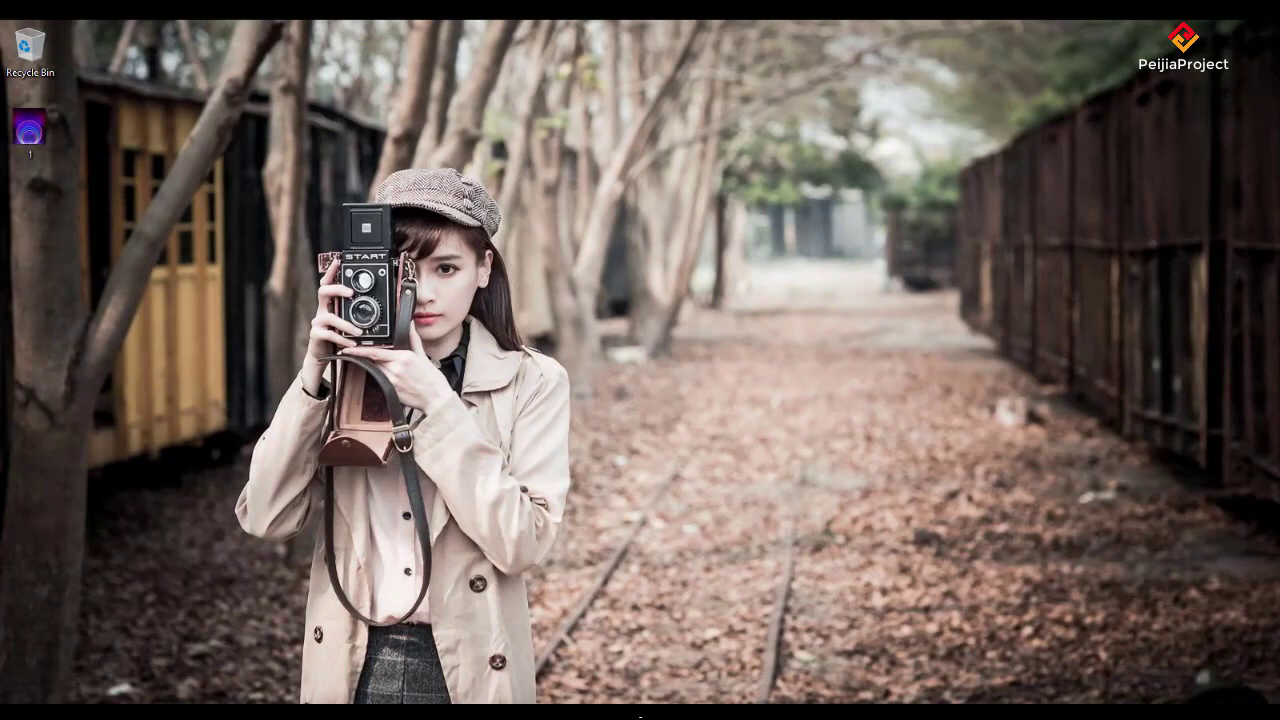
Refresh the desktop six times from its right-click menu.
{"action": "right_click", "coordinate": [411, 309]}
{"action": "left_click", "coordinate": [489, 358]}
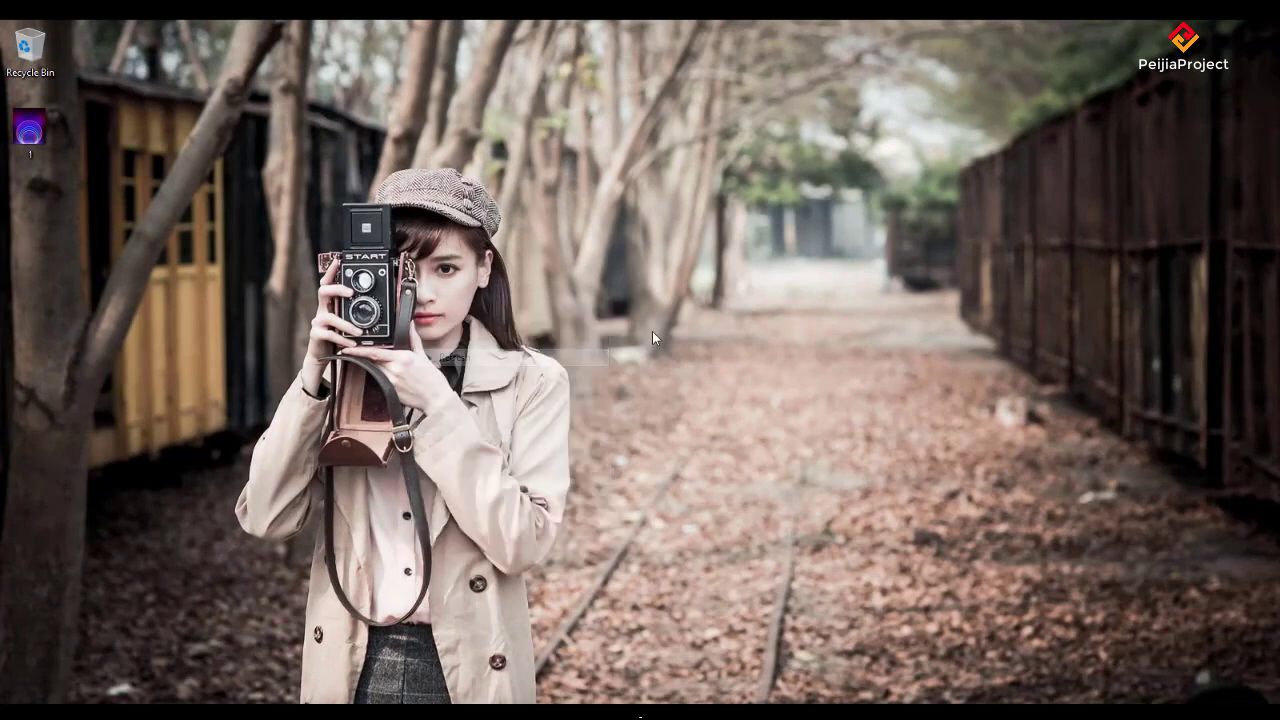
{"action": "right_click", "coordinate": [589, 309]}
{"action": "left_click", "coordinate": [640, 356]}
{"action": "right_click", "coordinate": [566, 317]}
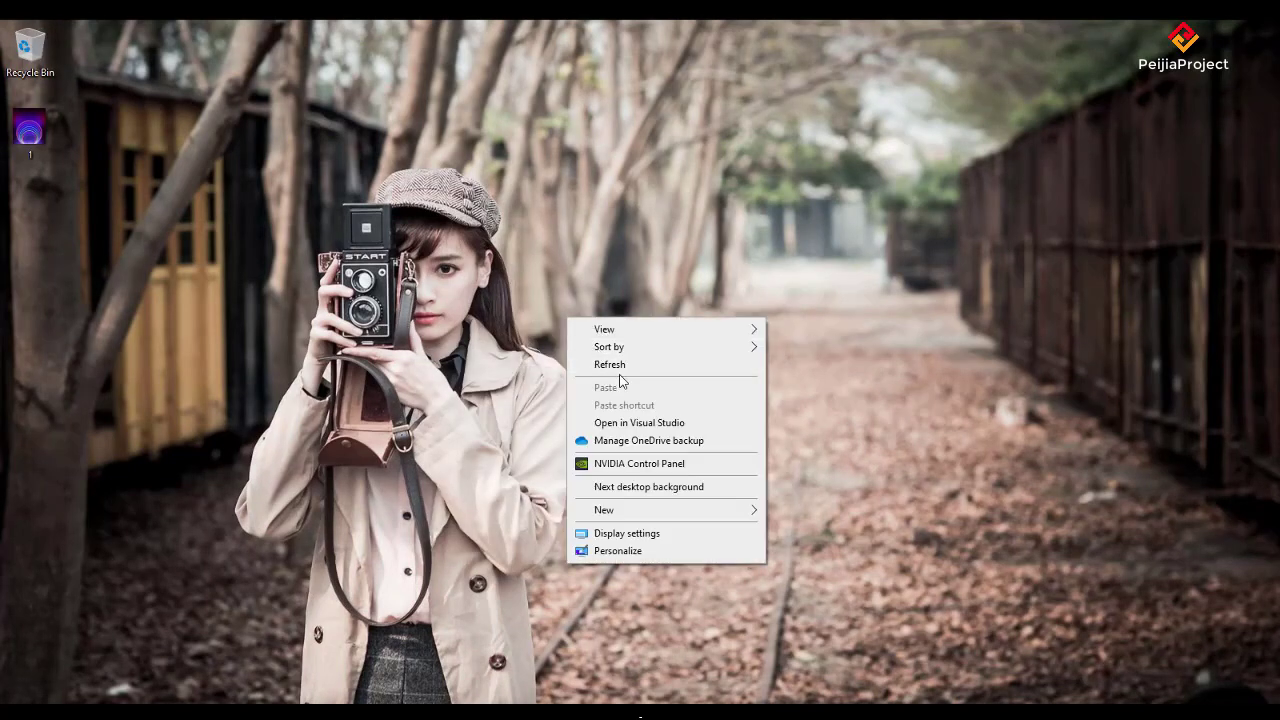
{"action": "left_click", "coordinate": [621, 366]}
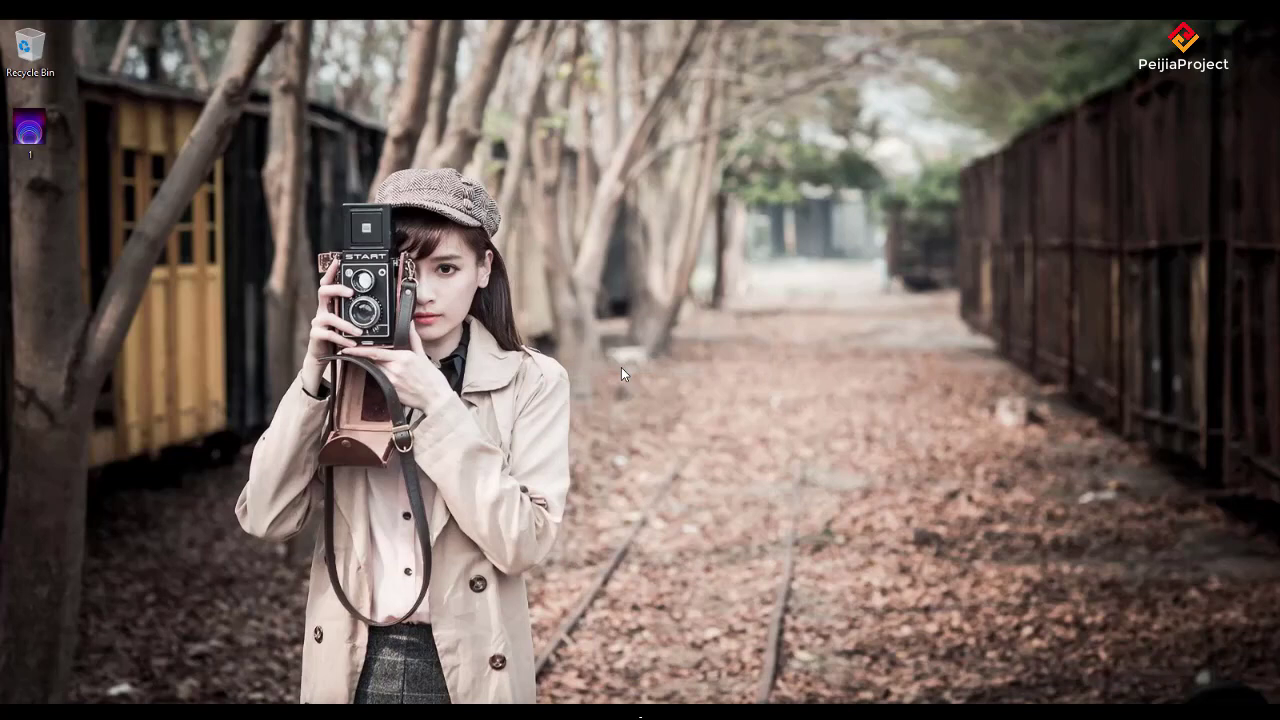
{"action": "right_click", "coordinate": [516, 297]}
{"action": "left_click", "coordinate": [550, 337]}
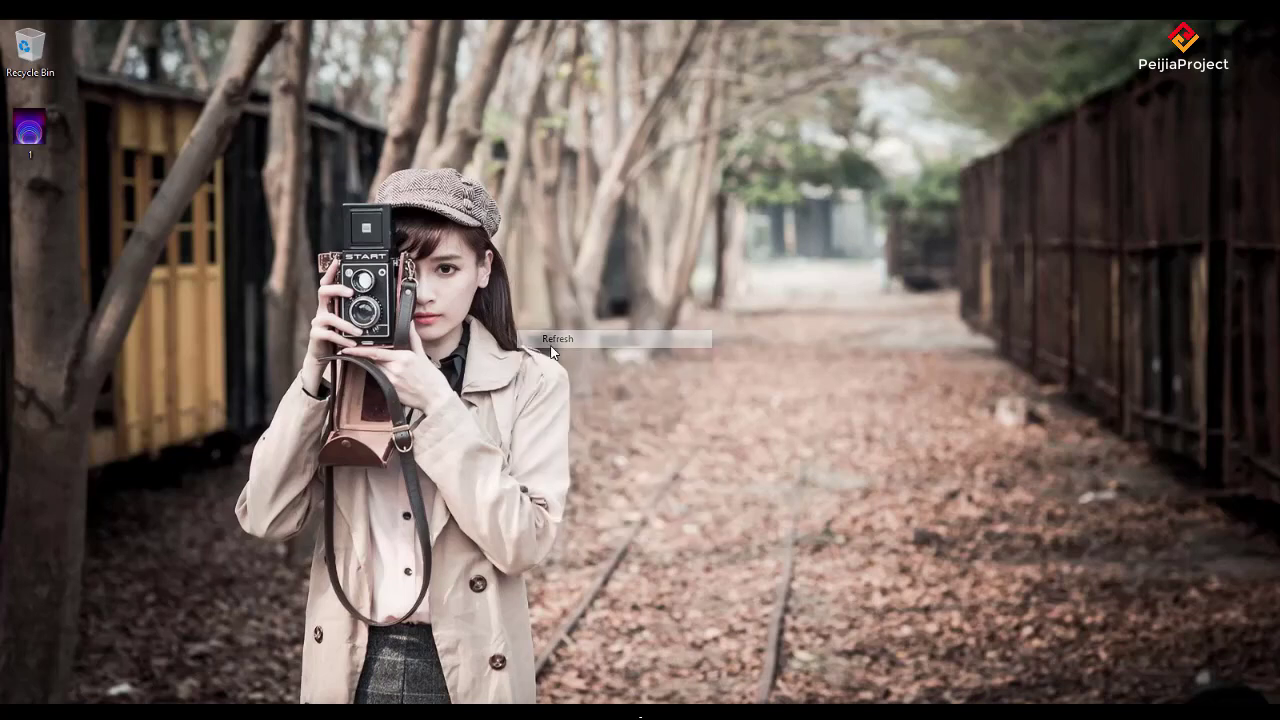
{"action": "right_click", "coordinate": [586, 320]}
{"action": "left_click", "coordinate": [621, 361]}
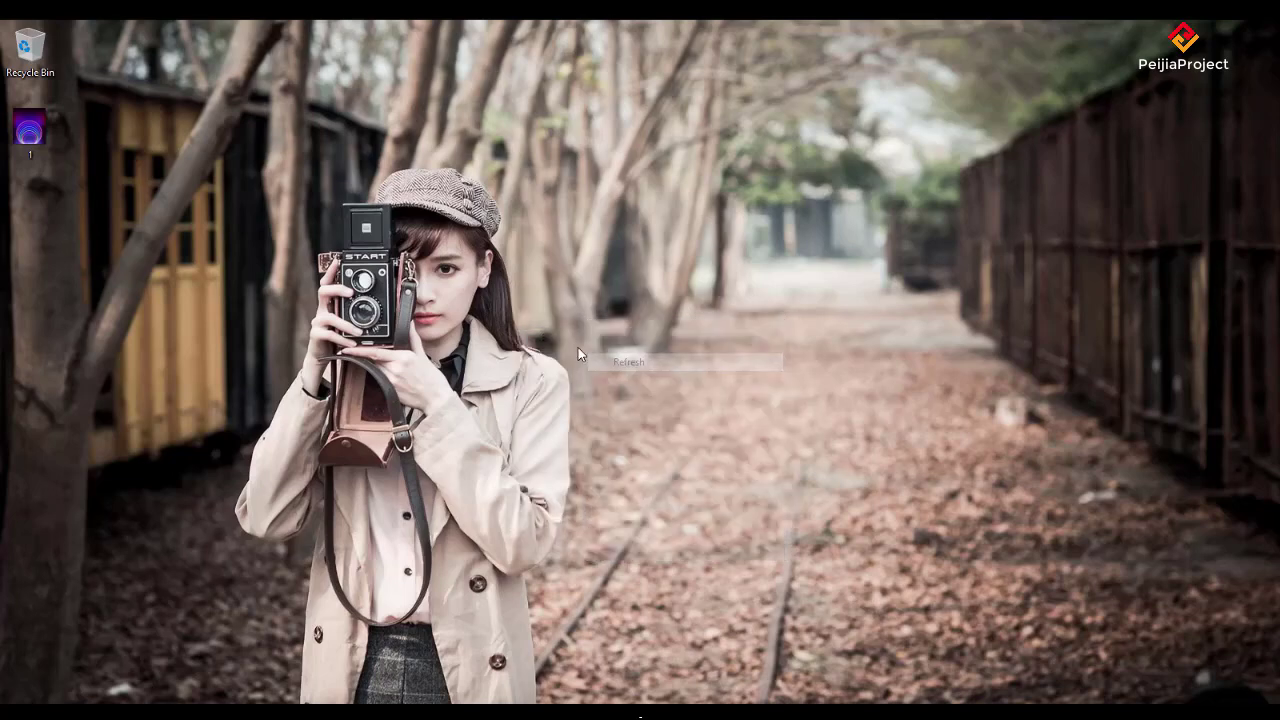
{"action": "right_click", "coordinate": [553, 266]}
{"action": "left_click", "coordinate": [620, 318]}
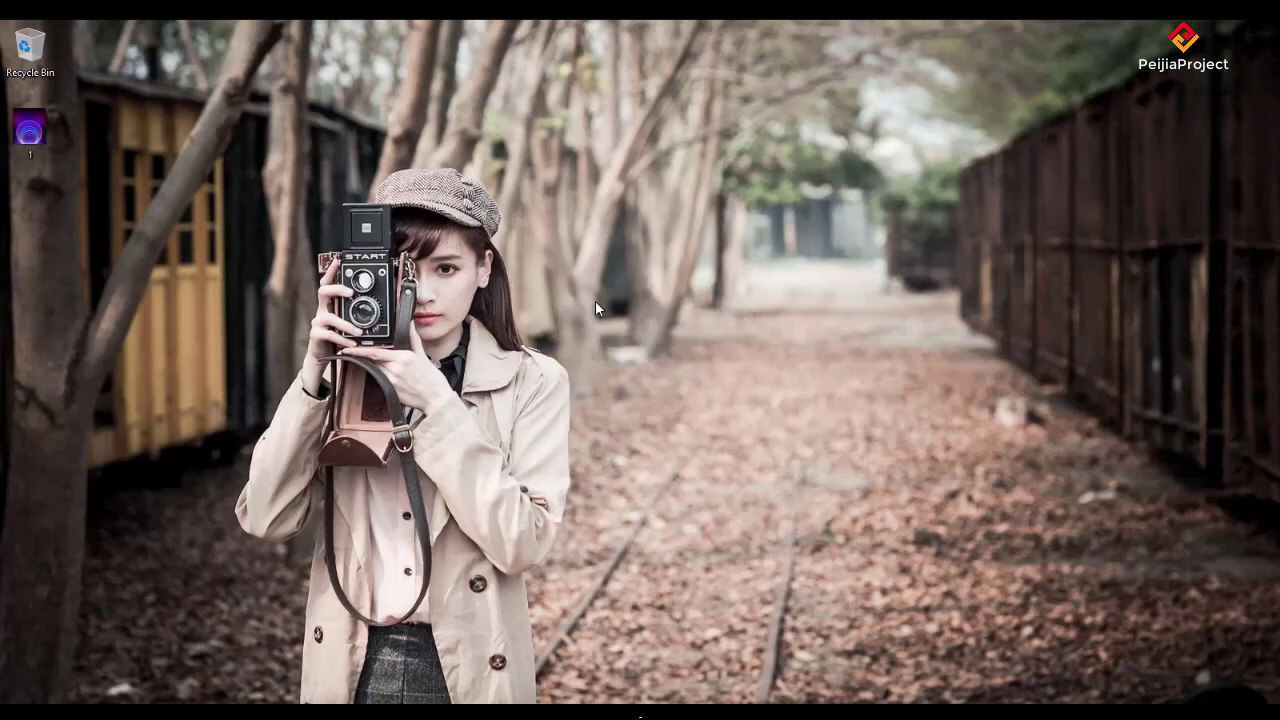
Launch 'Block Puzzle - xep gach' from the Start menu's expanded Recently added list.
{"action": "key", "text": "super"}
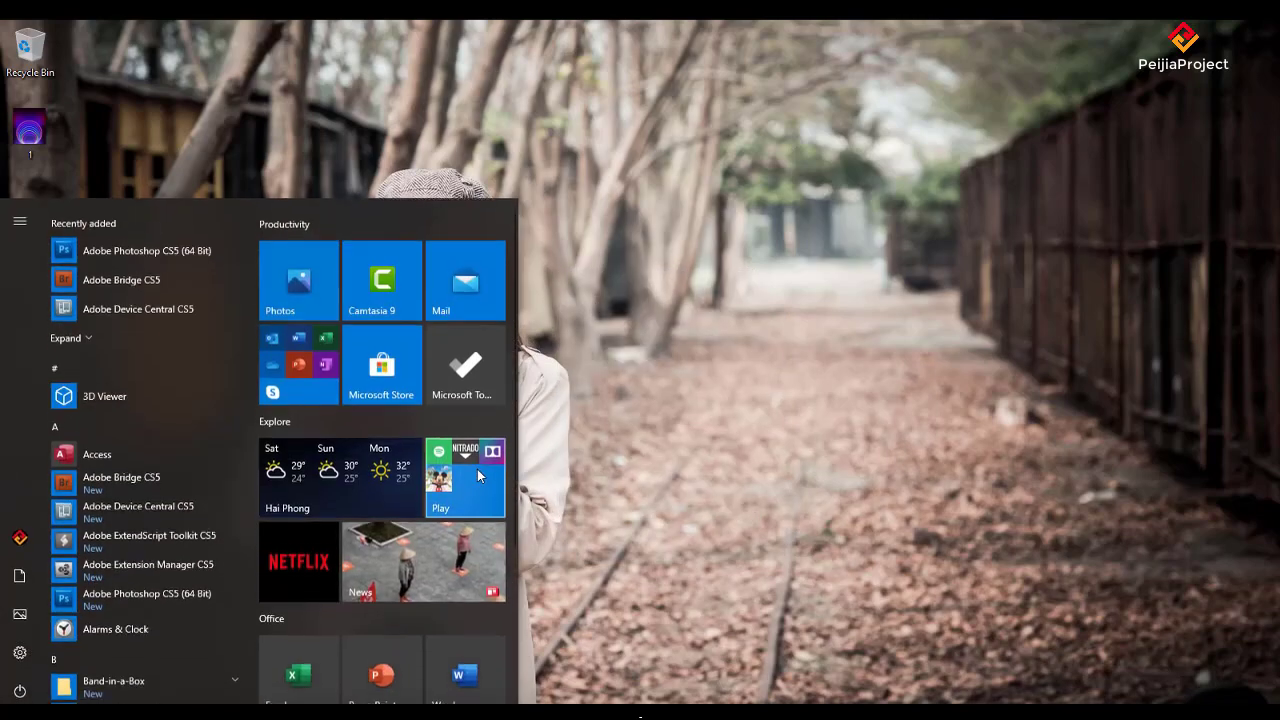
{"action": "left_click", "coordinate": [90, 331]}
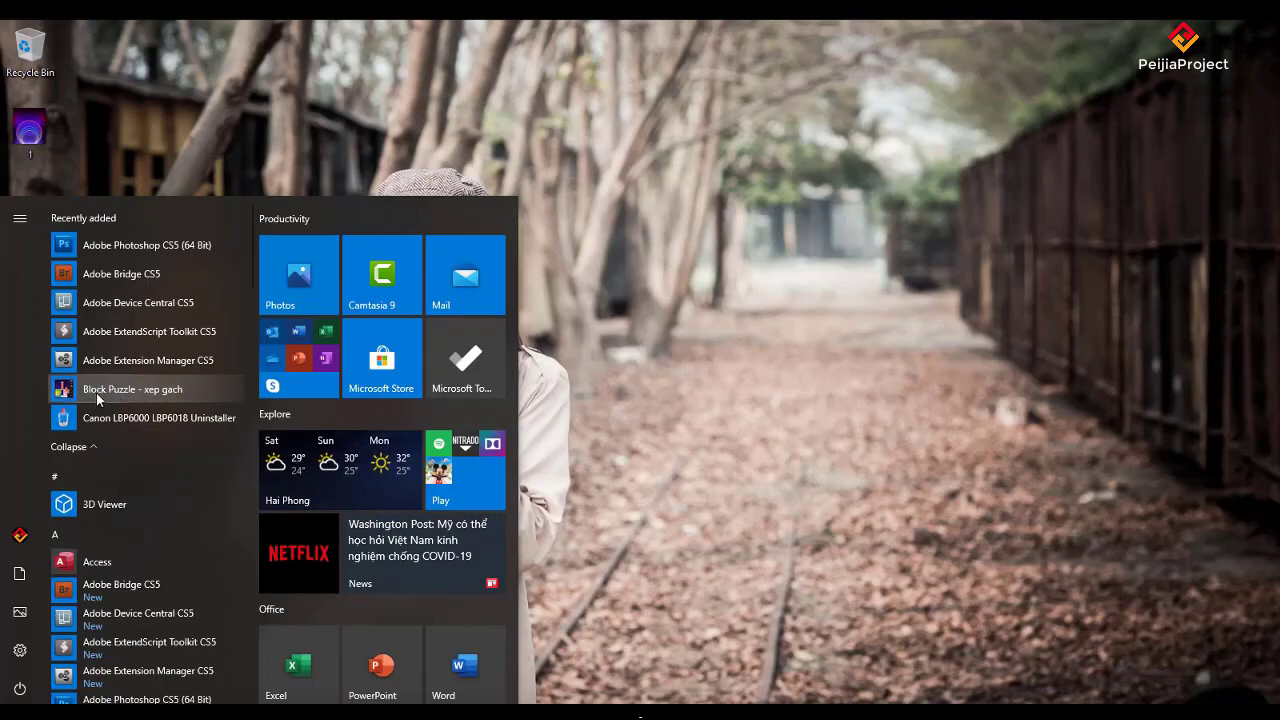
{"action": "left_click", "coordinate": [96, 392]}
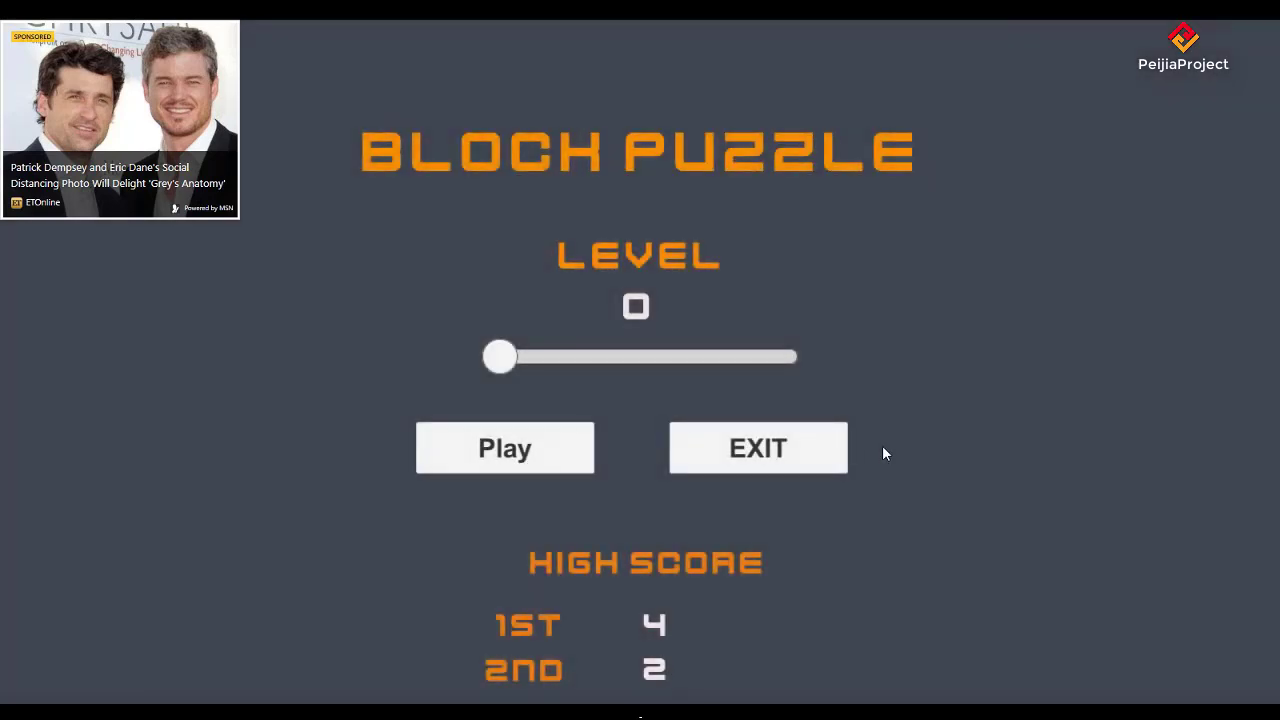
Start a level 0 game, placing the red bar against the left wall and the orange Z beside it.
{"action": "left_click", "coordinate": [470, 452]}
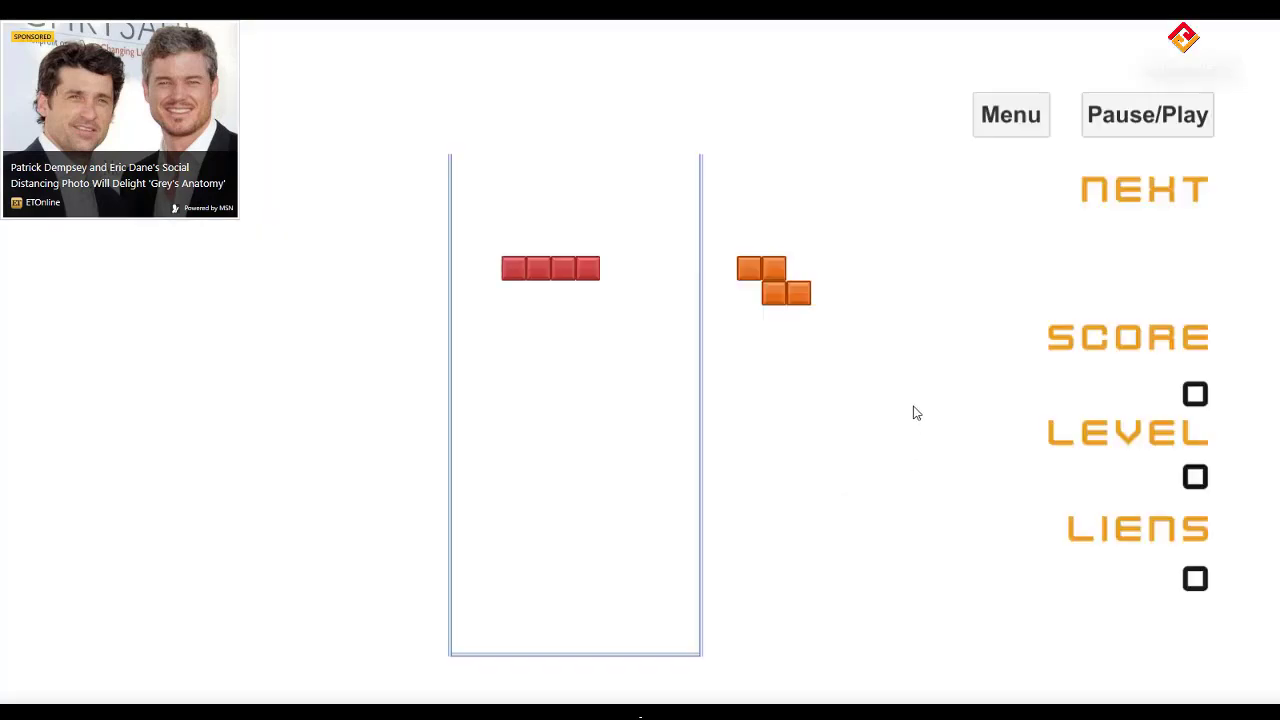
{"action": "key", "text": "Up"}
{"action": "key", "text": "Left"}
{"action": "key", "text": "Left"}
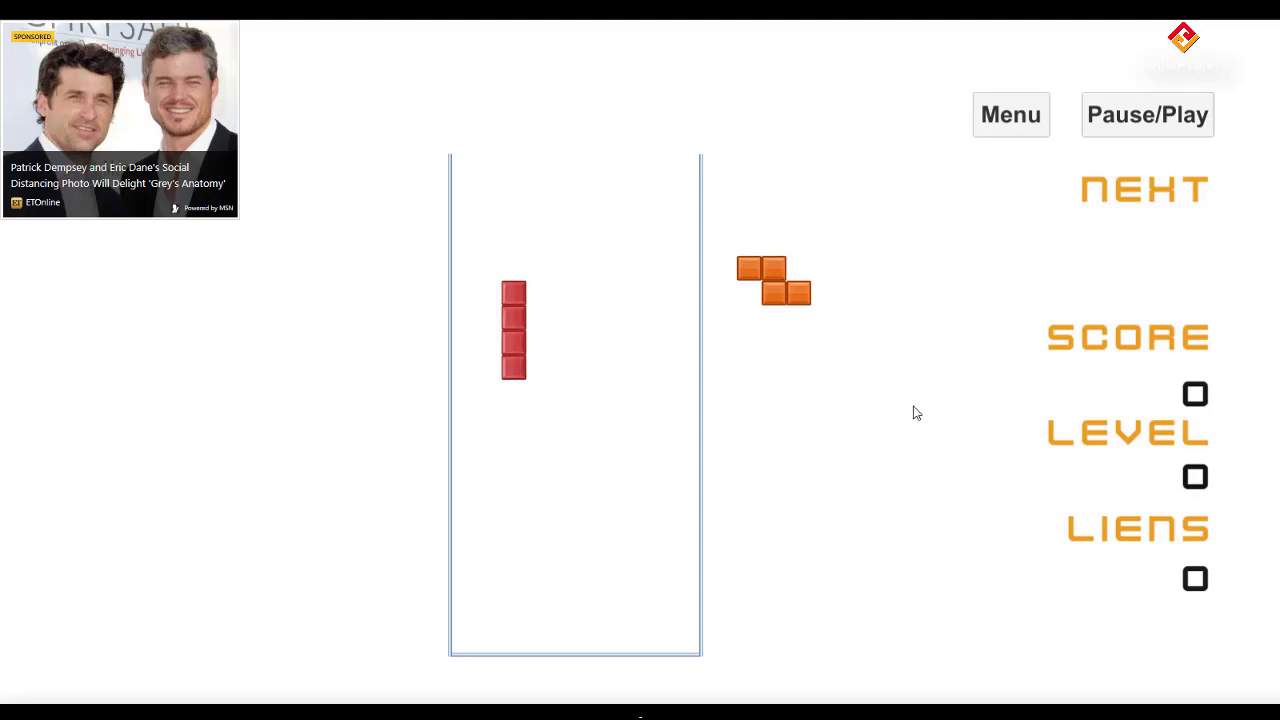
{"action": "key", "text": "Left"}
{"action": "key", "text": "Left"}
{"action": "key", "text": "Down"}
{"action": "key", "text": "space"}
{"action": "key", "text": "Up"}
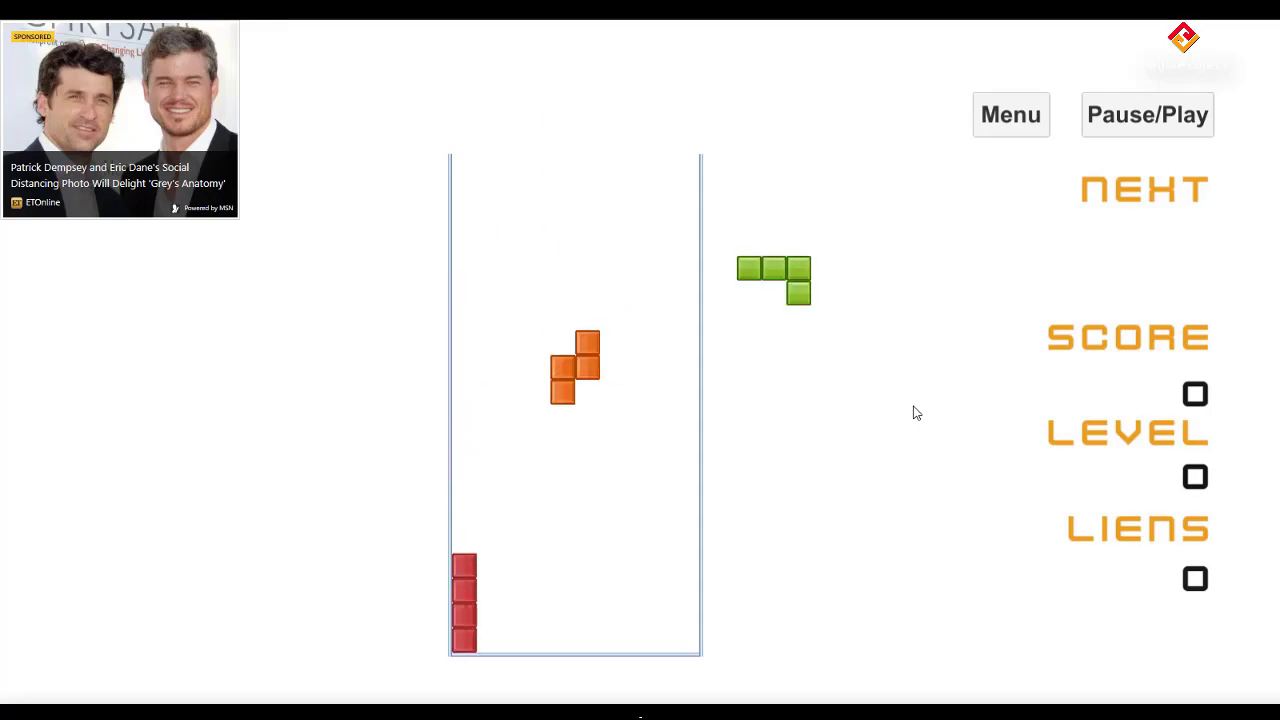
{"action": "key", "text": "Left"}
{"action": "key", "text": "Left"}
{"action": "key", "text": "Left"}
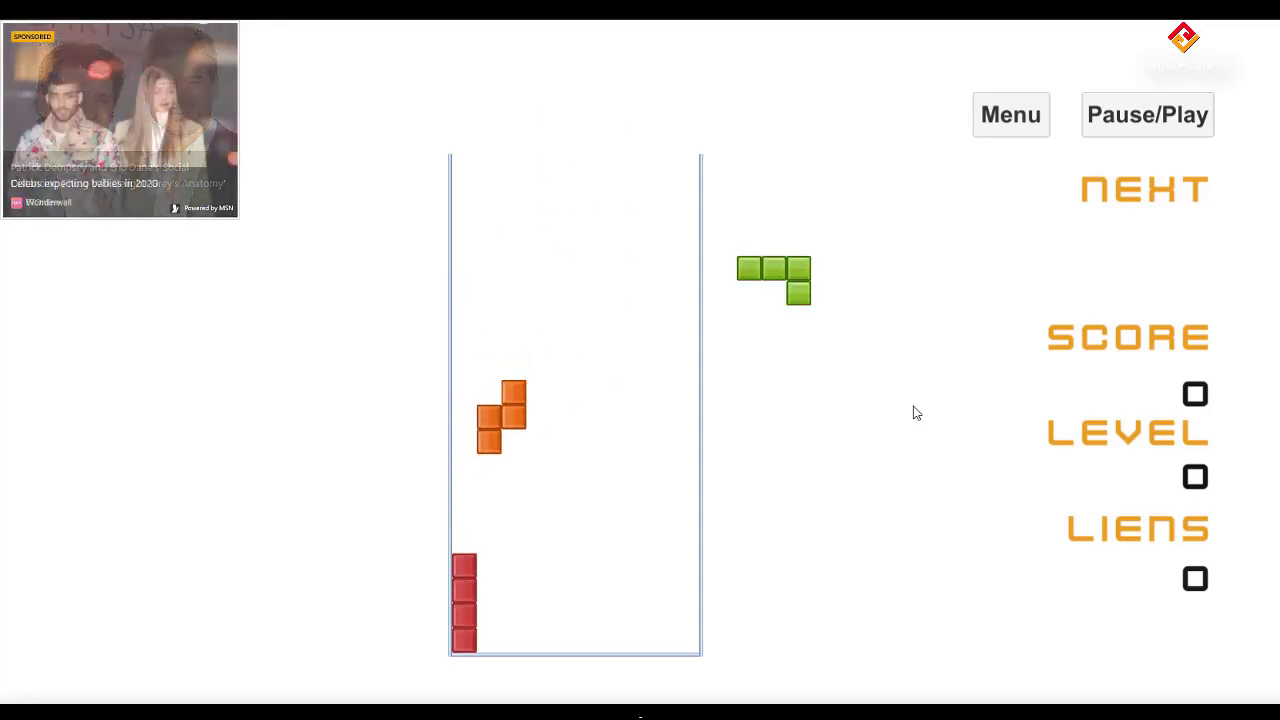
{"action": "key", "text": "Down"}
{"action": "key", "text": "Down"}
{"action": "key", "text": "Down"}
Stack the green J, blue J and grey T pieces to complete a line.
{"action": "key", "text": "Up"}
{"action": "key", "text": "Up"}
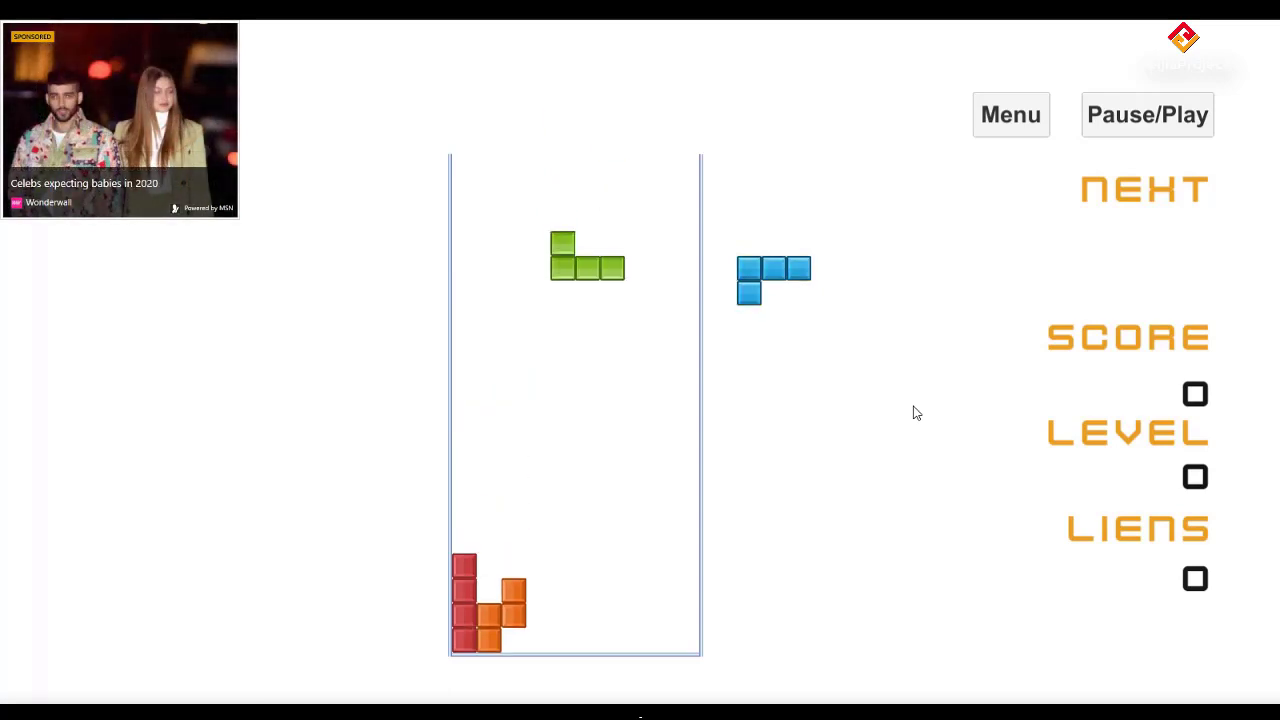
{"action": "key", "text": "Up"}
{"action": "key", "text": "Left"}
{"action": "key", "text": "Left"}
{"action": "key", "text": "Left"}
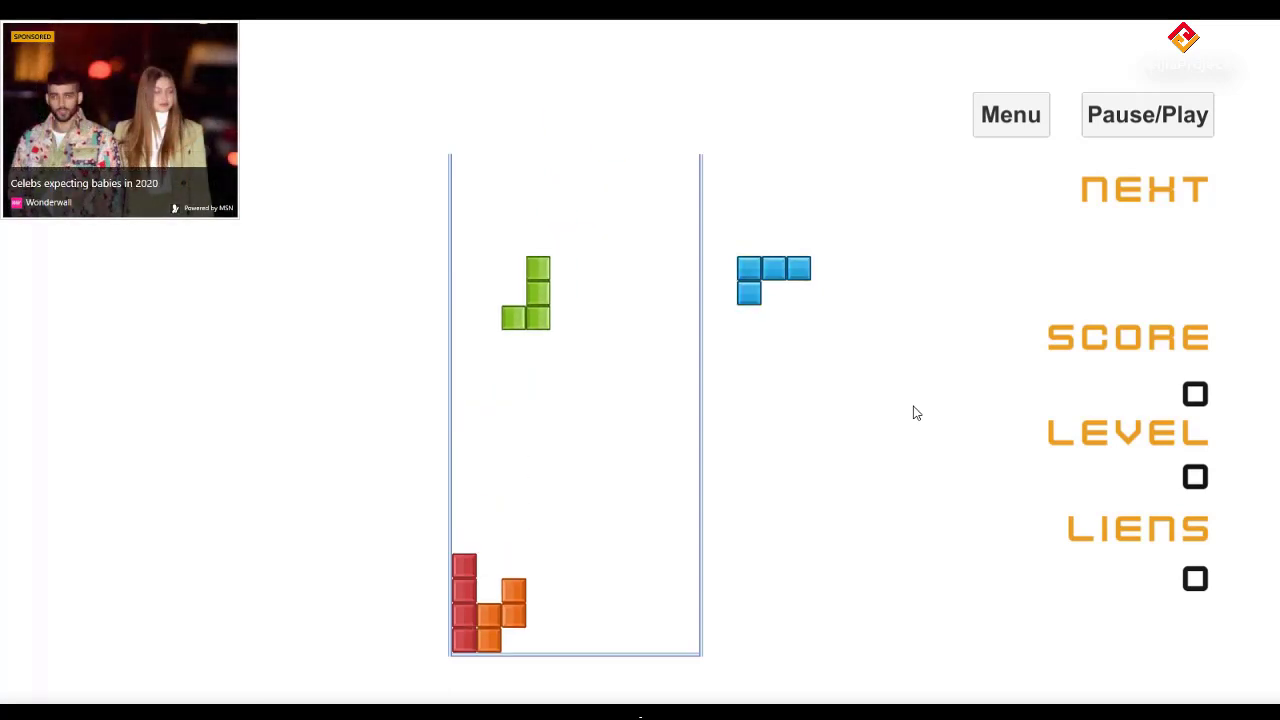
{"action": "key", "text": "Right"}
{"action": "key", "text": "Down"}
{"action": "key", "text": "Down"}
{"action": "key", "text": "Down"}
{"action": "key", "text": "Down"}
{"action": "key", "text": "Down"}
{"action": "key", "text": "Down"}
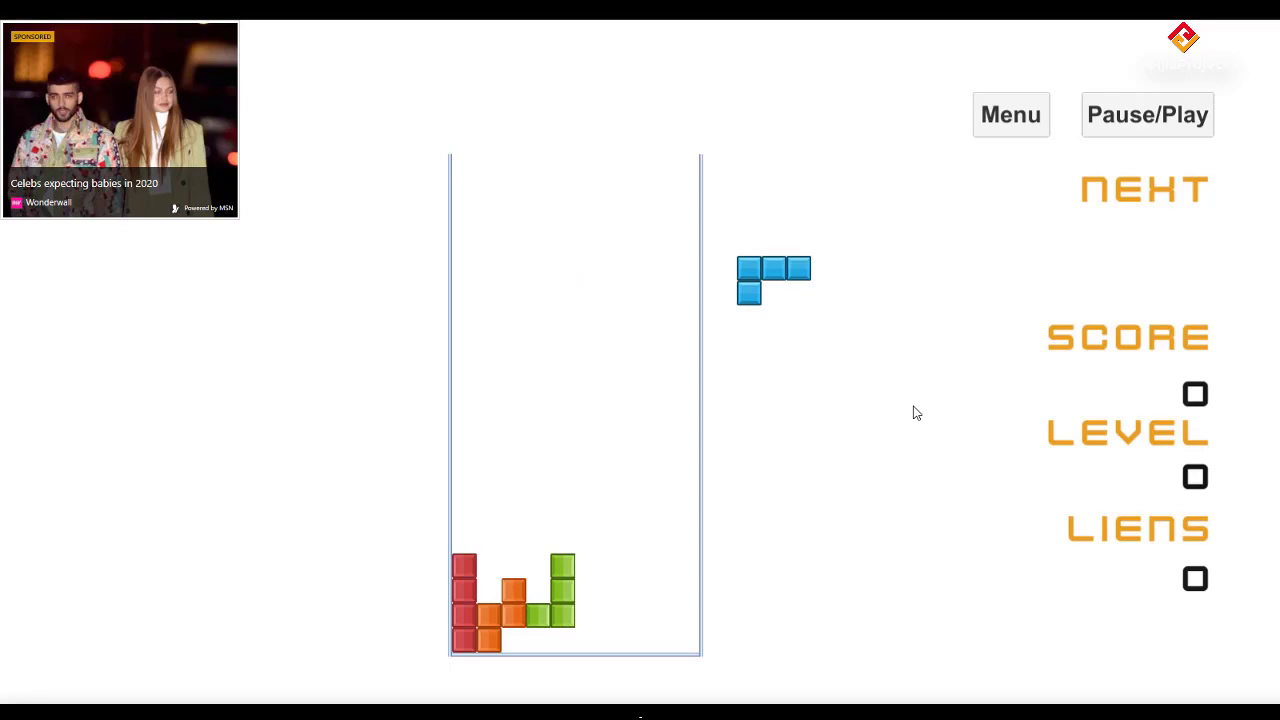
{"action": "key", "text": "Down"}
{"action": "key", "text": "Left"}
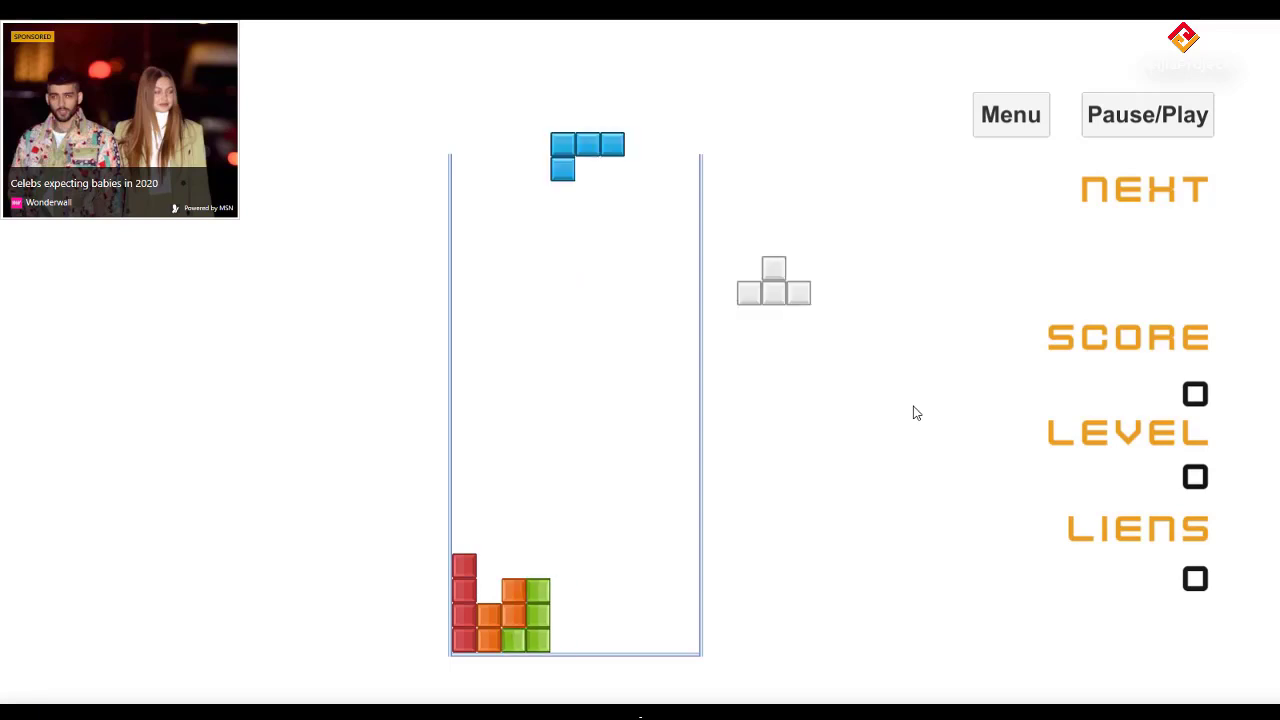
{"action": "key", "text": "Up"}
{"action": "key", "text": "Up"}
{"action": "key", "text": "Down"}
{"action": "key", "text": "Down"}
{"action": "key", "text": "Down"}
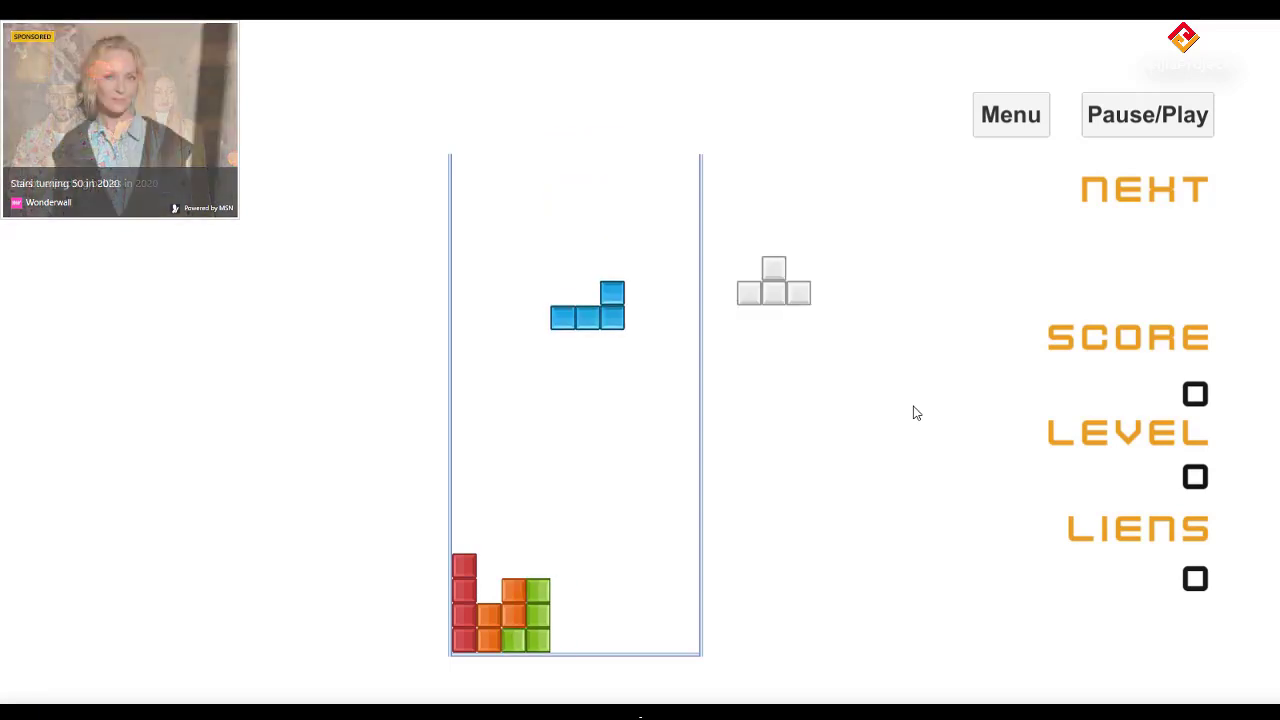
{"action": "key", "text": "Down"}
{"action": "key", "text": "Down"}
{"action": "key", "text": "Down"}
{"action": "key", "text": "Down"}
{"action": "key", "text": "Down"}
{"action": "key", "text": "Right"}
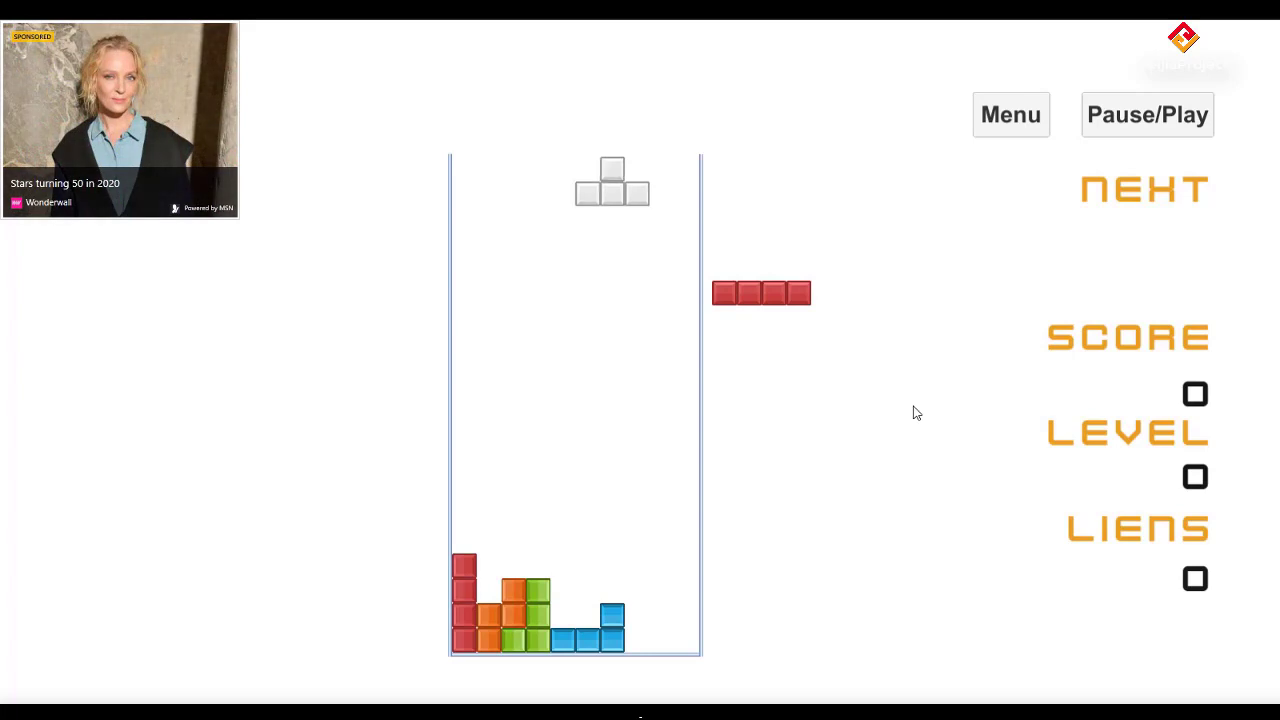
{"action": "key", "text": "Right"}
{"action": "key", "text": "Right"}
{"action": "key", "text": "space"}
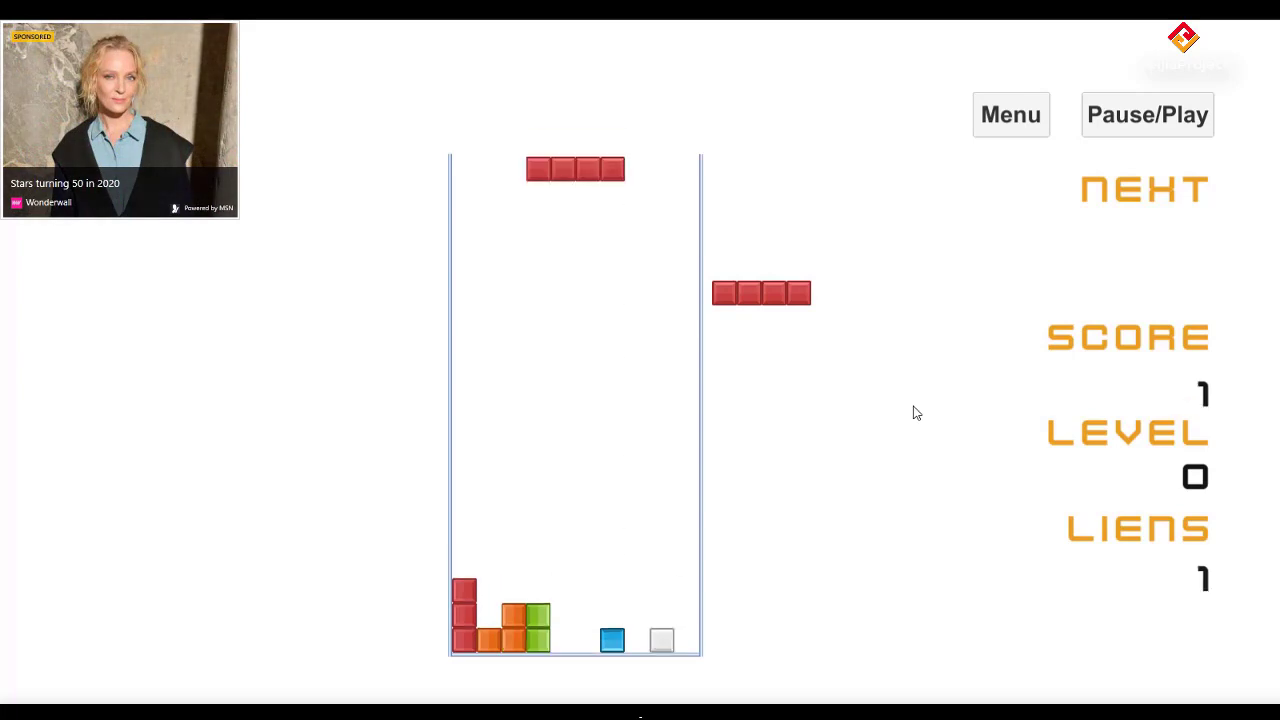
Place two upright red bars and a blue J onto the stack.
{"action": "key", "text": "Up"}
{"action": "key", "text": "Down"}
{"action": "key", "text": "Down"}
{"action": "key", "text": "Down"}
{"action": "key", "text": "Down"}
{"action": "key", "text": "Down"}
{"action": "key", "text": "Down"}
{"action": "key", "text": "Up"}
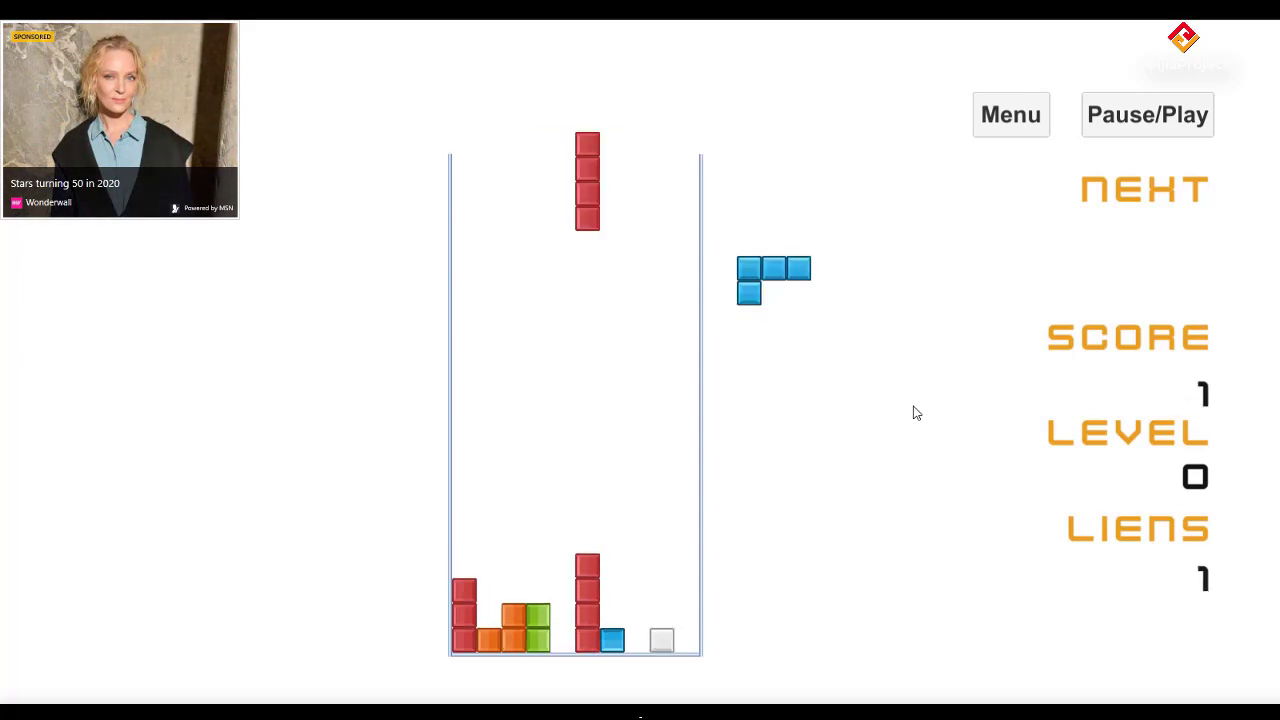
{"action": "key", "text": "Left"}
{"action": "key", "text": "Down"}
{"action": "key", "text": "Down"}
{"action": "key", "text": "Down"}
{"action": "key", "text": "Down"}
{"action": "key", "text": "Down"}
{"action": "key", "text": "Down"}
{"action": "key", "text": "Down"}
{"action": "key", "text": "Down"}
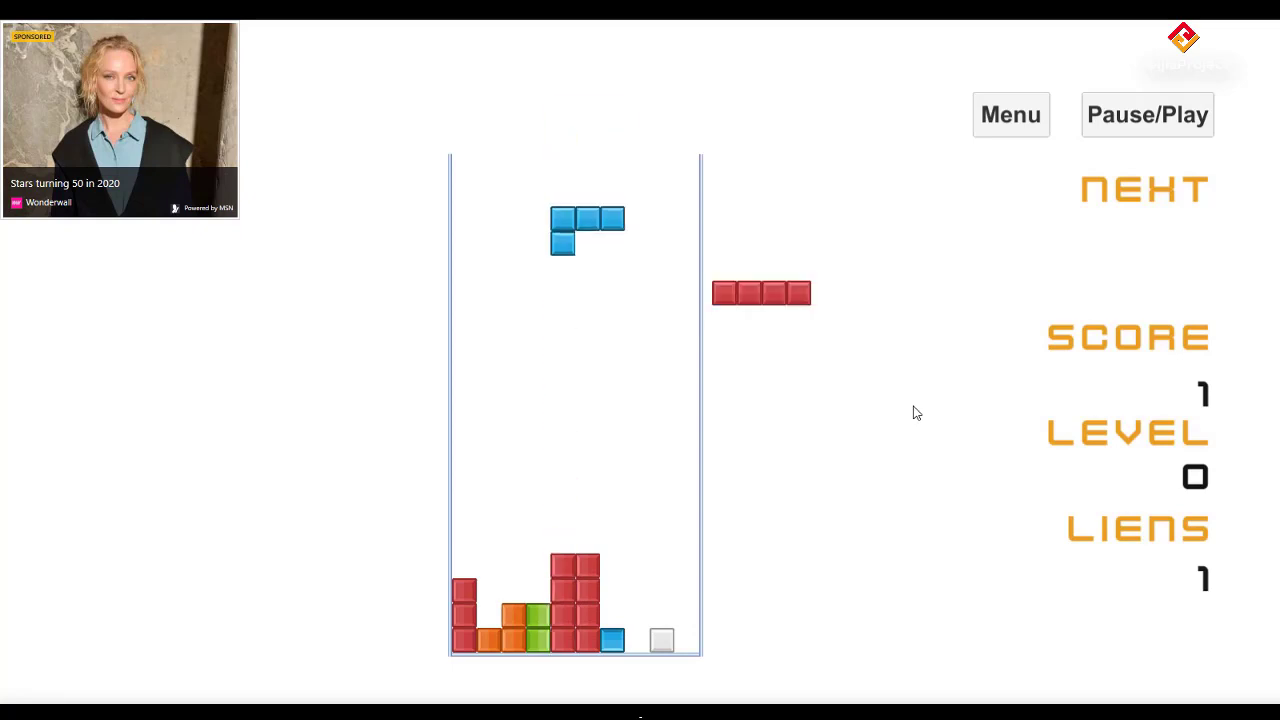
{"action": "key", "text": "Up"}
{"action": "key", "text": "Right"}
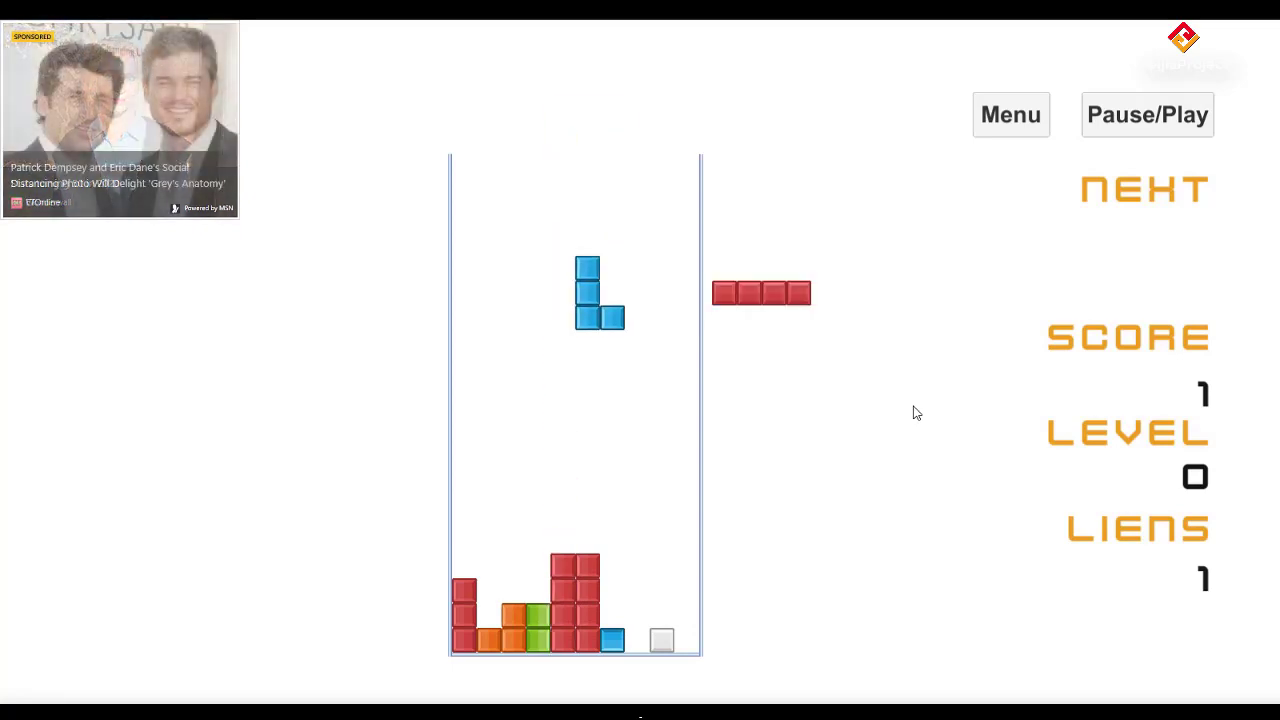
{"action": "key", "text": "Up"}
{"action": "key", "text": "Up"}
{"action": "key", "text": "Up"}
{"action": "key", "text": "Left"}
{"action": "key", "text": "Left"}
{"action": "key", "text": "Left"}
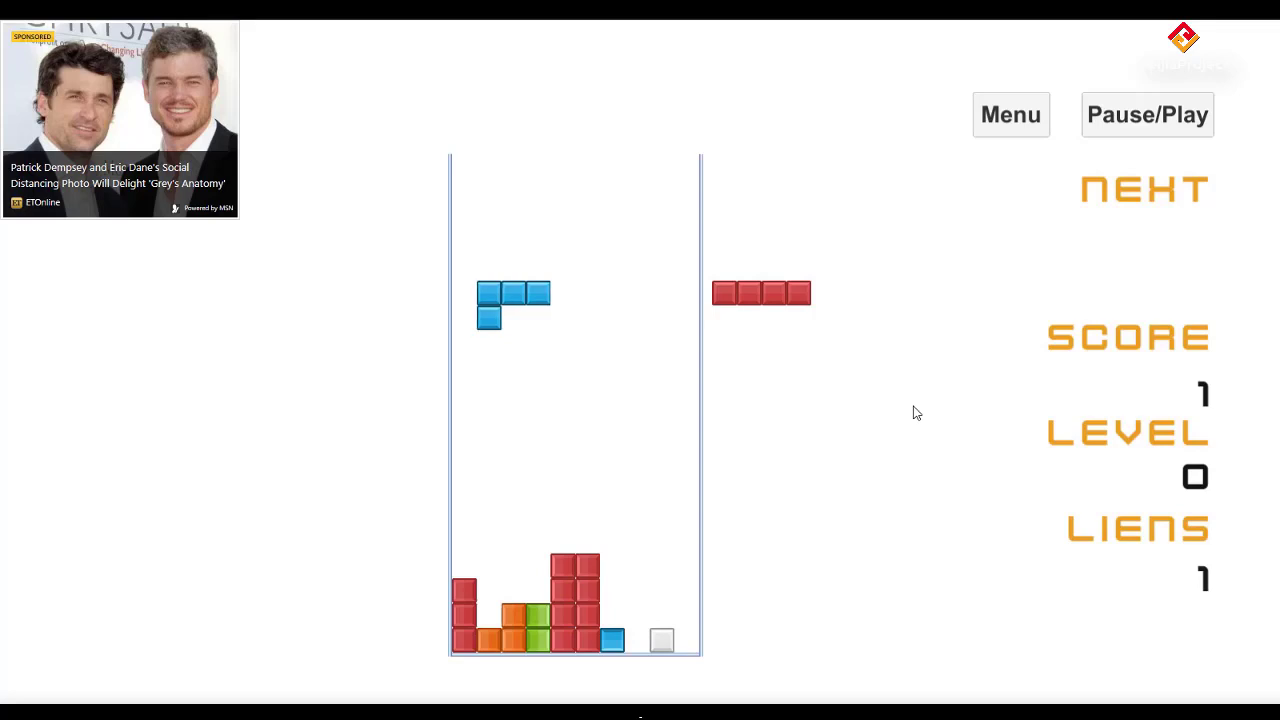
{"action": "key", "text": "Down"}
{"action": "key", "text": "Down"}
{"action": "key", "text": "Down"}
Drop a red bar along the right wall, then stack the J and T pieces until game over.
{"action": "key", "text": "Down"}
{"action": "key", "text": "Down"}
{"action": "key", "text": "Down"}
{"action": "key", "text": "Down"}
{"action": "key", "text": "Down"}
{"action": "key", "text": "Down"}
{"action": "key", "text": "Up"}
{"action": "key", "text": "Right"}
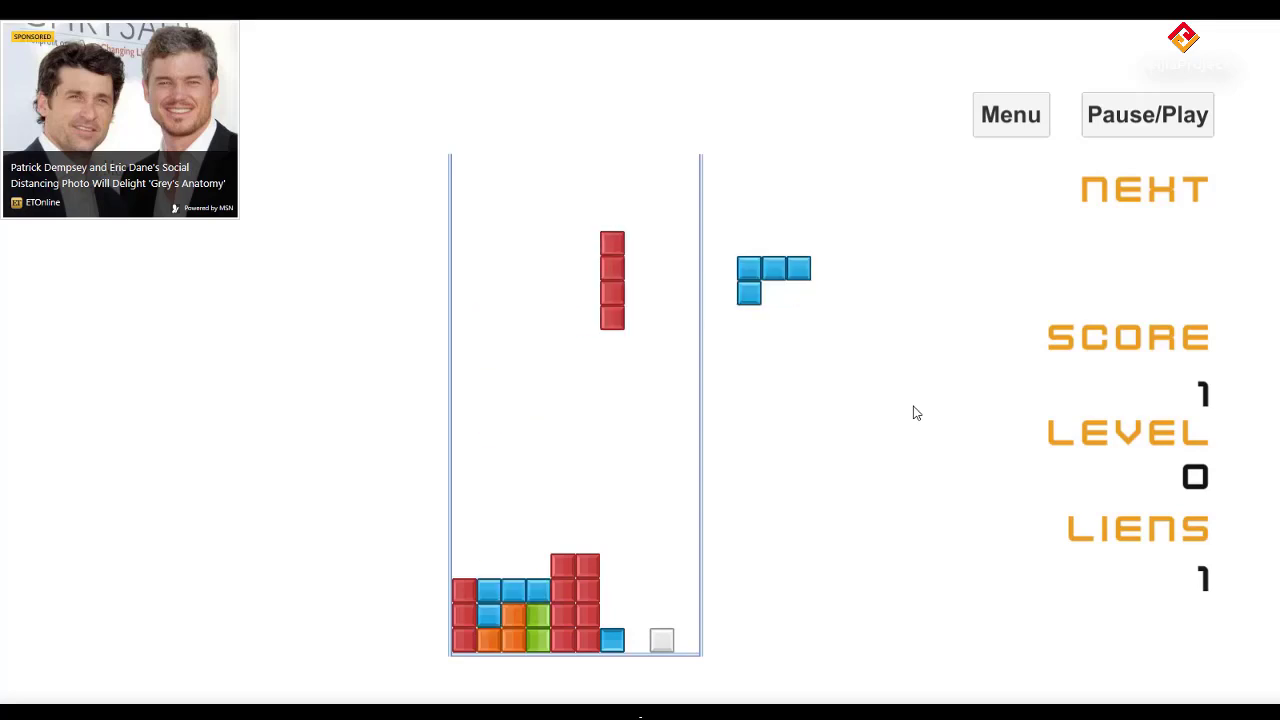
{"action": "key", "text": "Right"}
{"action": "key", "text": "Right"}
{"action": "key", "text": "Right"}
{"action": "key", "text": "Down"}
{"action": "key", "text": "Down"}
{"action": "key", "text": "Down"}
{"action": "key", "text": "Down"}
{"action": "key", "text": "Down"}
{"action": "key", "text": "Down"}
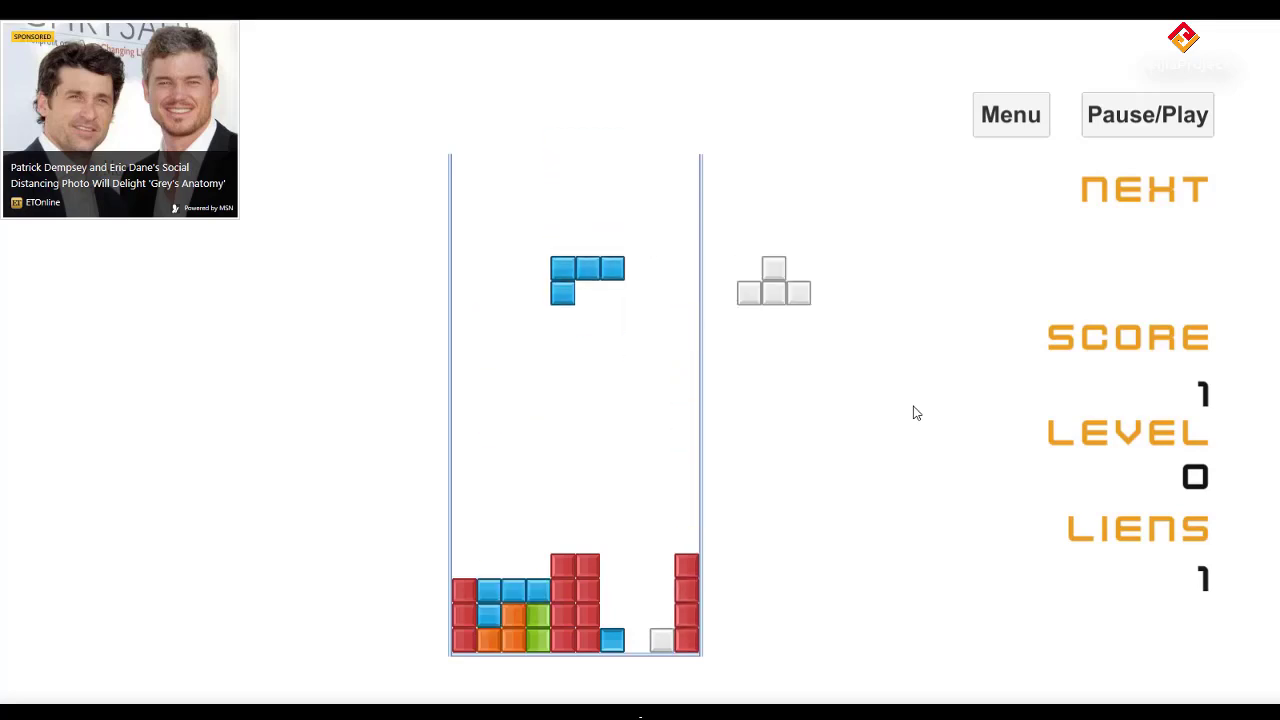
{"action": "key", "text": "Up"}
{"action": "key", "text": "Up"}
{"action": "key", "text": "Up"}
{"action": "key", "text": "Right"}
{"action": "key", "text": "Down"}
{"action": "key", "text": "Down"}
{"action": "key", "text": "Down"}
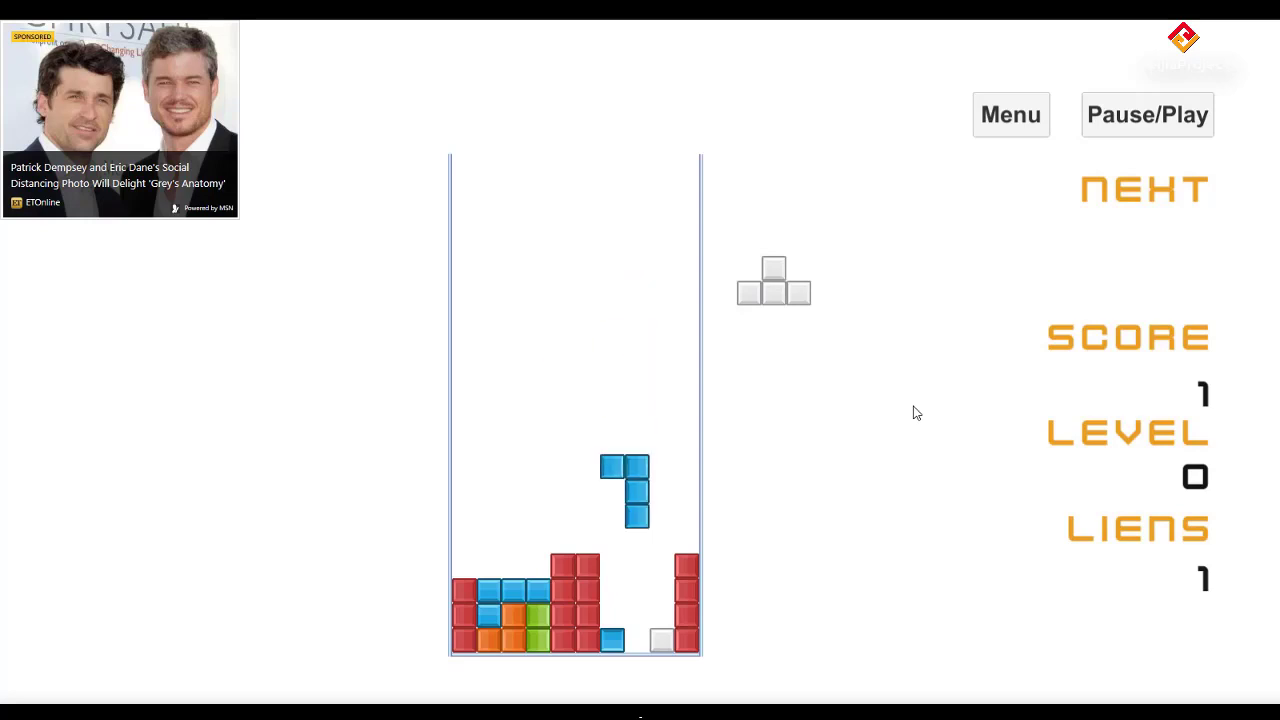
{"action": "key", "text": "Down"}
{"action": "key", "text": "Down"}
{"action": "key", "text": "Down"}
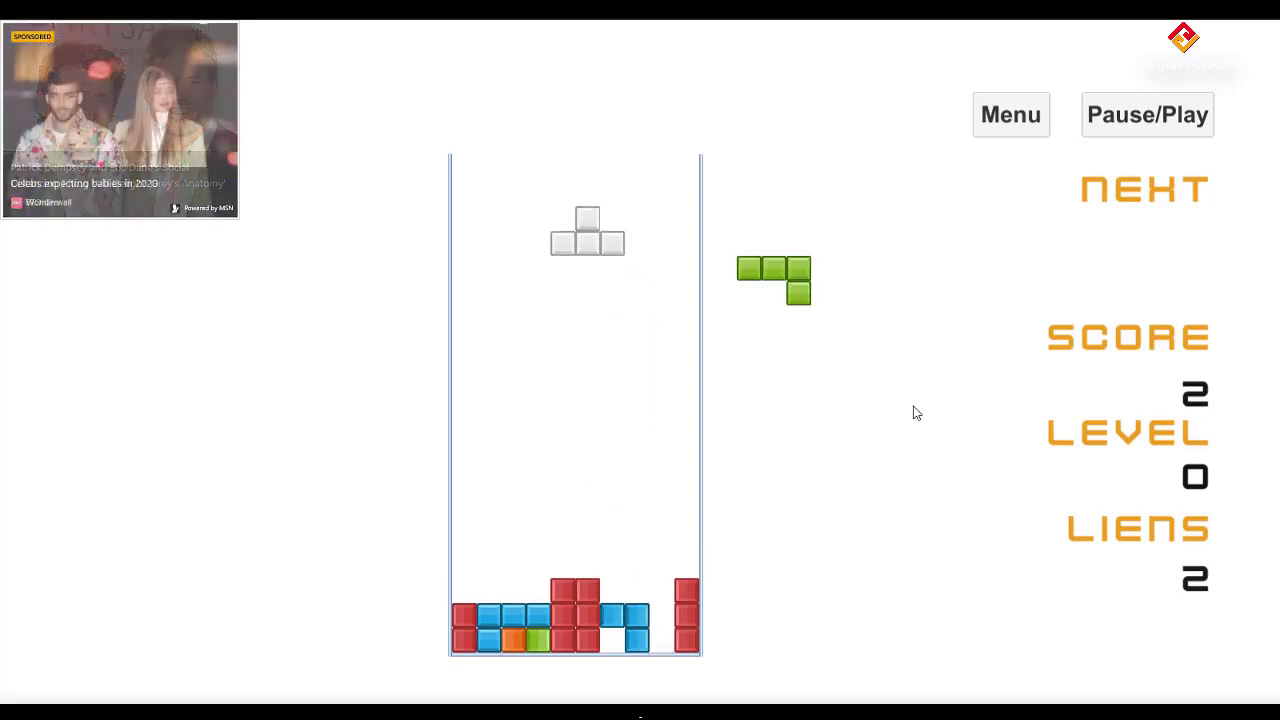
{"action": "key", "text": "Left"}
{"action": "key", "text": "Down"}
{"action": "key", "text": "Down"}
{"action": "key", "text": "Down"}
{"action": "key", "text": "Down"}
{"action": "key", "text": "Down"}
{"action": "key", "text": "Down"}
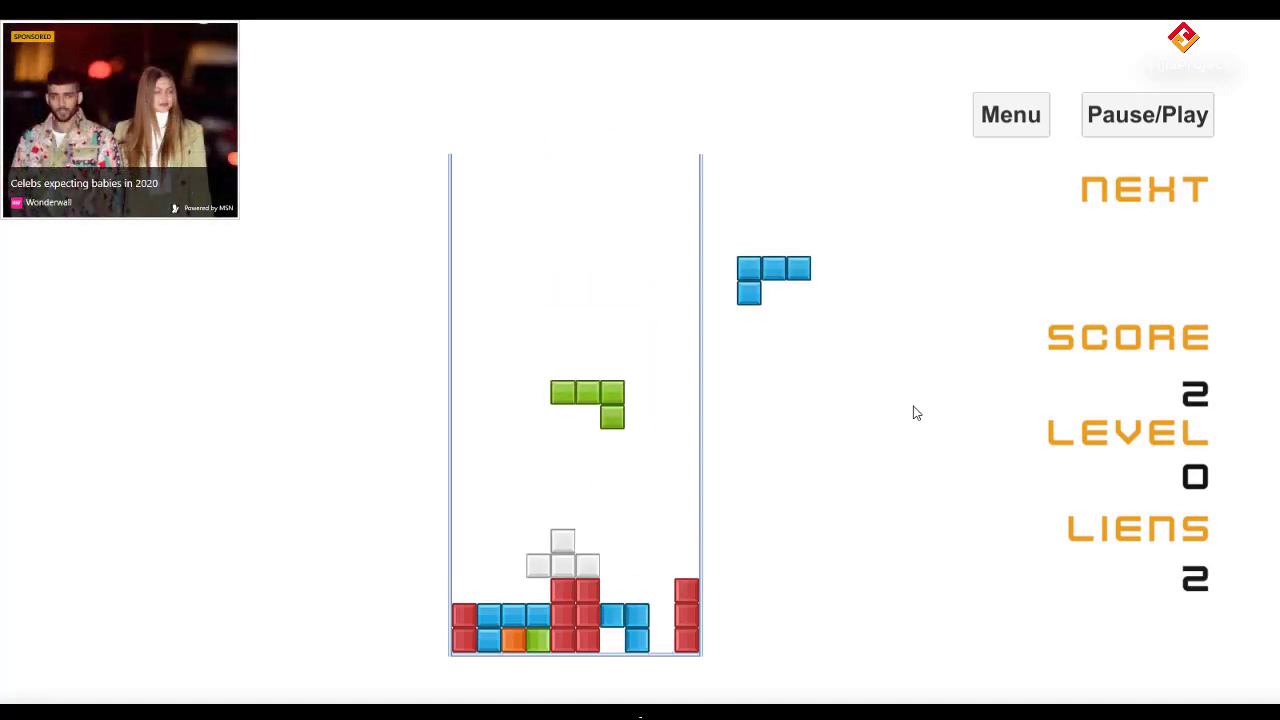
{"action": "key", "text": "Down"}
{"action": "key", "text": "Down"}
{"action": "key", "text": "Down"}
{"action": "key", "text": "Down"}
{"action": "key", "text": "Down"}
{"action": "key", "text": "Down"}
{"action": "key", "text": "Down"}
{"action": "key", "text": "Down"}
{"action": "key", "text": "Down"}
{"action": "key", "text": "Down"}
{"action": "key", "text": "Down"}
{"action": "key", "text": "Down"}
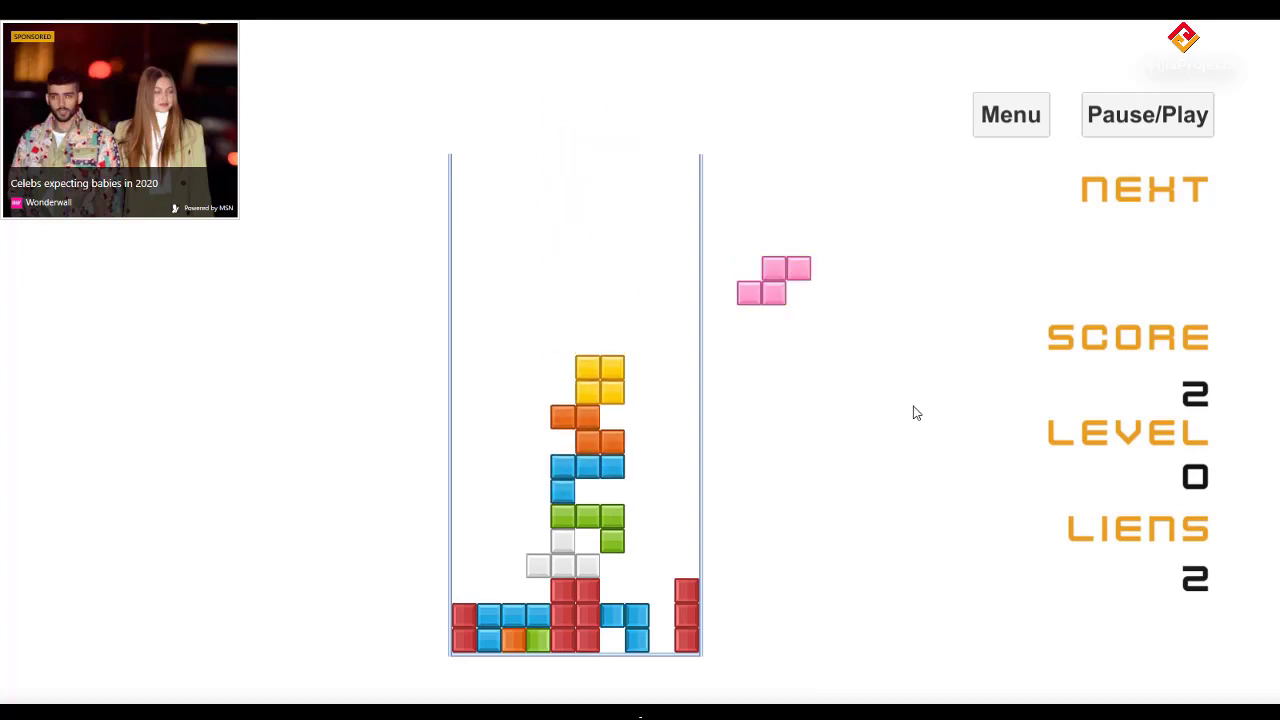
{"action": "key", "text": "Down"}
{"action": "key", "text": "Down"}
{"action": "key", "text": "Down"}
{"action": "key", "text": "Down"}
{"action": "key", "text": "Down"}
{"action": "key", "text": "Down"}
{"action": "key", "text": "Down"}
{"action": "key", "text": "Down"}
{"action": "key", "text": "Down"}
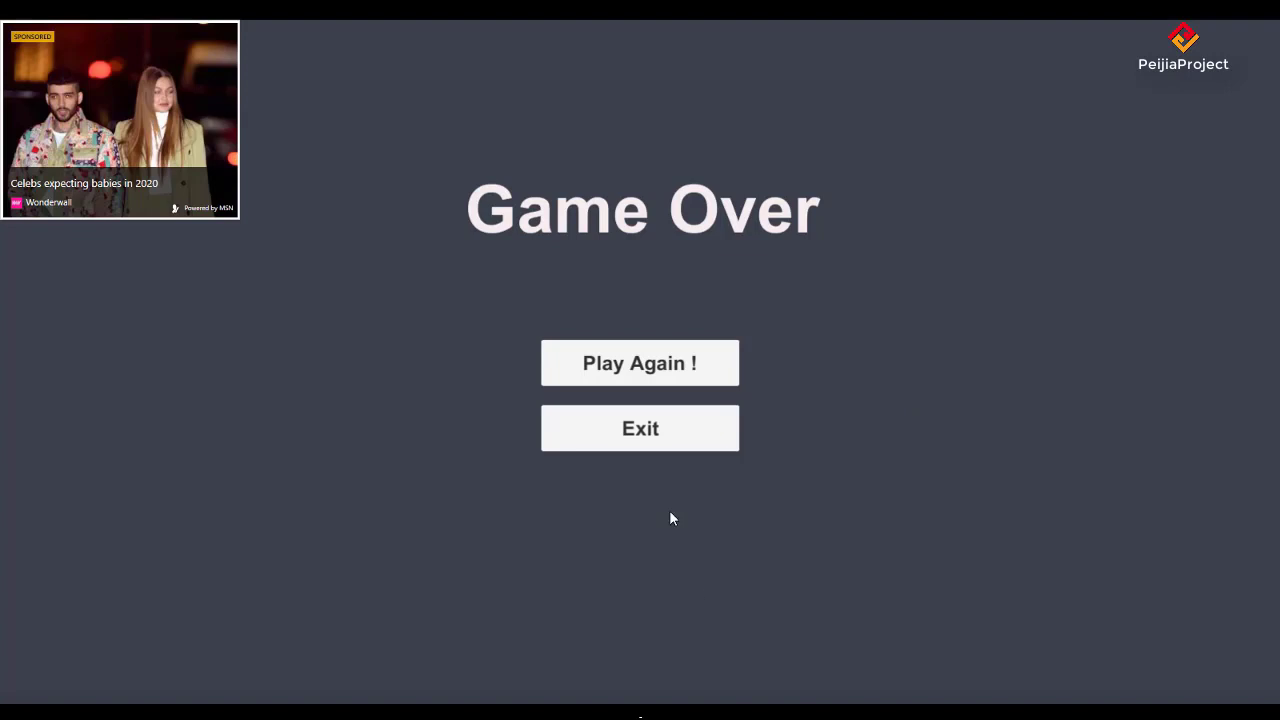
Start a new level 0 game, dropping the yellow square bottom-left and the blue L beside it.
{"action": "left_click", "coordinate": [676, 442]}
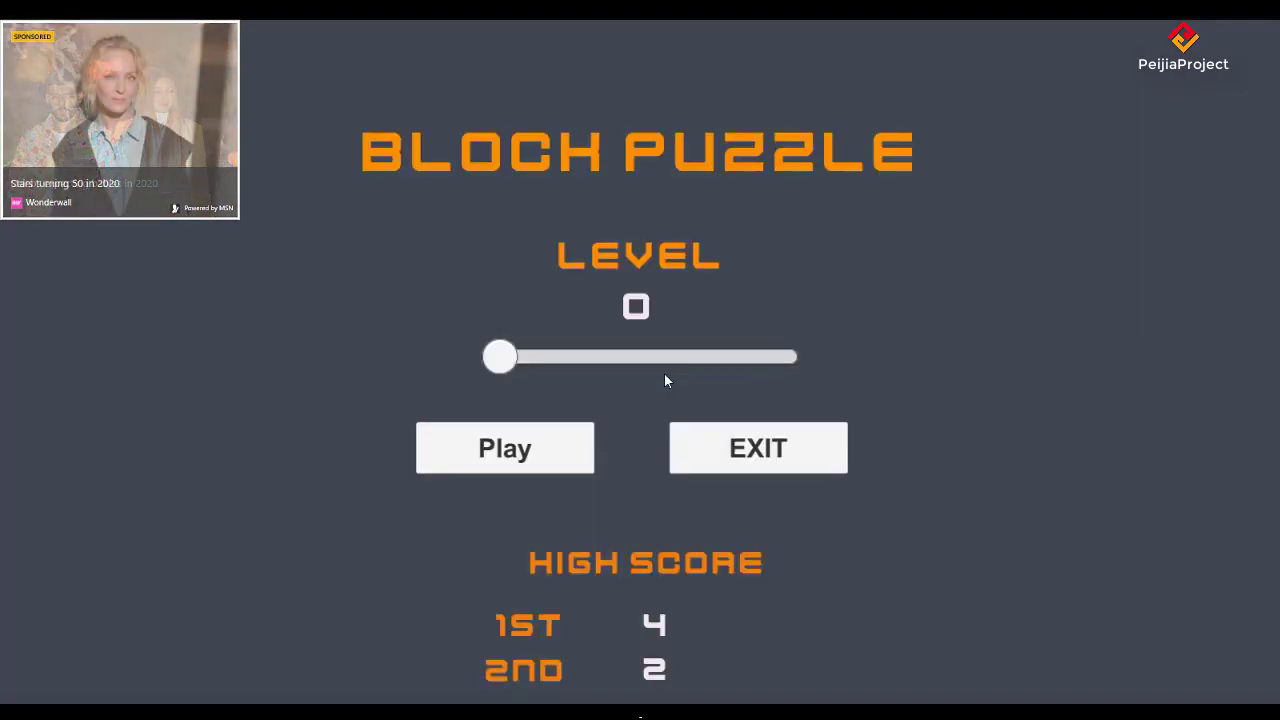
{"action": "left_click", "coordinate": [538, 454]}
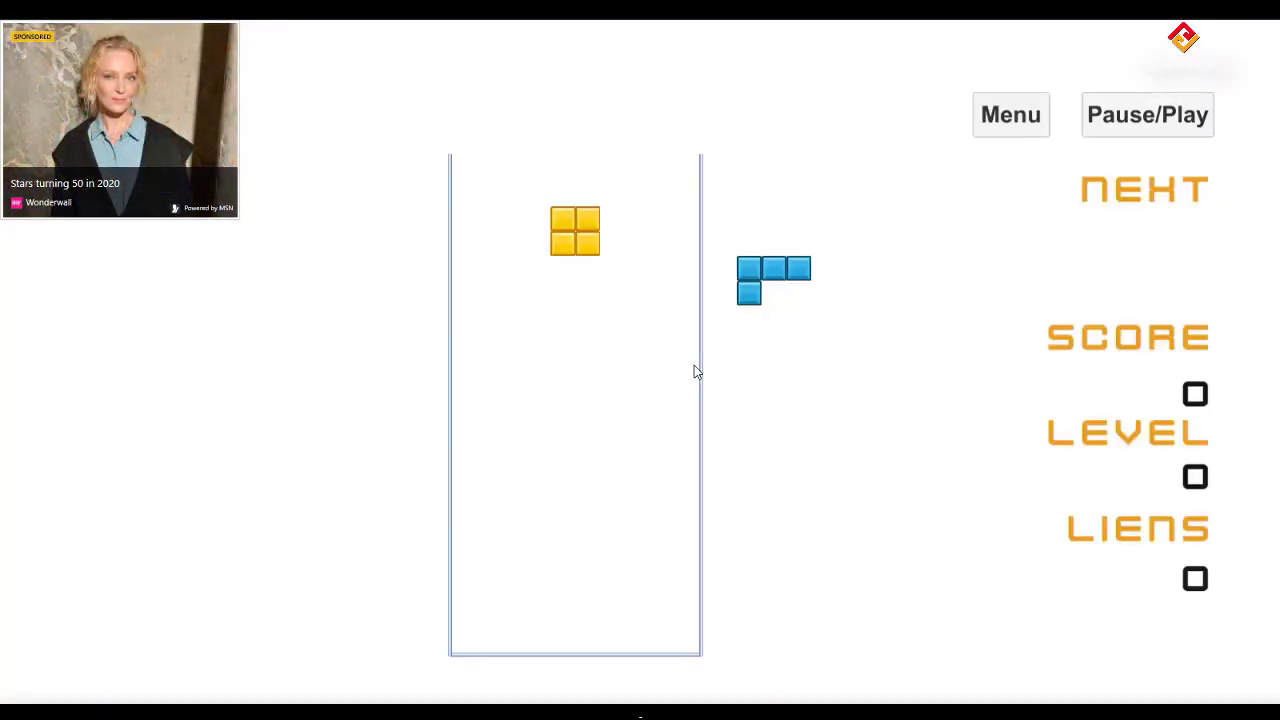
{"action": "key", "text": "Left"}
{"action": "key", "text": "Left"}
{"action": "key", "text": "Left"}
{"action": "key", "text": "Down"}
{"action": "key", "text": "Down"}
{"action": "key", "text": "Down"}
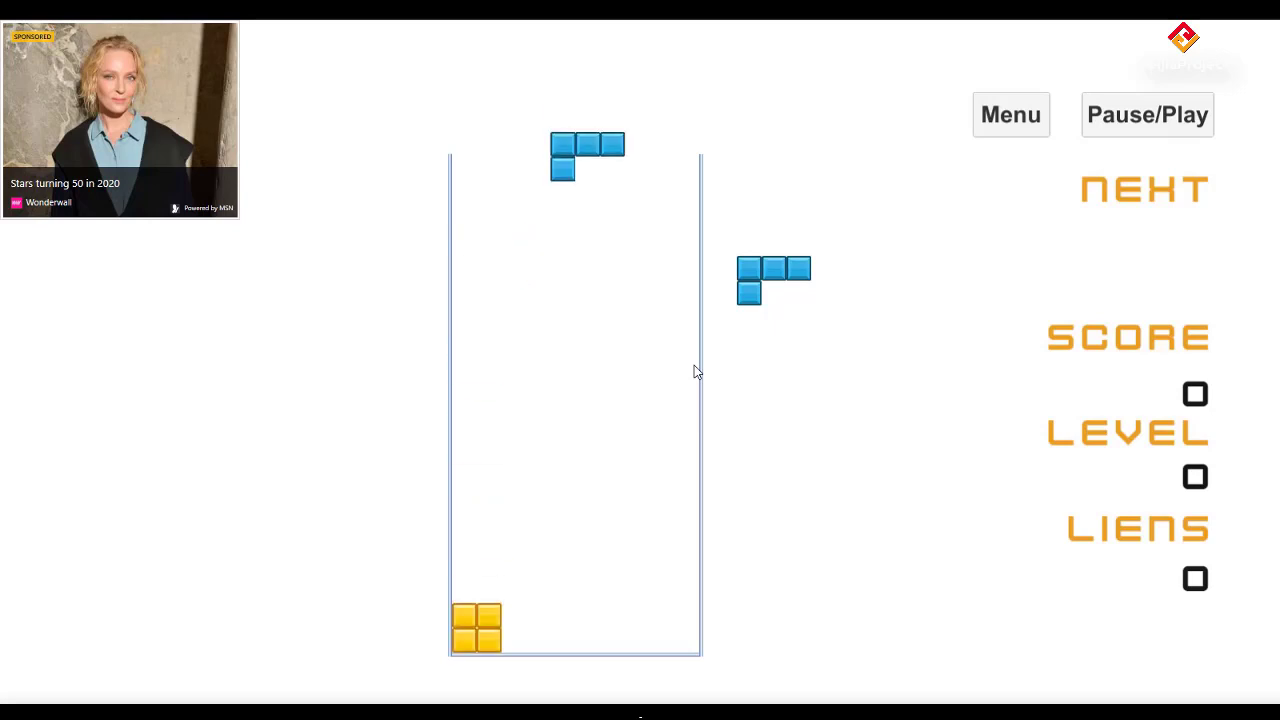
{"action": "key", "text": "Left"}
{"action": "key", "text": "Left"}
{"action": "key", "text": "Down"}
{"action": "key", "text": "Down"}
{"action": "key", "text": "Down"}
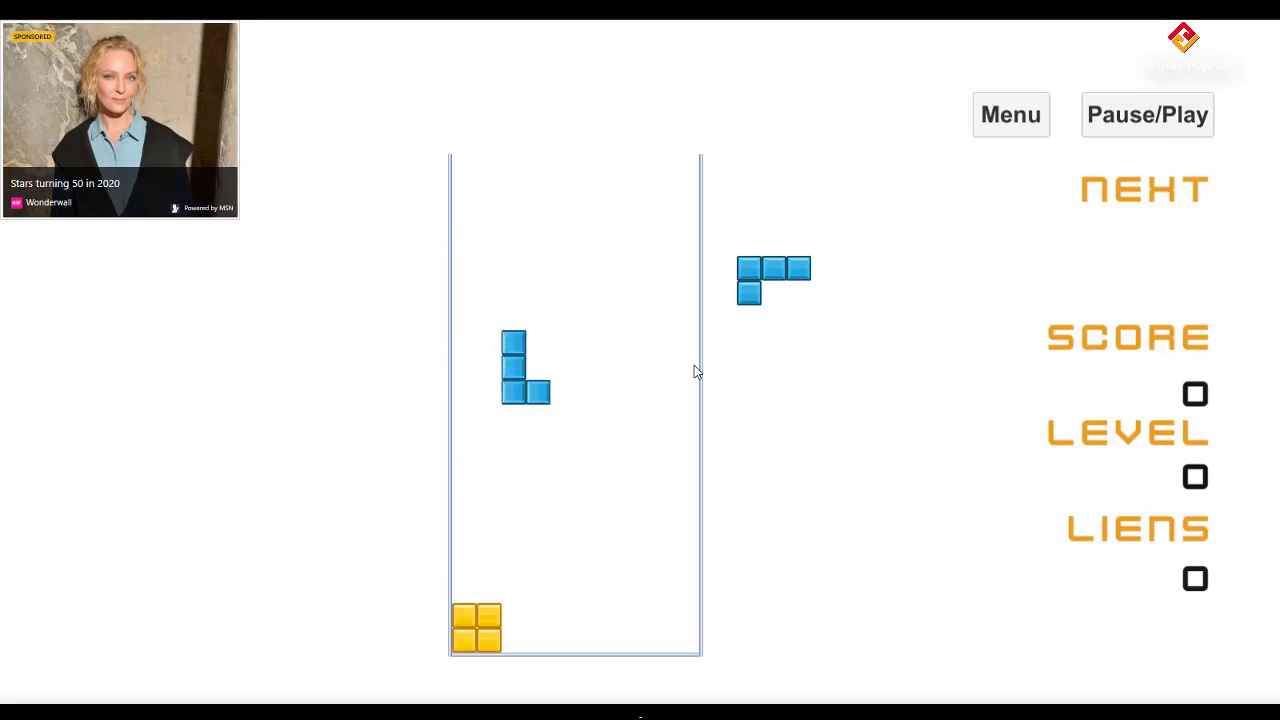
{"action": "key", "text": "Down"}
{"action": "key", "text": "Down"}
{"action": "key", "text": "Down"}
{"action": "key", "text": "Up"}
{"action": "key", "text": "Down"}
{"action": "key", "text": "Down"}
{"action": "key", "text": "Down"}
{"action": "key", "text": "Down"}
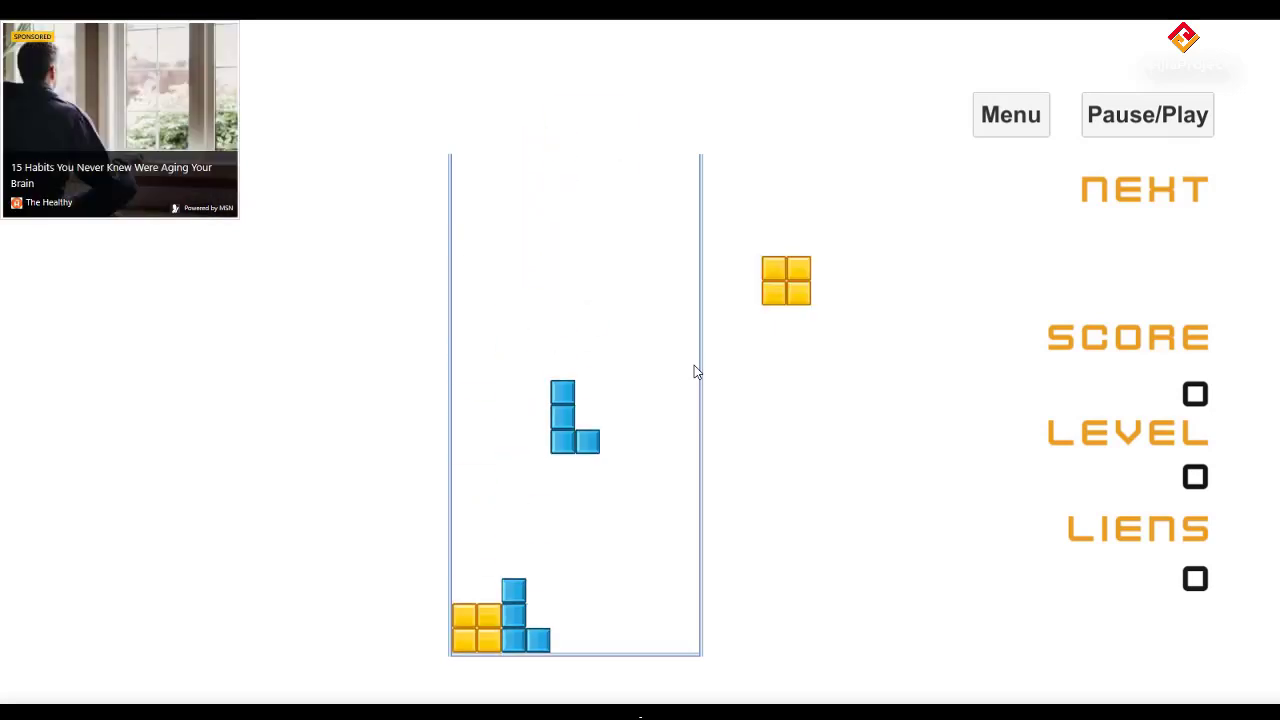
Place another yellow square, the pink S on the left stack, and a blue L on the floor.
{"action": "key", "text": "Down"}
{"action": "key", "text": "Down"}
{"action": "key", "text": "Down"}
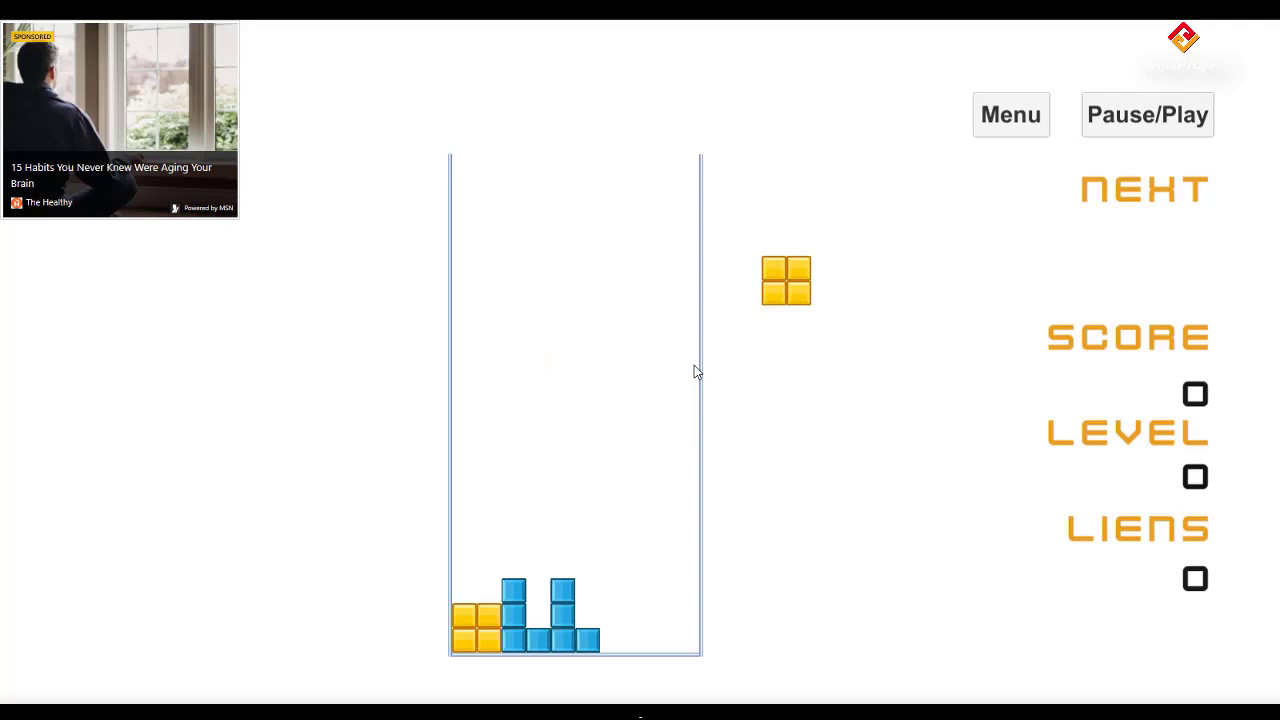
{"action": "key", "text": "Right"}
{"action": "key", "text": "Down"}
{"action": "key", "text": "Down"}
{"action": "key", "text": "Down"}
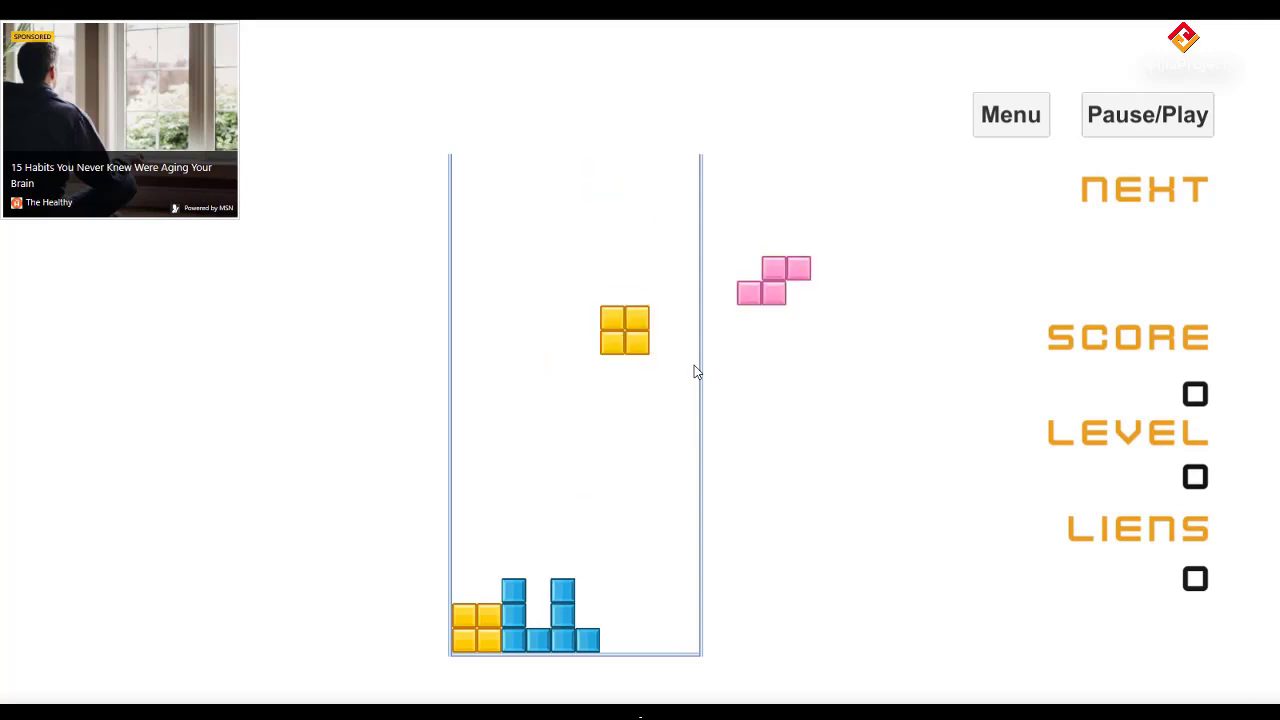
{"action": "key", "text": "Down"}
{"action": "key", "text": "Down"}
{"action": "key", "text": "Down"}
{"action": "key", "text": "Down"}
{"action": "key", "text": "Down"}
{"action": "key", "text": "Down"}
{"action": "key", "text": "Up"}
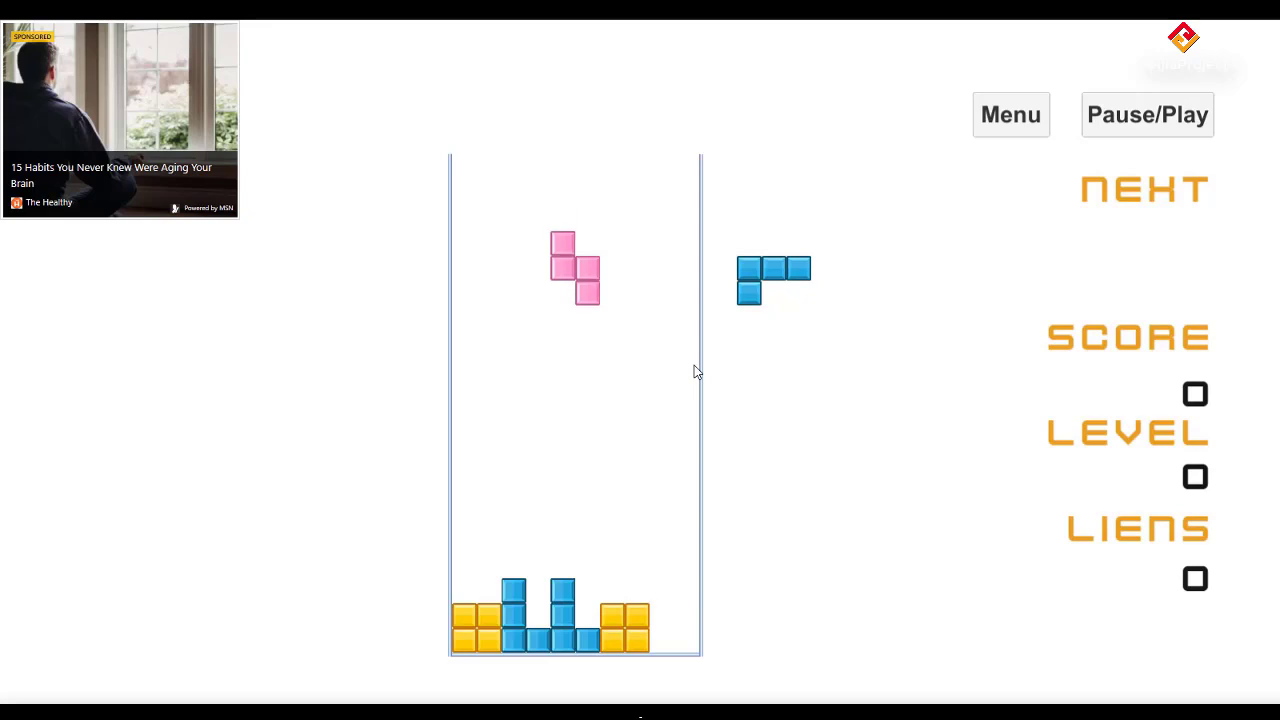
{"action": "key", "text": "Up"}
{"action": "key", "text": "Left"}
{"action": "key", "text": "Left"}
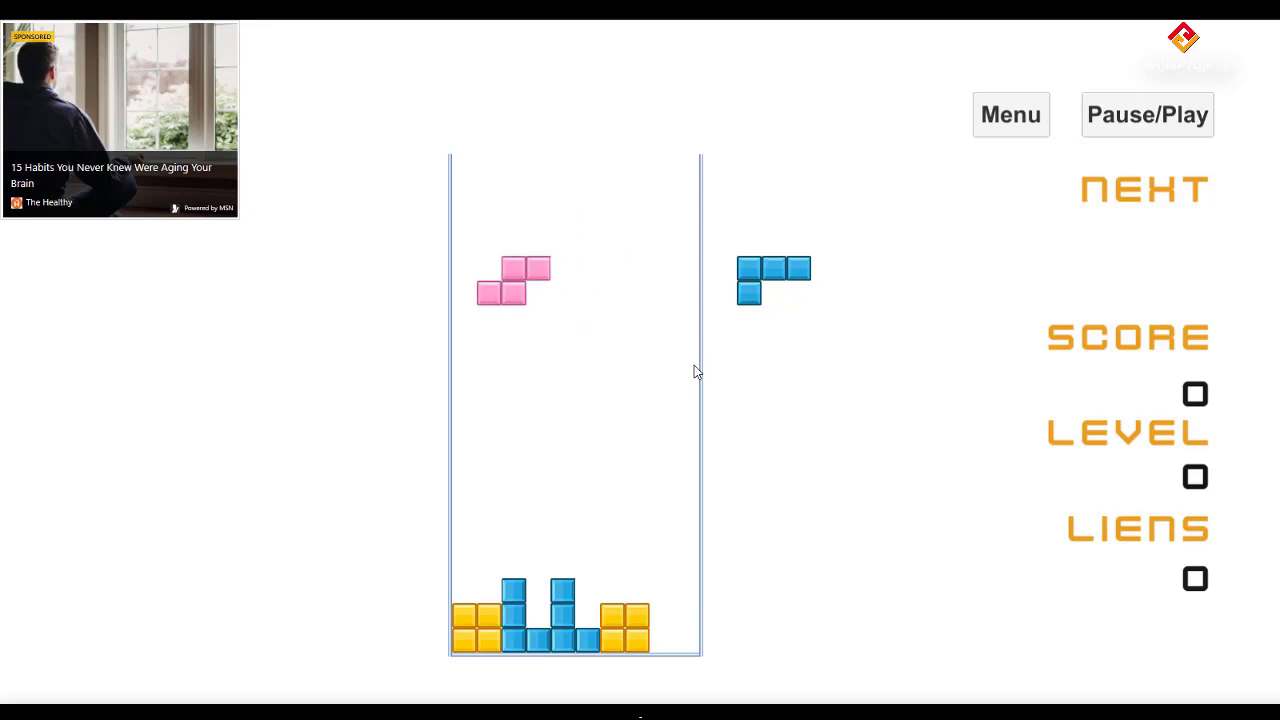
{"action": "key", "text": "Left"}
{"action": "key", "text": "space"}
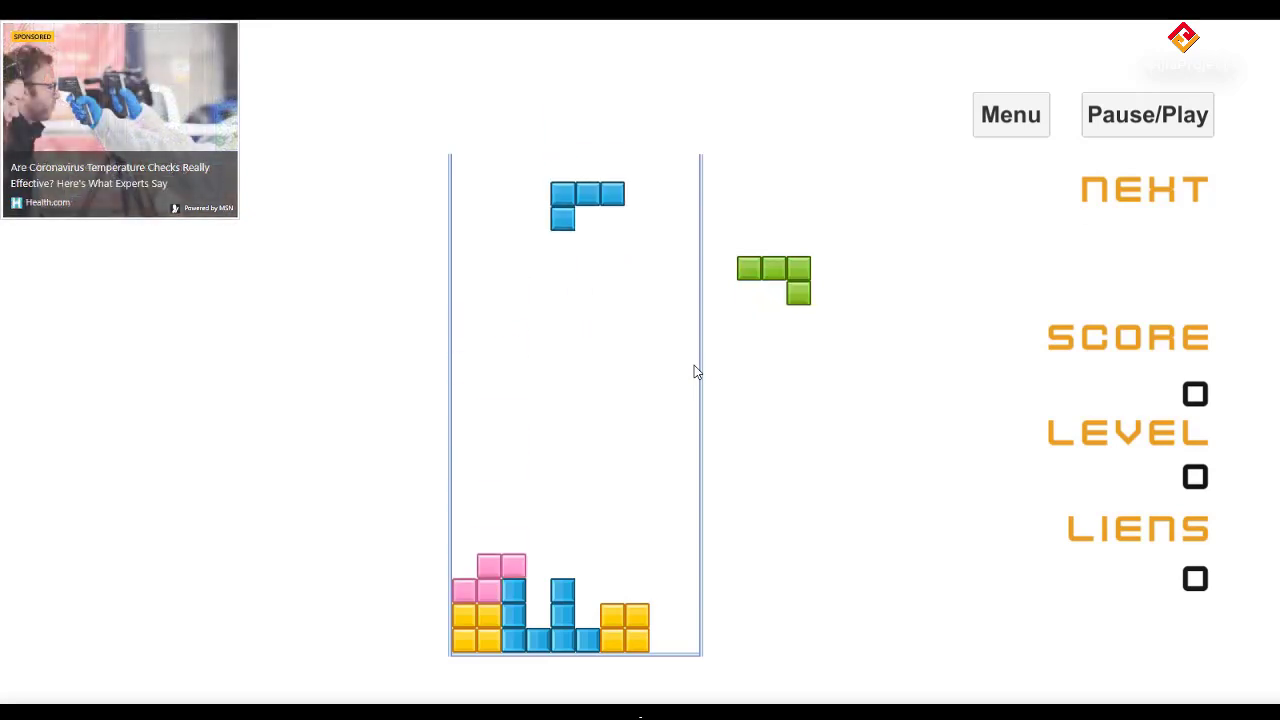
{"action": "key", "text": "Right"}
{"action": "key", "text": "space"}
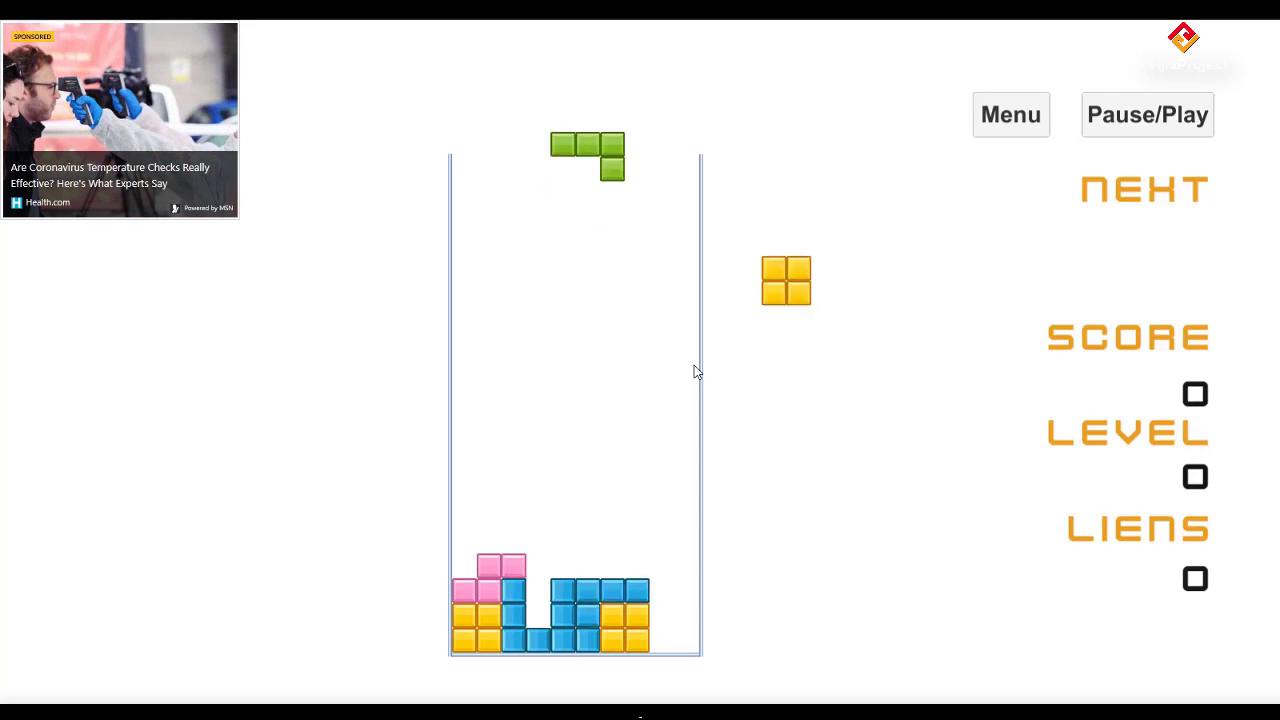
Drop green J pieces and a yellow square to clear three lines.
{"action": "key", "text": "Up"}
{"action": "key", "text": "Left"}
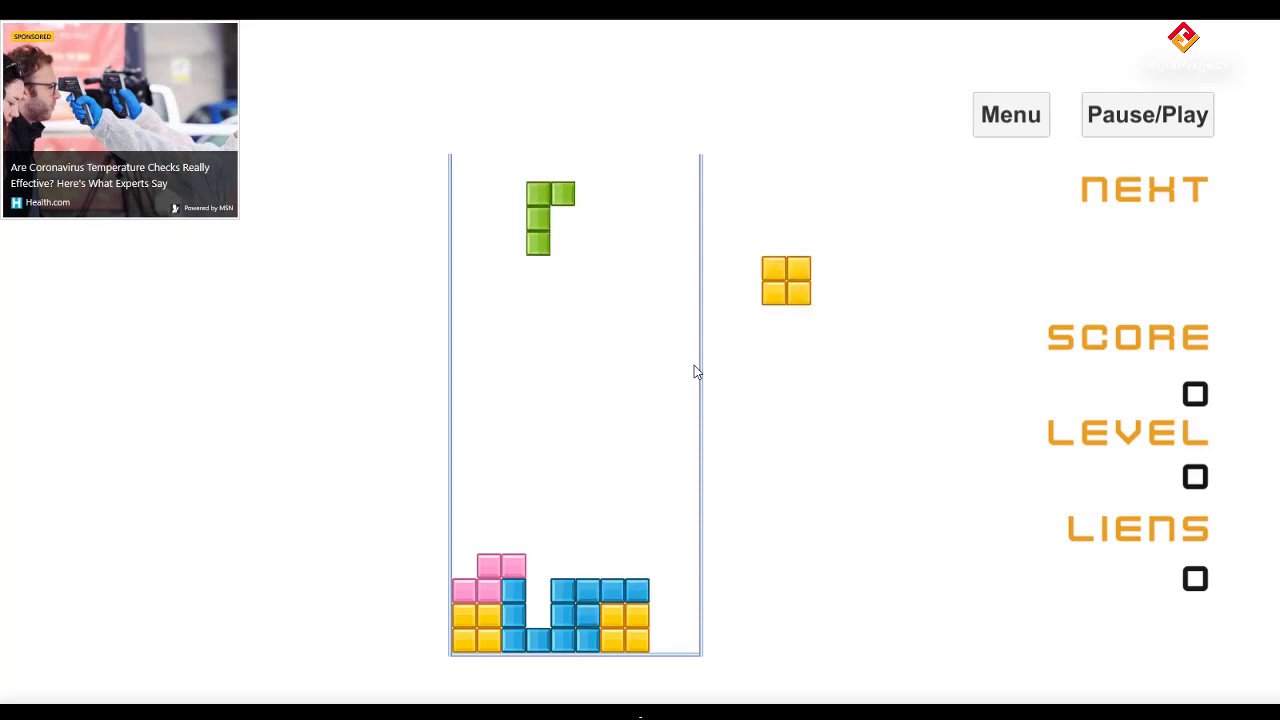
{"action": "key", "text": "Down"}
{"action": "key", "text": "Down"}
{"action": "key", "text": "Down"}
{"action": "key", "text": "Down"}
{"action": "key", "text": "Down"}
{"action": "key", "text": "Down"}
{"action": "key", "text": "Down"}
{"action": "key", "text": "Down"}
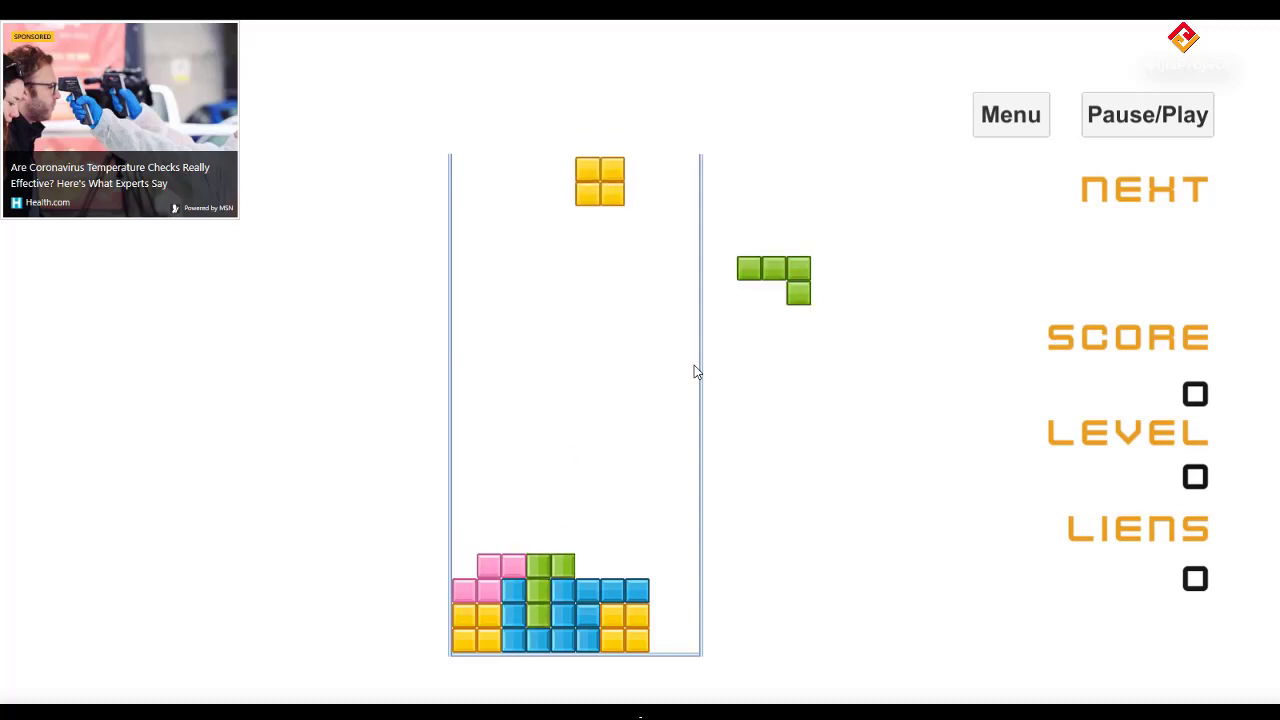
{"action": "key", "text": "Right"}
{"action": "key", "text": "Right"}
{"action": "key", "text": "Right"}
{"action": "key", "text": "Down"}
{"action": "key", "text": "Down"}
{"action": "key", "text": "Down"}
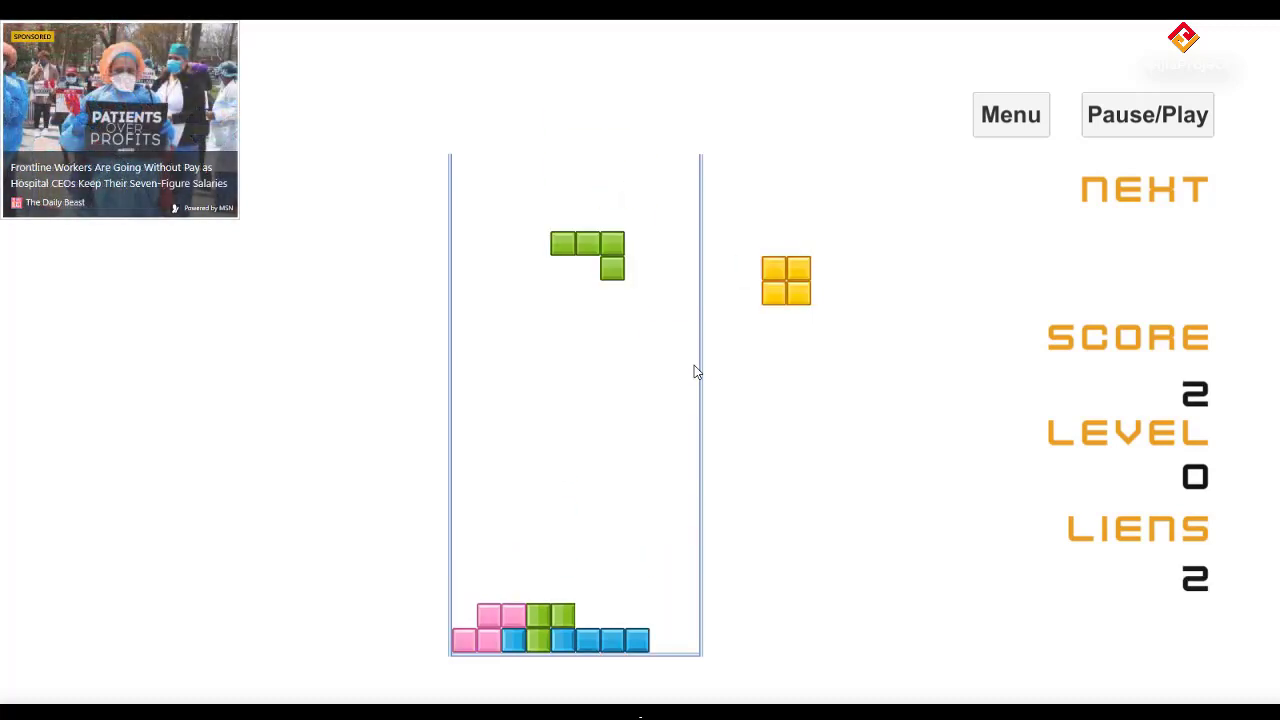
{"action": "key", "text": "Up"}
{"action": "key", "text": "Up"}
{"action": "key", "text": "Up"}
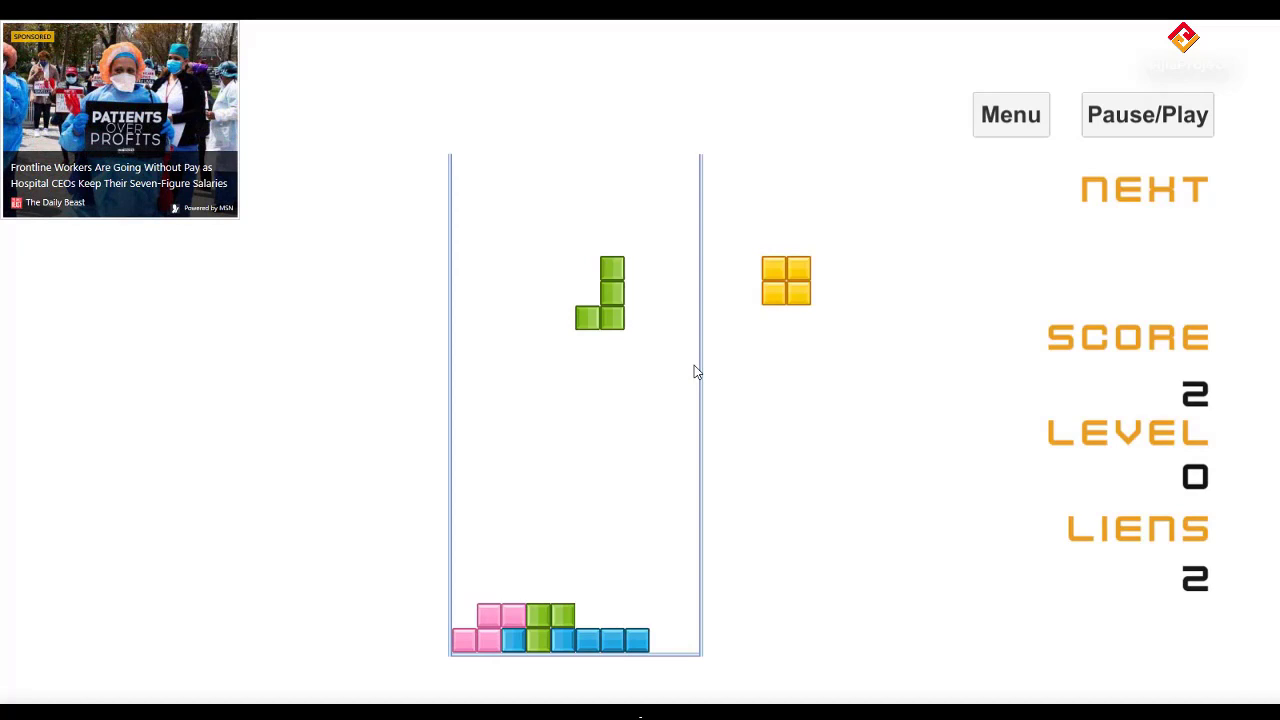
{"action": "key", "text": "Right"}
{"action": "key", "text": "Right"}
{"action": "key", "text": "Right"}
{"action": "key", "text": "Down"}
{"action": "key", "text": "Down"}
{"action": "key", "text": "Down"}
{"action": "key", "text": "Down"}
{"action": "key", "text": "Down"}
{"action": "key", "text": "Down"}
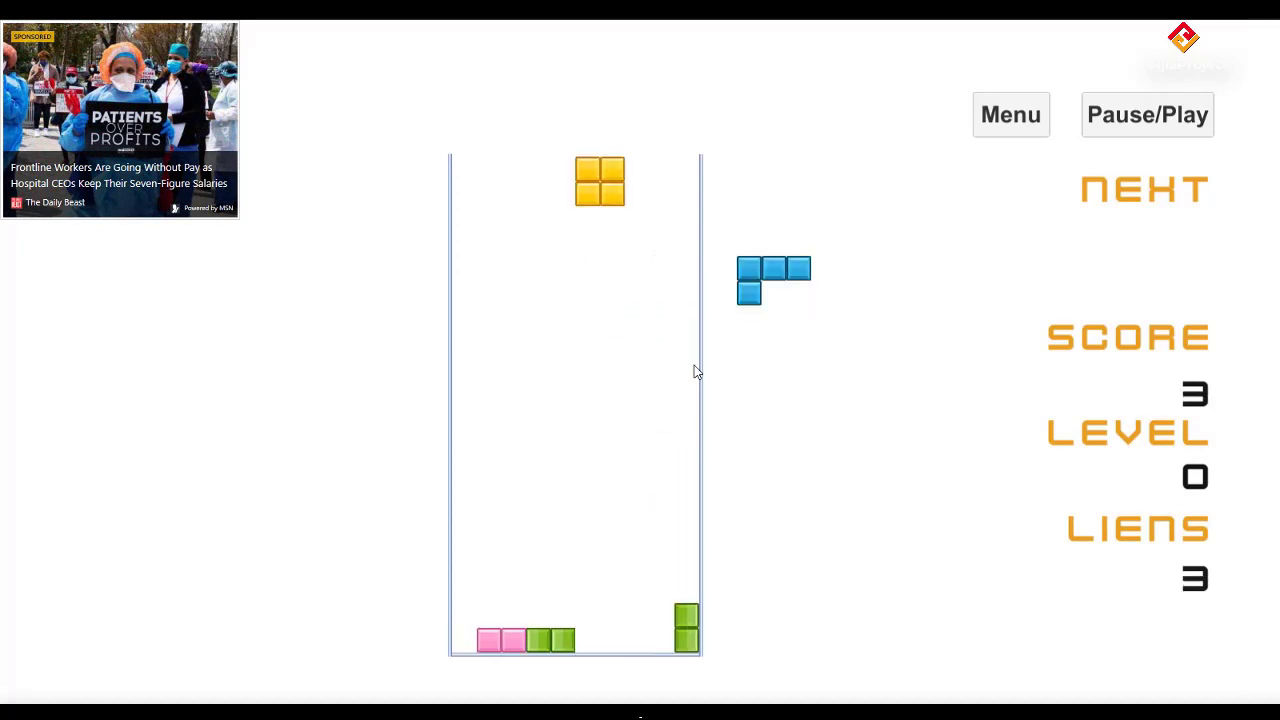
{"action": "key", "text": "Right"}
{"action": "key", "text": "Right"}
Place a yellow square bottom-right, a blue L, and the pink S on the right stack.
{"action": "key", "text": "Down"}
{"action": "key", "text": "Down"}
{"action": "key", "text": "Down"}
{"action": "key", "text": "Down"}
{"action": "key", "text": "Down"}
{"action": "key", "text": "Down"}
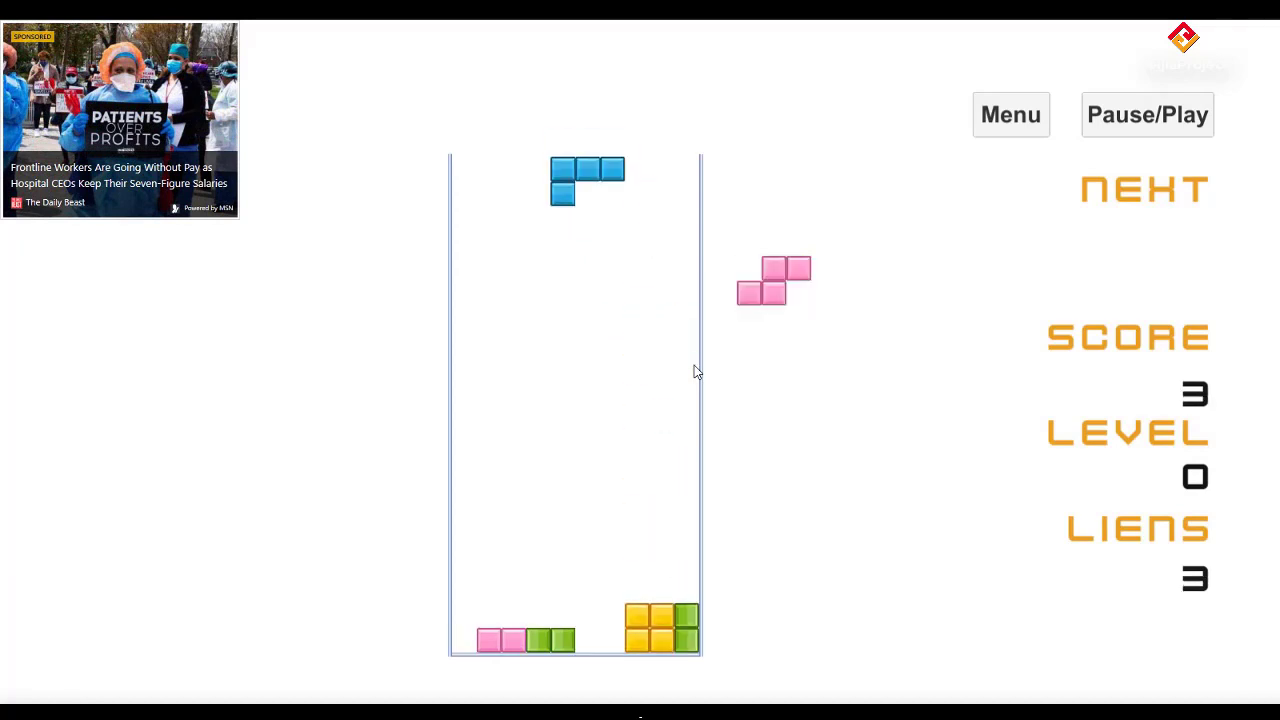
{"action": "key", "text": "Up"}
{"action": "key", "text": "Up"}
{"action": "key", "text": "Up"}
{"action": "key", "text": "Right"}
{"action": "key", "text": "Down"}
{"action": "key", "text": "Down"}
{"action": "key", "text": "Down"}
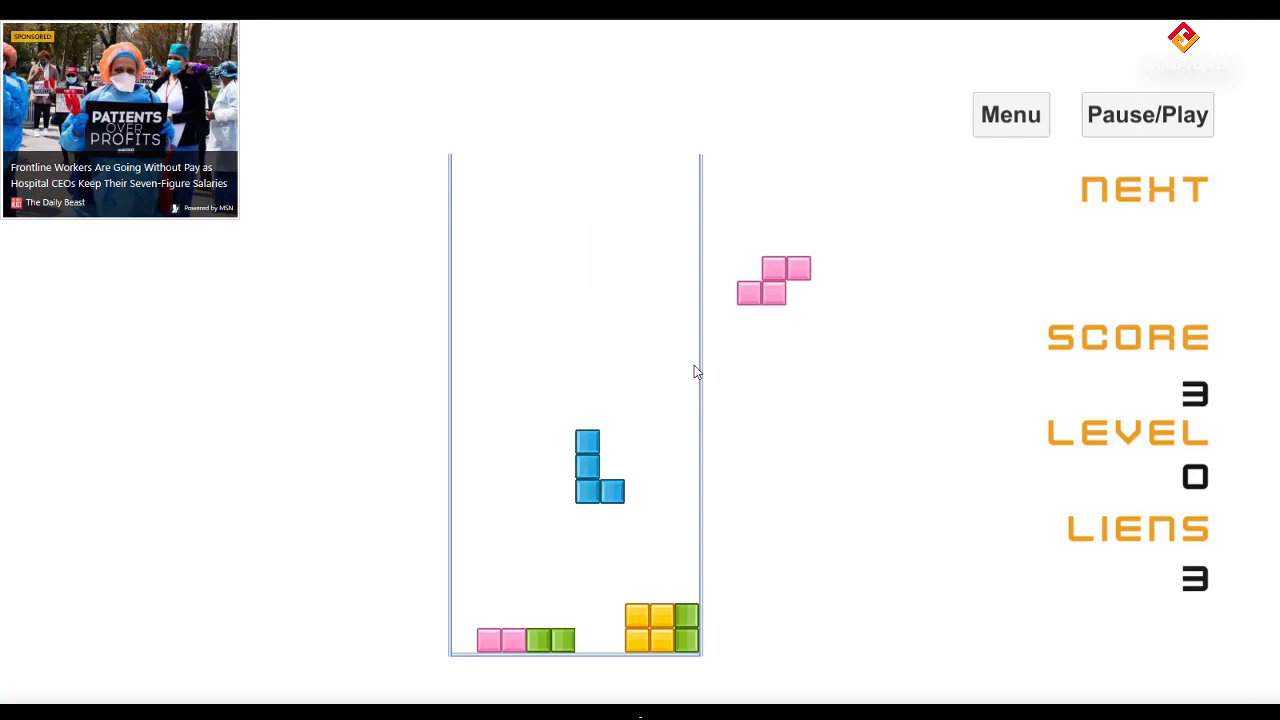
{"action": "key", "text": "Down"}
{"action": "key", "text": "Down"}
{"action": "key", "text": "Down"}
{"action": "key", "text": "Up"}
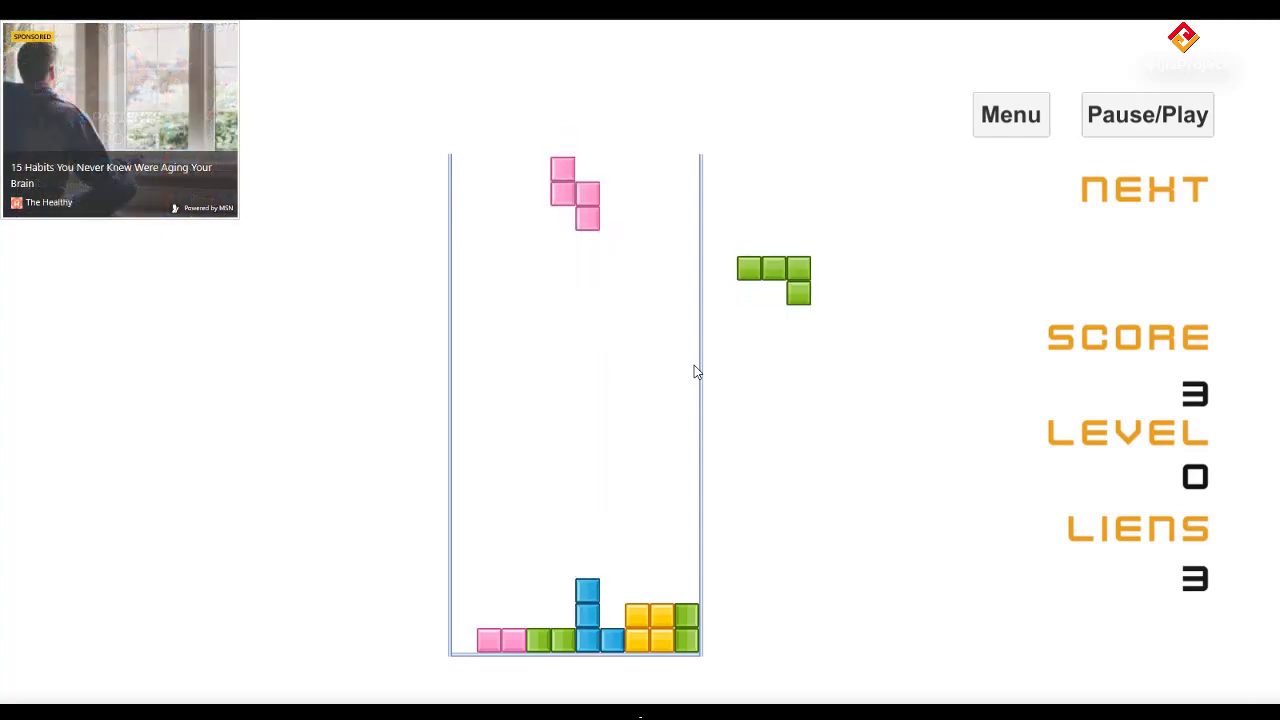
{"action": "key", "text": "Right"}
{"action": "key", "text": "Up"}
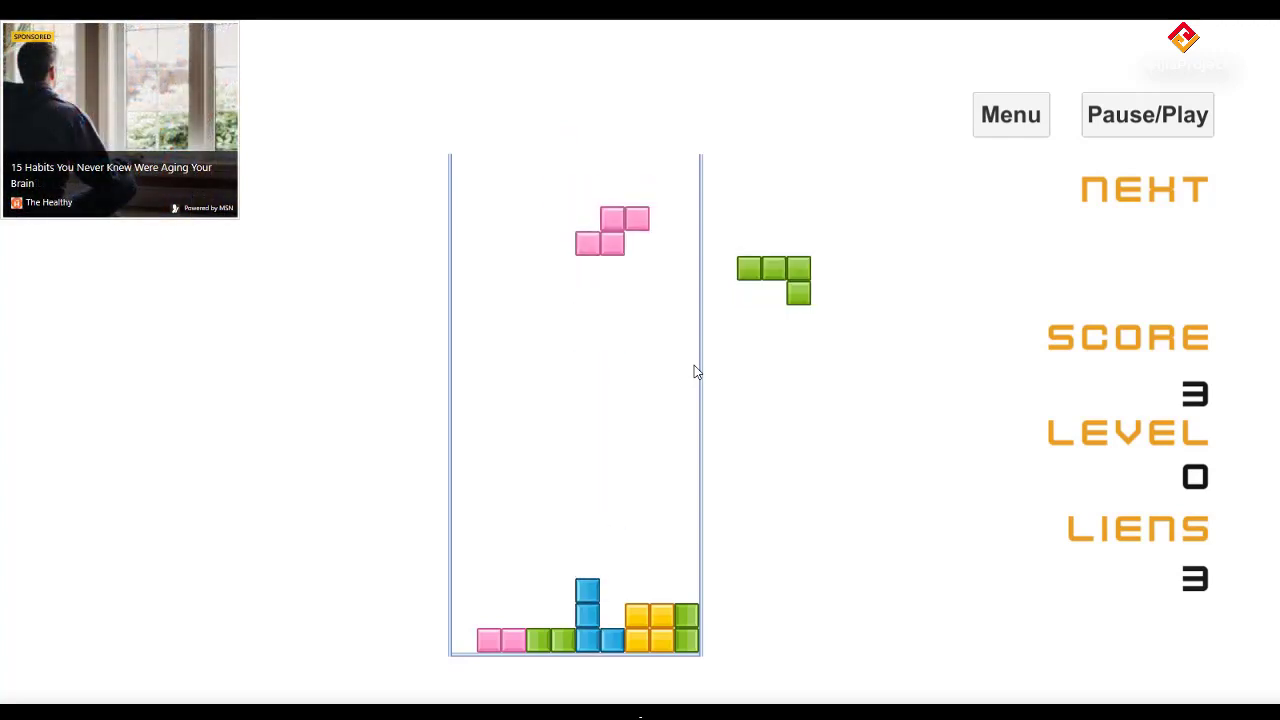
{"action": "key", "text": "Up"}
{"action": "key", "text": "Right"}
{"action": "key", "text": "Right"}
{"action": "key", "text": "Down"}
{"action": "key", "text": "Down"}
{"action": "key", "text": "Down"}
{"action": "key", "text": "Down"}
{"action": "key", "text": "Down"}
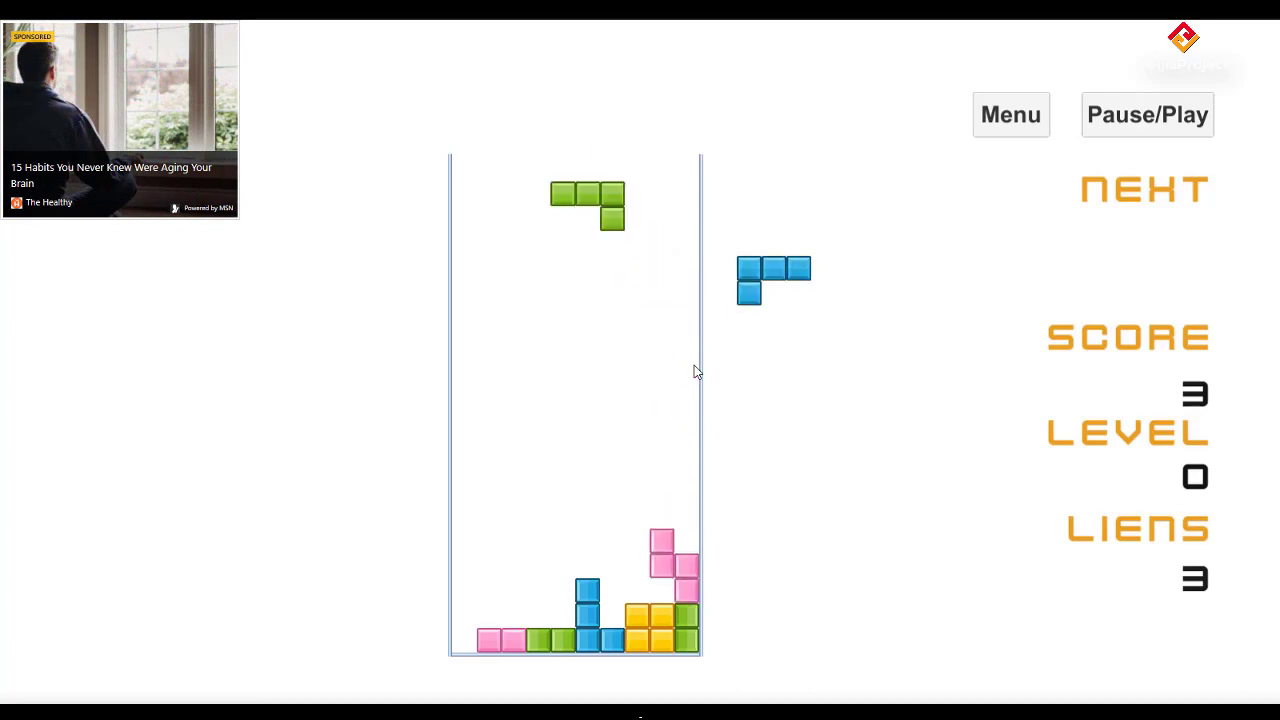
Drop a flat green J onto the left stack.
{"action": "key", "text": "Up"}
{"action": "key", "text": "Up"}
{"action": "key", "text": "Up"}
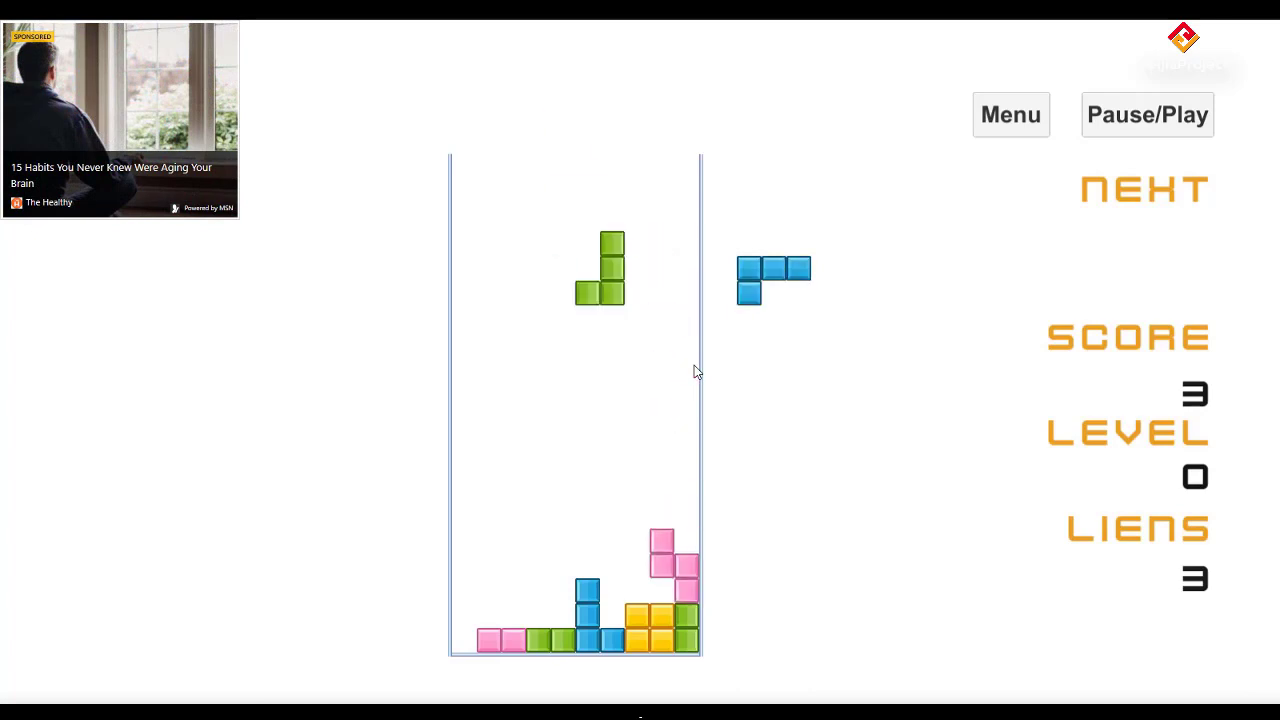
{"action": "key", "text": "Up"}
{"action": "key", "text": "Up"}
{"action": "key", "text": "Up"}
{"action": "key", "text": "Left"}
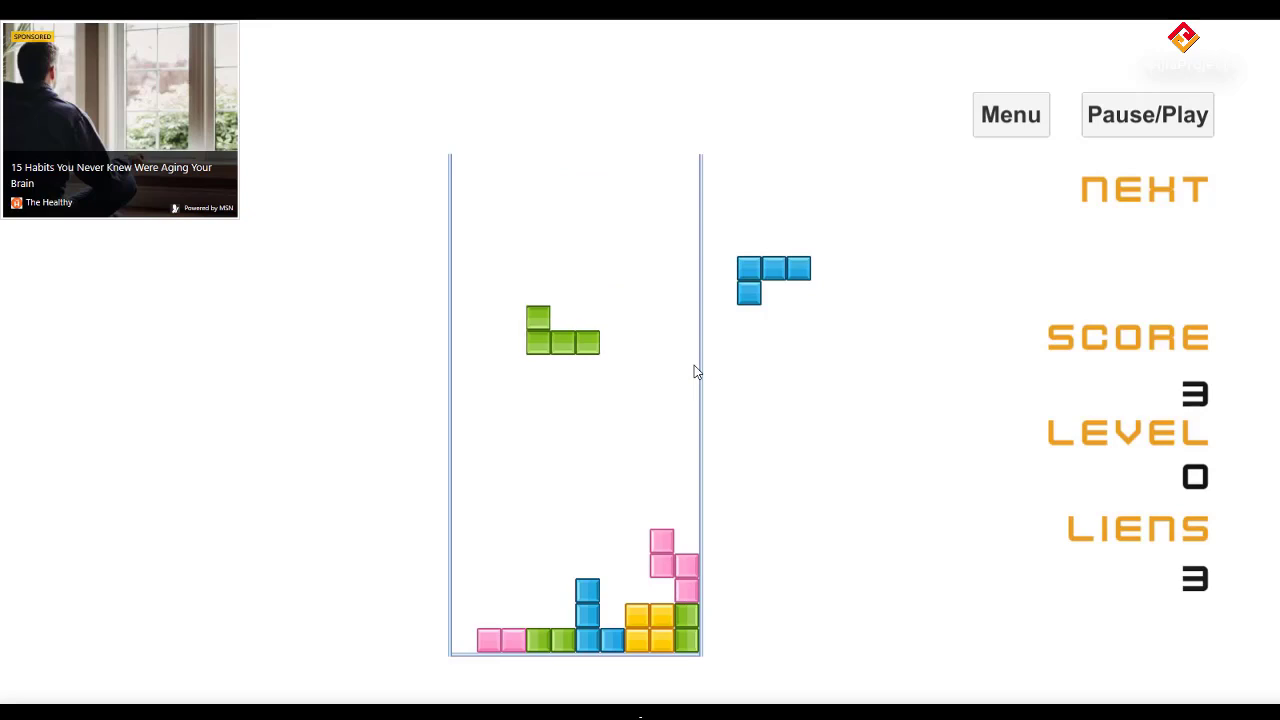
{"action": "key", "text": "Left"}
{"action": "key", "text": "Down"}
{"action": "key", "text": "Down"}
{"action": "key", "text": "Down"}
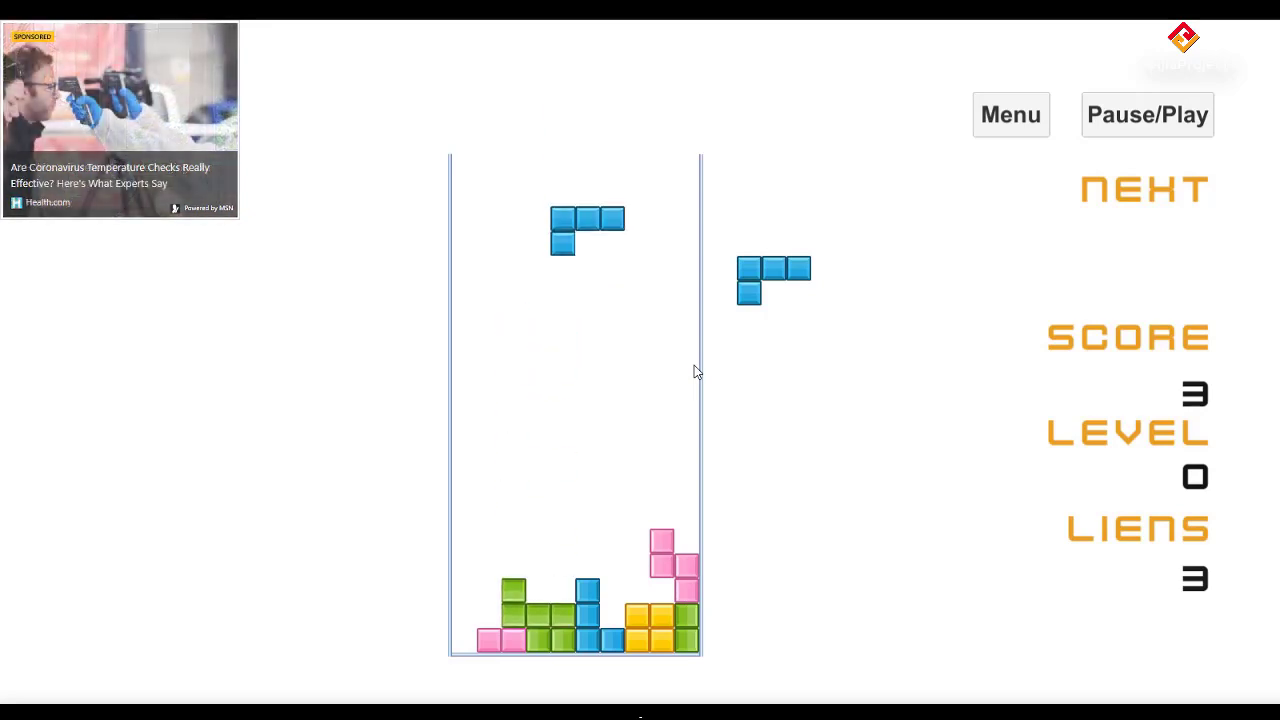
Stack two more blue L pieces, then return to the menu and quit the game.
{"action": "key", "text": "Up"}
{"action": "key", "text": "Up"}
{"action": "key", "text": "Up"}
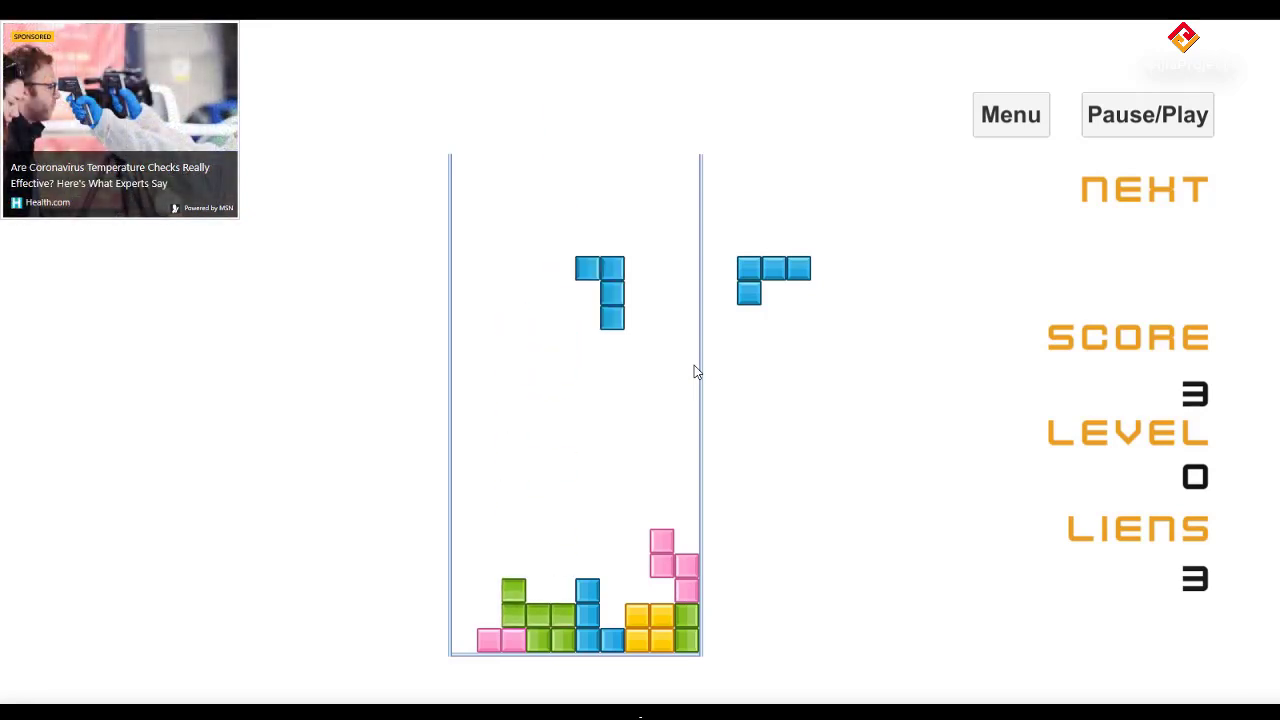
{"action": "key", "text": "Right"}
{"action": "key", "text": "Left"}
{"action": "key", "text": "Down"}
{"action": "key", "text": "Down"}
{"action": "key", "text": "Down"}
{"action": "key", "text": "Down"}
{"action": "key", "text": "Down"}
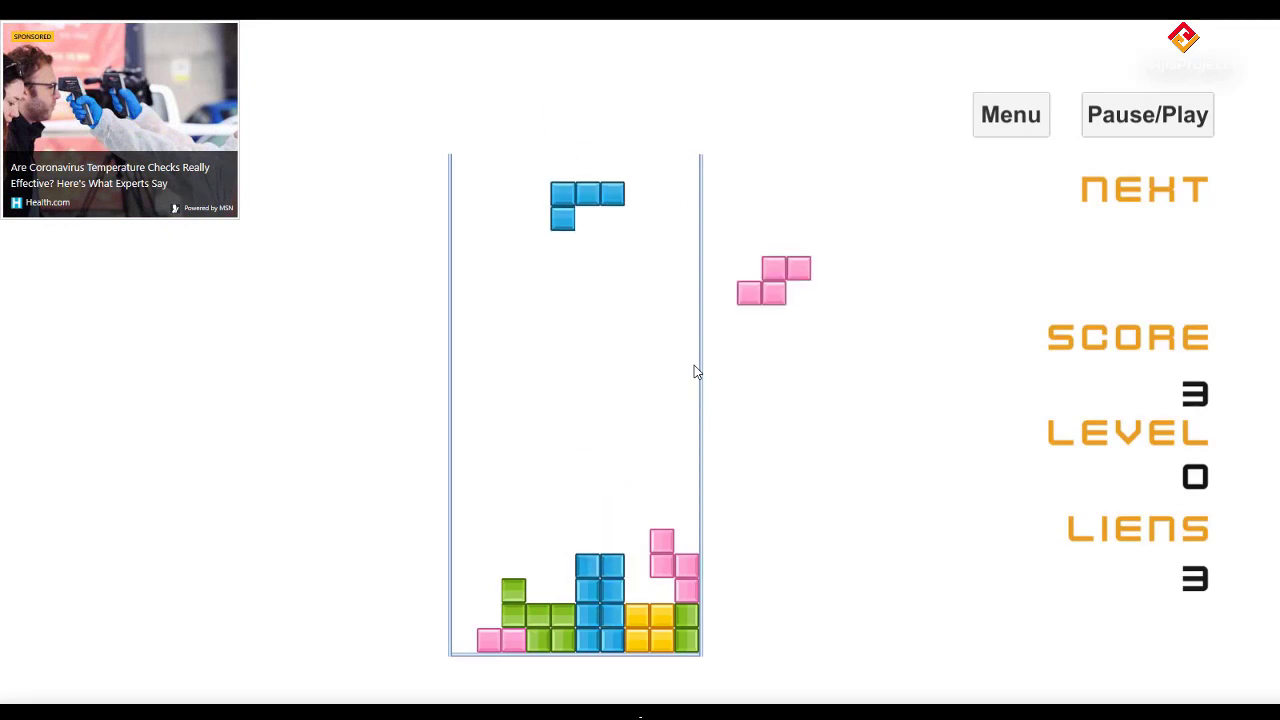
{"action": "key", "text": "Up"}
{"action": "key", "text": "Up"}
{"action": "key", "text": "Up"}
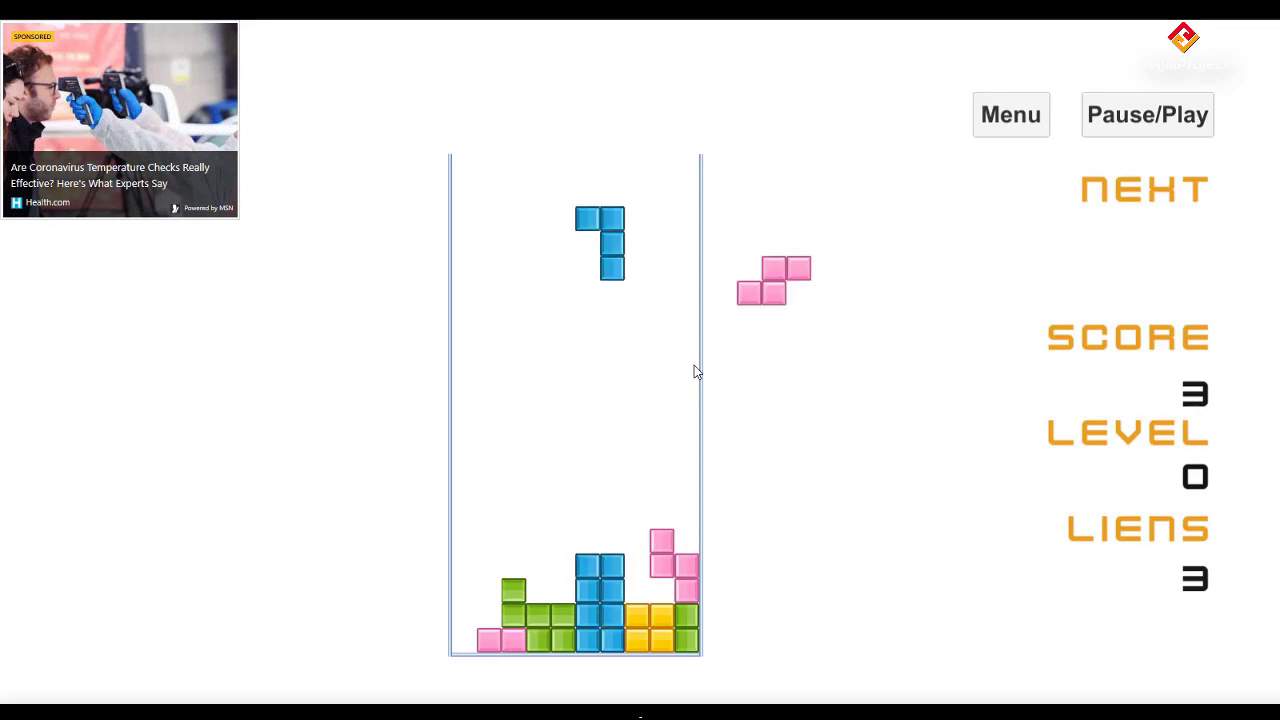
{"action": "key", "text": "Up"}
{"action": "key", "text": "Up"}
{"action": "key", "text": "Left"}
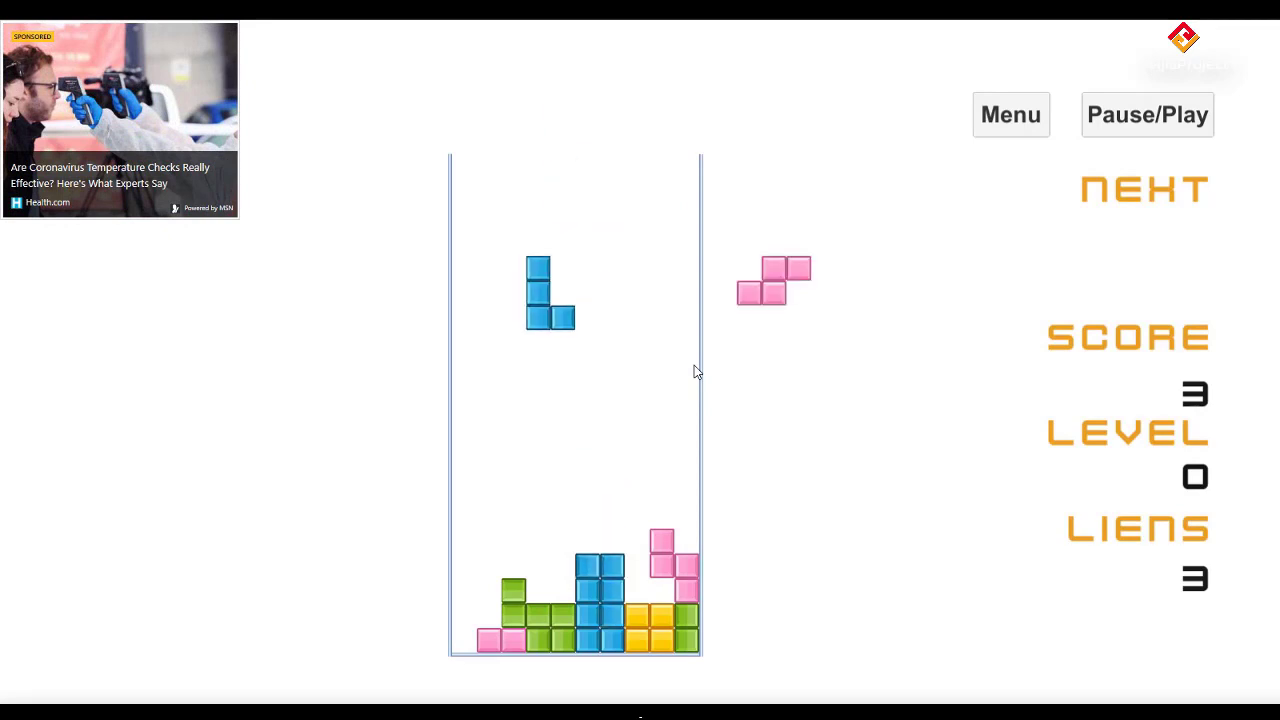
{"action": "key", "text": "Down"}
{"action": "key", "text": "Down"}
{"action": "key", "text": "Down"}
{"action": "key", "text": "Down"}
{"action": "key", "text": "Down"}
{"action": "key", "text": "Down"}
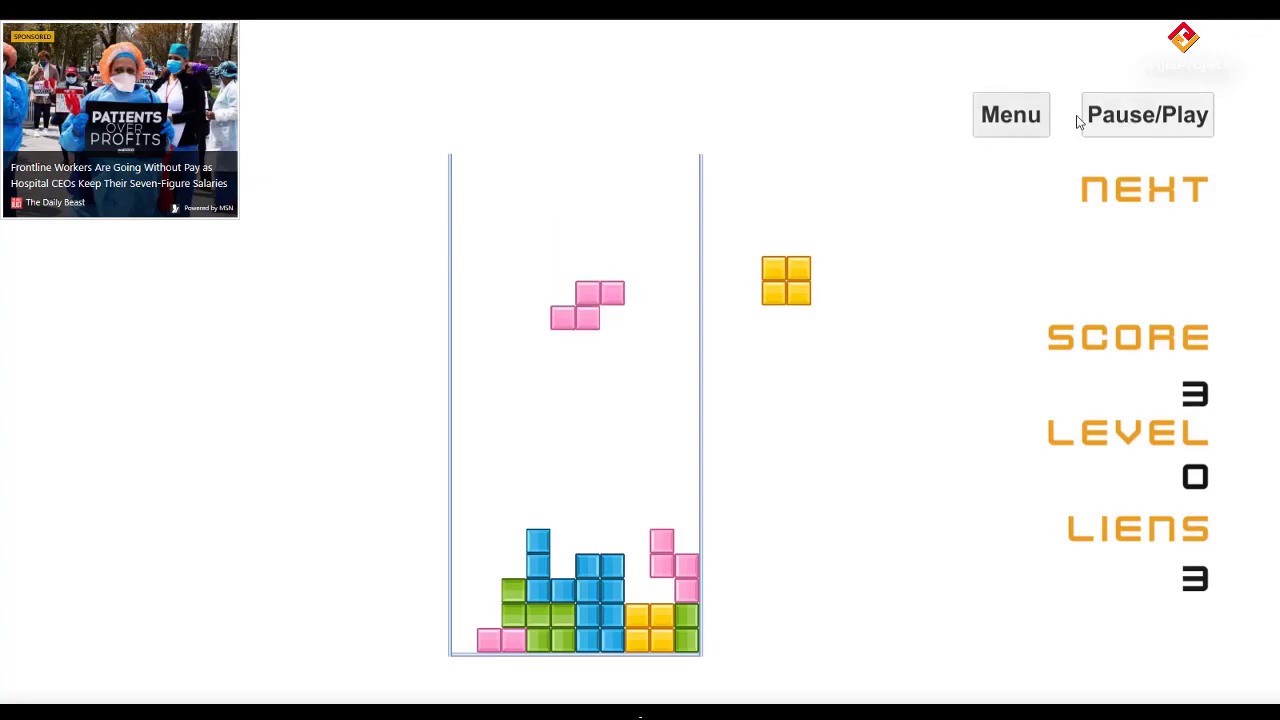
{"action": "left_click", "coordinate": [1020, 120]}
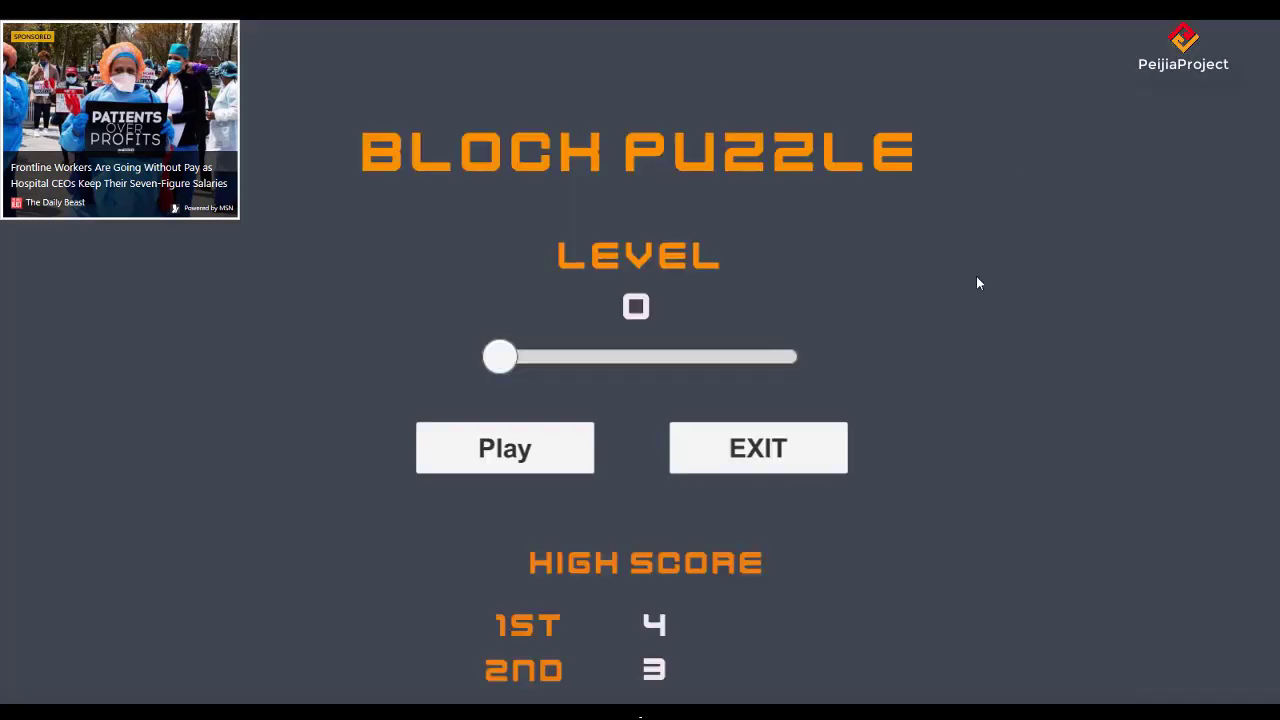
{"action": "left_click", "coordinate": [770, 456]}
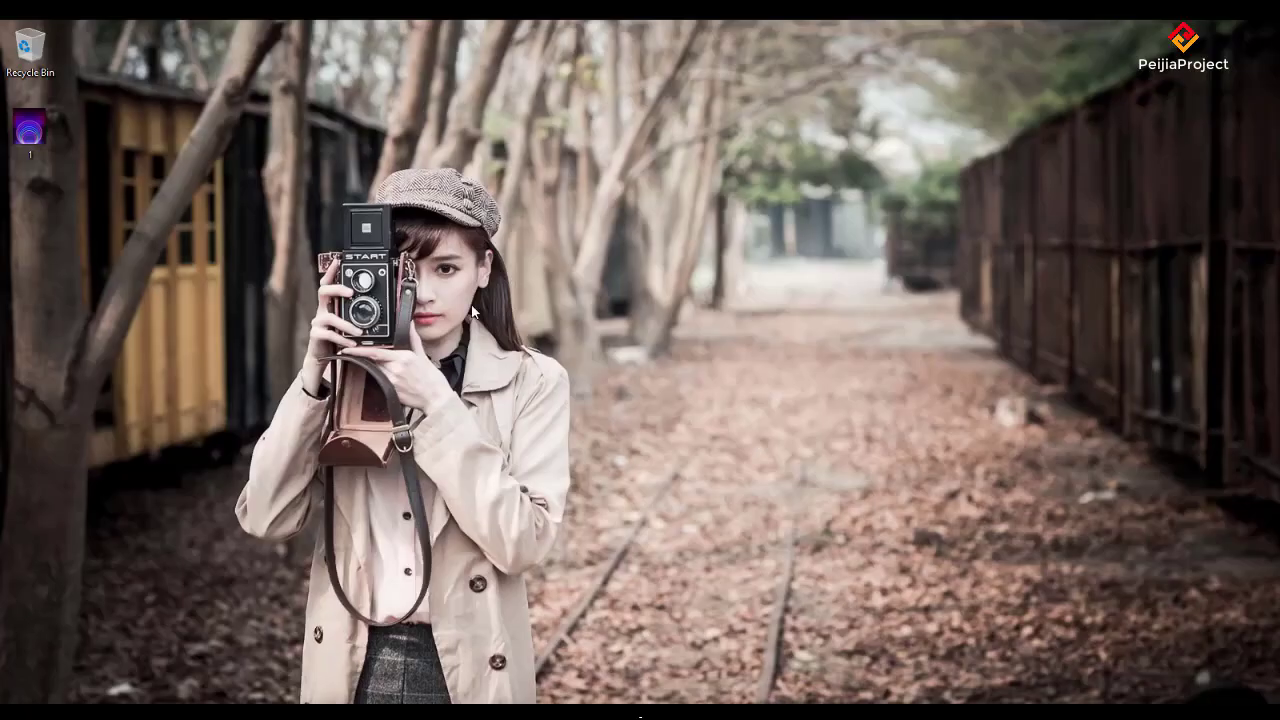
Refresh the desktop three times from its right-click menu.
{"action": "right_click", "coordinate": [481, 215]}
{"action": "left_click", "coordinate": [556, 263]}
{"action": "right_click", "coordinate": [540, 177]}
{"action": "left_click", "coordinate": [571, 228]}
{"action": "right_click", "coordinate": [630, 312]}
{"action": "left_click", "coordinate": [681, 360]}
Glance through the Start app list, then launch notepad from the Run dialog.
{"action": "key", "text": "super"}
{"action": "scroll", "coordinate": [430, 437], "scroll_direction": "down", "scroll_amount": 3}
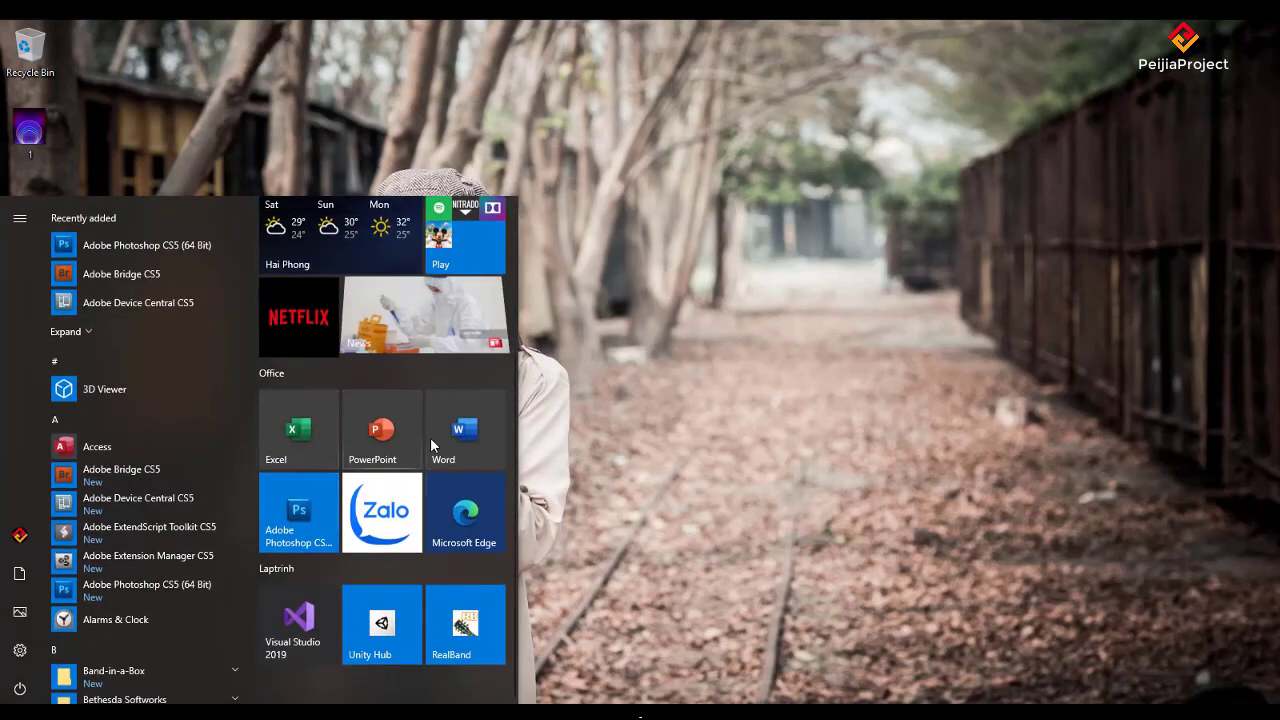
{"action": "left_click", "coordinate": [696, 340]}
{"action": "key", "text": "super+r"}
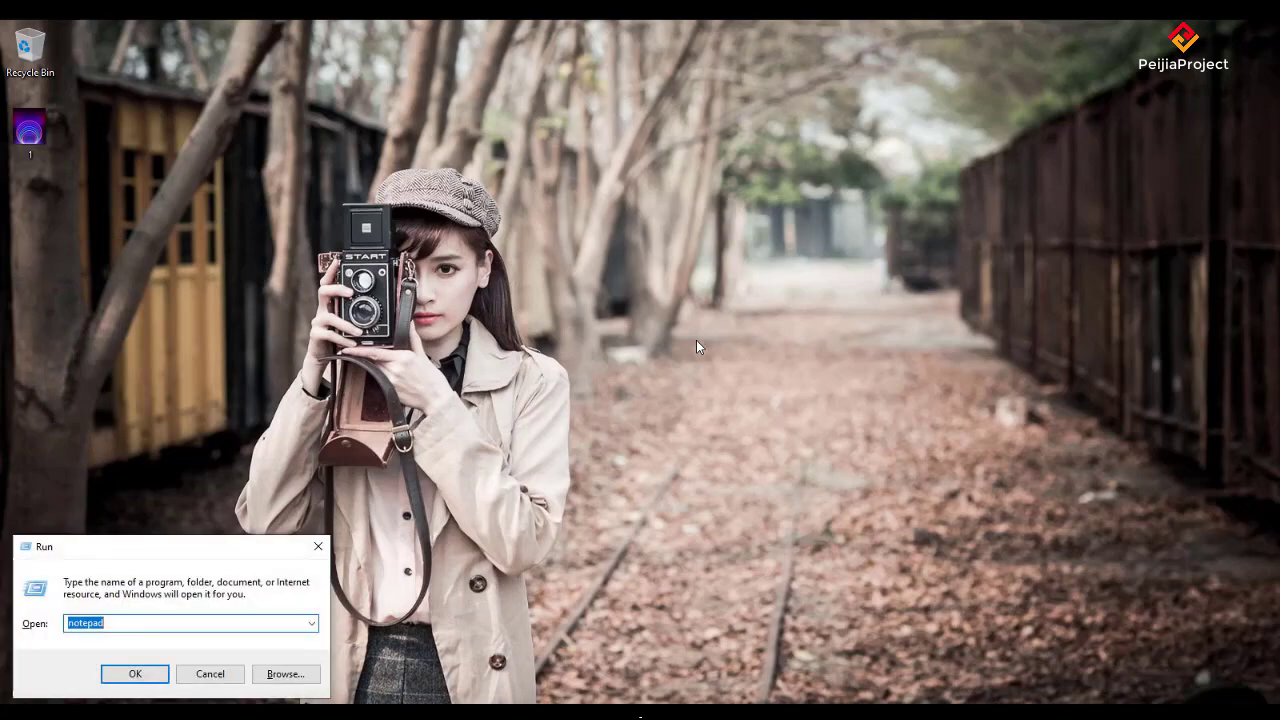
{"action": "key", "text": "Return"}
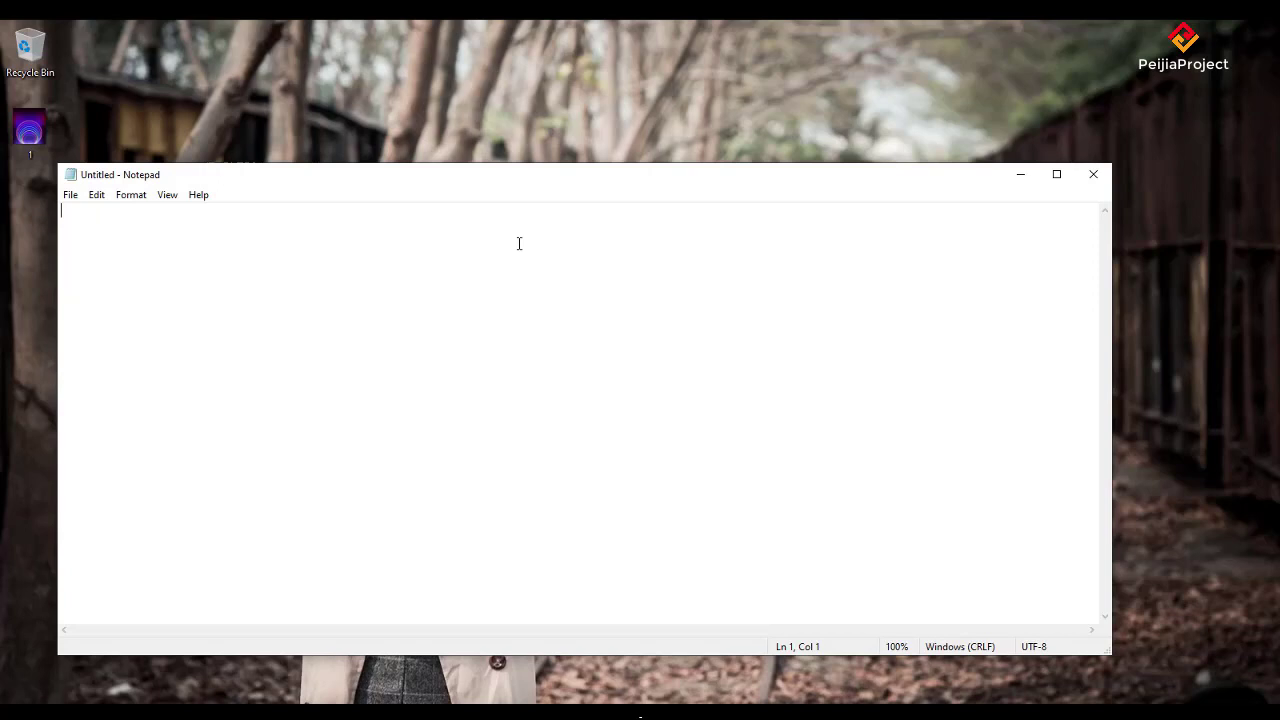
Type item 1, '1. Ý tưởng, kịch bản cho trò chơi.', correcting a typo.
{"action": "type", "text": "1"}
{"action": "type", "text": ". "}
{"action": "type", "text": "Yes"}
{"action": "key", "text": "BackSpace"}
{"action": "key", "text": "BackSpace"}
{"action": "key", "text": "BackSpace"}
{"action": "type", "text": "tương"}
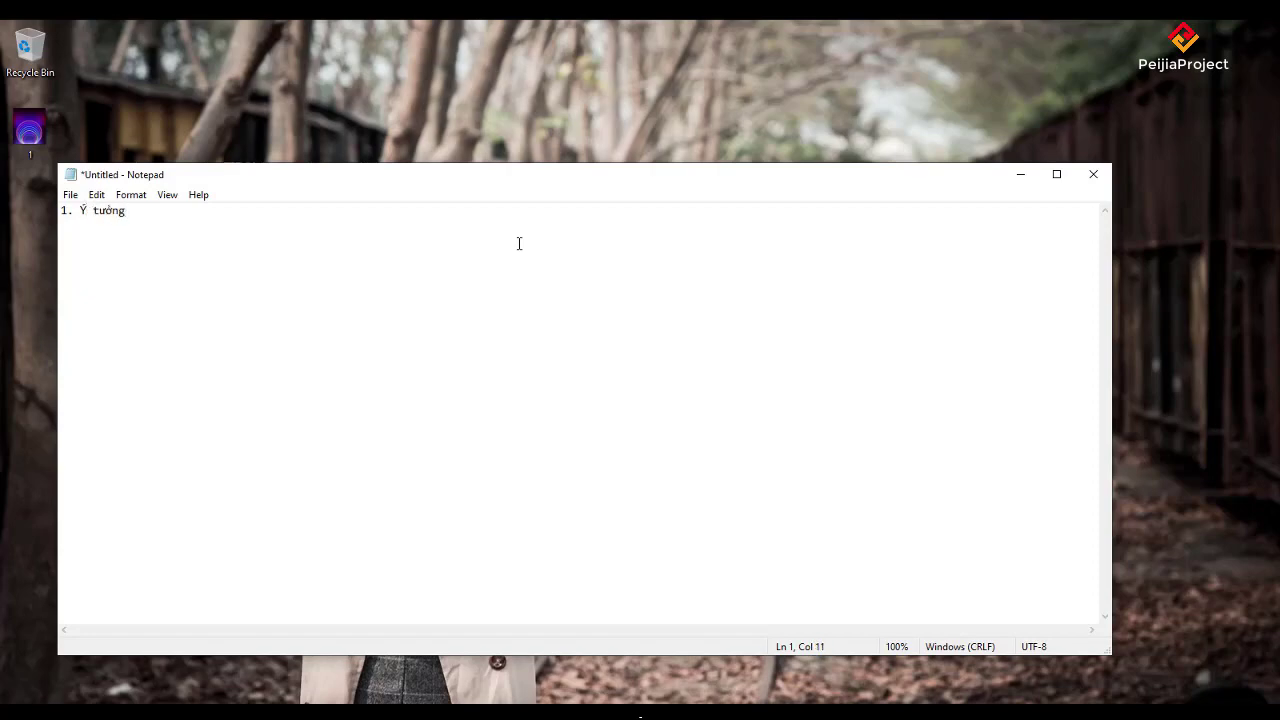
{"action": "type", "text": ", "}
{"action": "type", "text": "kịch "}
{"action": "type", "text": "bản "}
{"action": "type", "text": "cho tro"}
{"action": "type", "text": "ò chơ"}
{"action": "type", "text": "i"}
{"action": "type", "text": "."}
Add item 2 on a new line: '2. Thiết kế đồ họa cho trò chơi.'.
{"action": "key", "text": "Return"}
{"action": "type", "text": "2. "}
{"action": "type", "text": "Thiết kế "}
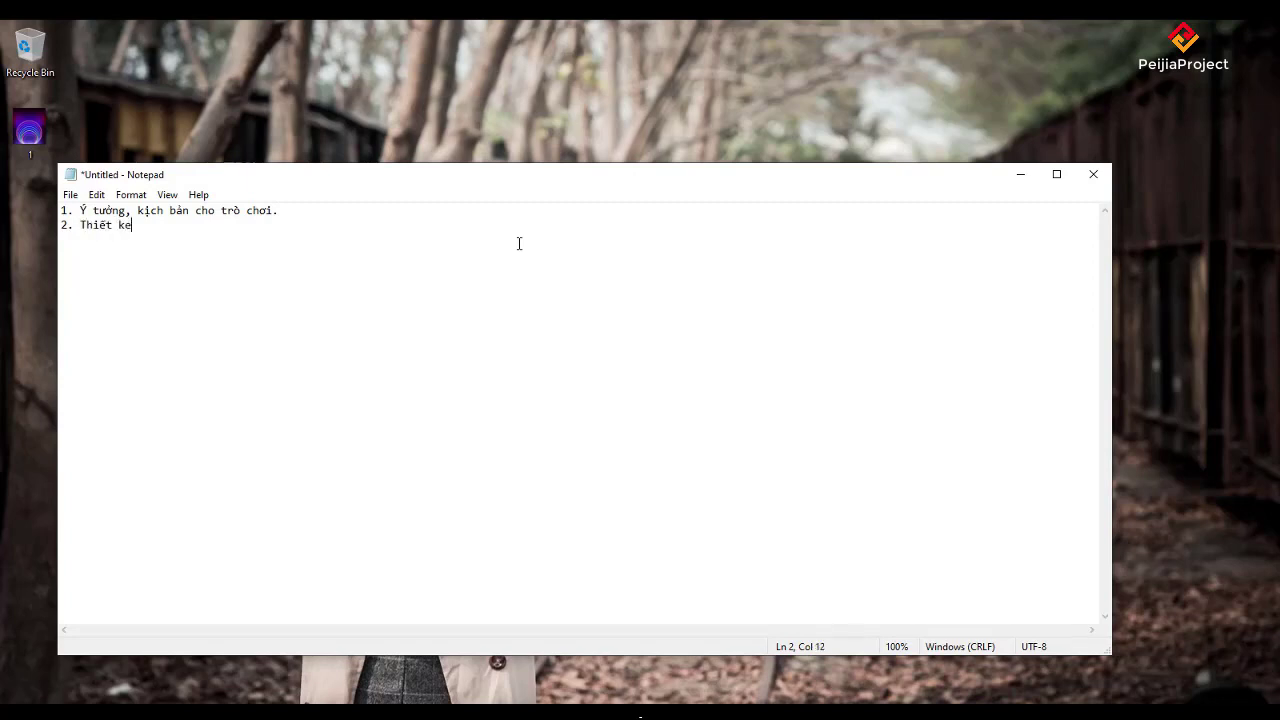
{"action": "type", "text": "đồ "}
{"action": "type", "text": "hoa cho "}
{"action": "type", "text": "trò hơi"}
{"action": "key", "text": "BackSpace"}
{"action": "key", "text": "BackSpace"}
{"action": "key", "text": "BackSpace"}
{"action": "type", "text": "chơi."}
Type item 3: '3. Lập trình điều khiển cho vật, lập trình cho trí thông minh NPC. trí thông minh kẻ thù'.
{"action": "key", "text": "Return"}
{"action": "type", "text": "3. "}
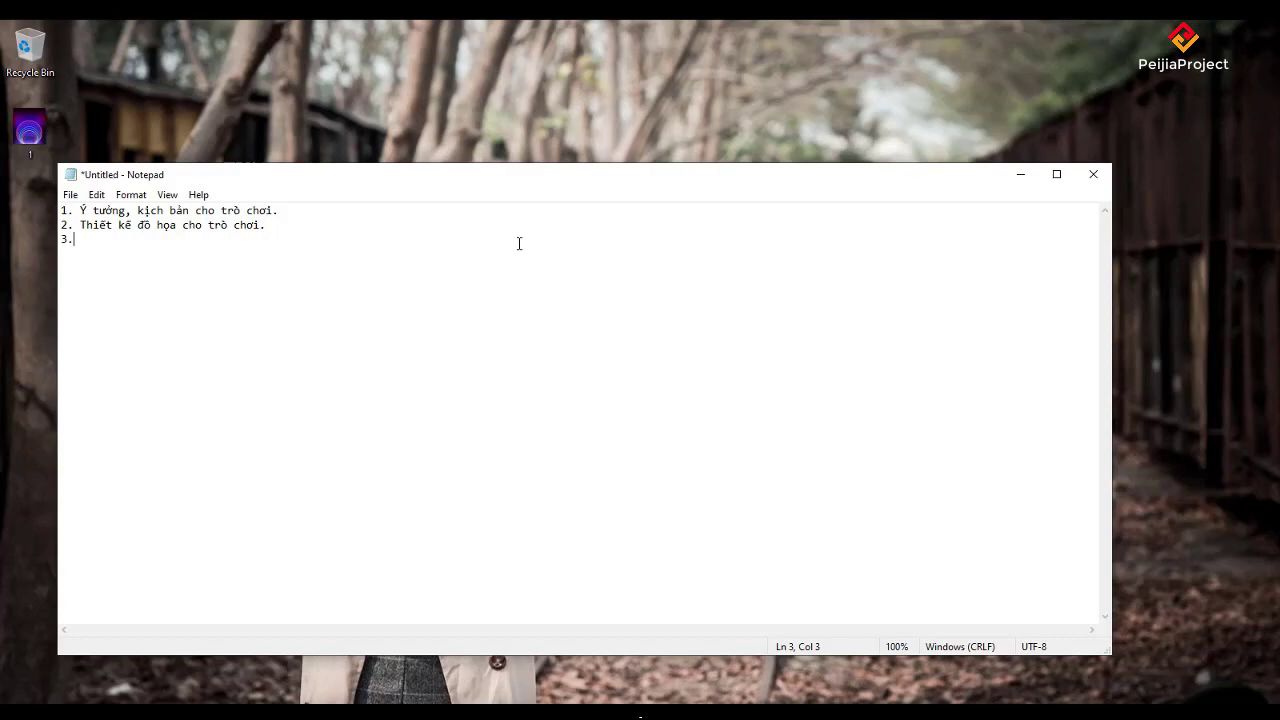
{"action": "type", "text": "L"}
{"action": "type", "text": "ập trình "}
{"action": "type", "text": "điều"}
{"action": "type", "text": " khiển cho v"}
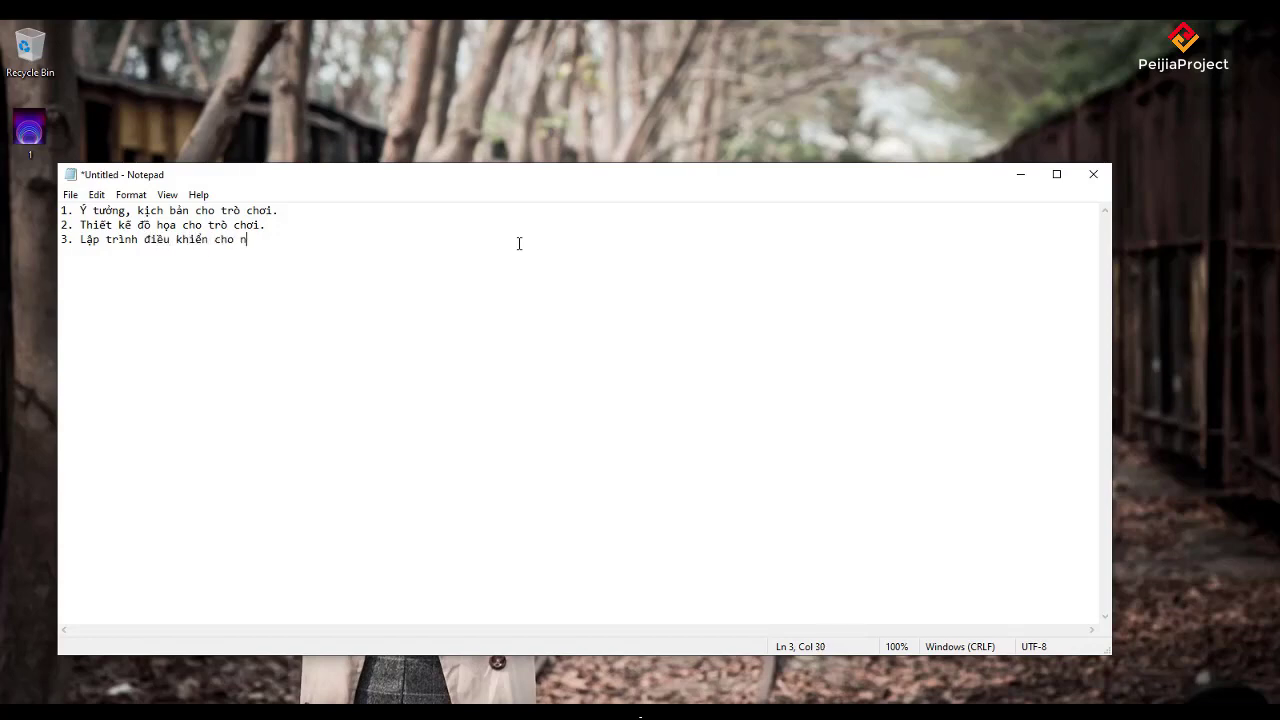
{"action": "type", "text": "ật, "}
{"action": "type", "text": "lậ"}
{"action": "type", "text": "p triìn"}
{"action": "type", "text": "h"}
{"action": "type", "text": "cho"}
{"action": "type", "text": " tríthô"}
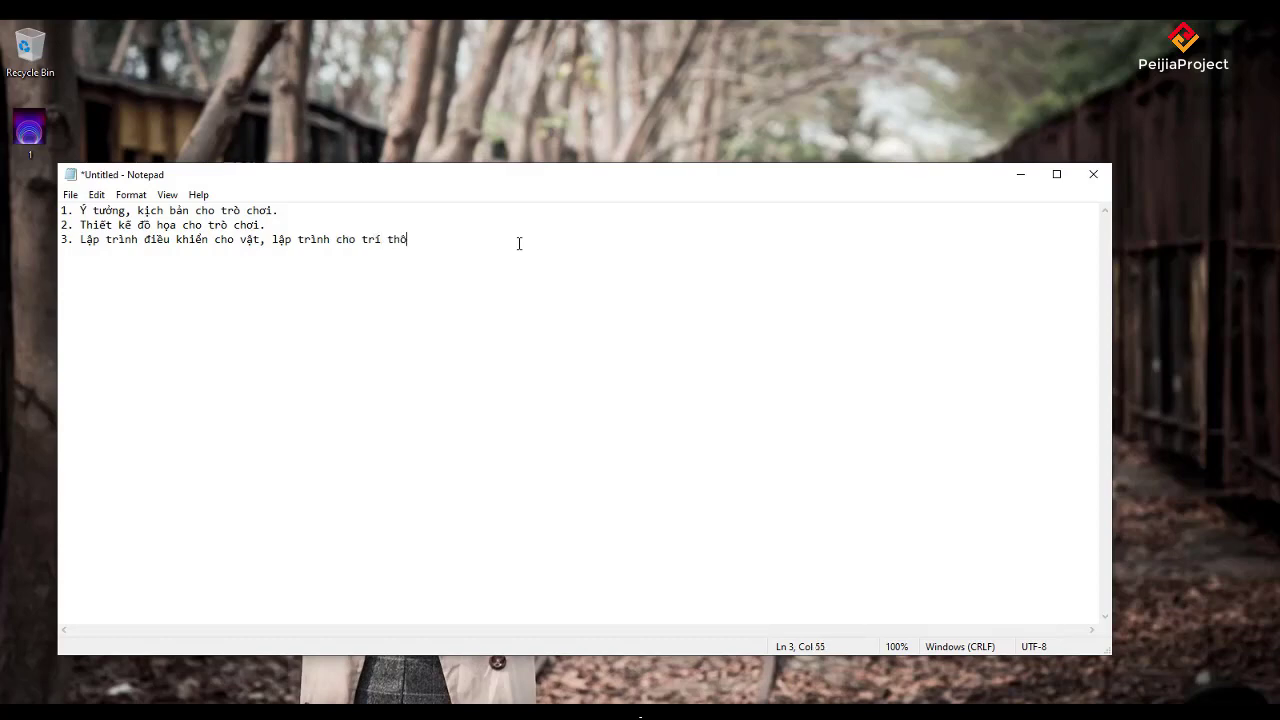
{"action": "type", "text": "ng minh"}
{"action": "type", "text": " NPC"}
{"action": "type", "text": "."}
{"action": "type", "text": " trí thông "}
{"action": "type", "text": "minh"}
{"action": "type", "text": " ke"}
{"action": "type", "text": " thu"}
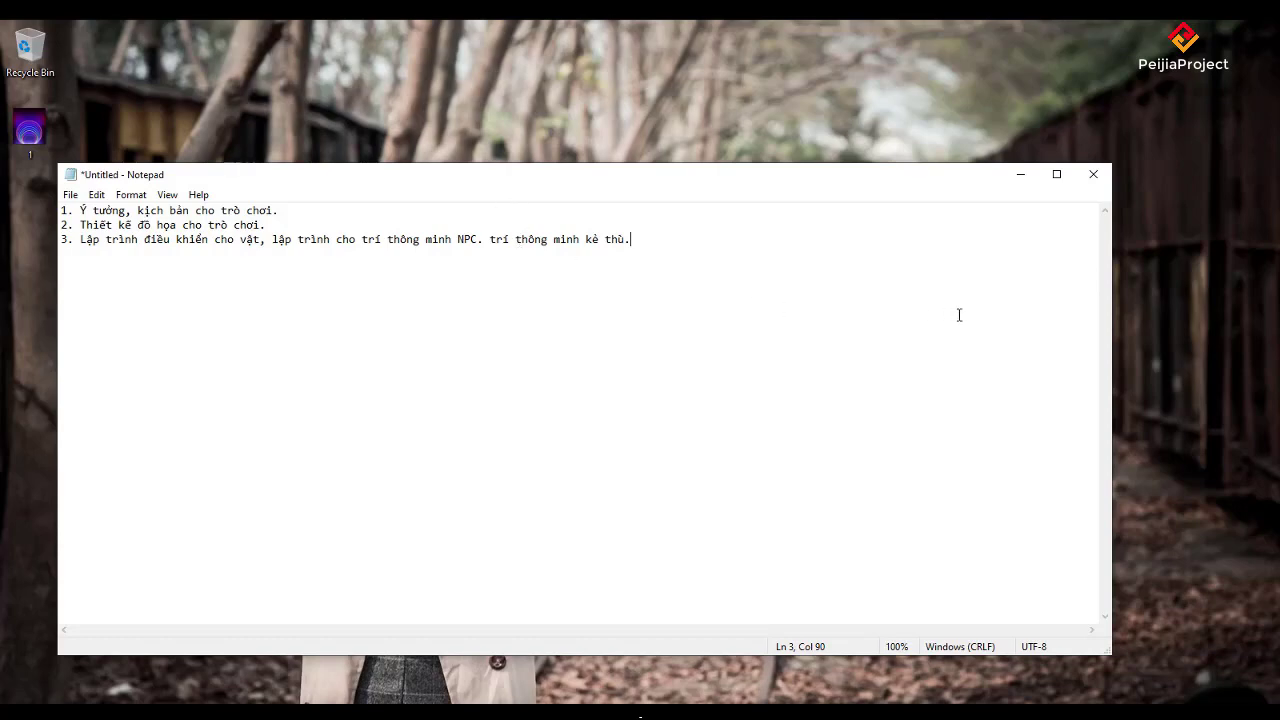
Narrow and recentre the window, add item 4 '4. Soạn nhạc, thêm nhạc vào trò chơi', and select all items.
{"action": "left_click_drag", "start_coordinate": [1112, 337], "coordinate": [743, 337]}
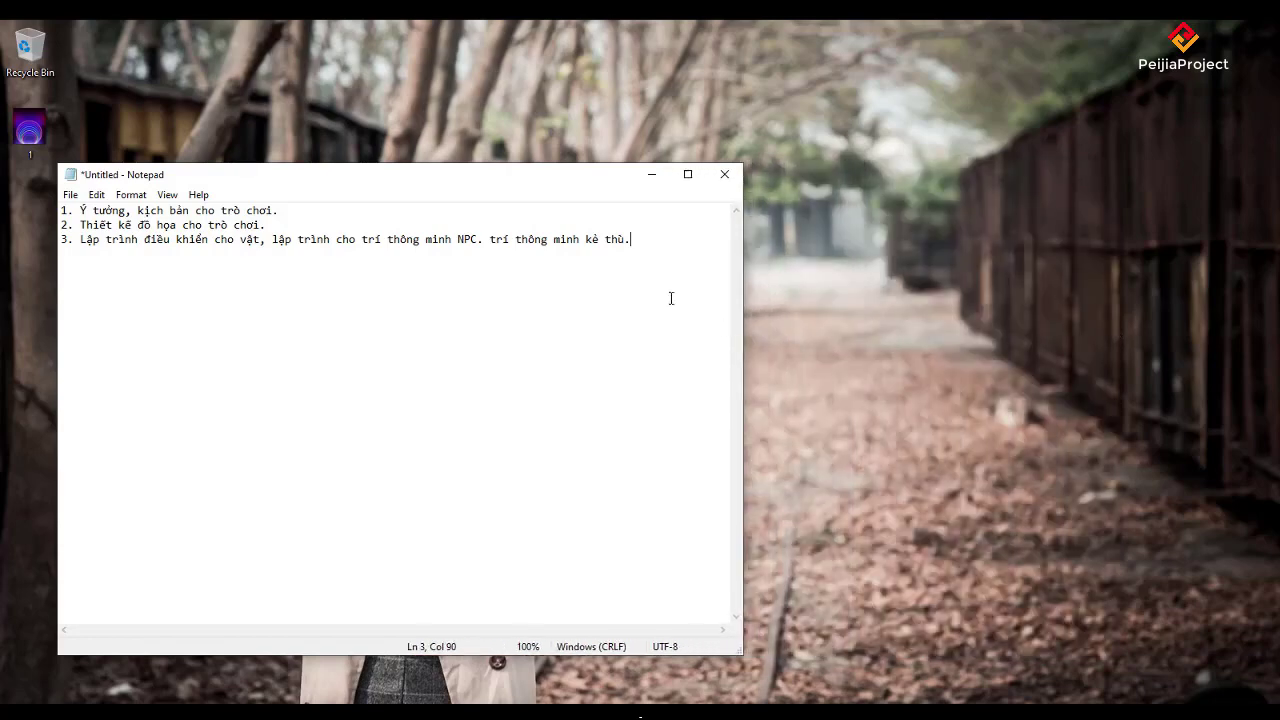
{"action": "left_click_drag", "start_coordinate": [492, 189], "coordinate": [709, 188]}
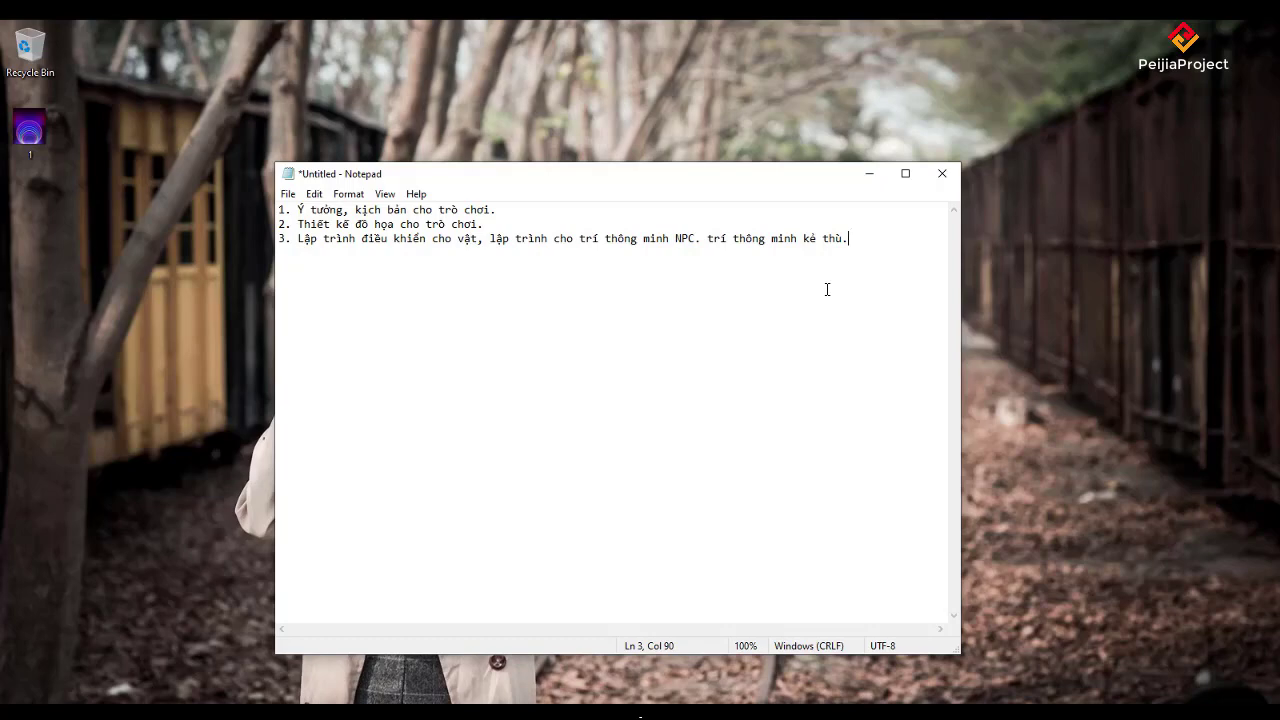
{"action": "key", "text": "Return"}
{"action": "type", "text": "4. "}
{"action": "type", "text": "Soạn"}
{"action": "type", "text": " nhạc, th"}
{"action": "type", "text": "êm nhạc vào "}
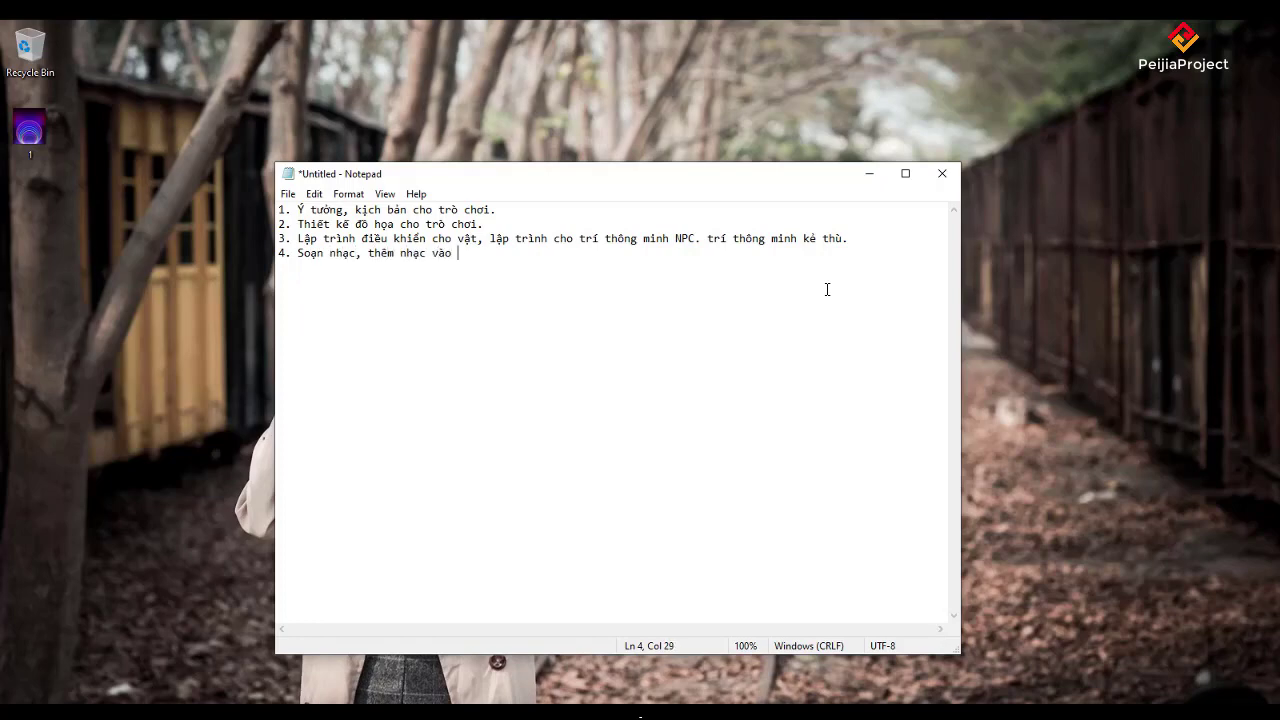
{"action": "type", "text": "trò chơ"}
{"action": "type", "text": "i."}
{"action": "left_click_drag", "start_coordinate": [551, 258], "coordinate": [279, 210]}
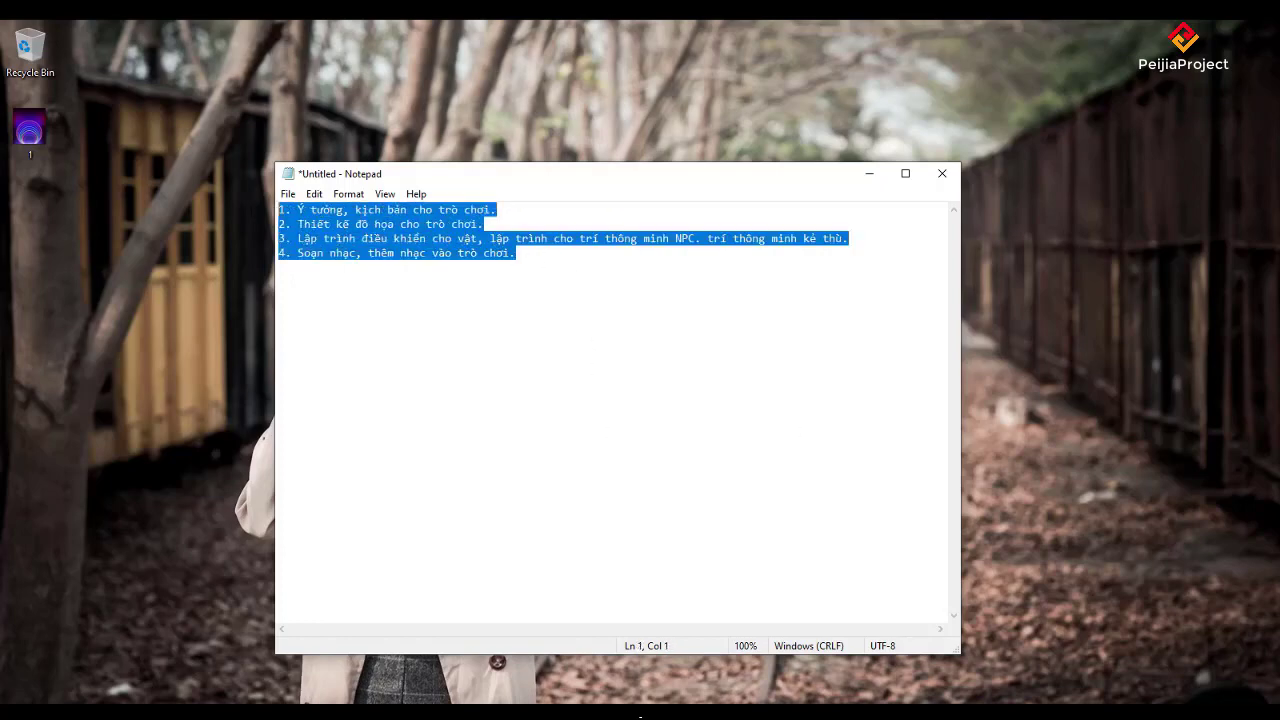
Highlight items 1, 2 and 3 of the Notepad plan in turn.
{"action": "left_click", "coordinate": [389, 287]}
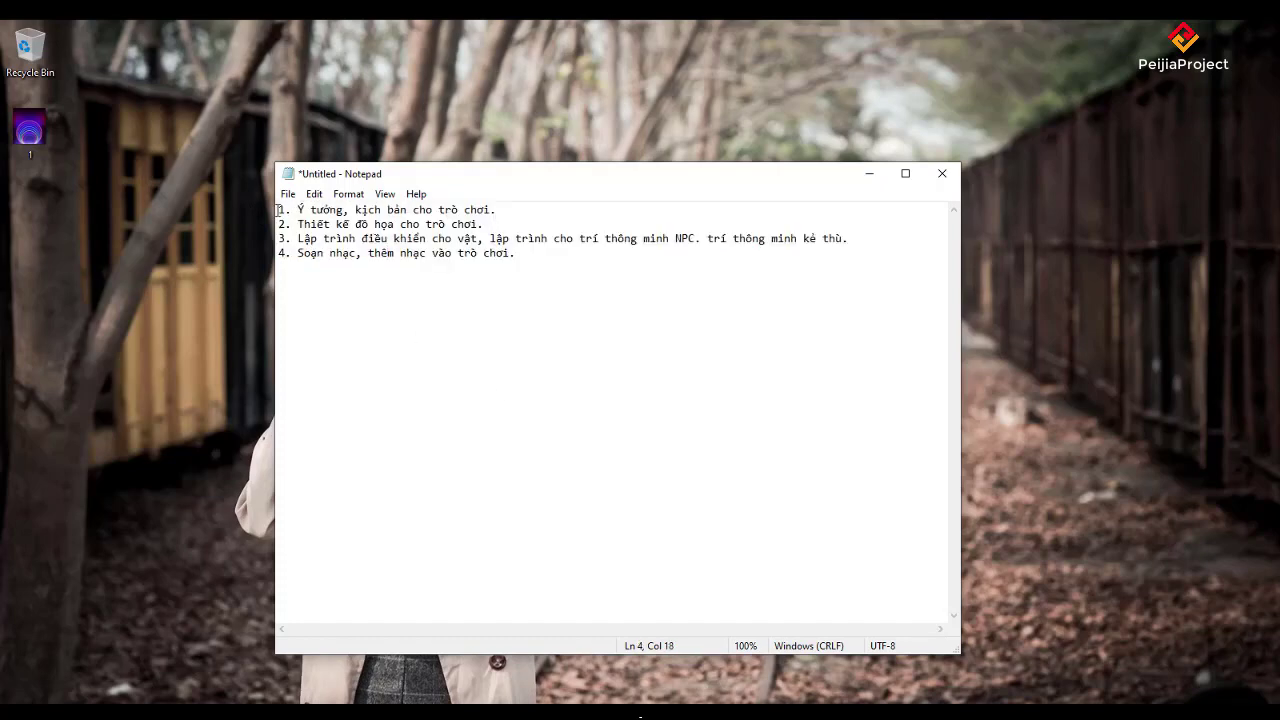
{"action": "left_click_drag", "start_coordinate": [279, 210], "coordinate": [580, 266]}
{"action": "left_click", "coordinate": [431, 308]}
{"action": "left_click_drag", "start_coordinate": [504, 209], "coordinate": [279, 210]}
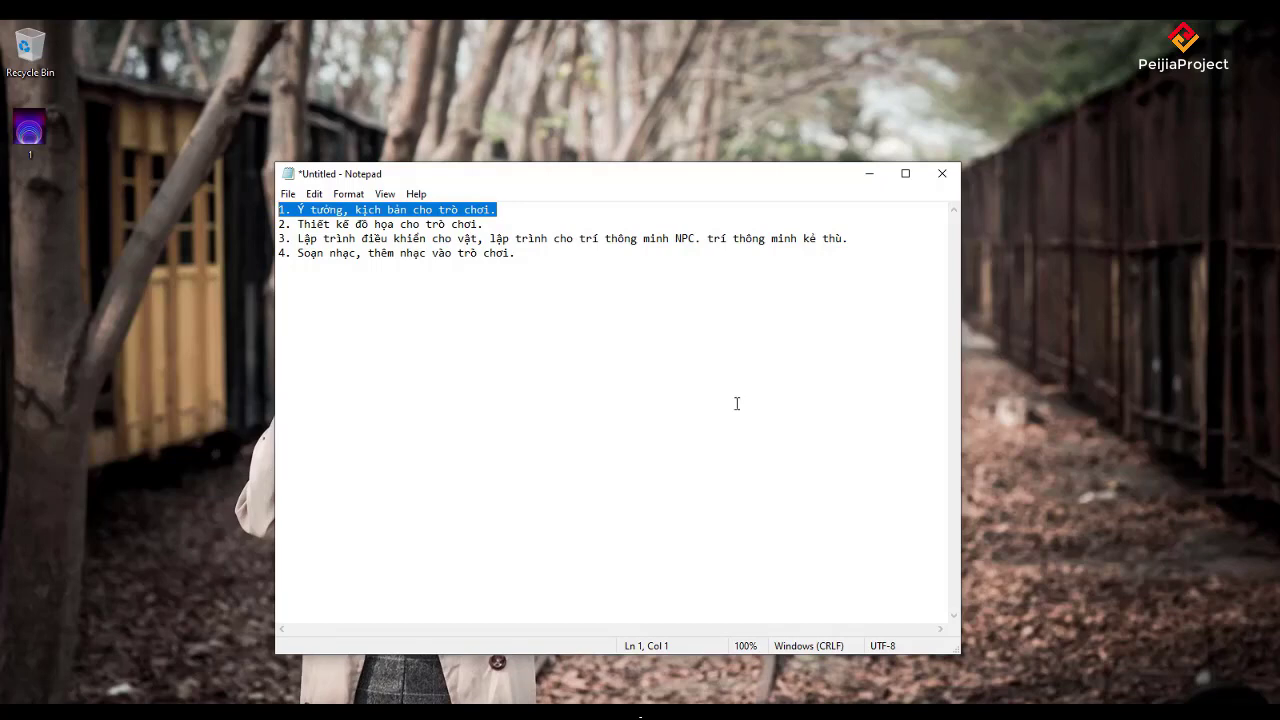
{"action": "left_click", "coordinate": [552, 224]}
{"action": "left_click_drag", "start_coordinate": [512, 224], "coordinate": [279, 224]}
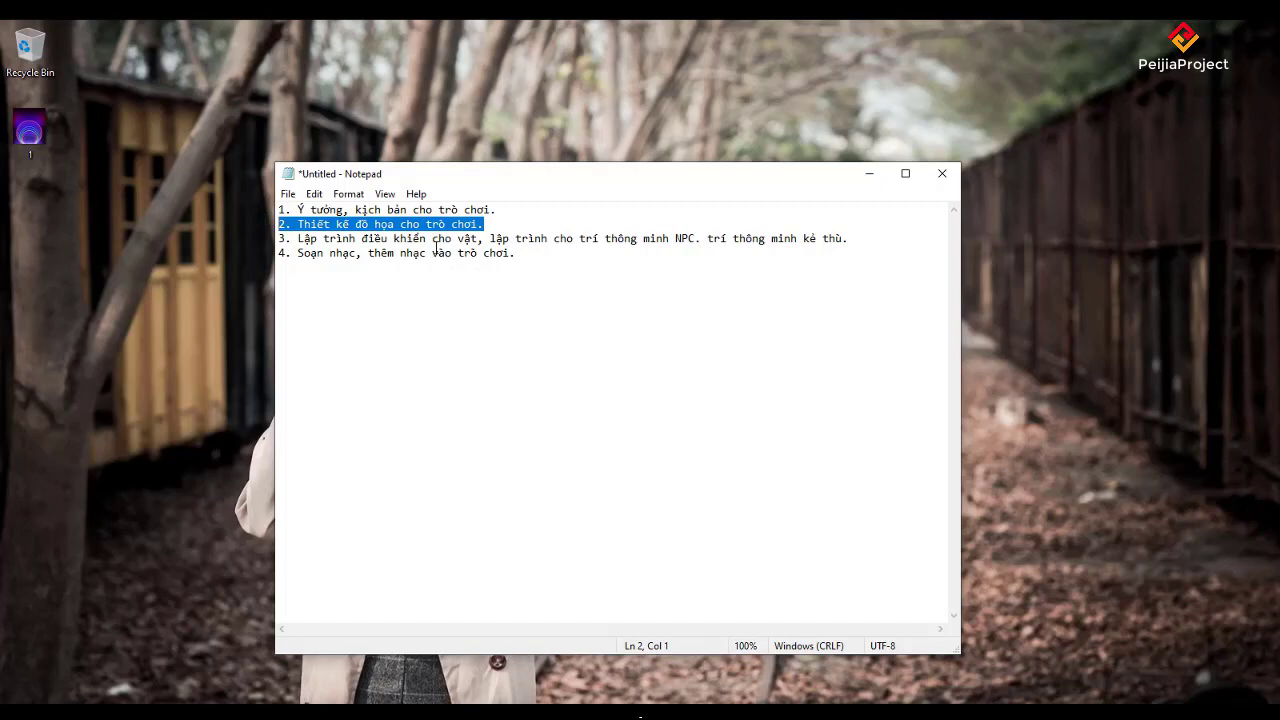
{"action": "left_click", "coordinate": [459, 211]}
{"action": "left_click_drag", "start_coordinate": [484, 224], "coordinate": [279, 224]}
{"action": "left_click_drag", "start_coordinate": [279, 238], "coordinate": [850, 238]}
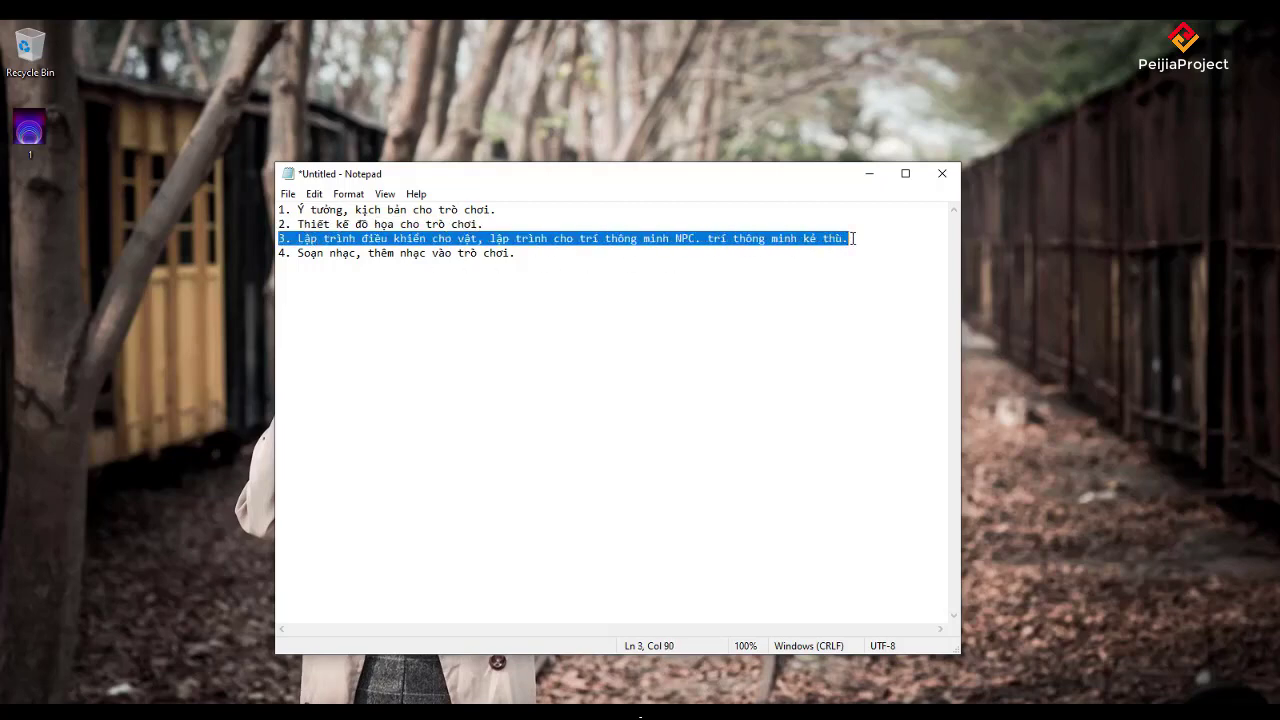
{"action": "left_click", "coordinate": [366, 238]}
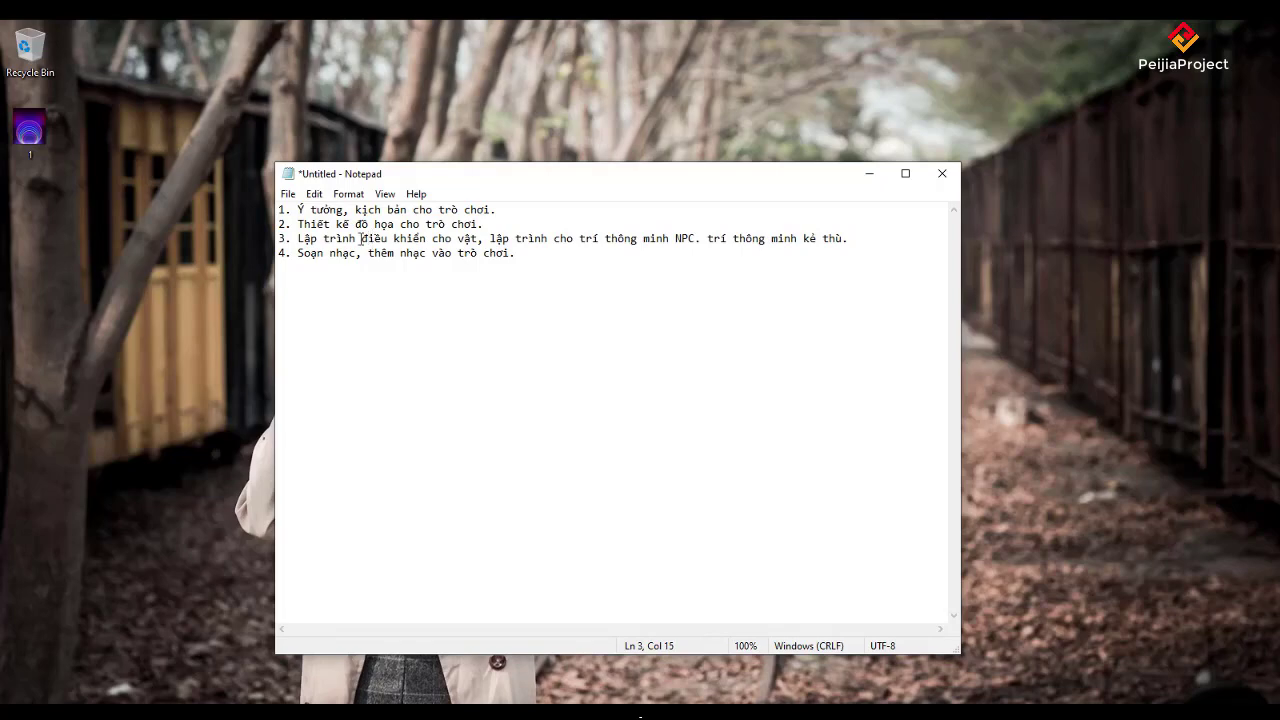
Add a new line reading 'Visual C#' directly below item 3.
{"action": "left_click", "coordinate": [868, 243]}
{"action": "key", "text": "Return"}
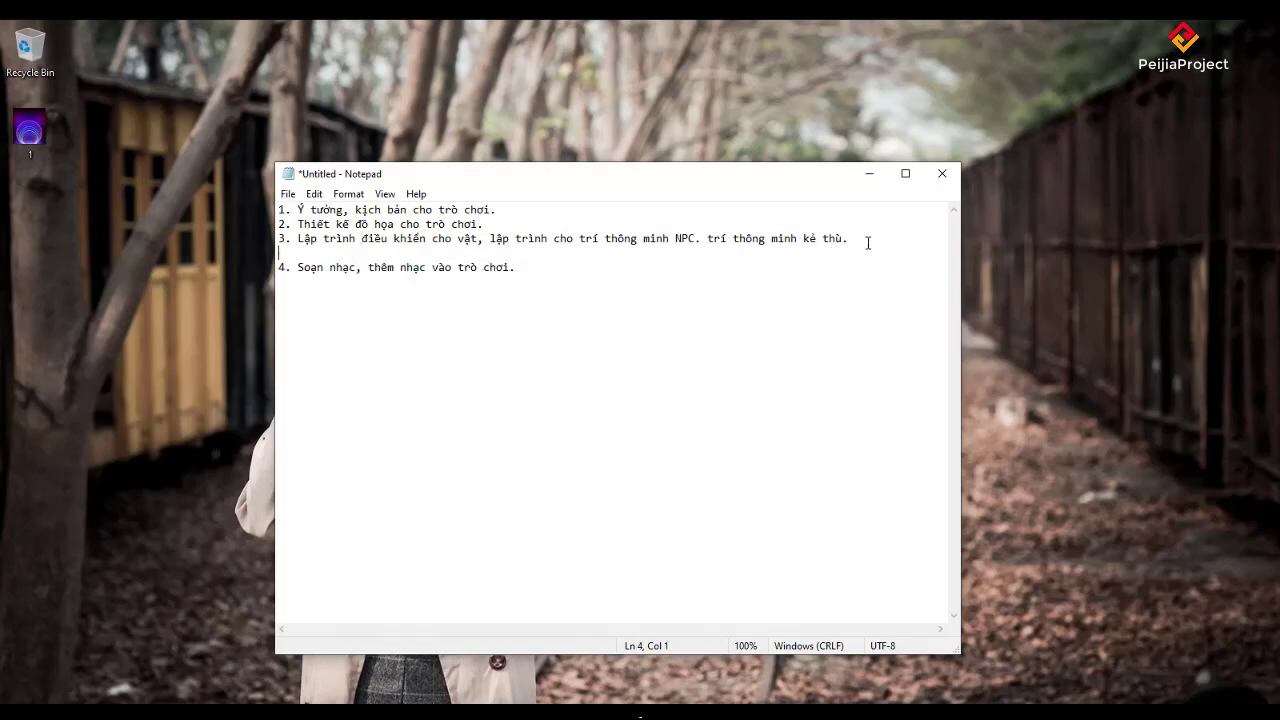
{"action": "type", "text": "C"}
{"action": "type", "text": "#"}
{"action": "type", "text": "V"}
{"action": "type", "text": "i"}
{"action": "type", "text": "s"}
{"action": "type", "text": "u"}
{"action": "type", "text": "al"}
Extend the line under item 3 to read 'Visual C#, Java...Visual C++.'.
{"action": "left_click", "coordinate": [350, 254]}
{"action": "left_click_drag", "start_coordinate": [354, 258], "coordinate": [265, 214]}
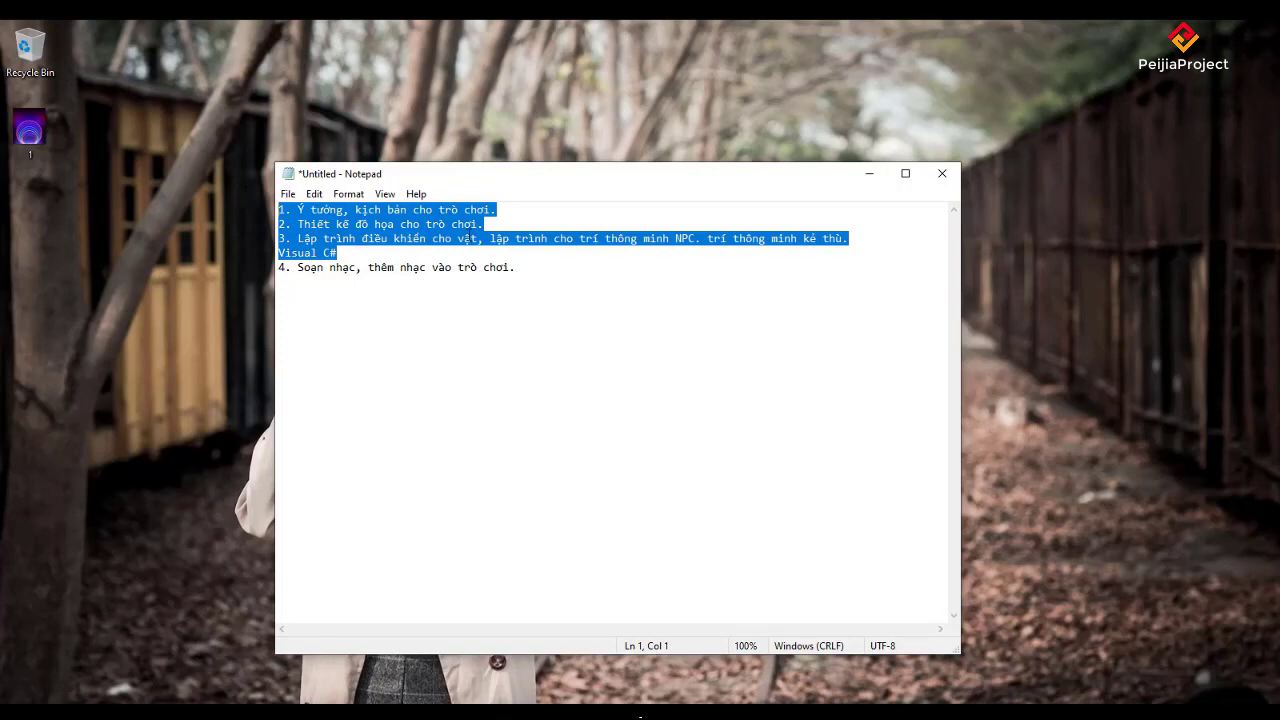
{"action": "left_click", "coordinate": [358, 247]}
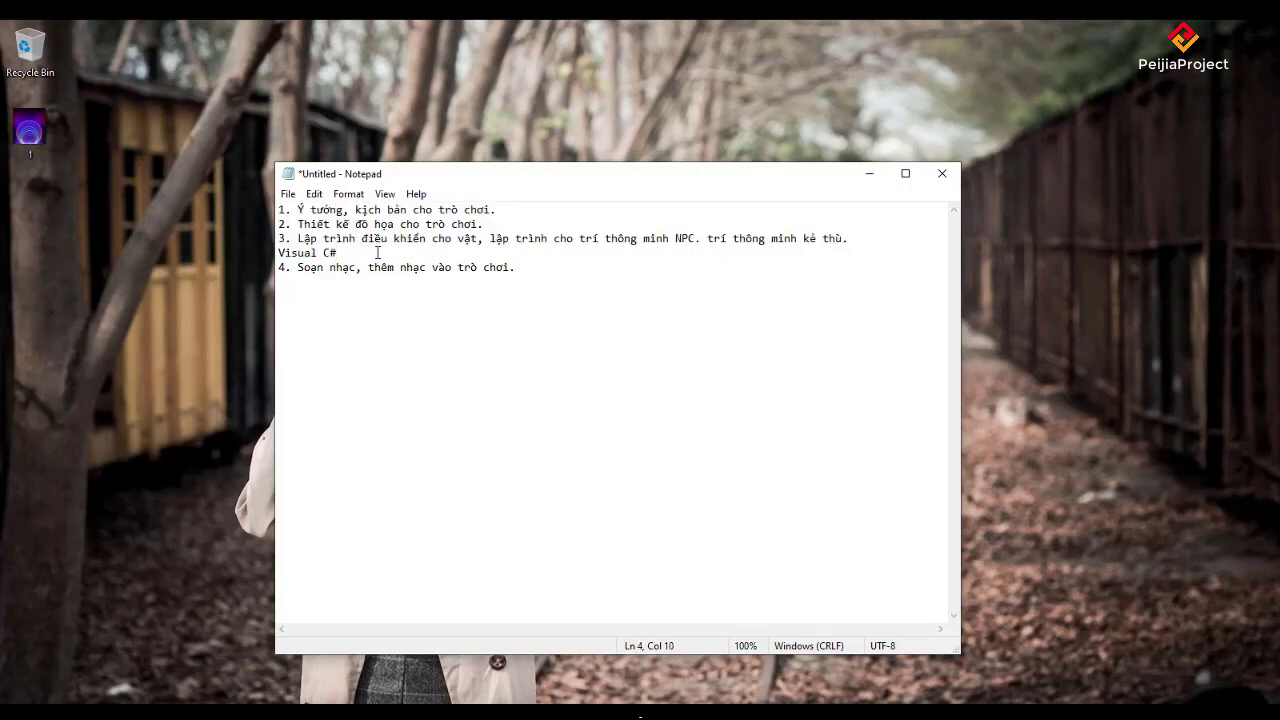
{"action": "type", "text": ", "}
{"action": "type", "text": "Jav"}
{"action": "type", "text": "a,  "}
{"action": "type", "text": "C"}
{"action": "type", "text": "++"}
{"action": "key", "text": "Left"}
{"action": "key", "text": "Left"}
{"action": "key", "text": "Left"}
{"action": "type", "text": "Vis"}
{"action": "type", "text": "ual"}
{"action": "left_click", "coordinate": [519, 256]}
{"action": "key", "text": "super"}
Add 'Audio' to item 4 so it reads 'Soạn nhạc, thêm nhạc Audio vào trò chơi.'.
{"action": "scroll", "coordinate": [419, 540], "scroll_direction": "down", "scroll_amount": 3}
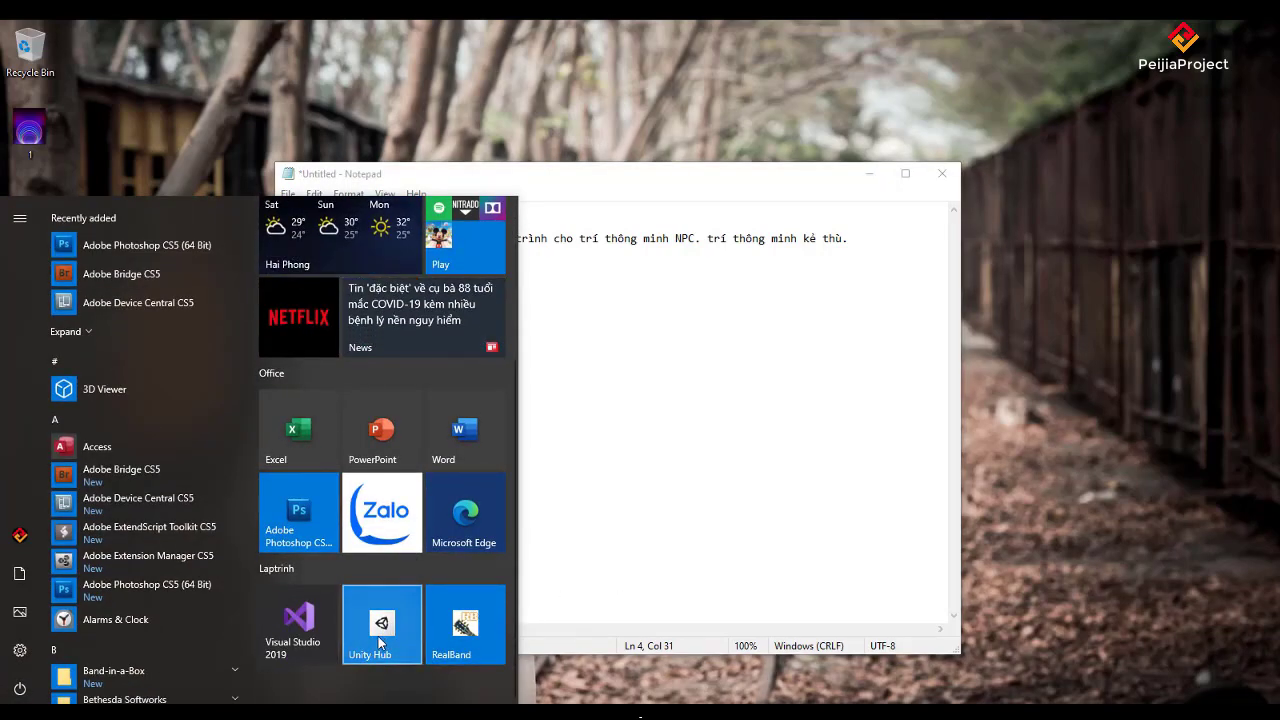
{"action": "left_click", "coordinate": [634, 254]}
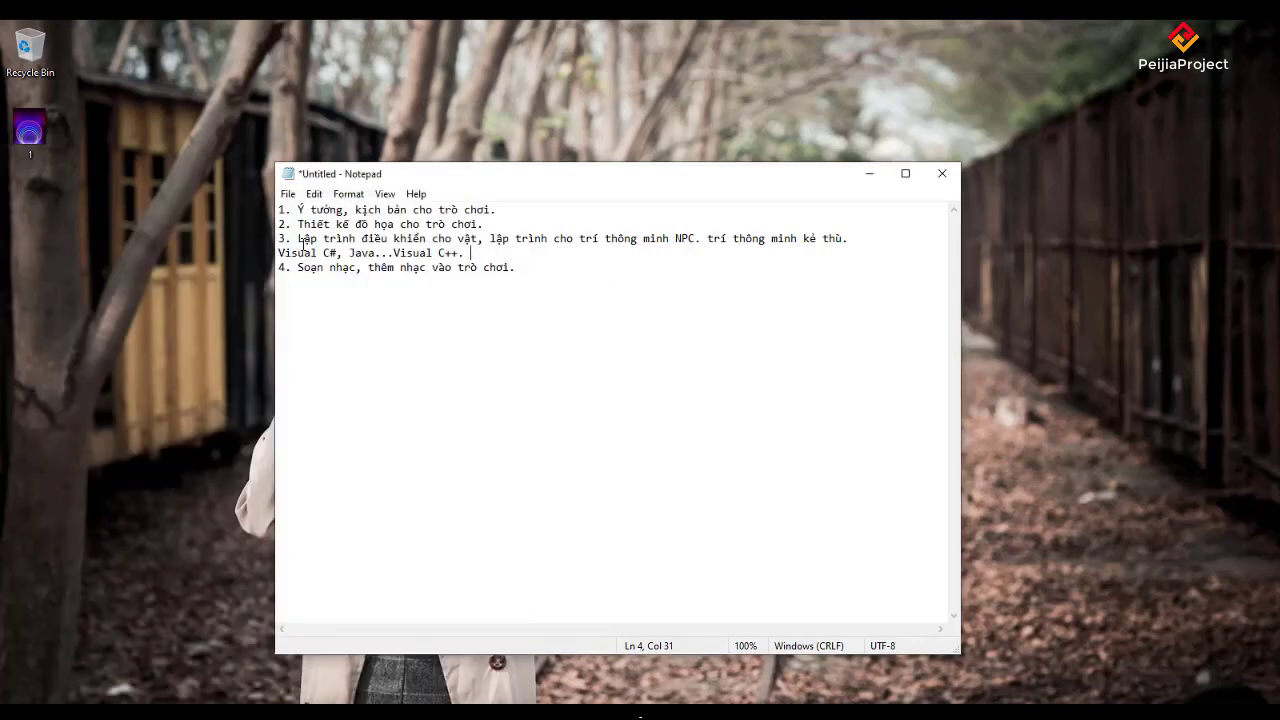
{"action": "left_click_drag", "start_coordinate": [279, 253], "coordinate": [460, 253]}
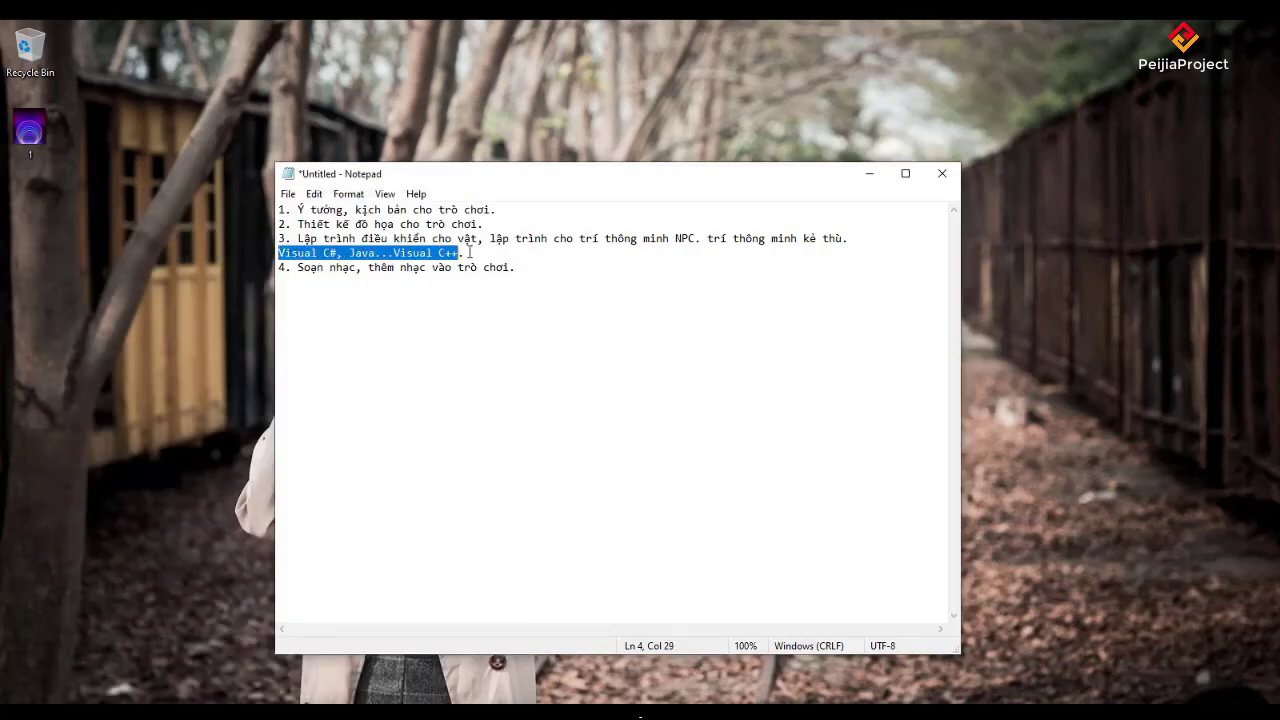
{"action": "left_click", "coordinate": [535, 267]}
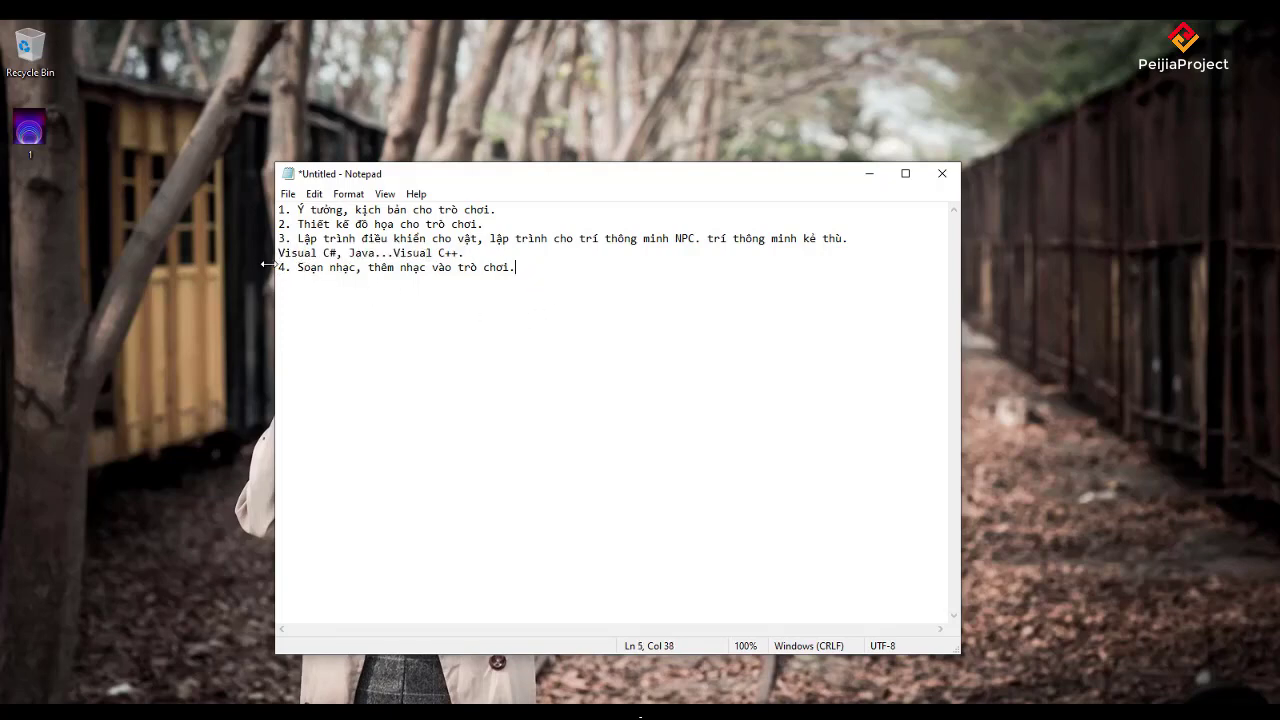
{"action": "mouse_move", "coordinate": [274, 267]}
{"action": "left_mouse_down"}
{"action": "mouse_move", "coordinate": [558, 267]}
{"action": "mouse_move", "coordinate": [280, 268]}
{"action": "left_mouse_up"}
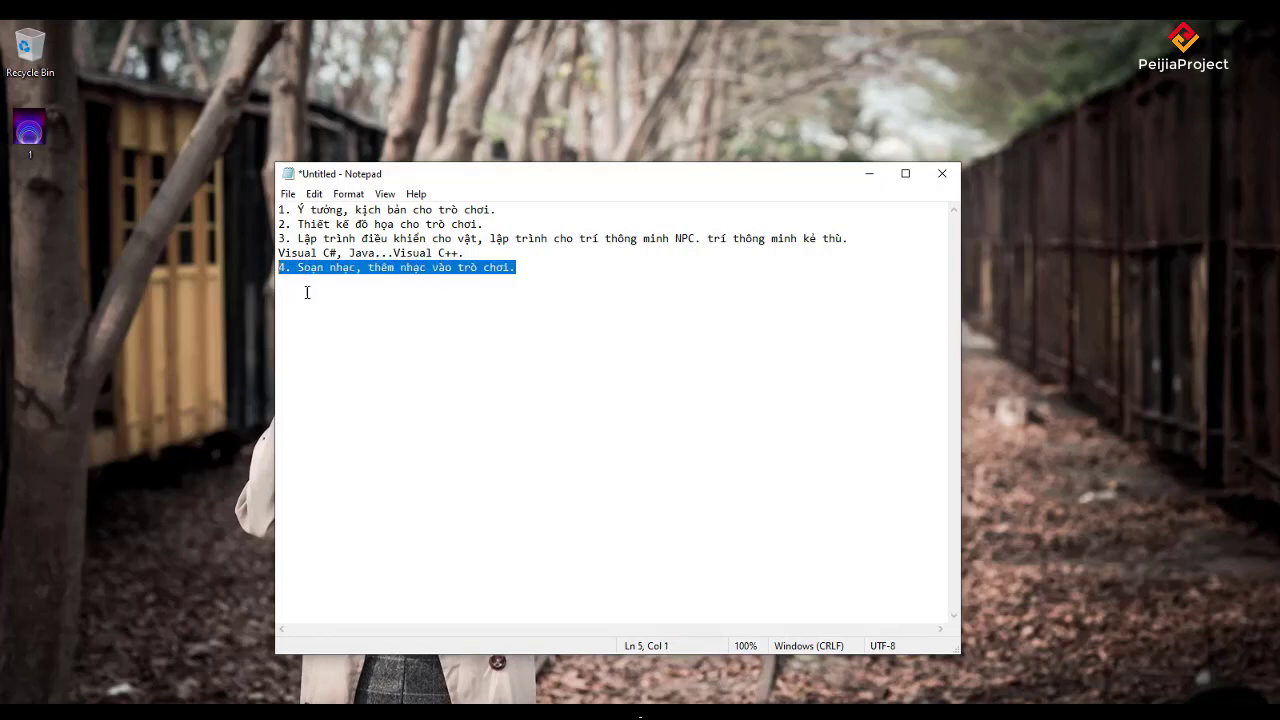
{"action": "left_click", "coordinate": [536, 311]}
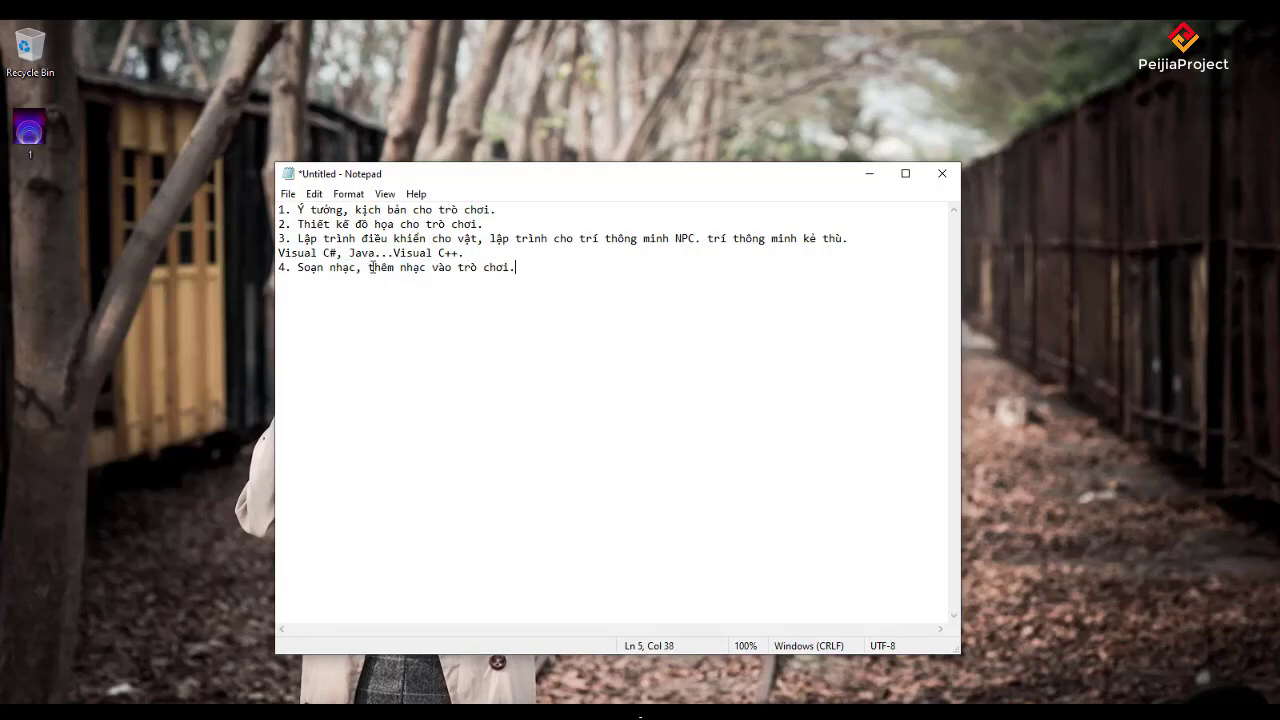
{"action": "left_click_drag", "start_coordinate": [369, 267], "coordinate": [518, 268]}
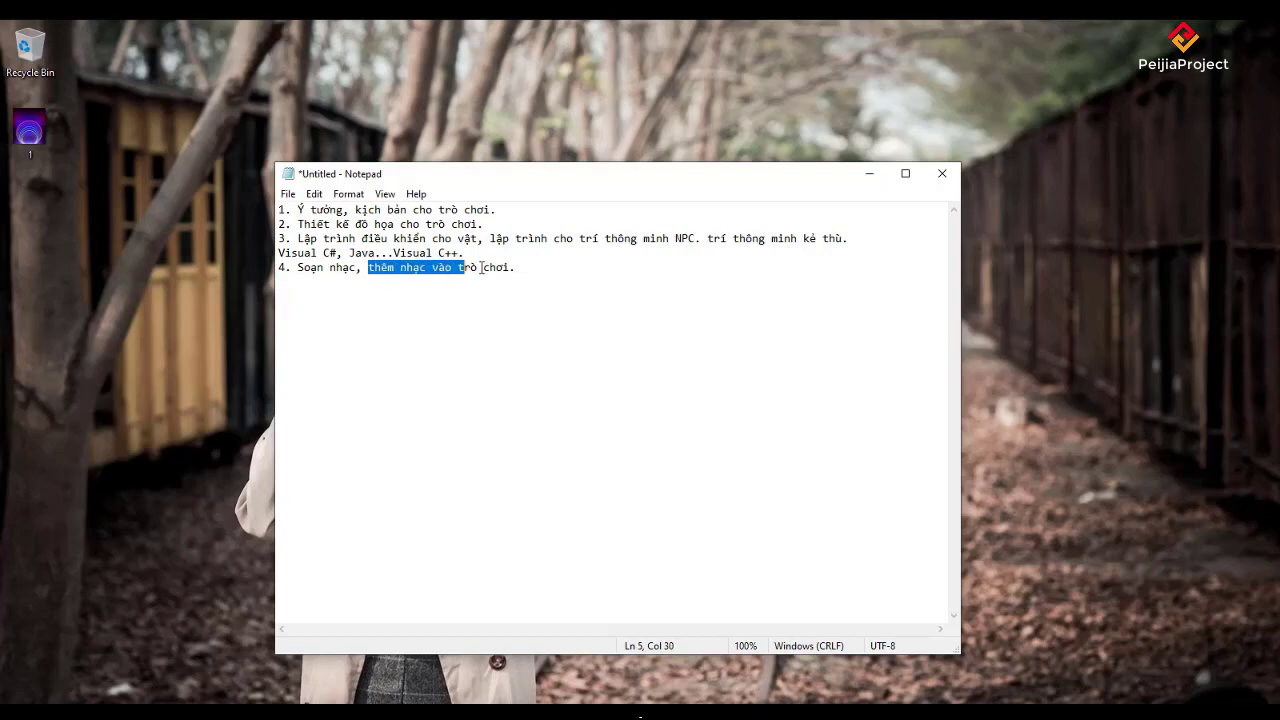
{"action": "left_click", "coordinate": [426, 267]}
{"action": "type", "text": "A "}
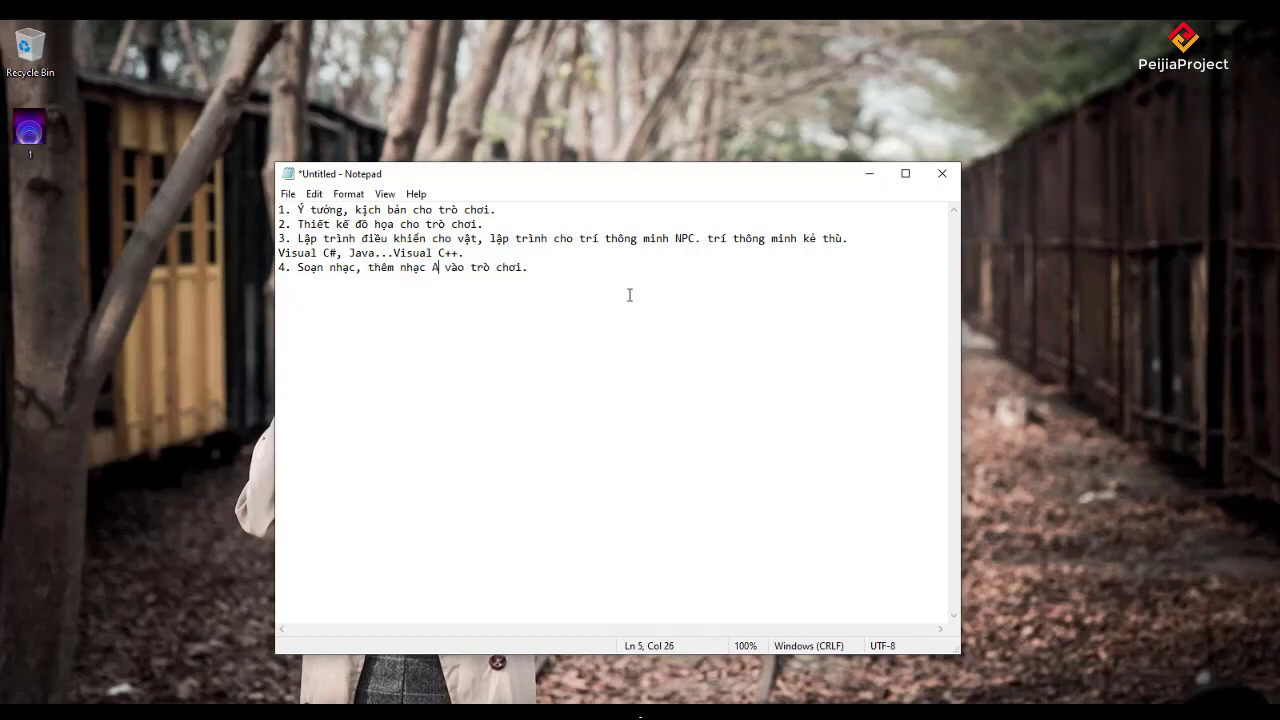
{"action": "type", "text": "ud"}
{"action": "type", "text": "io"}
Highlight item 4, the graphics design step and lines 1–4 while reviewing the plan.
{"action": "left_click_drag", "start_coordinate": [571, 268], "coordinate": [269, 205]}
{"action": "left_click", "coordinate": [533, 256]}
{"action": "left_click_drag", "start_coordinate": [298, 267], "coordinate": [584, 267]}
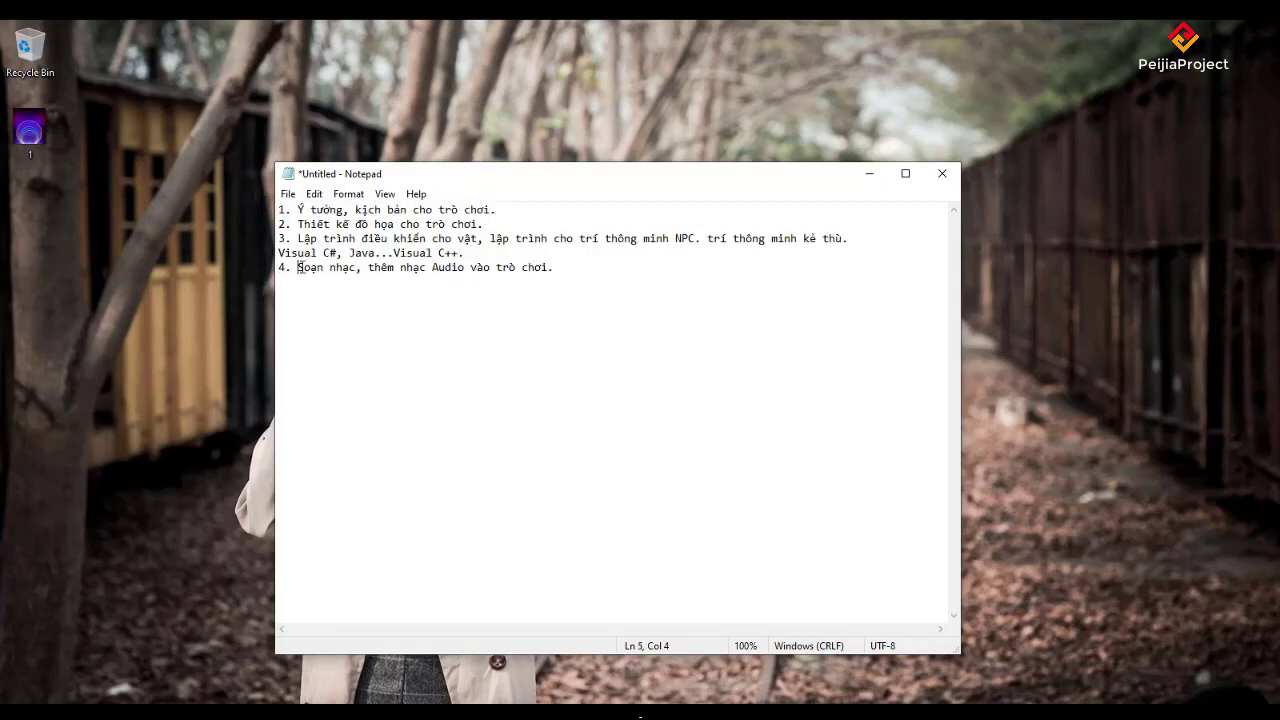
{"action": "left_click", "coordinate": [568, 267]}
{"action": "key", "text": "ctrl+shift+Left"}
{"action": "key", "text": "ctrl+shift+Left"}
{"action": "key", "text": "ctrl+shift+Left"}
{"action": "key", "text": "ctrl+shift+Left"}
{"action": "key", "text": "ctrl+shift+Left"}
{"action": "key", "text": "ctrl+shift+Left"}
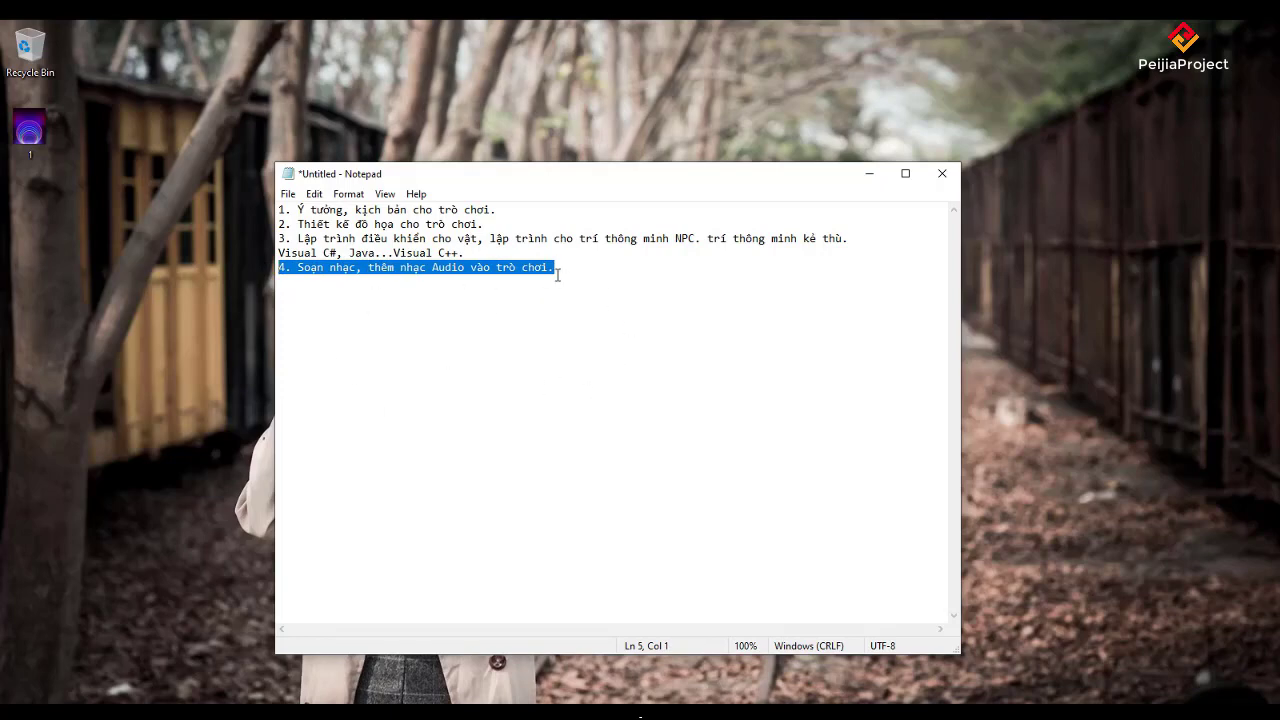
{"action": "left_click", "coordinate": [563, 272]}
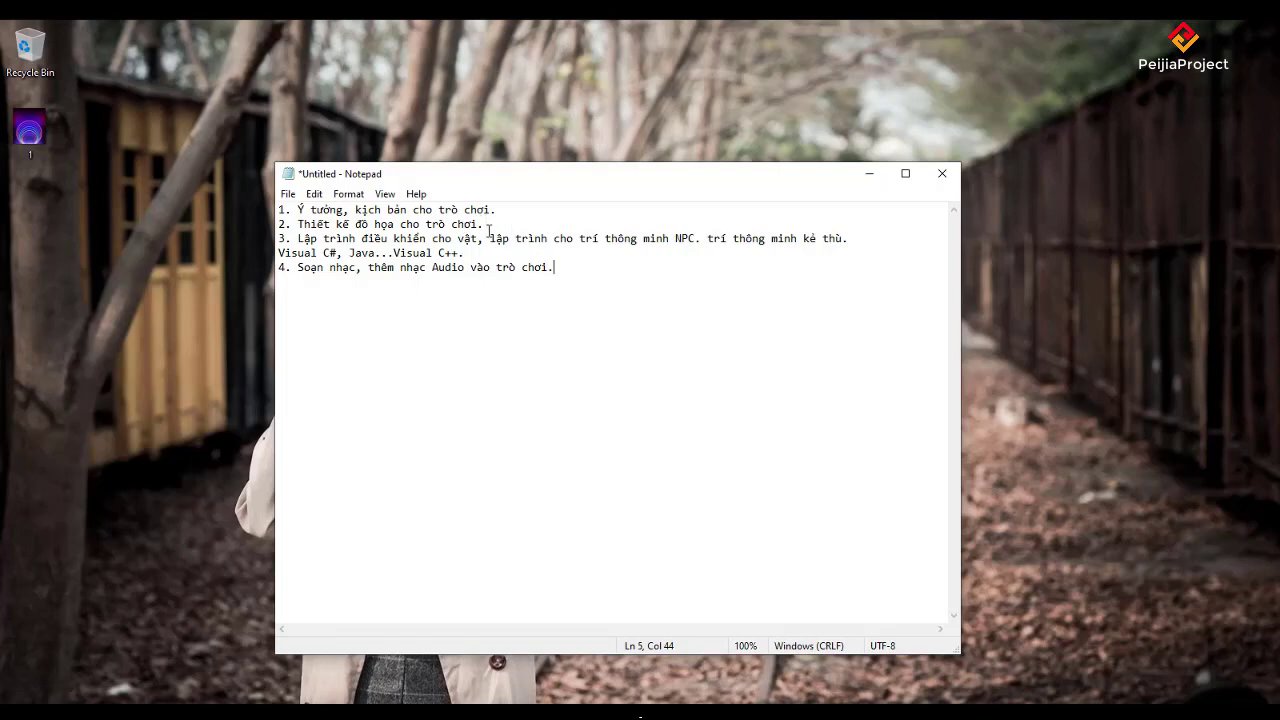
{"action": "left_click_drag", "start_coordinate": [488, 226], "coordinate": [301, 224]}
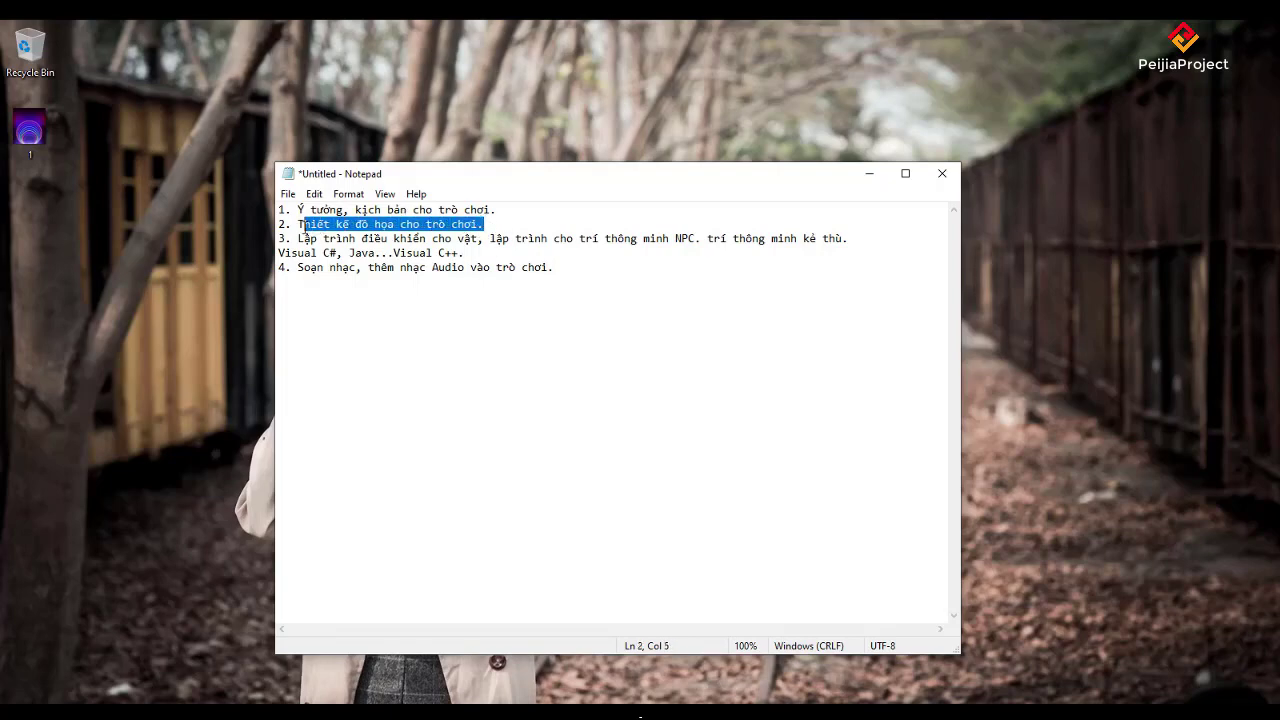
{"action": "left_click", "coordinate": [303, 223]}
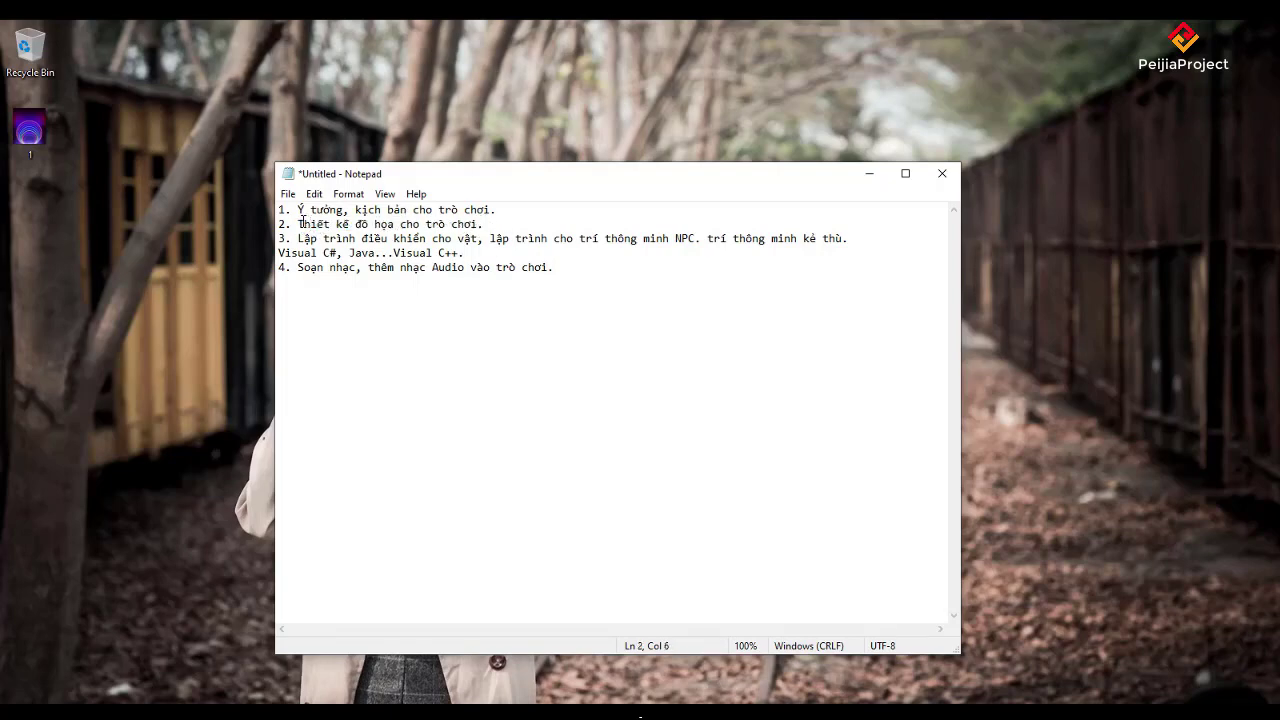
{"action": "left_click_drag", "start_coordinate": [298, 224], "coordinate": [531, 224]}
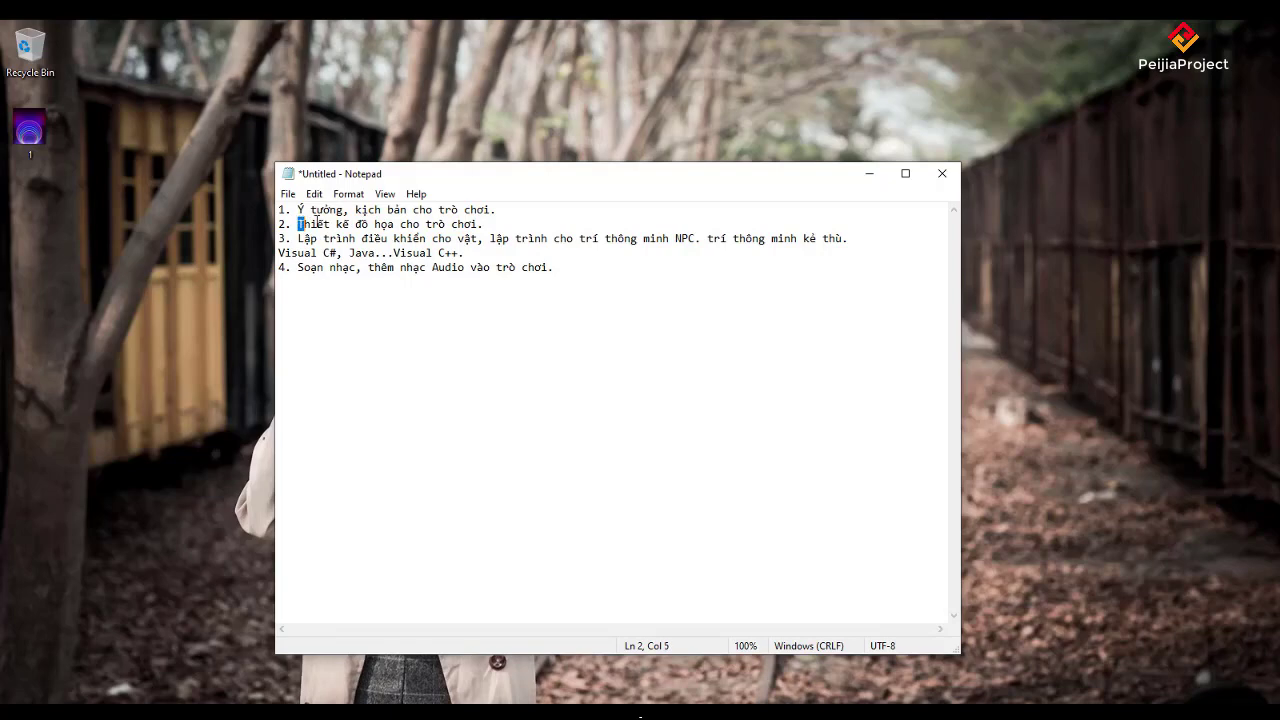
{"action": "left_click", "coordinate": [594, 263]}
{"action": "mouse_move", "coordinate": [580, 263]}
{"action": "left_mouse_down"}
{"action": "mouse_move", "coordinate": [335, 206]}
{"action": "mouse_move", "coordinate": [272, 208]}
{"action": "left_mouse_up"}
{"action": "left_click", "coordinate": [606, 278]}
Highlight each step in turn: ideas and script, graphics, programming languages, music and audio.
{"action": "left_click", "coordinate": [483, 224]}
{"action": "left_click_drag", "start_coordinate": [483, 224], "coordinate": [274, 222]}
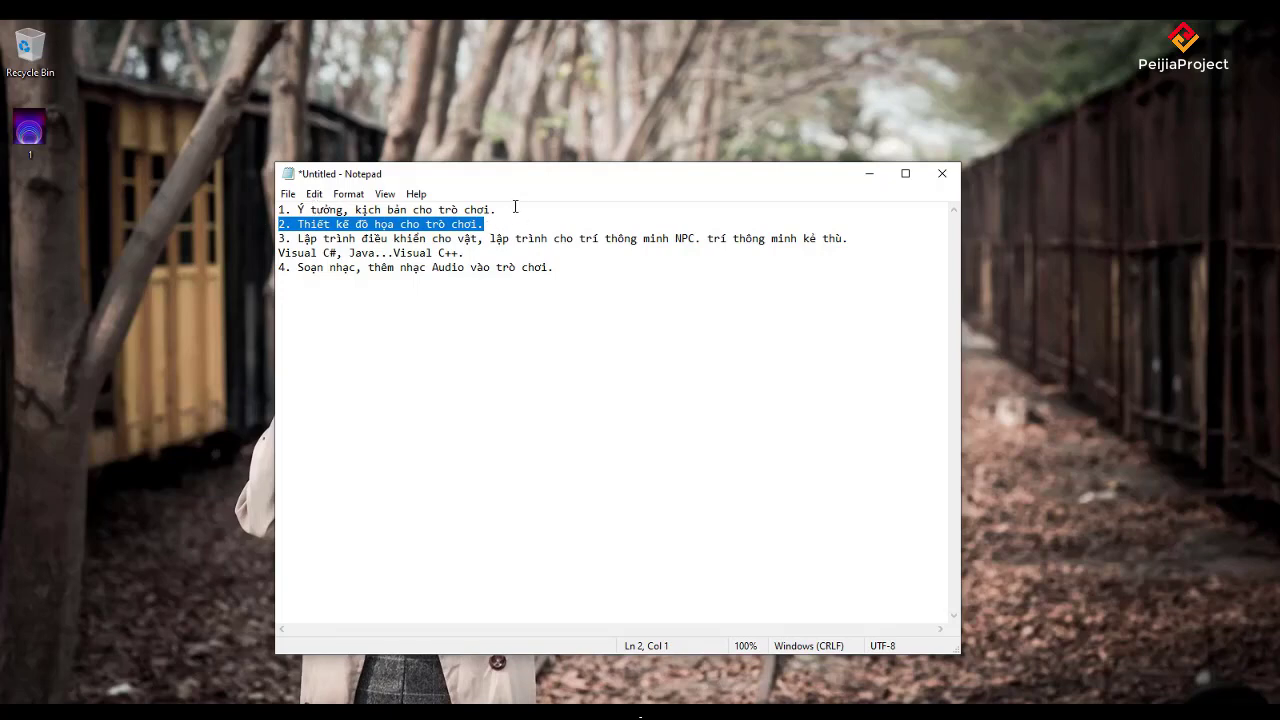
{"action": "left_click_drag", "start_coordinate": [515, 209], "coordinate": [277, 210]}
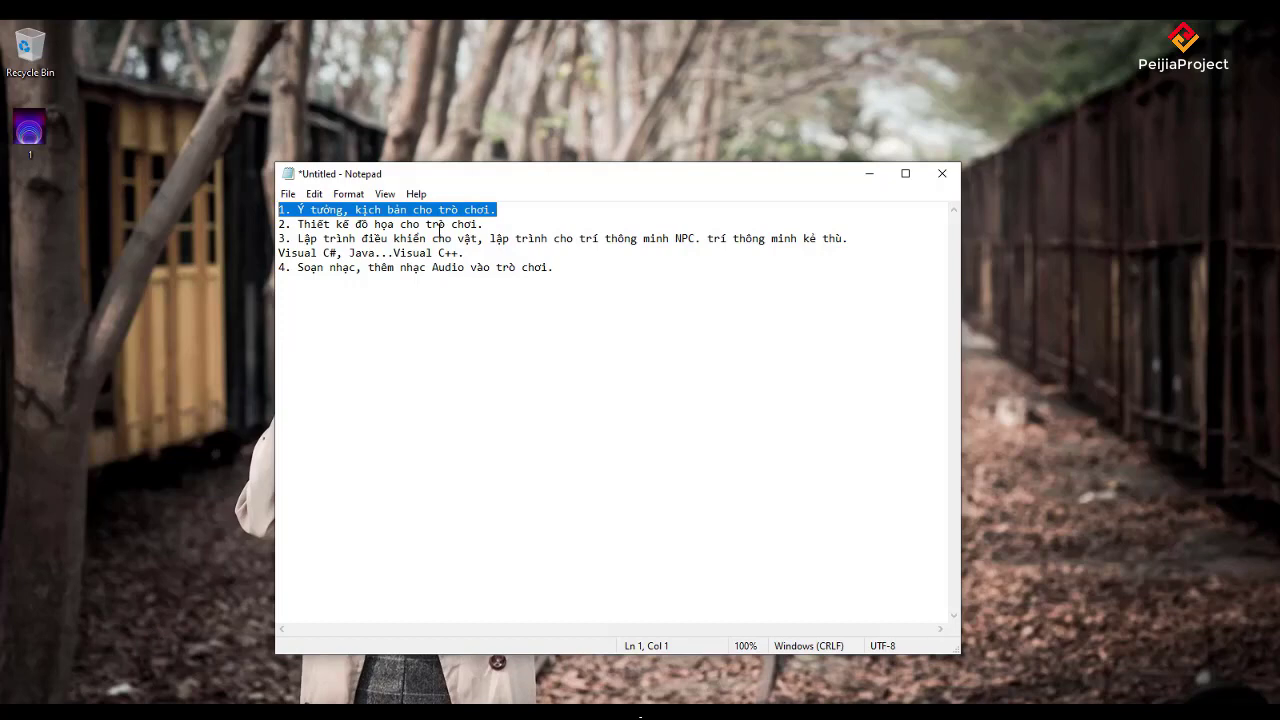
{"action": "left_click_drag", "start_coordinate": [484, 224], "coordinate": [272, 226]}
{"action": "left_click_drag", "start_coordinate": [474, 253], "coordinate": [280, 238]}
{"action": "left_click_drag", "start_coordinate": [555, 268], "coordinate": [280, 267]}
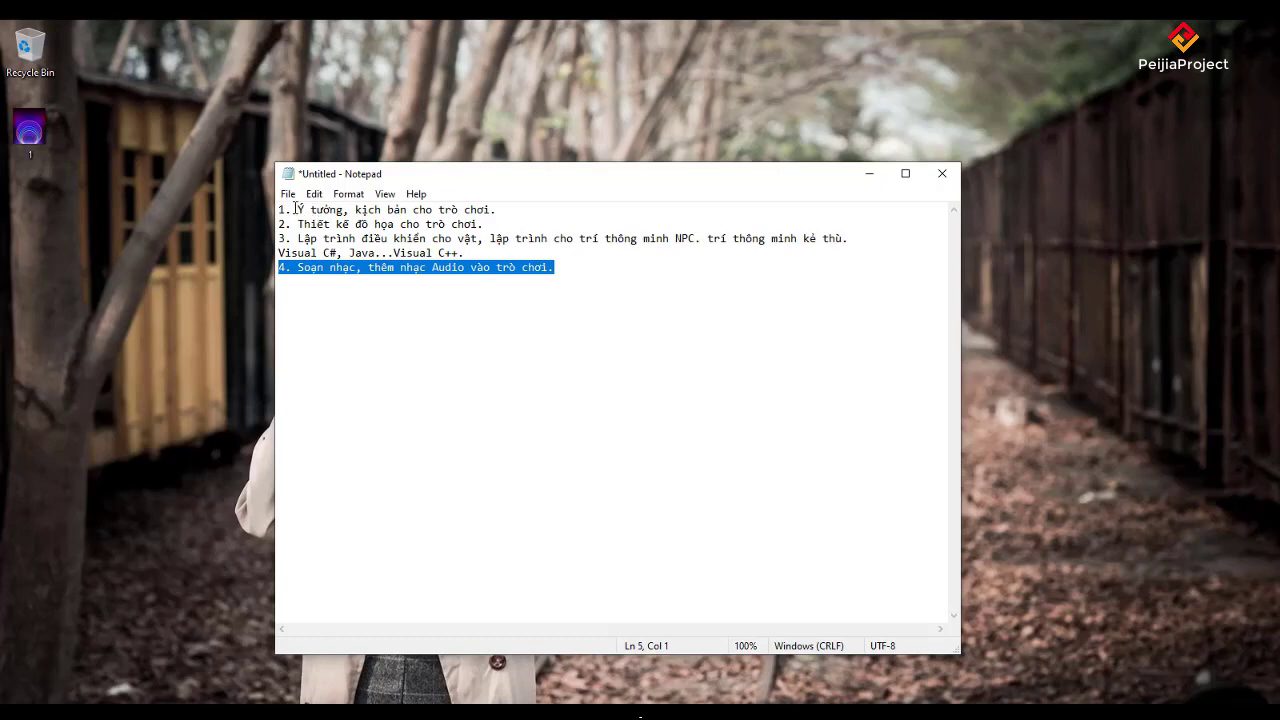
{"action": "left_click_drag", "start_coordinate": [296, 208], "coordinate": [546, 212]}
{"action": "left_click", "coordinate": [557, 321]}
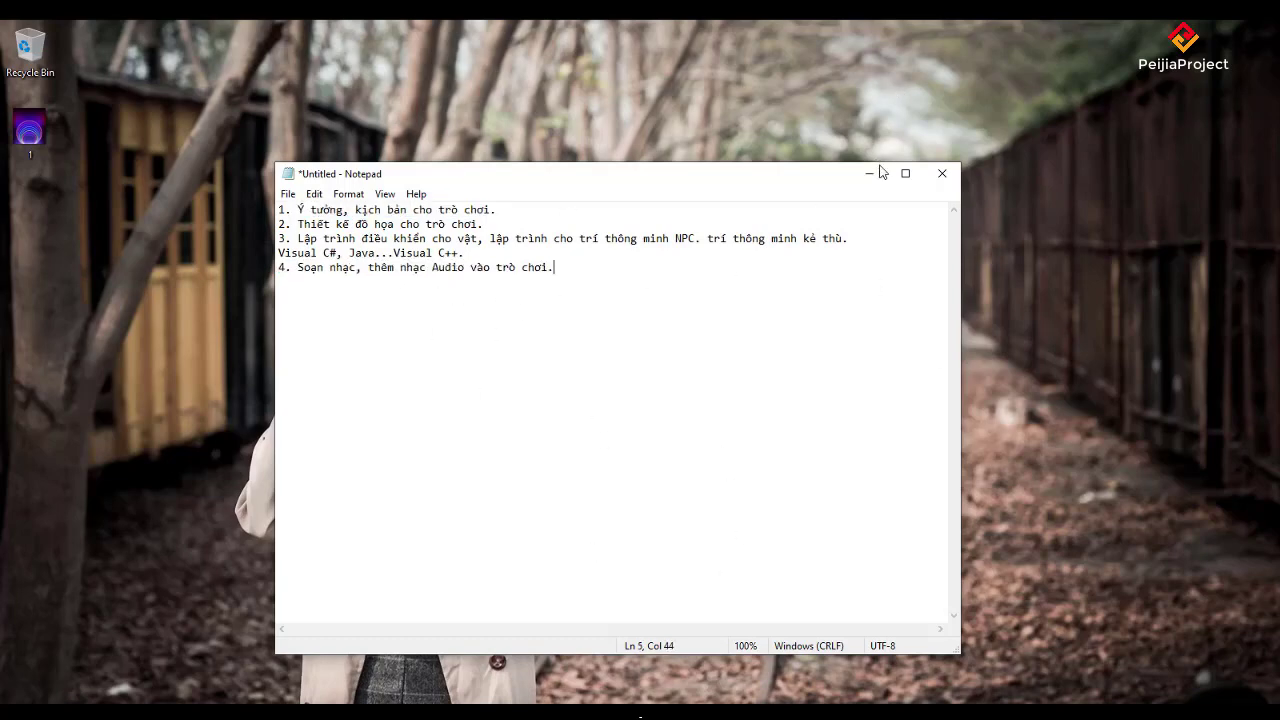
Close Notepad without saving and browse the Start menu for Adobe Photoshop CS5 (64 Bit).
{"action": "left_click", "coordinate": [941, 173]}
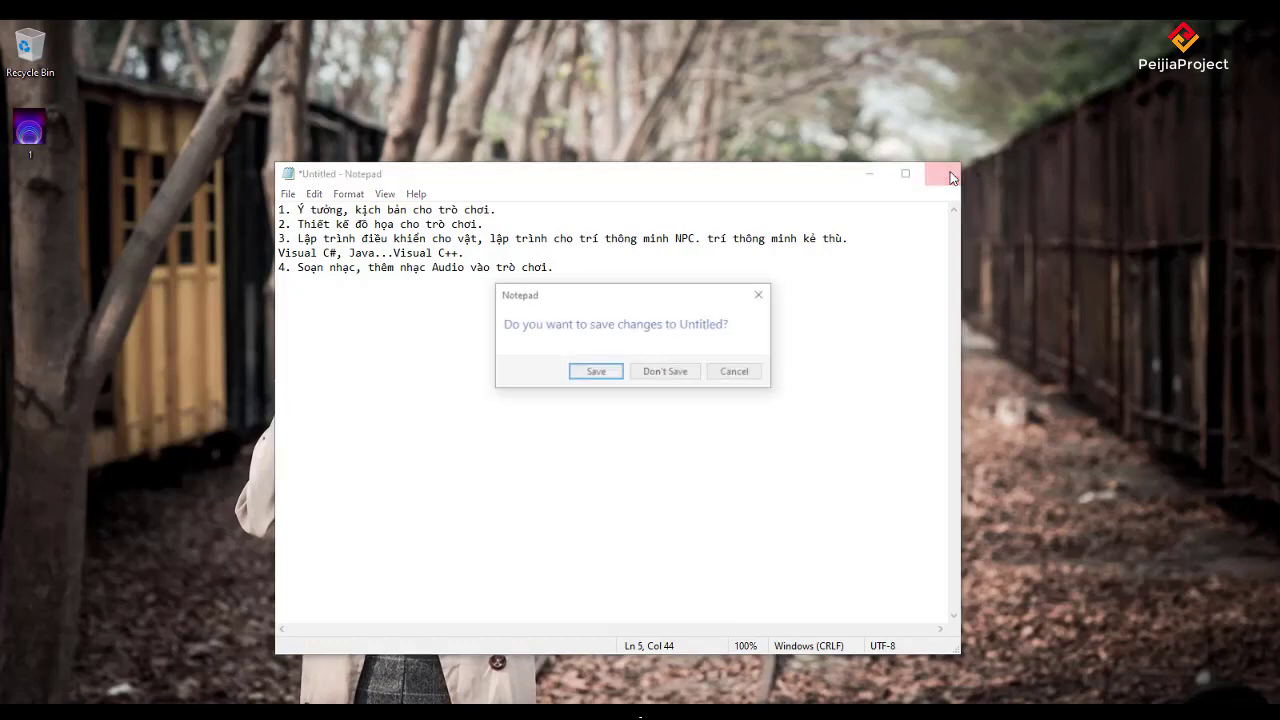
{"action": "left_click", "coordinate": [670, 374]}
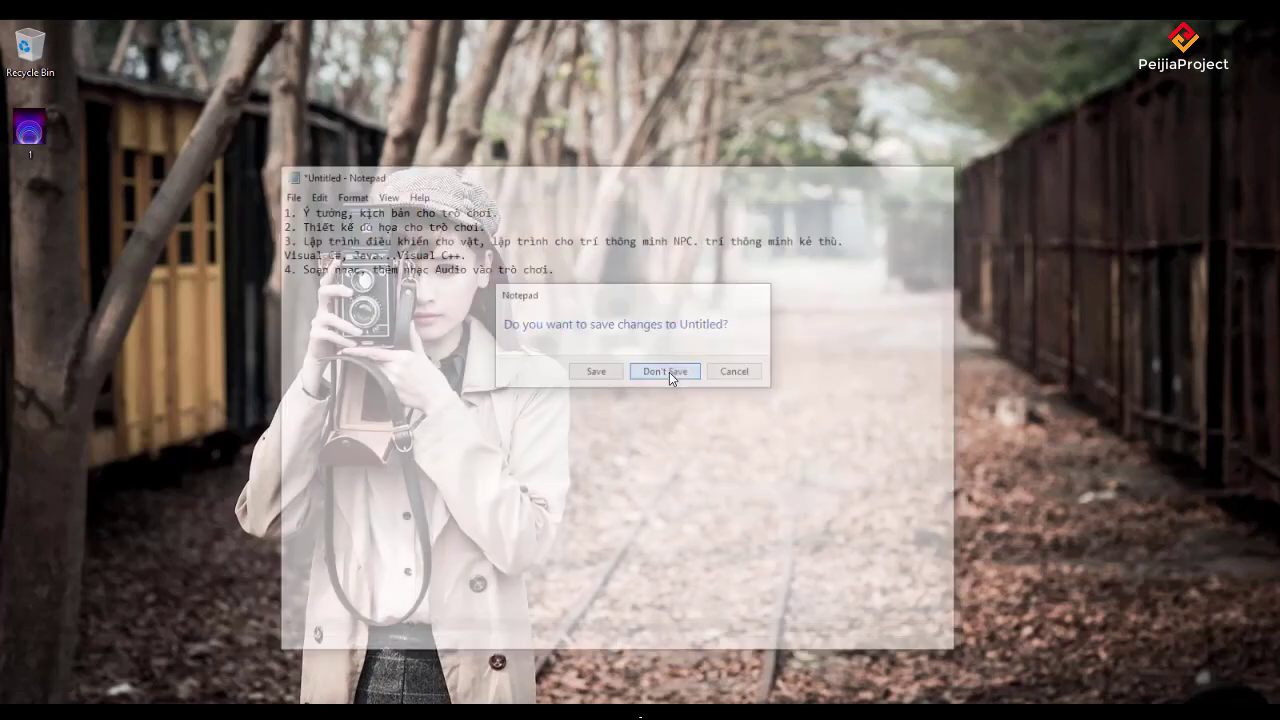
{"action": "key", "text": "super"}
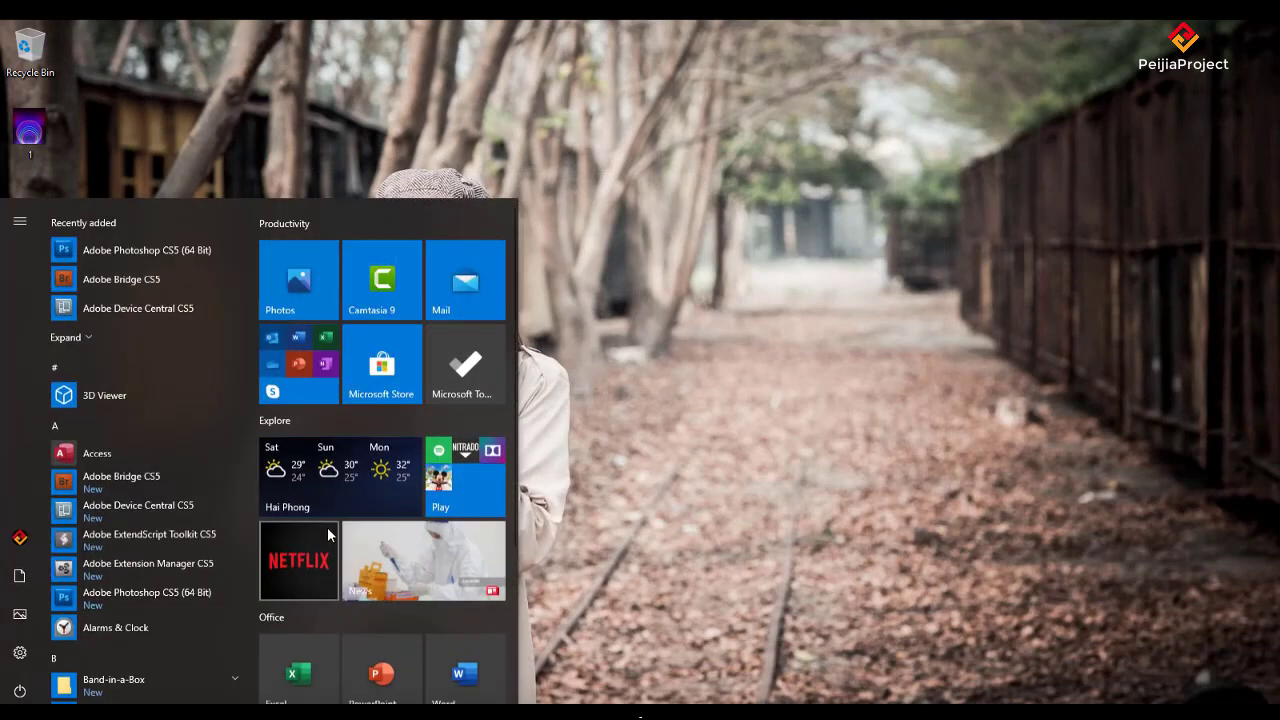
{"action": "scroll", "coordinate": [327, 527], "scroll_direction": "down", "scroll_amount": 3}
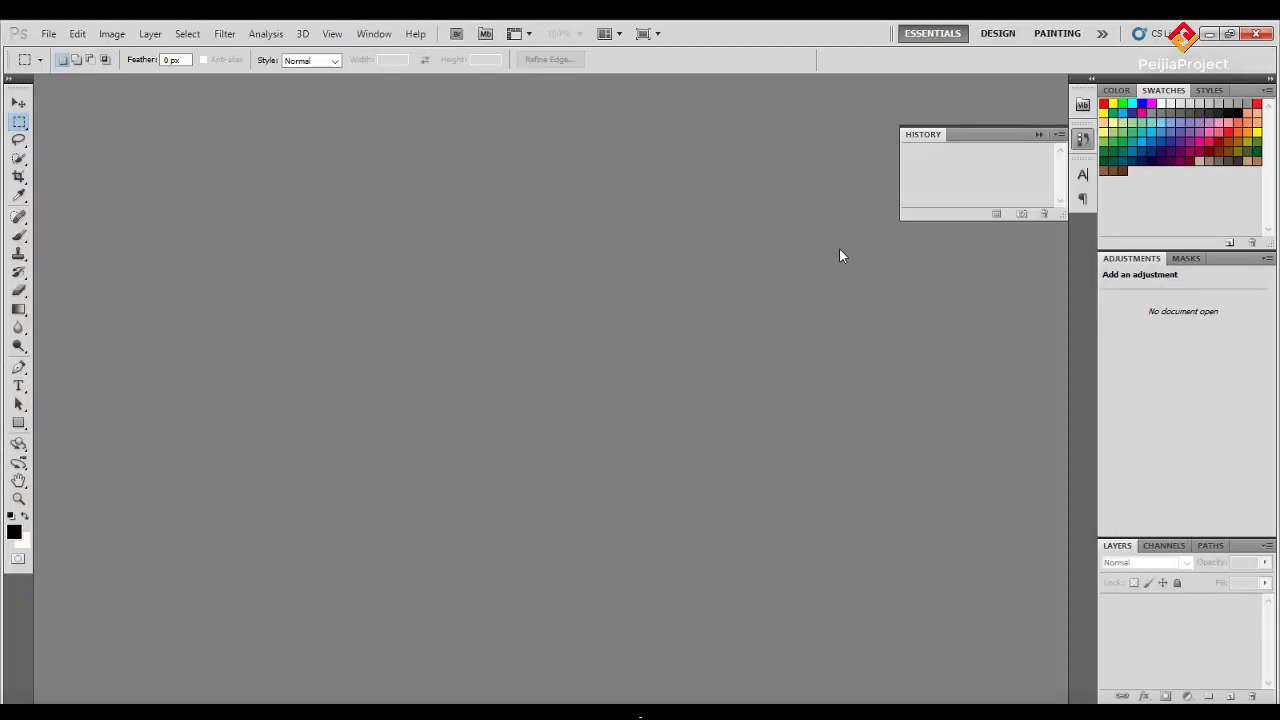
Start a new document measured in pixels, 1600 wide by 900 high.
{"action": "left_click", "coordinate": [48, 33]}
{"action": "left_click", "coordinate": [60, 46]}
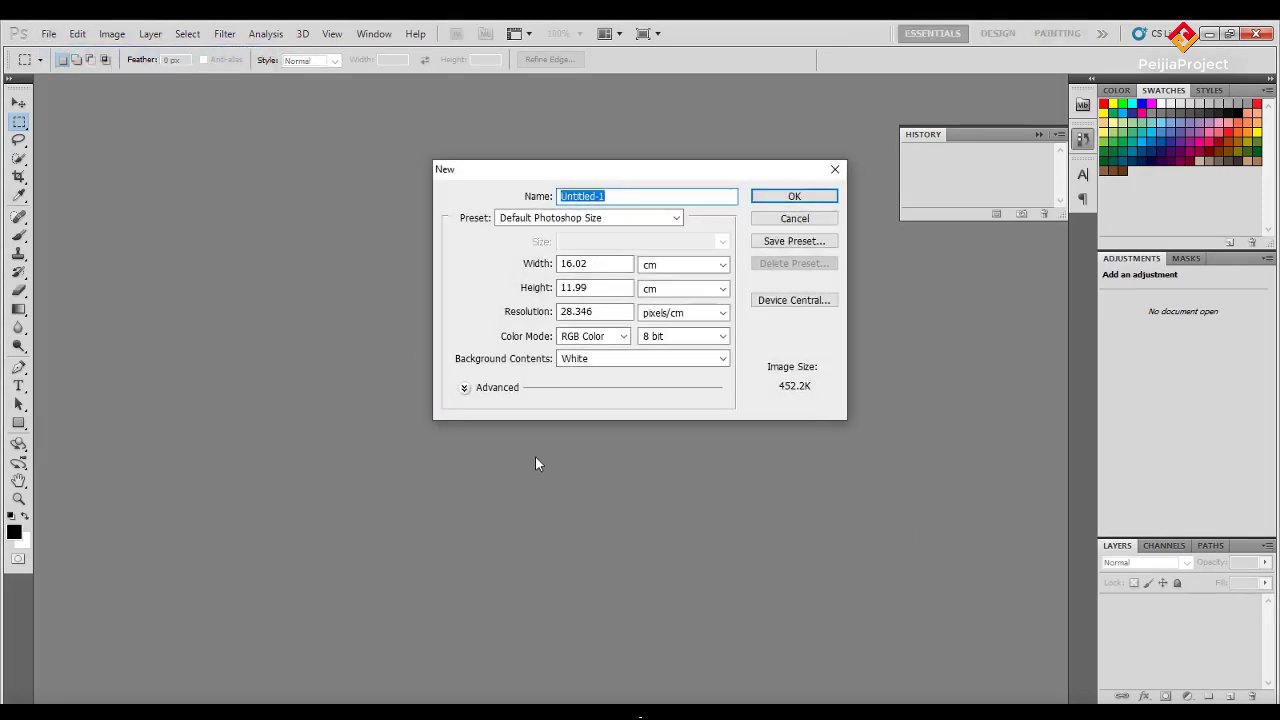
{"action": "left_click", "coordinate": [708, 265]}
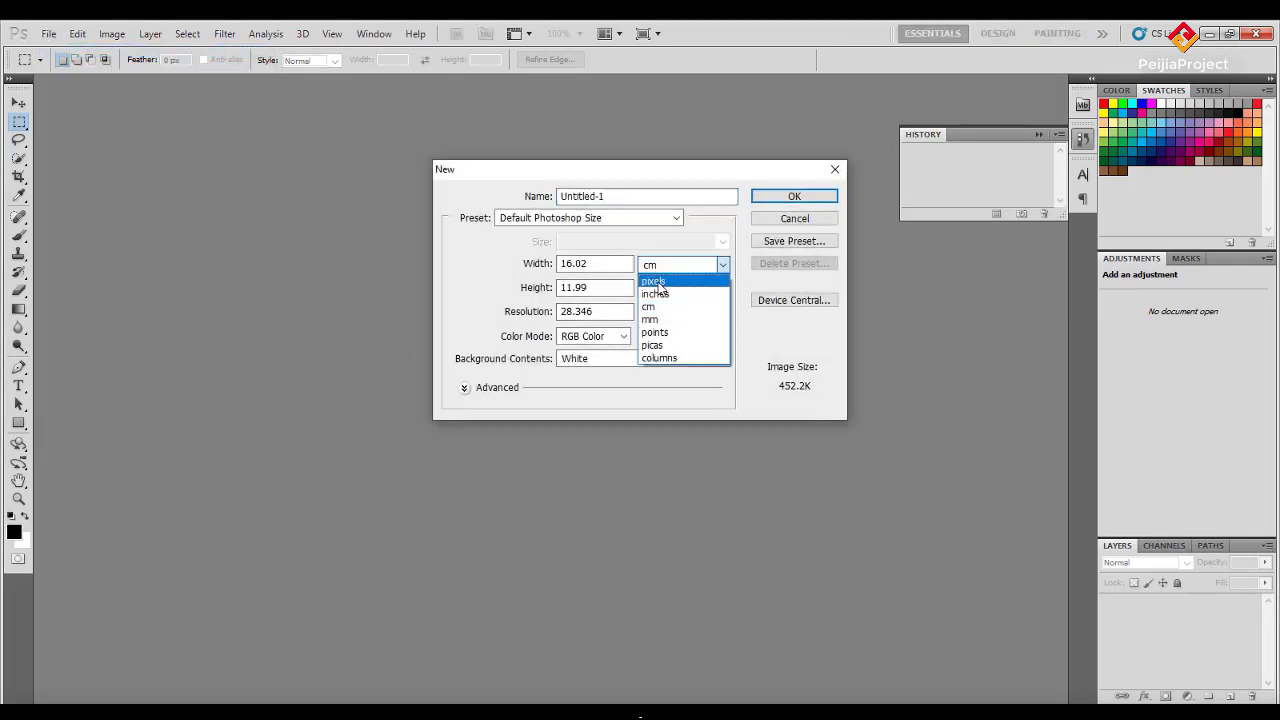
{"action": "left_click", "coordinate": [658, 286]}
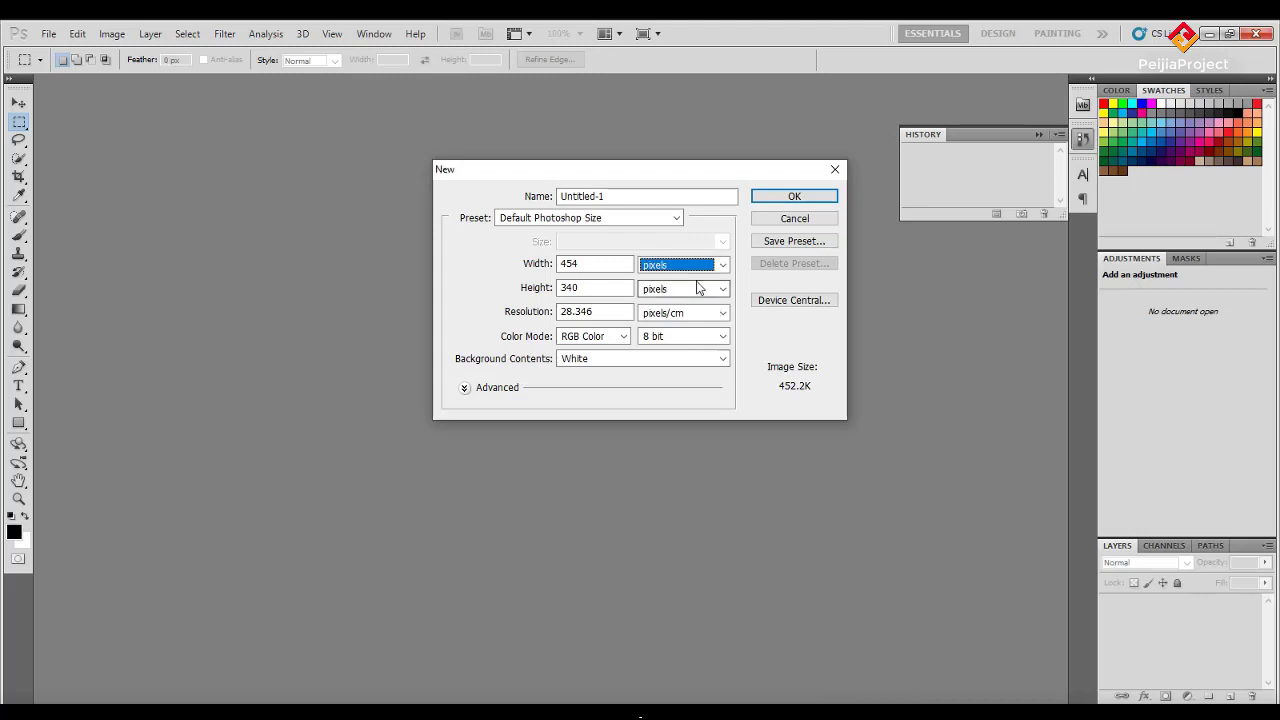
{"action": "double_click", "coordinate": [561, 265]}
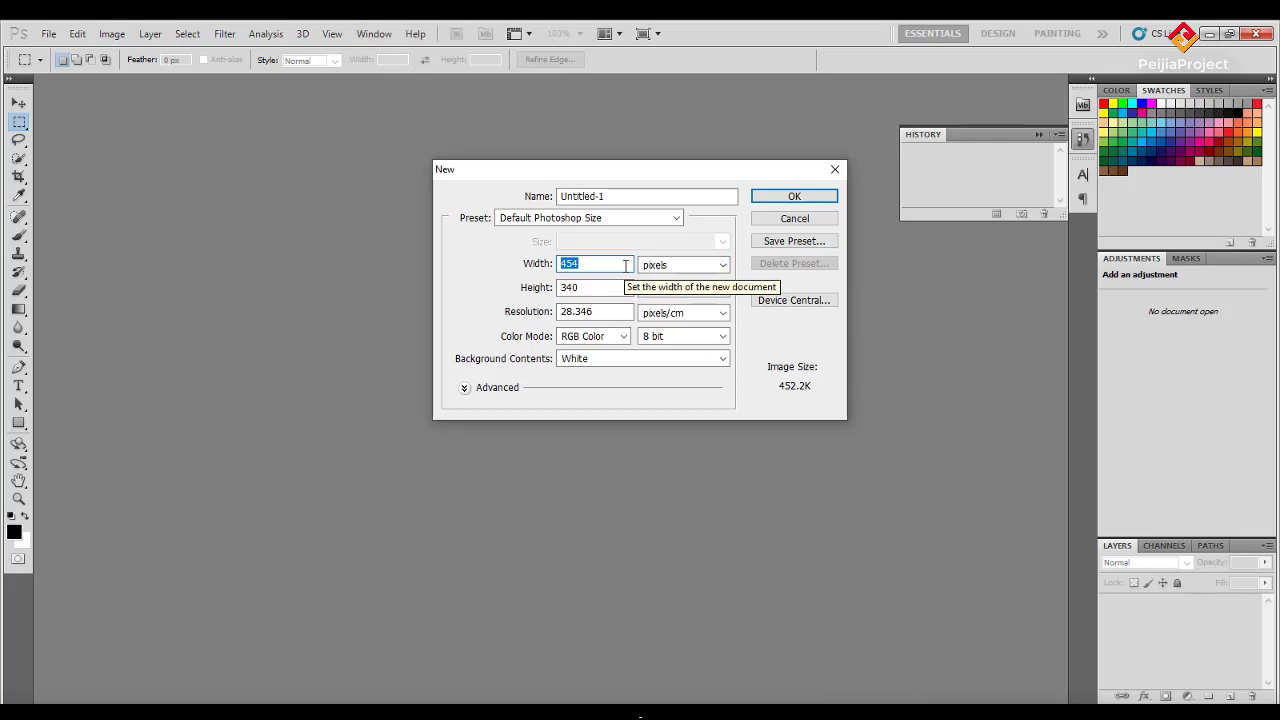
{"action": "type", "text": "16"}
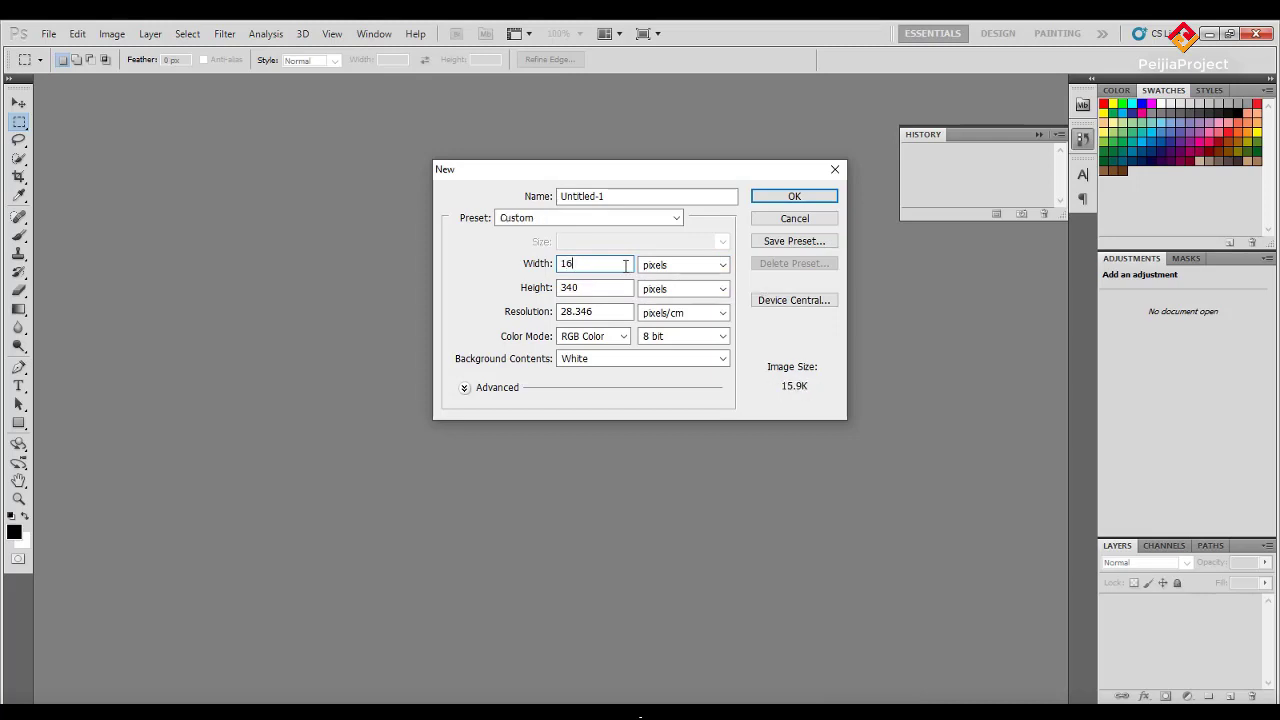
{"action": "type", "text": "00"}
{"action": "key", "text": "Tab"}
{"action": "key", "text": "Tab"}
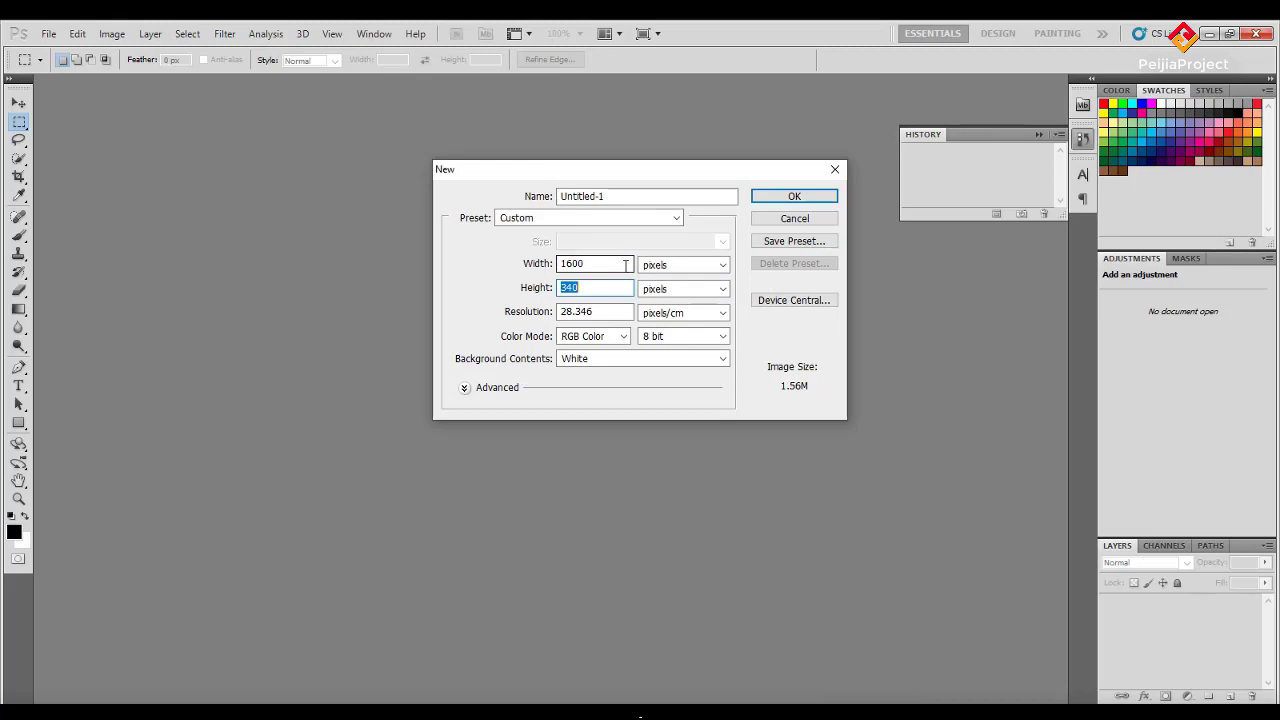
{"action": "type", "text": "900"}
Set the bit depth to 16 bit and name the document Nen_game.
{"action": "left_click", "coordinate": [717, 341]}
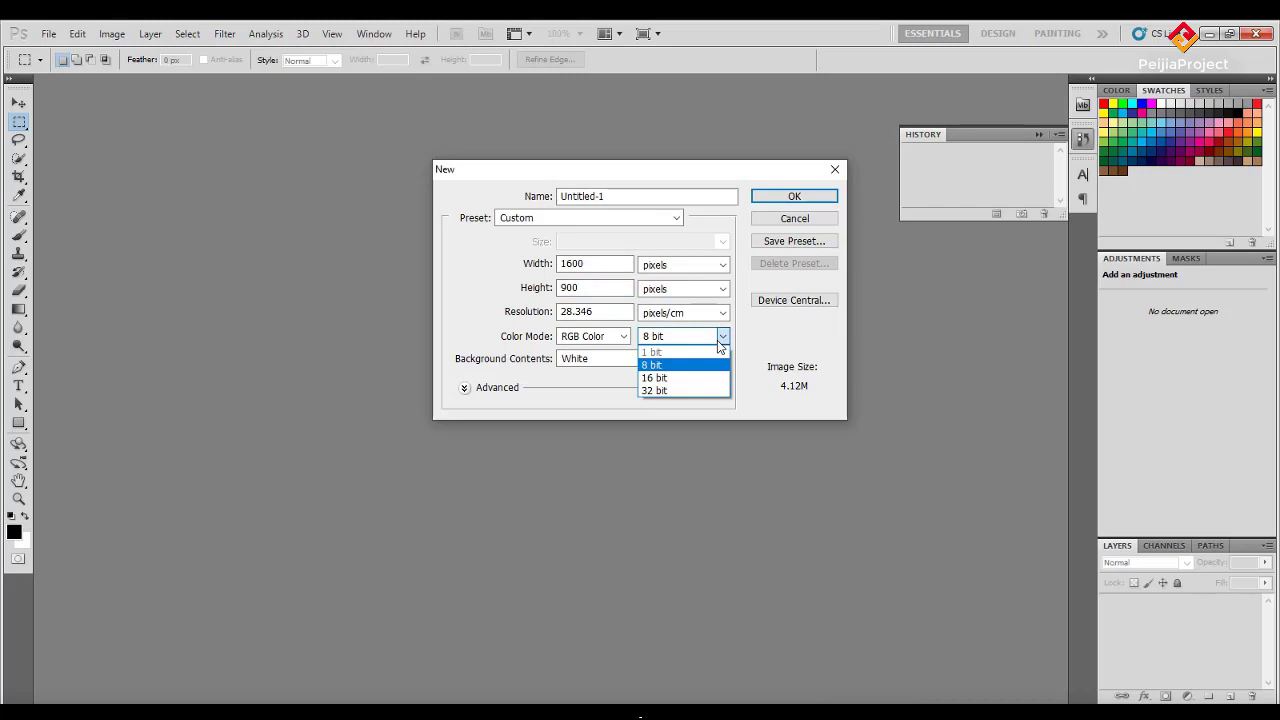
{"action": "left_click", "coordinate": [684, 379]}
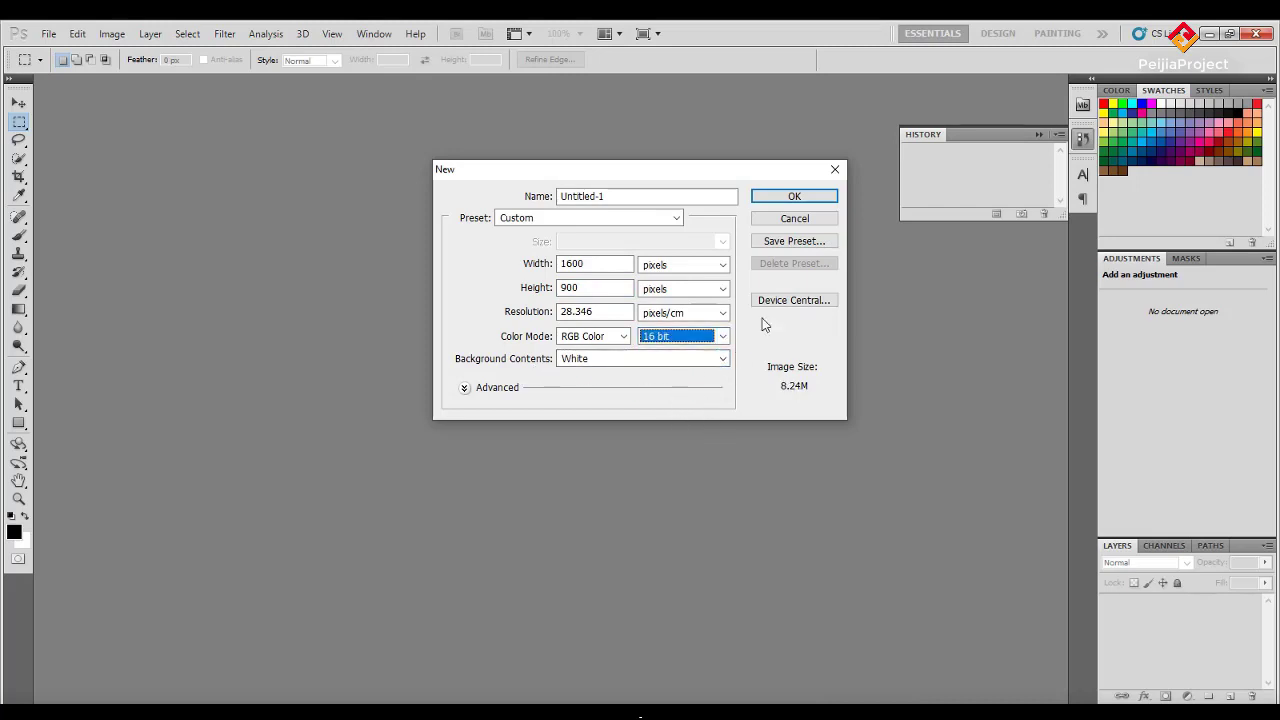
{"action": "left_click_drag", "start_coordinate": [663, 197], "coordinate": [551, 197]}
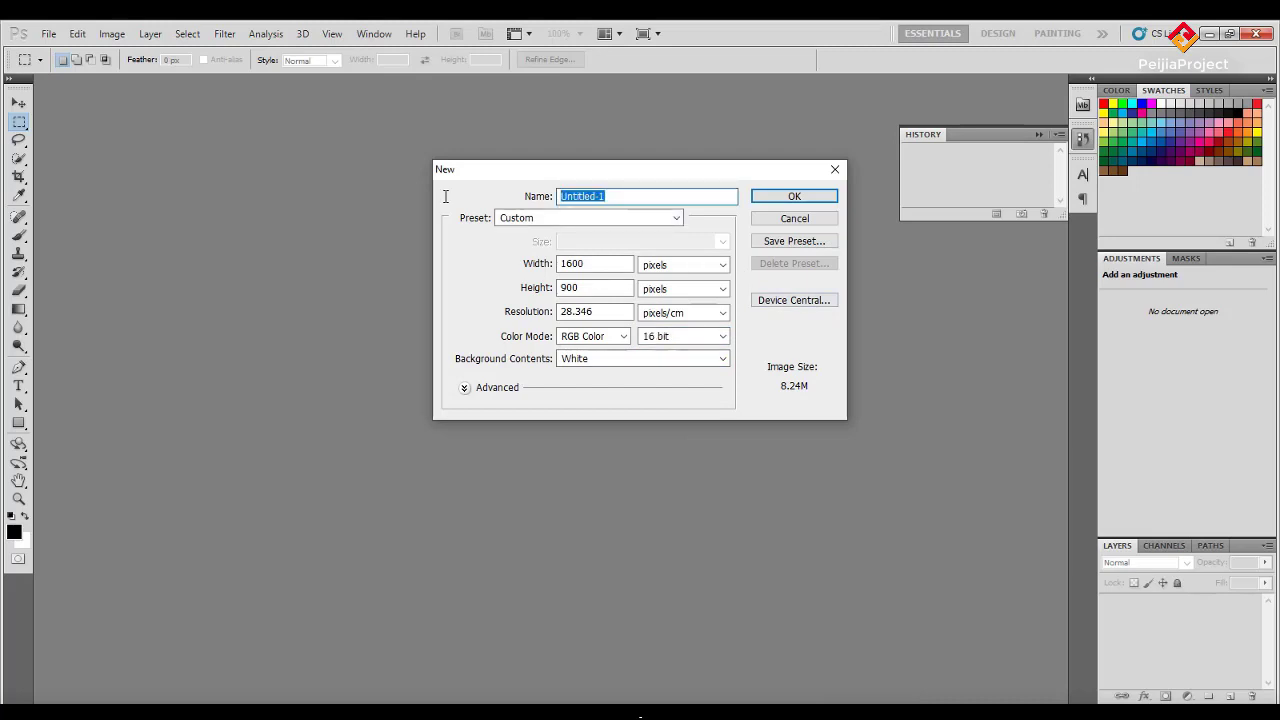
{"action": "type", "text": "Backgor"}
{"action": "key", "text": "BackSpace"}
{"action": "key", "text": "BackSpace"}
{"action": "key", "text": "BackSpace"}
{"action": "key", "text": "BackSpace"}
{"action": "key", "text": "BackSpace"}
{"action": "type", "text": "N"}
{"action": "type", "text": "en_"}
{"action": "type", "text": "game"}
Create the Nen_game document and set the background colour to dark gray.
{"action": "left_click", "coordinate": [785, 196]}
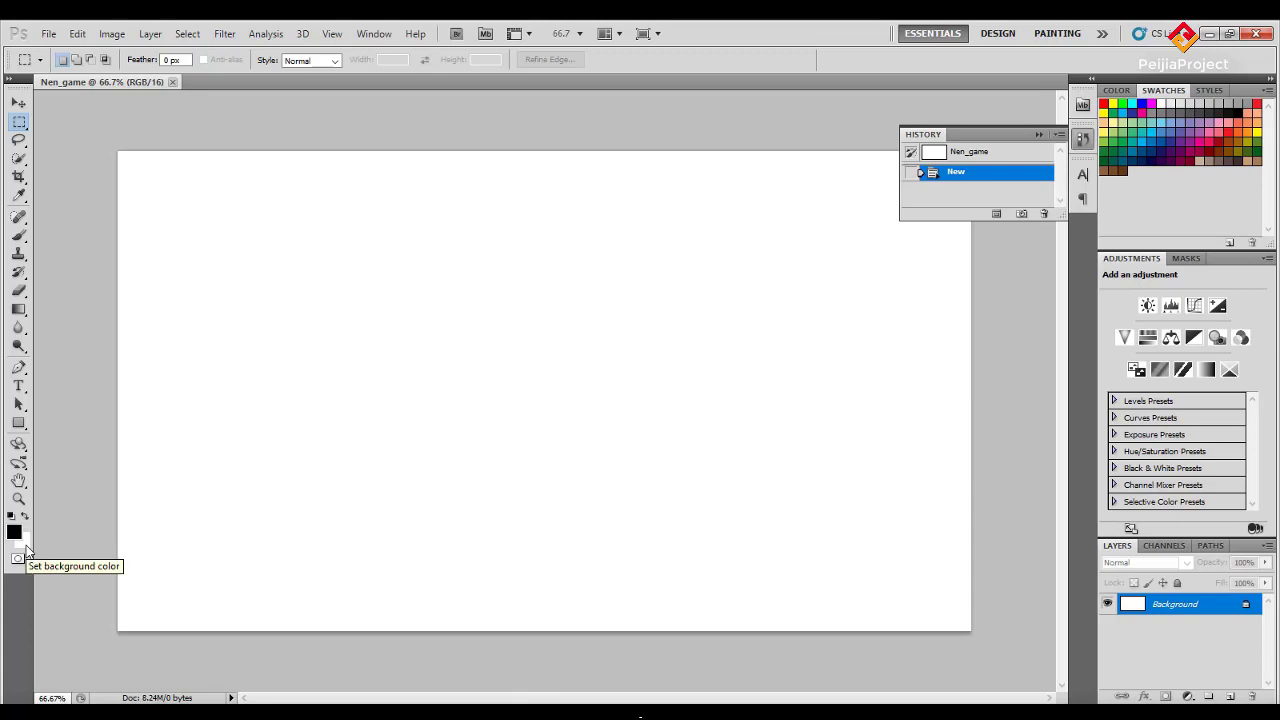
{"action": "left_click", "coordinate": [24, 543]}
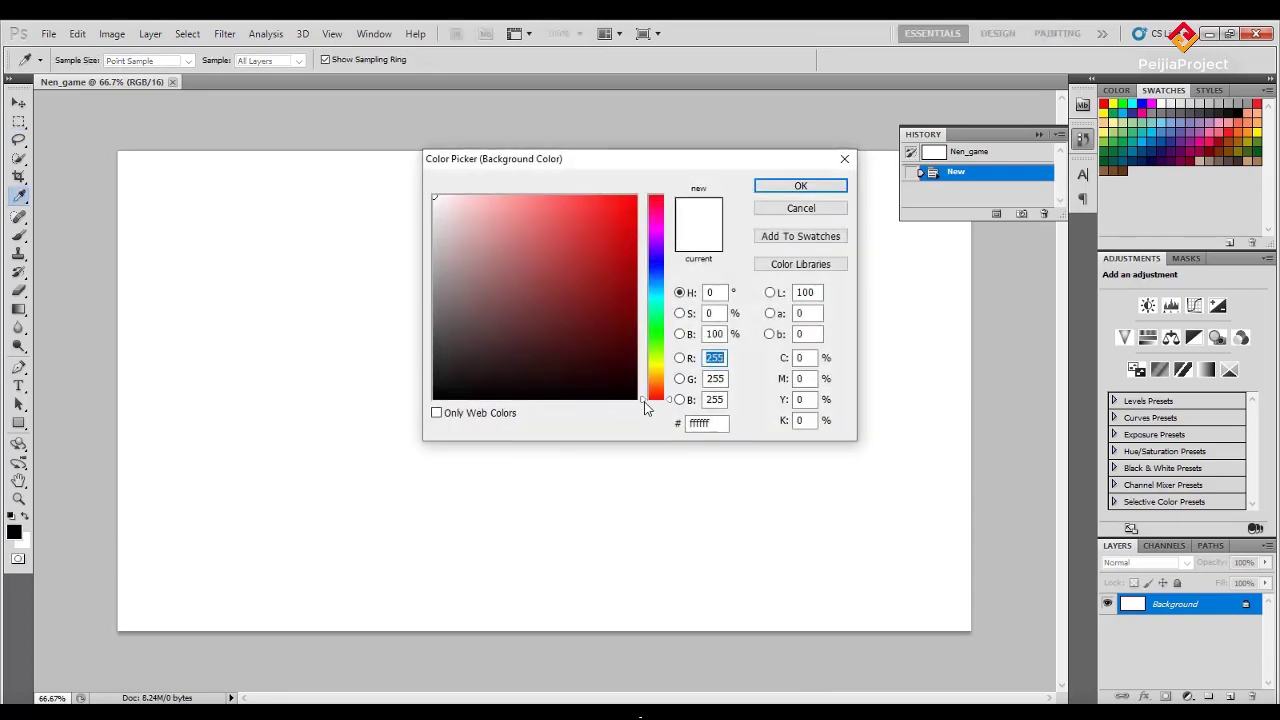
{"action": "left_click_drag", "start_coordinate": [490, 390], "coordinate": [436, 335]}
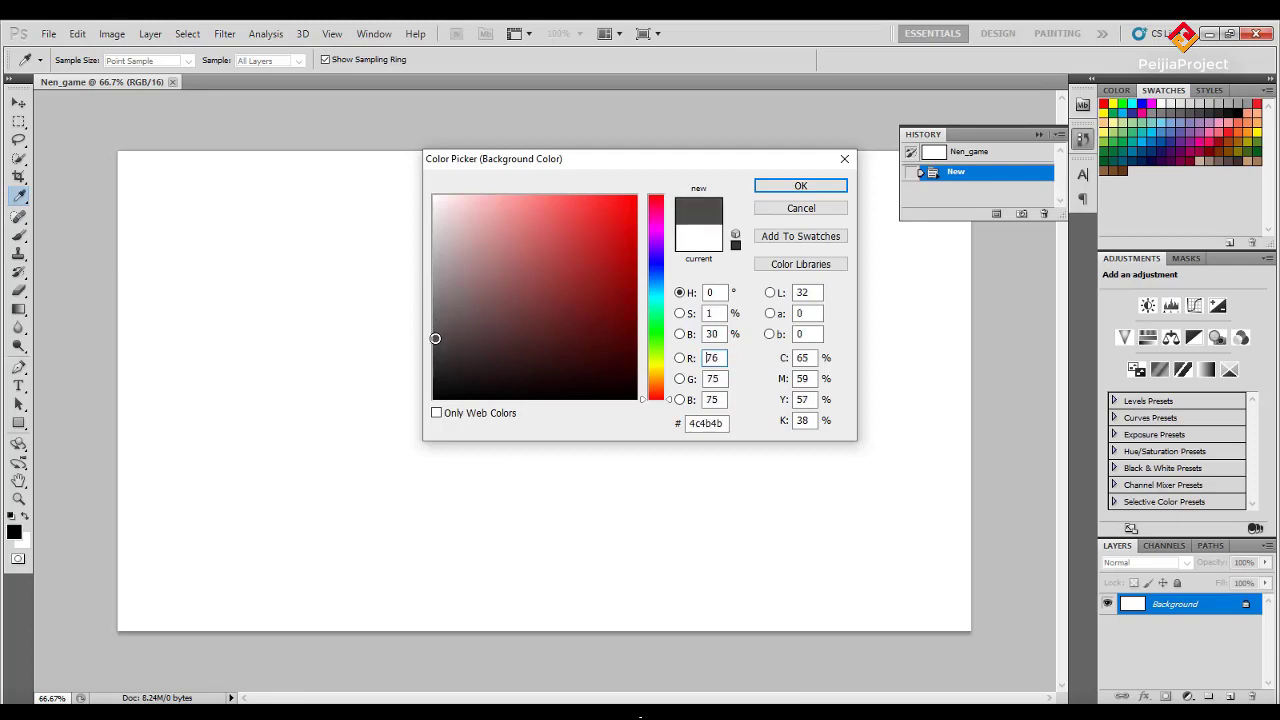
{"action": "left_click_drag", "start_coordinate": [436, 335], "coordinate": [435, 340]}
{"action": "left_click", "coordinate": [822, 190]}
Fill the canvas with a vertical black-to-dark-gray gradient from top to bottom.
{"action": "key", "text": "m"}
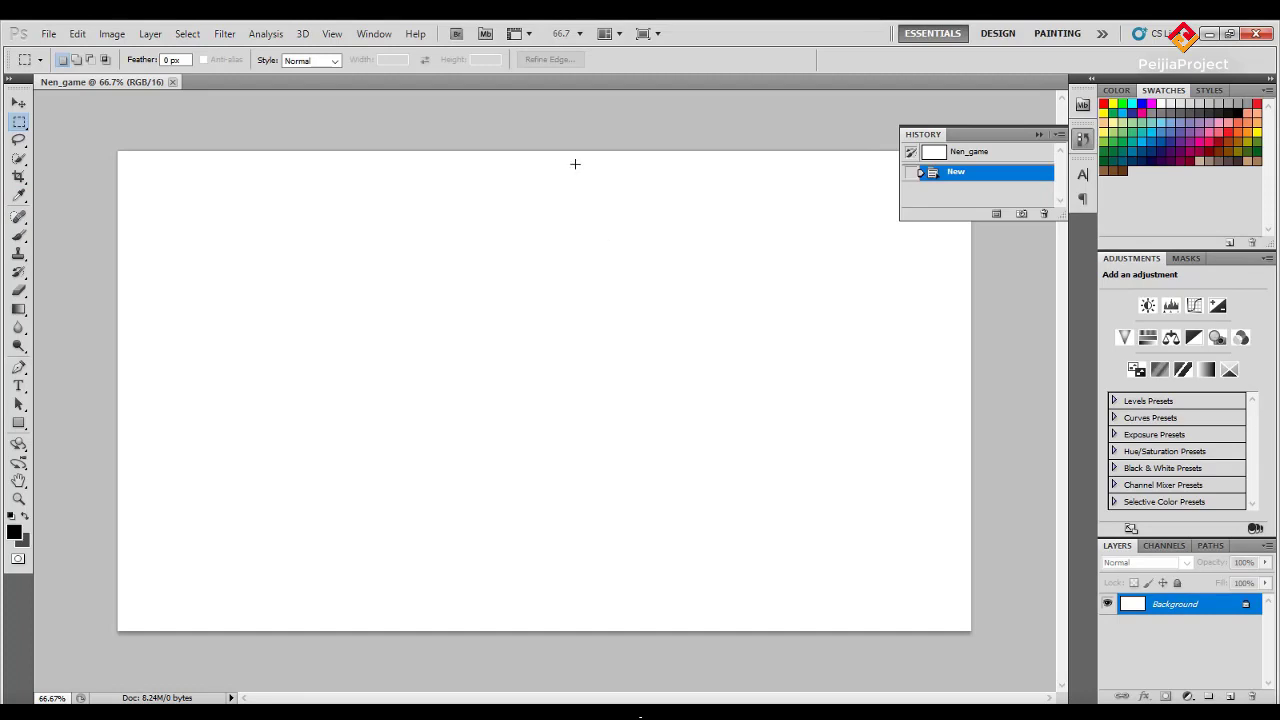
{"action": "left_click_drag", "start_coordinate": [574, 165], "coordinate": [571, 465]}
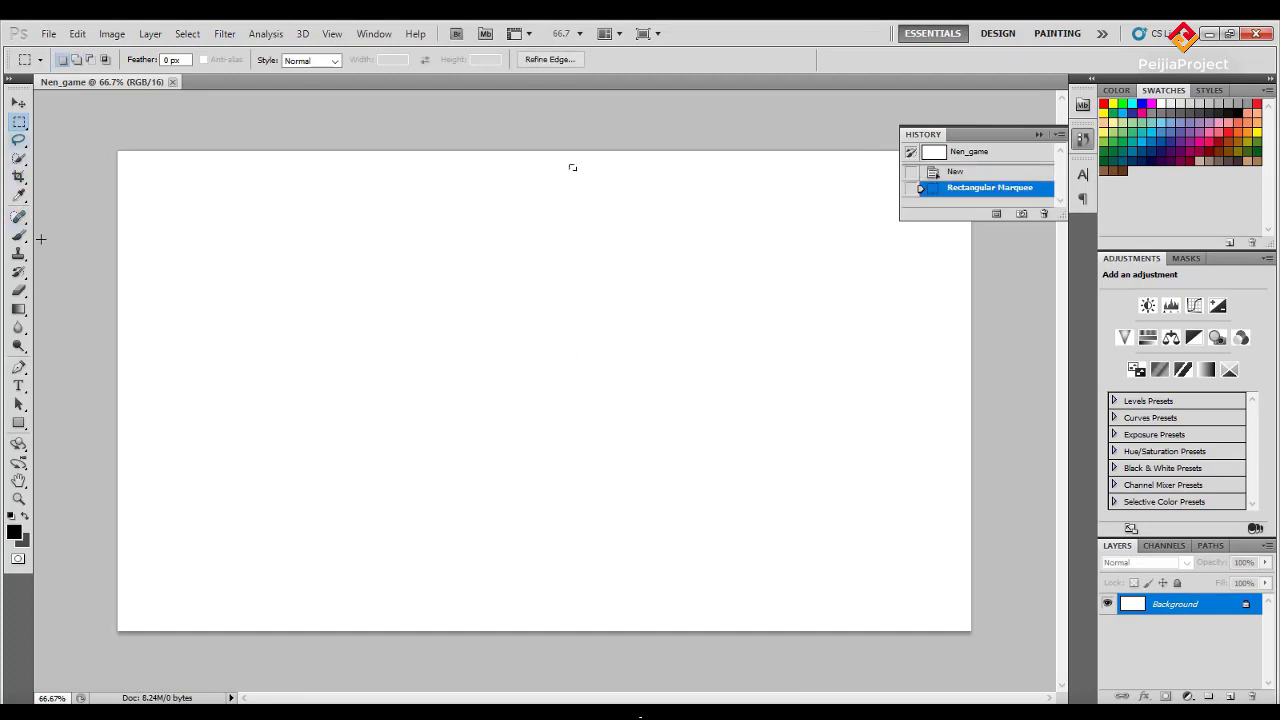
{"action": "left_click", "coordinate": [18, 312]}
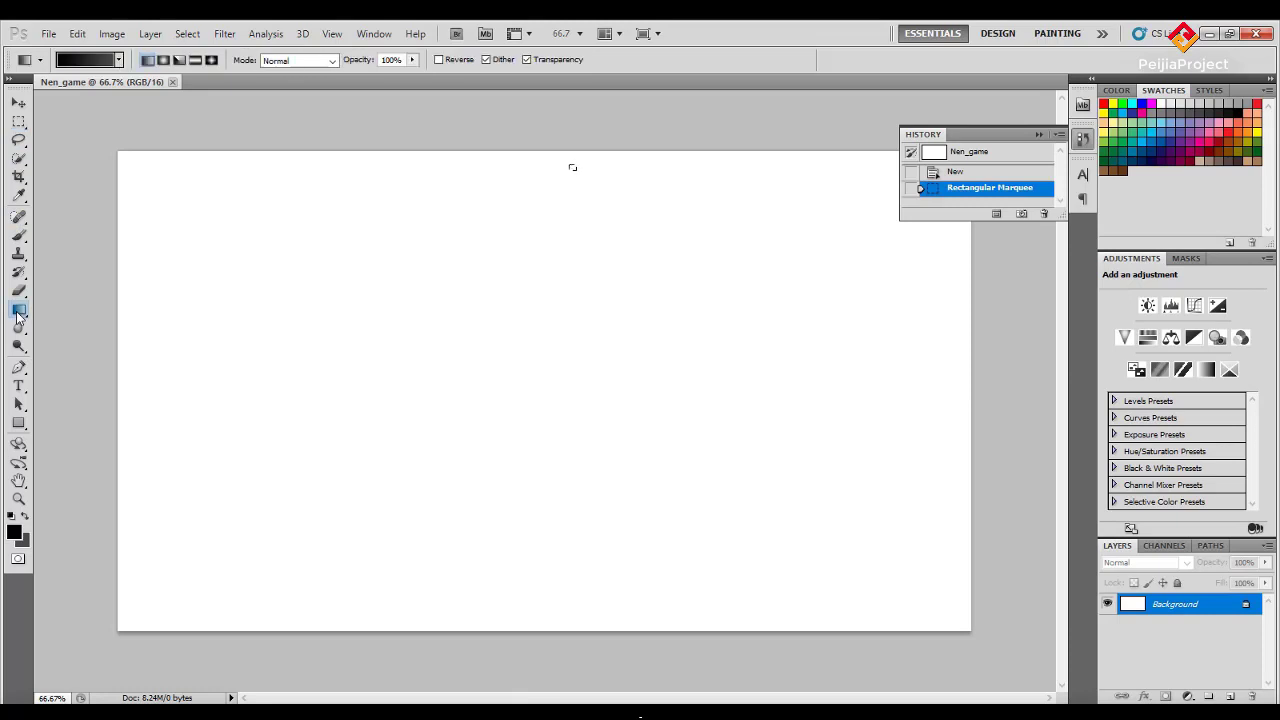
{"action": "left_click_drag", "start_coordinate": [559, 166], "coordinate": [556, 218]}
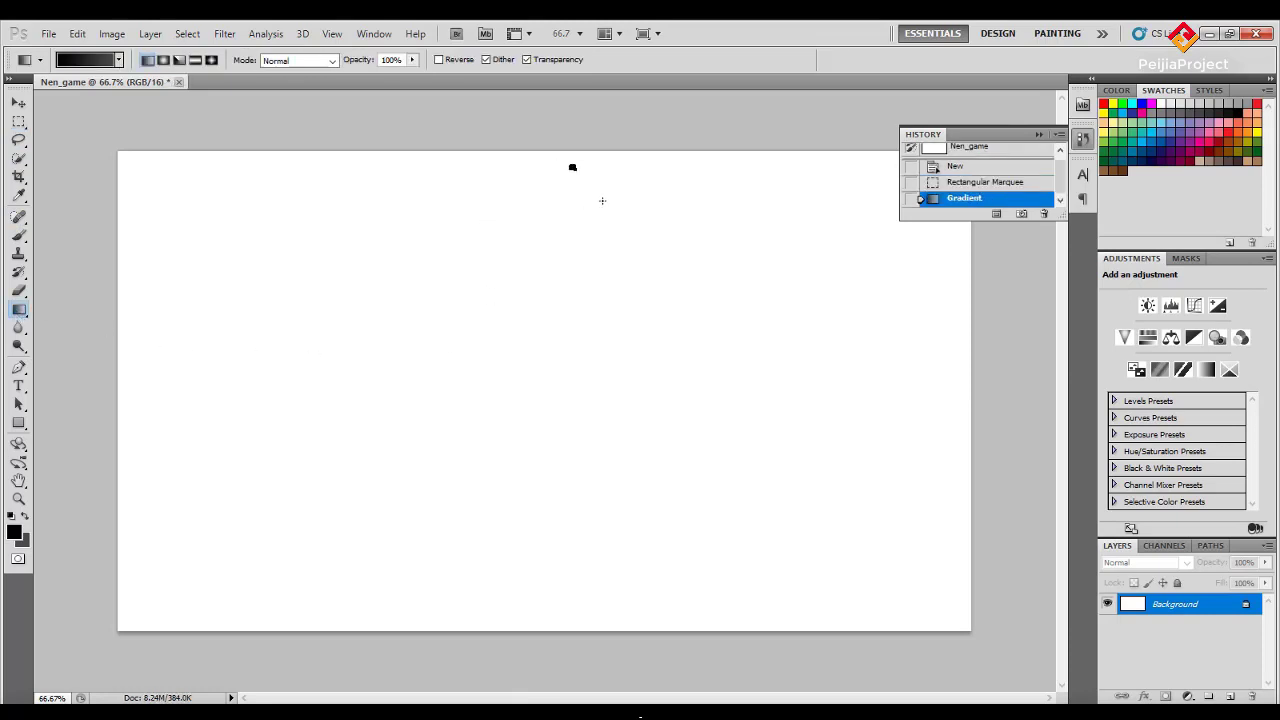
{"action": "key", "text": "ctrl+d"}
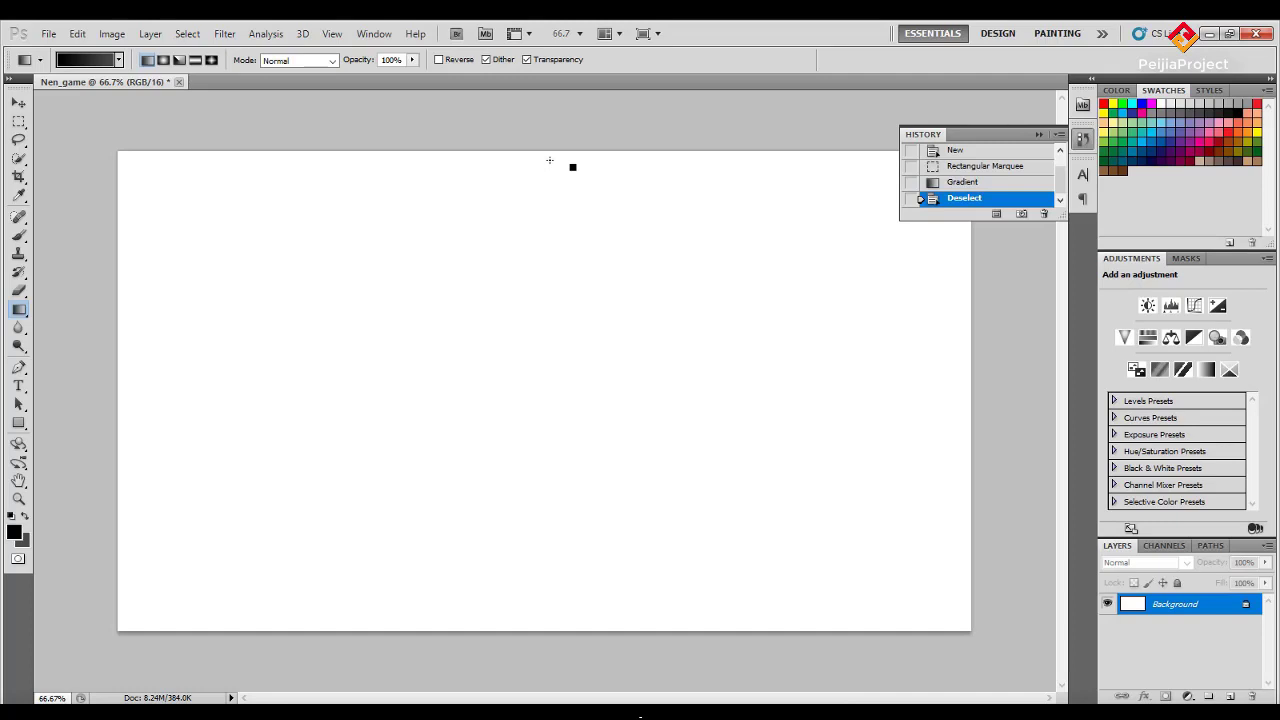
{"action": "left_click_drag", "start_coordinate": [549, 160], "coordinate": [547, 630]}
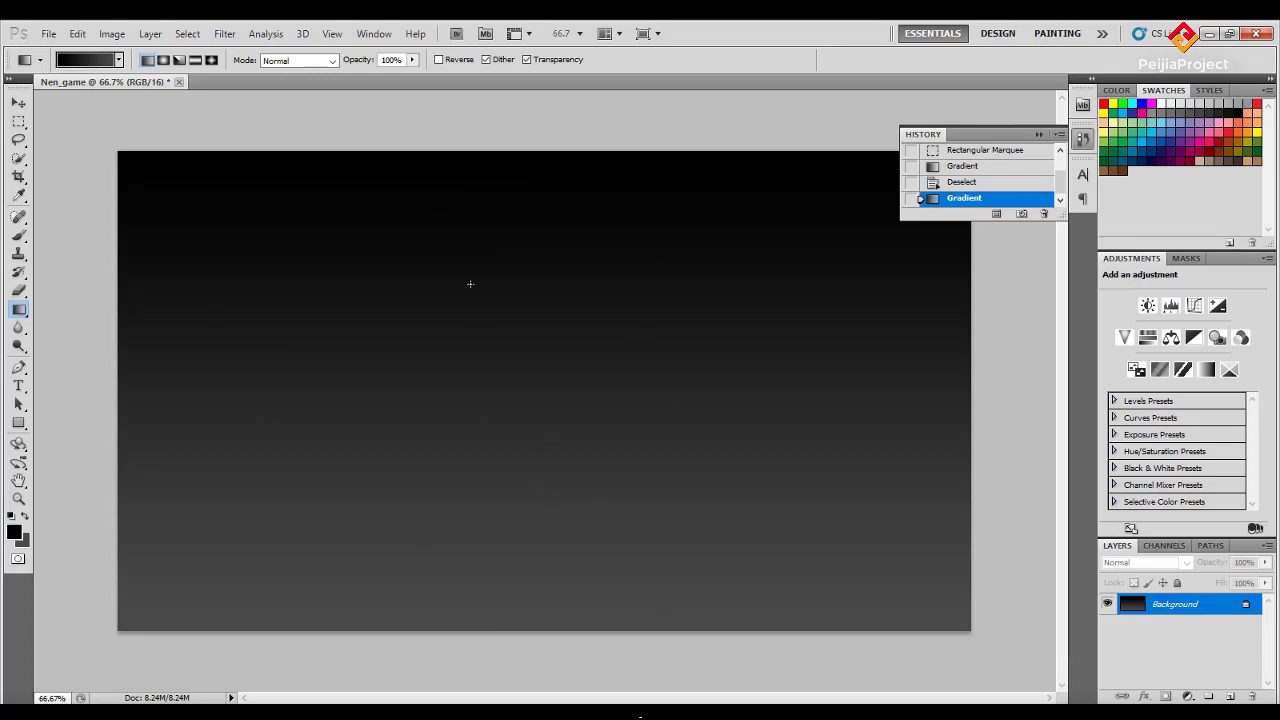
Show the grid overlay and add an empty Layer 1 above the gradient background.
{"action": "left_click", "coordinate": [530, 37]}
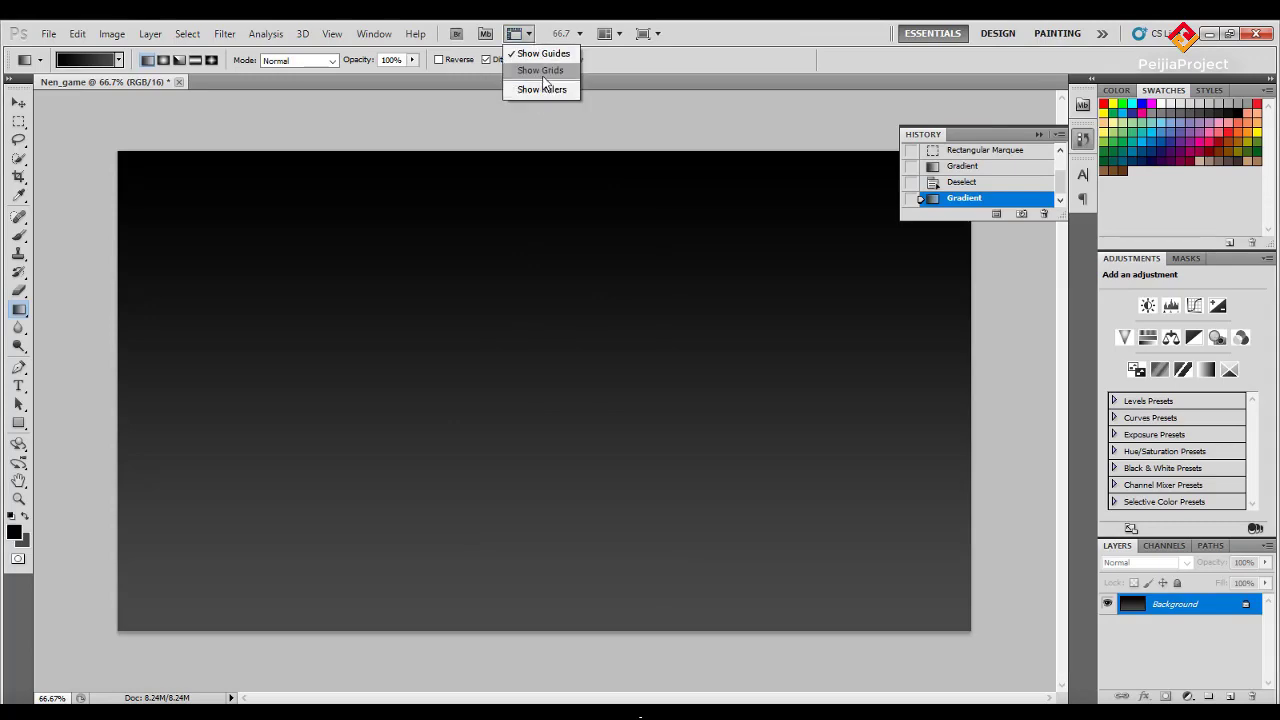
{"action": "left_click", "coordinate": [540, 70]}
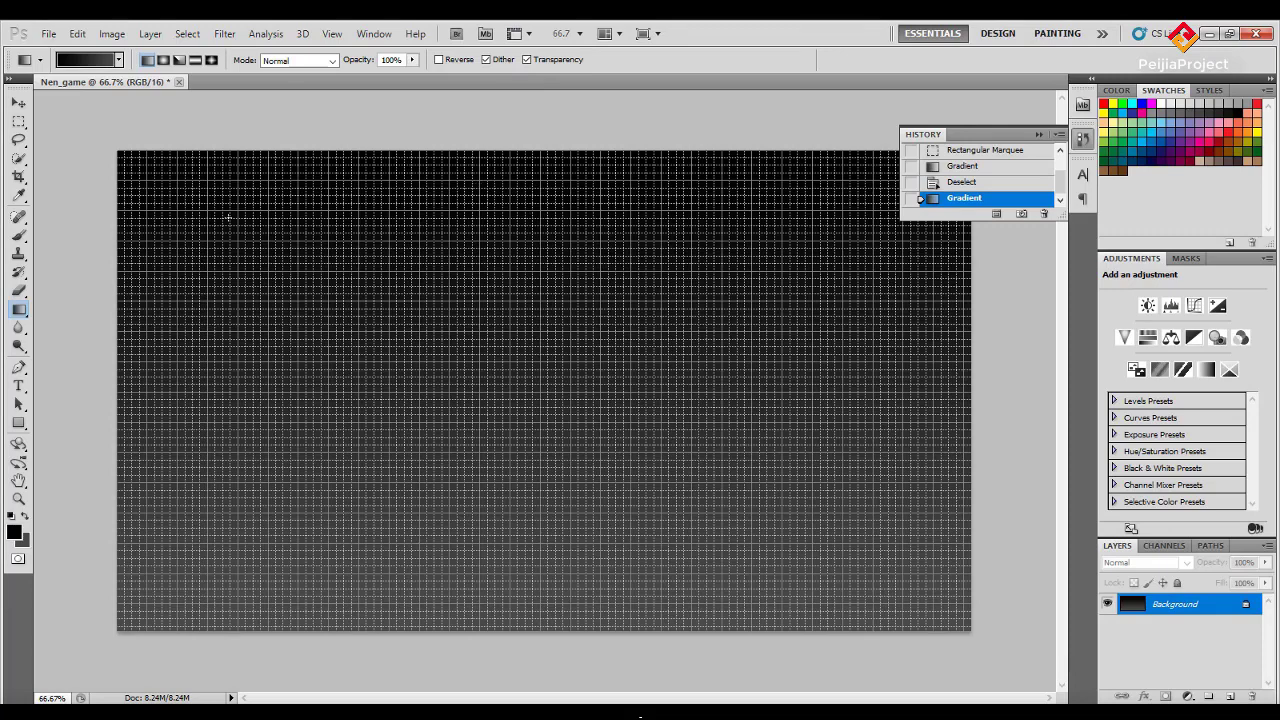
{"action": "left_click", "coordinate": [19, 121]}
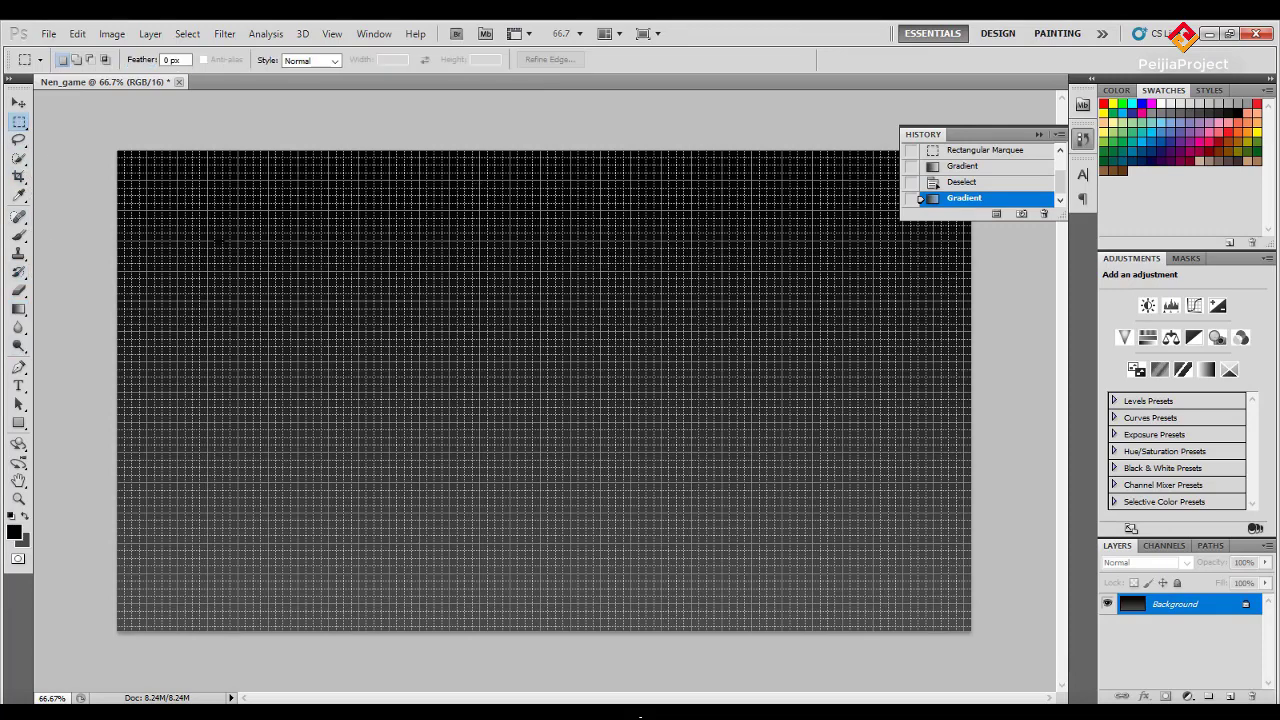
{"action": "left_click", "coordinate": [1231, 697]}
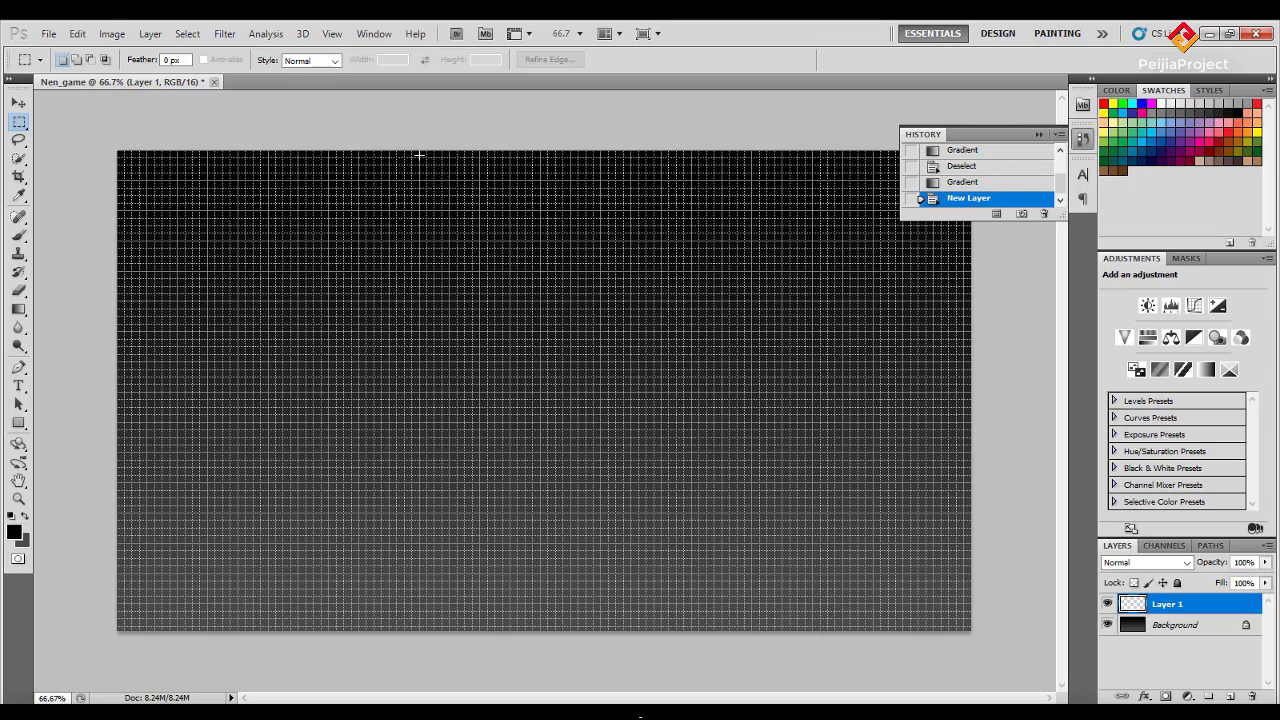
Try rectangular and single-row marquee selections on the canvas, then clear them.
{"action": "left_click_drag", "start_coordinate": [420, 158], "coordinate": [422, 378]}
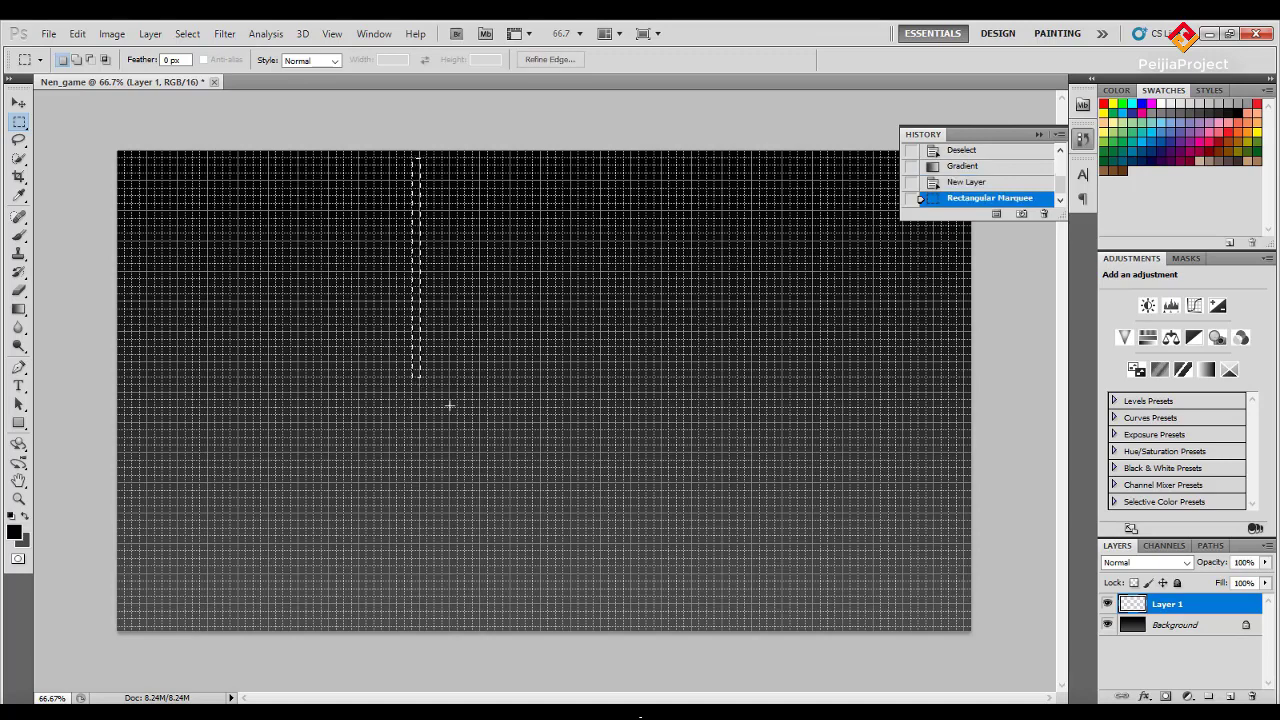
{"action": "left_click", "coordinate": [448, 386]}
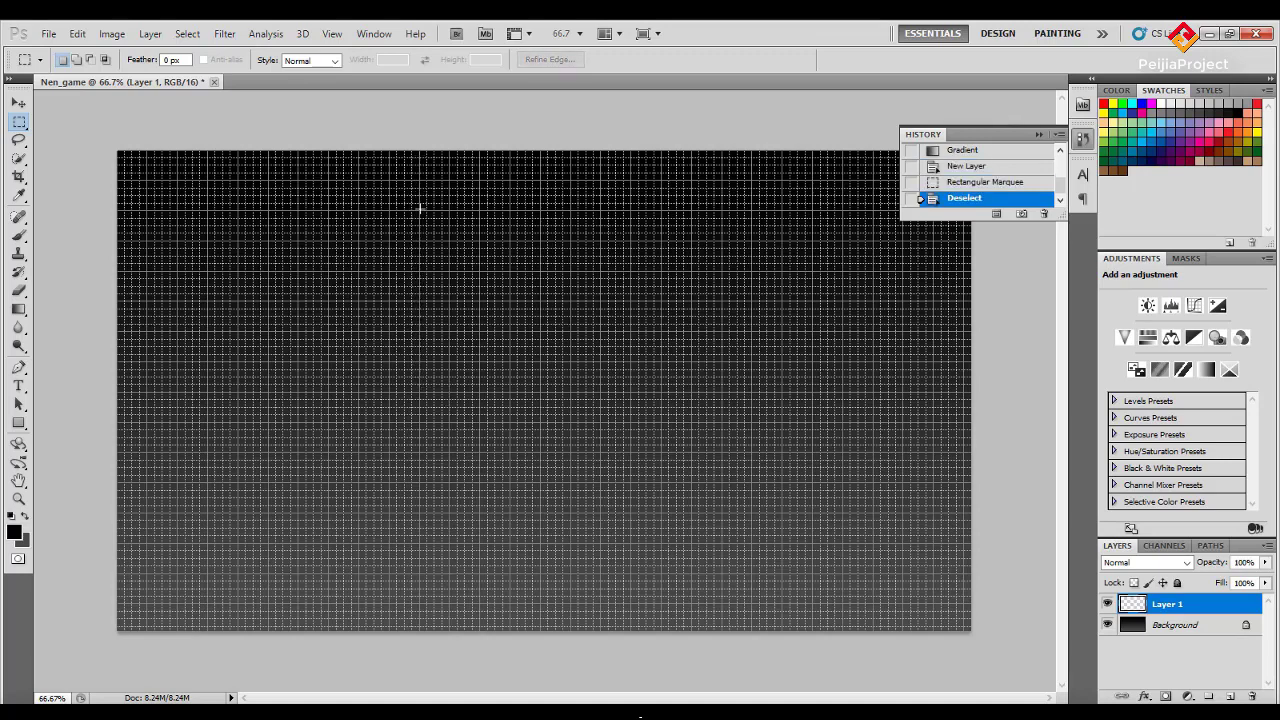
{"action": "scroll", "coordinate": [419, 212], "scroll_direction": "up", "scroll_amount": 3}
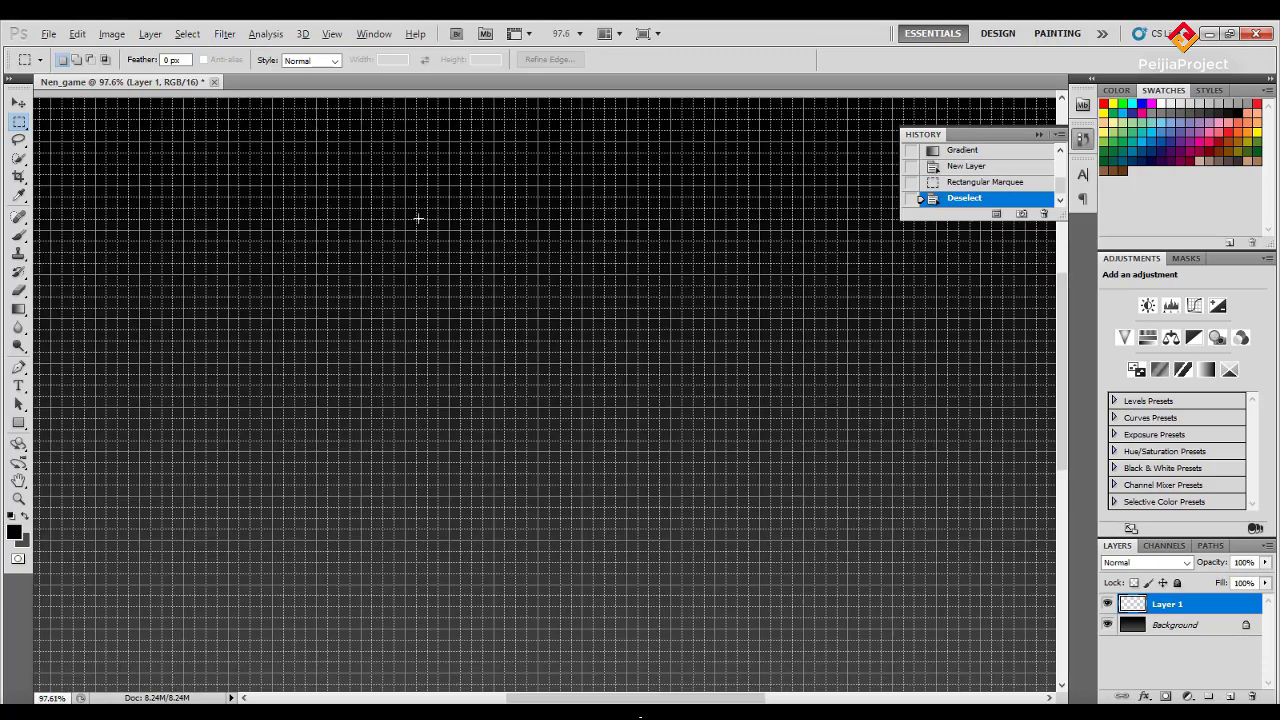
{"action": "key", "text": "alt"}
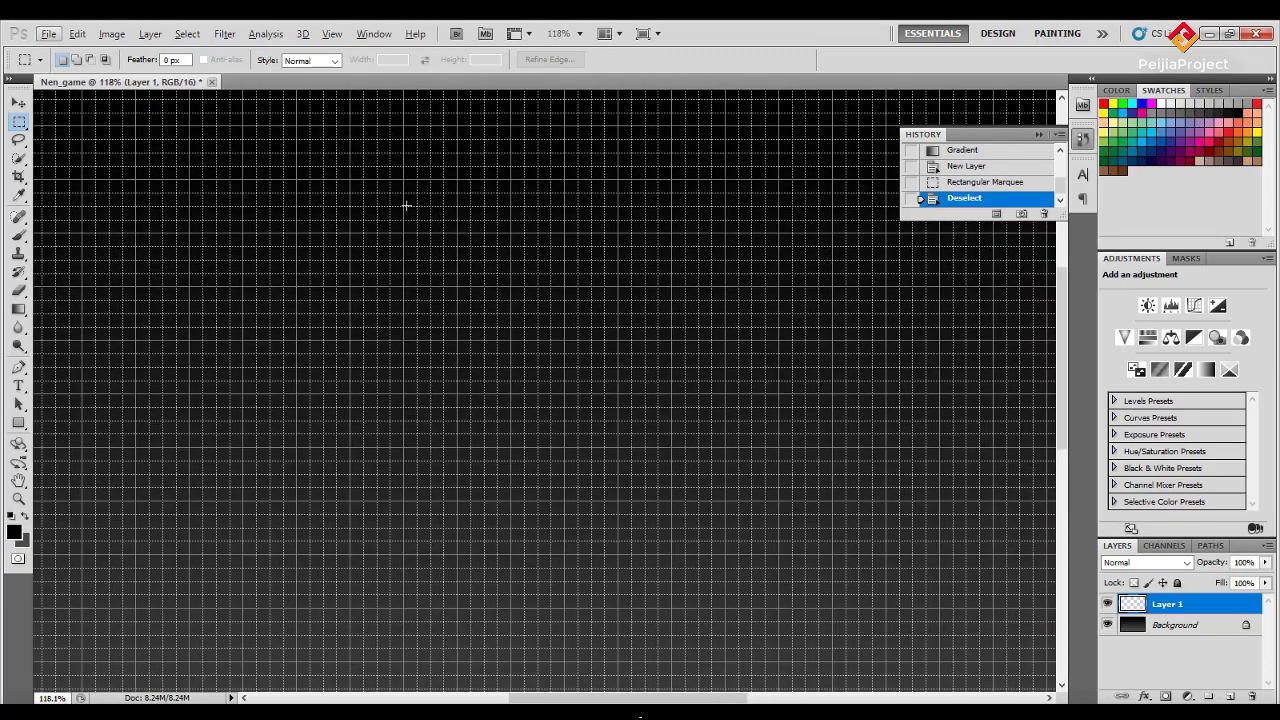
{"action": "key", "text": "alt"}
{"action": "left_click_drag", "start_coordinate": [430, 240], "coordinate": [411, 206]}
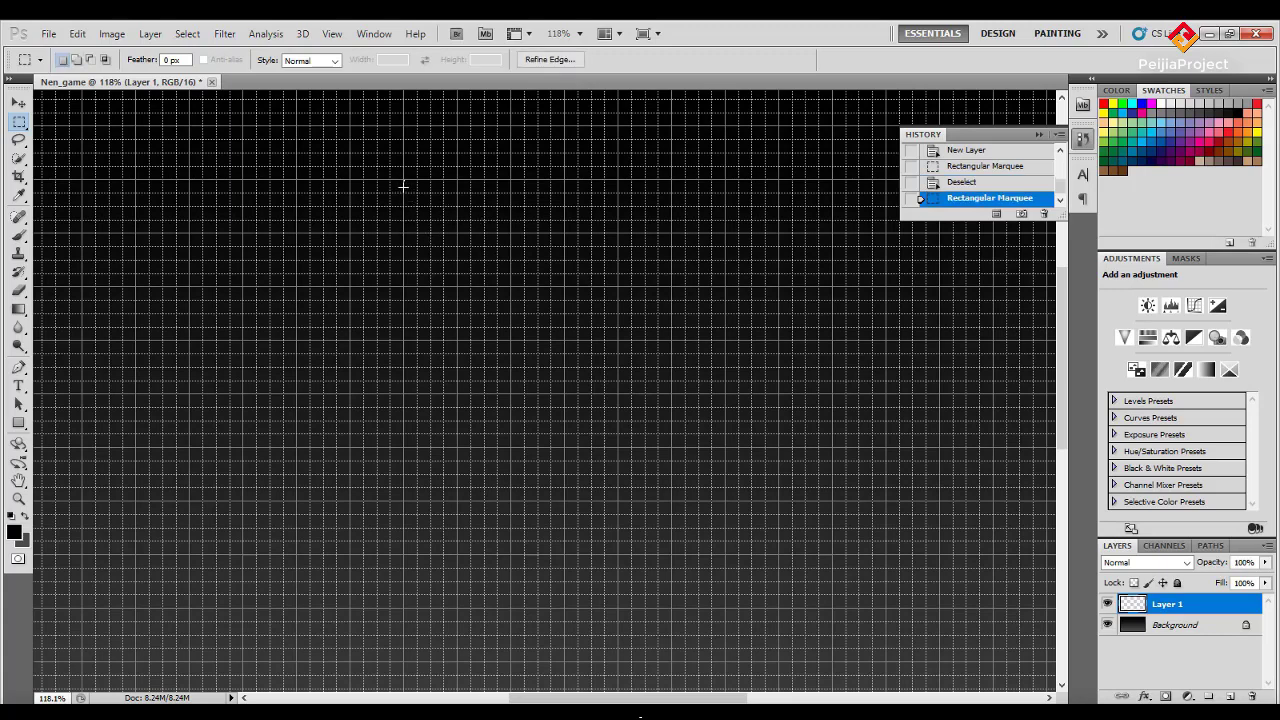
{"action": "left_click", "coordinate": [402, 187]}
{"action": "right_click", "coordinate": [20, 124]}
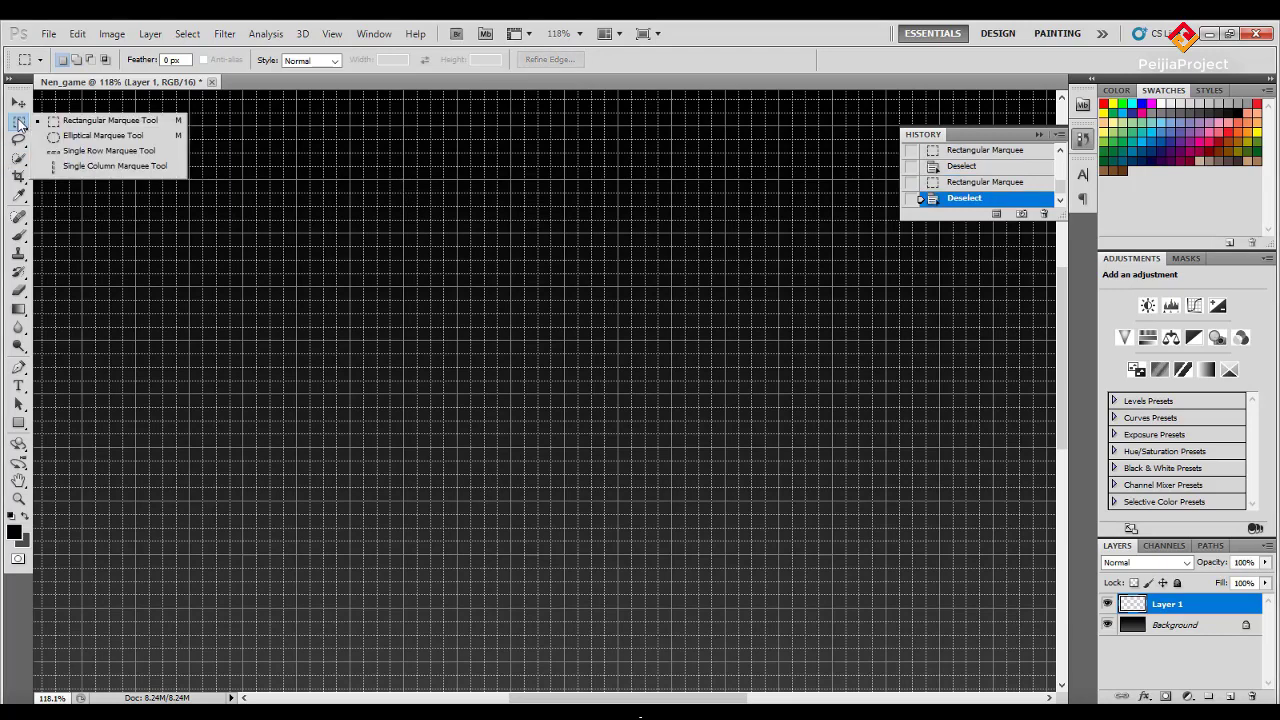
{"action": "left_click", "coordinate": [60, 151]}
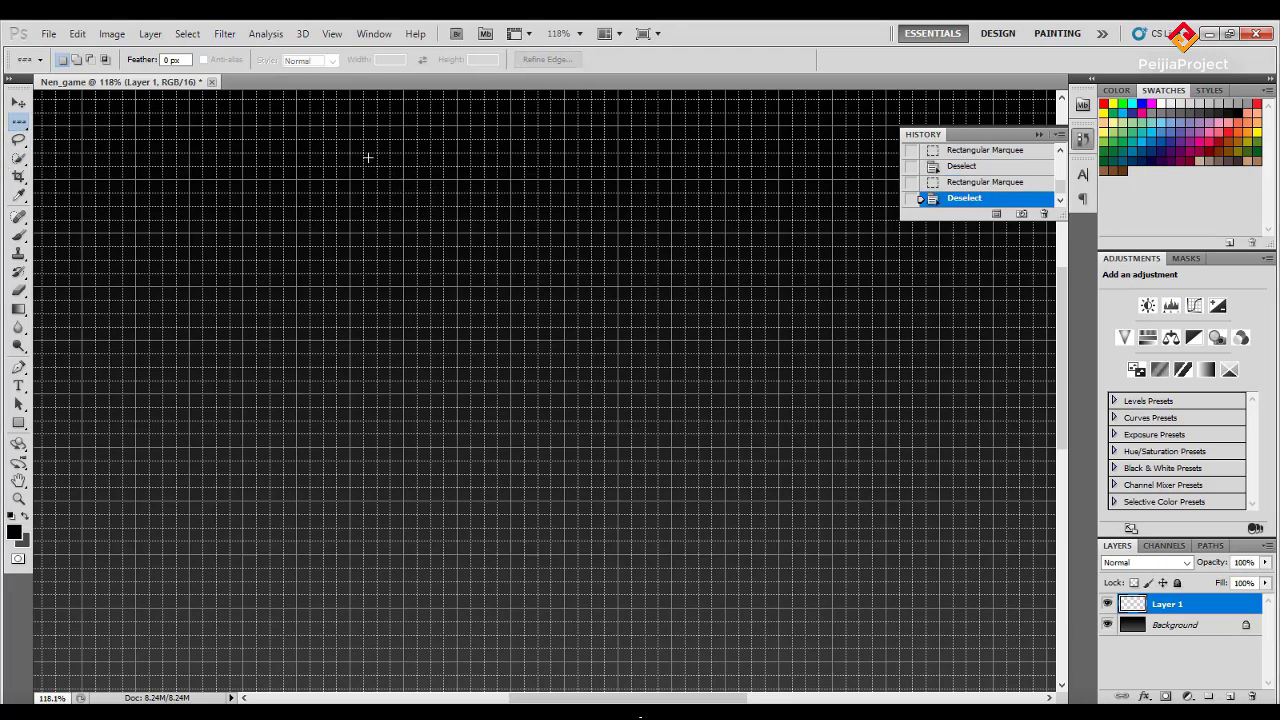
{"action": "left_click_drag", "start_coordinate": [365, 206], "coordinate": [365, 168]}
{"action": "left_click_drag", "start_coordinate": [365, 168], "coordinate": [365, 206]}
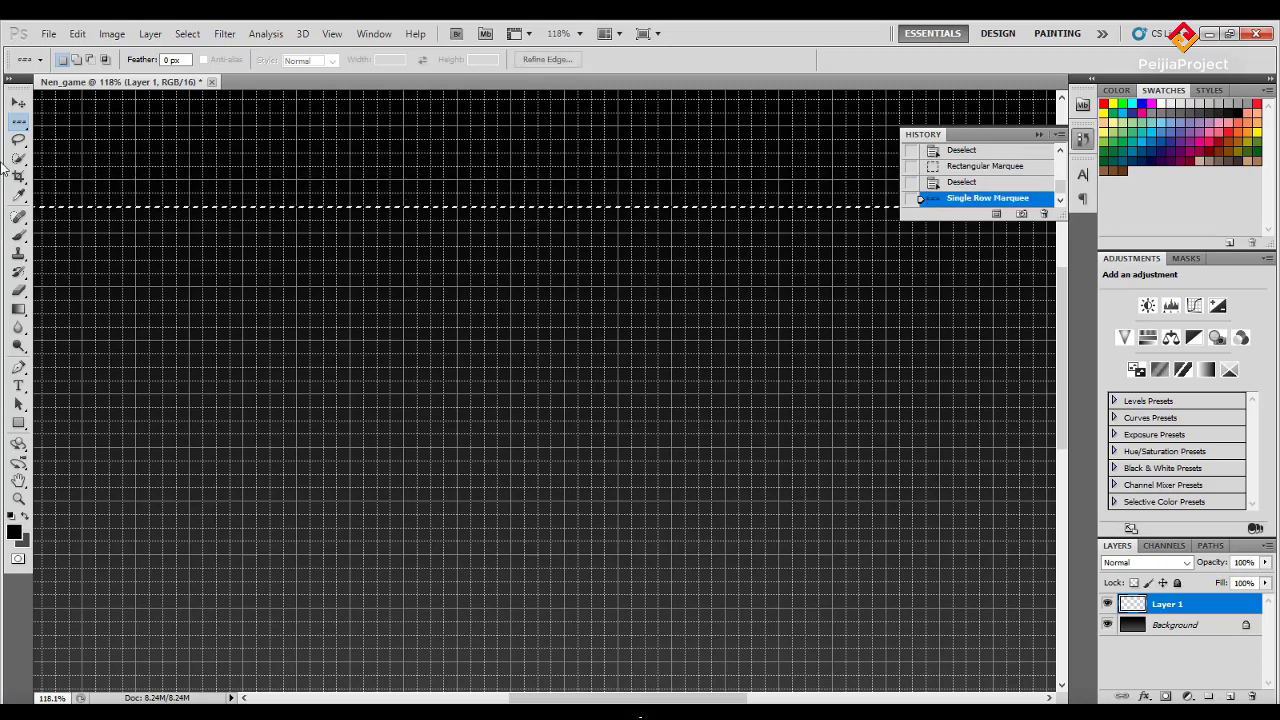
Select six evenly spaced one-pixel columns on grid lines with the Single Column Marquee.
{"action": "left_click", "coordinate": [17, 127]}
{"action": "left_click", "coordinate": [62, 168]}
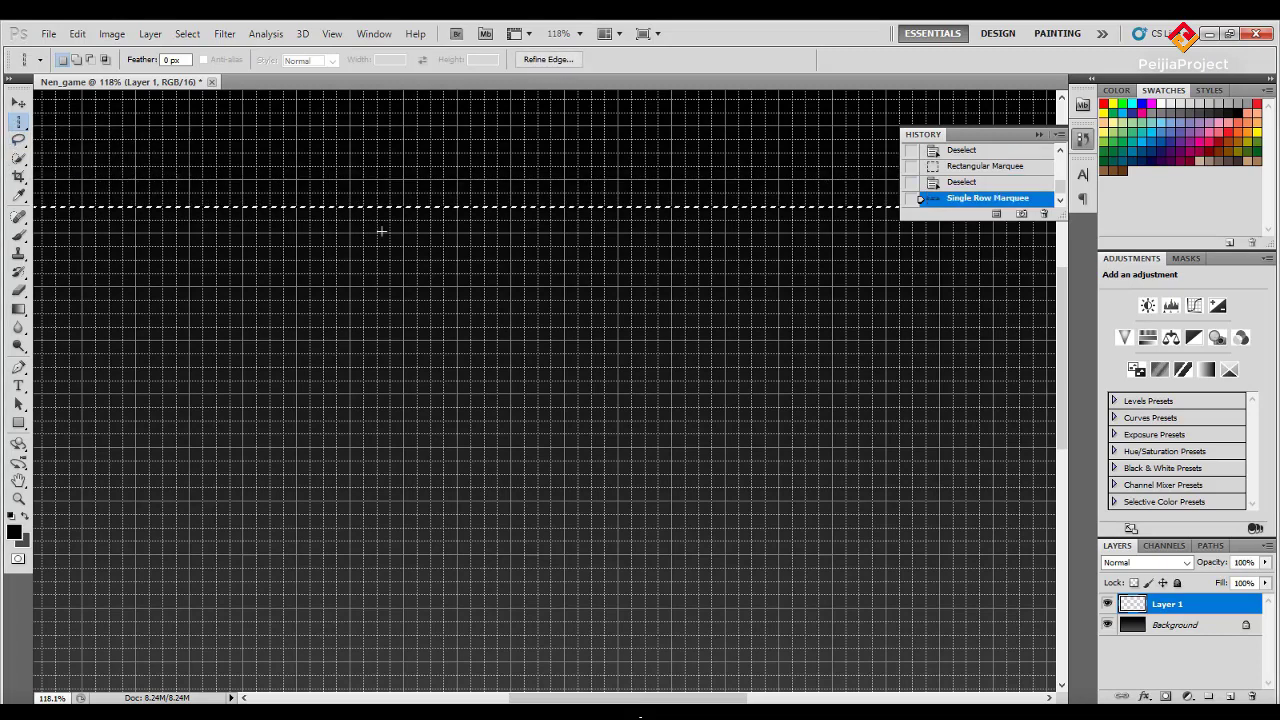
{"action": "scroll", "coordinate": [542, 287], "scroll_direction": "down", "scroll_amount": 3}
{"action": "scroll", "coordinate": [542, 287], "scroll_direction": "down", "scroll_amount": 2}
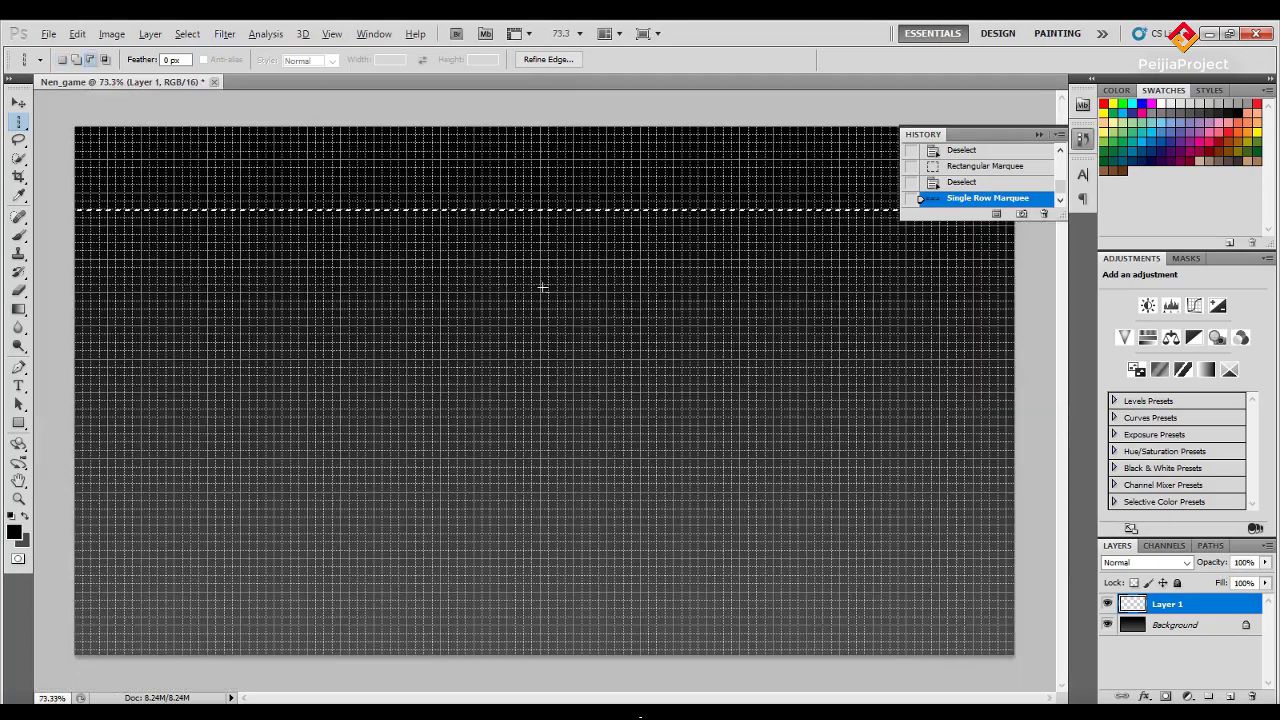
{"action": "left_click", "coordinate": [466, 140]}
{"action": "key", "text": "shift"}
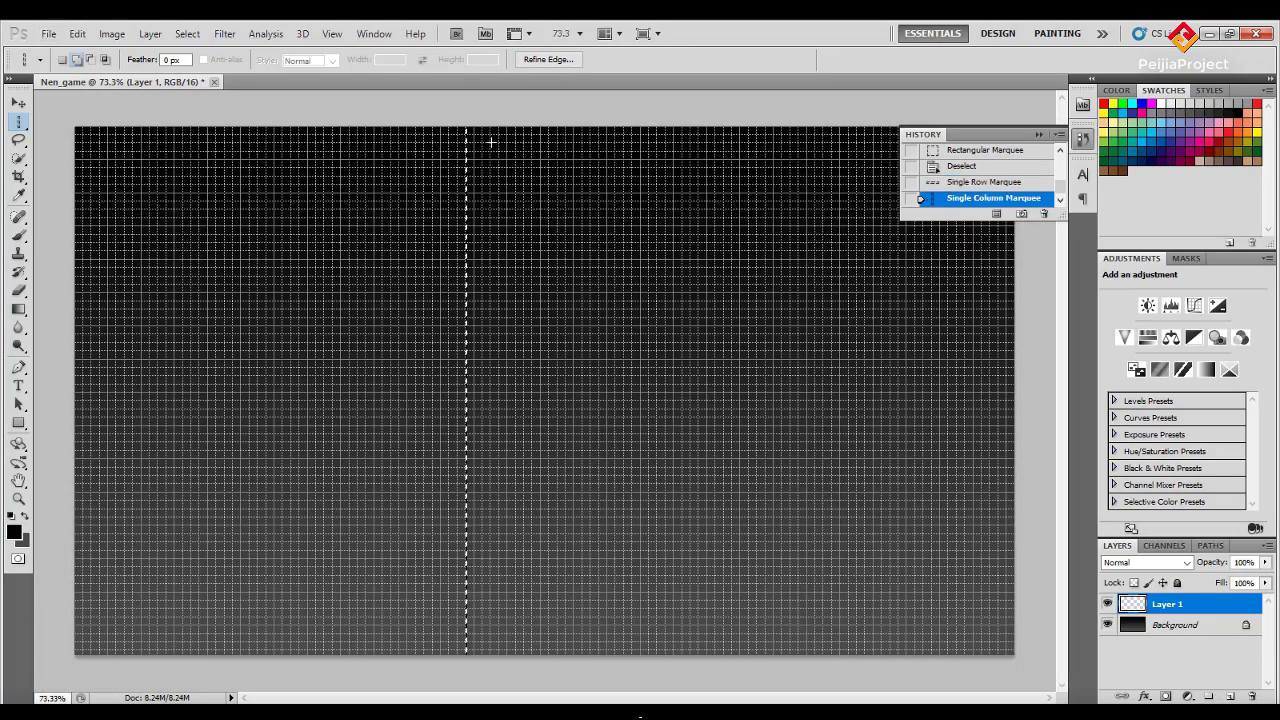
{"action": "left_click", "coordinate": [491, 140], "text": "shift"}
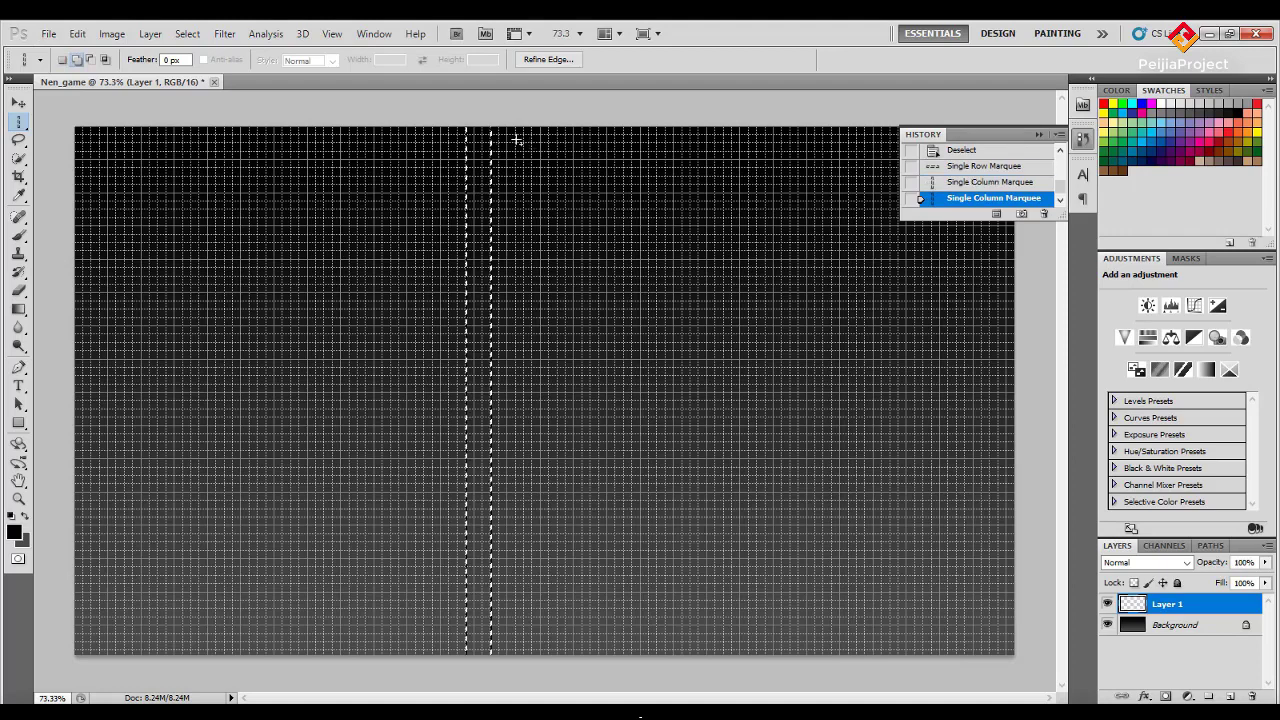
{"action": "left_click", "coordinate": [516, 140], "text": "shift"}
{"action": "left_click", "coordinate": [541, 140], "text": "shift"}
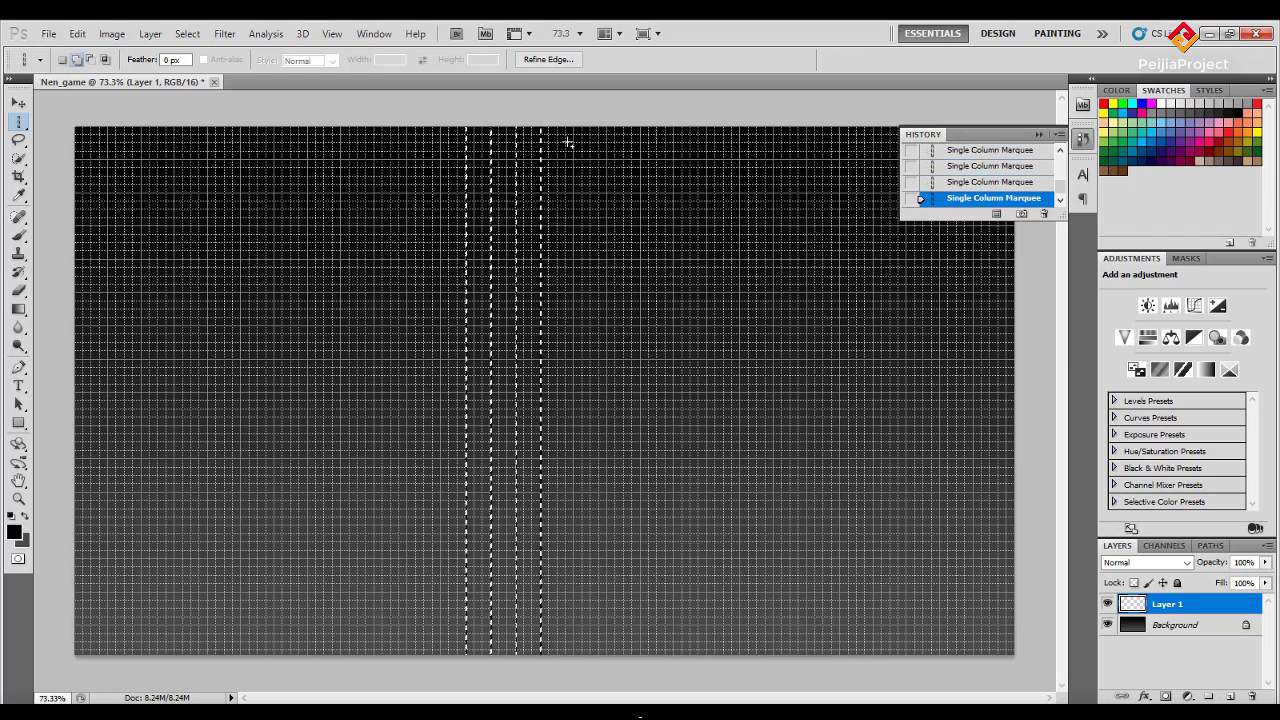
{"action": "left_click", "coordinate": [566, 140], "text": "shift"}
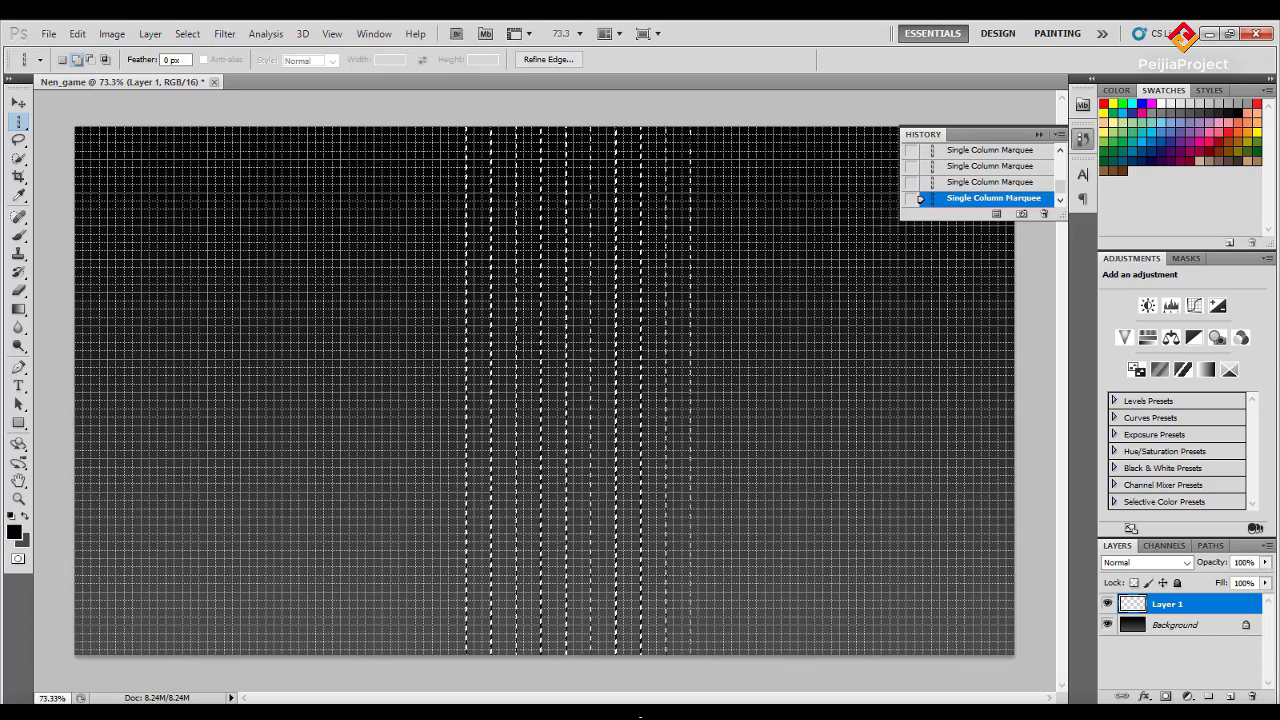
{"action": "left_click", "coordinate": [715, 205], "text": "shift"}
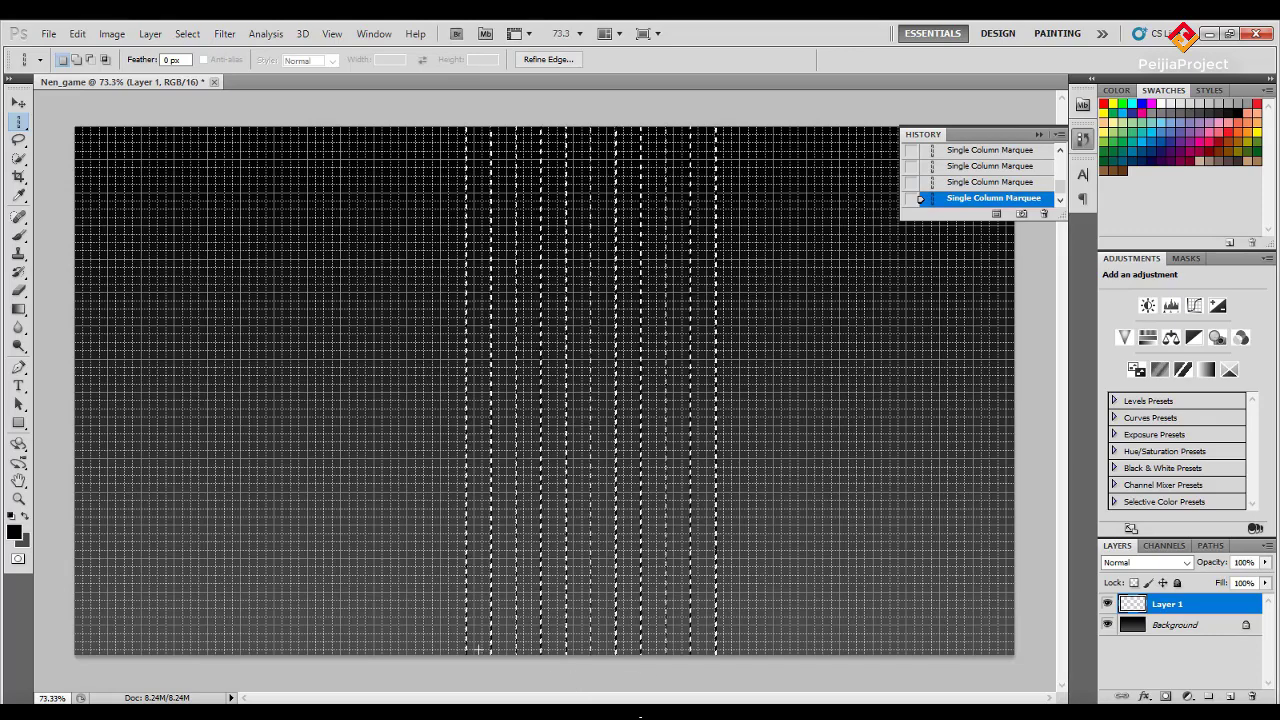
Add single-pixel row selections on five grid lines, working up from the canvas bottom.
{"action": "key", "text": "shift"}
{"action": "right_click", "coordinate": [20, 122]}
{"action": "left_click", "coordinate": [86, 149]}
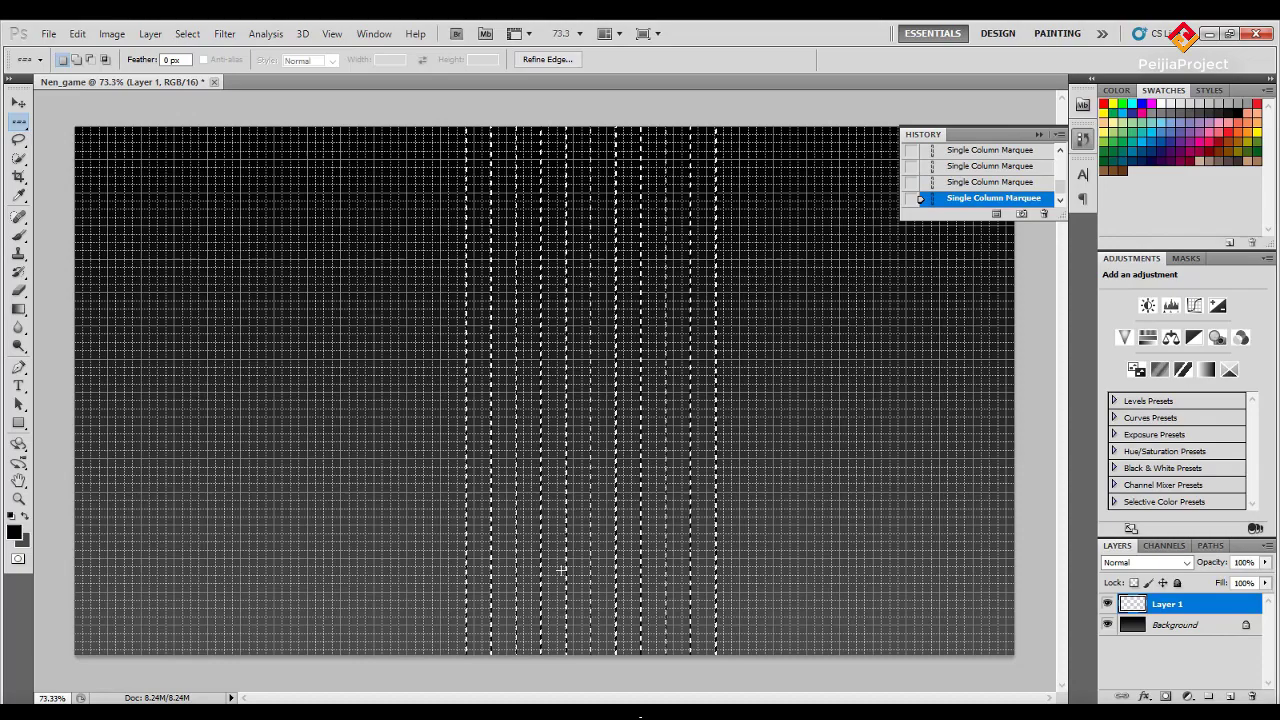
{"action": "key", "text": "shift"}
{"action": "left_click", "coordinate": [485, 633], "text": "shift"}
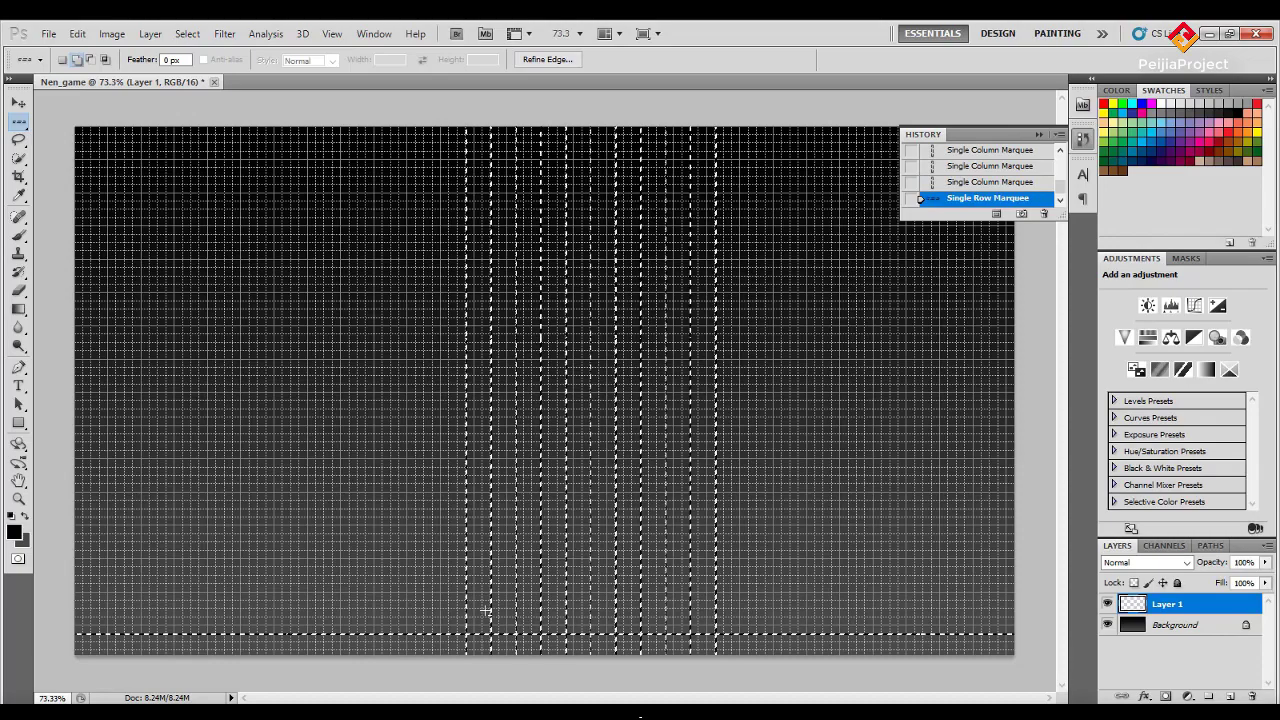
{"action": "left_click", "coordinate": [487, 608], "text": "shift"}
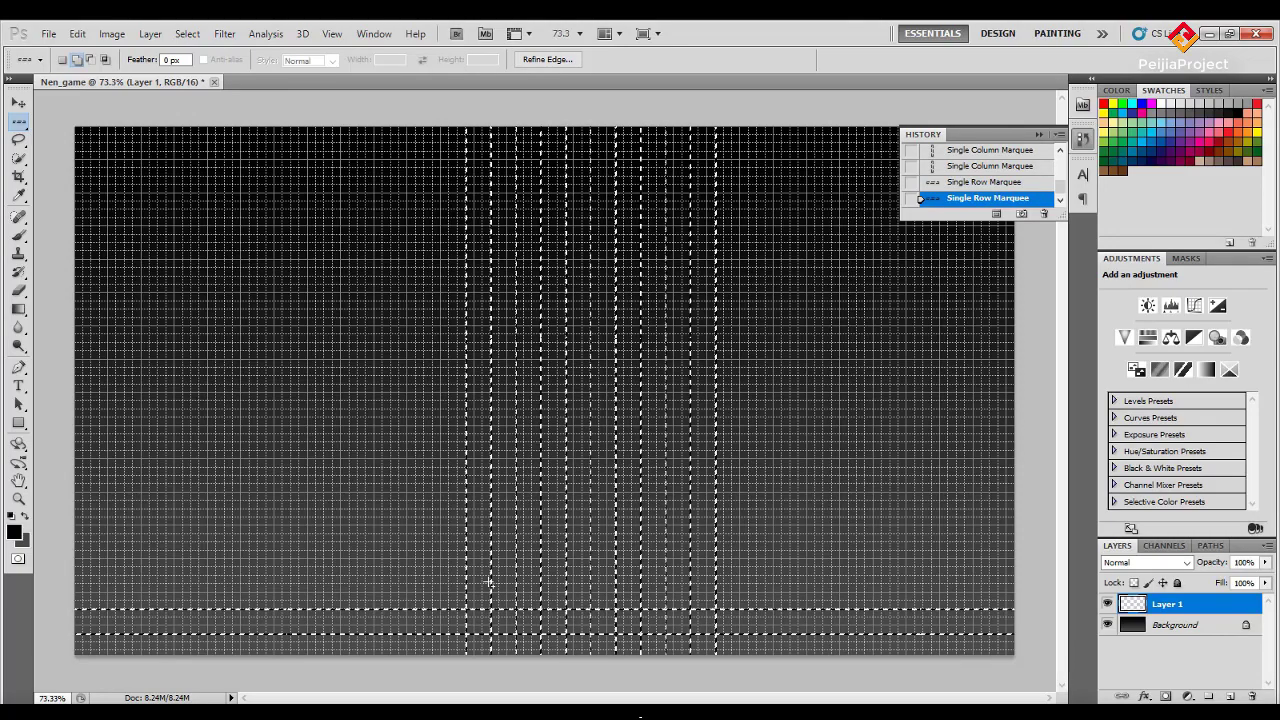
{"action": "left_click", "coordinate": [487, 583], "text": "shift"}
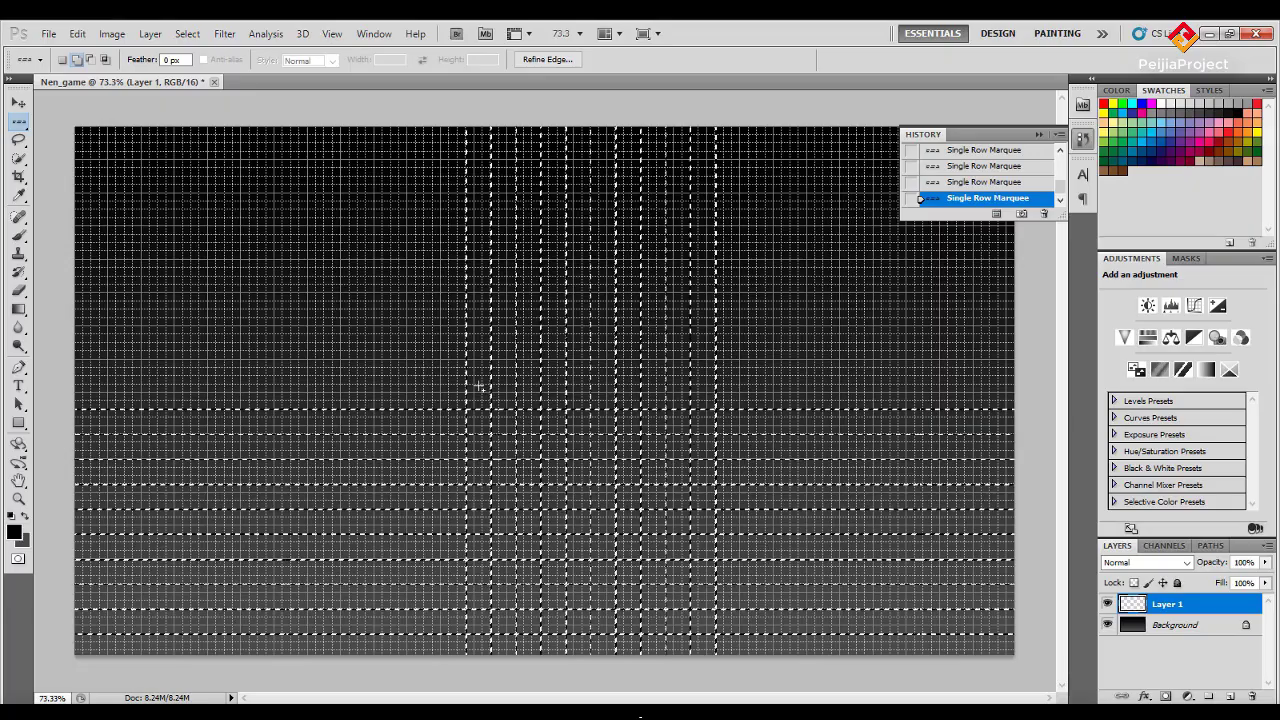
{"action": "left_click", "coordinate": [480, 384], "text": "shift"}
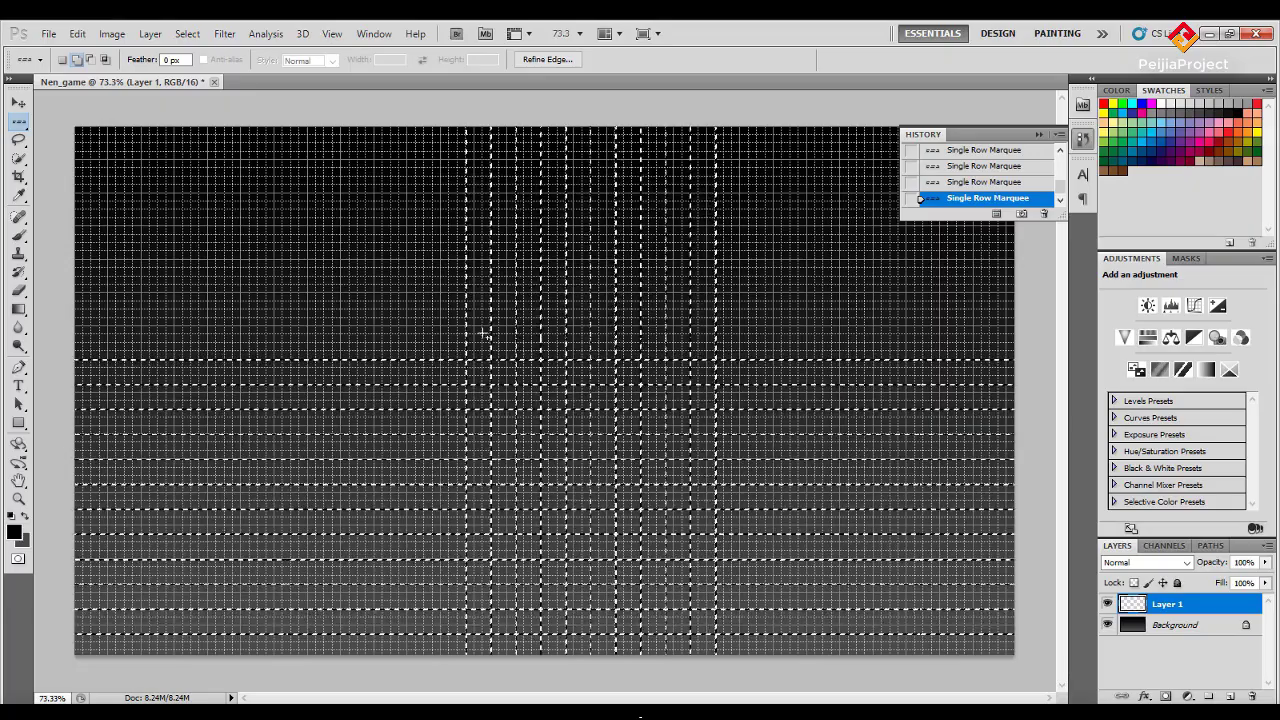
{"action": "left_click", "coordinate": [483, 334], "text": "shift"}
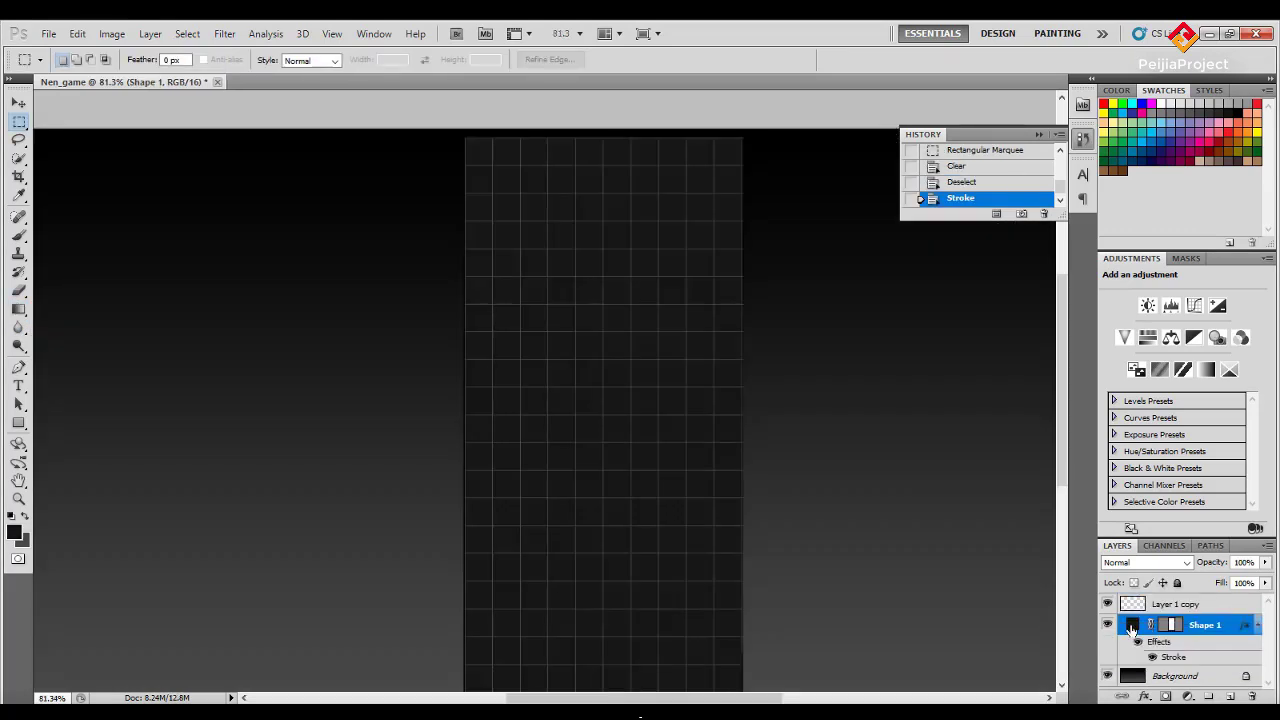
Give Shape 1 a 2 px outside stroke in gray #898686 through Layer Style.
{"action": "right_click", "coordinate": [1130, 628]}
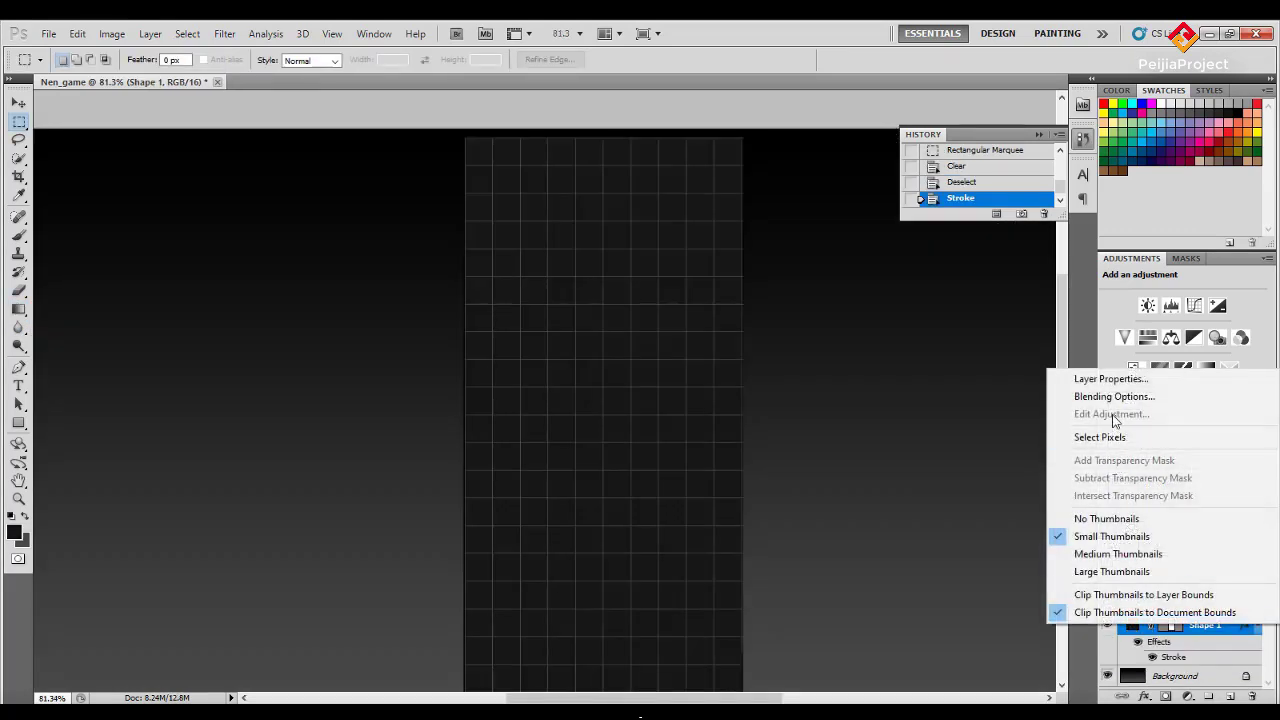
{"action": "left_click", "coordinate": [1112, 379]}
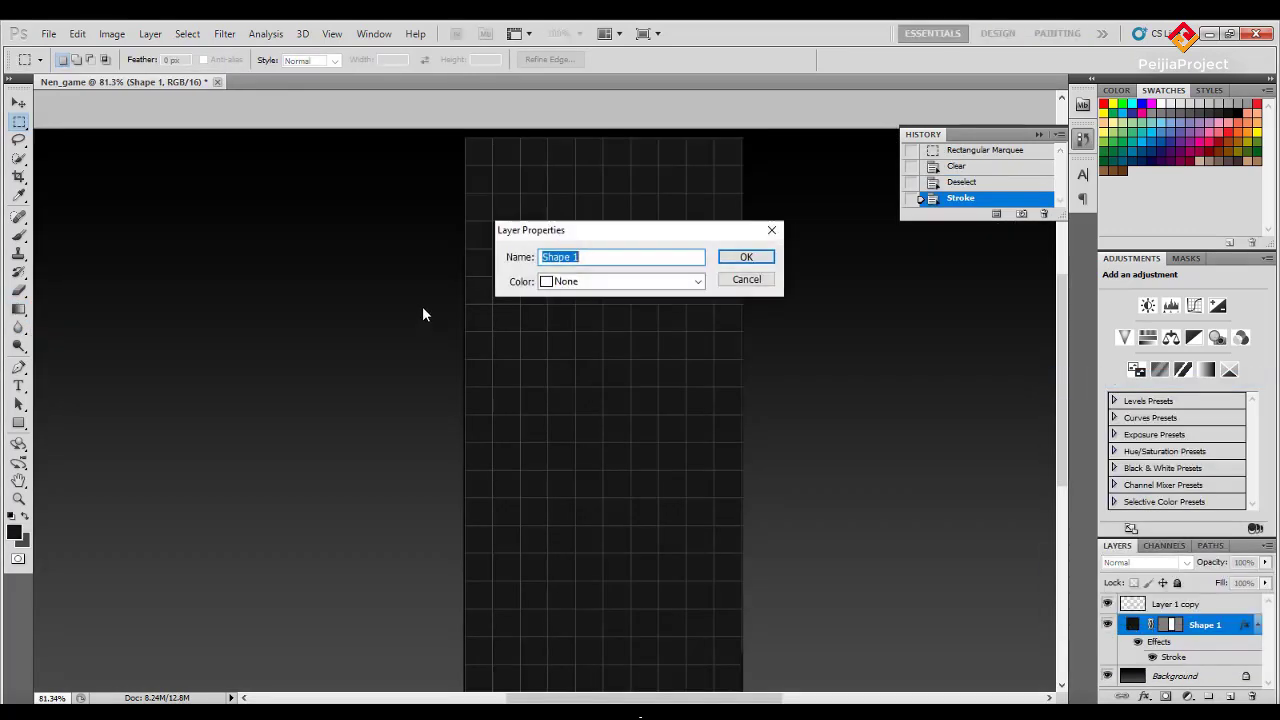
{"action": "left_click", "coordinate": [748, 279]}
{"action": "right_click", "coordinate": [1138, 628]}
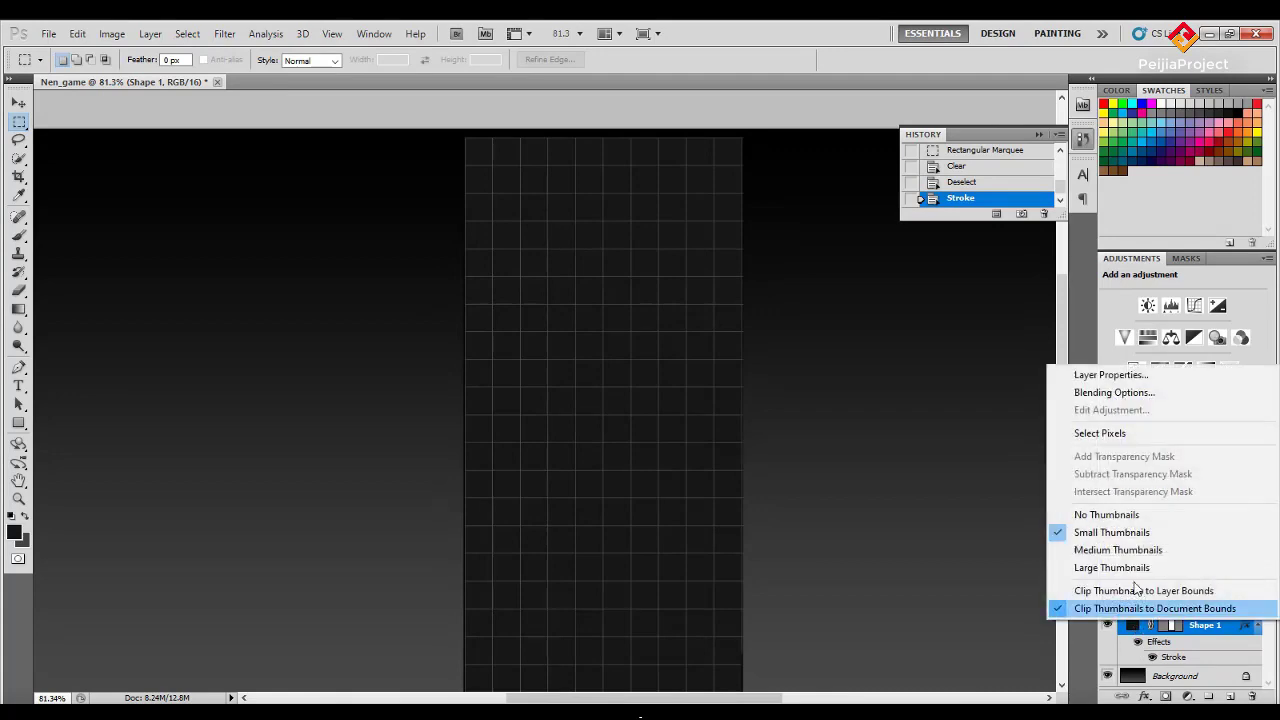
{"action": "left_click", "coordinate": [1090, 393]}
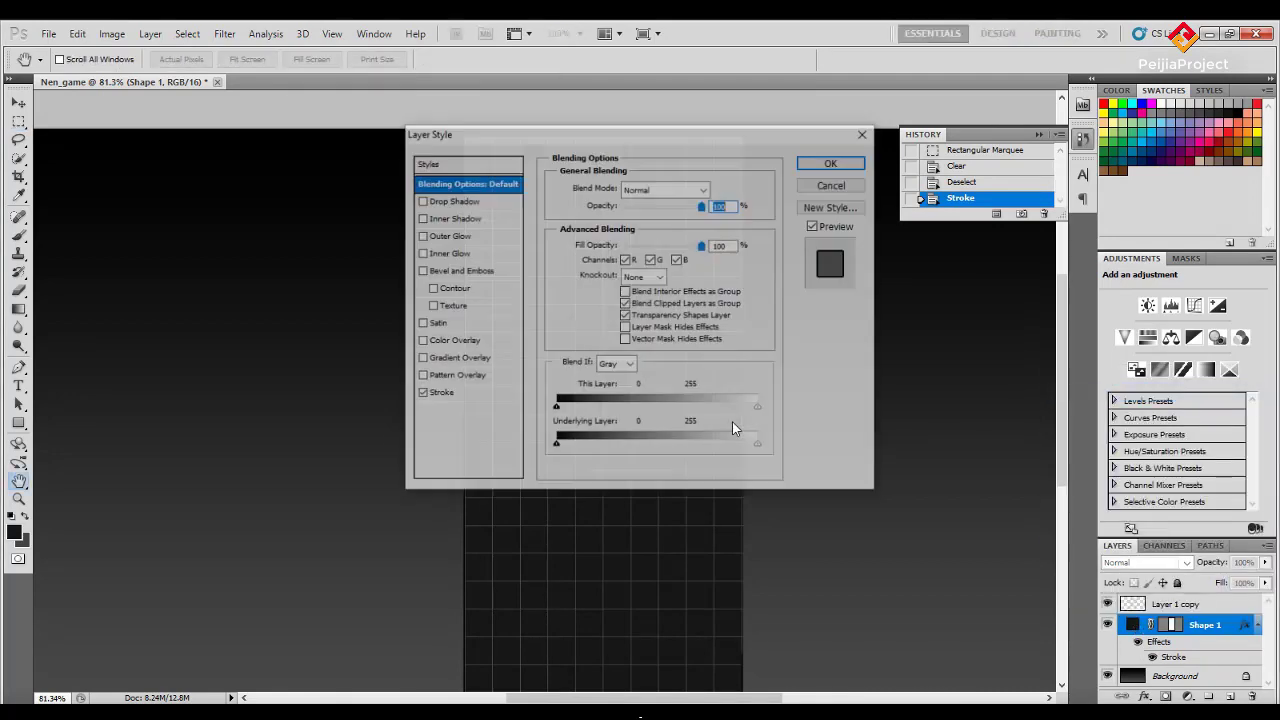
{"action": "left_click", "coordinate": [455, 394]}
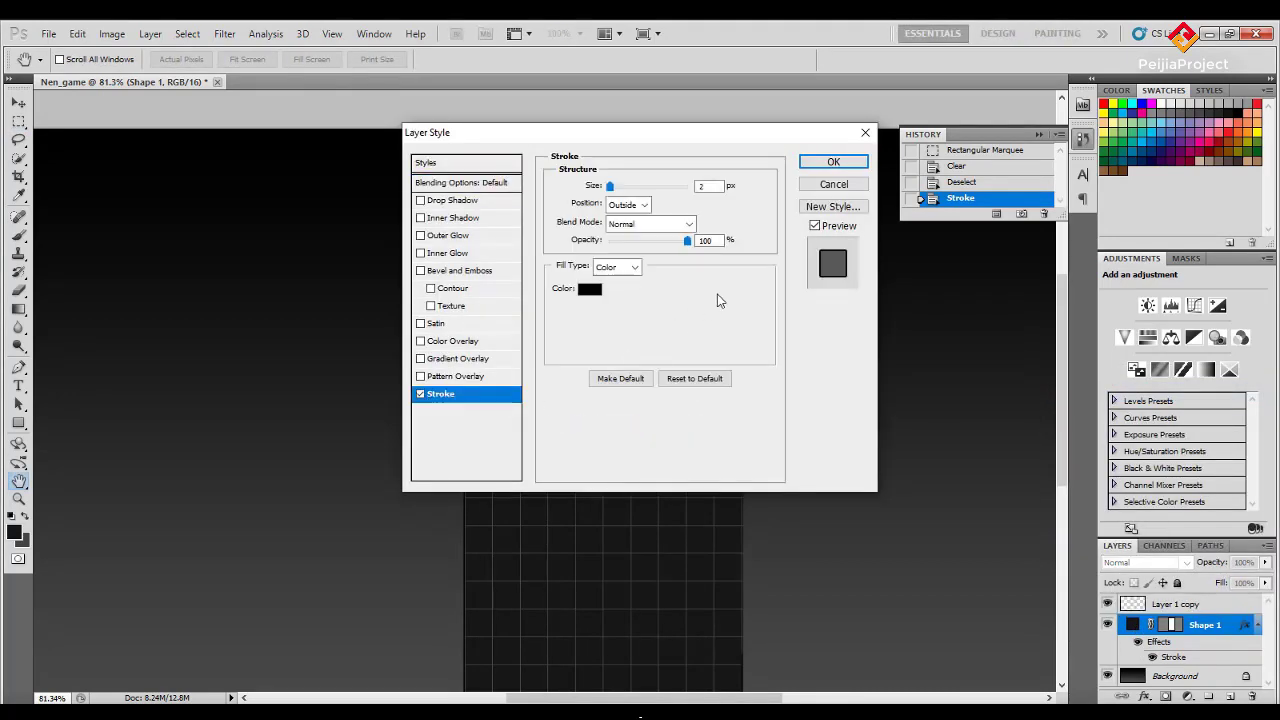
{"action": "left_click", "coordinate": [590, 289]}
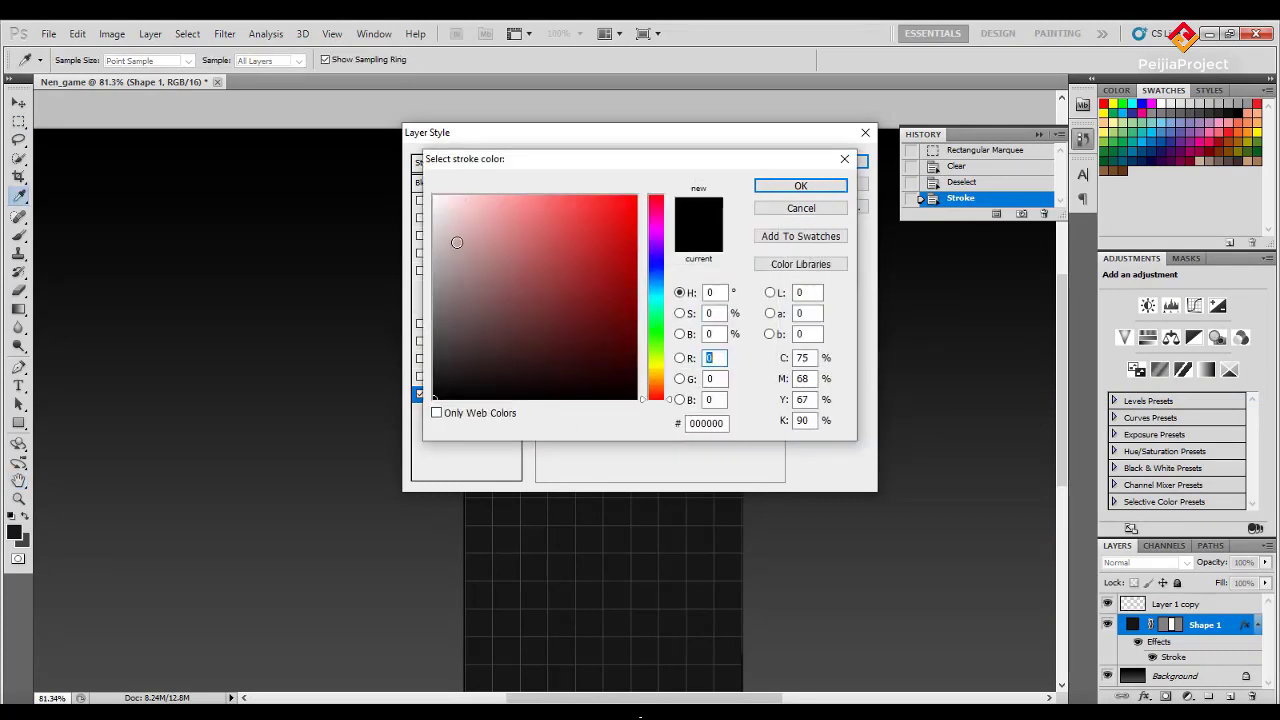
{"action": "mouse_move", "coordinate": [455, 243]}
{"action": "left_mouse_down"}
{"action": "mouse_move", "coordinate": [434, 211]}
{"action": "mouse_move", "coordinate": [437, 289]}
{"action": "left_mouse_up"}
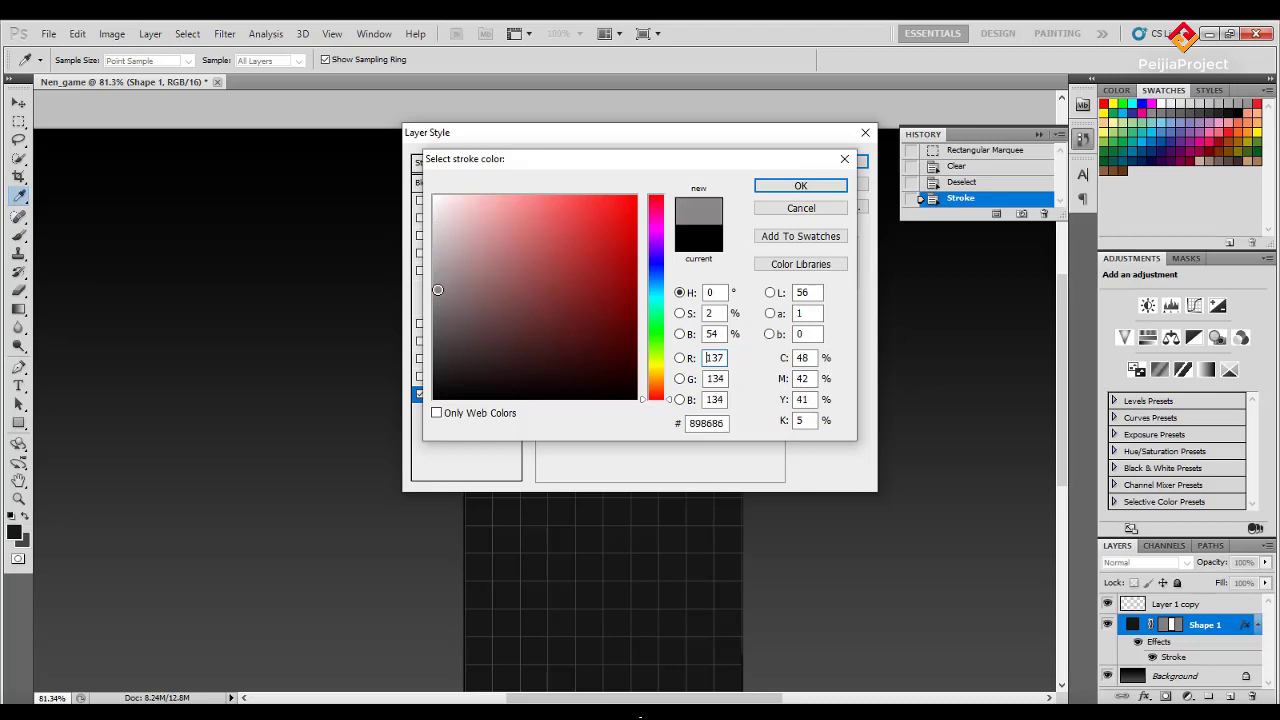
{"action": "left_click", "coordinate": [790, 186]}
{"action": "left_click", "coordinate": [833, 163]}
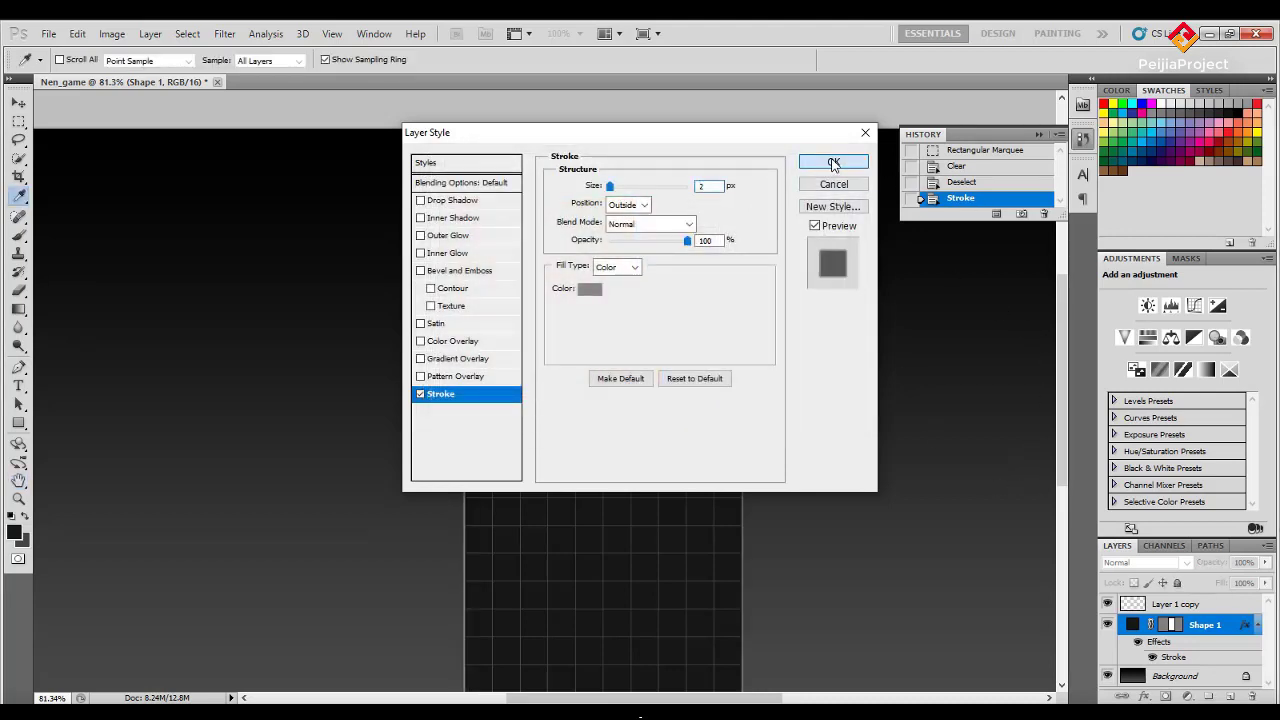
Align Layer 1 copy, Shape 1 and Background on horizontal and vertical centers.
{"action": "scroll", "coordinate": [886, 521], "scroll_direction": "down", "scroll_amount": 1}
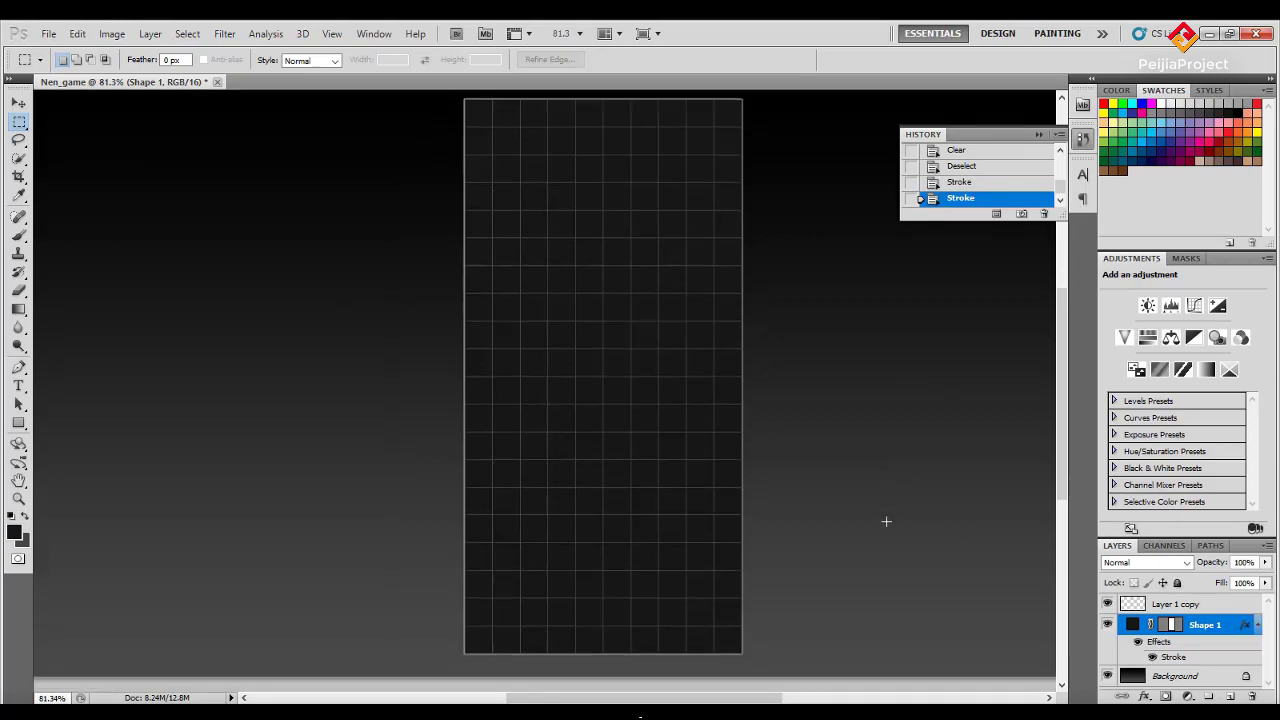
{"action": "scroll", "coordinate": [886, 521], "scroll_direction": "up", "scroll_amount": 1}
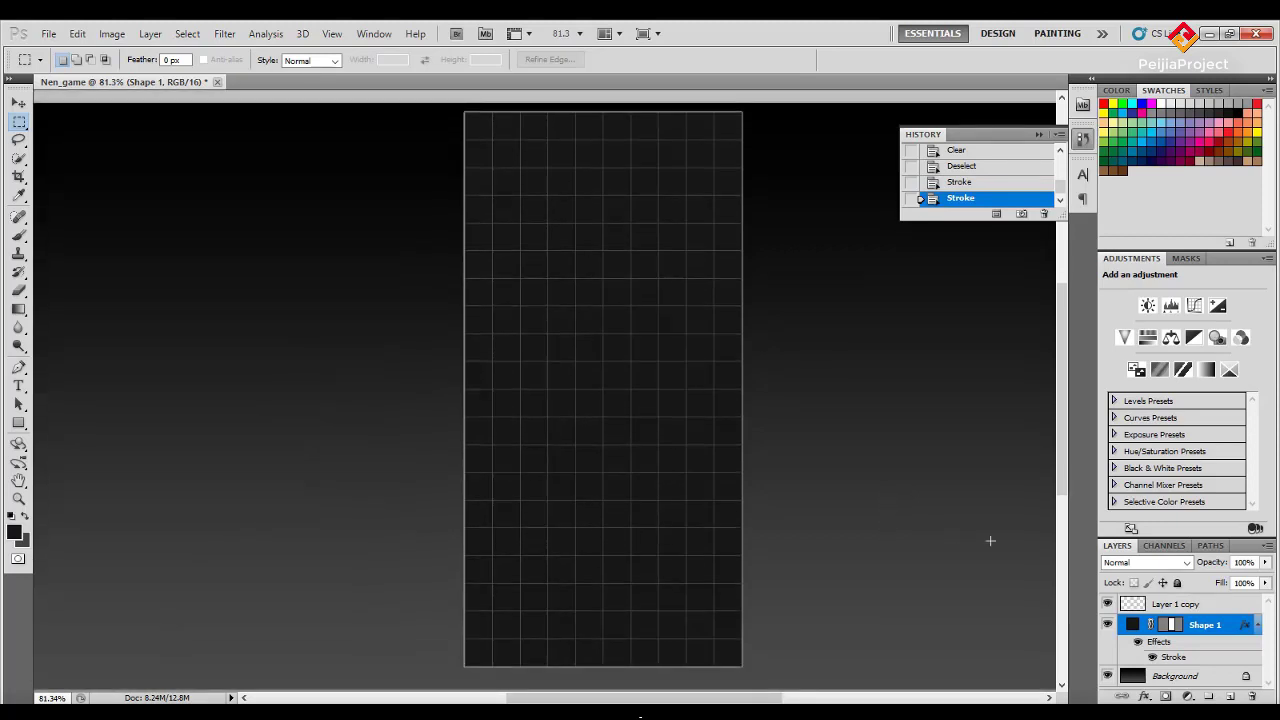
{"action": "left_click", "coordinate": [1178, 604]}
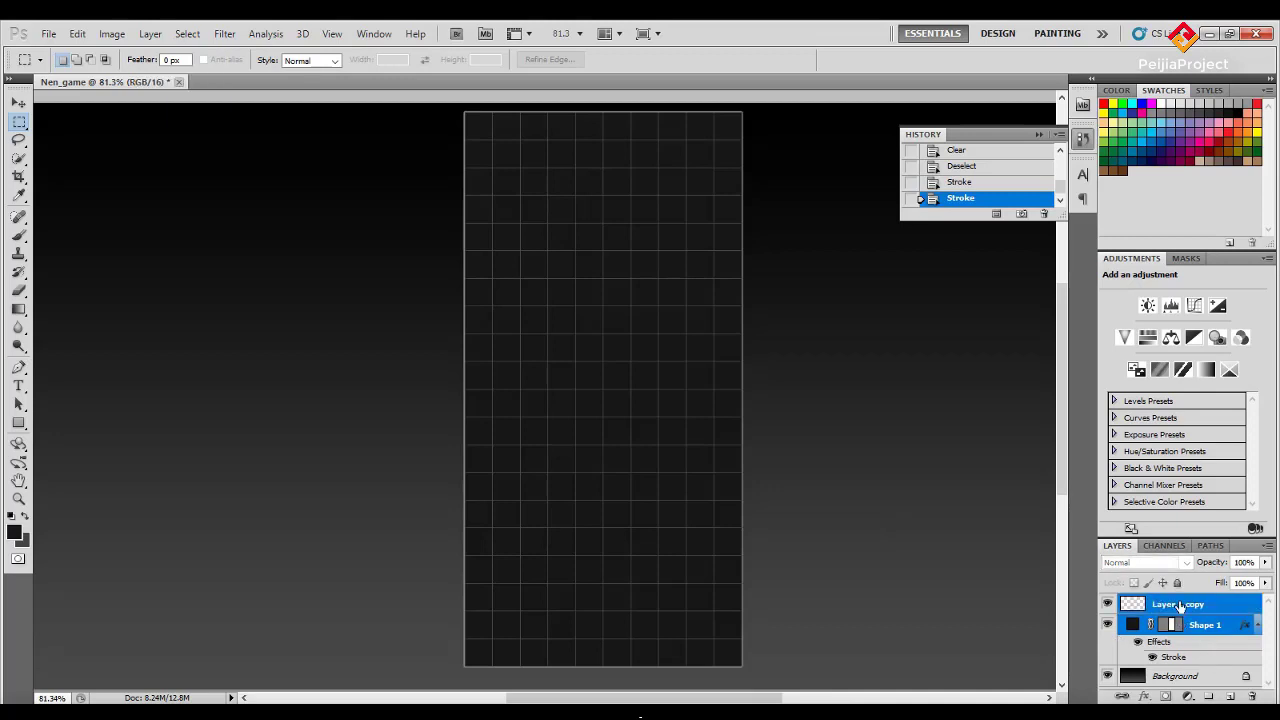
{"action": "left_click", "coordinate": [1185, 678], "text": "shift"}
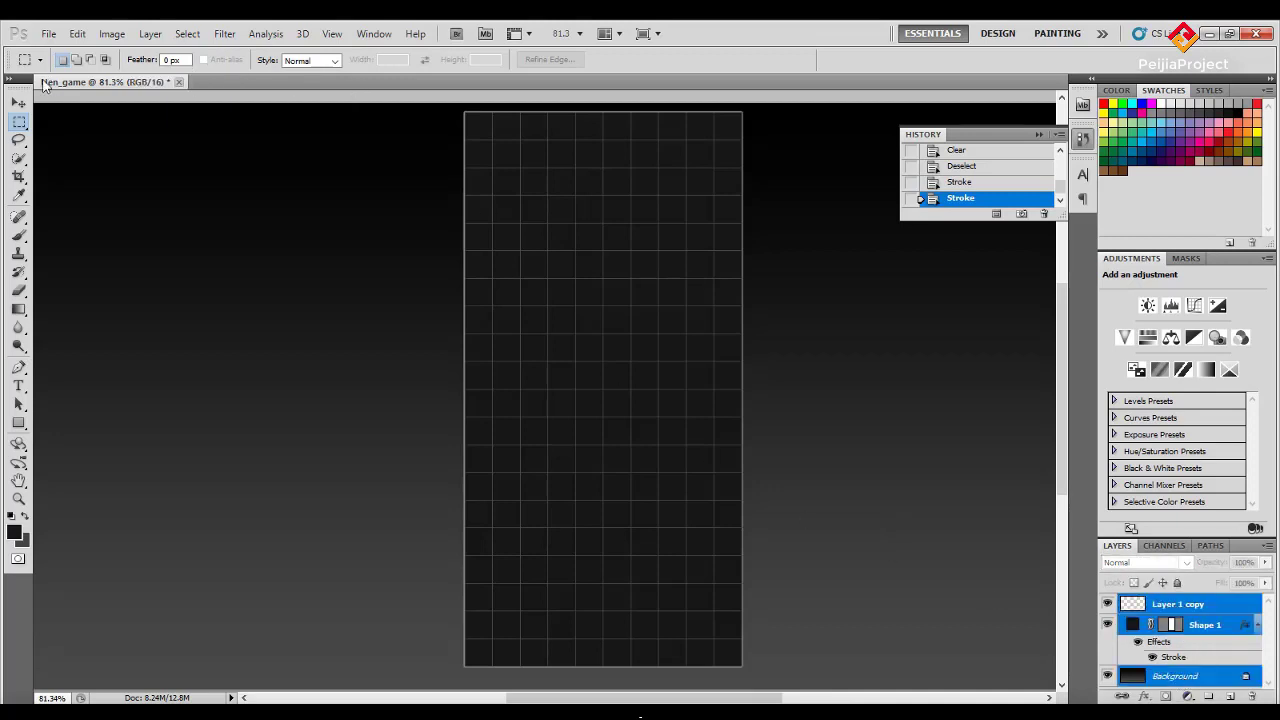
{"action": "left_click", "coordinate": [18, 103]}
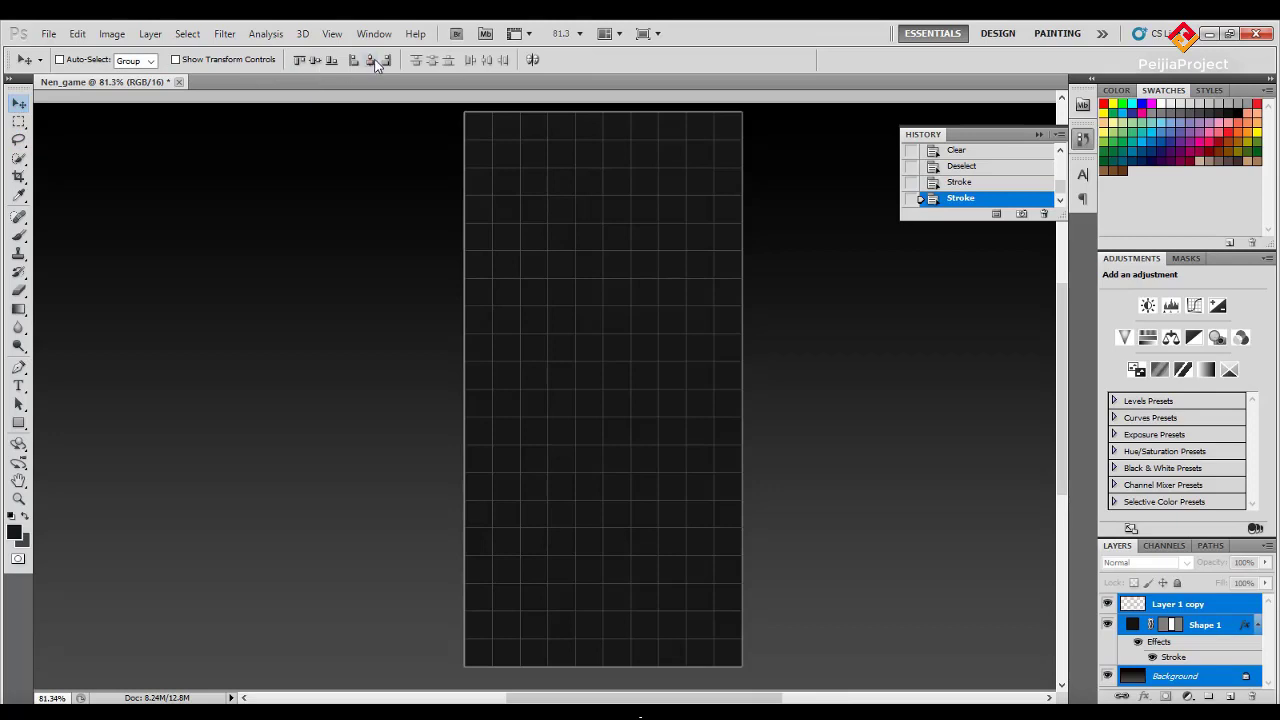
{"action": "left_click", "coordinate": [331, 61]}
{"action": "left_click", "coordinate": [316, 61]}
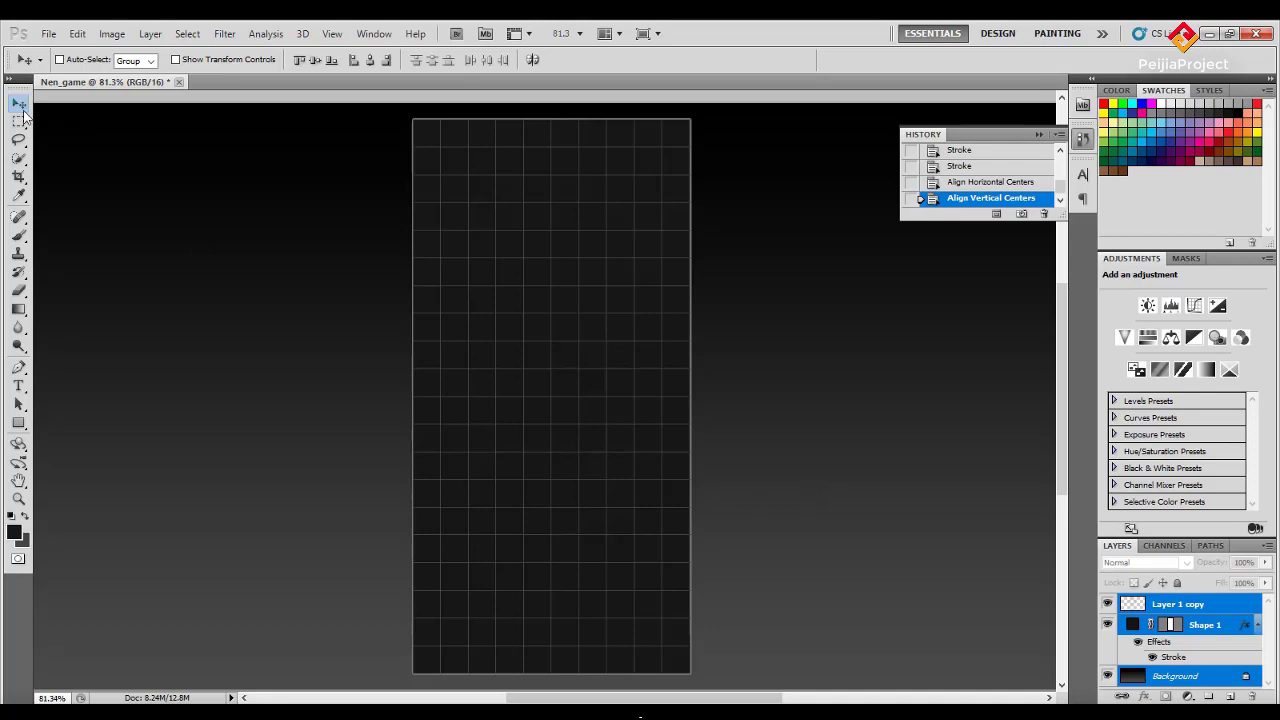
{"action": "left_click", "coordinate": [1180, 605]}
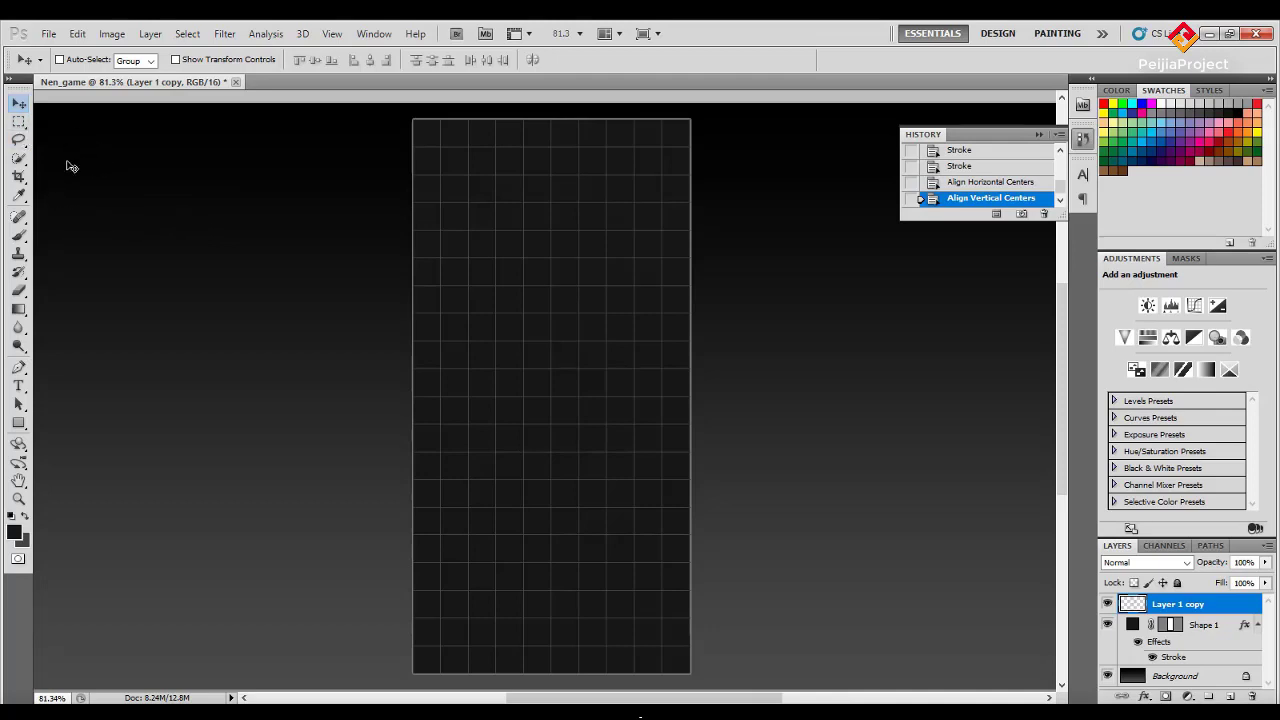
Start a new text layer near the canvas's top-left corner.
{"action": "left_click", "coordinate": [18, 386]}
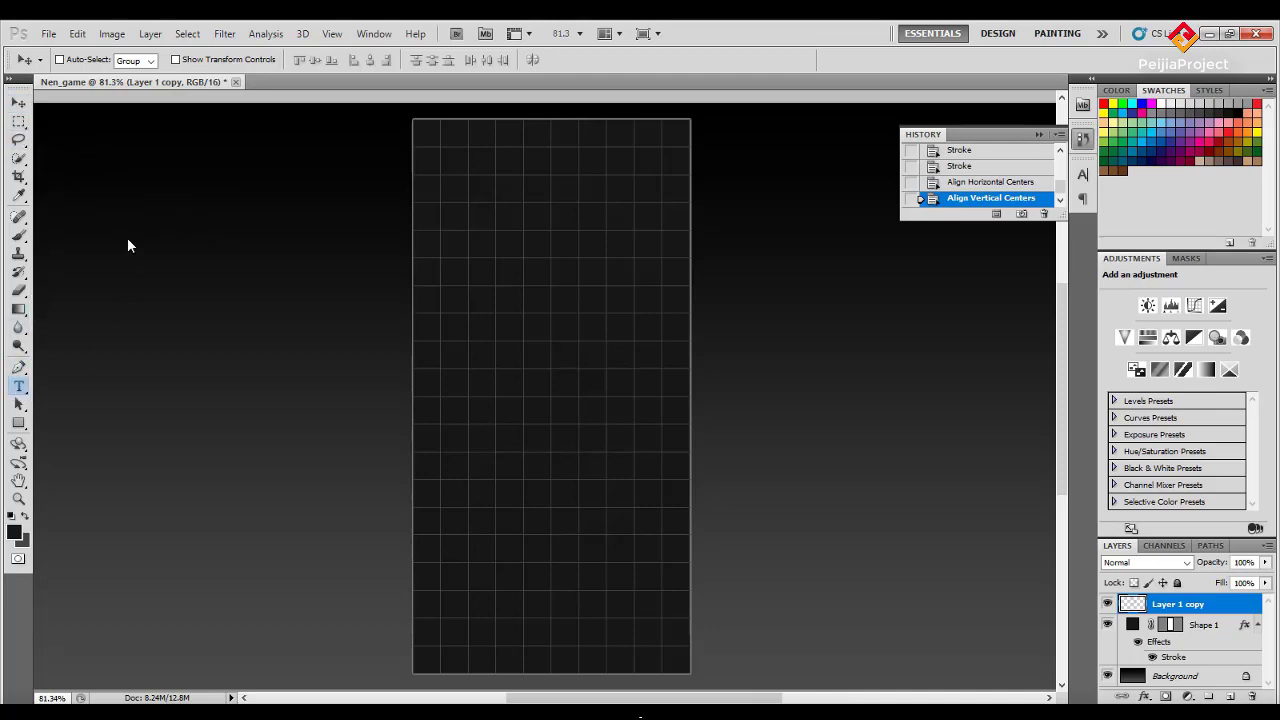
{"action": "left_click", "coordinate": [72, 179]}
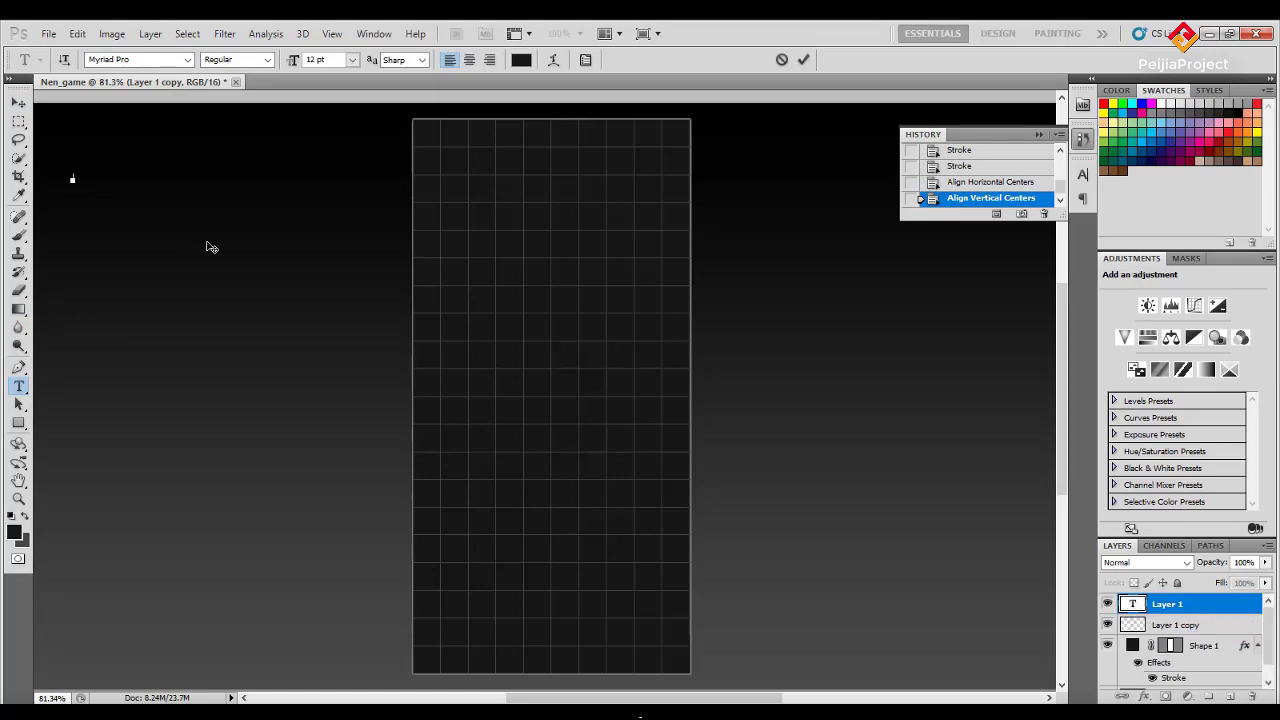
{"action": "left_click", "coordinate": [14, 532]}
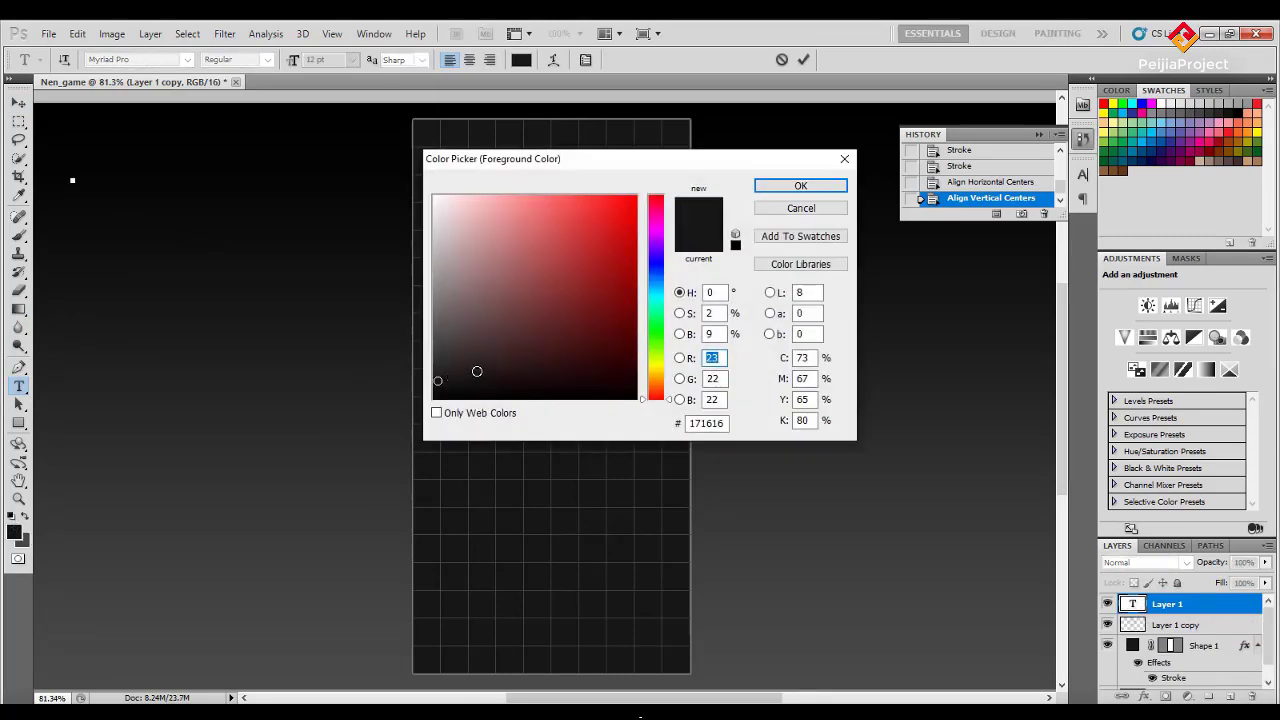
{"action": "left_click", "coordinate": [822, 209]}
Set the text colour to orange #f4951b and select all the Tetris text.
{"action": "left_click", "coordinate": [521, 59]}
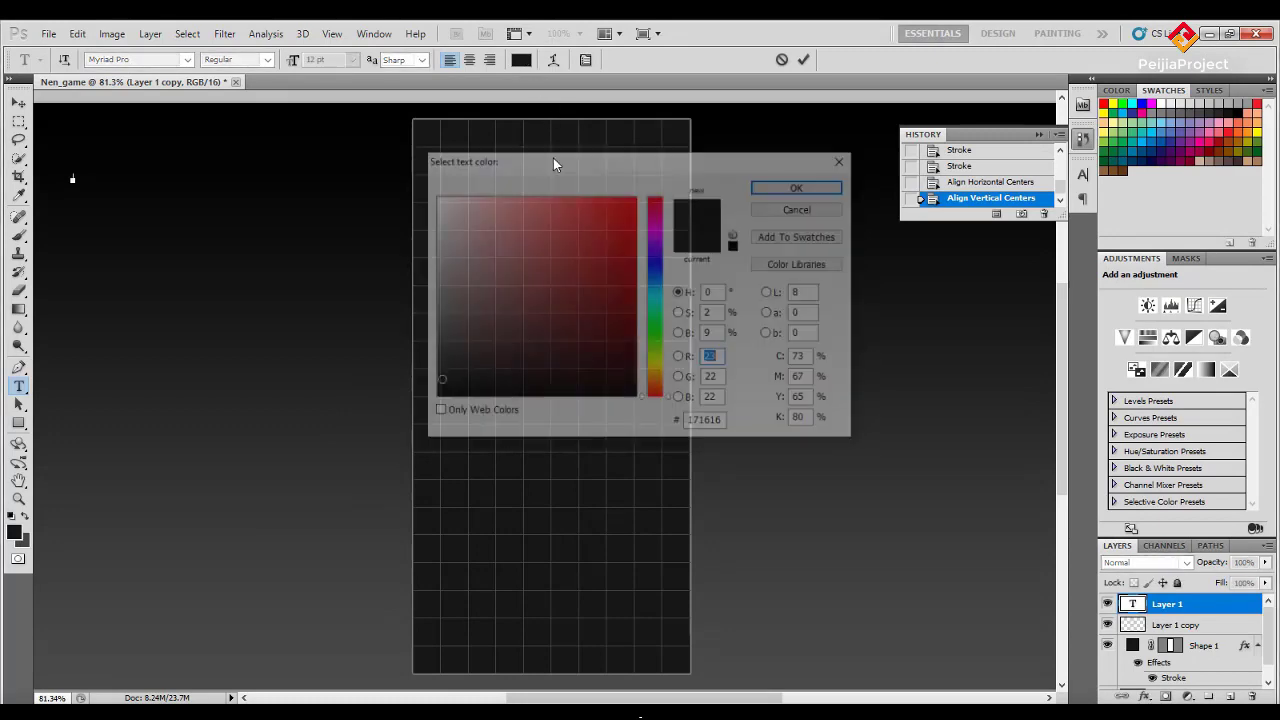
{"action": "left_click_drag", "start_coordinate": [597, 208], "coordinate": [612, 216]}
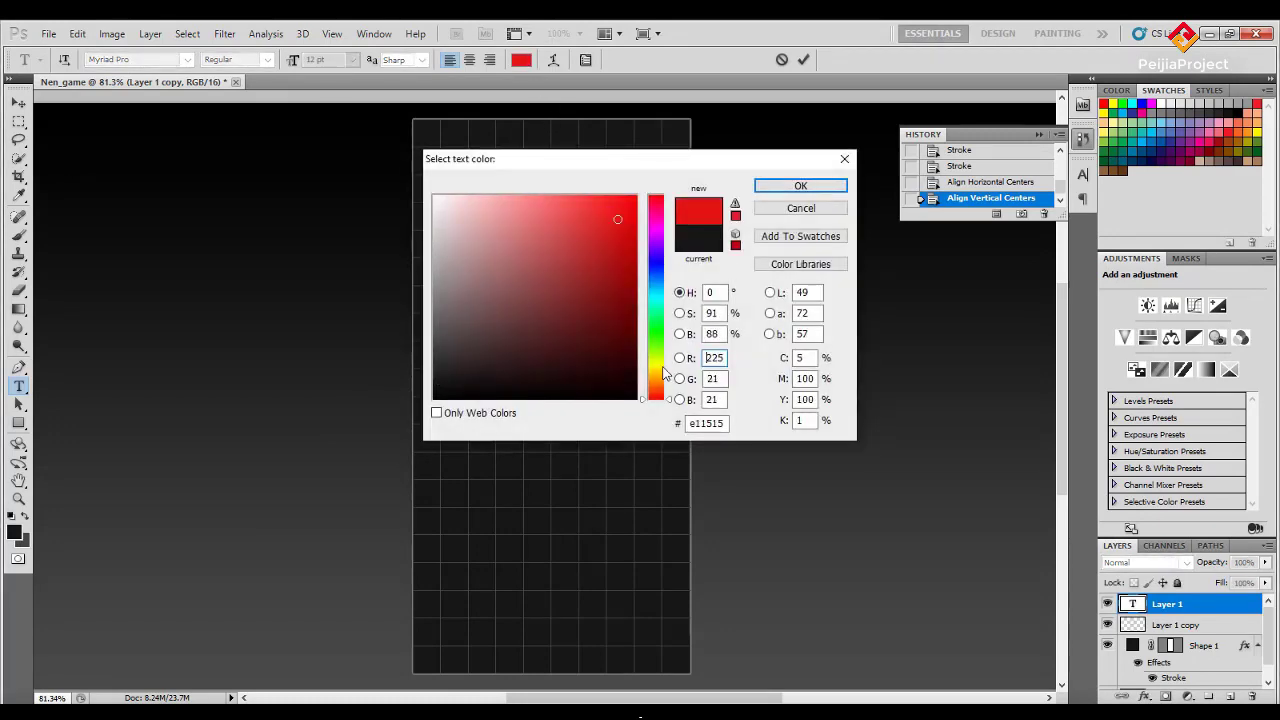
{"action": "mouse_move", "coordinate": [660, 395]}
{"action": "left_mouse_down"}
{"action": "mouse_move", "coordinate": [660, 376]}
{"action": "mouse_move", "coordinate": [660, 387]}
{"action": "left_mouse_up"}
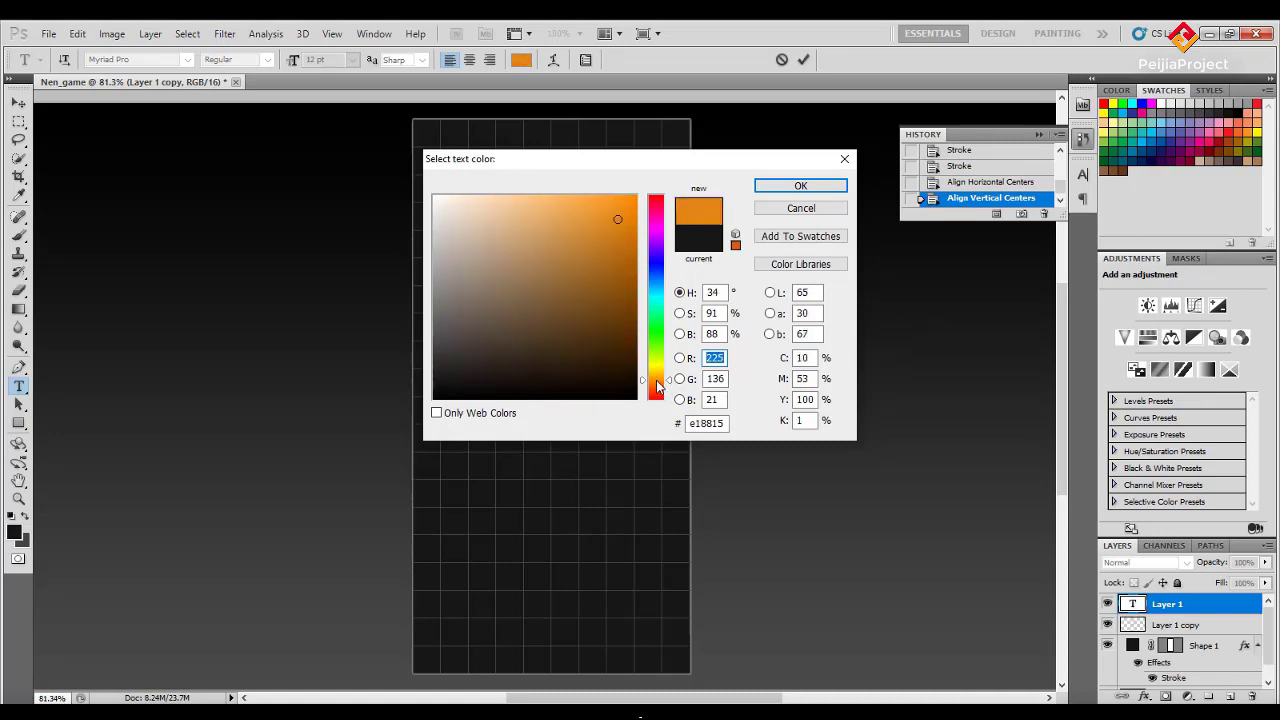
{"action": "left_click_drag", "start_coordinate": [620, 224], "coordinate": [600, 203]}
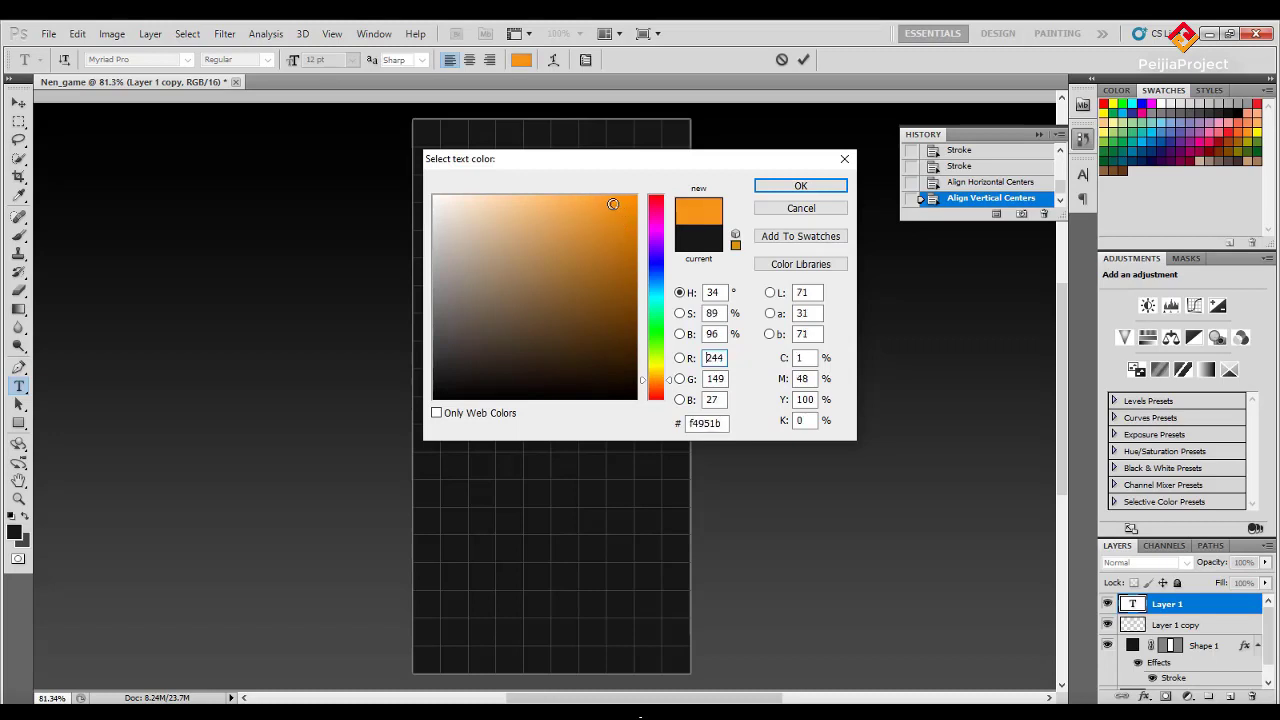
{"action": "left_click", "coordinate": [800, 187]}
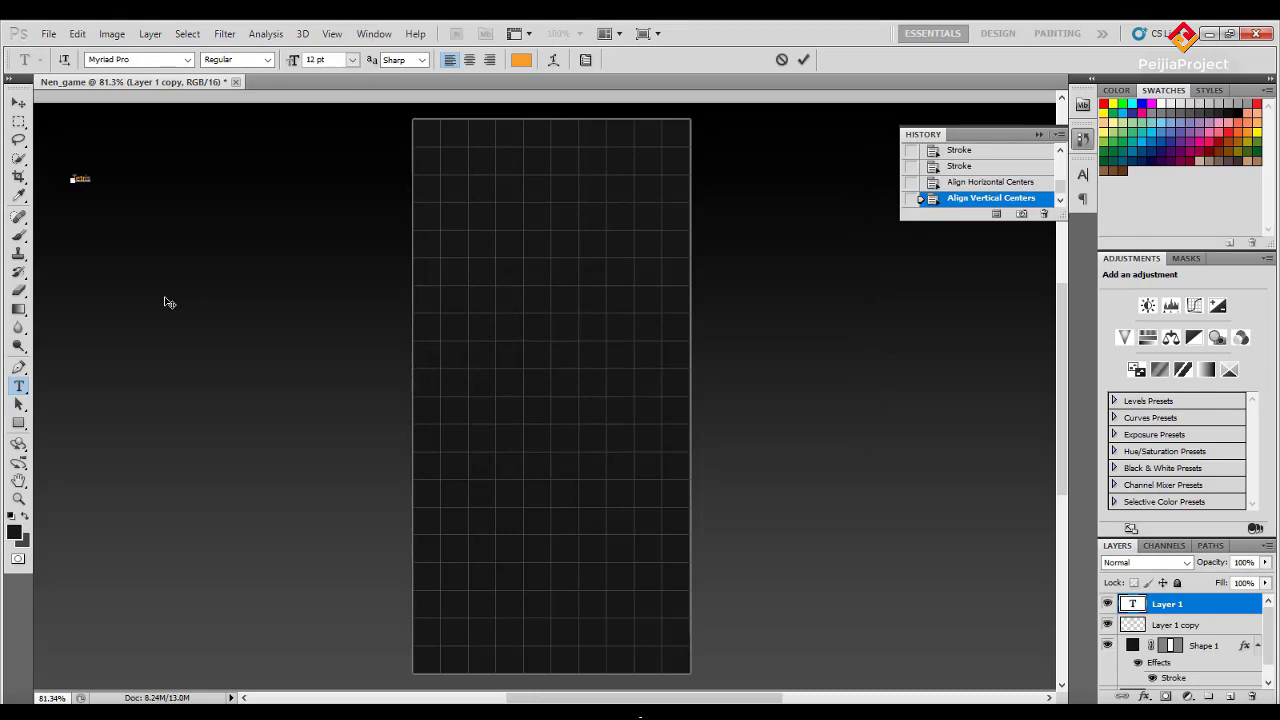
{"action": "key", "text": "ctrl+a"}
Make the Tetris title 60 pt and move it slightly right and down.
{"action": "left_click", "coordinate": [352, 60]}
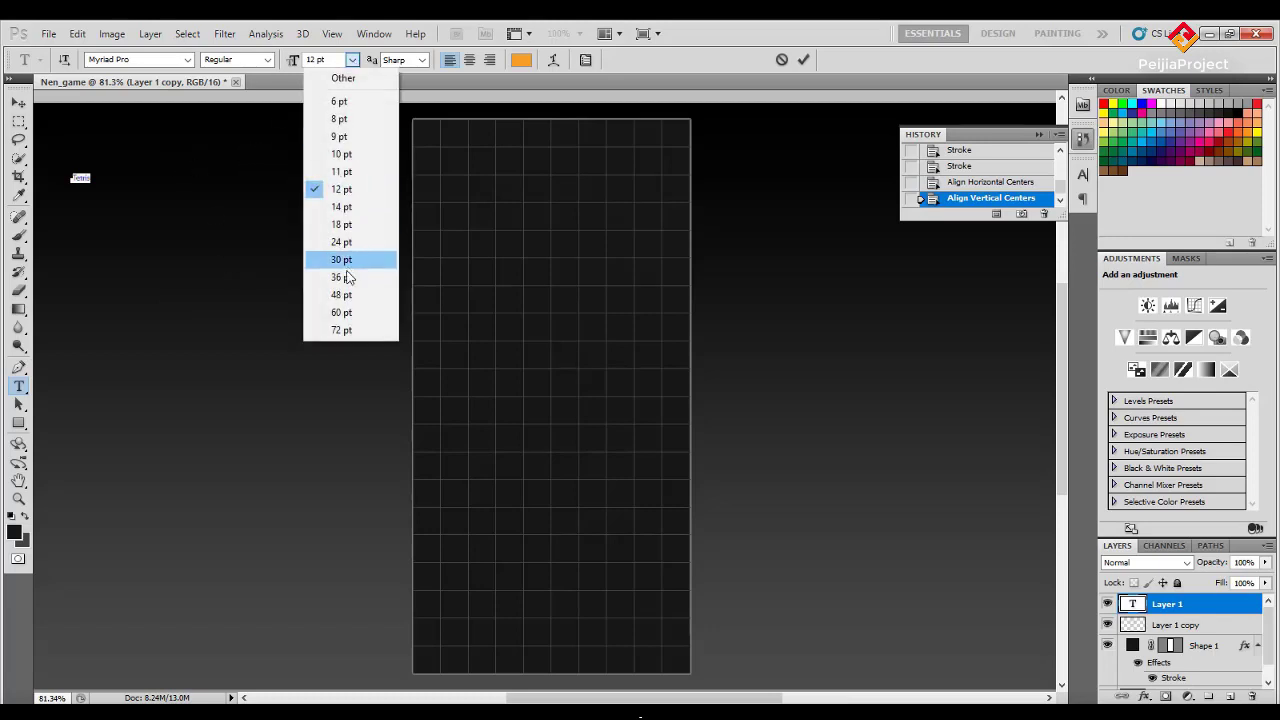
{"action": "left_click", "coordinate": [336, 313]}
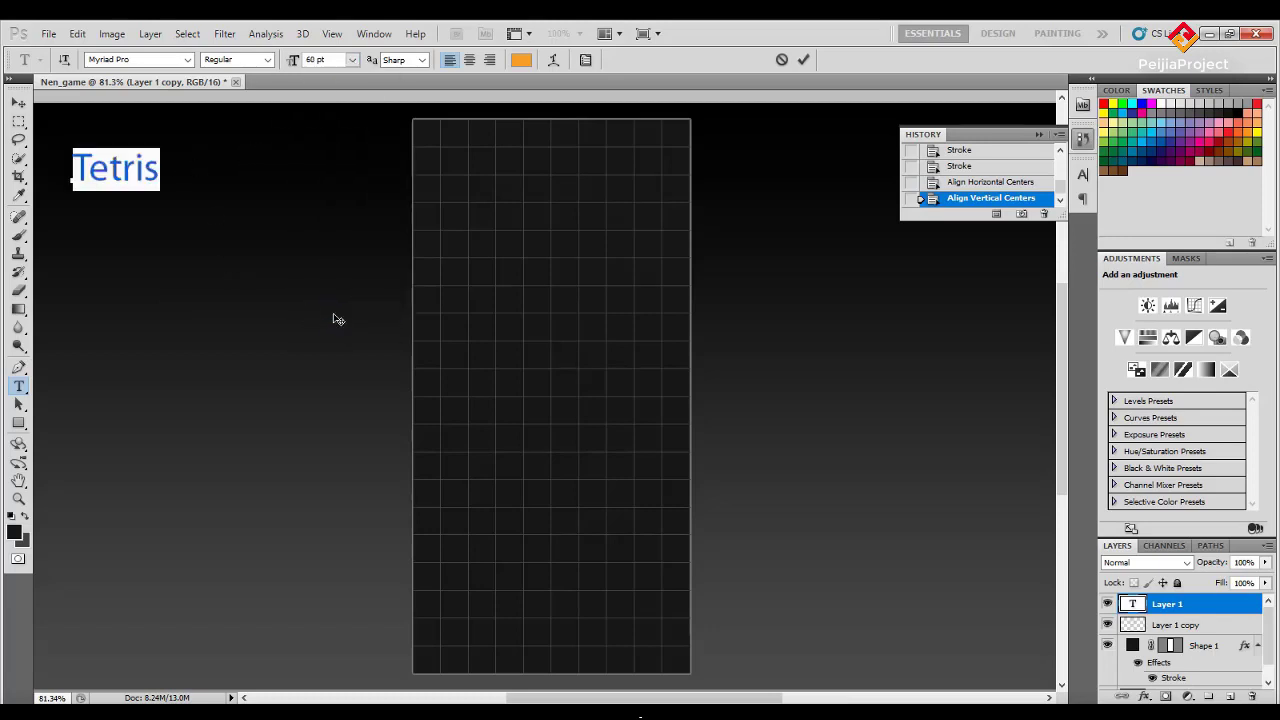
{"action": "left_click", "coordinate": [20, 104]}
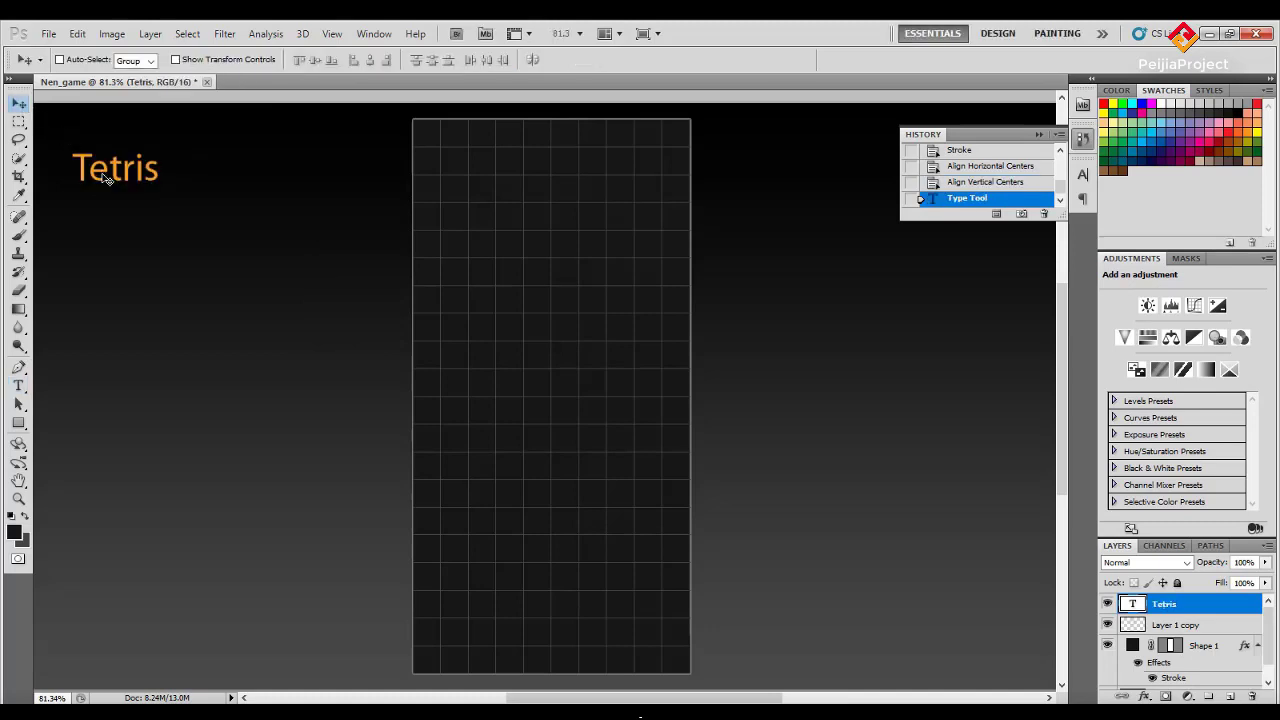
{"action": "left_click_drag", "start_coordinate": [104, 177], "coordinate": [167, 204]}
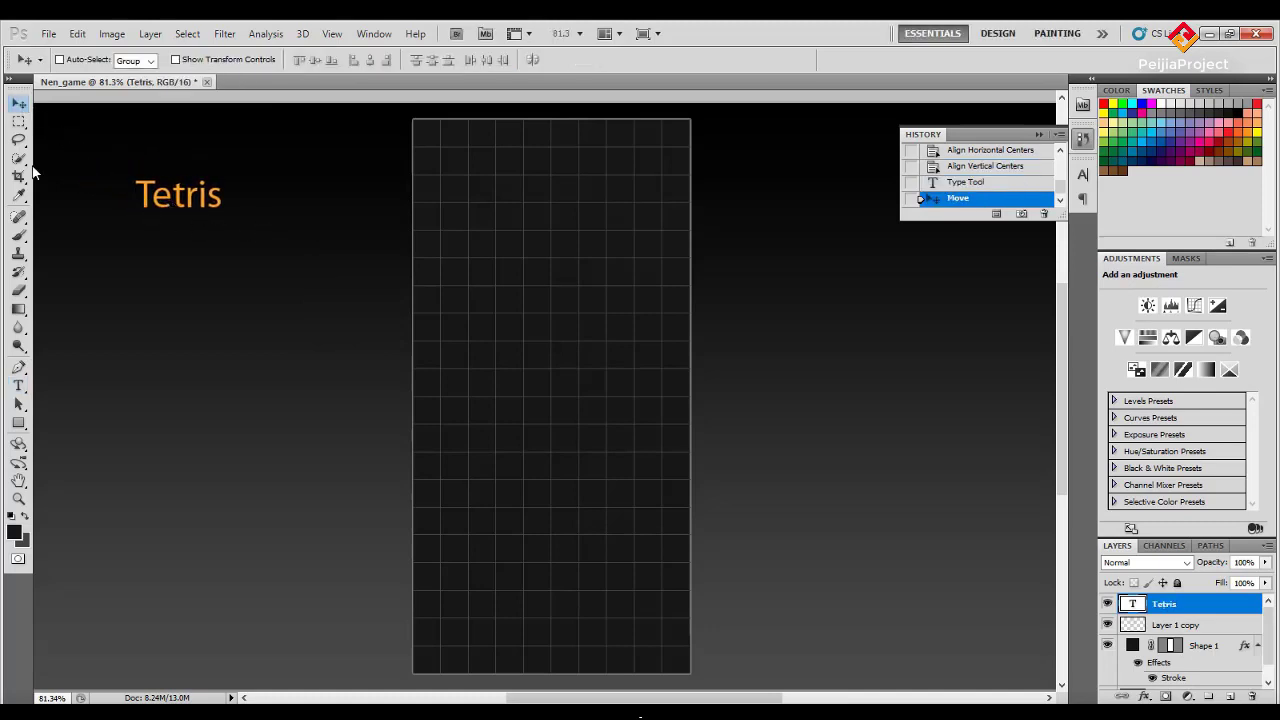
Change the Tetris title's font from Myriad Pro to Bauhaus 93.
{"action": "left_click", "coordinate": [18, 386]}
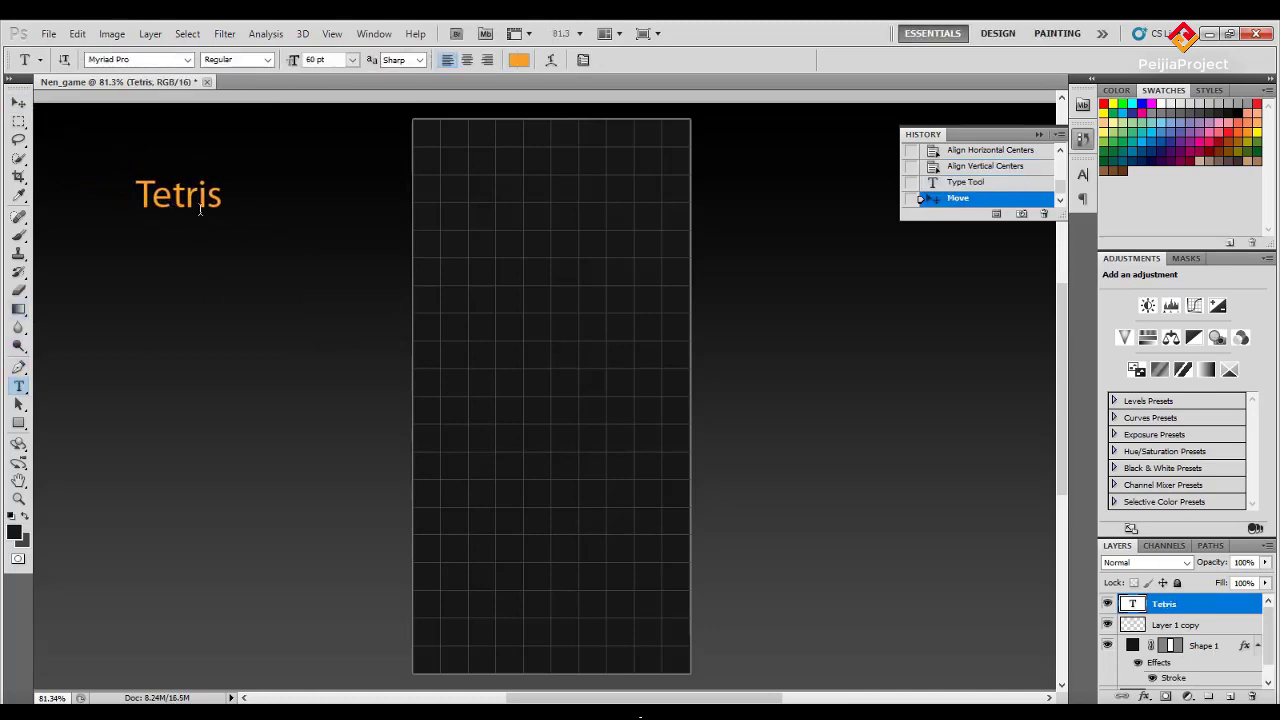
{"action": "left_click_drag", "start_coordinate": [140, 191], "coordinate": [238, 191]}
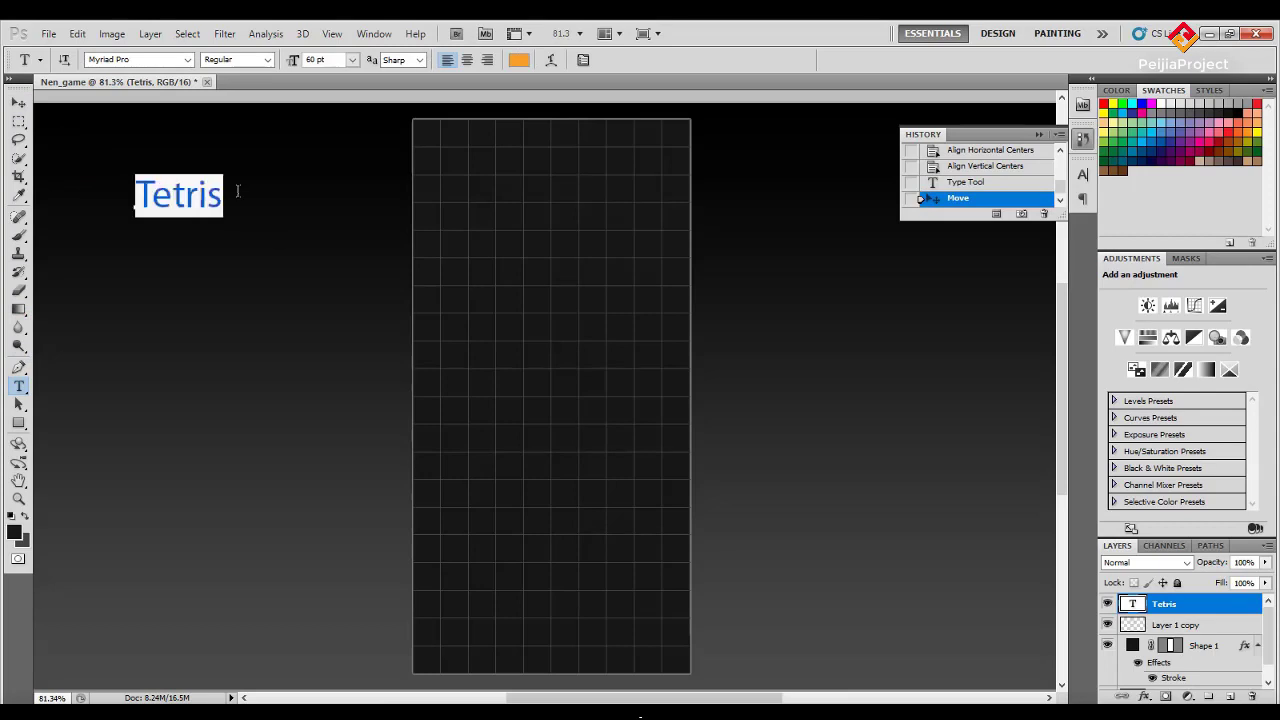
{"action": "left_click", "coordinate": [187, 59]}
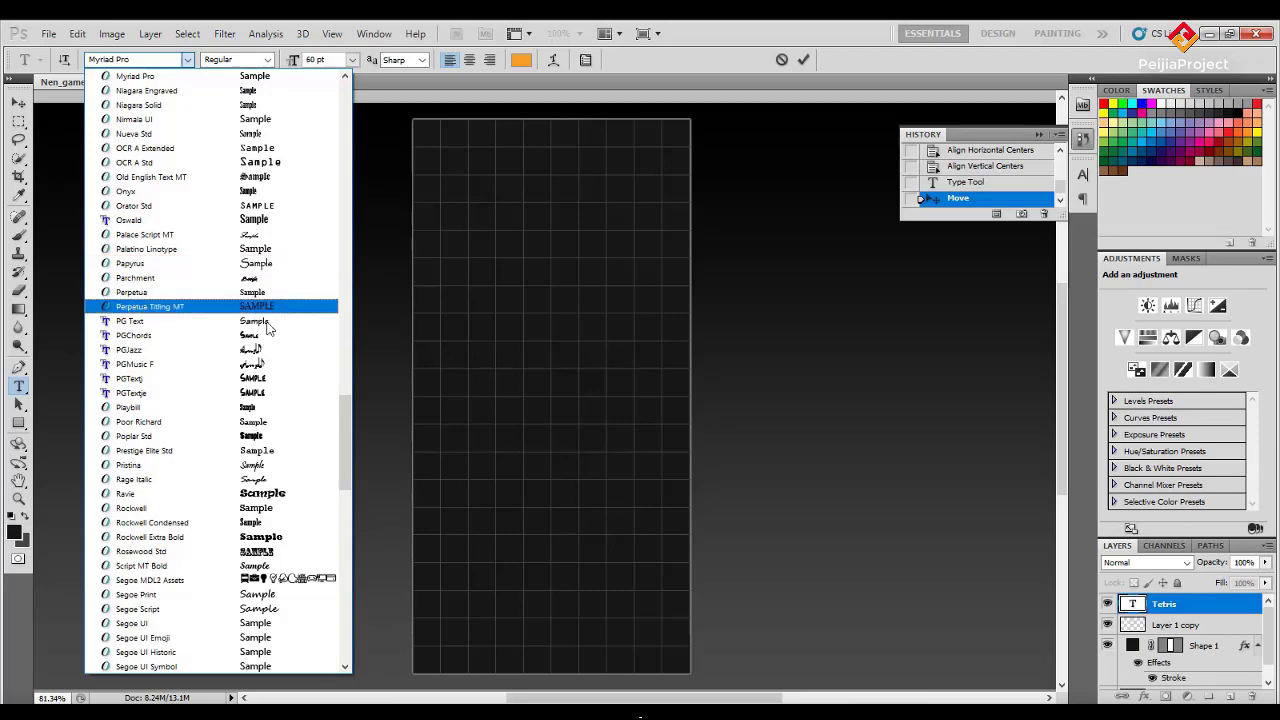
{"action": "scroll", "coordinate": [249, 334], "scroll_direction": "down", "scroll_amount": 1}
{"action": "scroll", "coordinate": [268, 372], "scroll_direction": "down", "scroll_amount": 2}
{"action": "scroll", "coordinate": [268, 372], "scroll_direction": "up", "scroll_amount": 2}
{"action": "scroll", "coordinate": [268, 372], "scroll_direction": "up", "scroll_amount": 4}
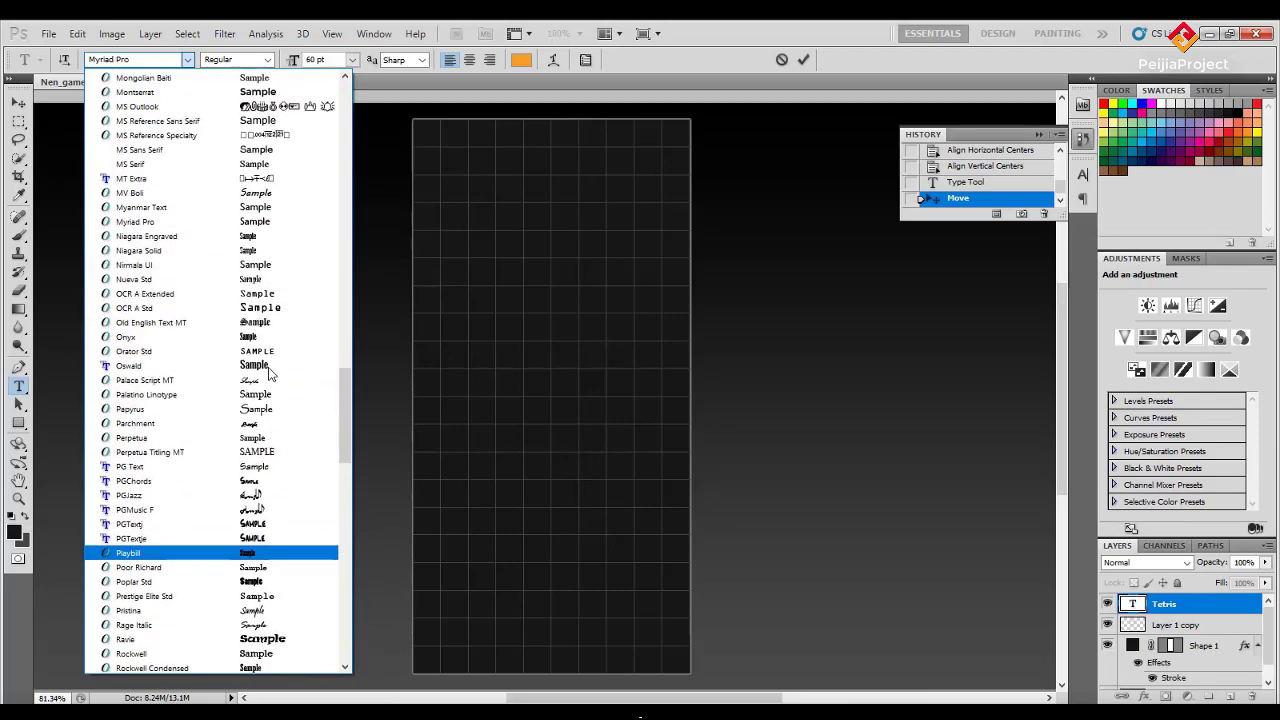
{"action": "scroll", "coordinate": [268, 372], "scroll_direction": "up", "scroll_amount": 4}
{"action": "scroll", "coordinate": [268, 372], "scroll_direction": "up", "scroll_amount": 6}
{"action": "scroll", "coordinate": [268, 372], "scroll_direction": "up", "scroll_amount": 9}
{"action": "scroll", "coordinate": [268, 372], "scroll_direction": "up", "scroll_amount": 9}
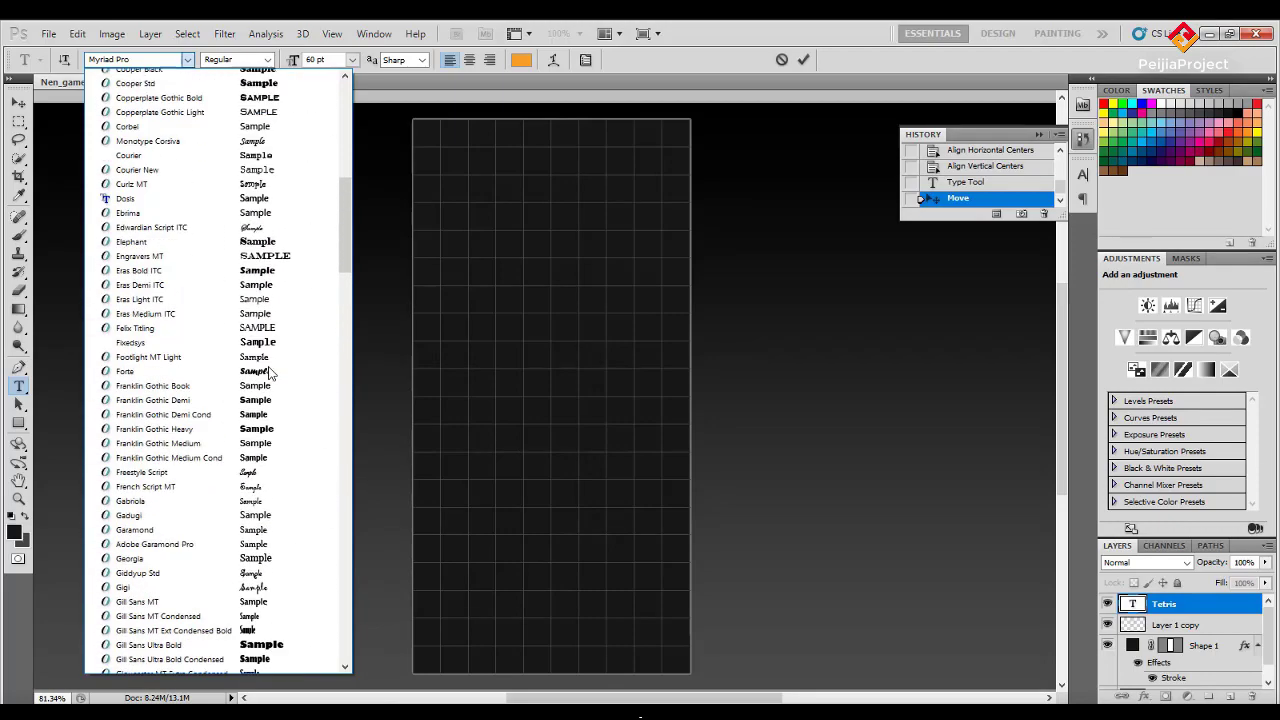
{"action": "scroll", "coordinate": [268, 372], "scroll_direction": "up", "scroll_amount": 8}
{"action": "scroll", "coordinate": [268, 372], "scroll_direction": "up", "scroll_amount": 3}
{"action": "scroll", "coordinate": [268, 372], "scroll_direction": "up", "scroll_amount": 2}
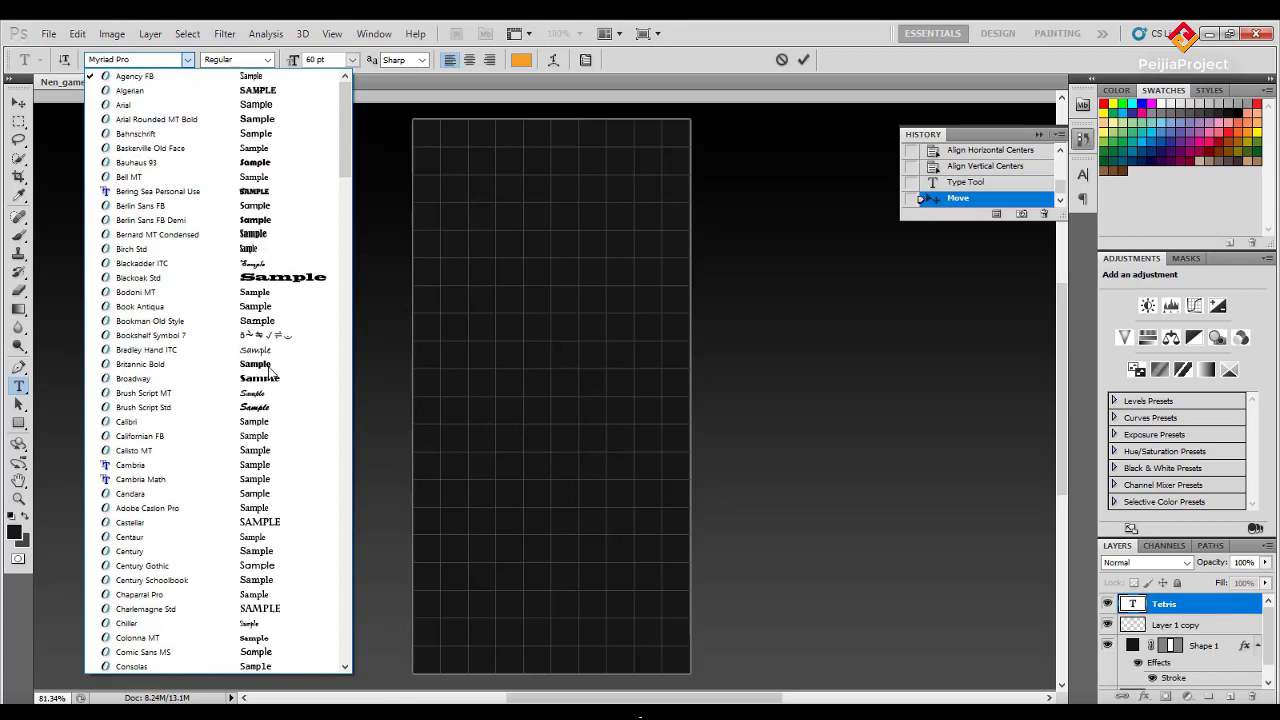
{"action": "left_click", "coordinate": [222, 163]}
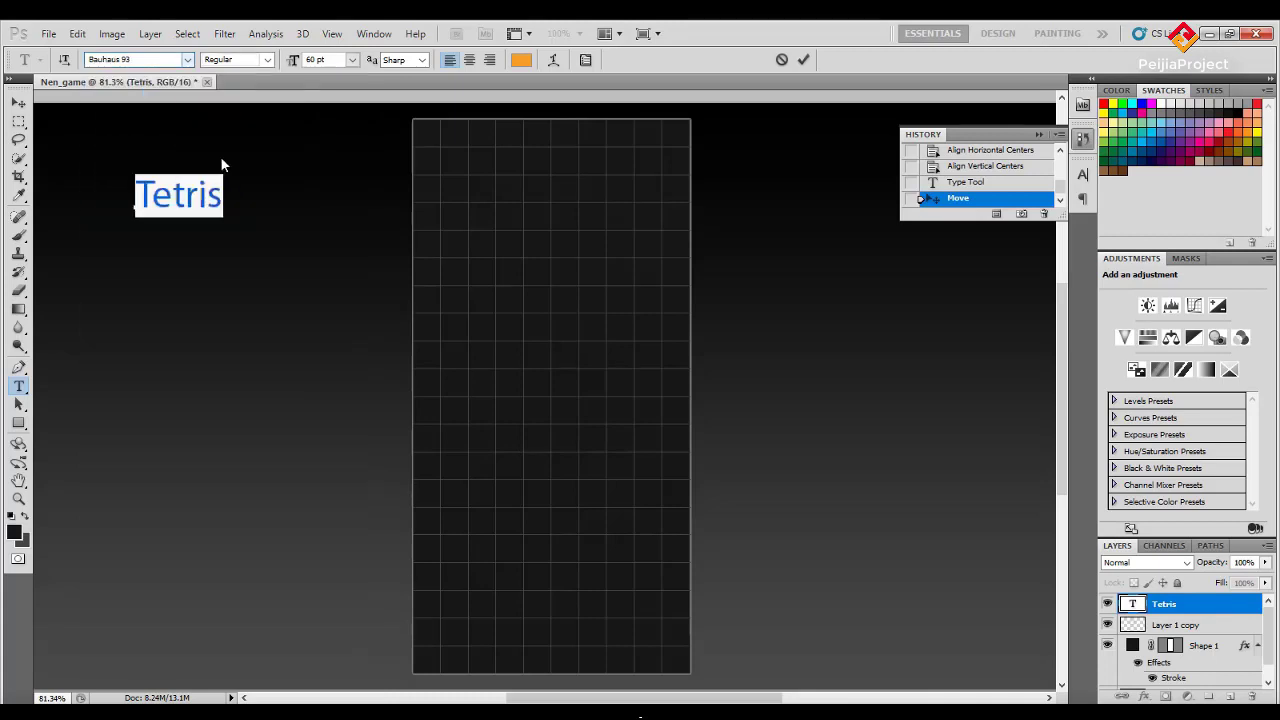
{"action": "left_click", "coordinate": [187, 60]}
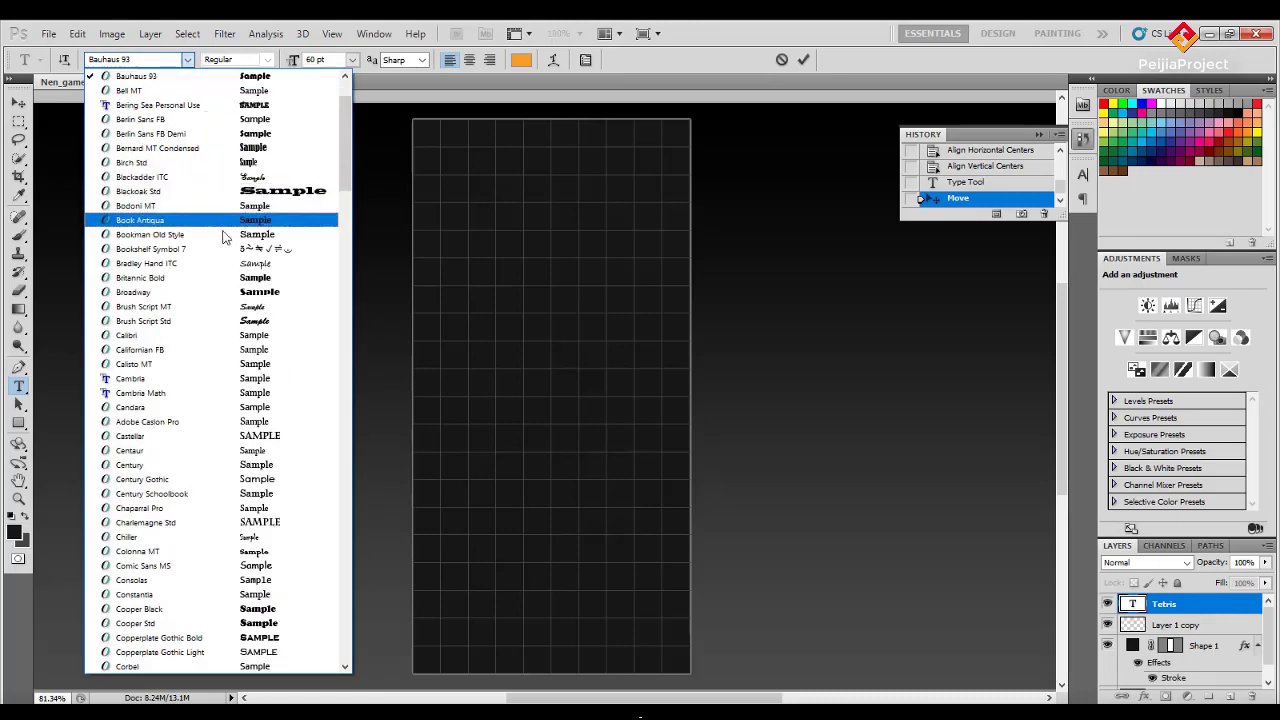
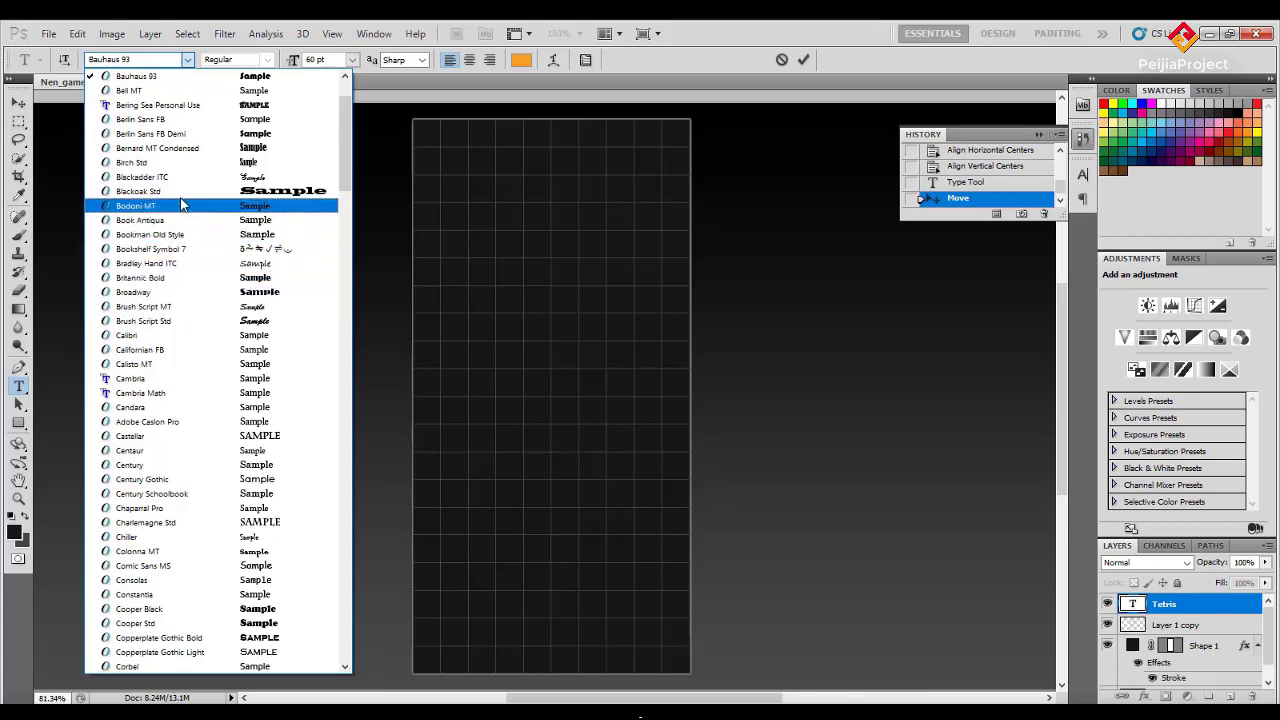
Set the title text's font family to Broadway.
{"action": "scroll", "coordinate": [197, 222], "scroll_direction": "down", "scroll_amount": 1}
{"action": "scroll", "coordinate": [197, 222], "scroll_direction": "down", "scroll_amount": 1}
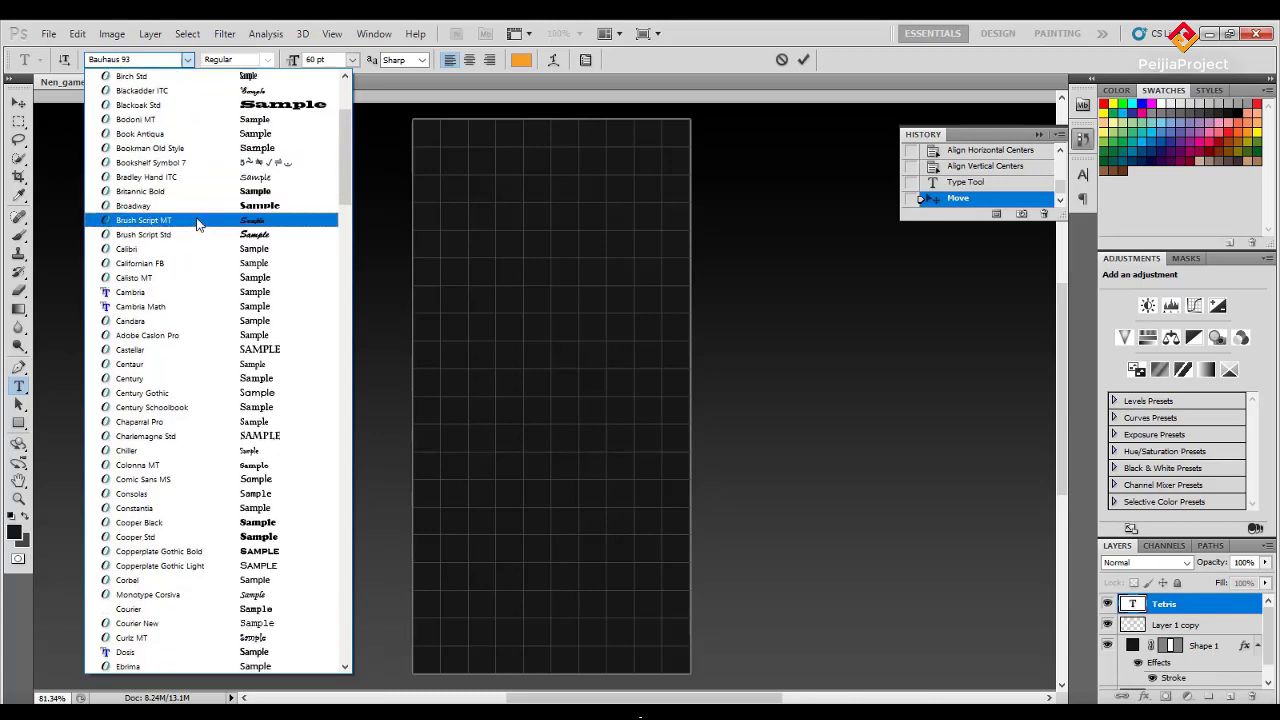
{"action": "scroll", "coordinate": [197, 222], "scroll_direction": "down", "scroll_amount": 1}
{"action": "scroll", "coordinate": [197, 222], "scroll_direction": "down", "scroll_amount": 1}
{"action": "scroll", "coordinate": [203, 282], "scroll_direction": "down", "scroll_amount": 2}
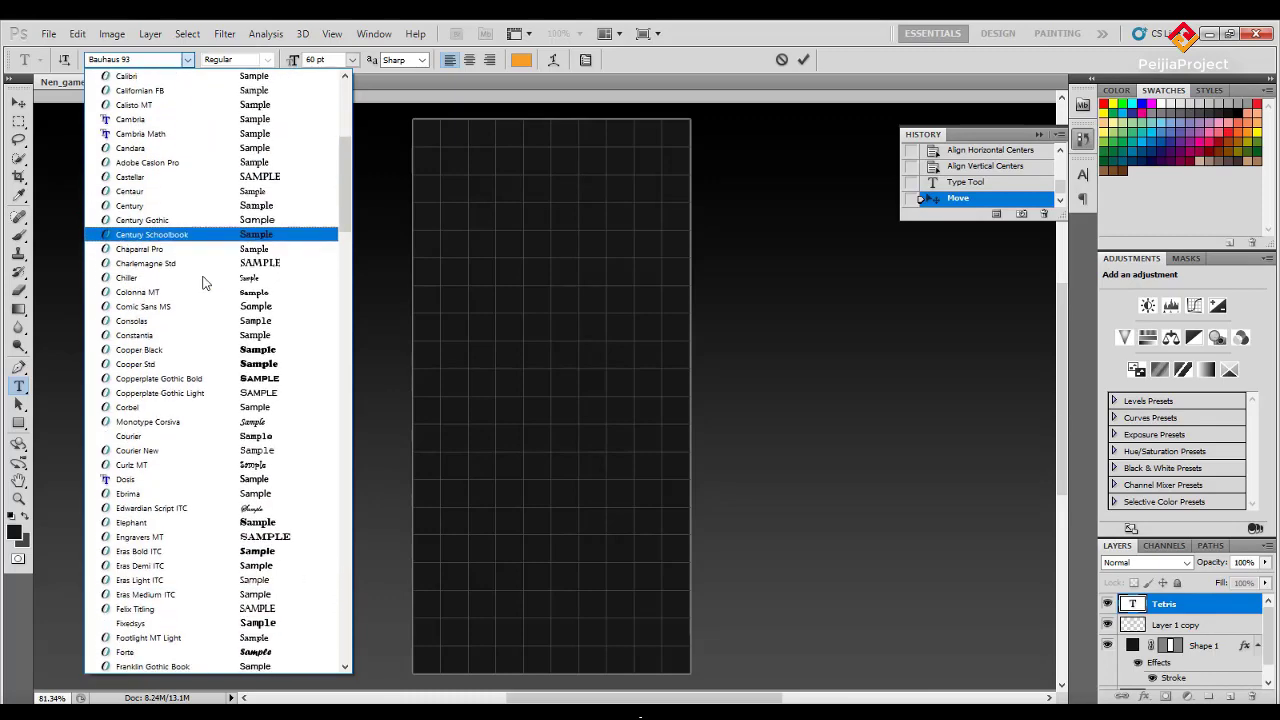
{"action": "scroll", "coordinate": [203, 282], "scroll_direction": "up", "scroll_amount": 1}
{"action": "scroll", "coordinate": [203, 282], "scroll_direction": "up", "scroll_amount": 3}
{"action": "scroll", "coordinate": [203, 282], "scroll_direction": "up", "scroll_amount": 1}
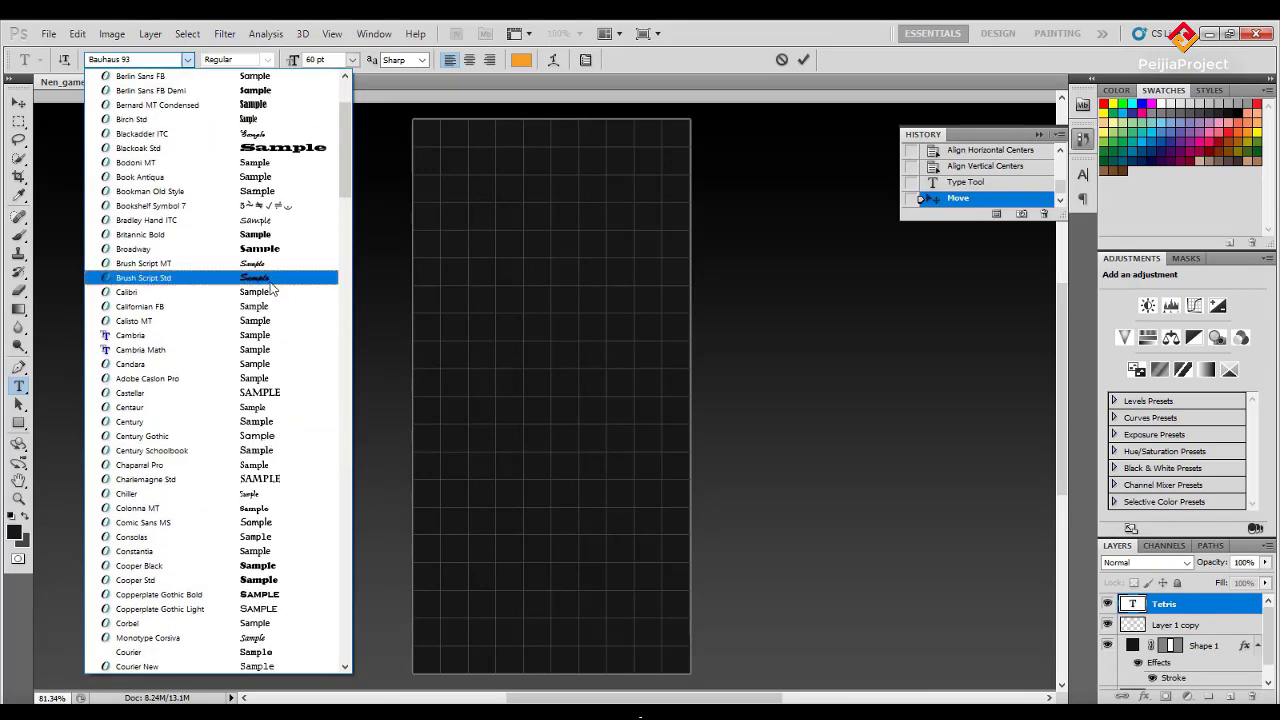
{"action": "scroll", "coordinate": [277, 277], "scroll_direction": "up", "scroll_amount": 1}
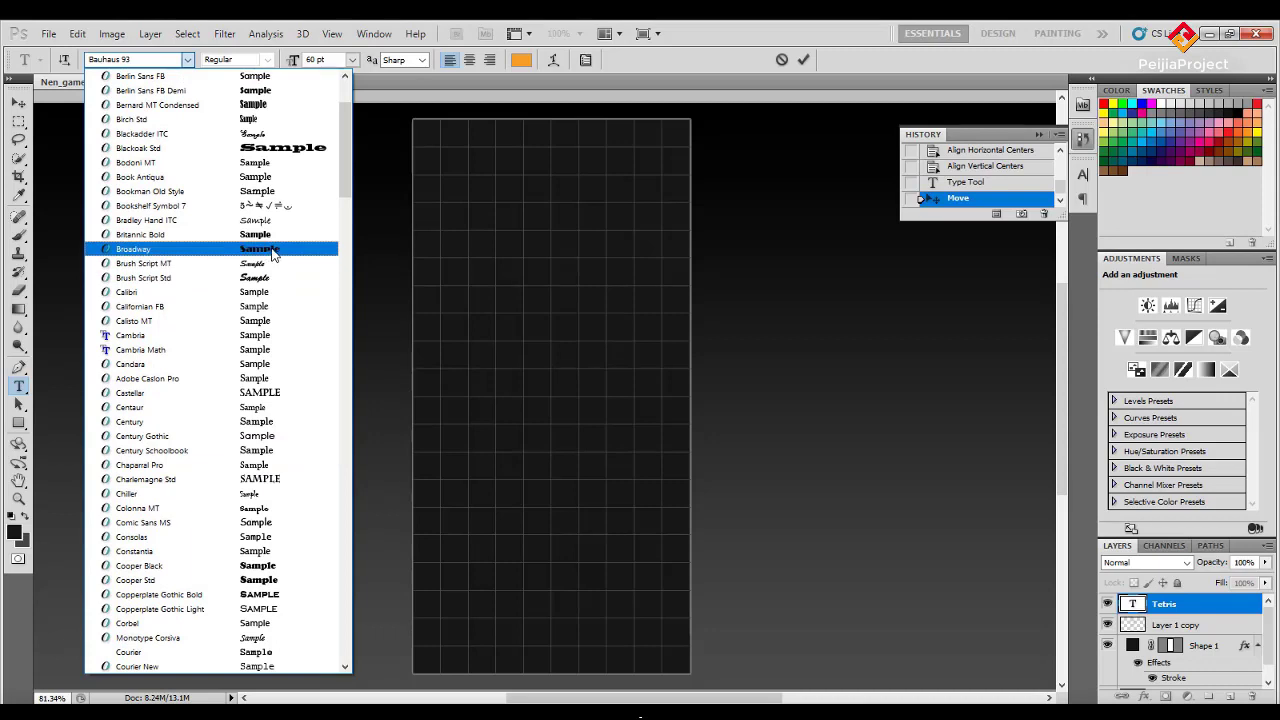
{"action": "left_click", "coordinate": [275, 90]}
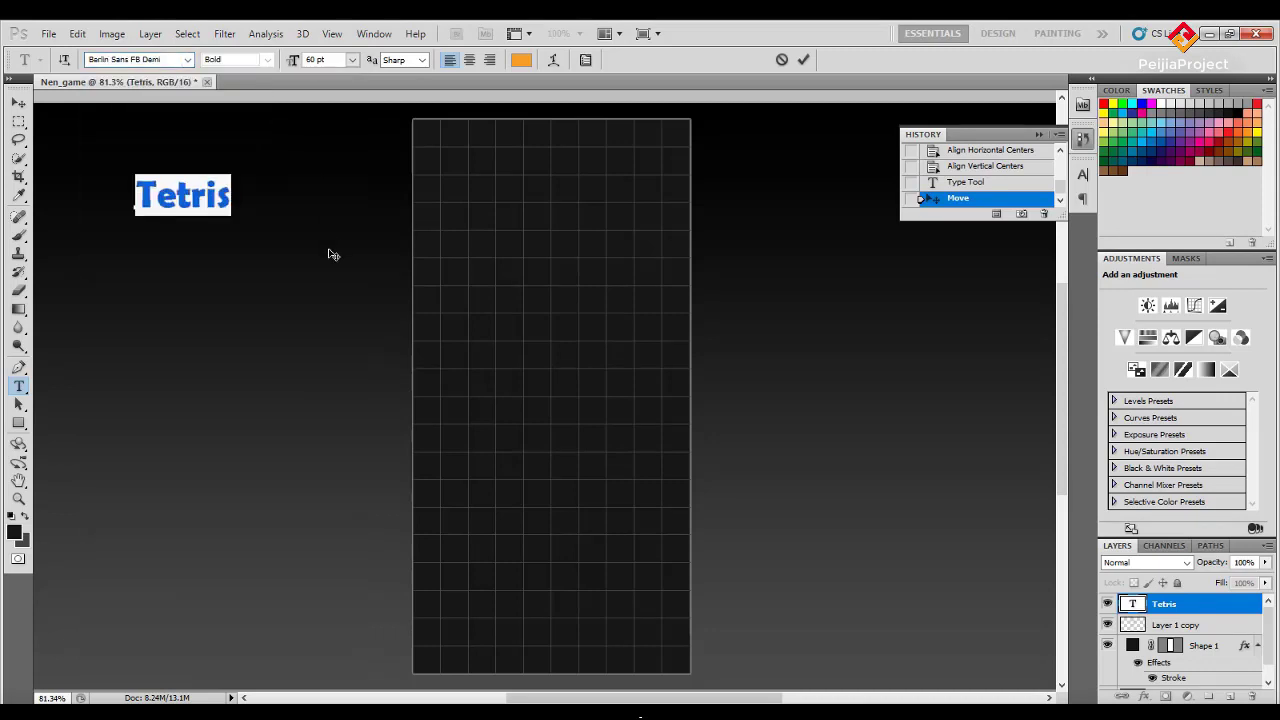
{"action": "left_click", "coordinate": [187, 59]}
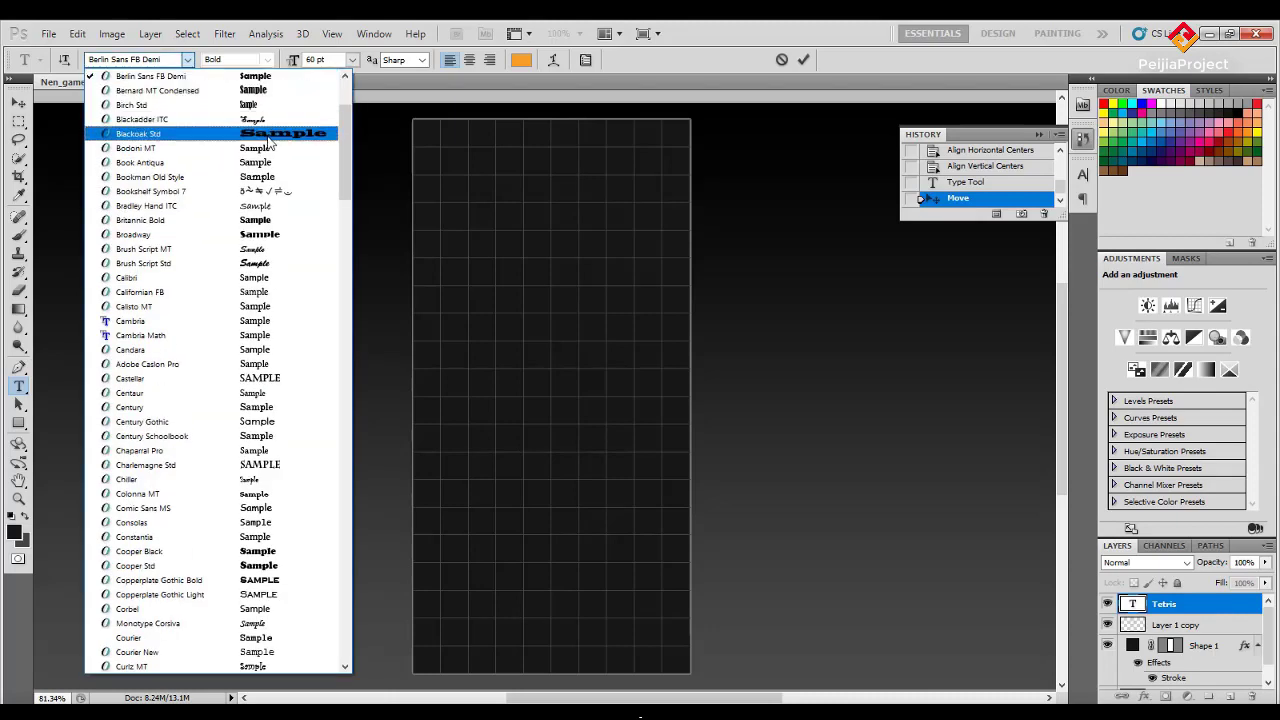
{"action": "left_click", "coordinate": [267, 235]}
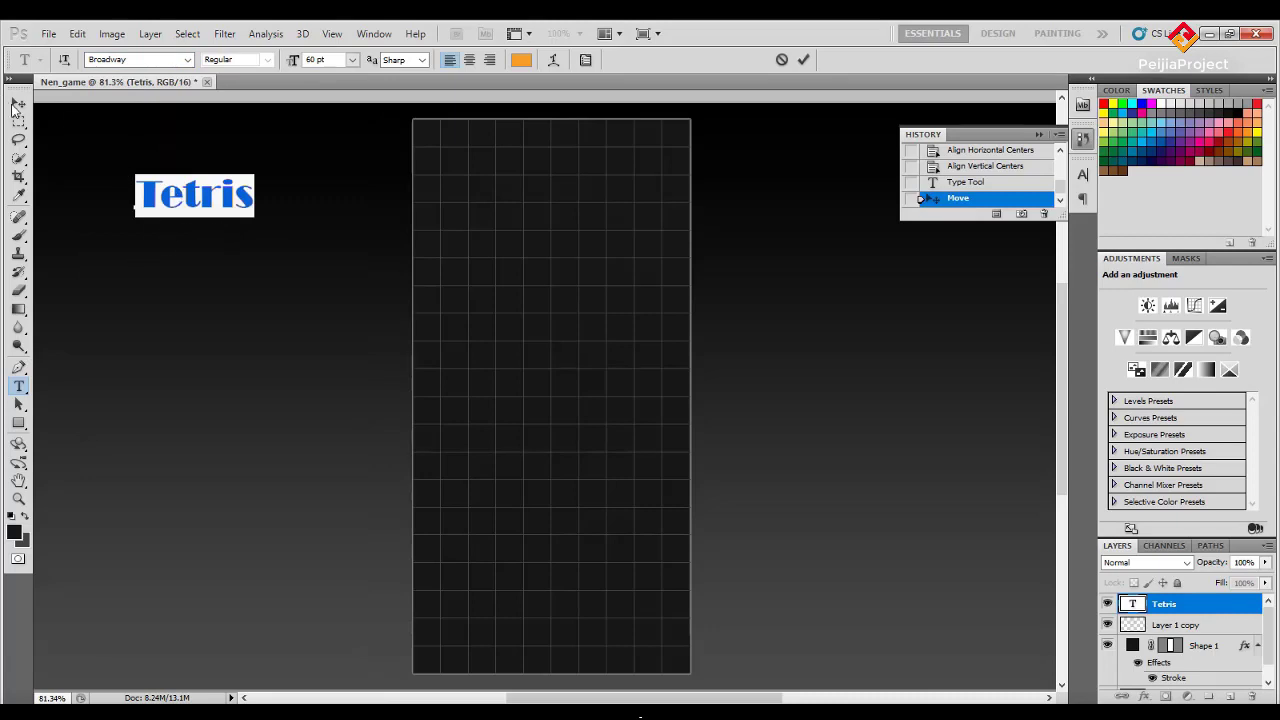
Change the title wording to all-capitals 'TETRIS' and commit the edit.
{"action": "left_click", "coordinate": [198, 195]}
{"action": "left_click_drag", "start_coordinate": [259, 199], "coordinate": [172, 199]}
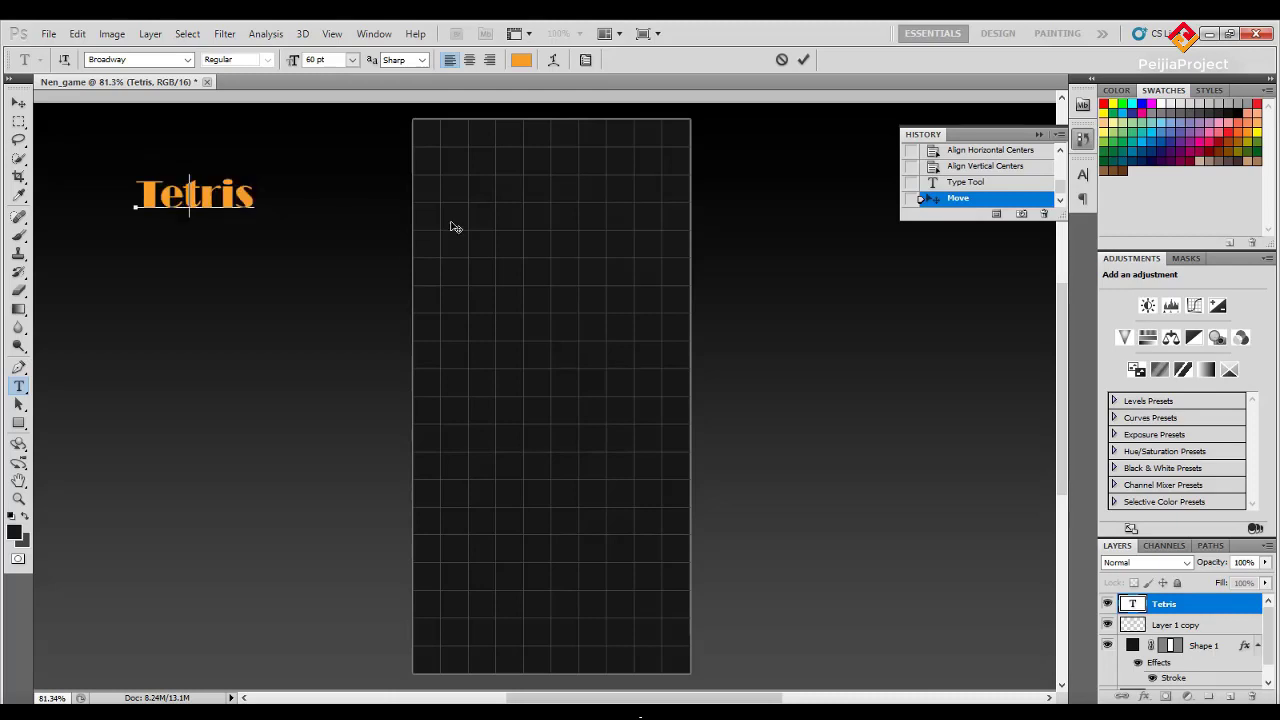
{"action": "type", "text": "ETRIS"}
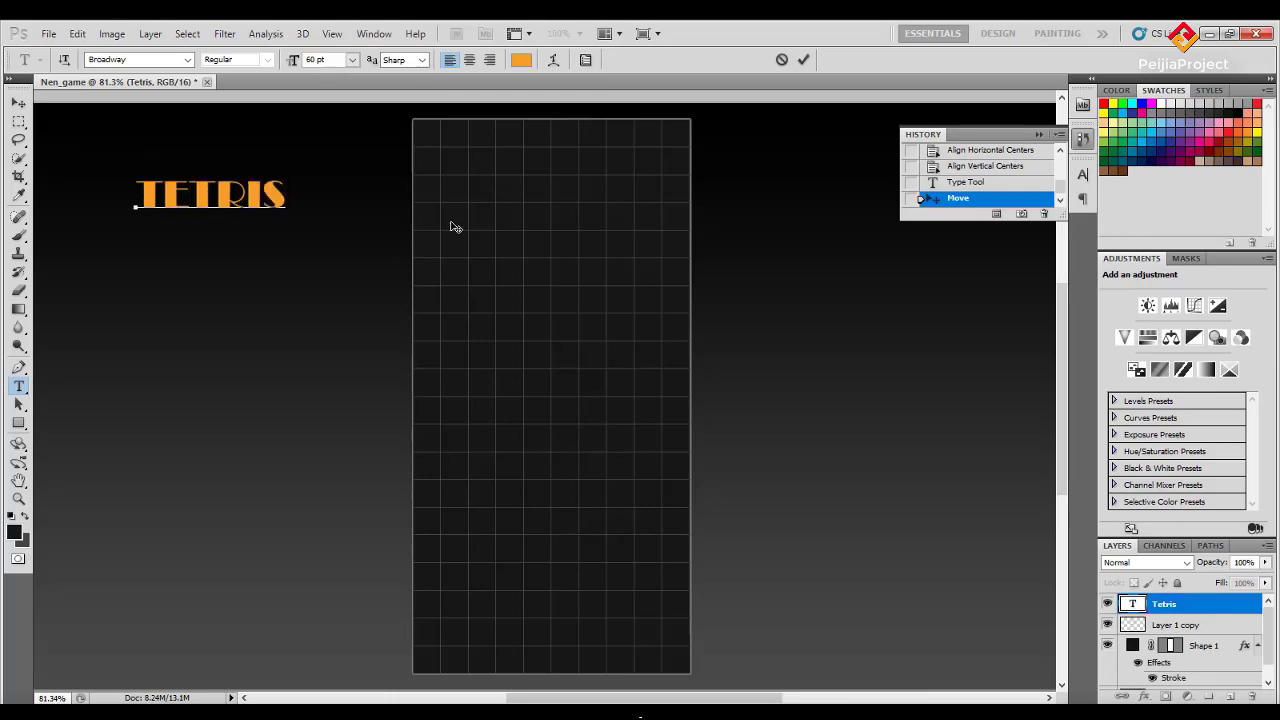
{"action": "key", "text": "ctrl+a"}
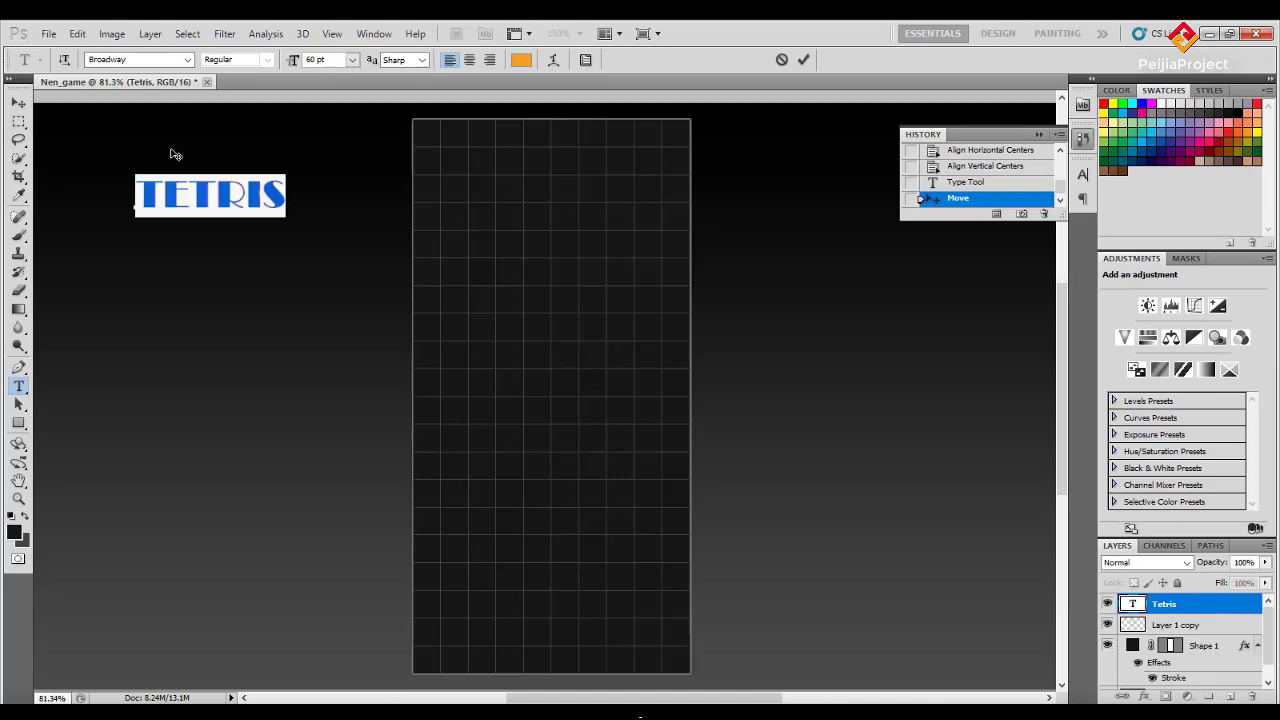
{"action": "left_click", "coordinate": [16, 104]}
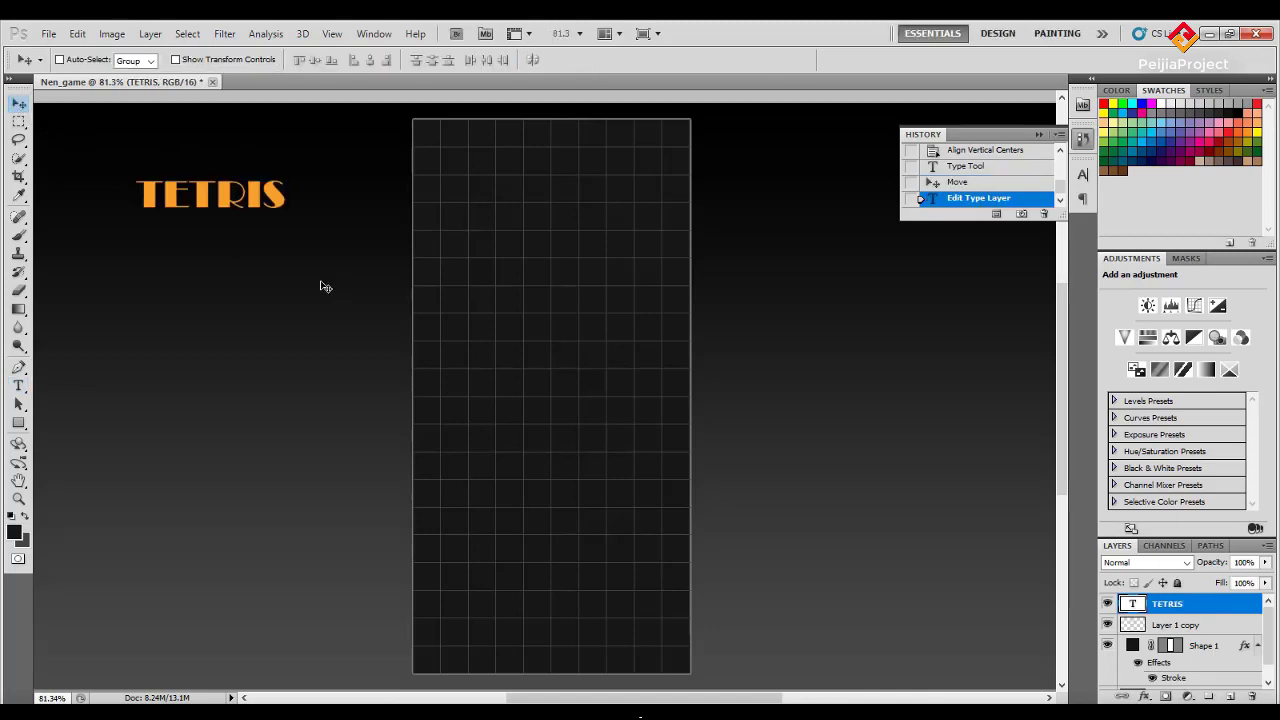
Scale the TETRIS title up to about 183%.
{"action": "key", "text": "ctrl+t"}
{"action": "mouse_move", "coordinate": [287, 221]}
{"action": "left_mouse_down"}
{"action": "mouse_move", "coordinate": [349, 249]}
{"action": "mouse_move", "coordinate": [362, 242]}
{"action": "left_mouse_up"}
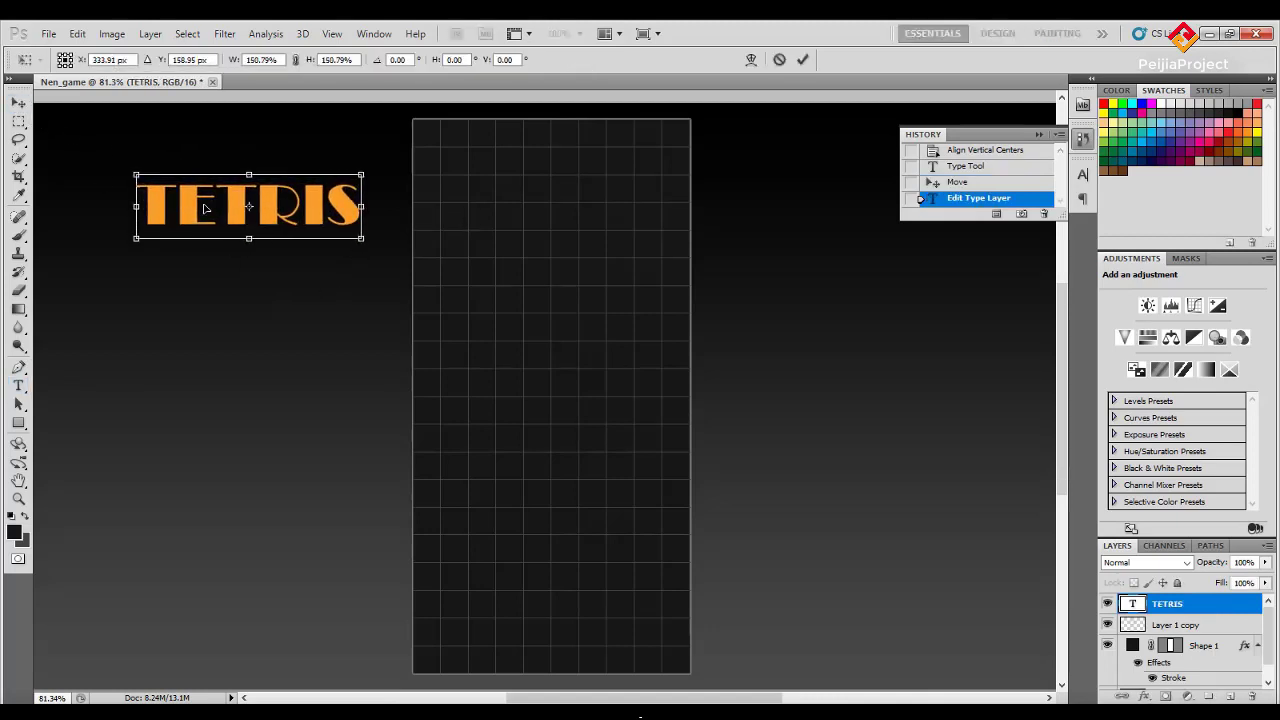
{"action": "mouse_move", "coordinate": [130, 170]}
{"action": "left_mouse_down"}
{"action": "mouse_move", "coordinate": [86, 143]}
{"action": "mouse_move", "coordinate": [91, 162]}
{"action": "left_mouse_up"}
{"action": "left_click_drag", "start_coordinate": [91, 240], "coordinate": [87, 241]}
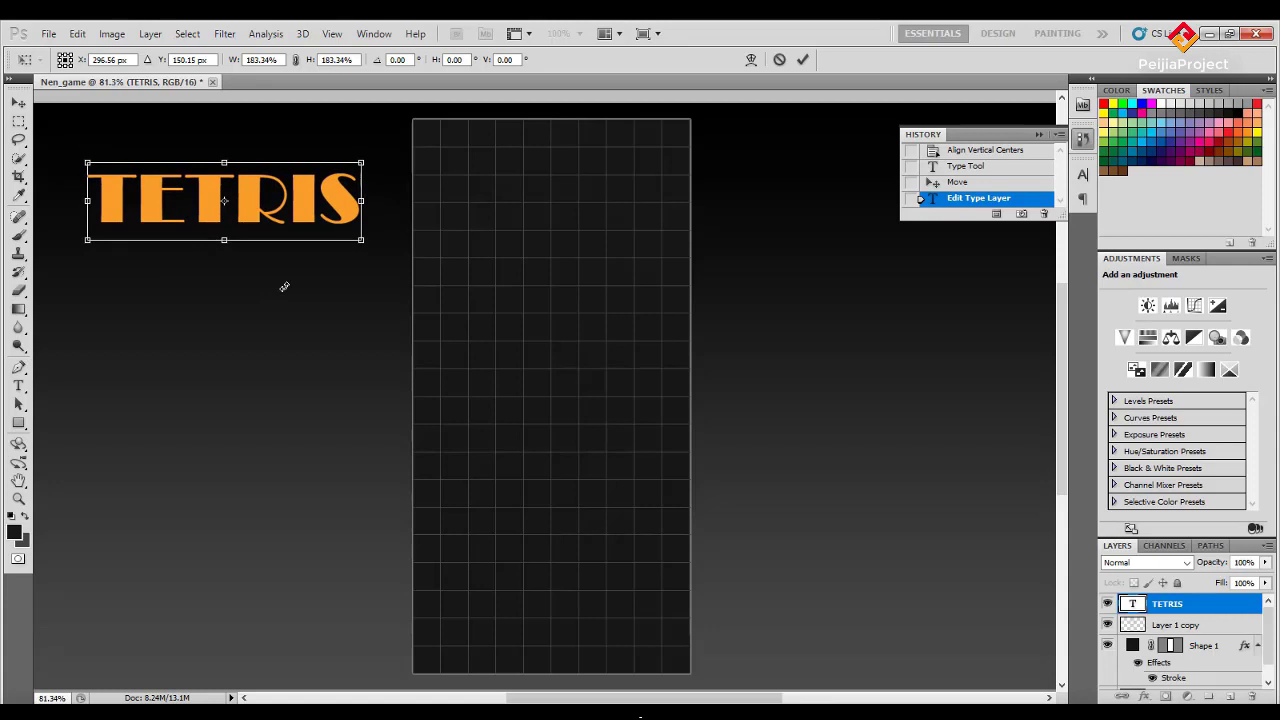
{"action": "key", "text": "Return"}
Reposition the title in the upper-left of the canvas, left of the grid.
{"action": "left_click_drag", "start_coordinate": [217, 208], "coordinate": [196, 198]}
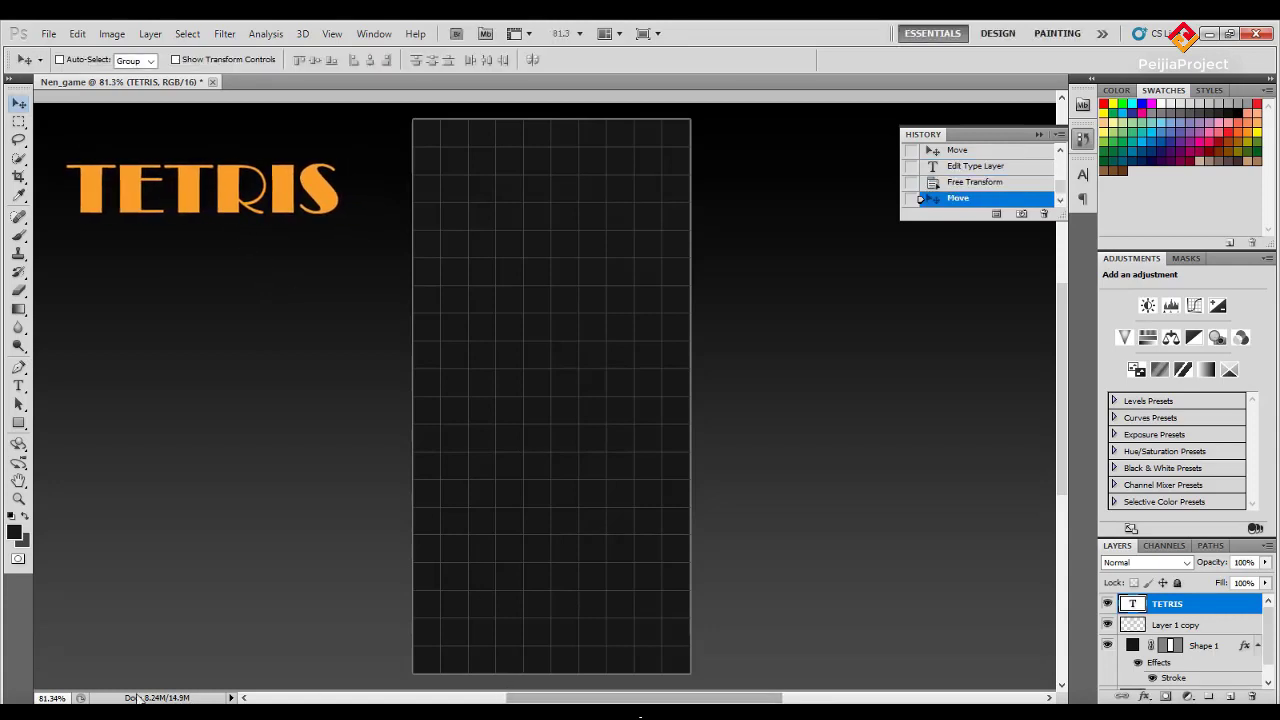
{"action": "scroll", "coordinate": [225, 564], "scroll_direction": "down", "scroll_amount": 2}
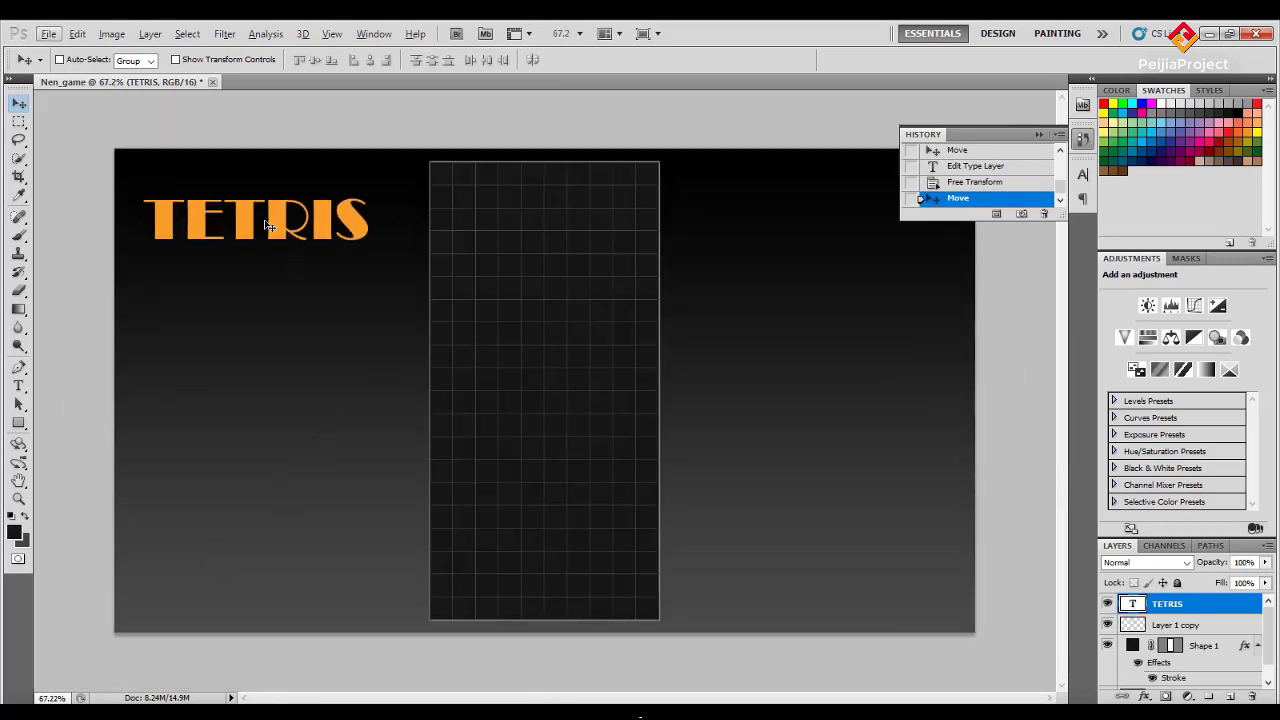
{"action": "left_click_drag", "start_coordinate": [276, 230], "coordinate": [281, 248]}
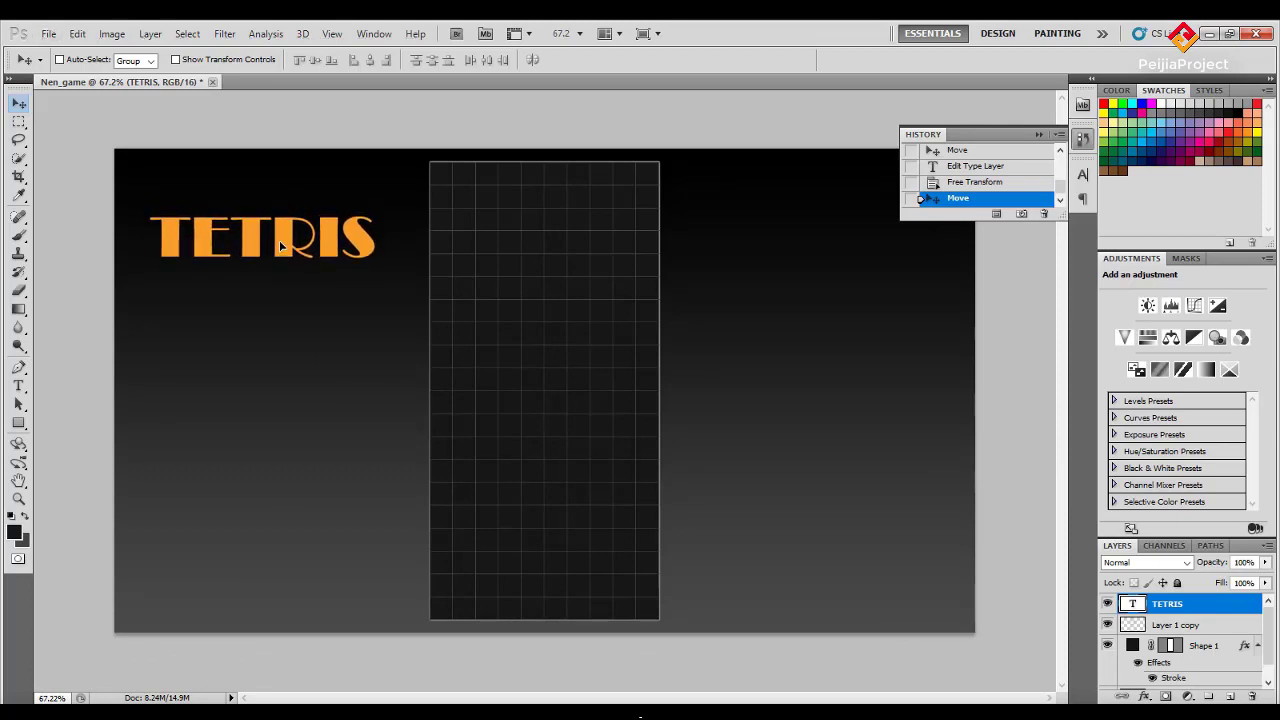
{"action": "left_click_drag", "start_coordinate": [280, 246], "coordinate": [280, 242]}
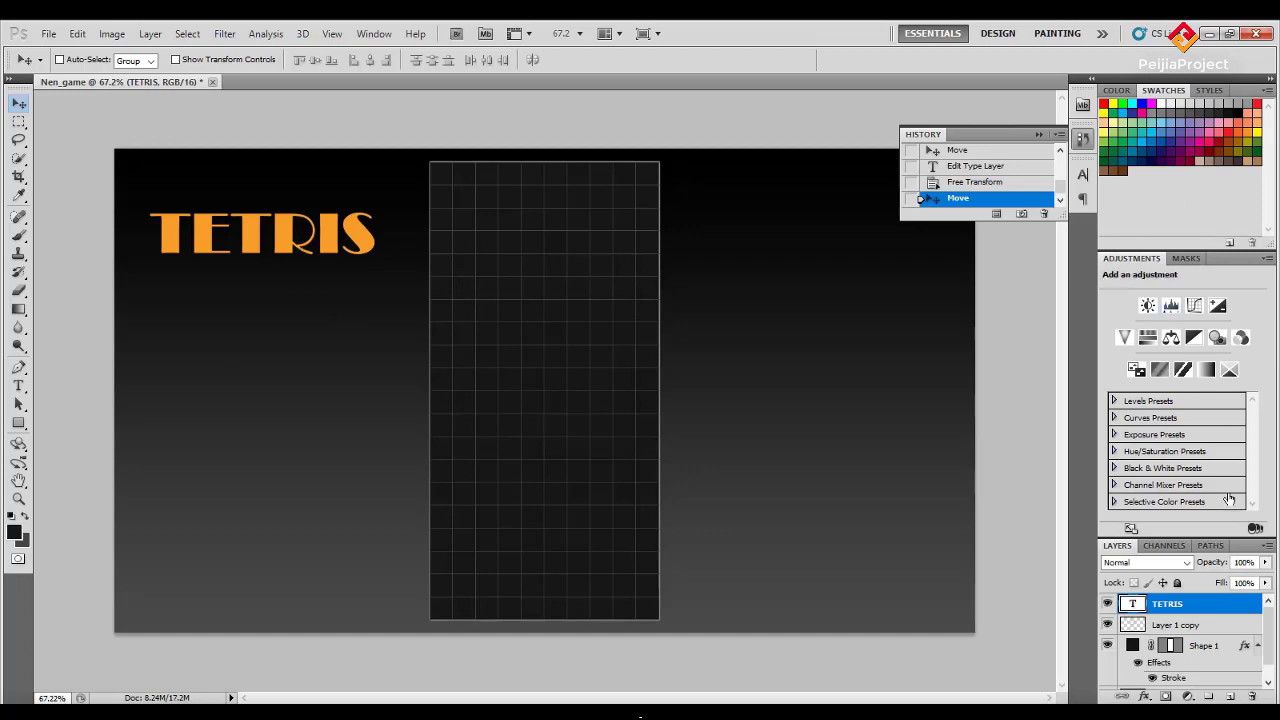
Add a 5 px red (f33536) stroke layer effect to the TETRIS title.
{"action": "right_click", "coordinate": [1148, 607]}
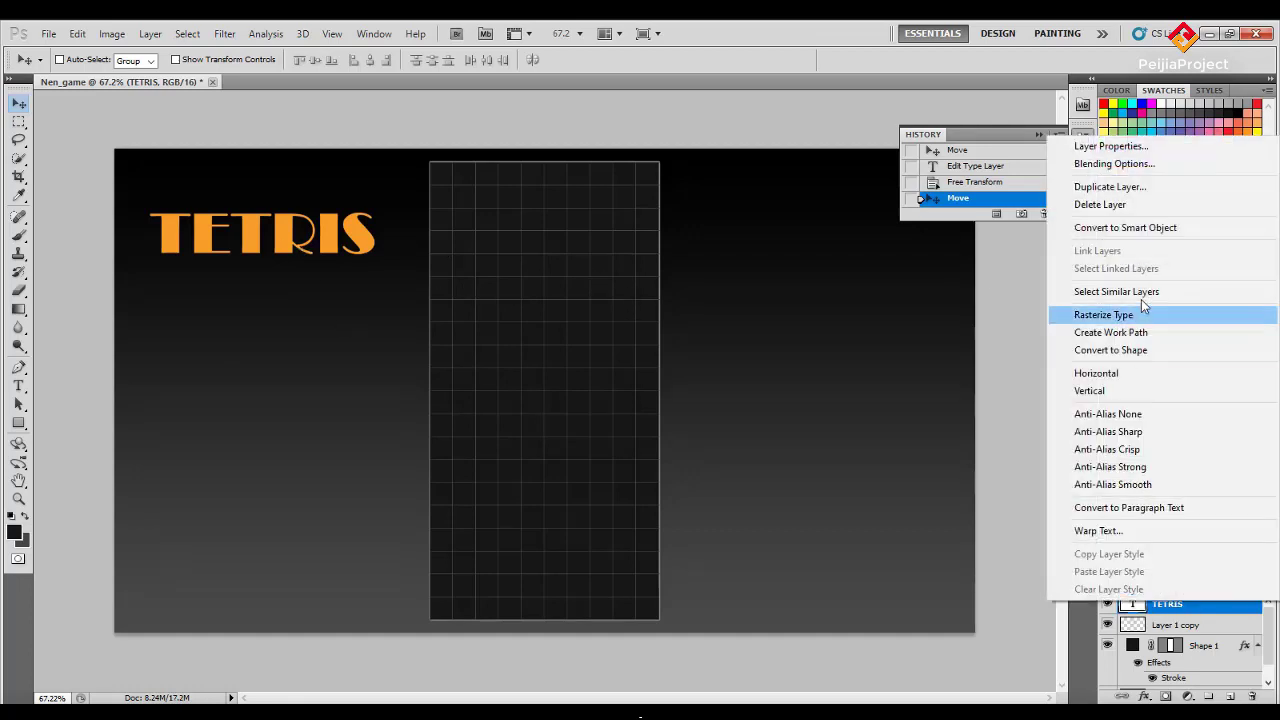
{"action": "left_click", "coordinate": [1114, 164]}
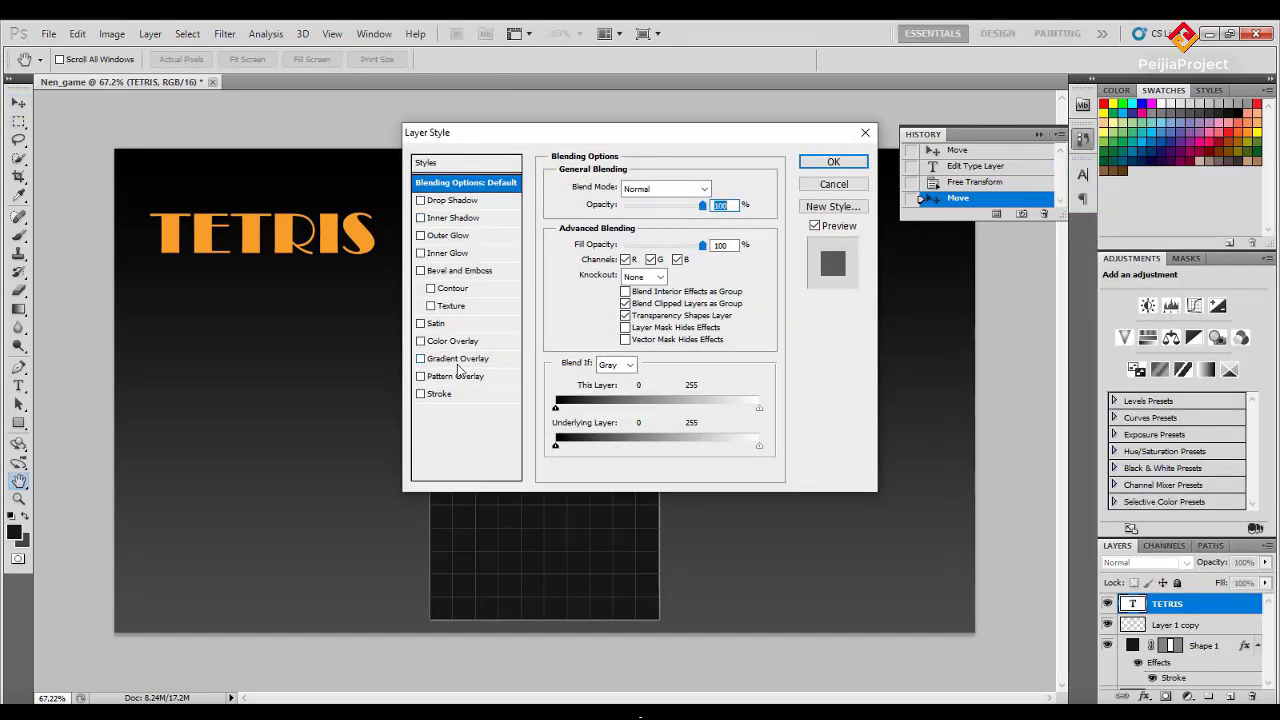
{"action": "left_click", "coordinate": [445, 394]}
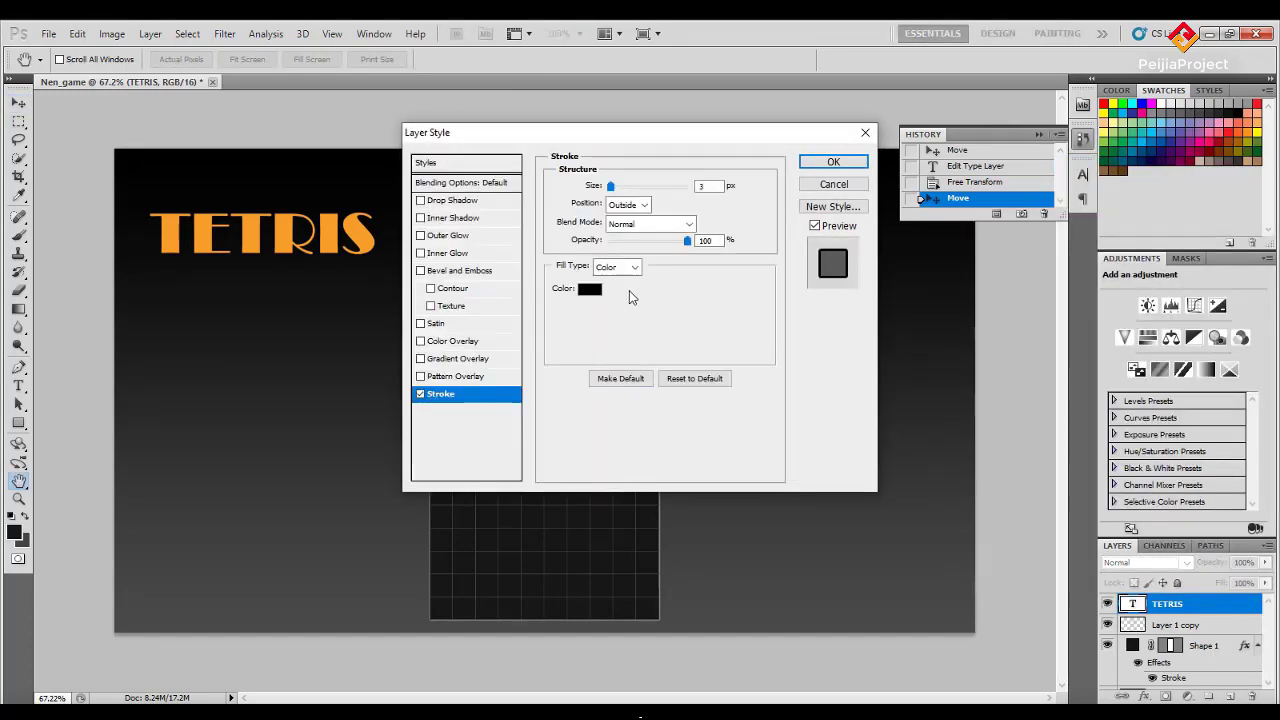
{"action": "left_click", "coordinate": [590, 289]}
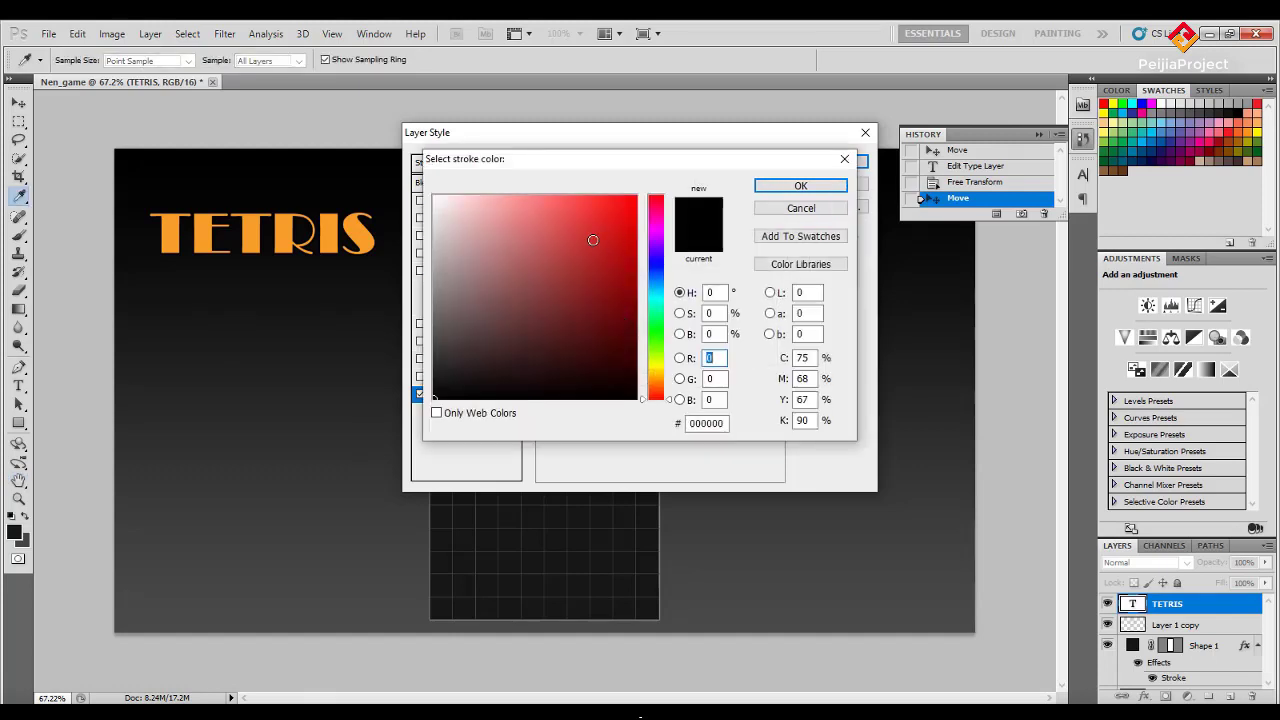
{"action": "left_click", "coordinate": [611, 208]}
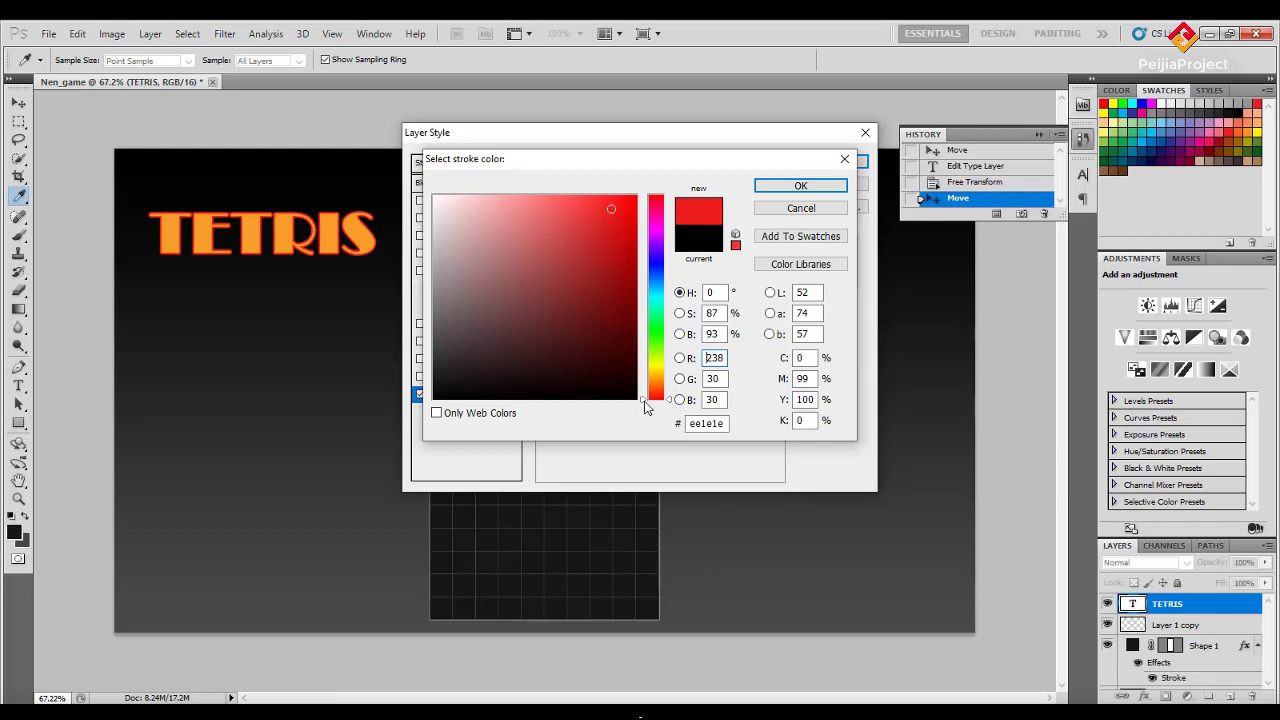
{"action": "left_click_drag", "start_coordinate": [608, 208], "coordinate": [591, 205]}
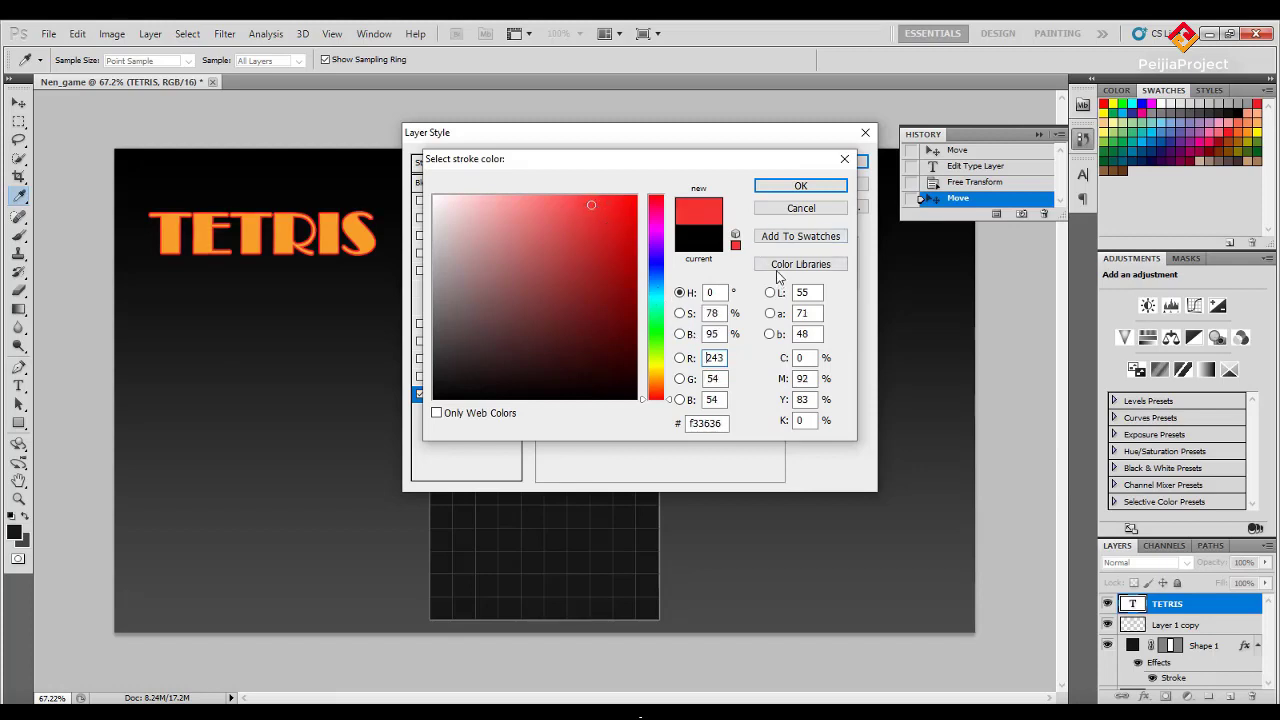
{"action": "left_click", "coordinate": [797, 186]}
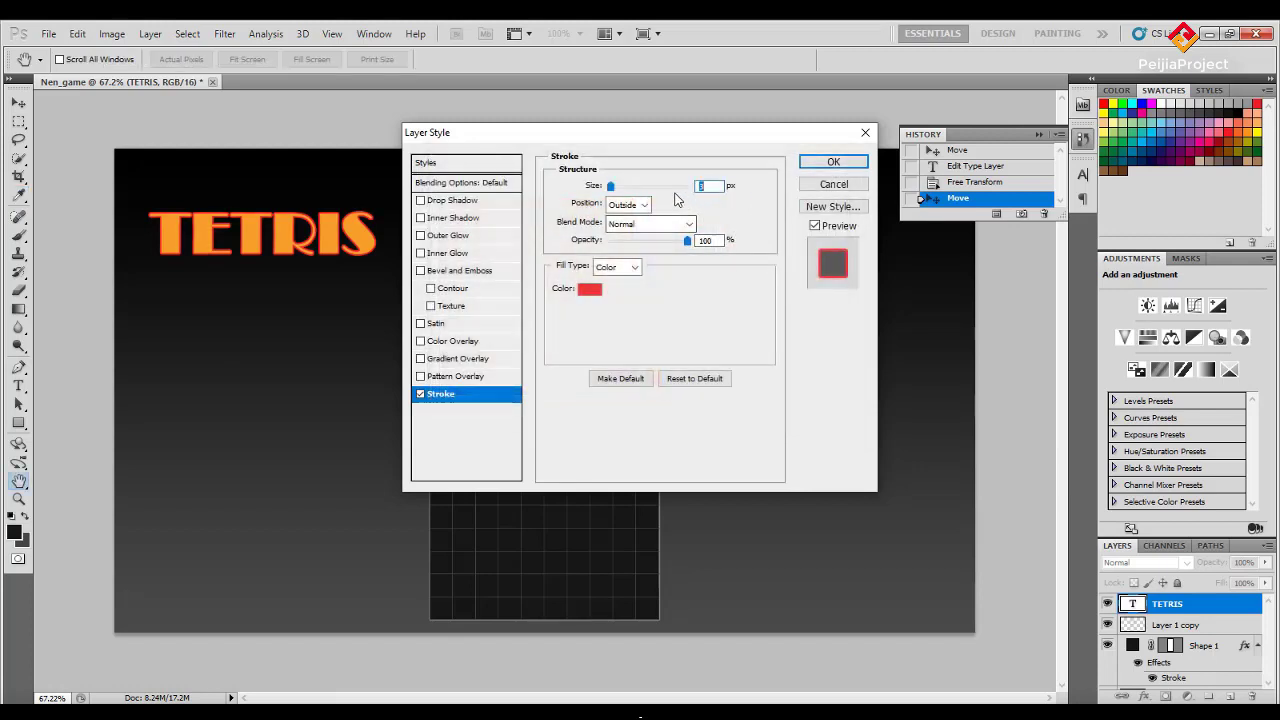
{"action": "type", "text": "5"}
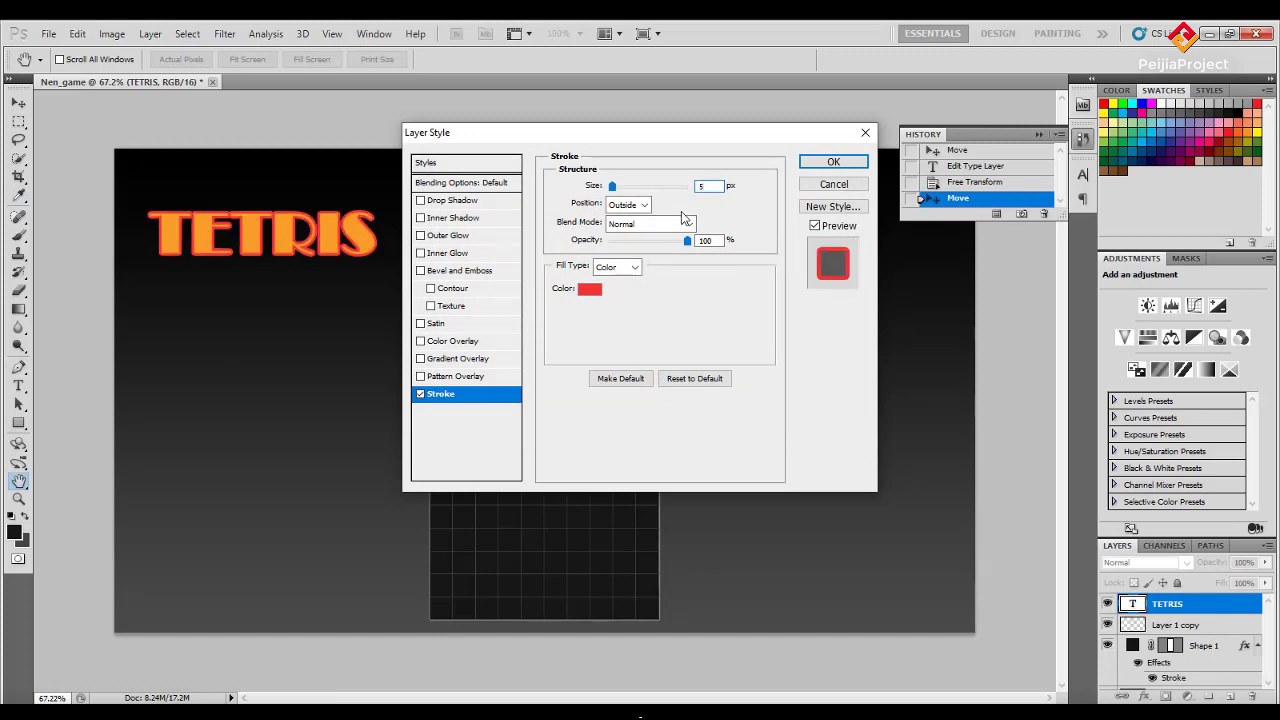
{"action": "left_click", "coordinate": [845, 162]}
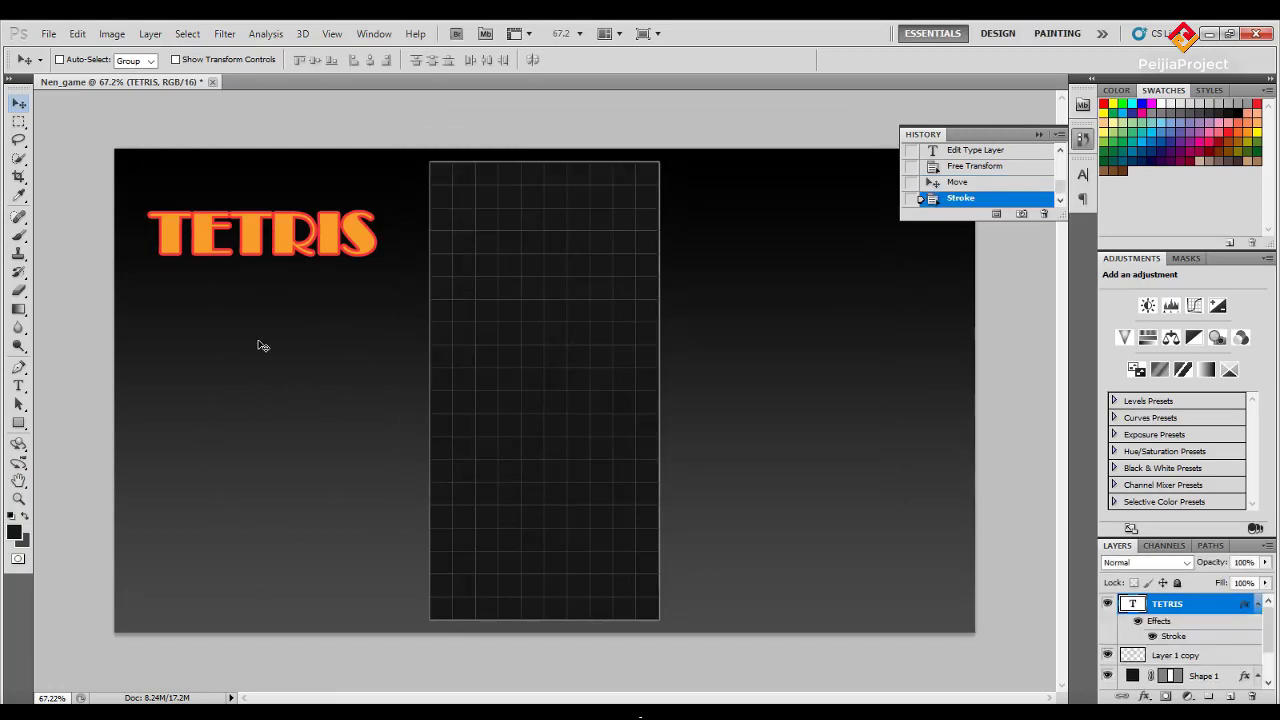
Open the neon rings image 1.jpg and copy its entire canvas.
{"action": "left_click", "coordinate": [49, 33]}
{"action": "left_click", "coordinate": [68, 70]}
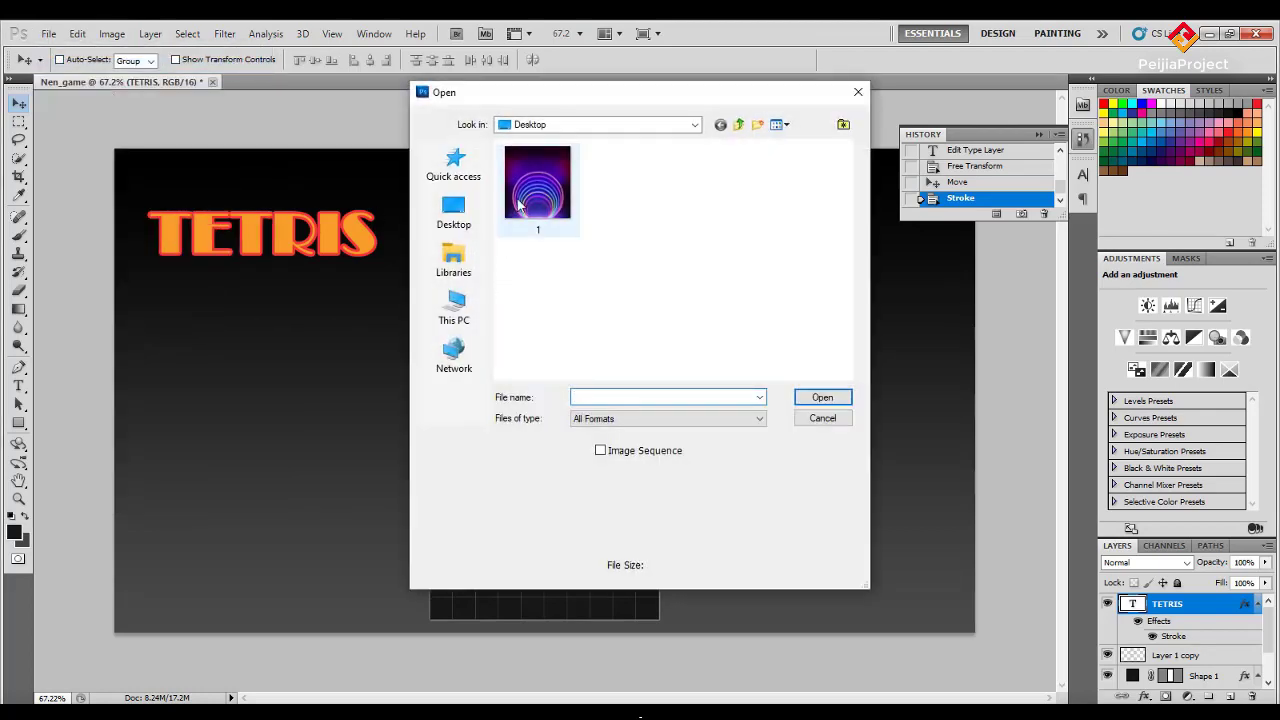
{"action": "double_click", "coordinate": [519, 204]}
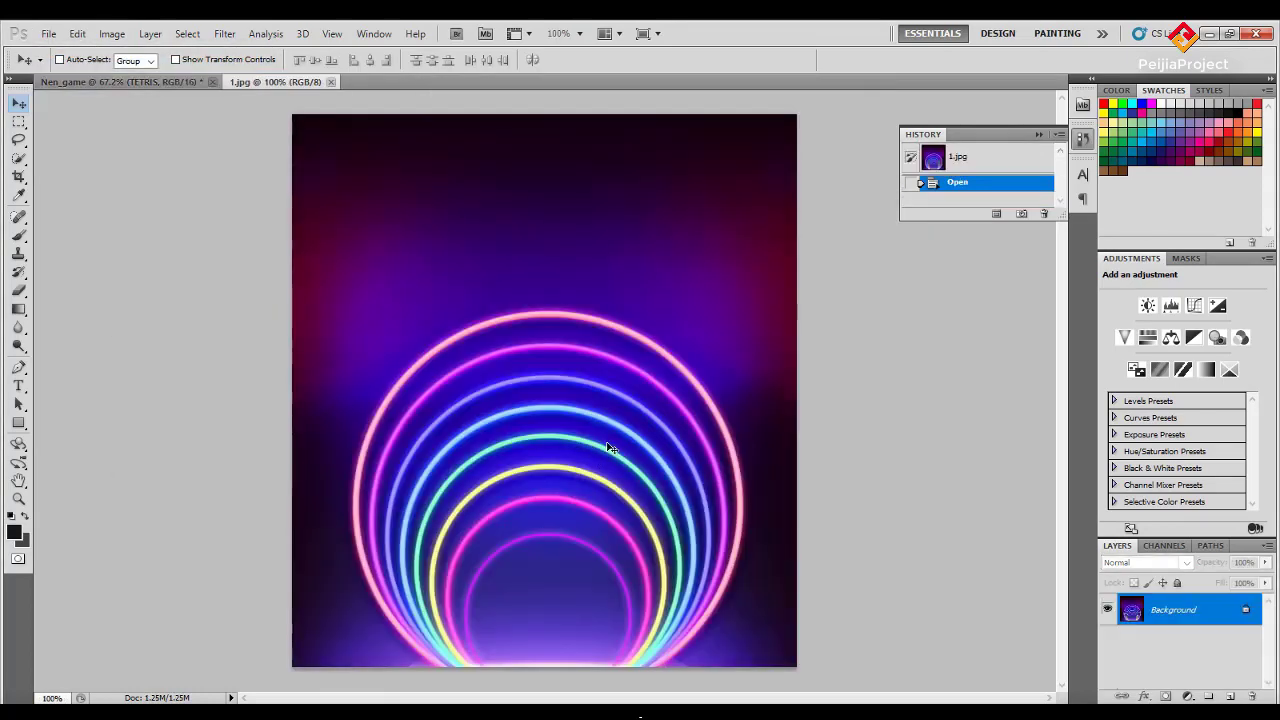
{"action": "key", "text": "ctrl+a"}
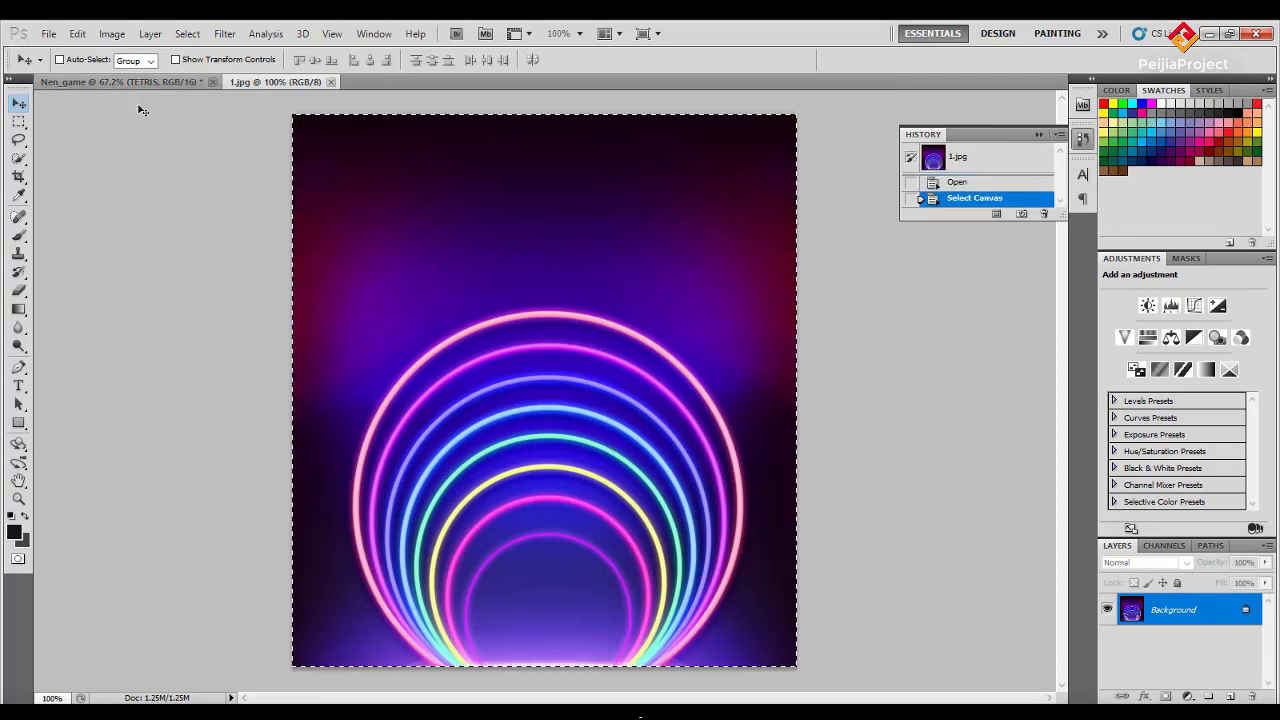
{"action": "key", "text": "ctrl+c"}
Paste the neon rings into the Tetris document, shrink to about 92%, place bottom-left.
{"action": "left_click", "coordinate": [120, 81]}
{"action": "key", "text": "ctrl+v"}
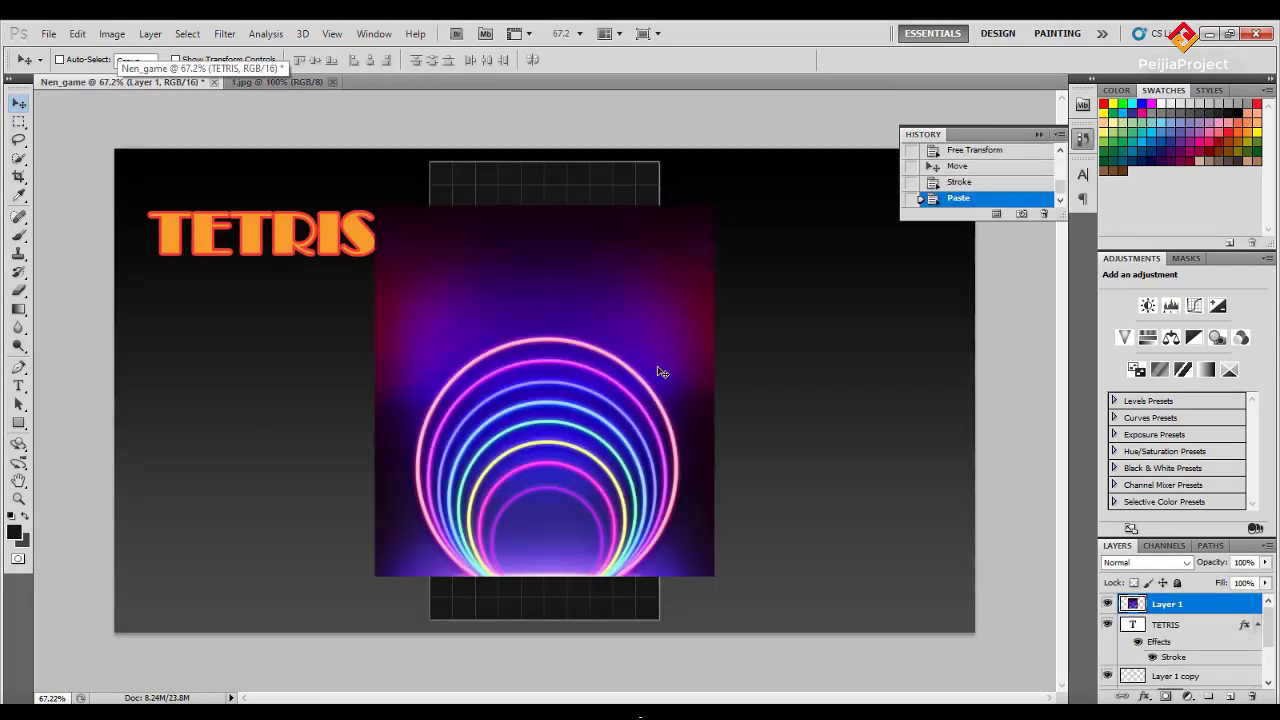
{"action": "left_click_drag", "start_coordinate": [535, 362], "coordinate": [303, 418]}
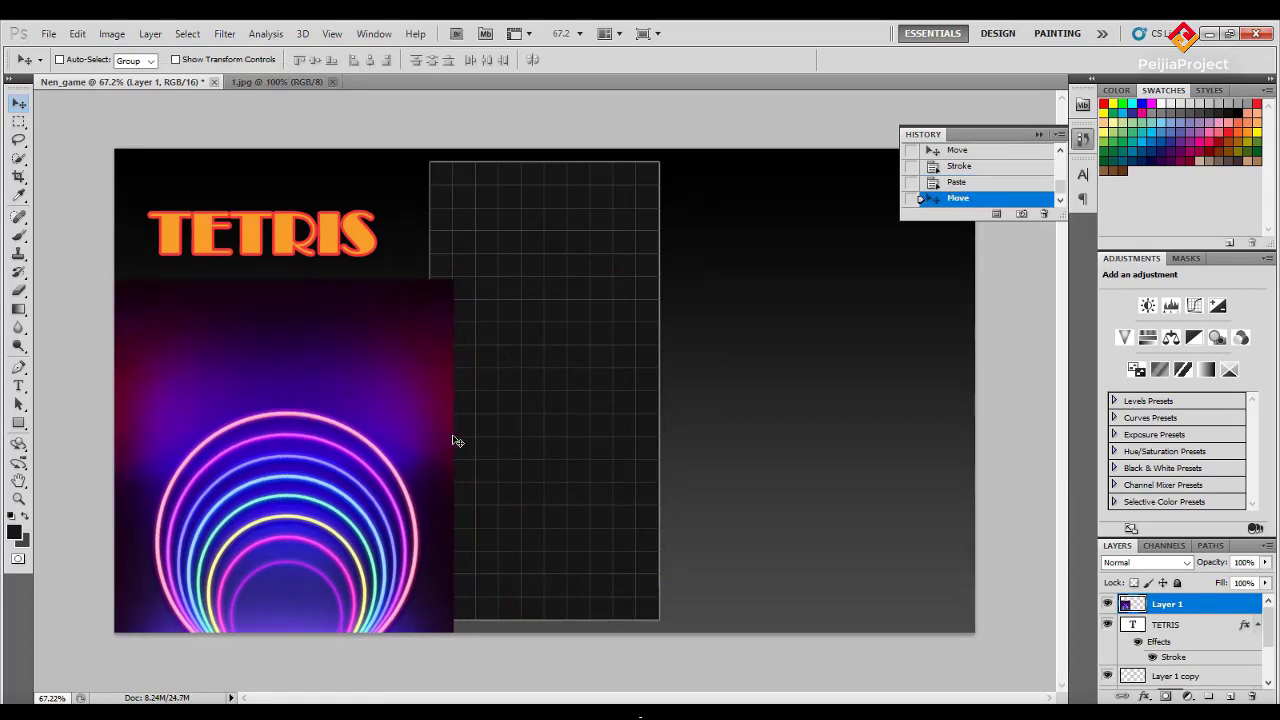
{"action": "key", "text": "ctrl+t"}
{"action": "left_click_drag", "start_coordinate": [455, 651], "coordinate": [424, 622]}
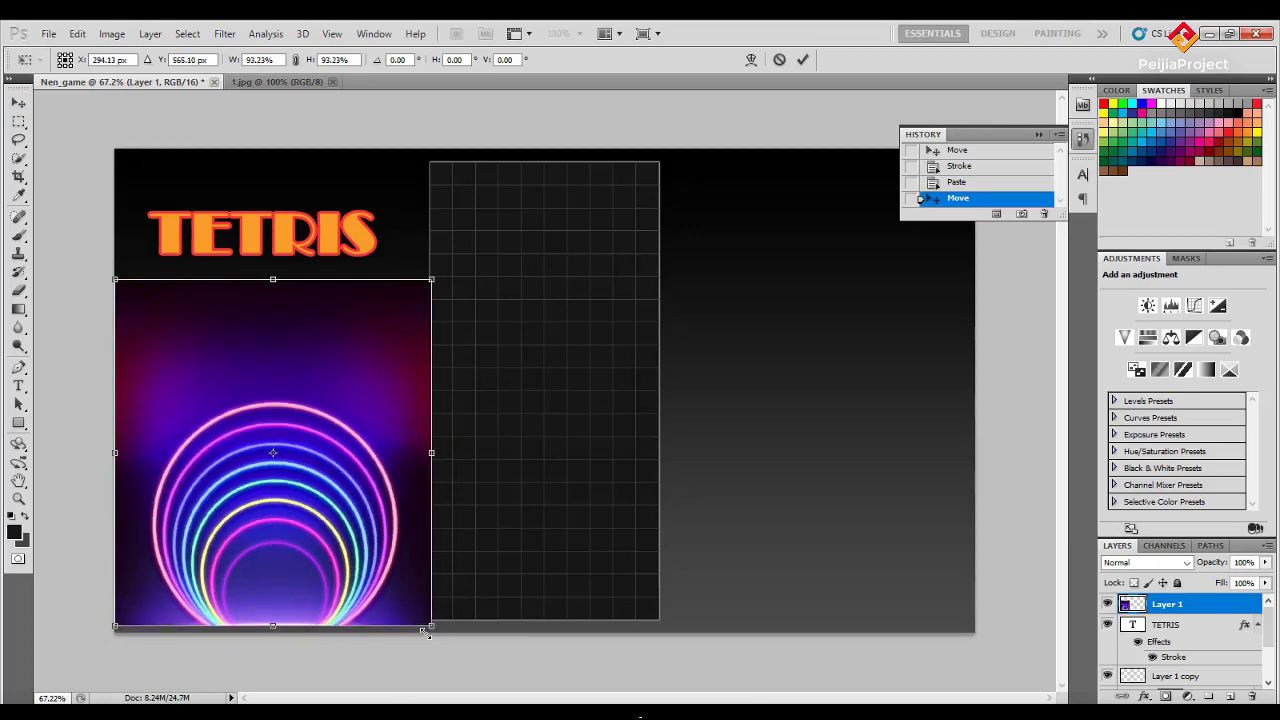
{"action": "left_click_drag", "start_coordinate": [424, 622], "coordinate": [427, 621]}
{"action": "key", "text": "Return"}
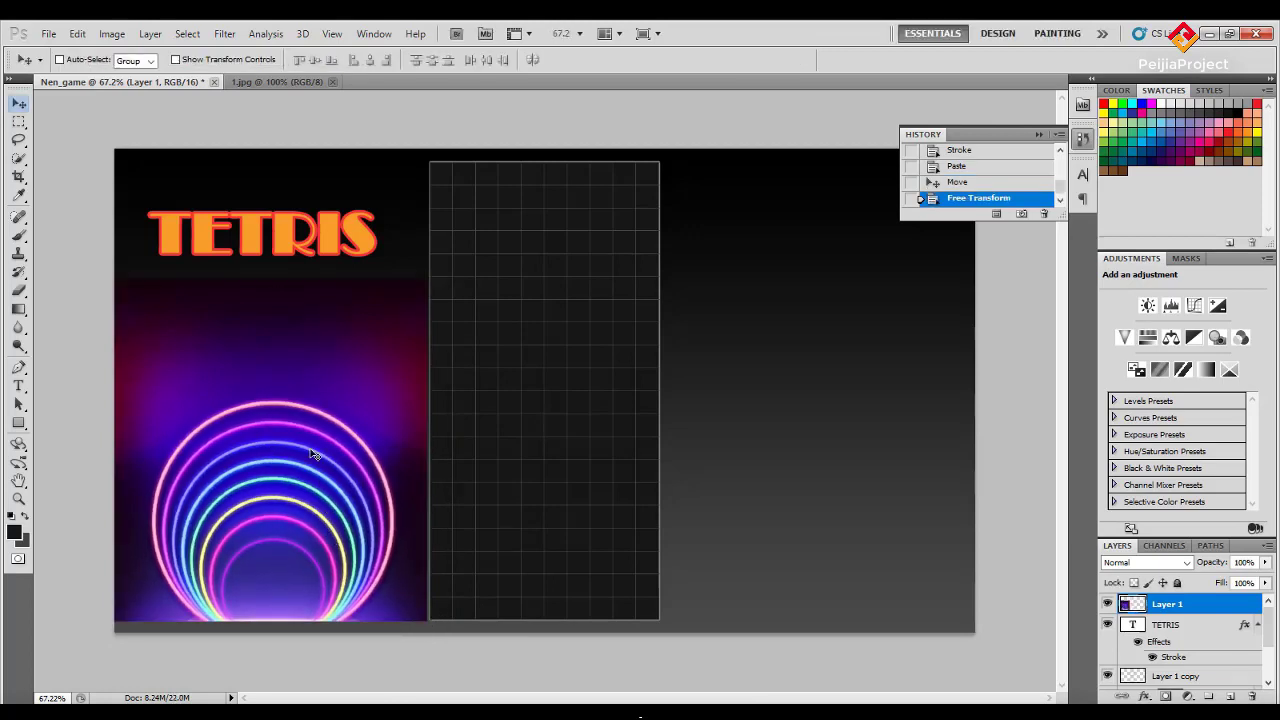
{"action": "left_click_drag", "start_coordinate": [307, 458], "coordinate": [305, 464]}
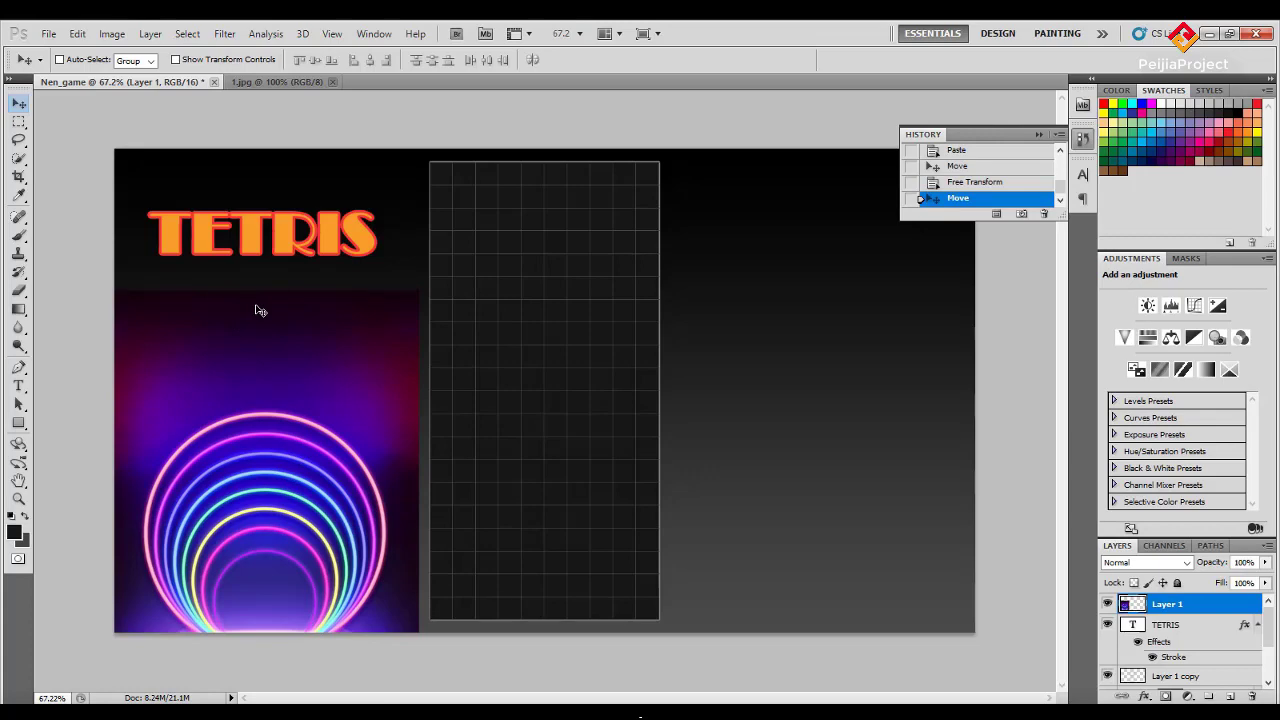
Sample near-black #171616 from the canvas as foreground colour and select the Background layer.
{"action": "left_click", "coordinate": [18, 291]}
{"action": "left_click", "coordinate": [14, 534]}
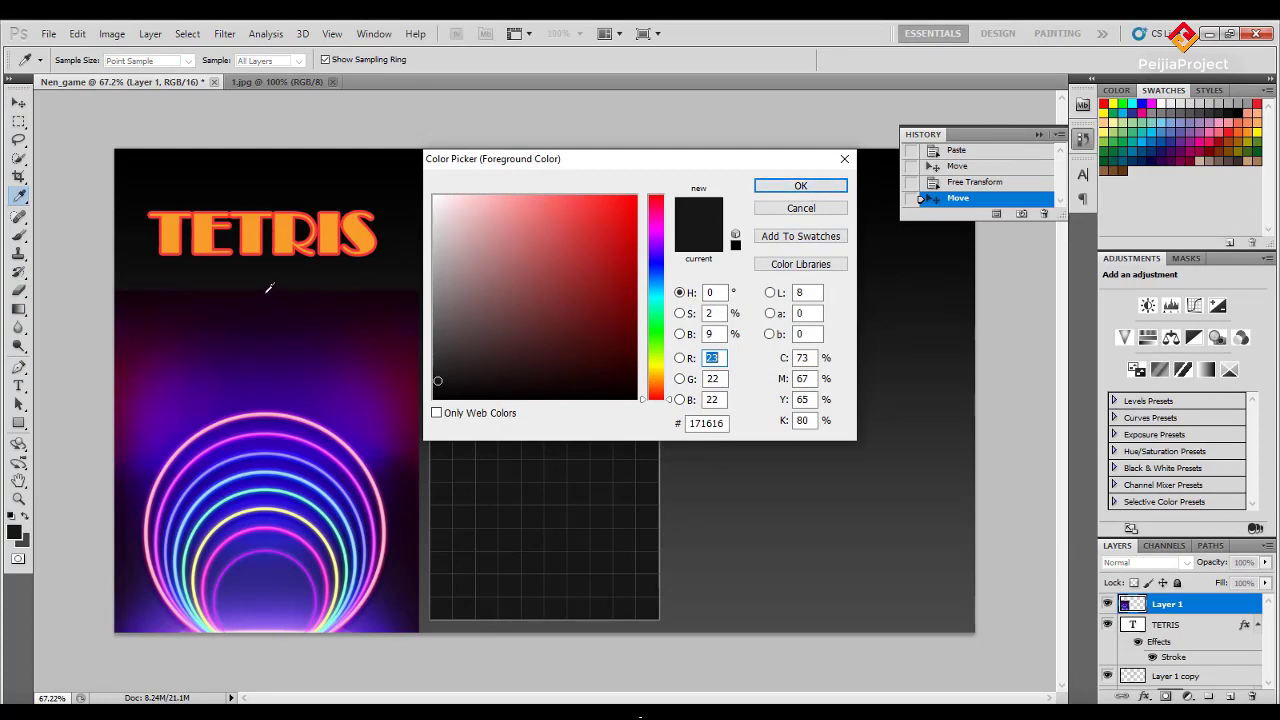
{"action": "left_click", "coordinate": [268, 288]}
{"action": "left_click", "coordinate": [800, 186]}
{"action": "key", "text": "v"}
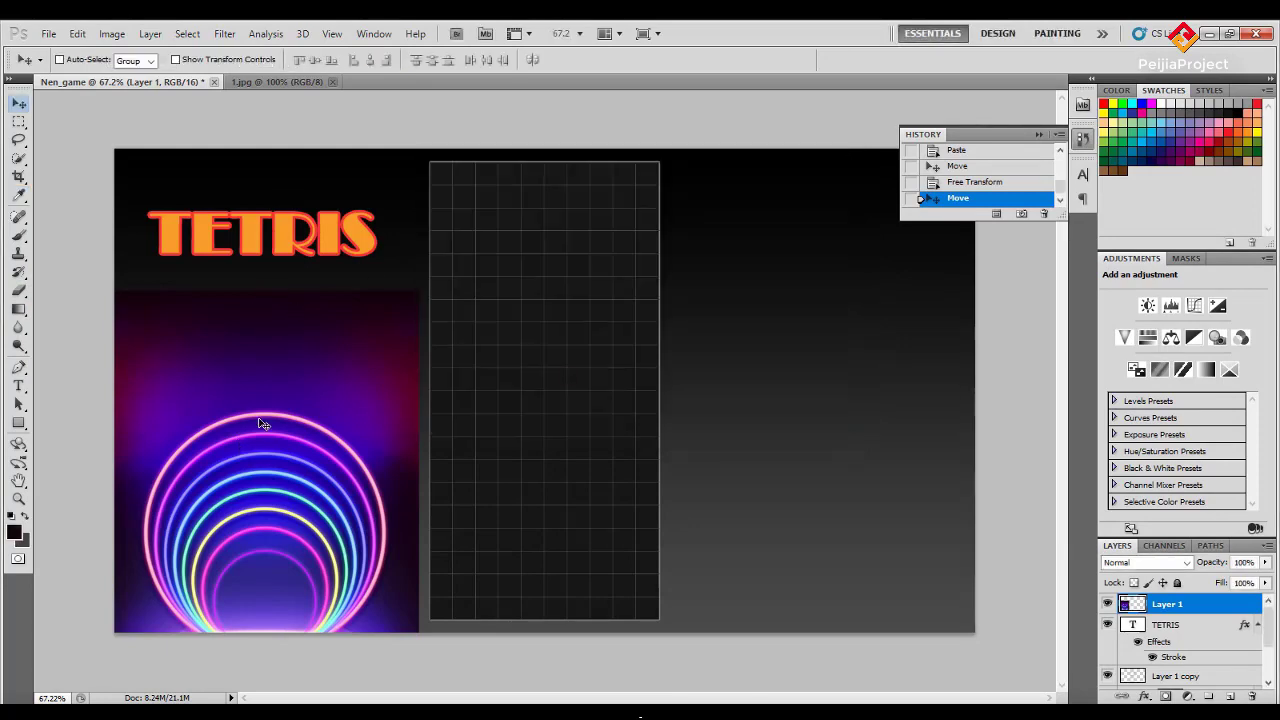
{"action": "scroll", "coordinate": [1203, 684], "scroll_direction": "down", "scroll_amount": 2}
{"action": "scroll", "coordinate": [1203, 684], "scroll_direction": "down", "scroll_amount": 2}
{"action": "left_click", "coordinate": [1174, 680]}
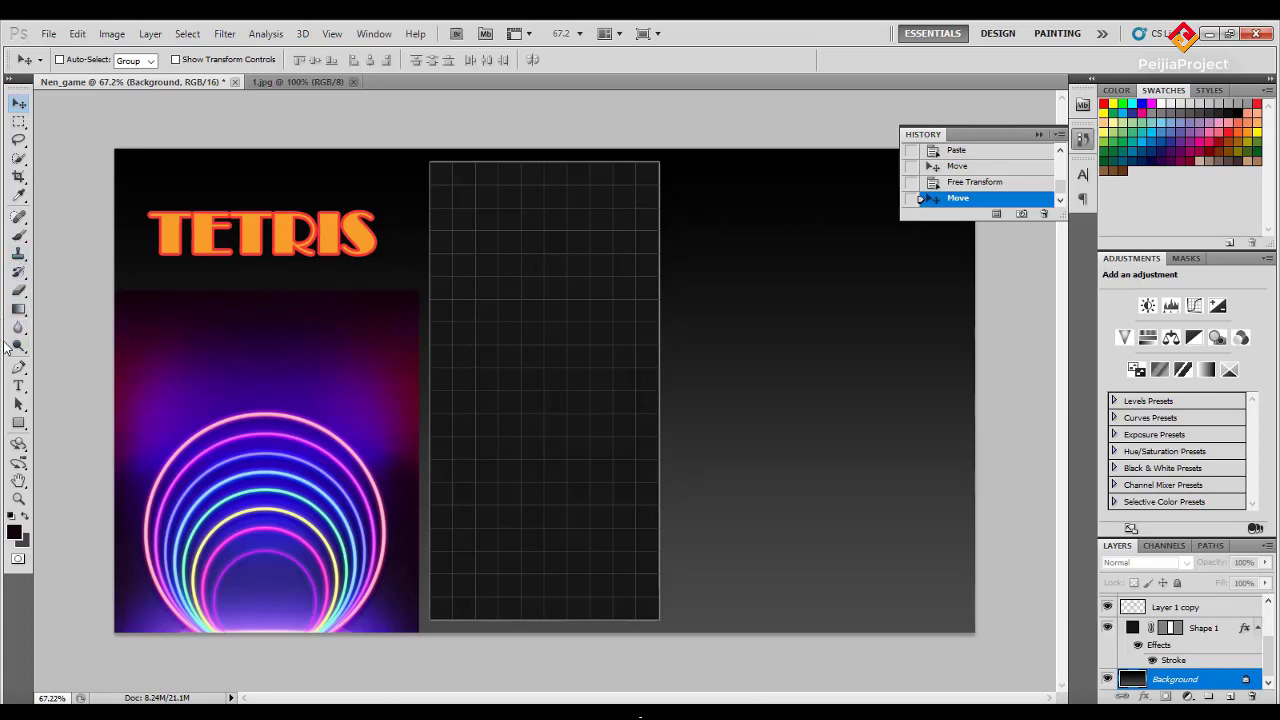
Draw a vertical gradient on the Background, dark at top fading to grey at bottom.
{"action": "left_click", "coordinate": [18, 309]}
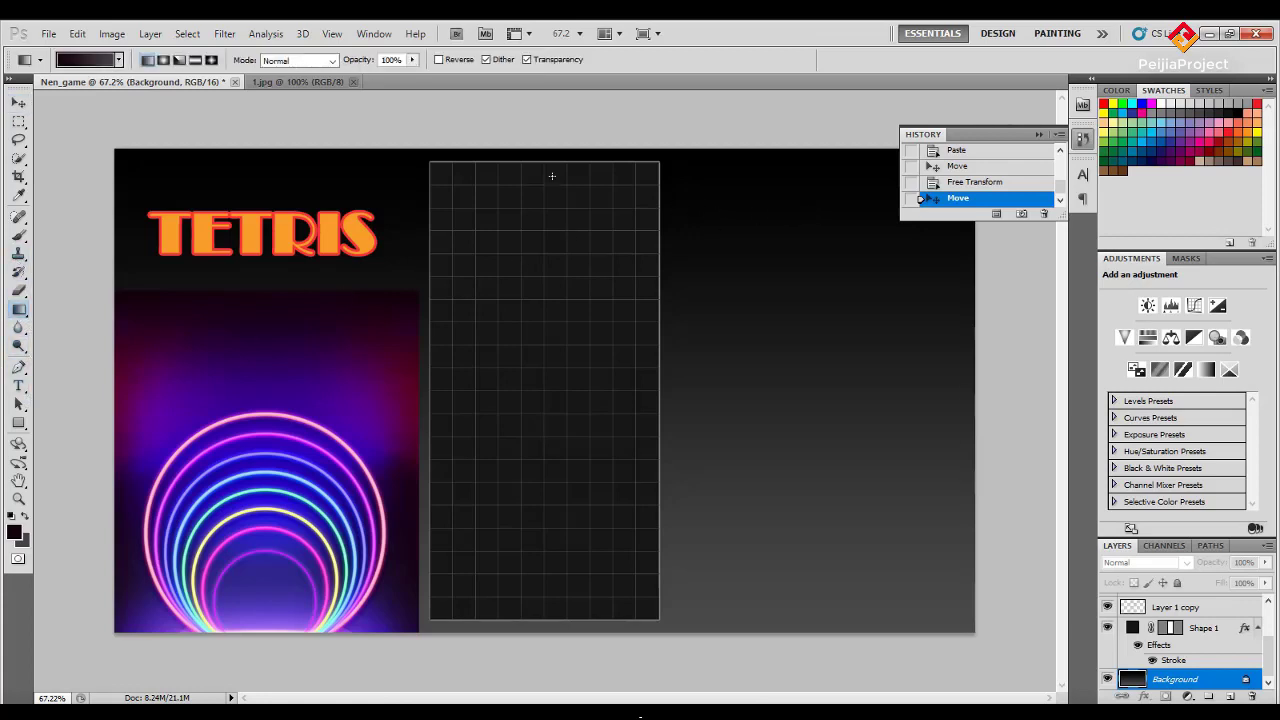
{"action": "left_click_drag", "start_coordinate": [548, 166], "coordinate": [548, 538]}
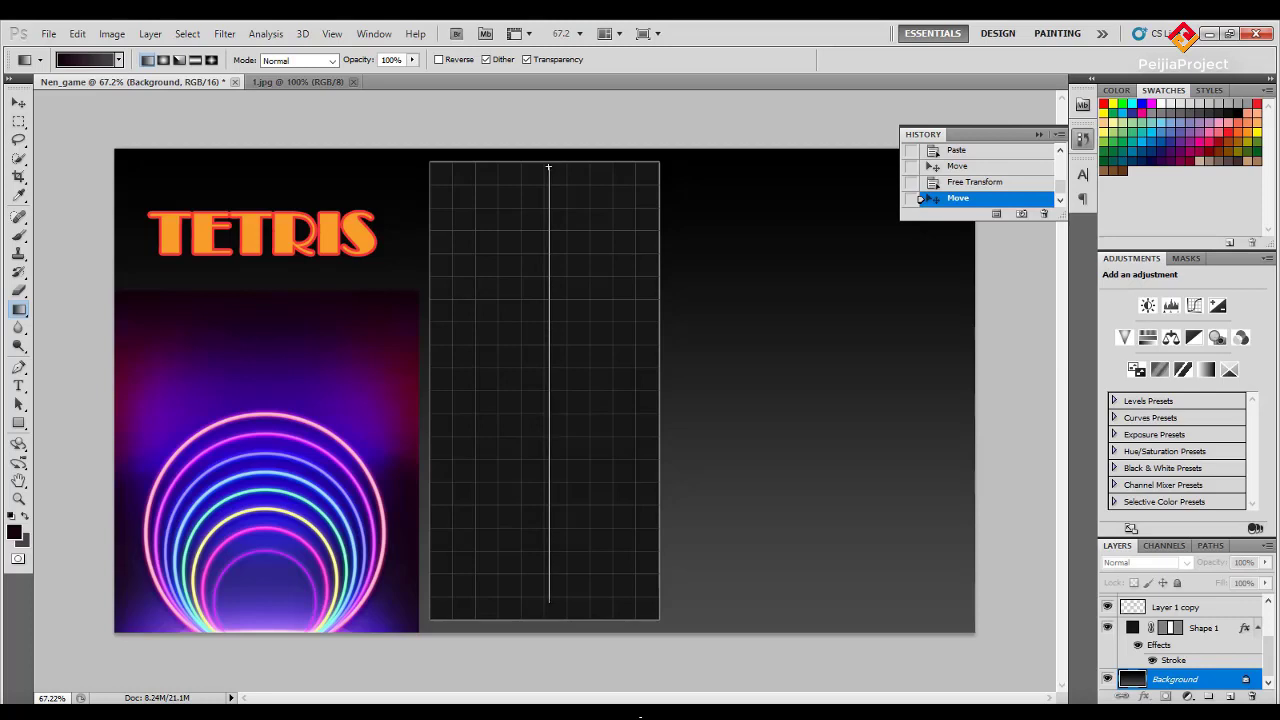
{"action": "left_click_drag", "start_coordinate": [548, 603], "coordinate": [557, 672]}
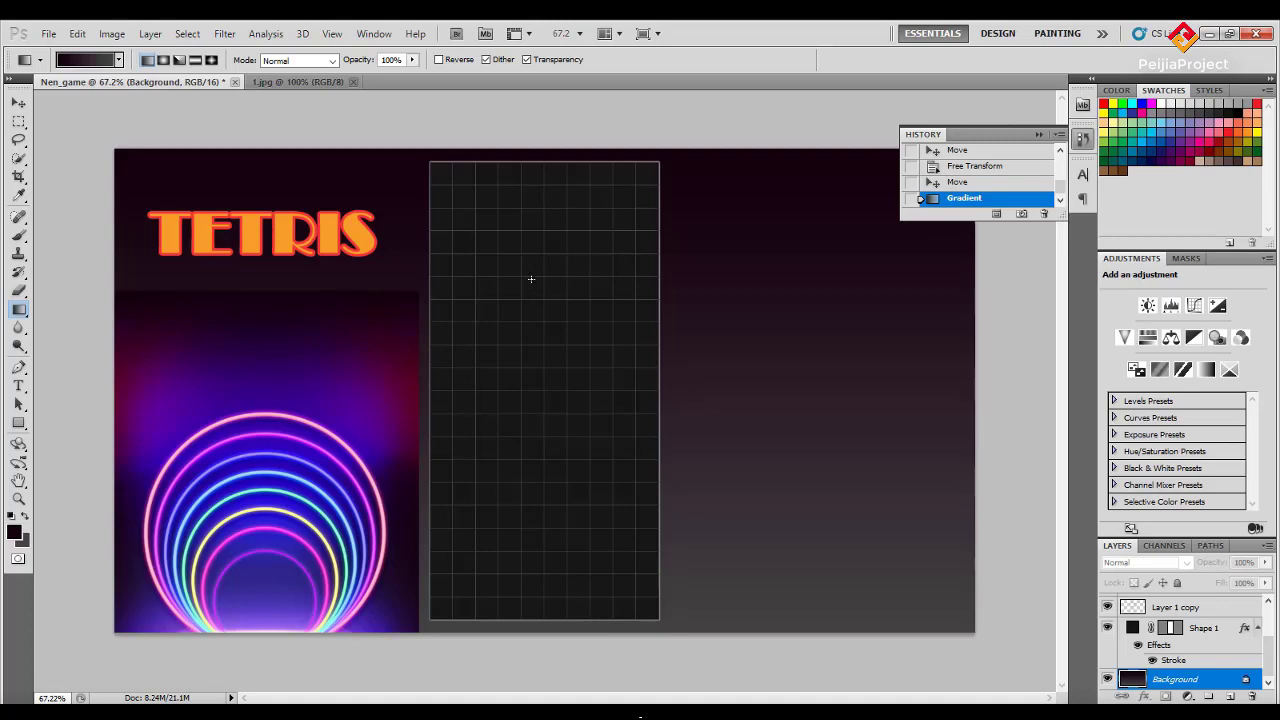
{"action": "left_click_drag", "start_coordinate": [541, 270], "coordinate": [541, 660]}
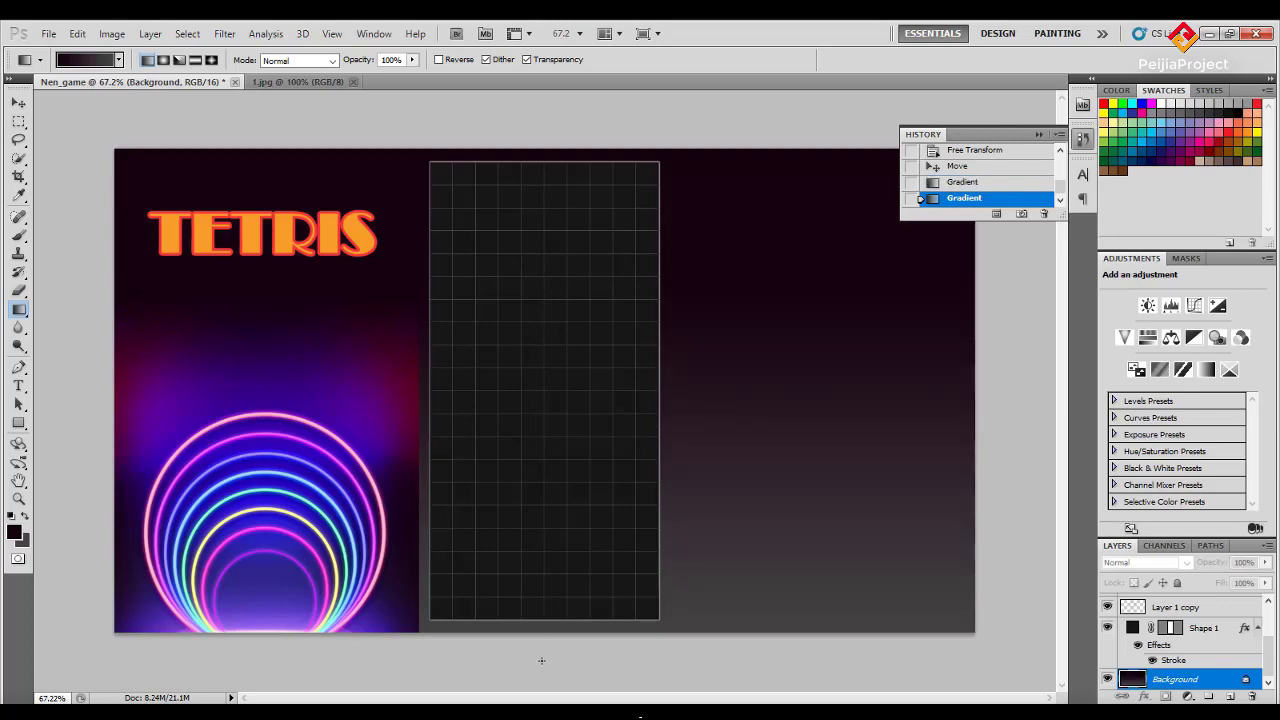
{"action": "left_click", "coordinate": [18, 102]}
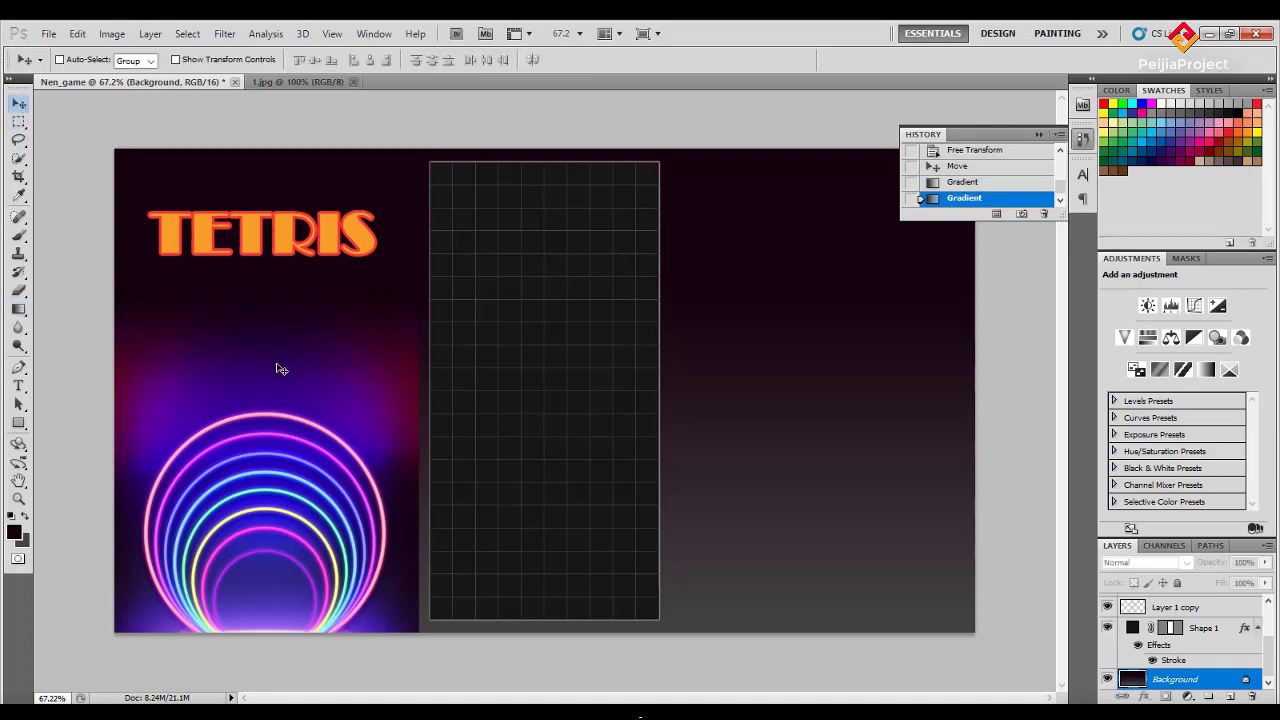
{"action": "scroll", "coordinate": [1215, 645], "scroll_direction": "up", "scroll_amount": 2}
Enlarge the neon rings Layer 1 to about 103%.
{"action": "scroll", "coordinate": [1175, 622], "scroll_direction": "up", "scroll_amount": 2}
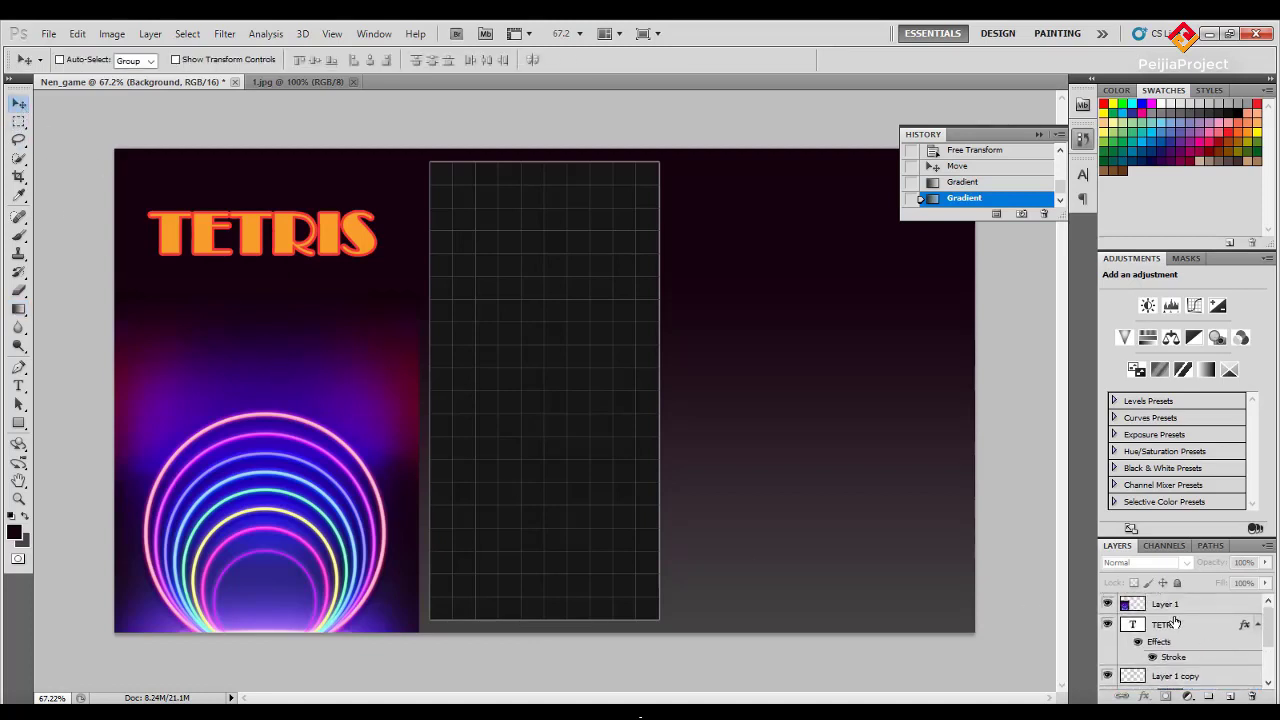
{"action": "left_click", "coordinate": [1172, 606]}
{"action": "key", "text": "ctrl+t"}
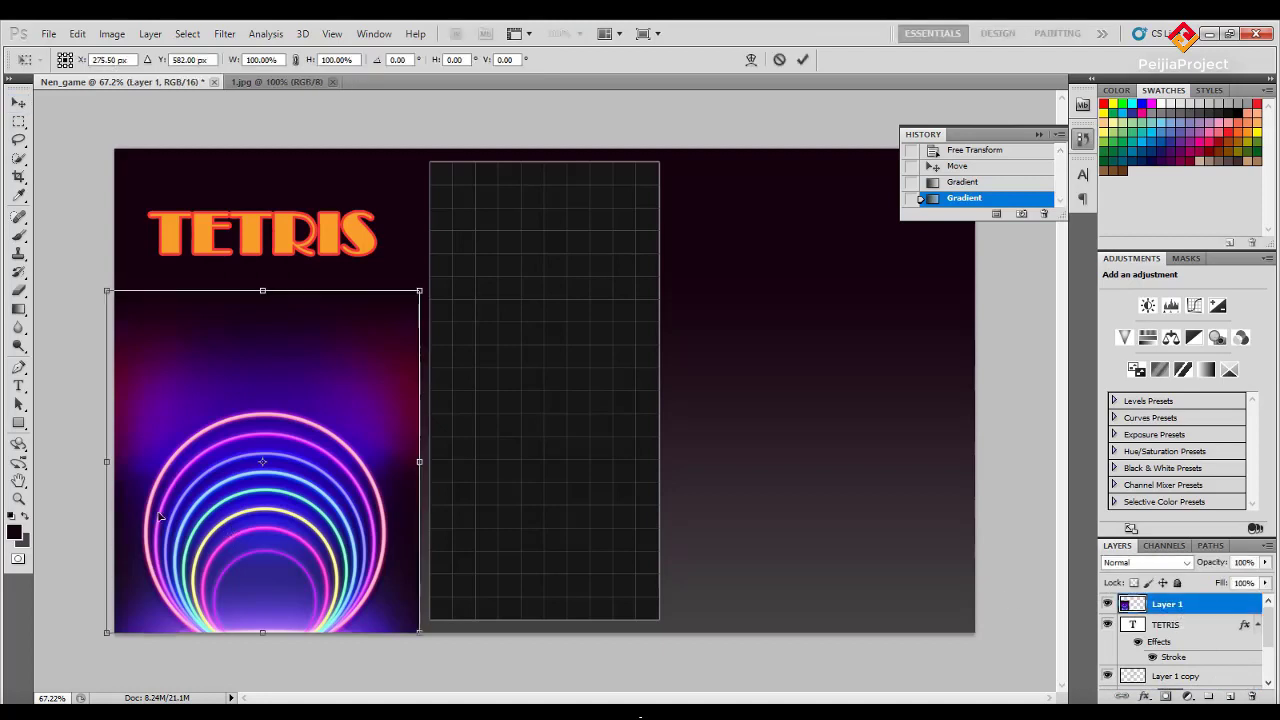
{"action": "left_click_drag", "start_coordinate": [421, 292], "coordinate": [429, 280]}
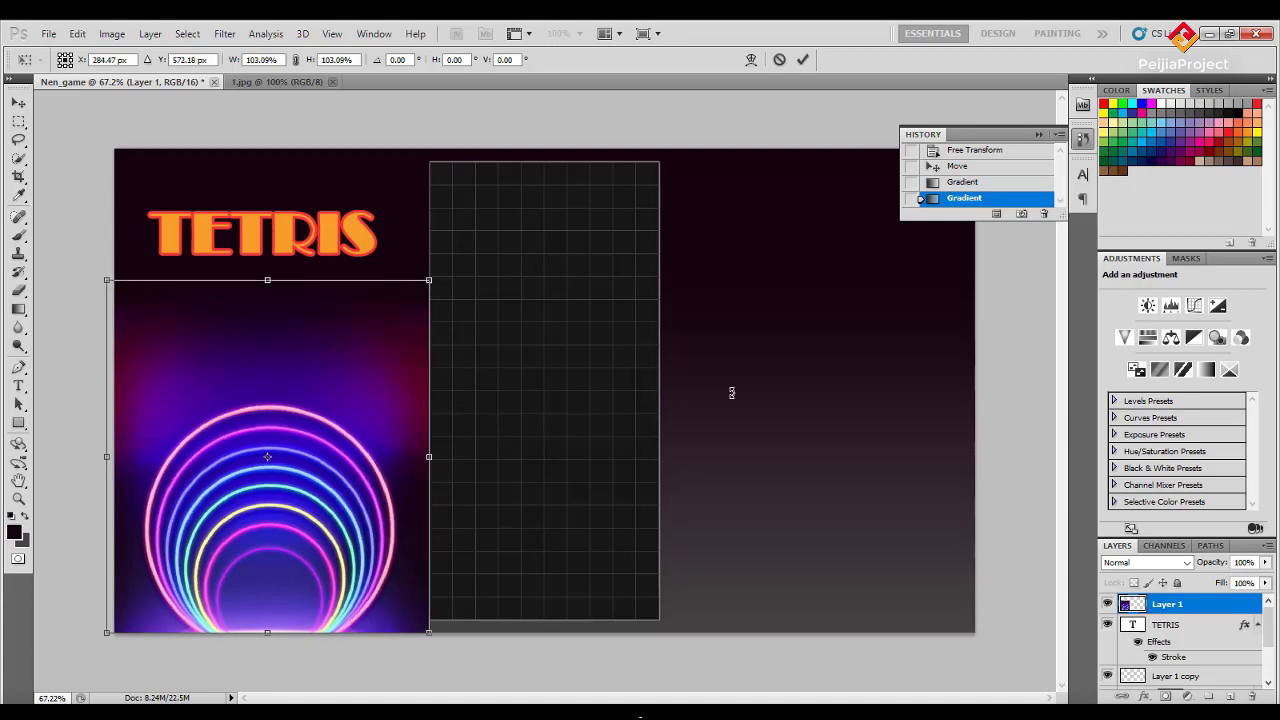
{"action": "key", "text": "Return"}
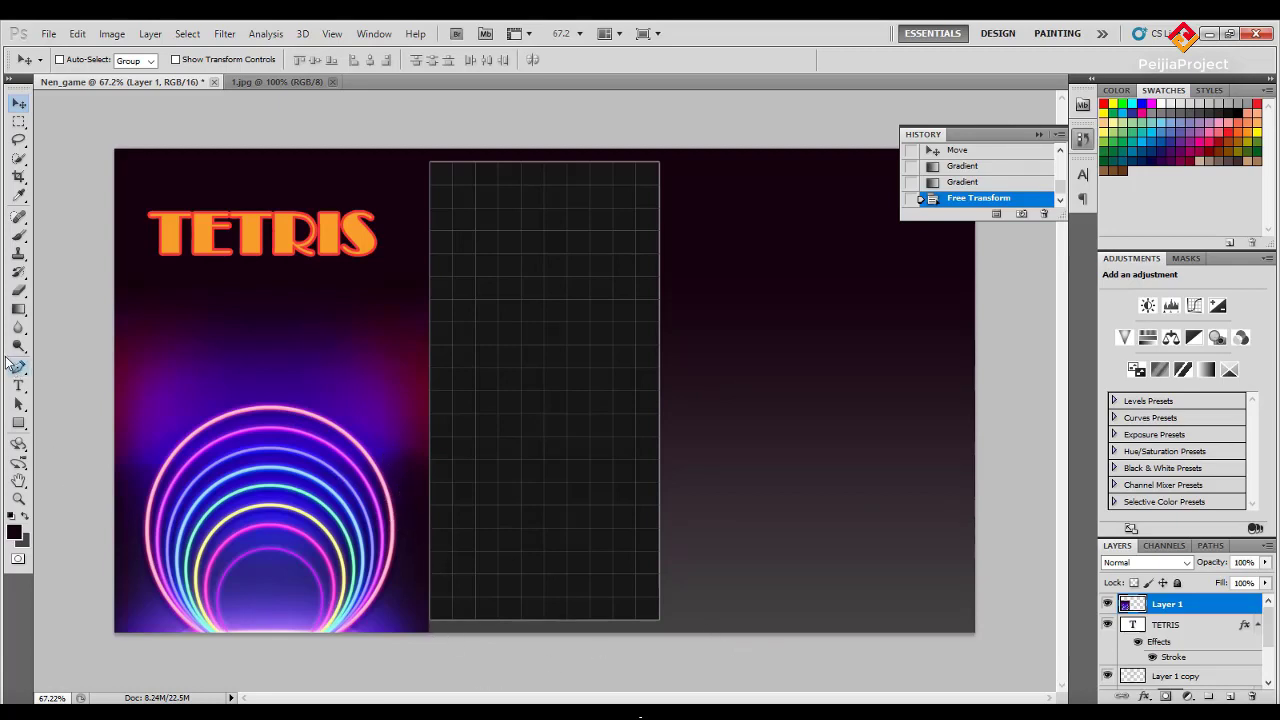
Set the background colour to dark purple #200b35 sampled from the canvas.
{"action": "left_click", "coordinate": [25, 540]}
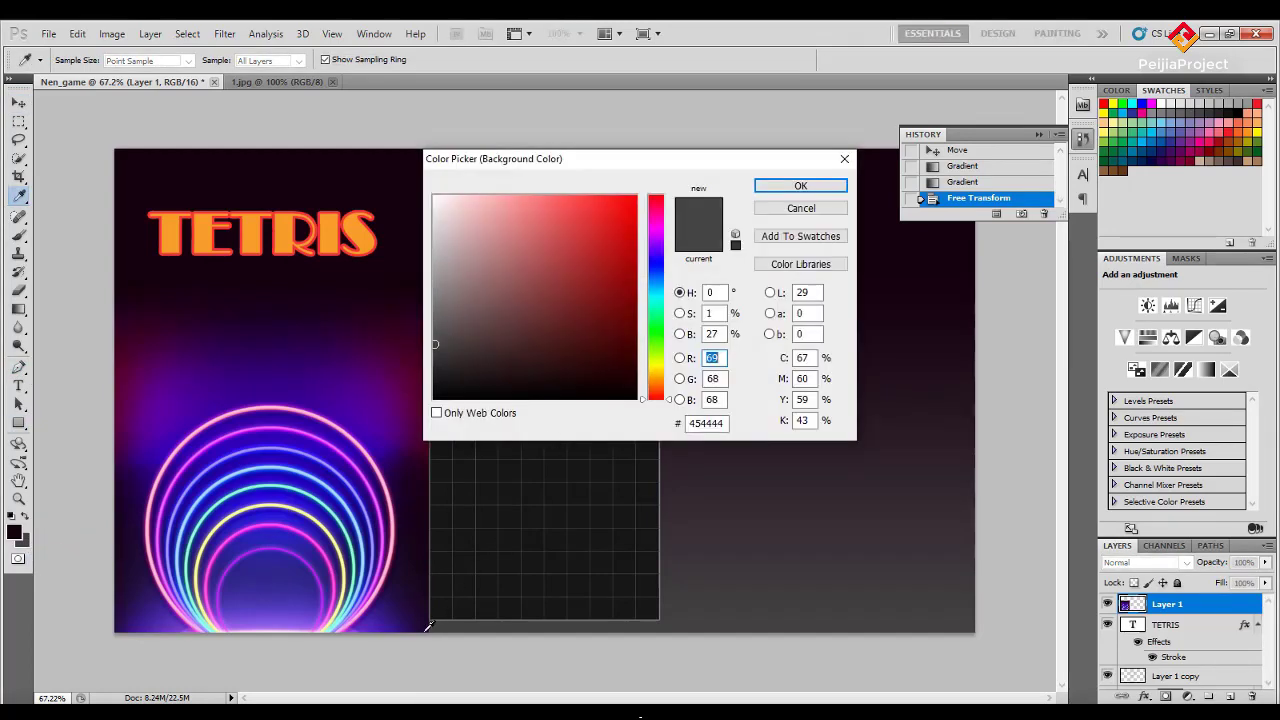
{"action": "left_click", "coordinate": [556, 628]}
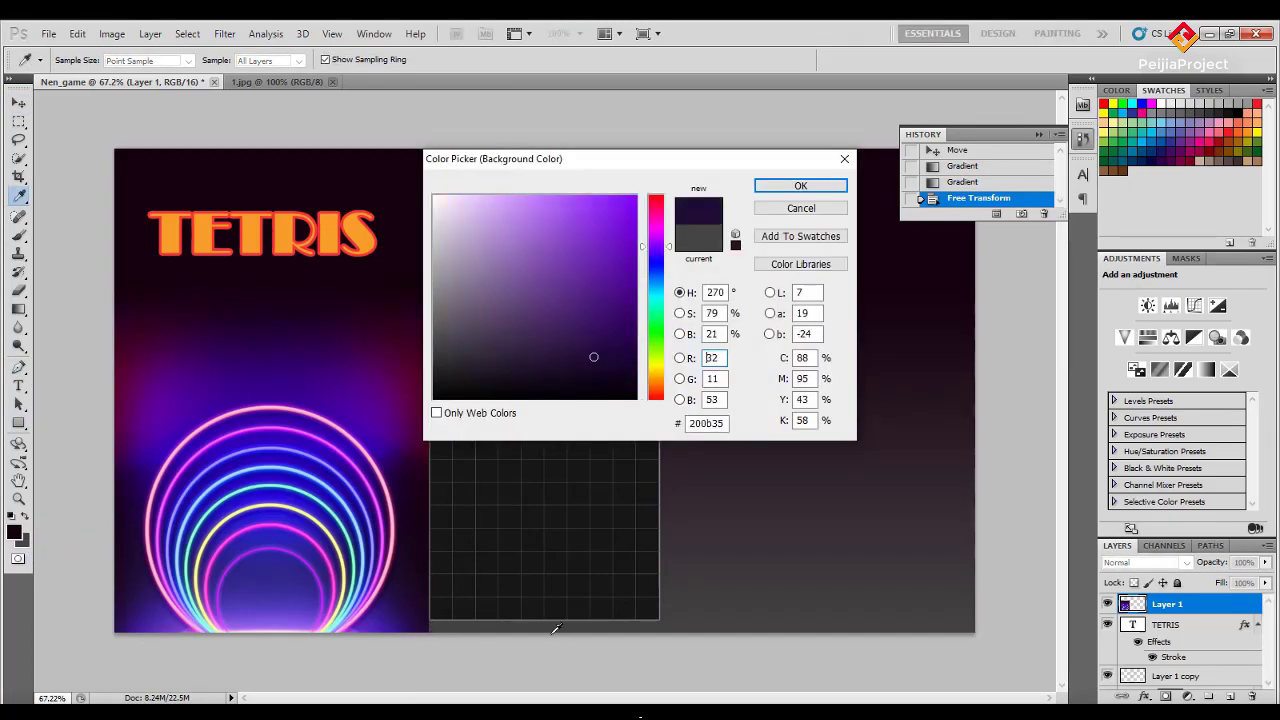
{"action": "left_click", "coordinate": [800, 186]}
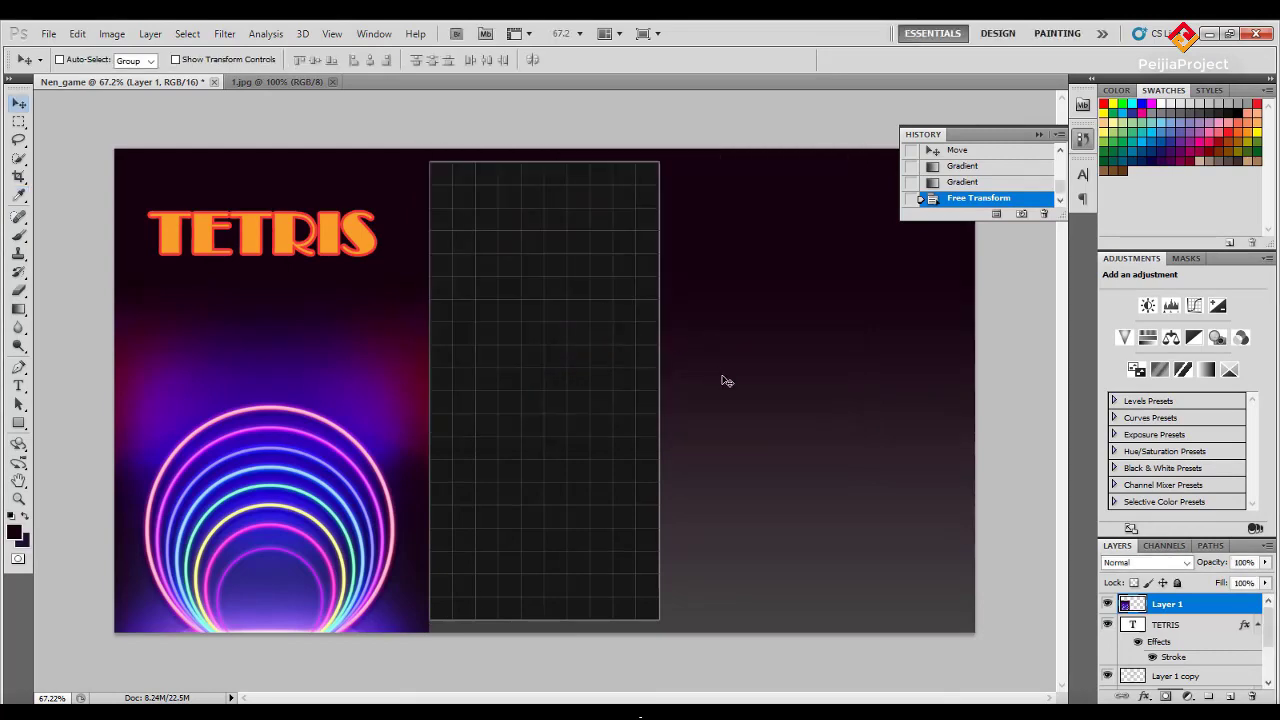
Redraw the Background gradient vertically, near-black at top to purple at bottom.
{"action": "scroll", "coordinate": [1196, 650], "scroll_direction": "down", "scroll_amount": 3}
{"action": "left_click", "coordinate": [1178, 679]}
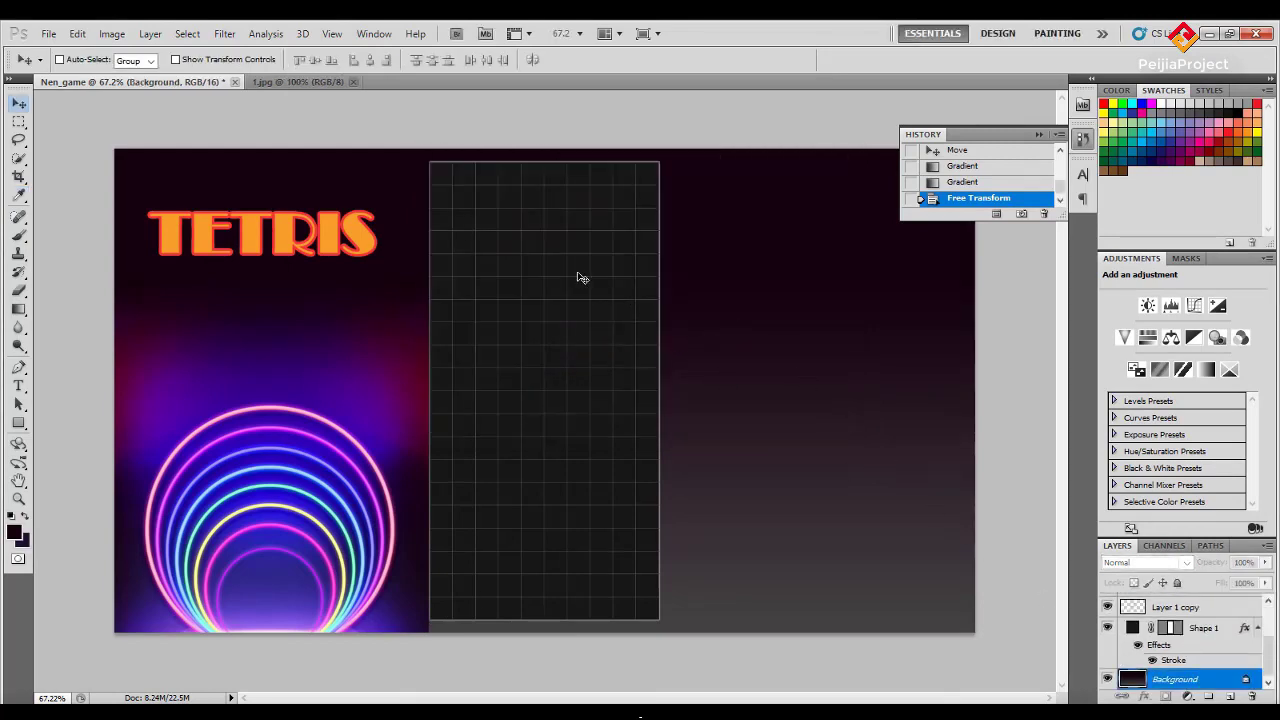
{"action": "left_click", "coordinate": [18, 254]}
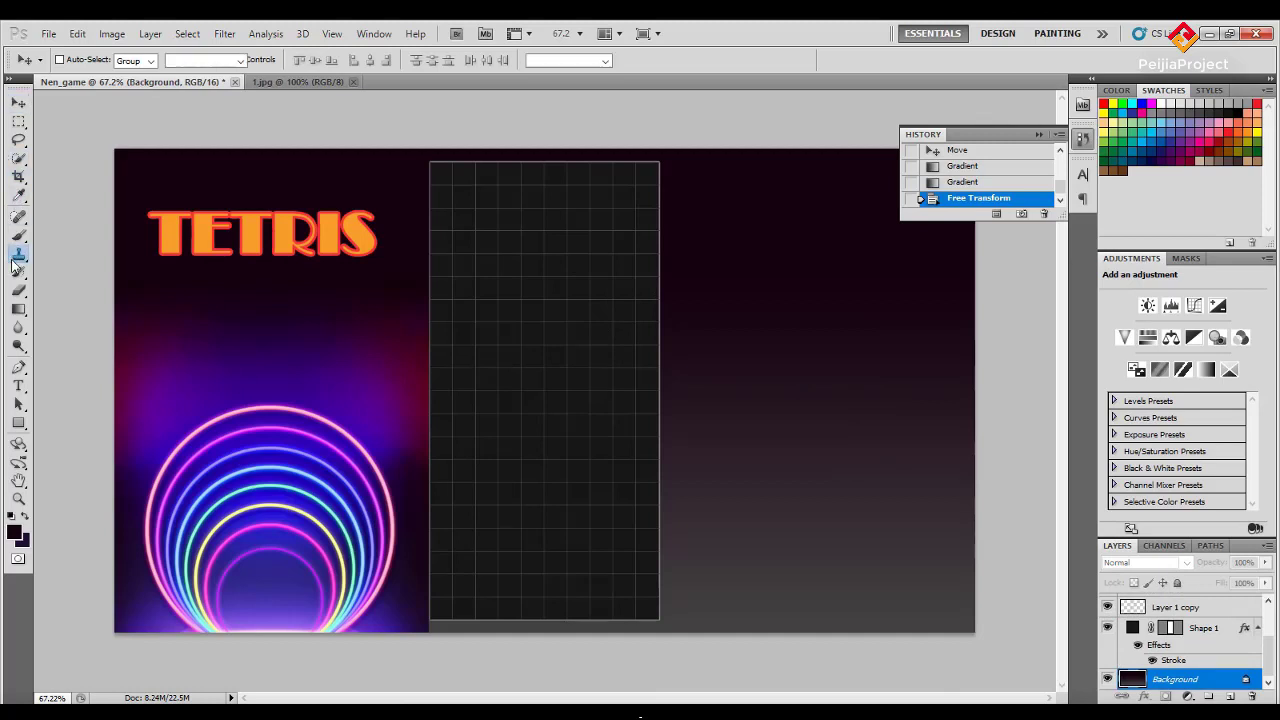
{"action": "left_click", "coordinate": [18, 309]}
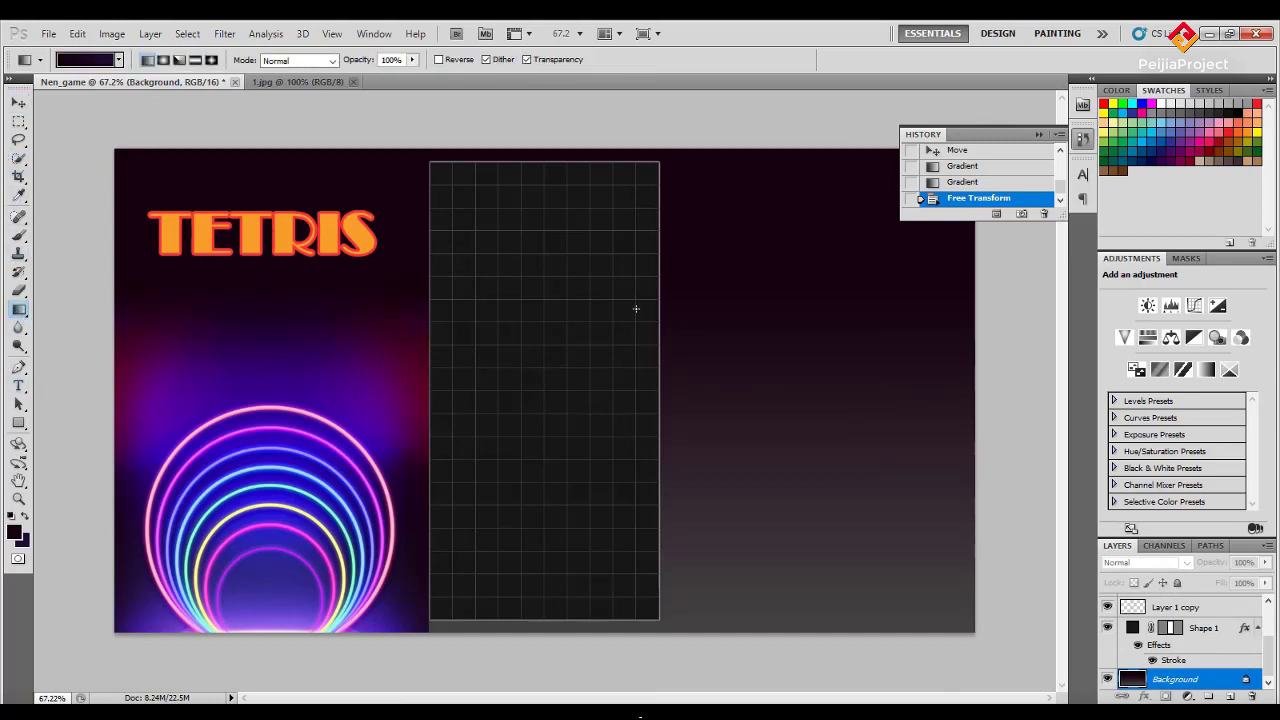
{"action": "left_click_drag", "start_coordinate": [564, 280], "coordinate": [563, 580]}
{"action": "left_click_drag", "start_coordinate": [556, 648], "coordinate": [556, 648]}
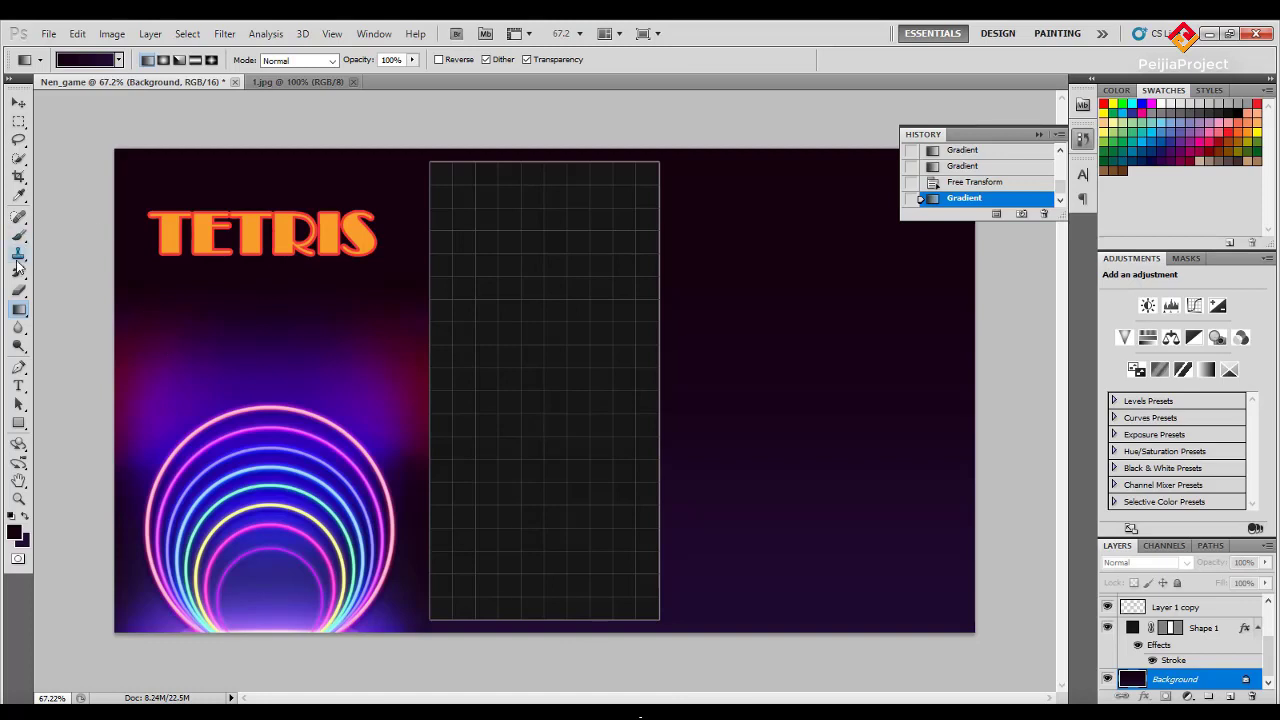
{"action": "scroll", "coordinate": [1146, 616], "scroll_direction": "up", "scroll_amount": 3}
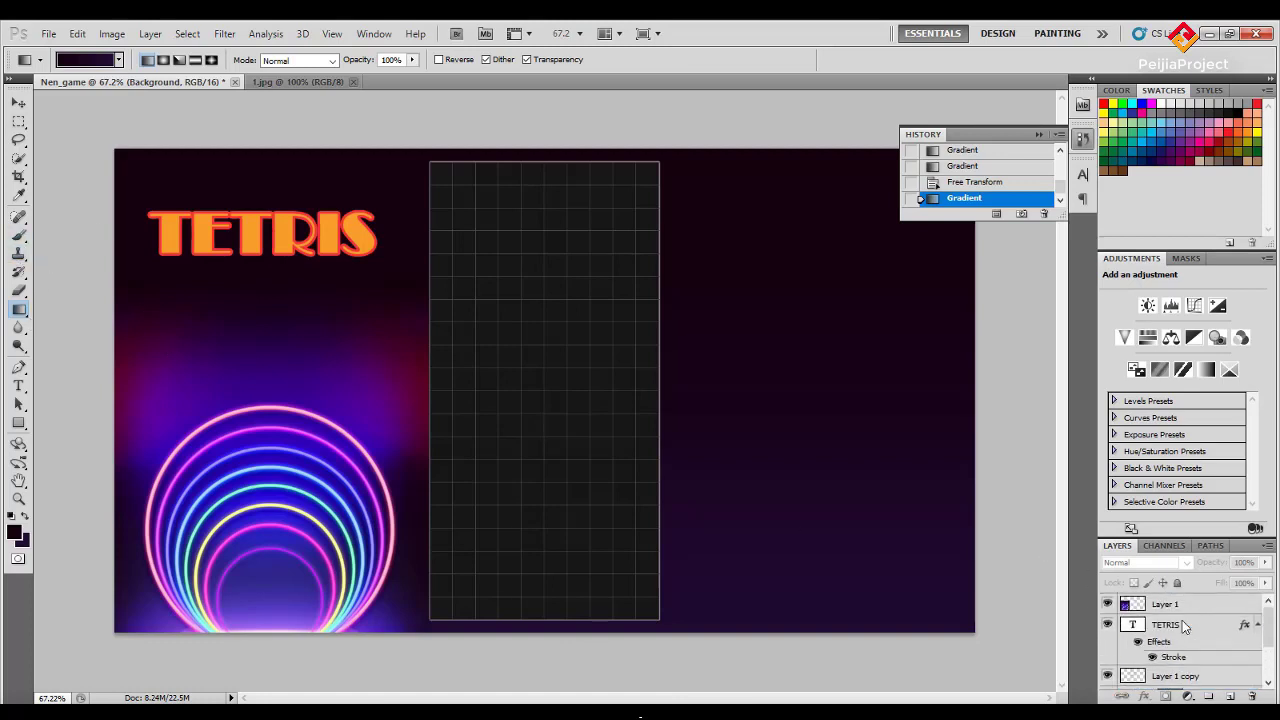
{"action": "left_click", "coordinate": [1222, 608]}
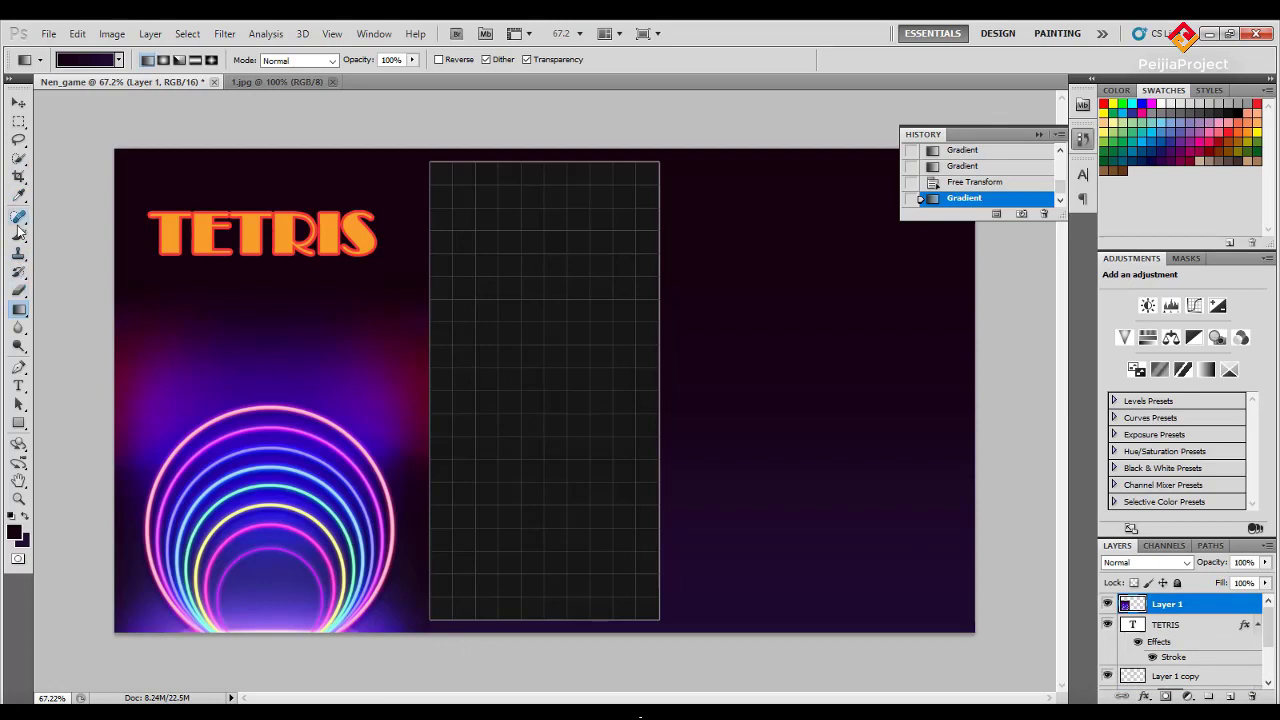
Add a white text line below TETRIS reading 'Phiên bản 1.01'.
{"action": "left_click", "coordinate": [18, 386]}
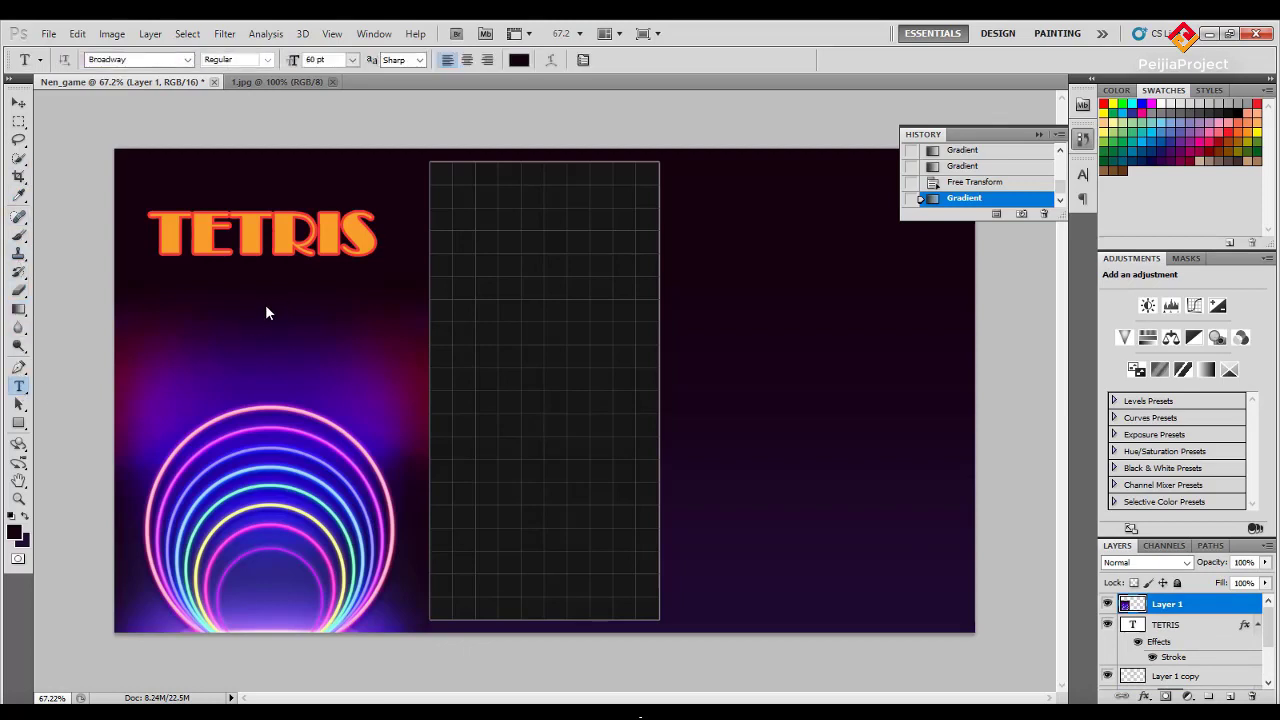
{"action": "left_click", "coordinate": [265, 290]}
{"action": "type", "text": "N"}
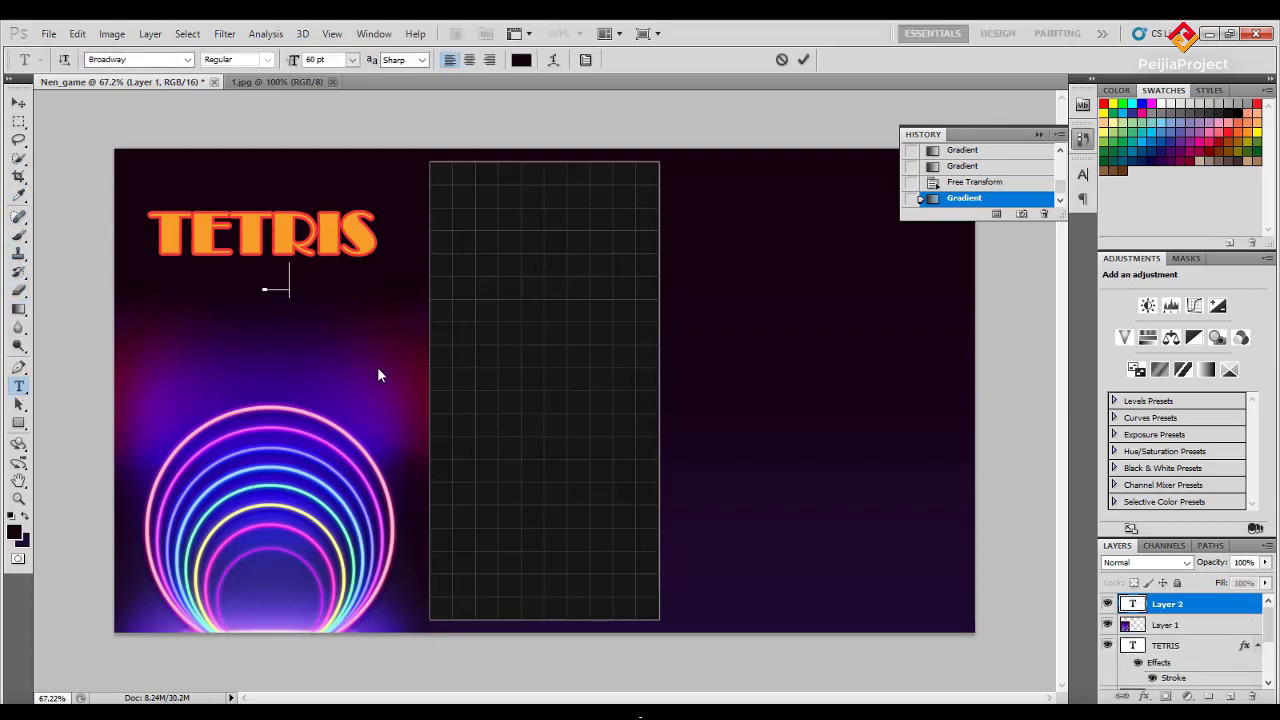
{"action": "type", "text": "EXT"}
{"action": "key", "text": "ctrl+a"}
{"action": "left_click", "coordinate": [521, 59]}
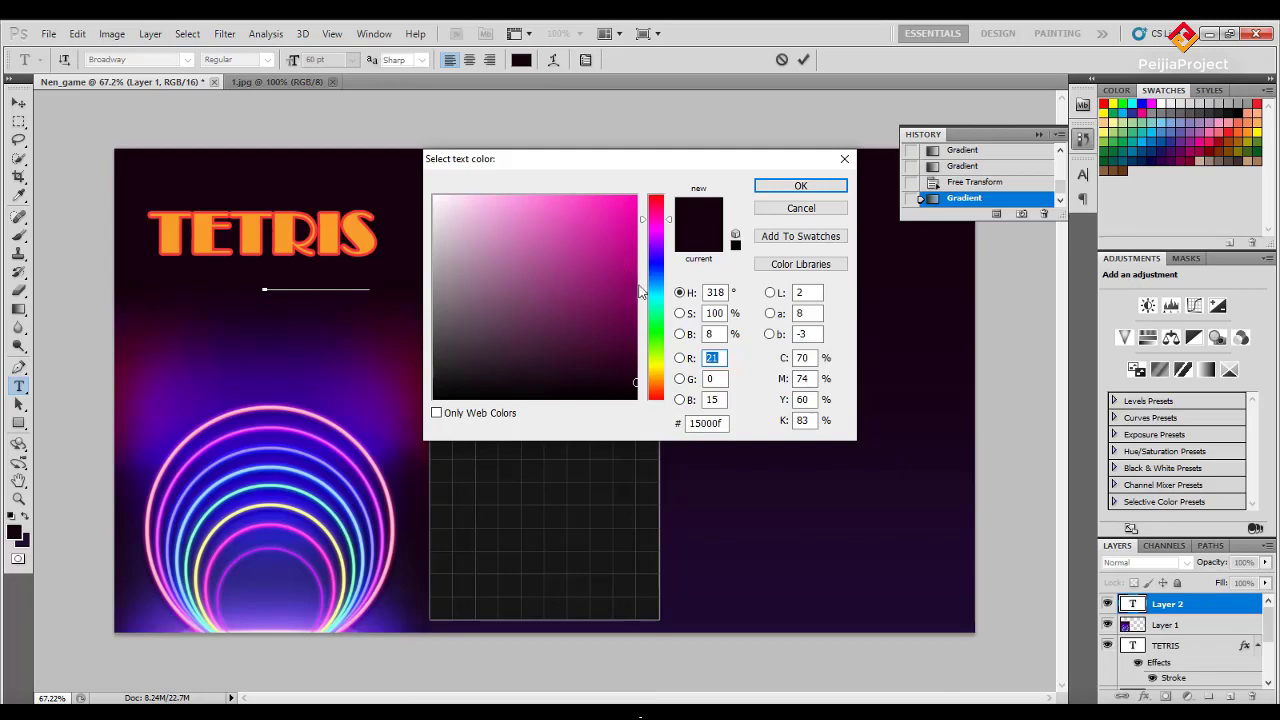
{"action": "left_click", "coordinate": [434, 197]}
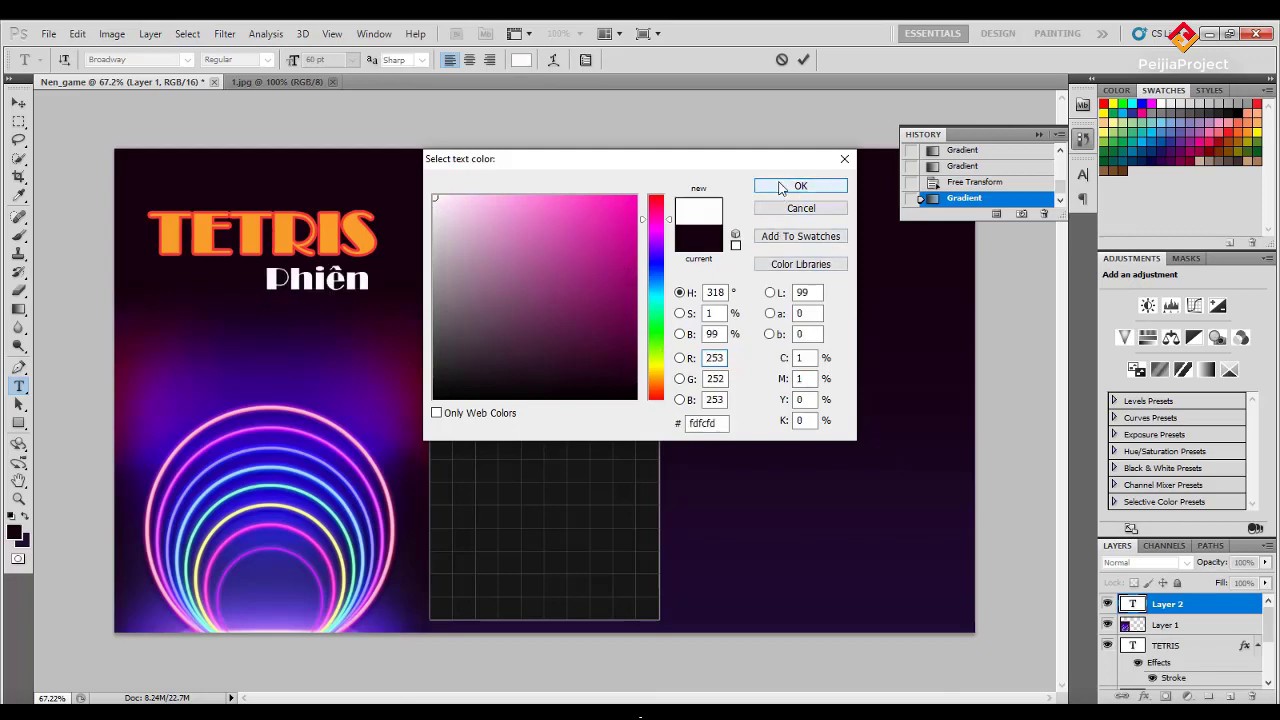
{"action": "left_click", "coordinate": [790, 186]}
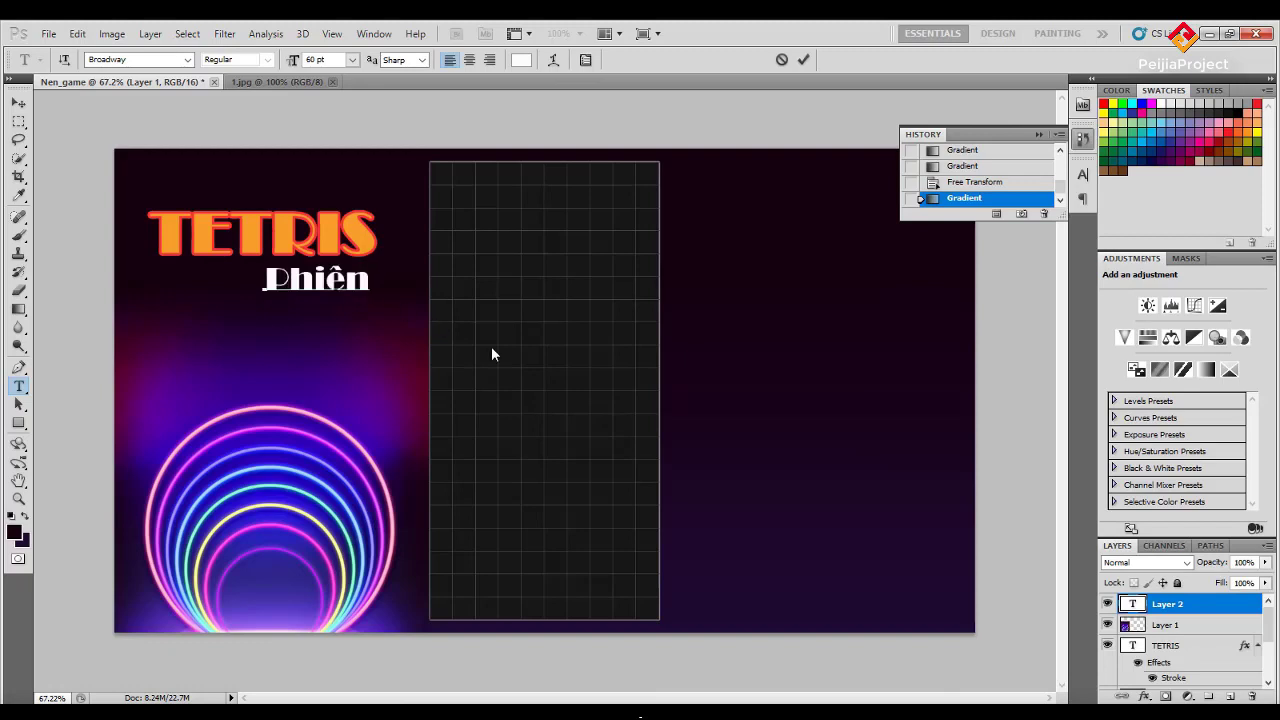
{"action": "type", "text": "bản"}
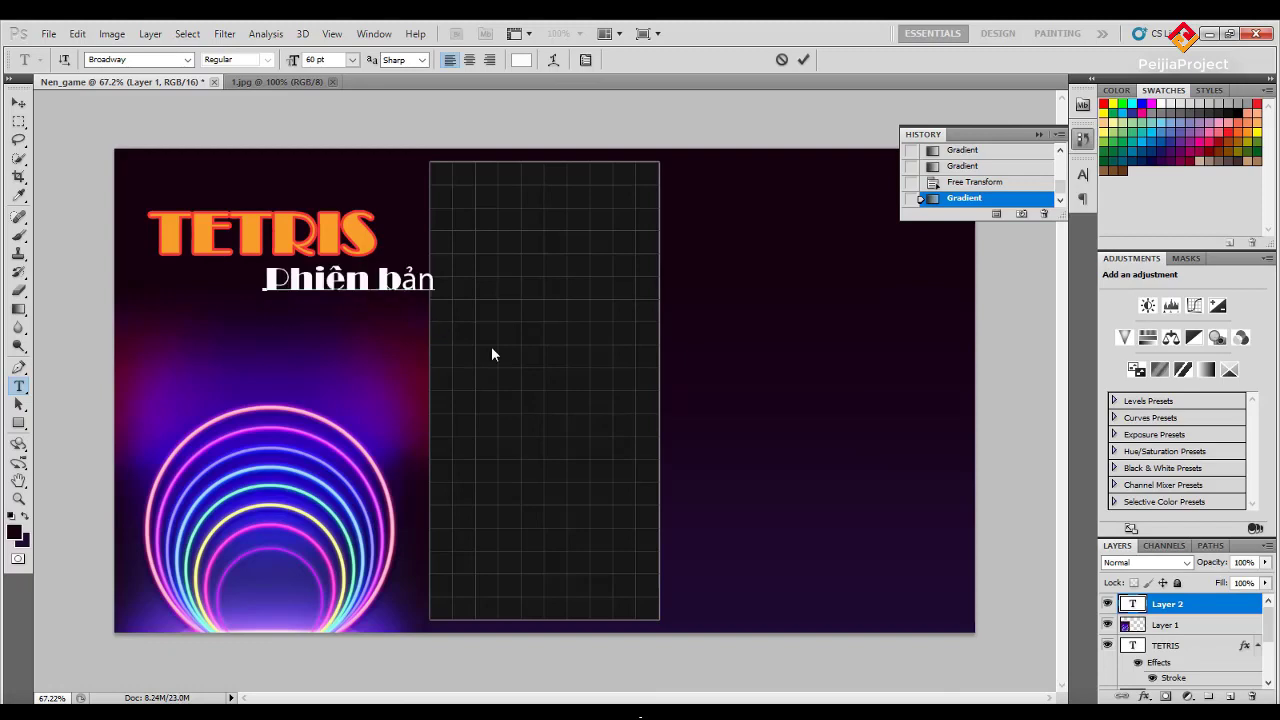
{"action": "type", "text": " 1."}
{"action": "type", "text": "01"}
Set the subtitle to Arial at 24 pt and commit it.
{"action": "key", "text": "ctrl+a"}
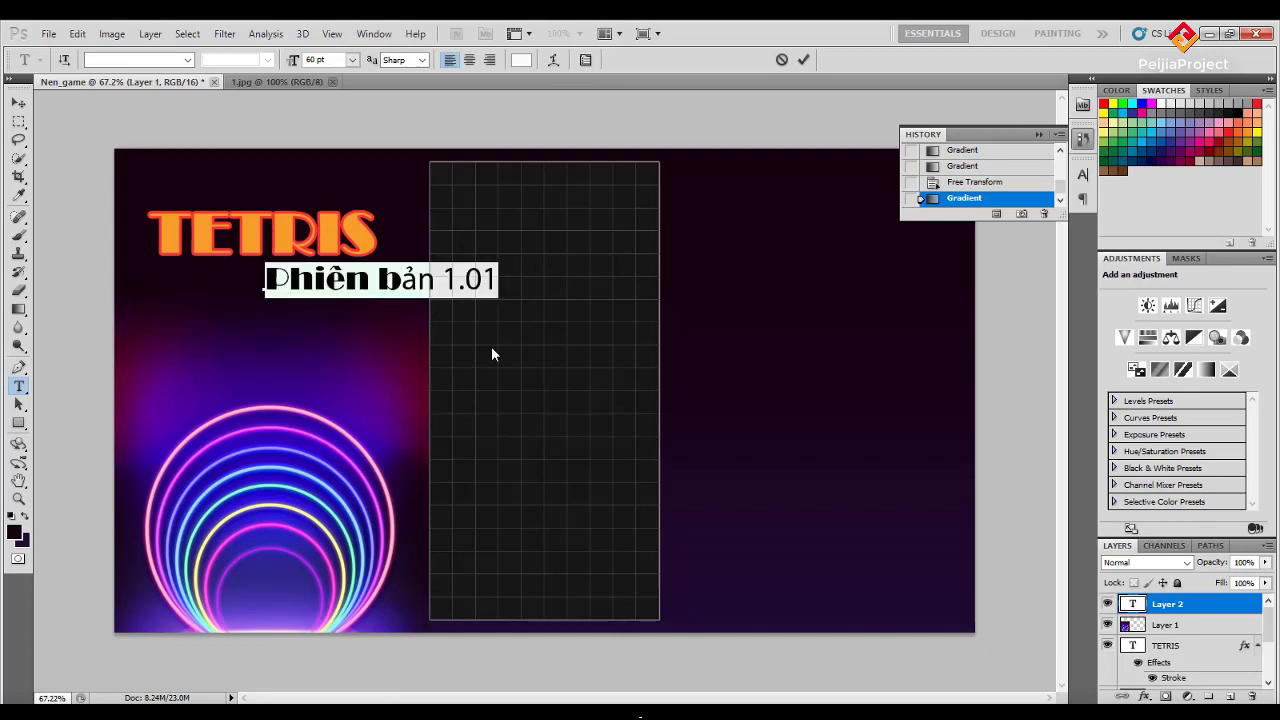
{"action": "left_click", "coordinate": [104, 62]}
{"action": "type", "text": "a"}
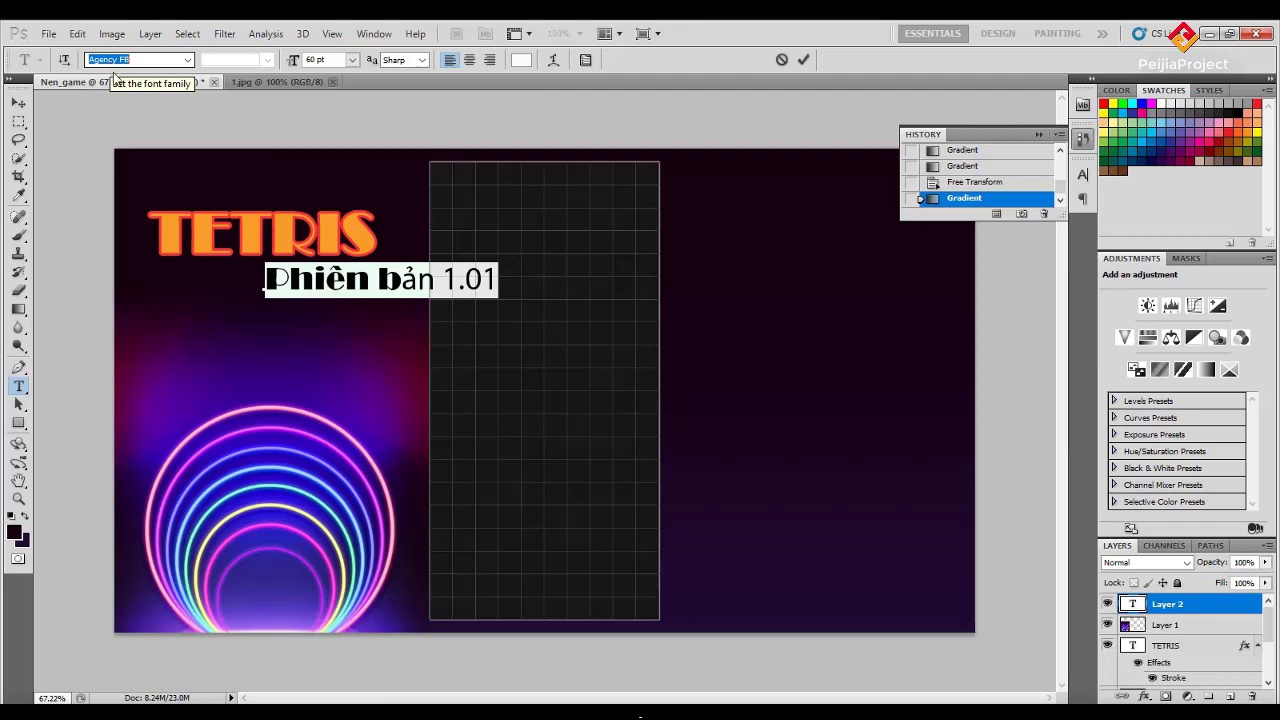
{"action": "left_click", "coordinate": [187, 59]}
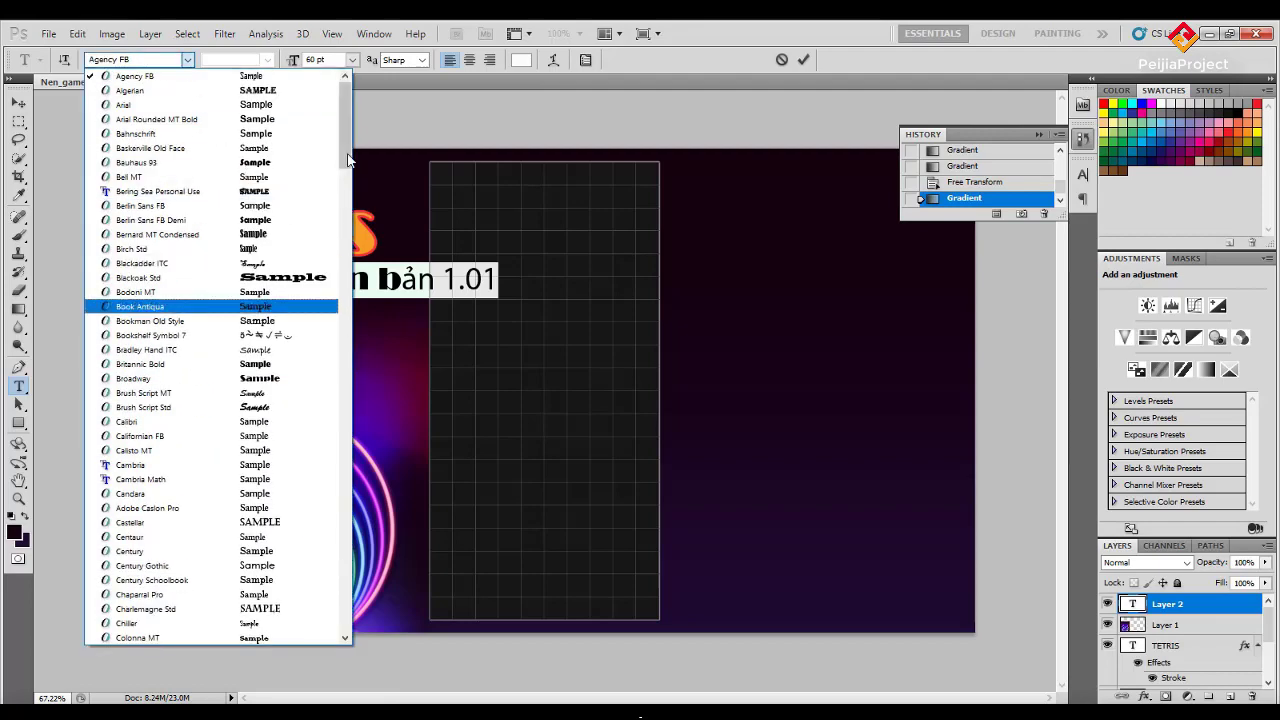
{"action": "left_click", "coordinate": [200, 104]}
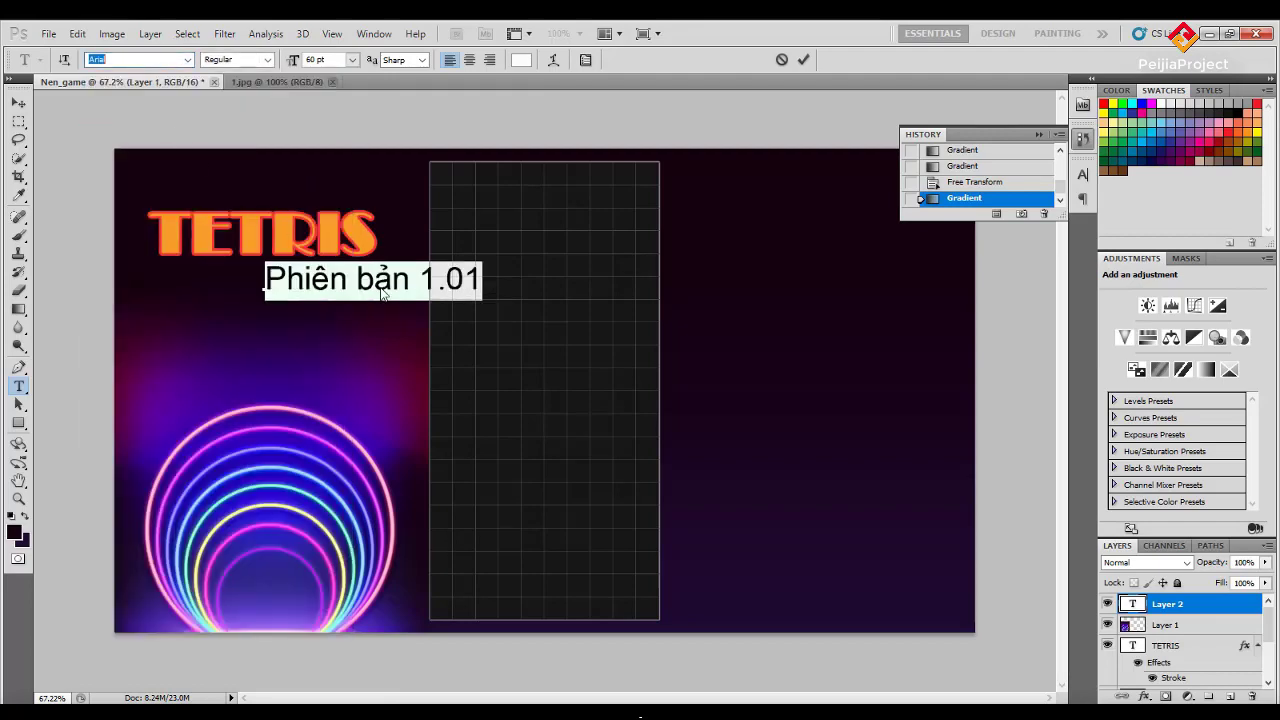
{"action": "left_click", "coordinate": [352, 59]}
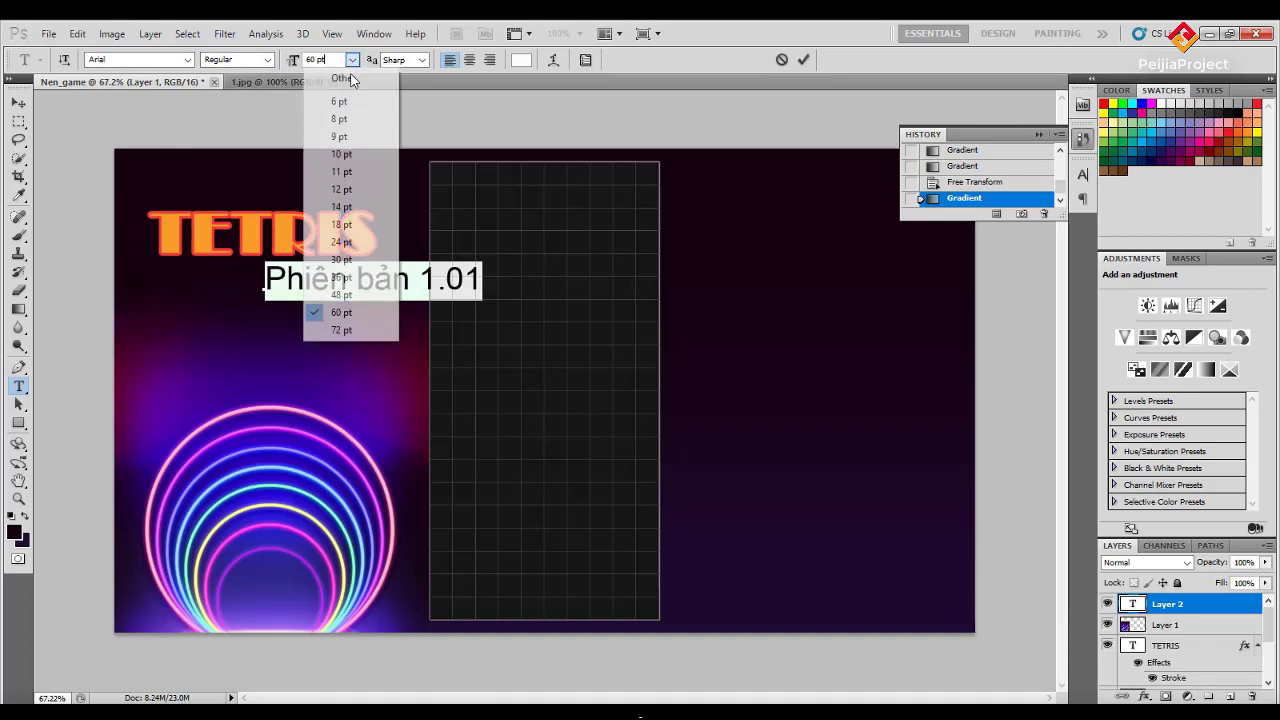
{"action": "left_click", "coordinate": [341, 224]}
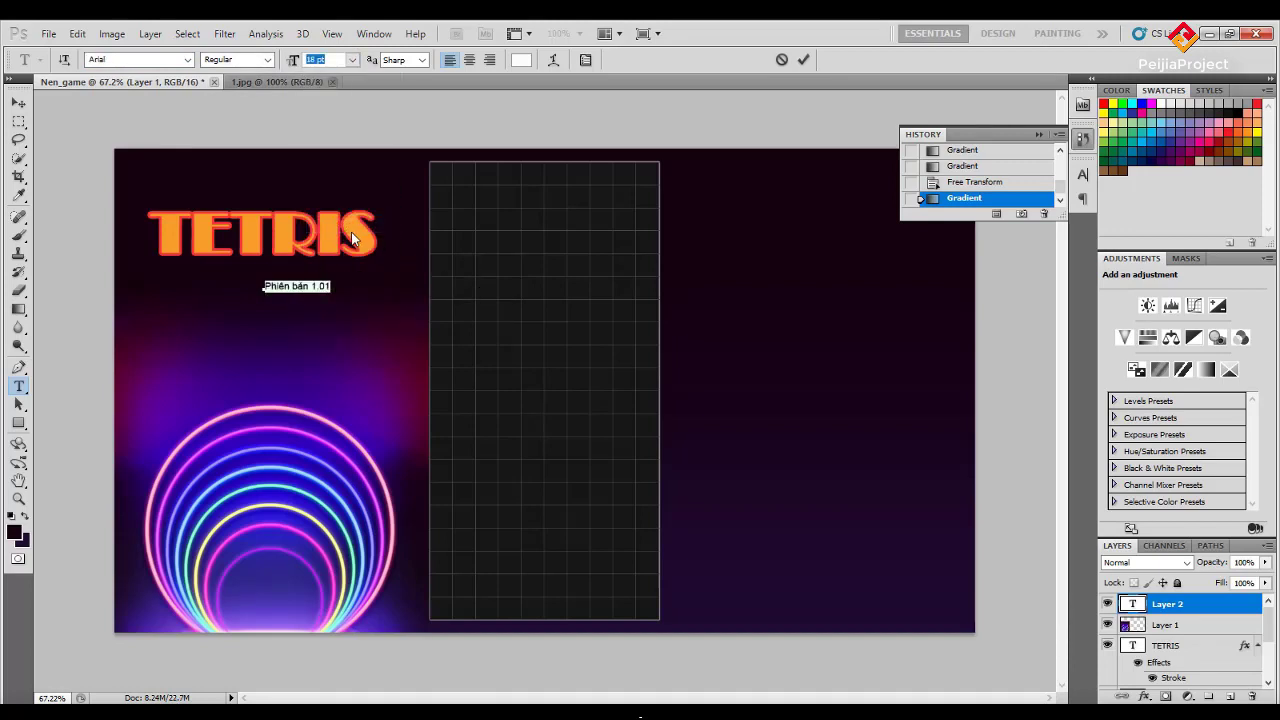
{"action": "left_click", "coordinate": [352, 59]}
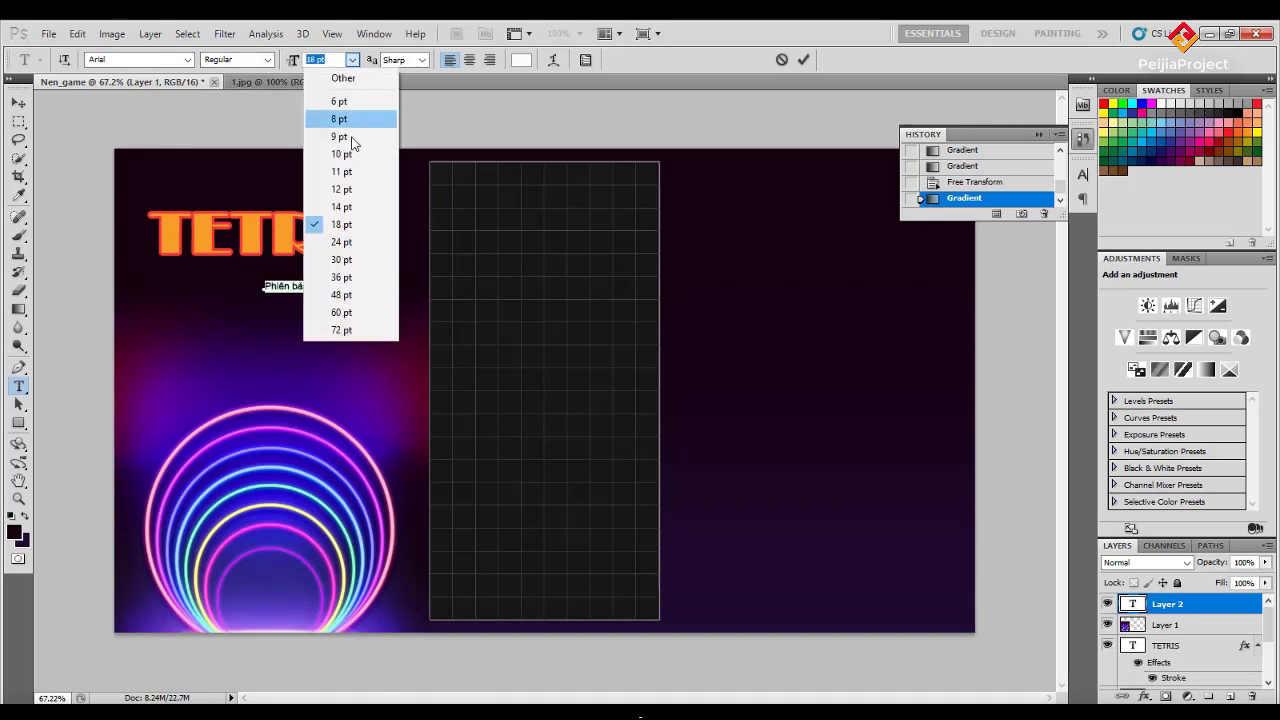
{"action": "left_click", "coordinate": [341, 242]}
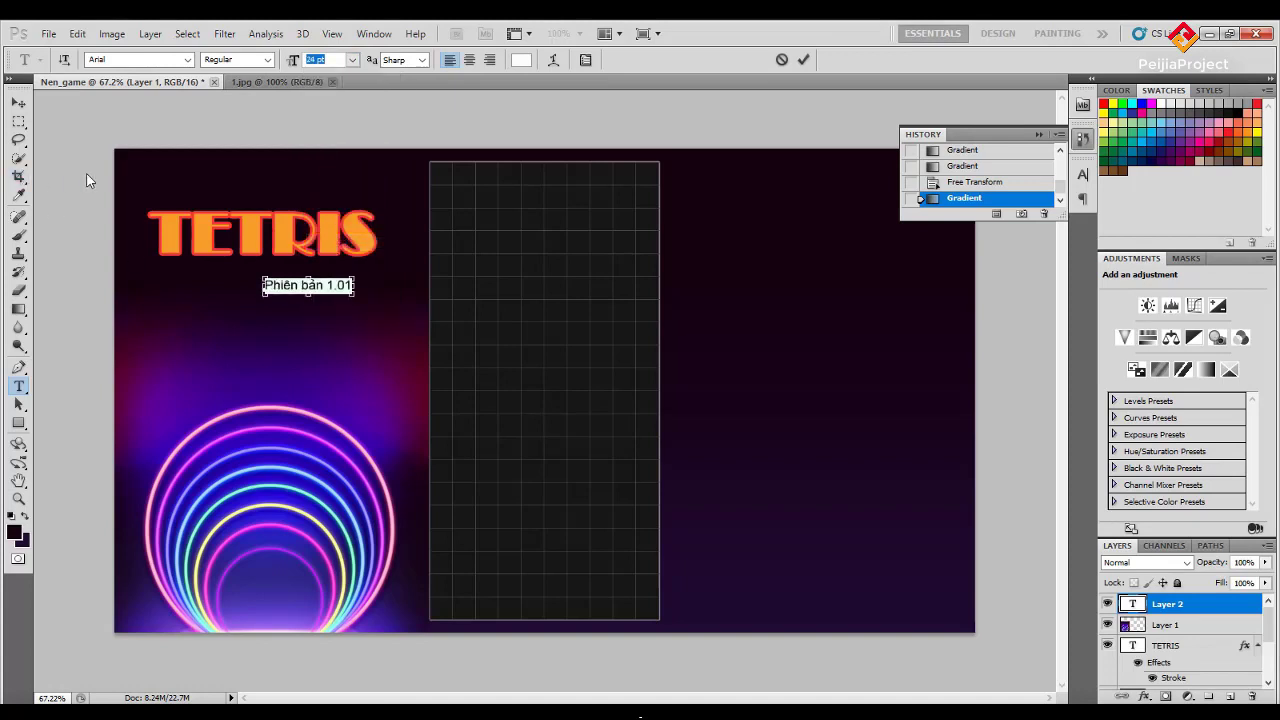
{"action": "left_click", "coordinate": [18, 121]}
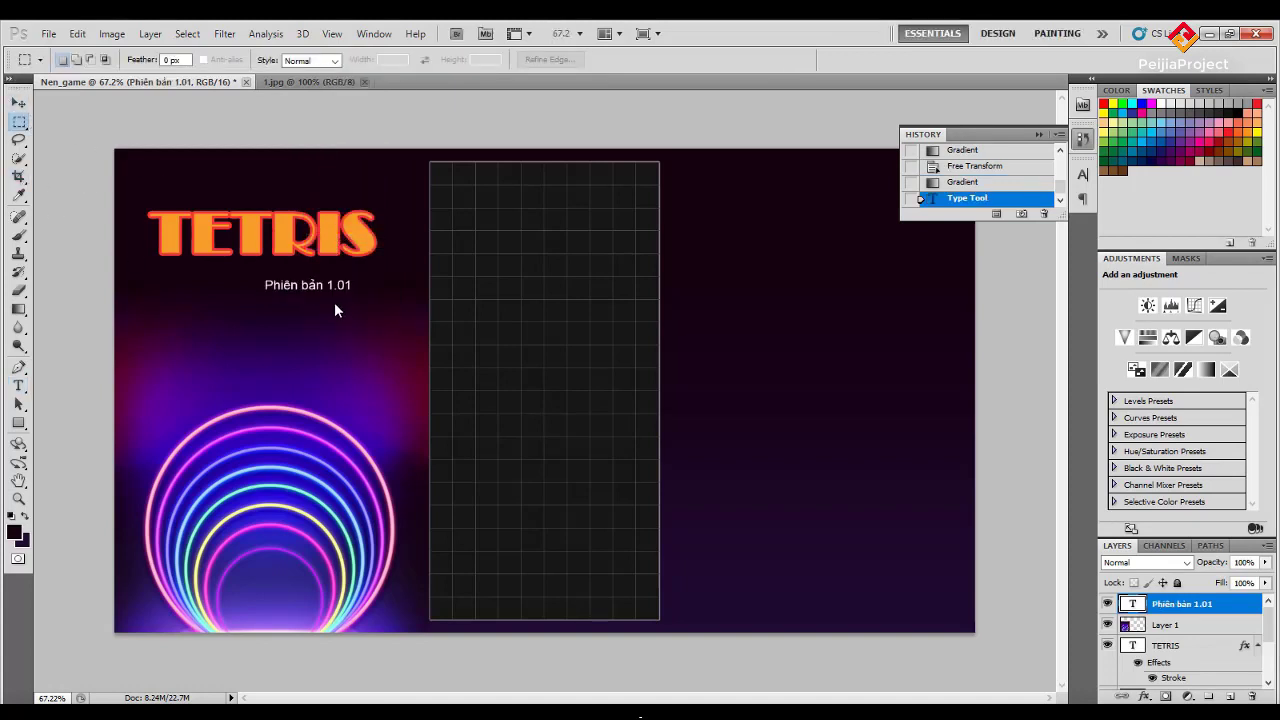
Move the subtitle under the title's right end and reword it to 'Version 1.01'.
{"action": "left_click", "coordinate": [18, 103]}
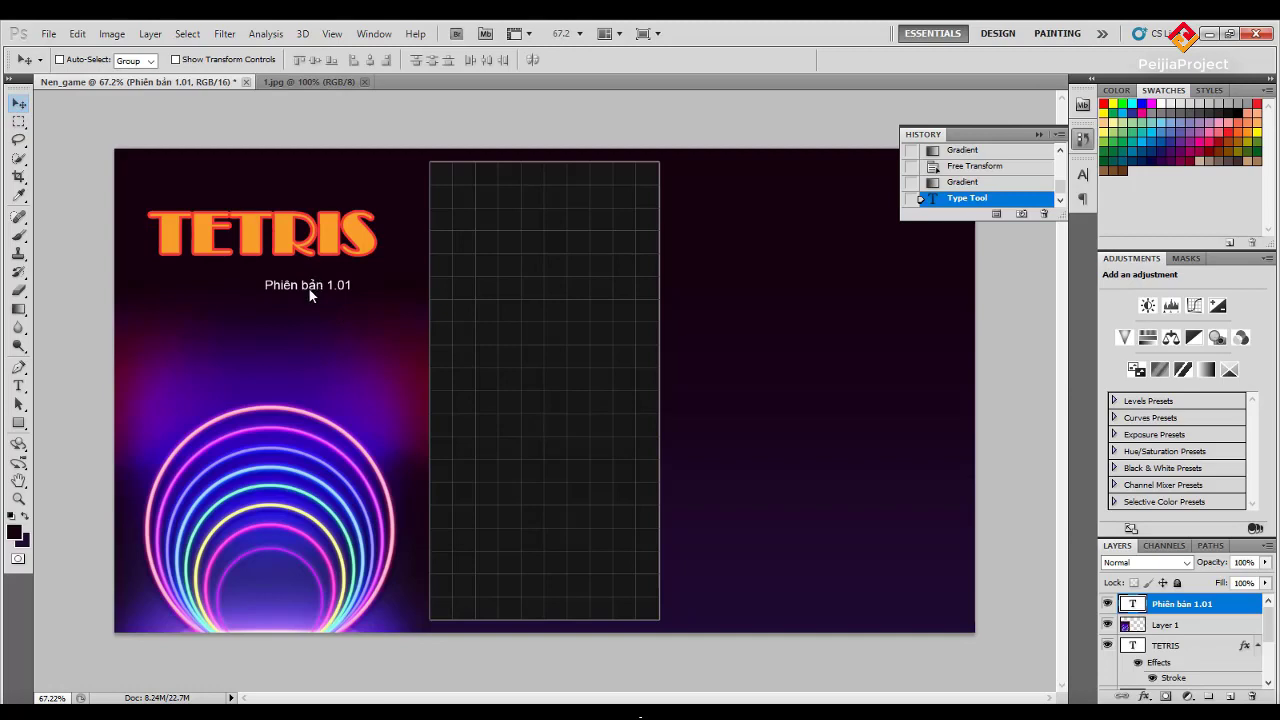
{"action": "left_click_drag", "start_coordinate": [307, 285], "coordinate": [343, 277]}
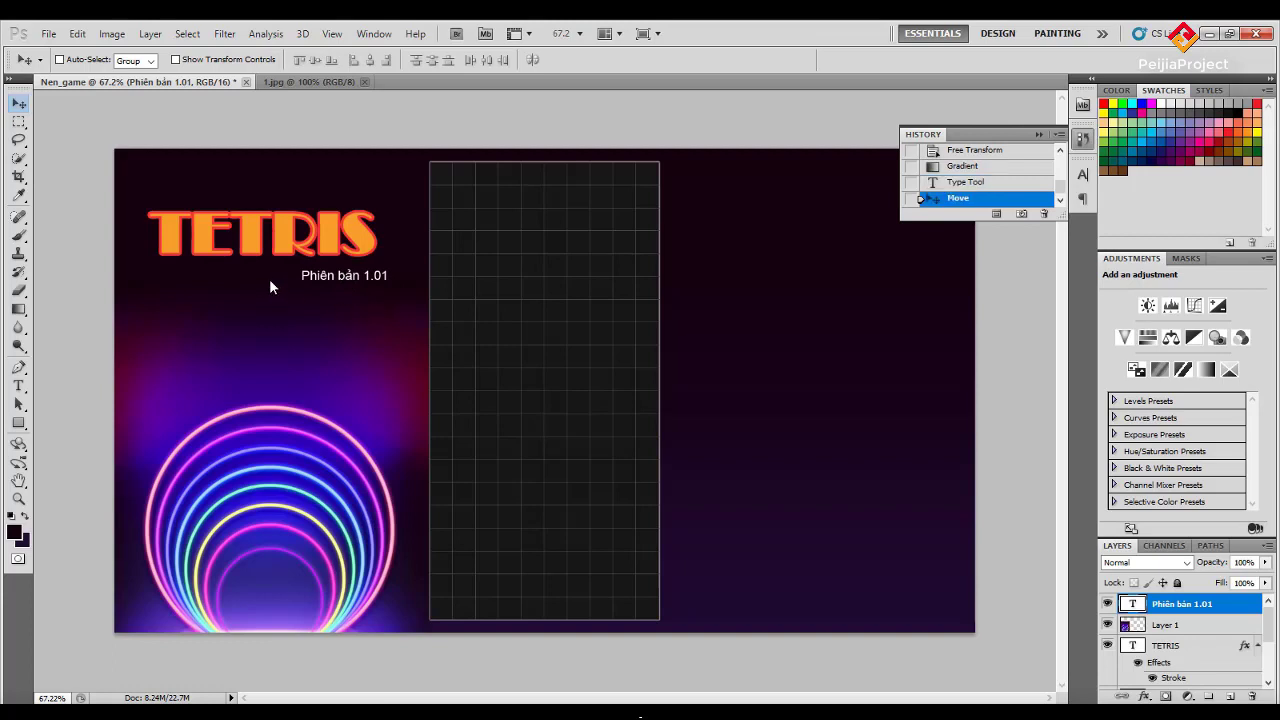
{"action": "left_click", "coordinate": [18, 386]}
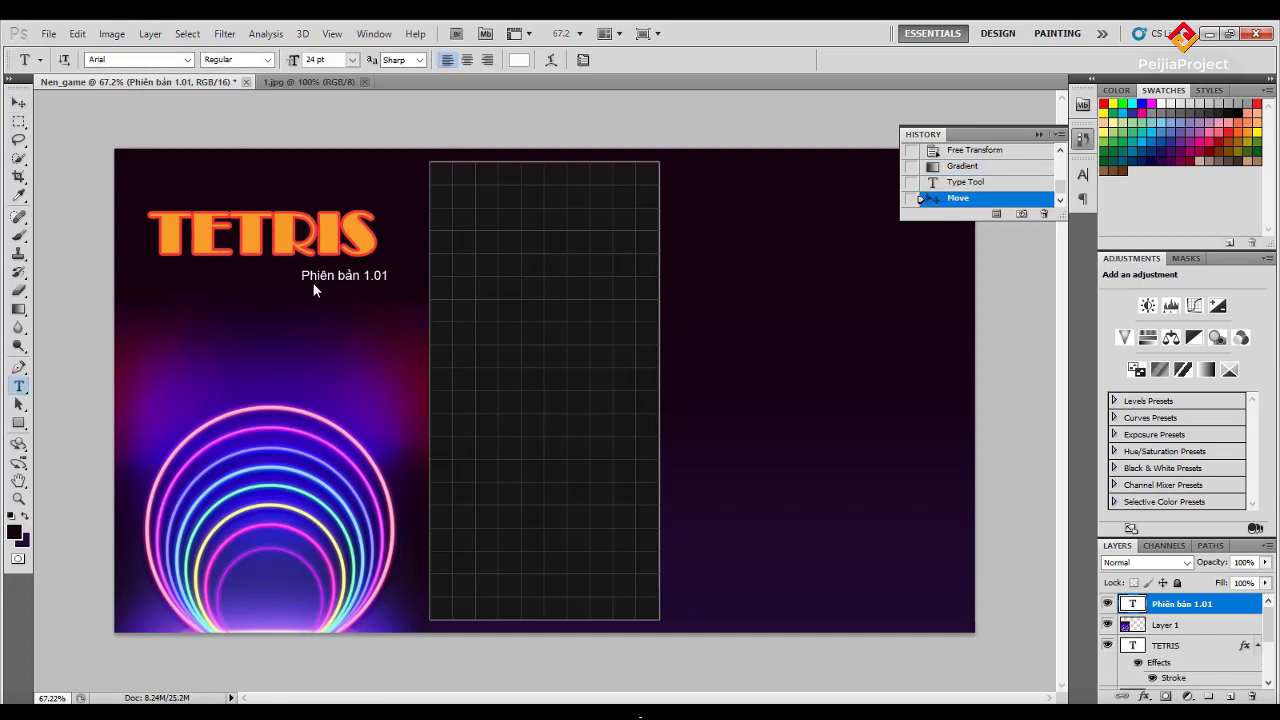
{"action": "left_click_drag", "start_coordinate": [302, 278], "coordinate": [347, 278]}
{"action": "type", "text": "Ve"}
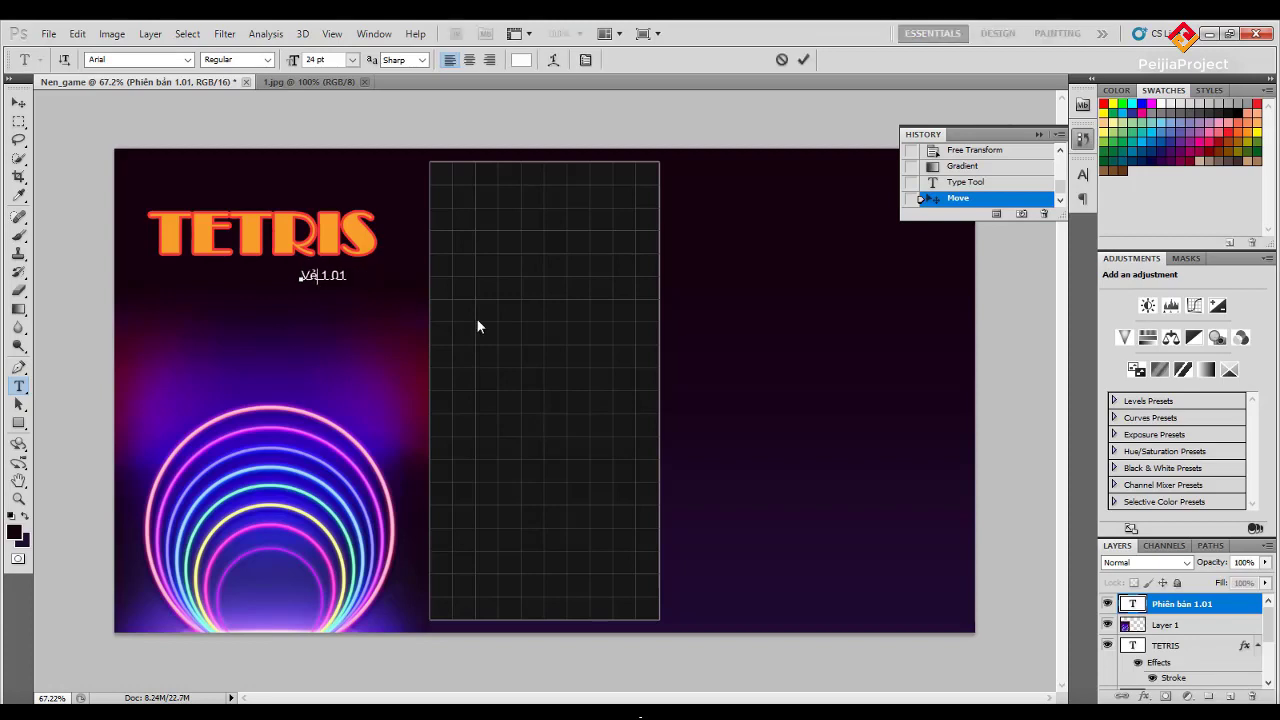
{"action": "type", "text": "rs"}
{"action": "type", "text": "in"}
{"action": "type", "text": "on"}
{"action": "left_click", "coordinate": [18, 103]}
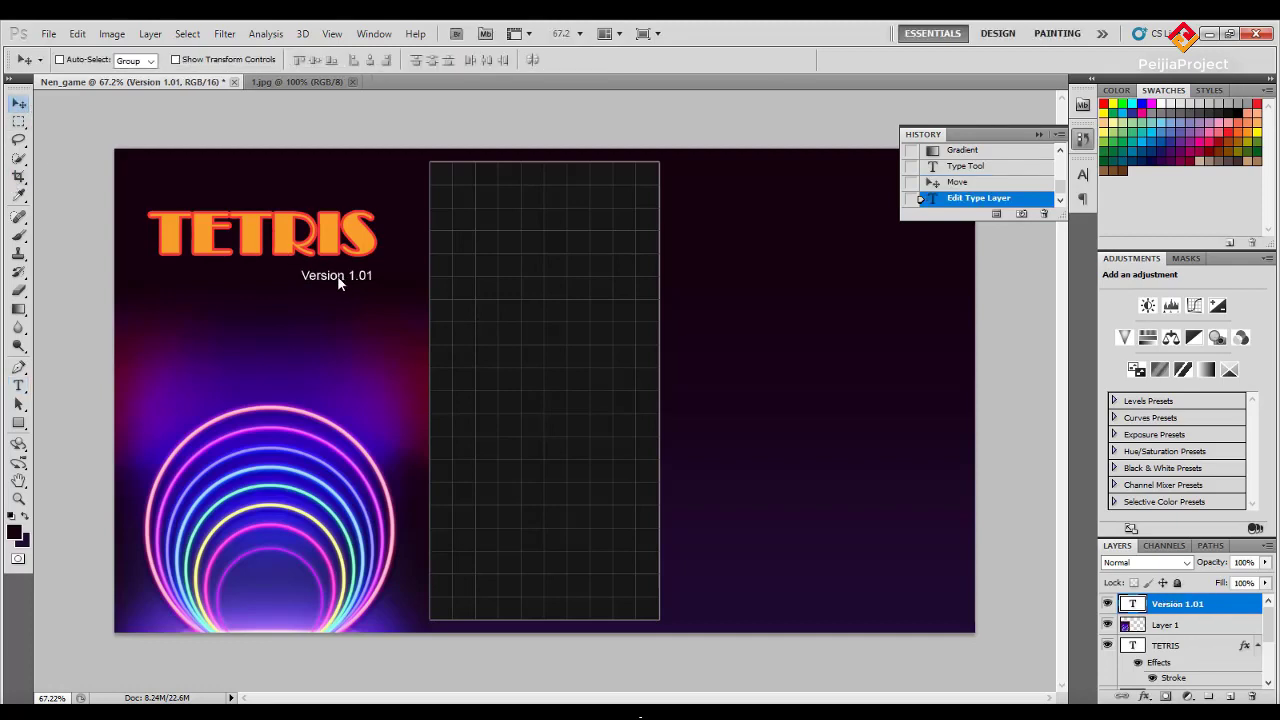
{"action": "left_click_drag", "start_coordinate": [334, 281], "coordinate": [341, 281]}
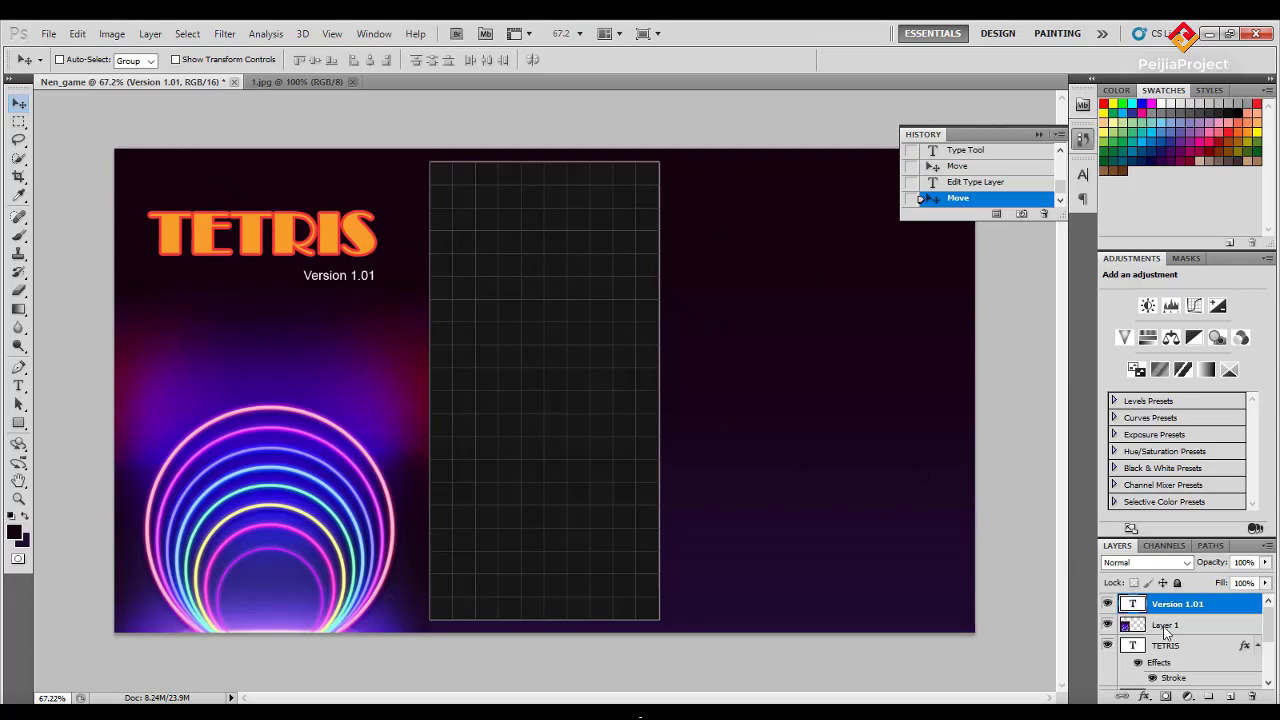
Duplicate the grid layer and move the copy to the right of the first grid.
{"action": "scroll", "coordinate": [1180, 628], "scroll_direction": "down", "scroll_amount": 2}
{"action": "scroll", "coordinate": [1180, 628], "scroll_direction": "up", "scroll_amount": 2}
{"action": "scroll", "coordinate": [1212, 658], "scroll_direction": "down", "scroll_amount": 2}
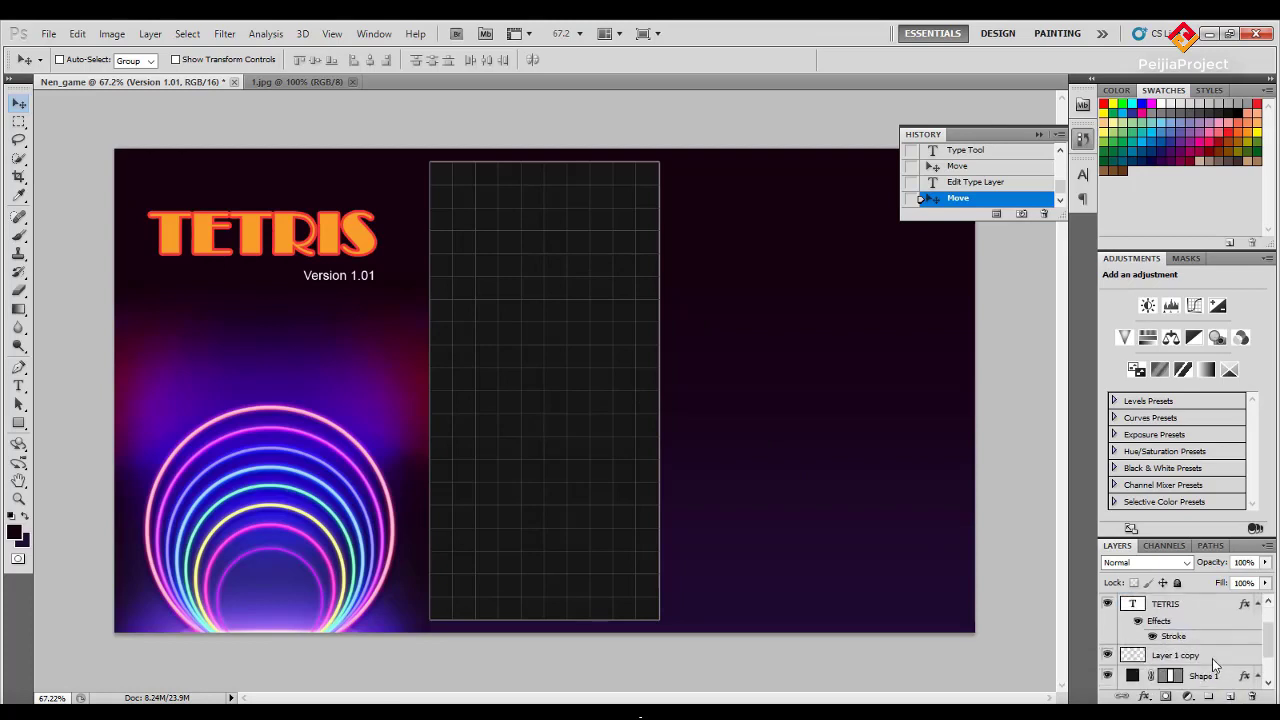
{"action": "left_click_drag", "start_coordinate": [1200, 656], "coordinate": [1238, 701]}
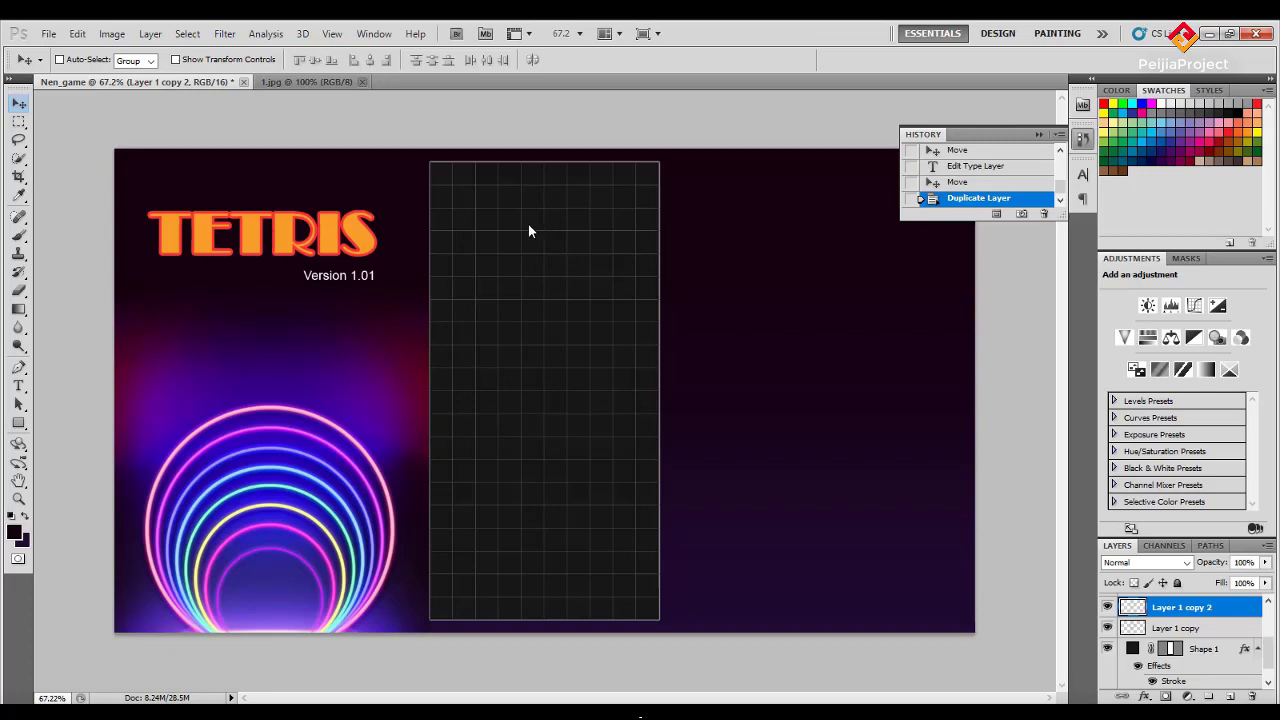
{"action": "left_click_drag", "start_coordinate": [523, 228], "coordinate": [763, 231]}
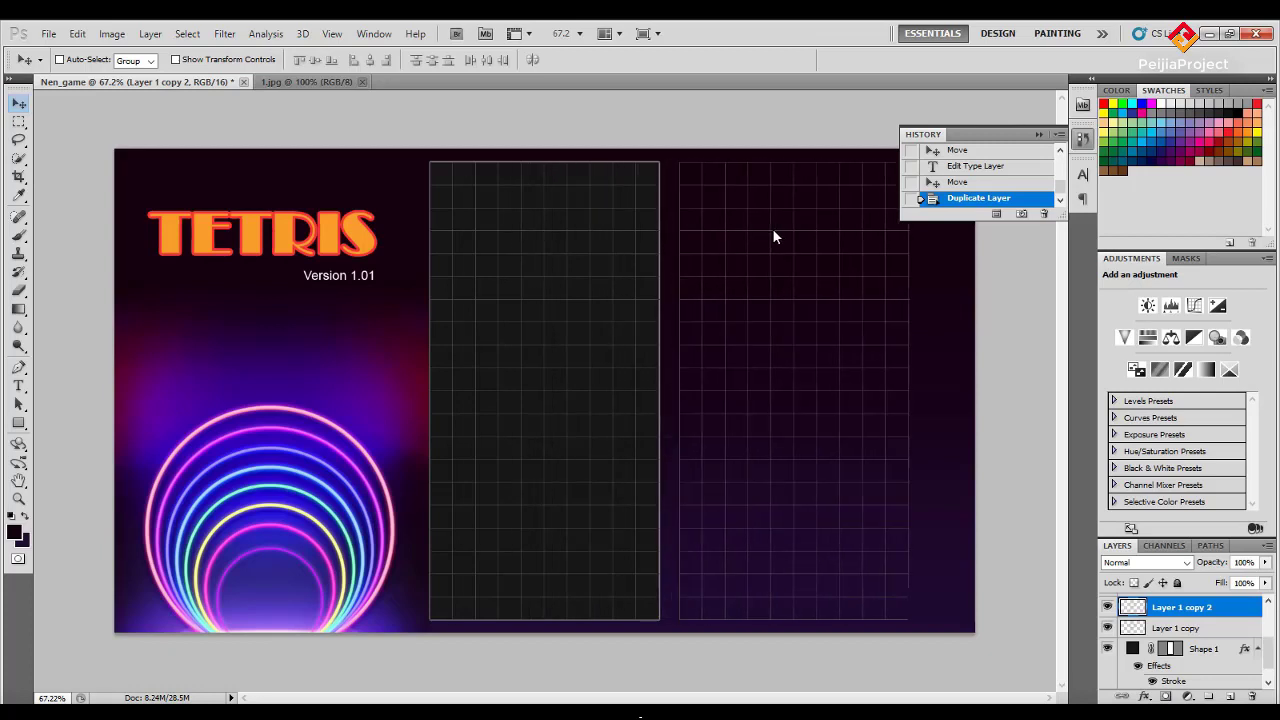
{"action": "left_click_drag", "start_coordinate": [763, 237], "coordinate": [772, 237]}
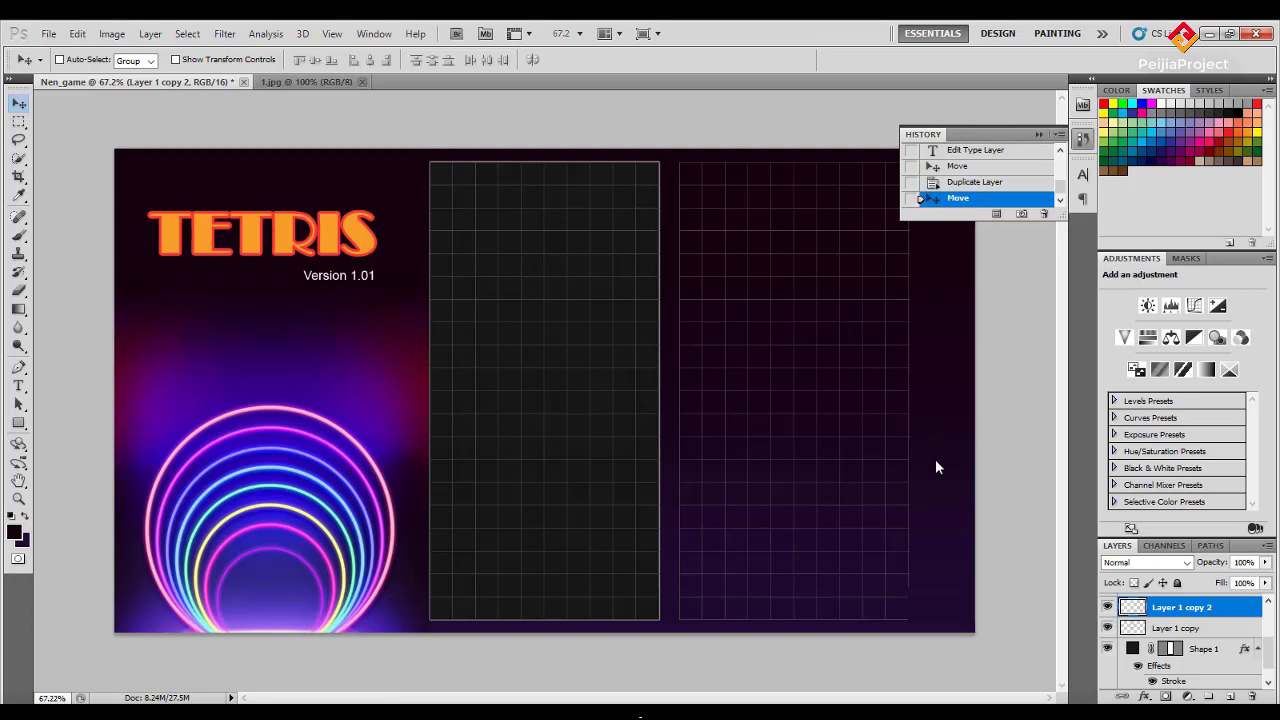
Duplicate the Shape 1 layer and raise the copy in the layer order.
{"action": "scroll", "coordinate": [1225, 651], "scroll_direction": "down", "scroll_amount": 1}
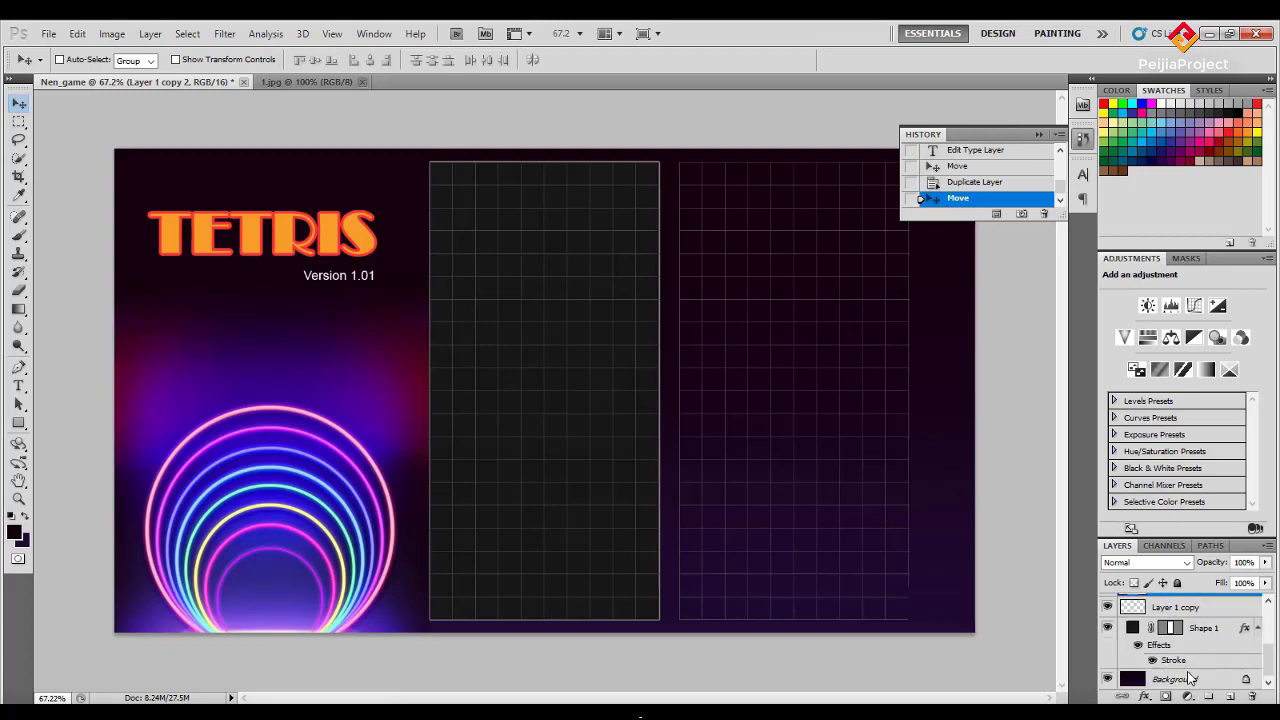
{"action": "left_click_drag", "start_coordinate": [1135, 632], "coordinate": [1232, 697]}
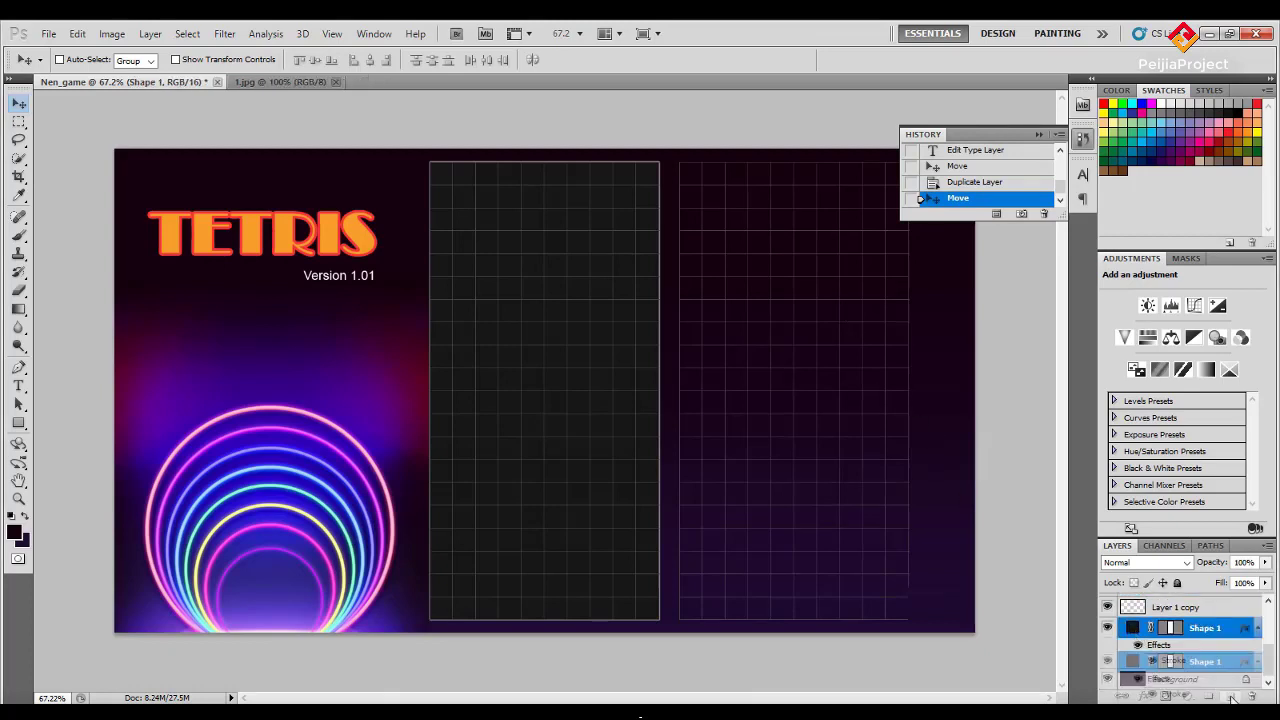
{"action": "mouse_move", "coordinate": [1135, 630]}
{"action": "left_mouse_down"}
{"action": "mouse_move", "coordinate": [1135, 610]}
{"action": "mouse_move", "coordinate": [1172, 667]}
{"action": "left_mouse_up"}
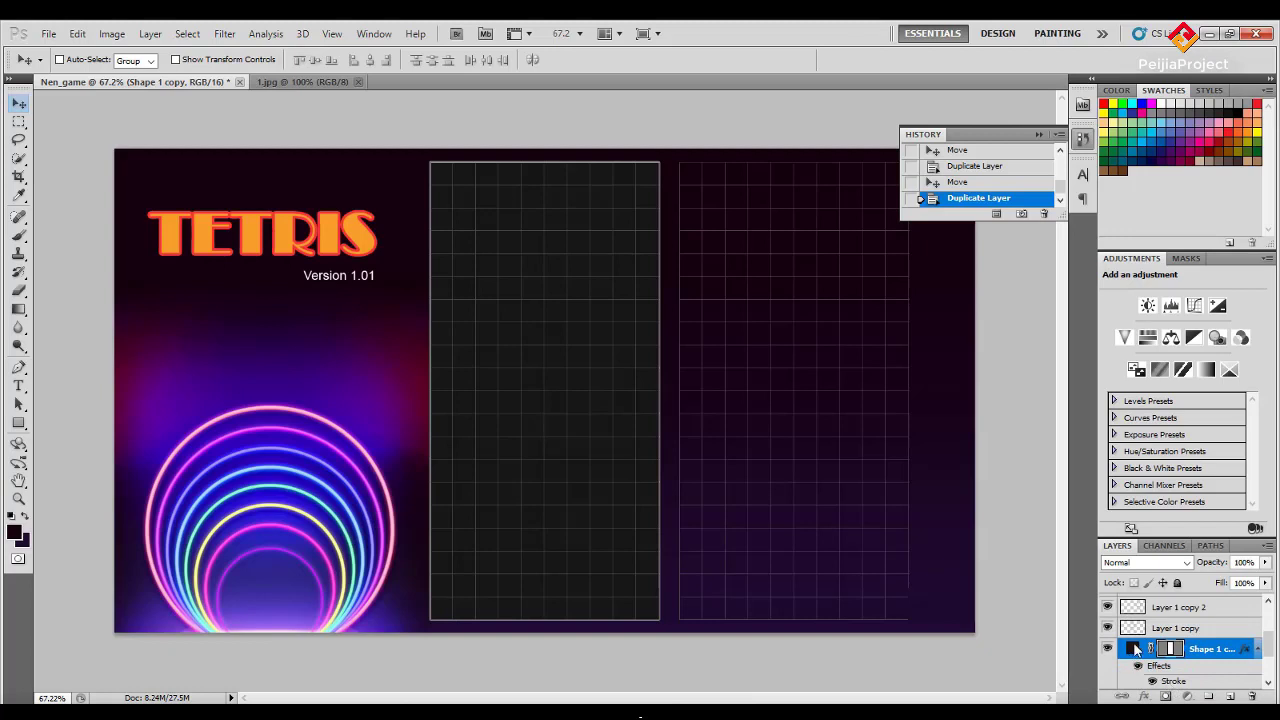
Shift the Shape 1 copy dark panel to the right of the original panel.
{"action": "scroll", "coordinate": [1137, 645], "scroll_direction": "down", "scroll_amount": 1}
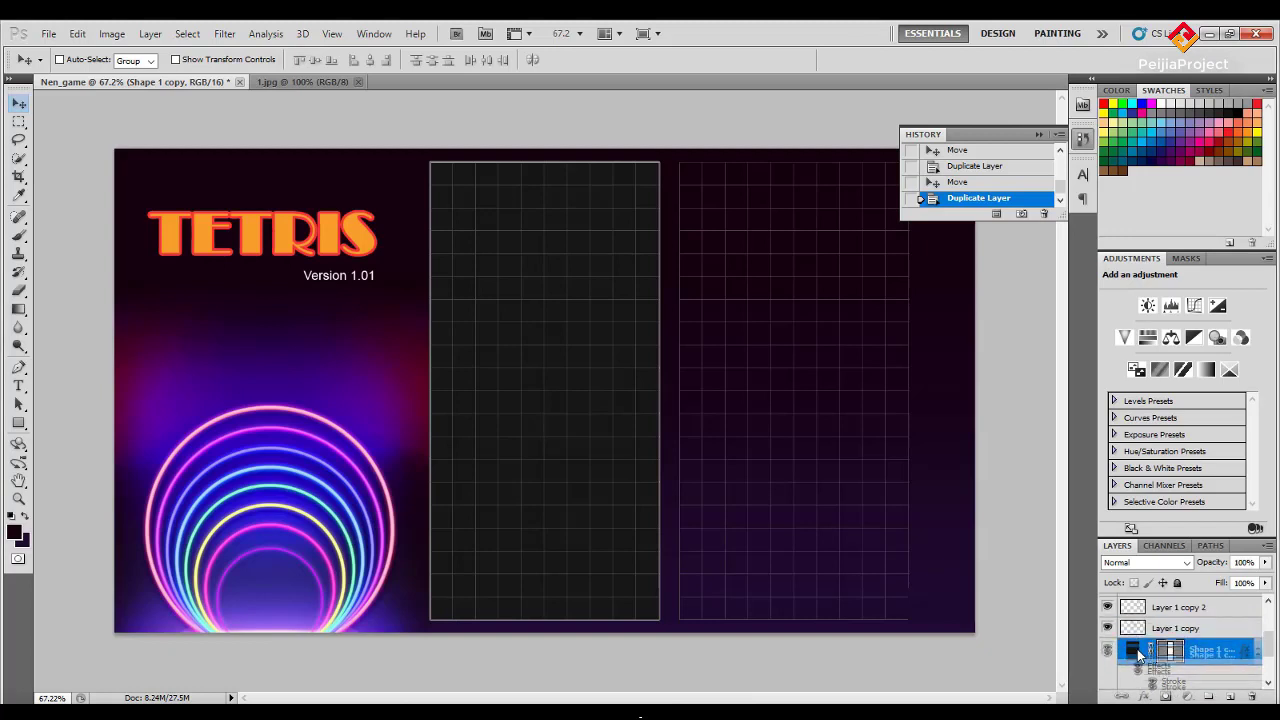
{"action": "scroll", "coordinate": [1155, 663], "scroll_direction": "up", "scroll_amount": 1}
{"action": "scroll", "coordinate": [1157, 665], "scroll_direction": "down", "scroll_amount": 1}
{"action": "scroll", "coordinate": [1160, 670], "scroll_direction": "up", "scroll_amount": 1}
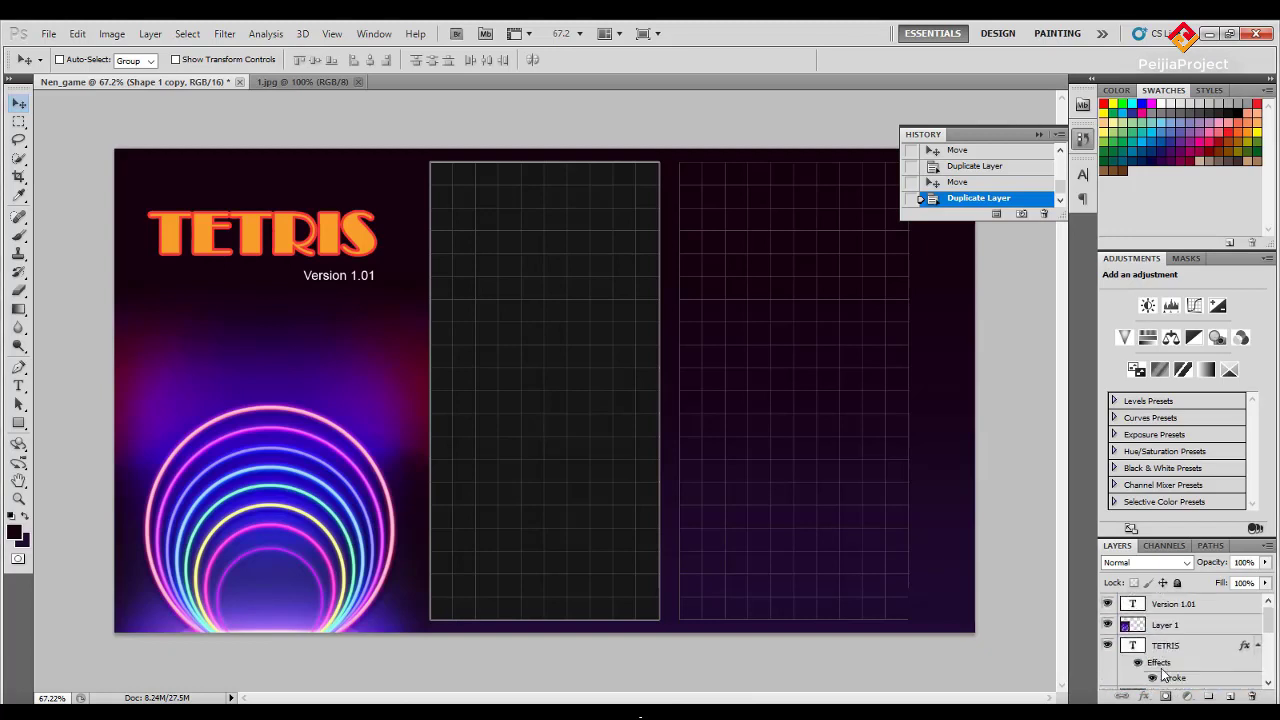
{"action": "scroll", "coordinate": [1163, 676], "scroll_direction": "down", "scroll_amount": 1}
{"action": "scroll", "coordinate": [1163, 676], "scroll_direction": "down", "scroll_amount": 2}
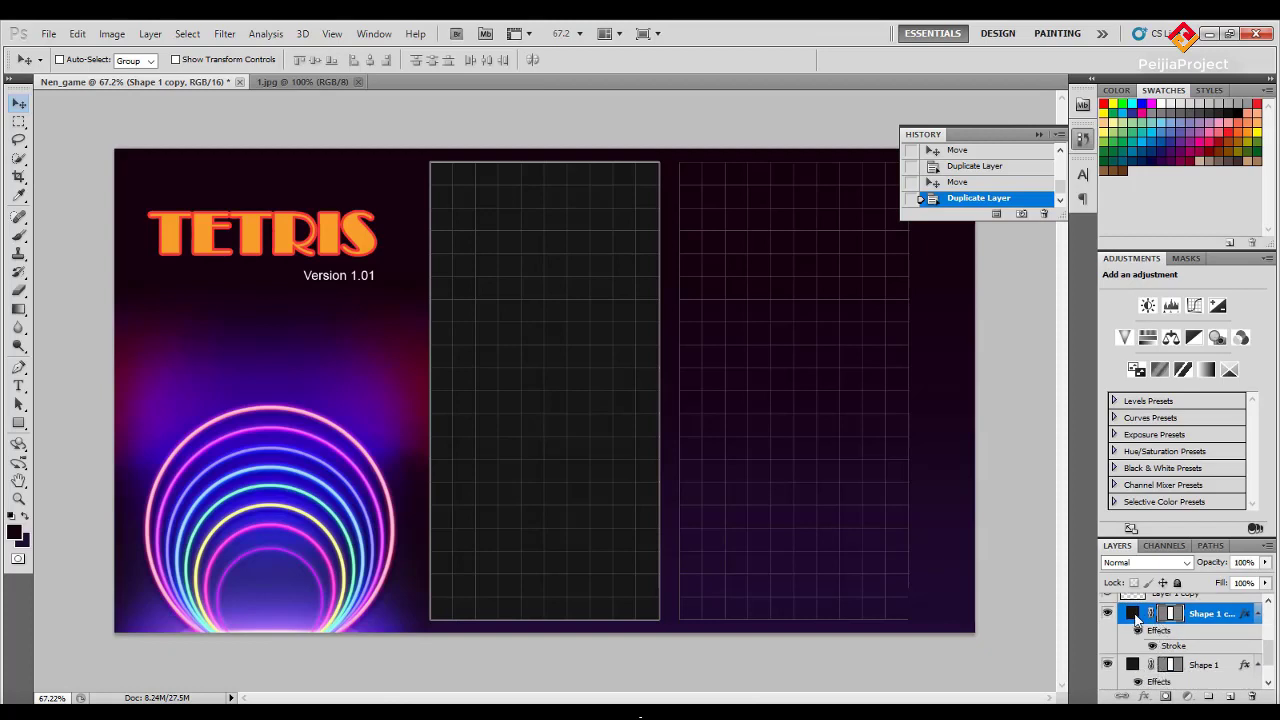
{"action": "mouse_move", "coordinate": [1139, 623]}
{"action": "left_mouse_down"}
{"action": "mouse_move", "coordinate": [1137, 583]}
{"action": "mouse_move", "coordinate": [1155, 655]}
{"action": "mouse_move", "coordinate": [1157, 612]}
{"action": "mouse_move", "coordinate": [1157, 649]}
{"action": "left_mouse_up"}
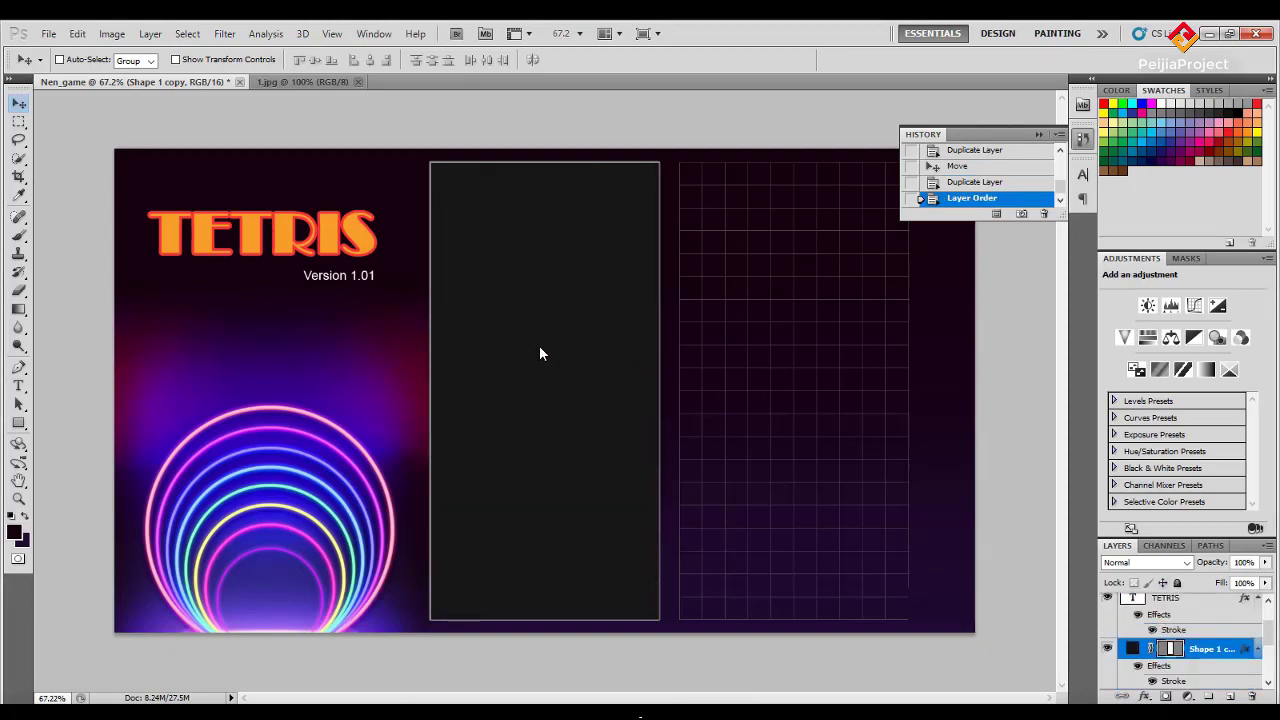
{"action": "mouse_move", "coordinate": [540, 350]}
{"action": "left_mouse_down"}
{"action": "mouse_move", "coordinate": [800, 351]}
{"action": "mouse_move", "coordinate": [792, 343]}
{"action": "left_mouse_up"}
Put Layer 1 copy 2 at the top of the layer stack with Shape 1 copy just beneath it.
{"action": "scroll", "coordinate": [1176, 642], "scroll_direction": "up", "scroll_amount": 1}
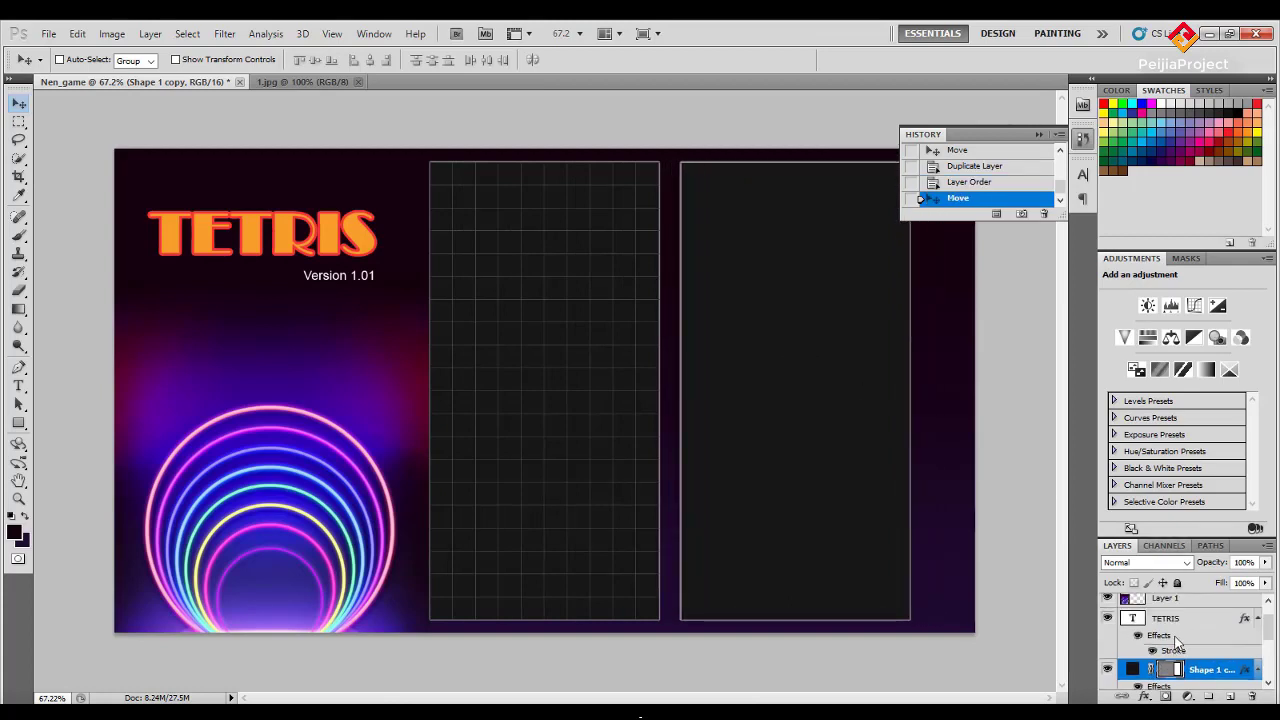
{"action": "scroll", "coordinate": [1178, 650], "scroll_direction": "up", "scroll_amount": 1}
{"action": "scroll", "coordinate": [1178, 652], "scroll_direction": "down", "scroll_amount": 1}
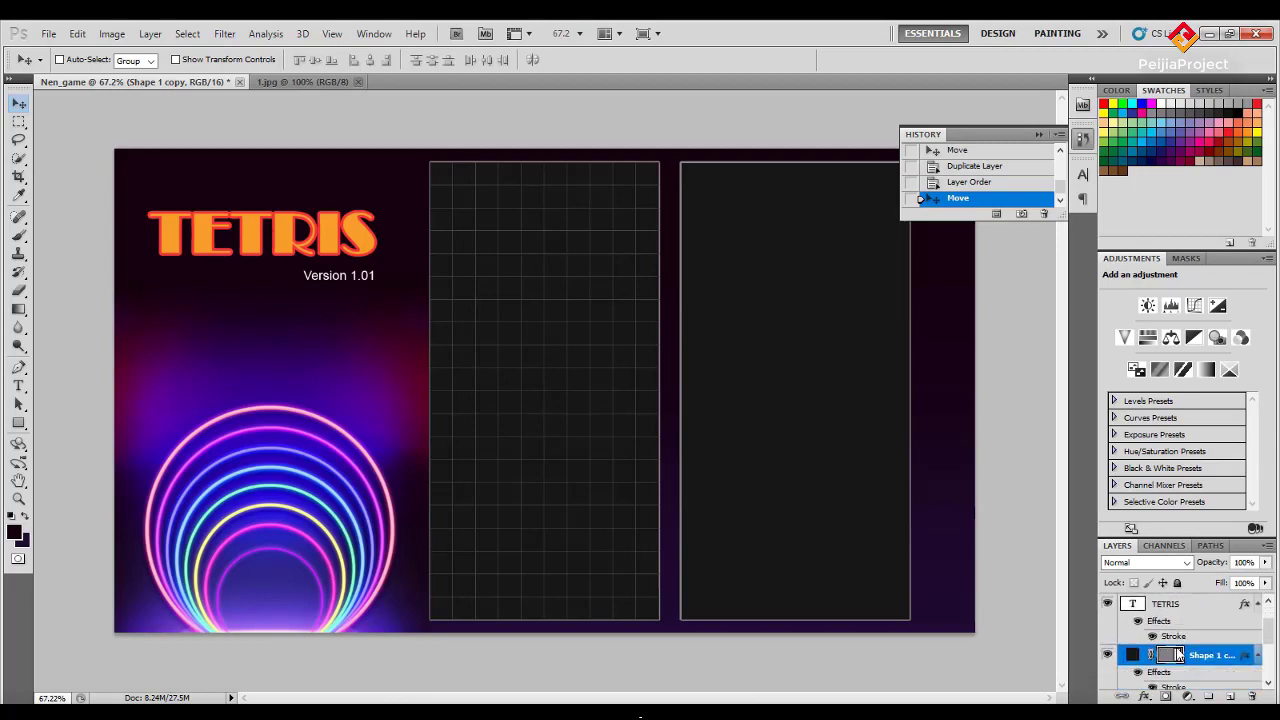
{"action": "scroll", "coordinate": [1178, 652], "scroll_direction": "down", "scroll_amount": 1}
{"action": "scroll", "coordinate": [1178, 652], "scroll_direction": "down", "scroll_amount": 1}
{"action": "left_click_drag", "start_coordinate": [1177, 648], "coordinate": [1173, 592]}
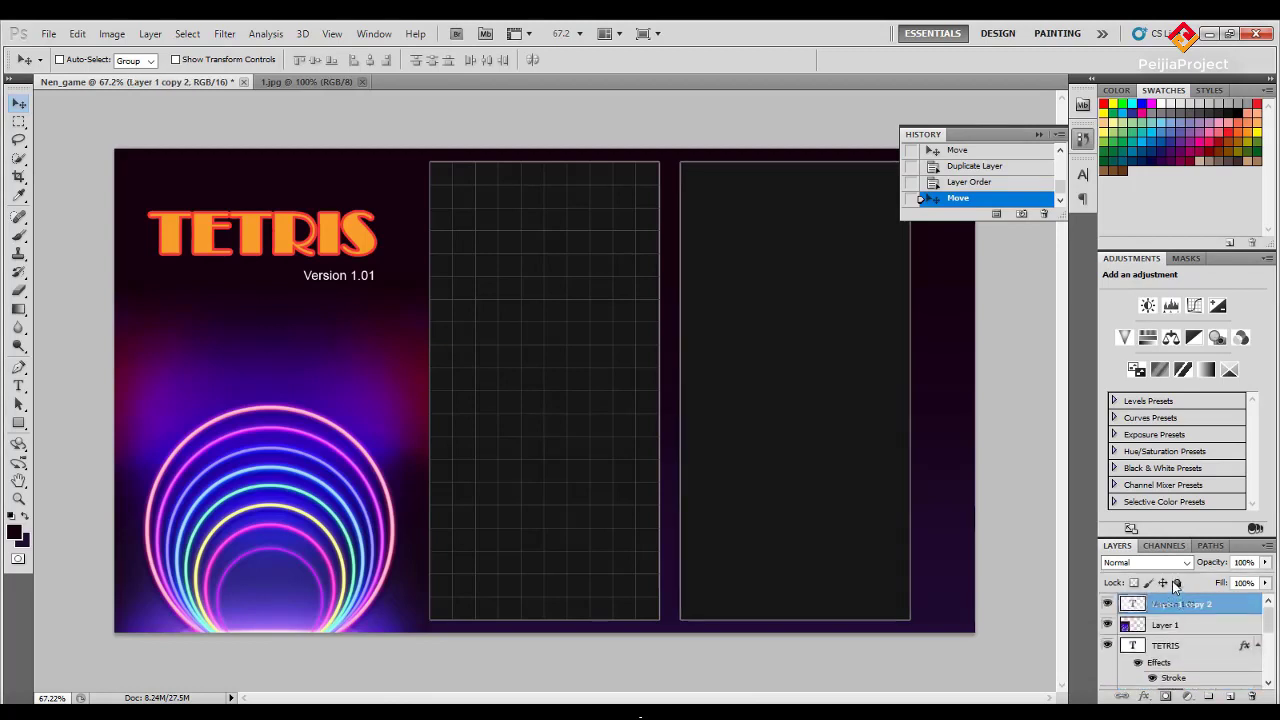
{"action": "left_click_drag", "start_coordinate": [1173, 592], "coordinate": [1176, 605]}
{"action": "scroll", "coordinate": [1181, 659], "scroll_direction": "down", "scroll_amount": 1}
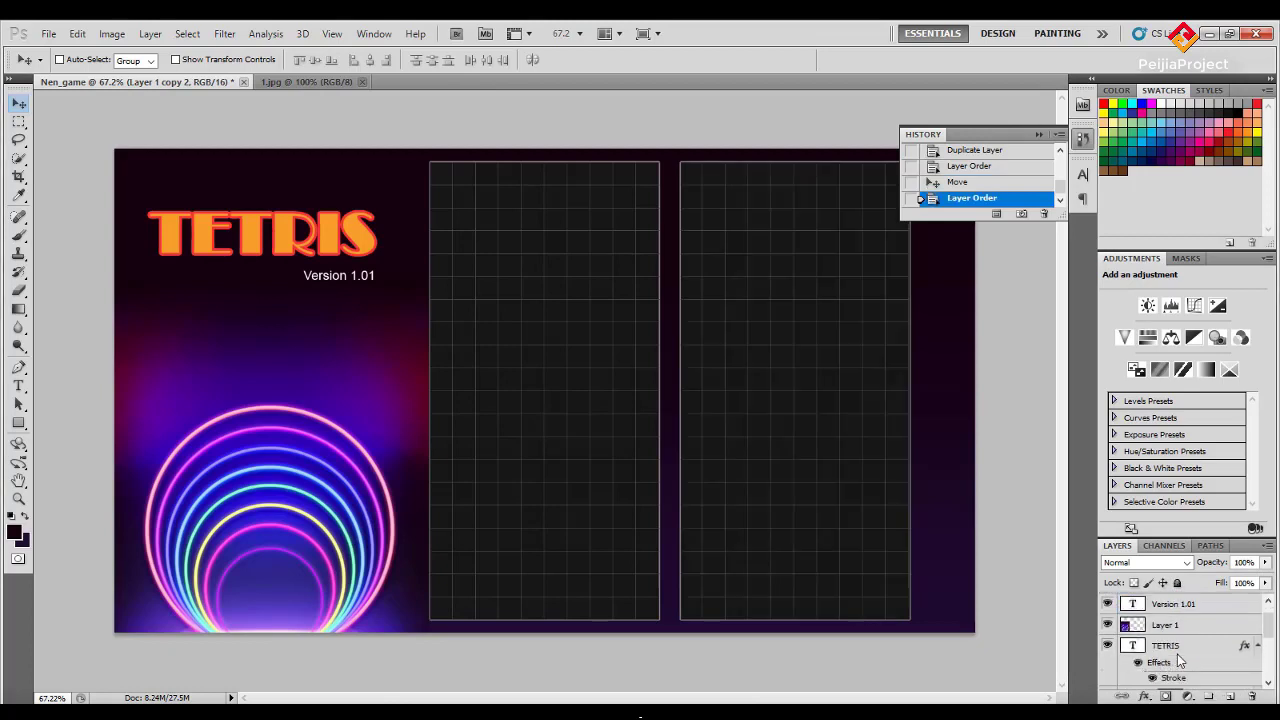
{"action": "left_click_drag", "start_coordinate": [1177, 648], "coordinate": [1136, 600]}
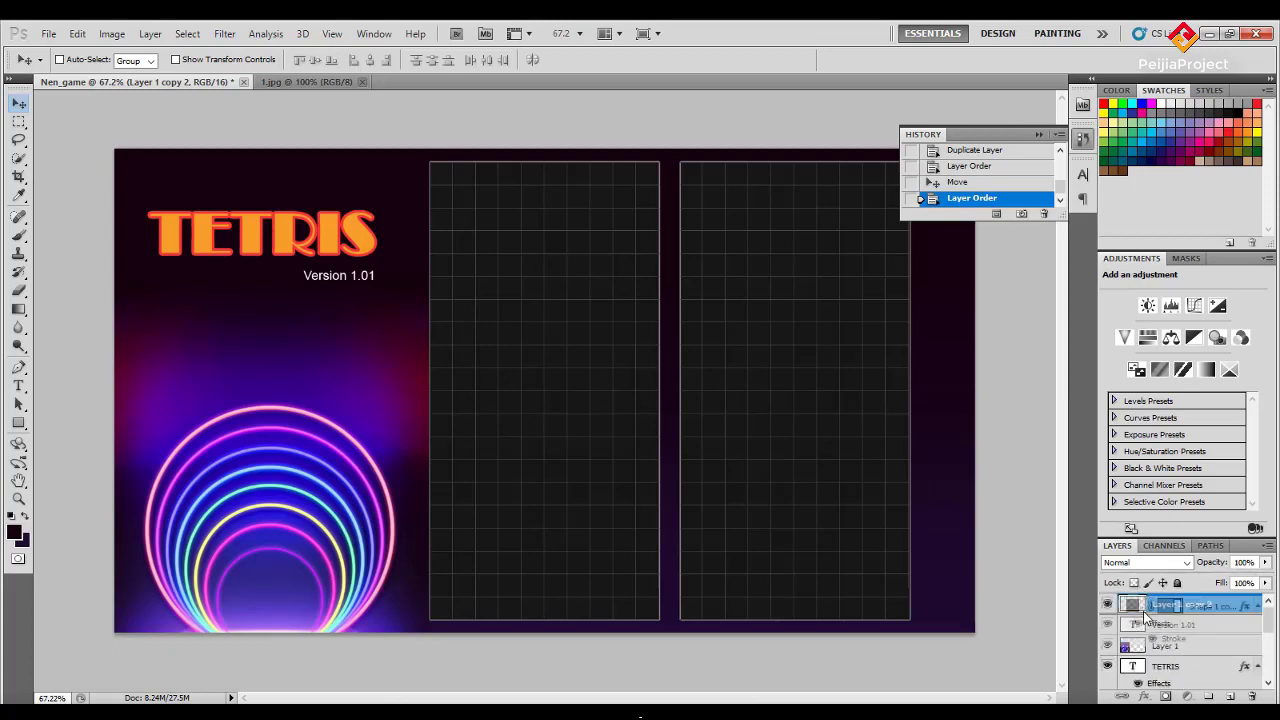
{"action": "mouse_move", "coordinate": [1136, 600]}
{"action": "left_mouse_down"}
{"action": "mouse_move", "coordinate": [1164, 589]}
{"action": "mouse_move", "coordinate": [1162, 640]}
{"action": "left_mouse_up"}
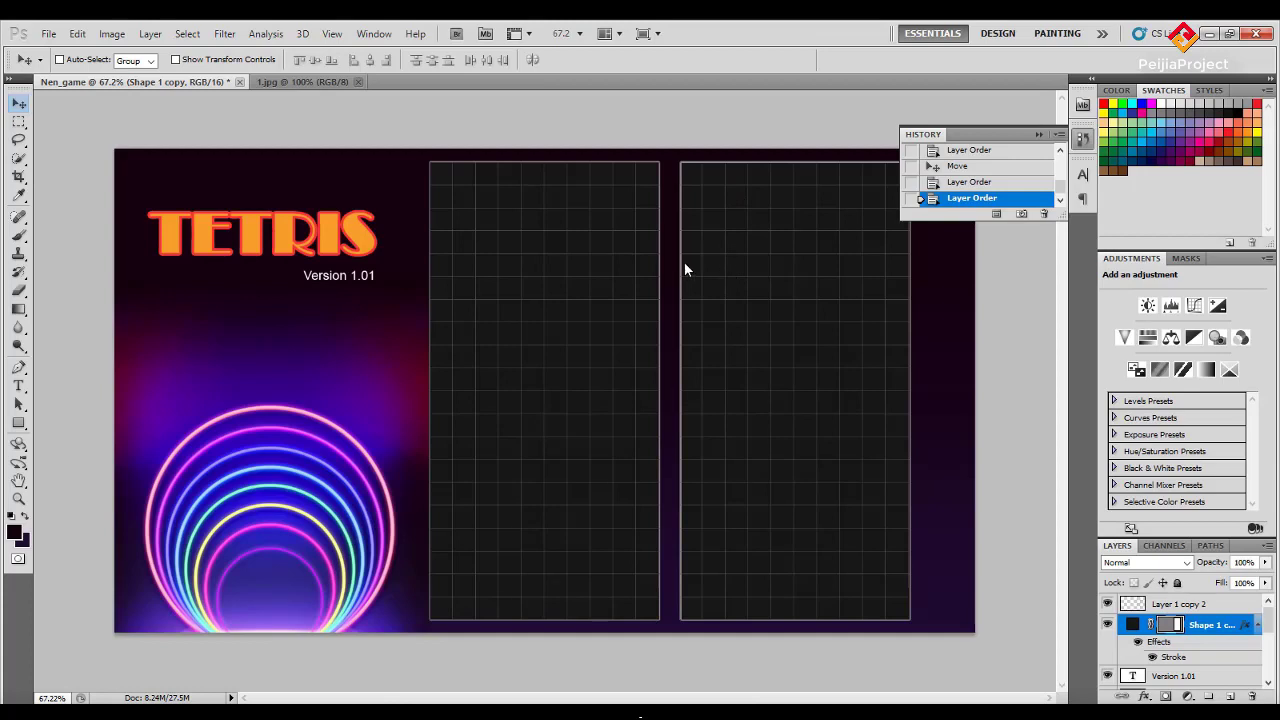
Marquee a small cell block near the top of the right grid and invert the selection.
{"action": "key", "text": "m"}
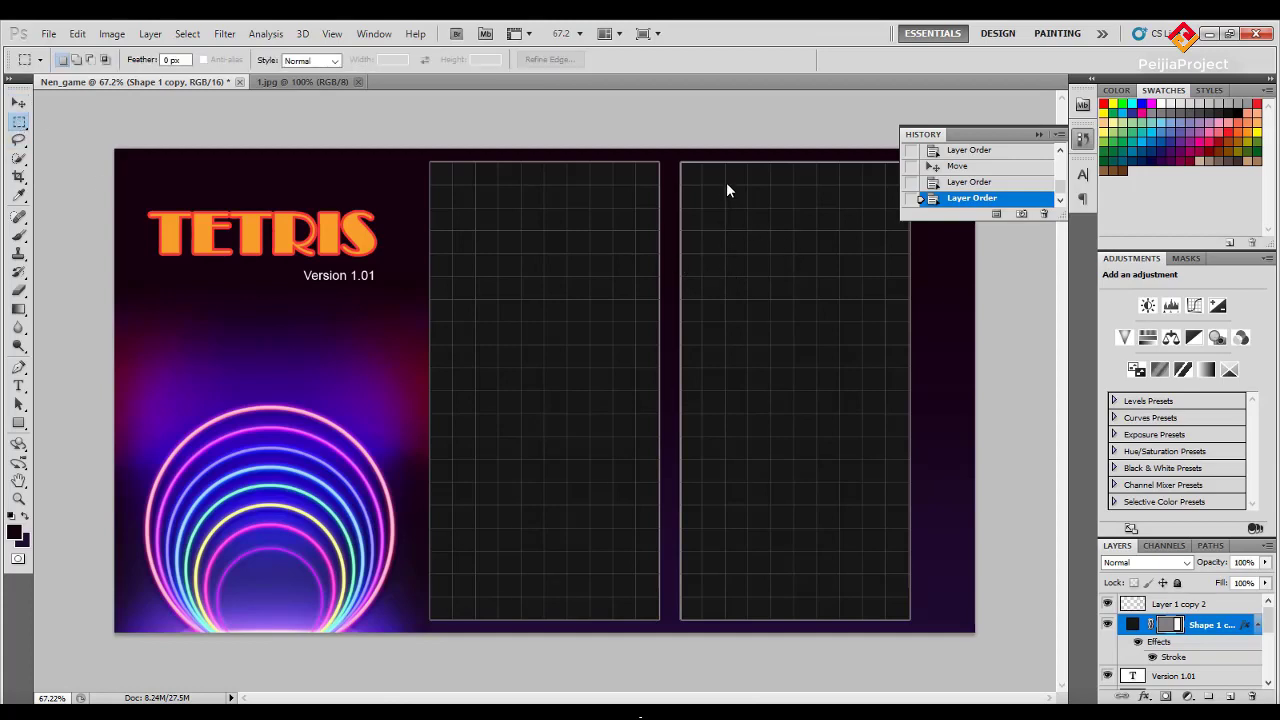
{"action": "mouse_move", "coordinate": [725, 185]}
{"action": "left_mouse_down"}
{"action": "mouse_move", "coordinate": [860, 277]}
{"action": "mouse_move", "coordinate": [882, 275]}
{"action": "mouse_move", "coordinate": [864, 276]}
{"action": "left_mouse_up"}
{"action": "left_click_drag", "start_coordinate": [864, 276], "coordinate": [864, 276]}
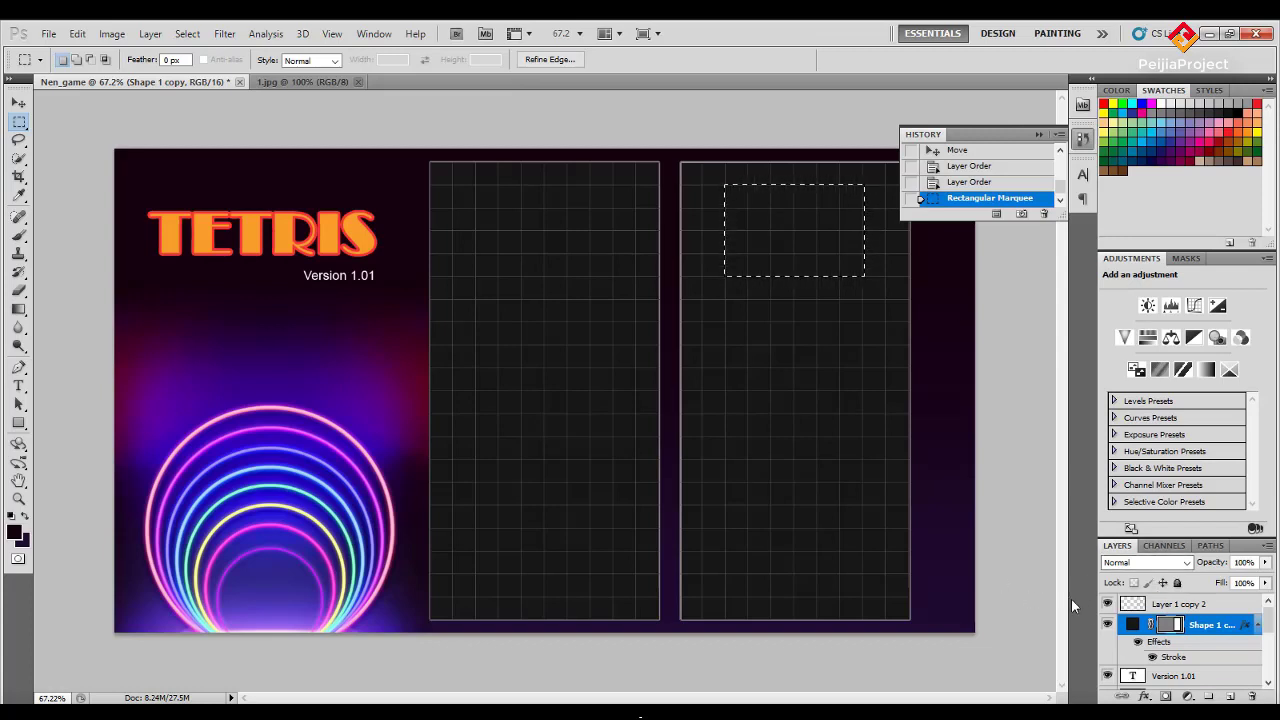
{"action": "key", "text": "ctrl+shift+i"}
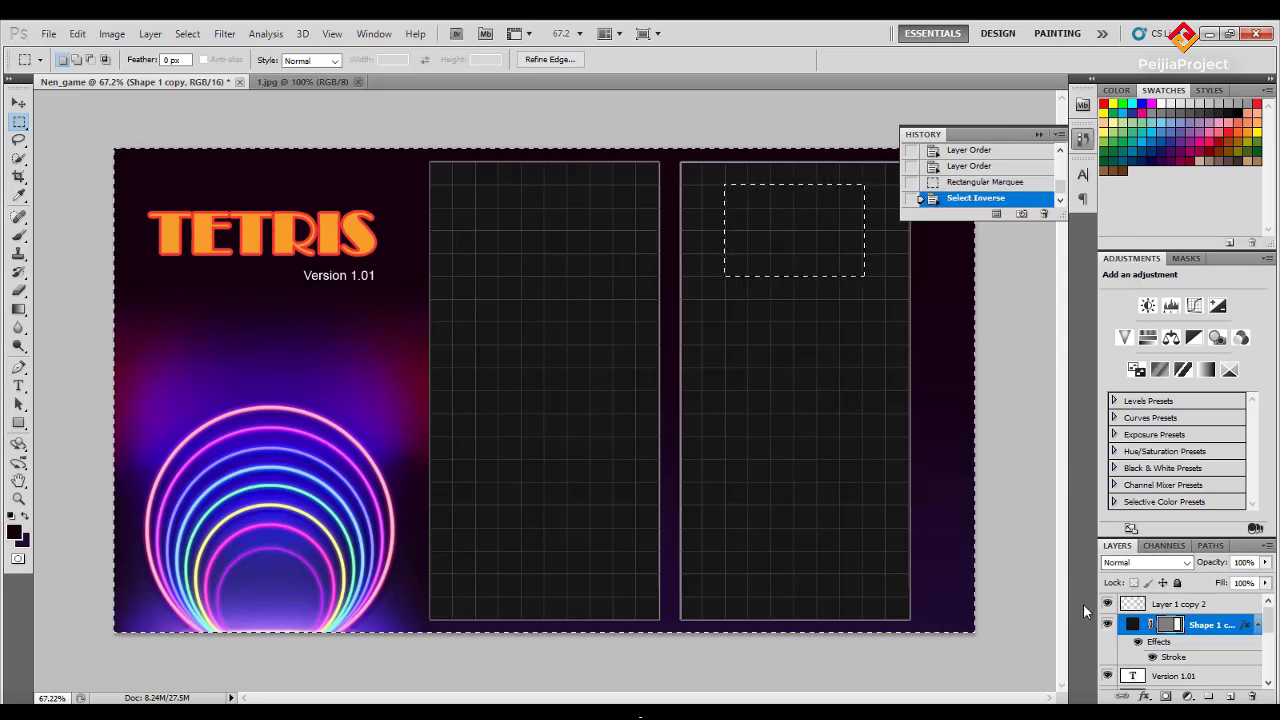
Delete the Shape 1 copy panel and erase Layer 1 copy 2 outside the selected block.
{"action": "key", "text": "Delete"}
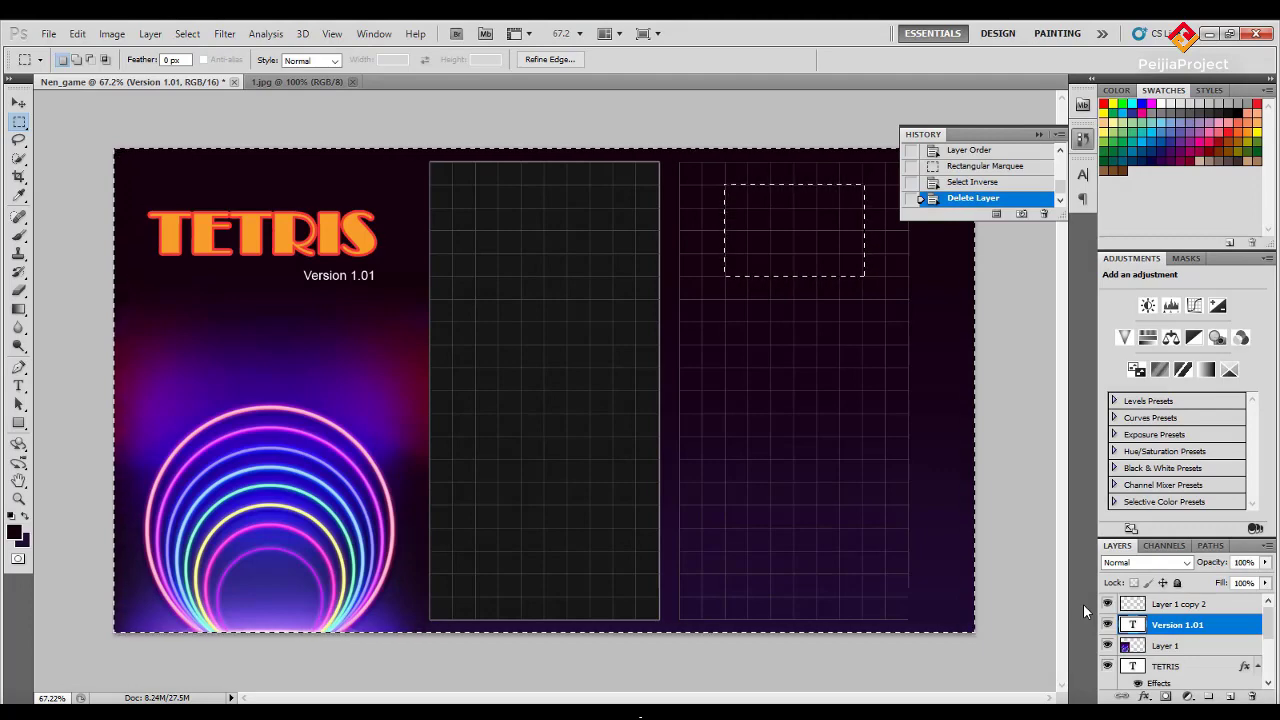
{"action": "left_click", "coordinate": [1165, 608]}
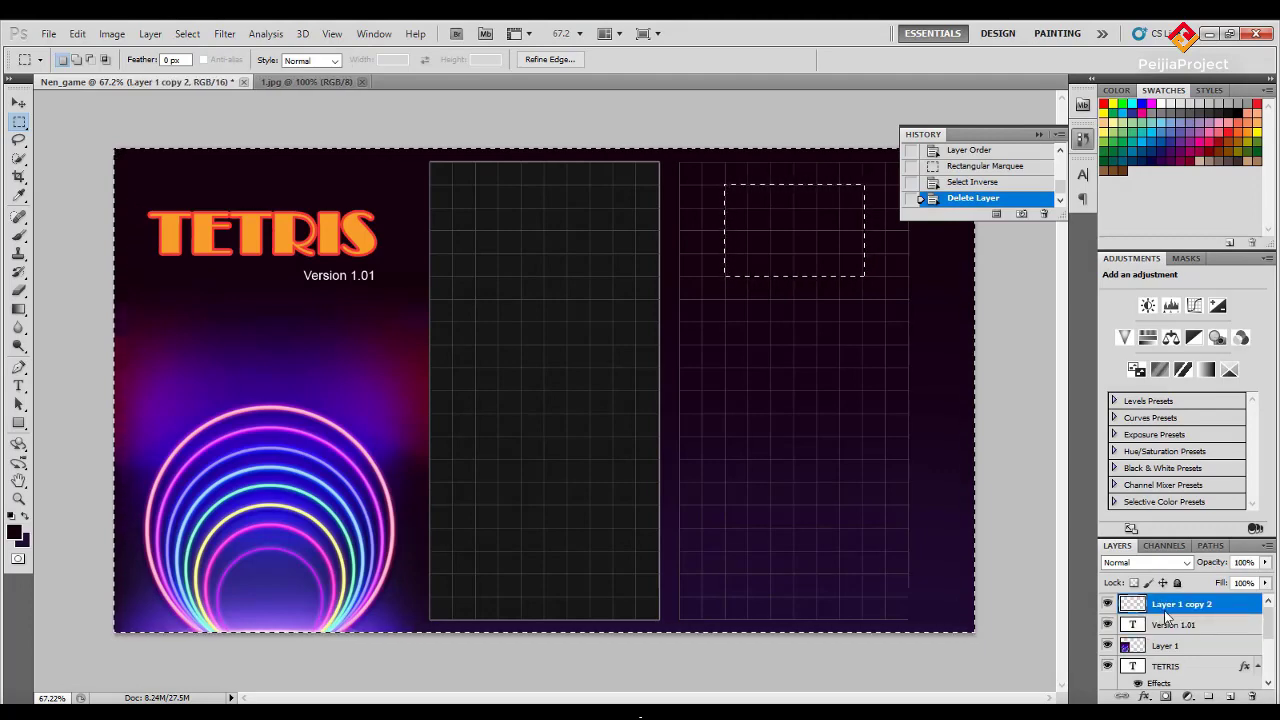
{"action": "key", "text": "Delete"}
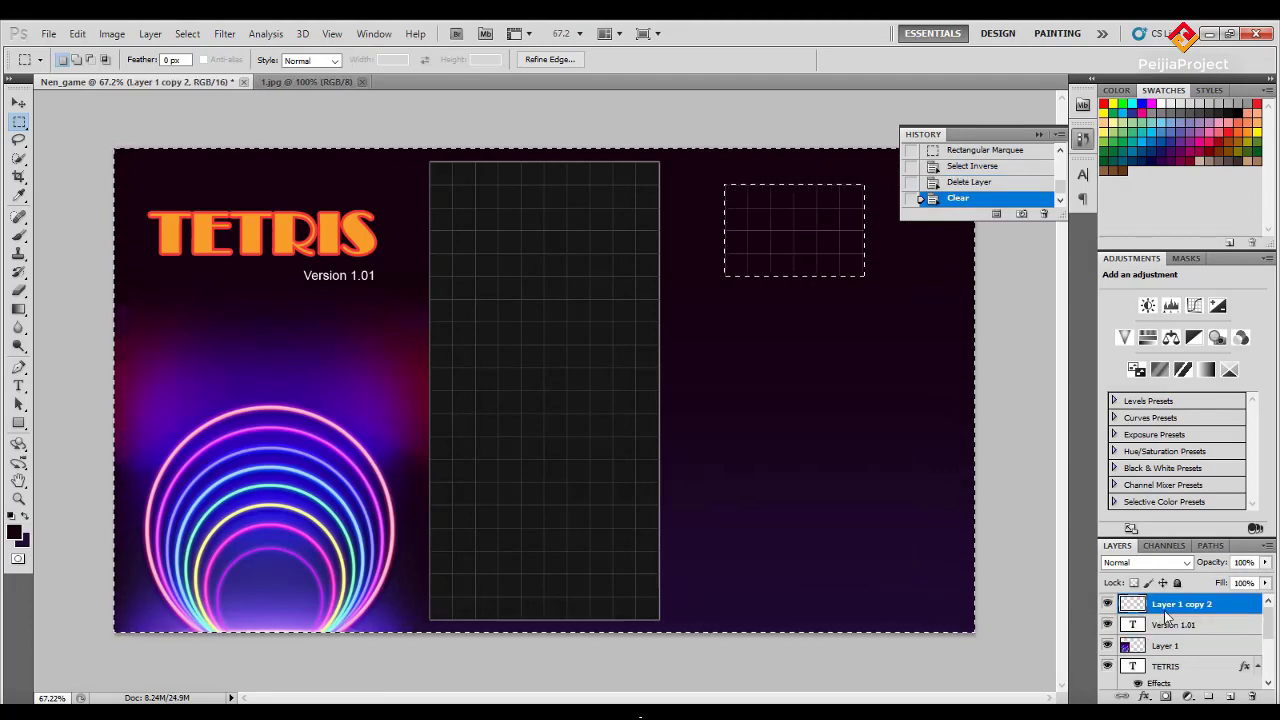
{"action": "key", "text": "ctrl+d"}
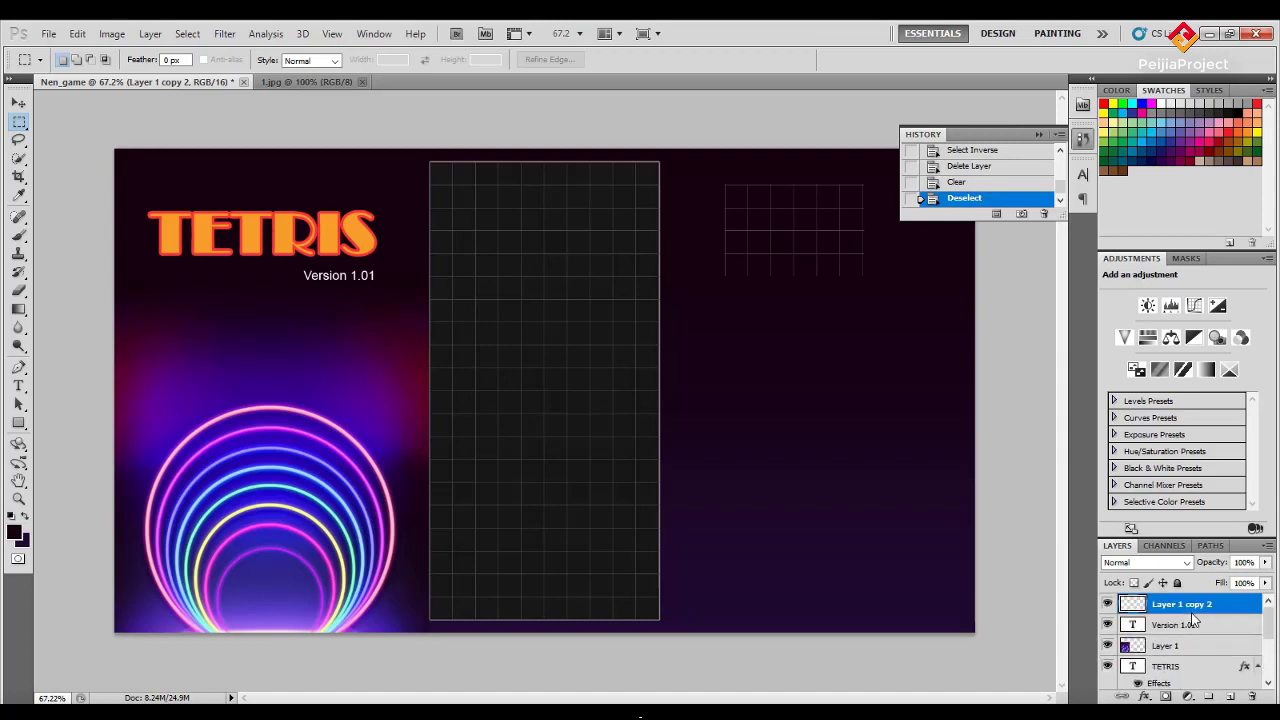
{"action": "scroll", "coordinate": [1191, 619], "scroll_direction": "down", "scroll_amount": 1}
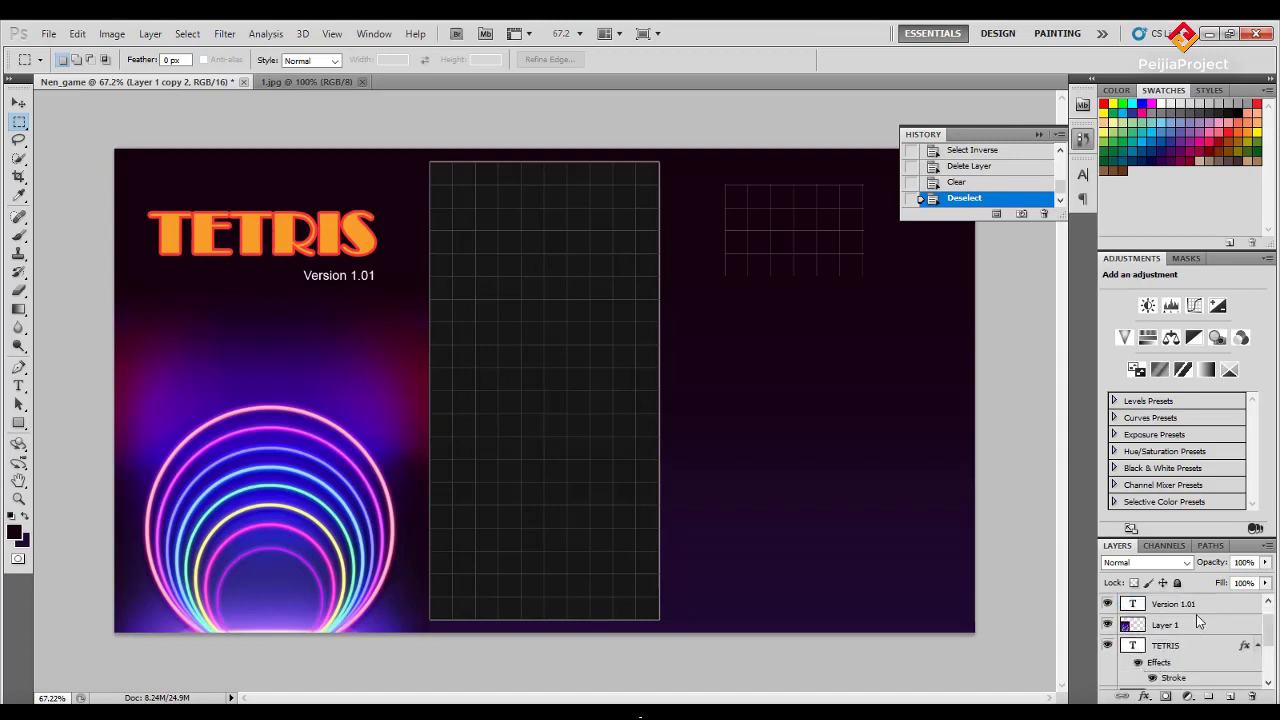
{"action": "scroll", "coordinate": [1196, 614], "scroll_direction": "down", "scroll_amount": 2}
{"action": "scroll", "coordinate": [1196, 614], "scroll_direction": "up", "scroll_amount": 1}
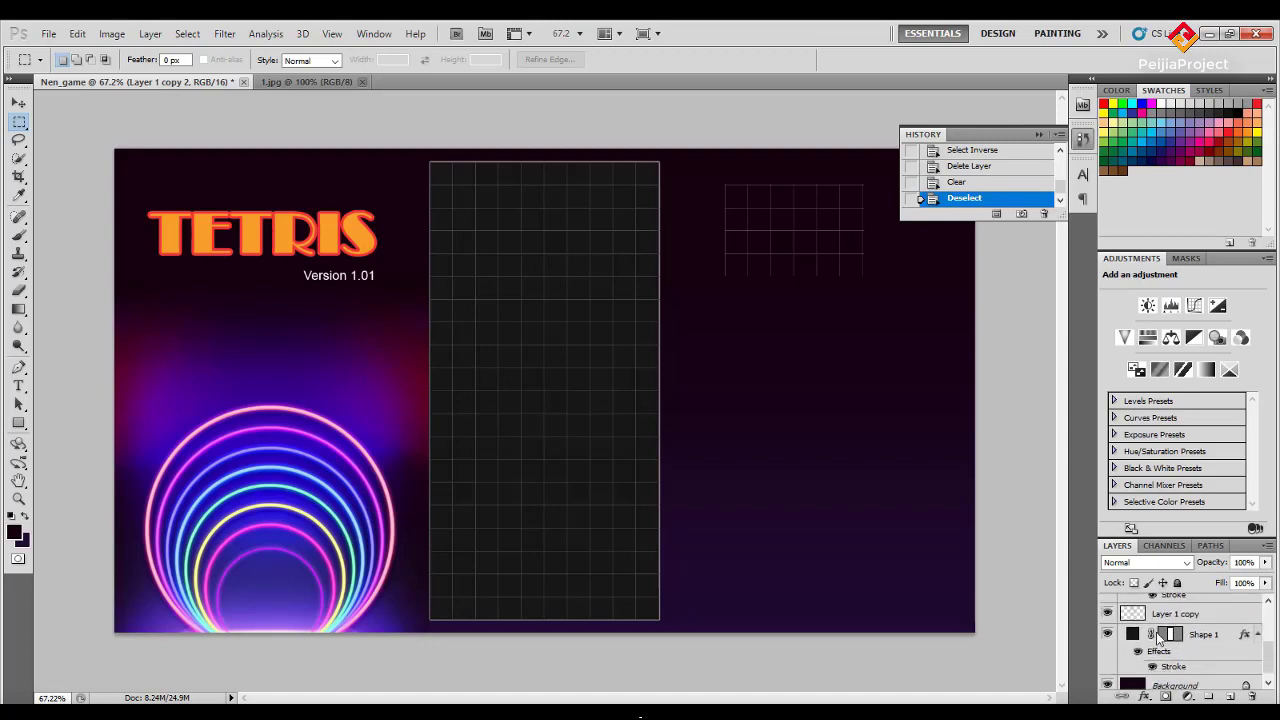
{"action": "scroll", "coordinate": [1186, 609], "scroll_direction": "up", "scroll_amount": 2}
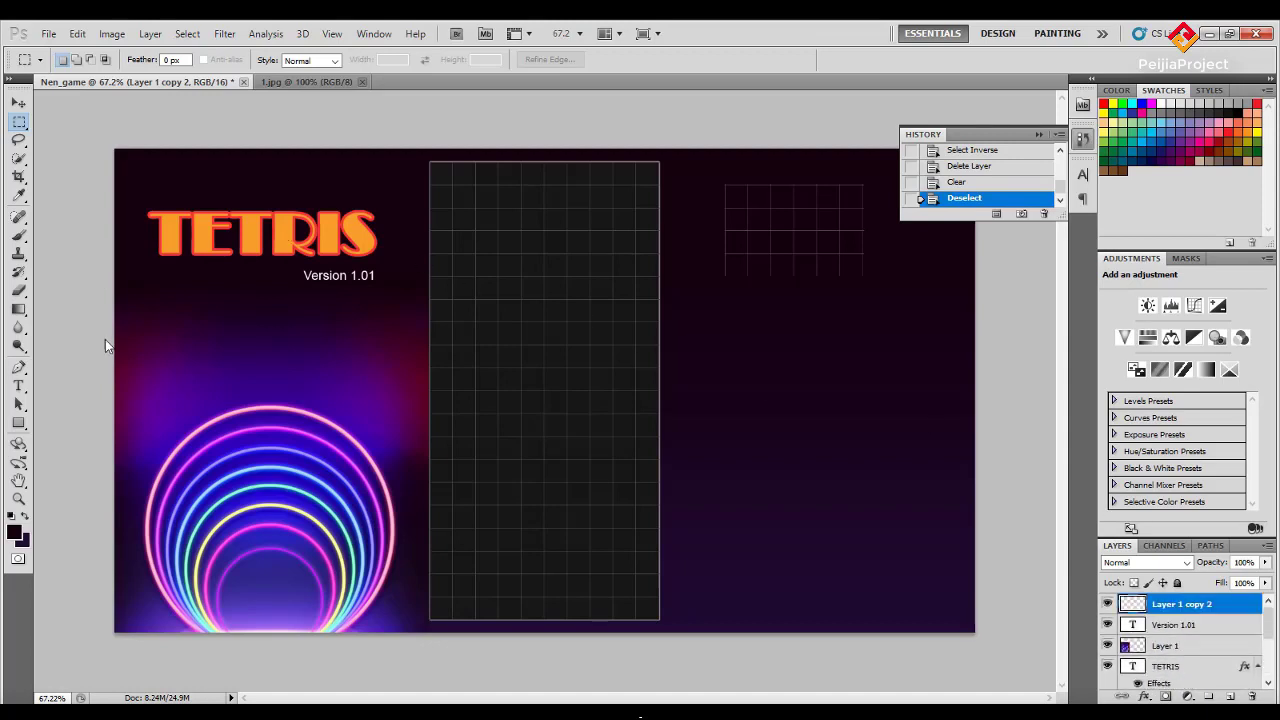
After trying and undoing a gradient, draw a dark rectangle, Shape 2, over the grid block.
{"action": "left_click", "coordinate": [18, 308]}
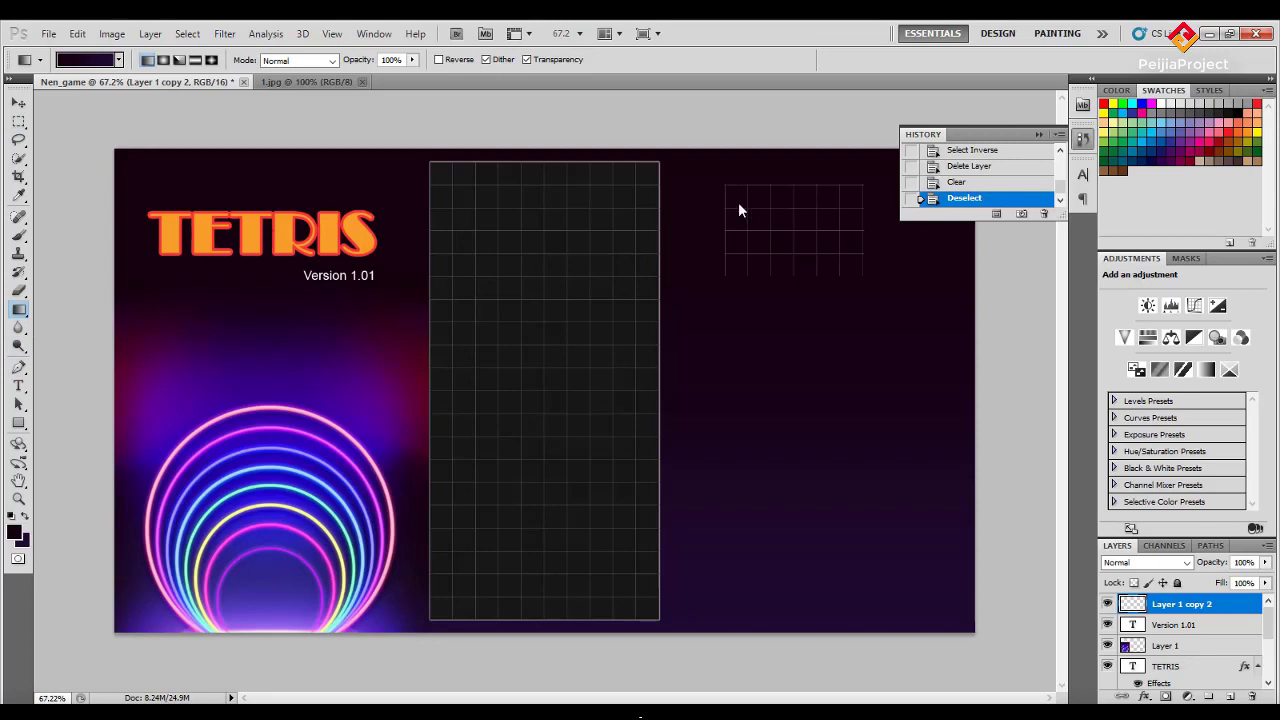
{"action": "left_click_drag", "start_coordinate": [786, 246], "coordinate": [846, 263]}
{"action": "key", "text": "ctrl+z"}
{"action": "left_click", "coordinate": [19, 425]}
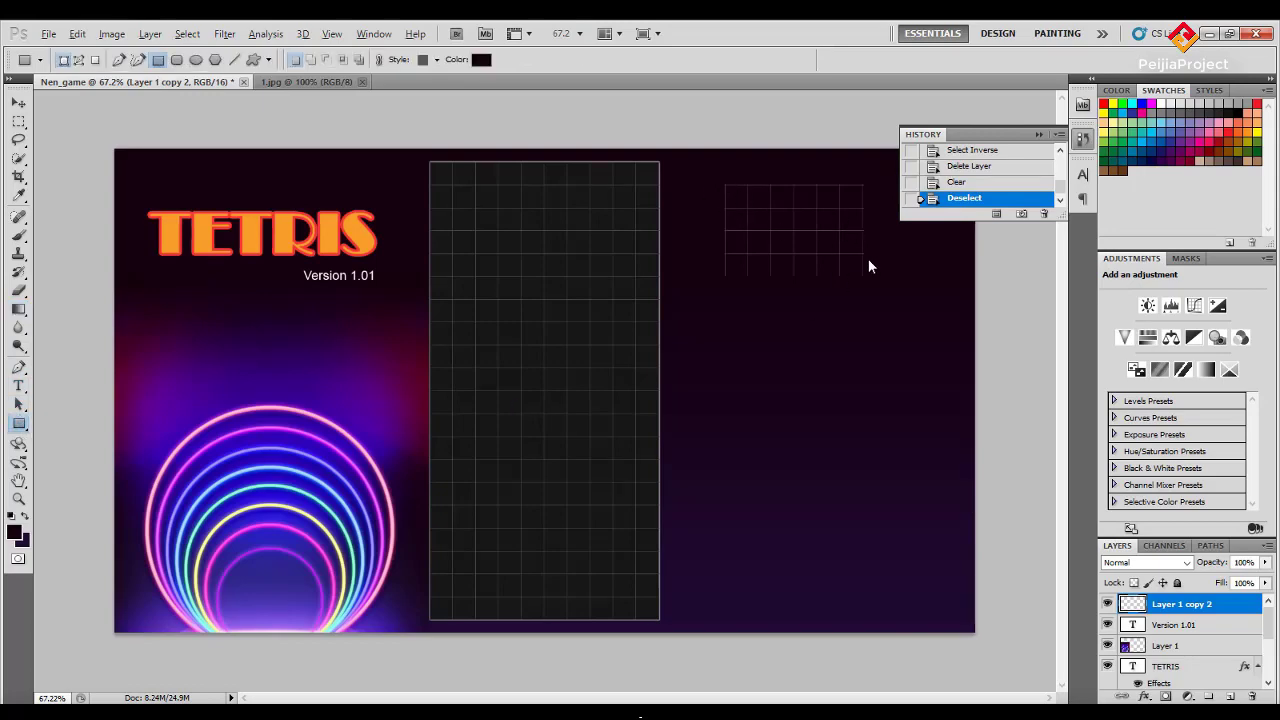
{"action": "scroll", "coordinate": [868, 262], "scroll_direction": "up", "scroll_amount": 1}
{"action": "scroll", "coordinate": [800, 200], "scroll_direction": "up", "scroll_amount": 2}
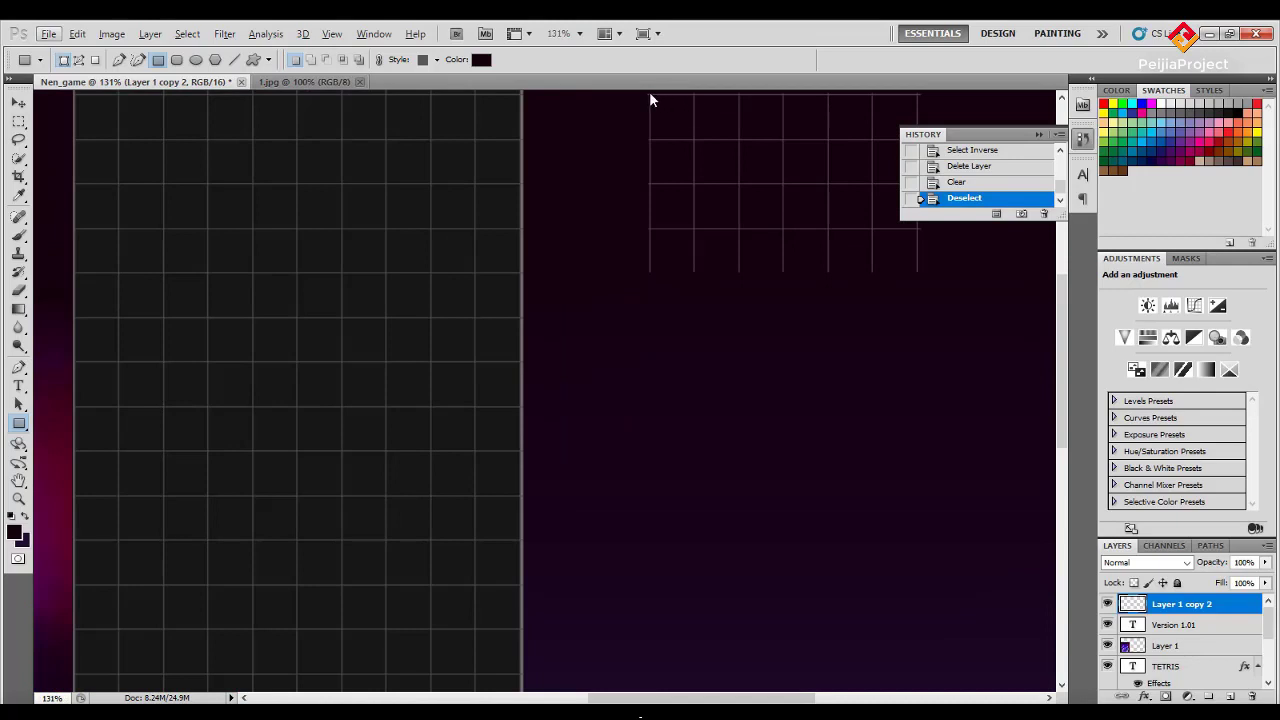
{"action": "left_click_drag", "start_coordinate": [649, 94], "coordinate": [682, 127]}
{"action": "left_click_drag", "start_coordinate": [838, 227], "coordinate": [916, 271]}
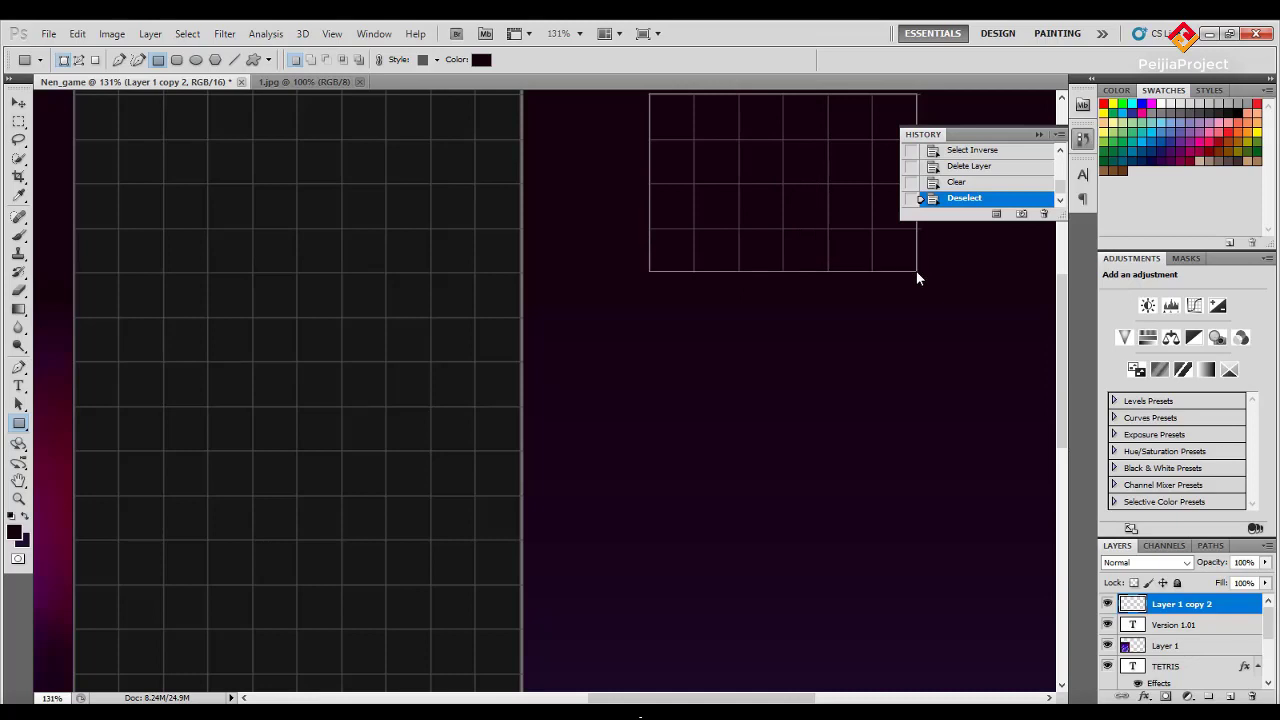
{"action": "left_click_drag", "start_coordinate": [916, 270], "coordinate": [917, 272]}
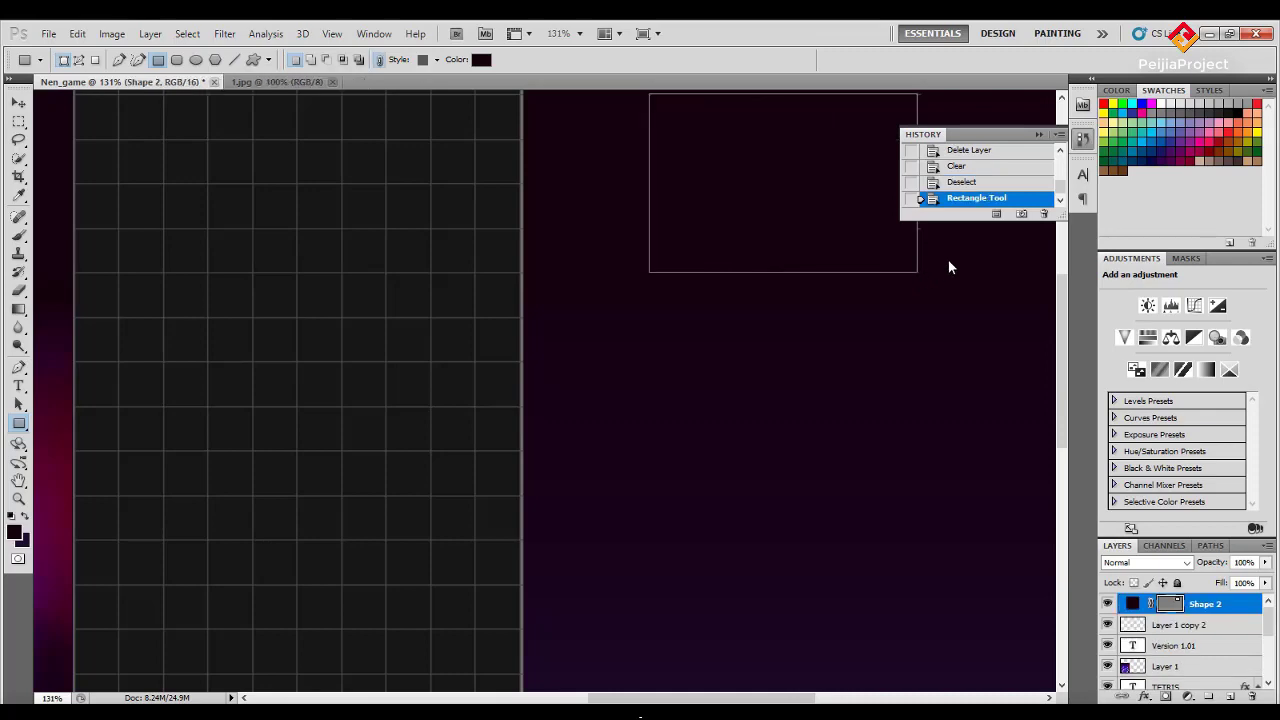
Collapse the History panel, then marquee and deselect a strip right of the grid block on Layer 1 copy 2.
{"action": "scroll", "coordinate": [949, 259], "scroll_direction": "down", "scroll_amount": 1}
{"action": "scroll", "coordinate": [949, 259], "scroll_direction": "up", "scroll_amount": 1}
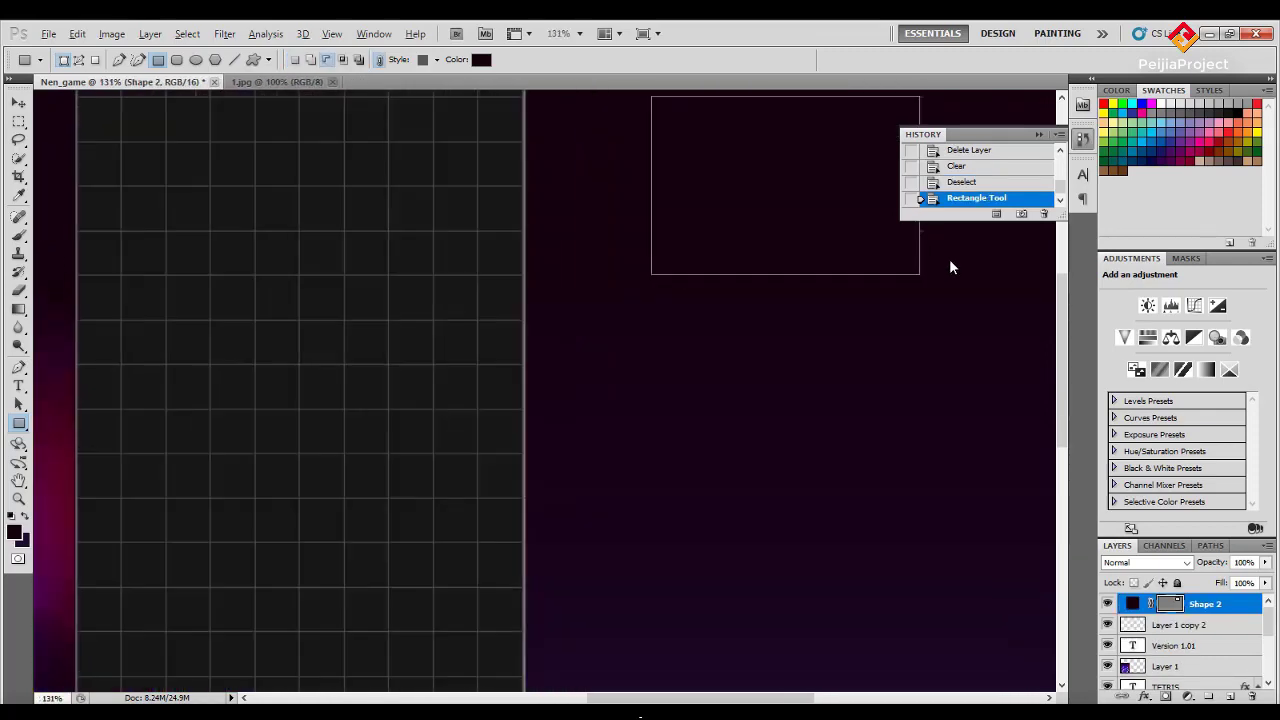
{"action": "scroll", "coordinate": [949, 258], "scroll_direction": "up", "scroll_amount": 1}
{"action": "scroll", "coordinate": [949, 258], "scroll_direction": "down", "scroll_amount": 1}
{"action": "scroll", "coordinate": [949, 258], "scroll_direction": "down", "scroll_amount": 1}
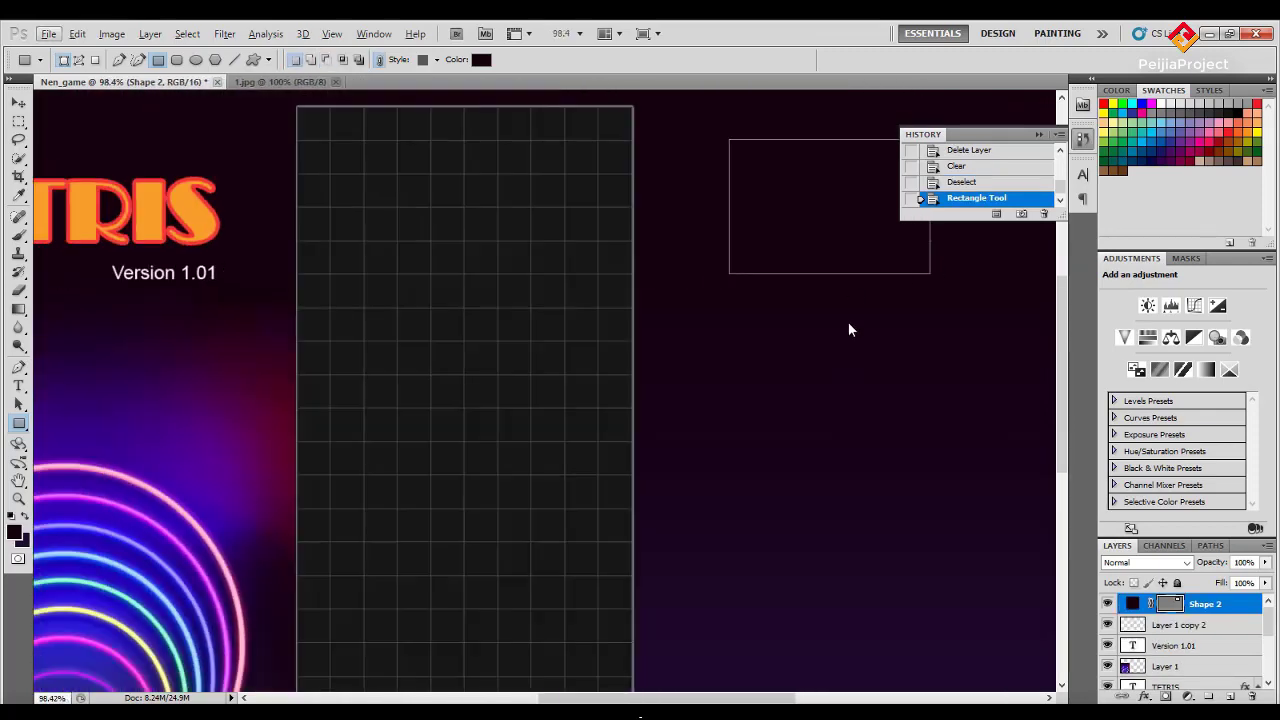
{"action": "left_click", "coordinate": [1038, 134]}
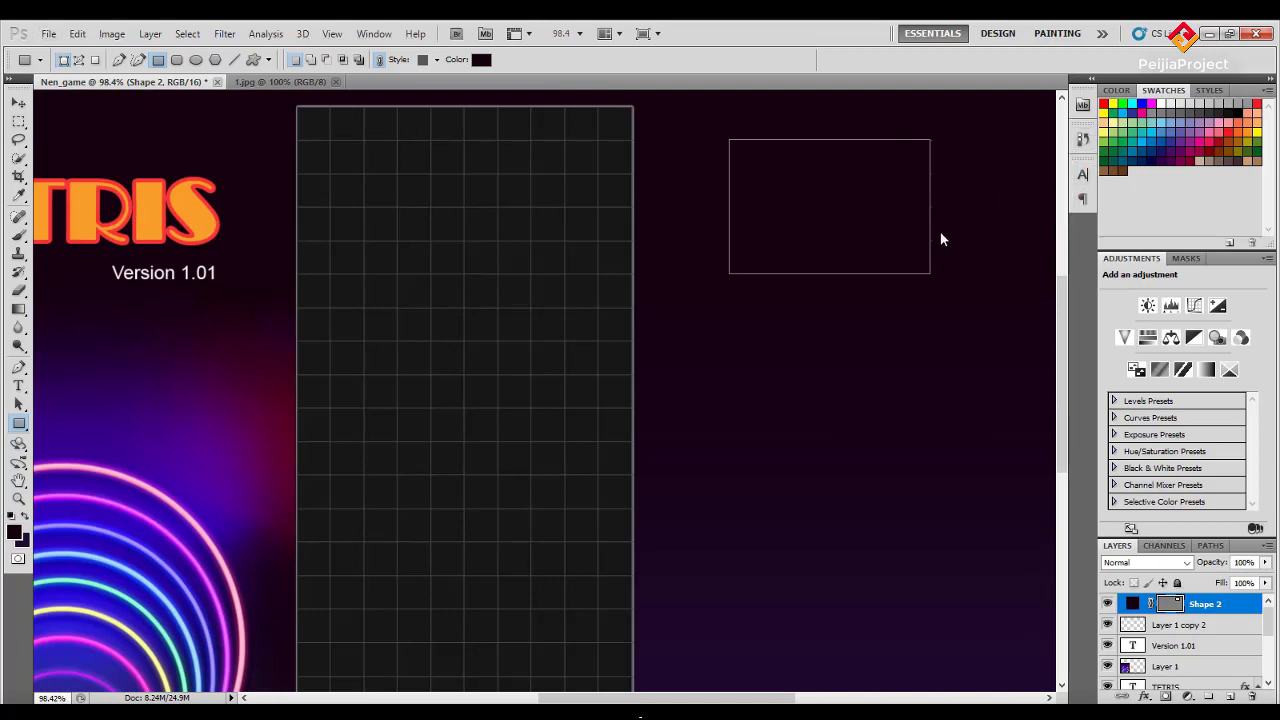
{"action": "key", "text": "m"}
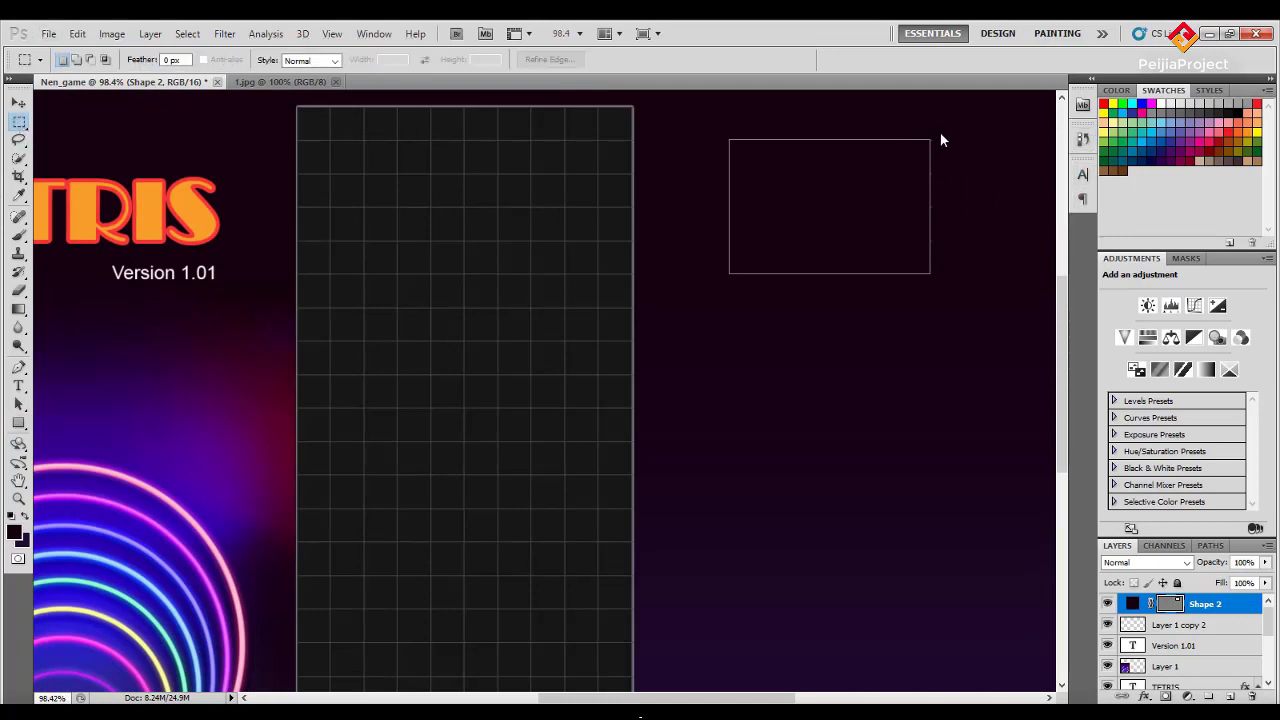
{"action": "key", "text": "alt+["}
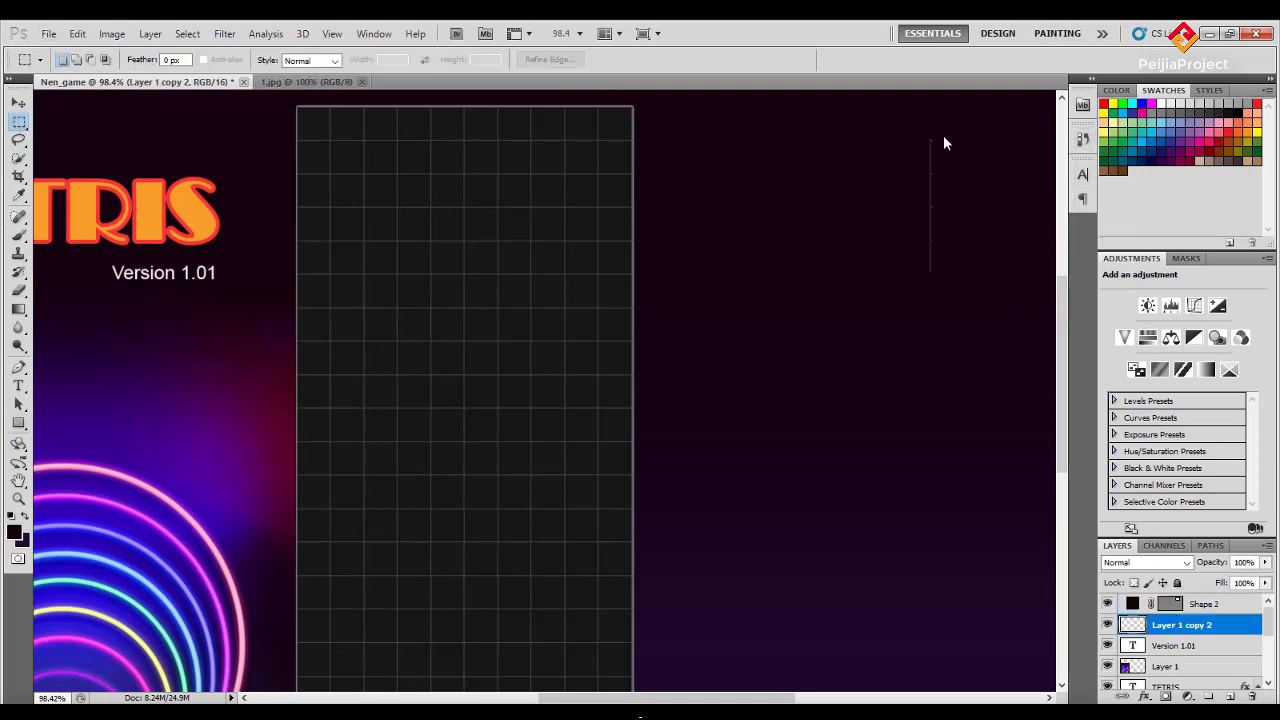
{"action": "left_click_drag", "start_coordinate": [931, 124], "coordinate": [1006, 331]}
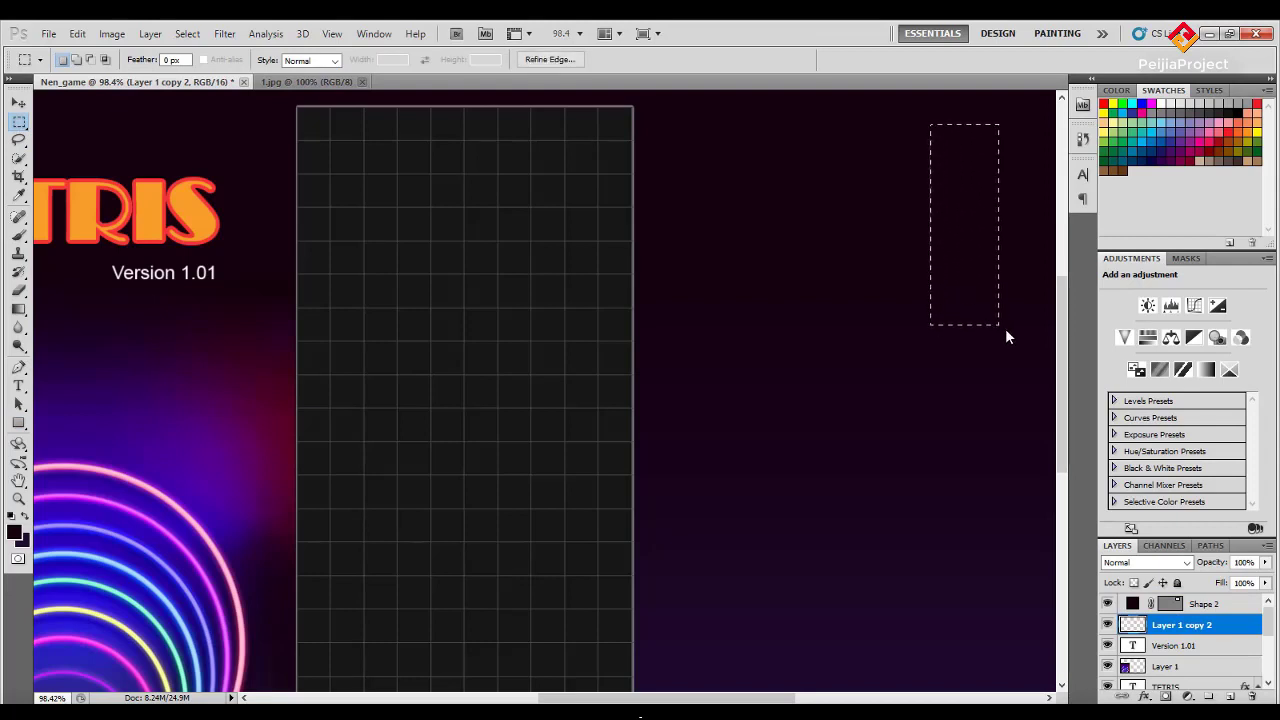
{"action": "key", "text": "ctrl+d"}
Open Shape 2's Blending Options and enable a Stroke effect.
{"action": "left_click", "coordinate": [1140, 601]}
{"action": "right_click", "coordinate": [1140, 601]}
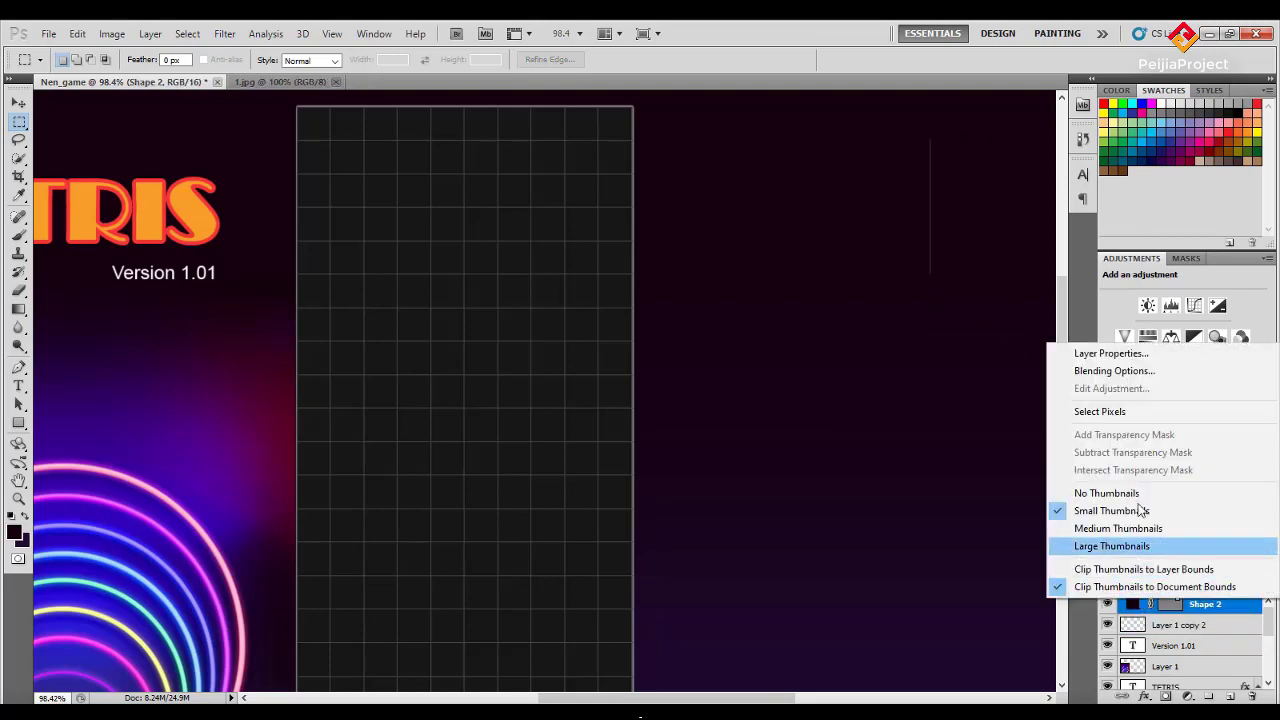
{"action": "left_click", "coordinate": [1110, 353]}
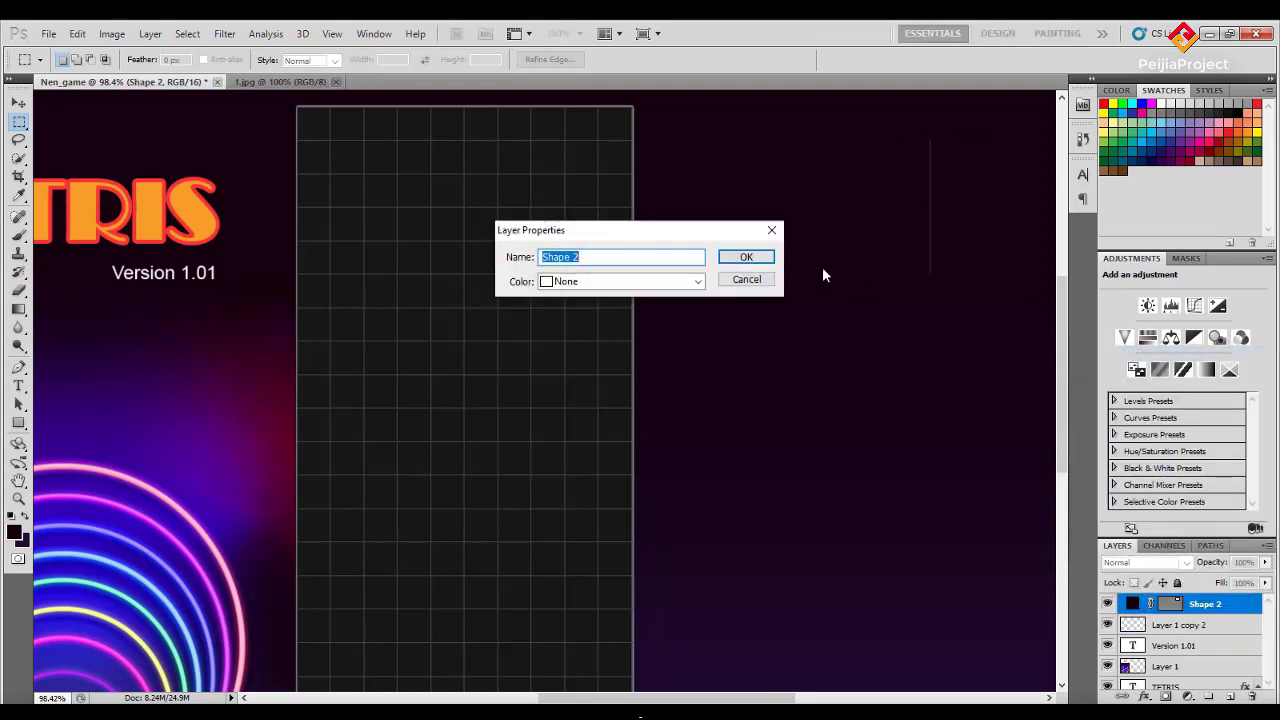
{"action": "left_click", "coordinate": [746, 279]}
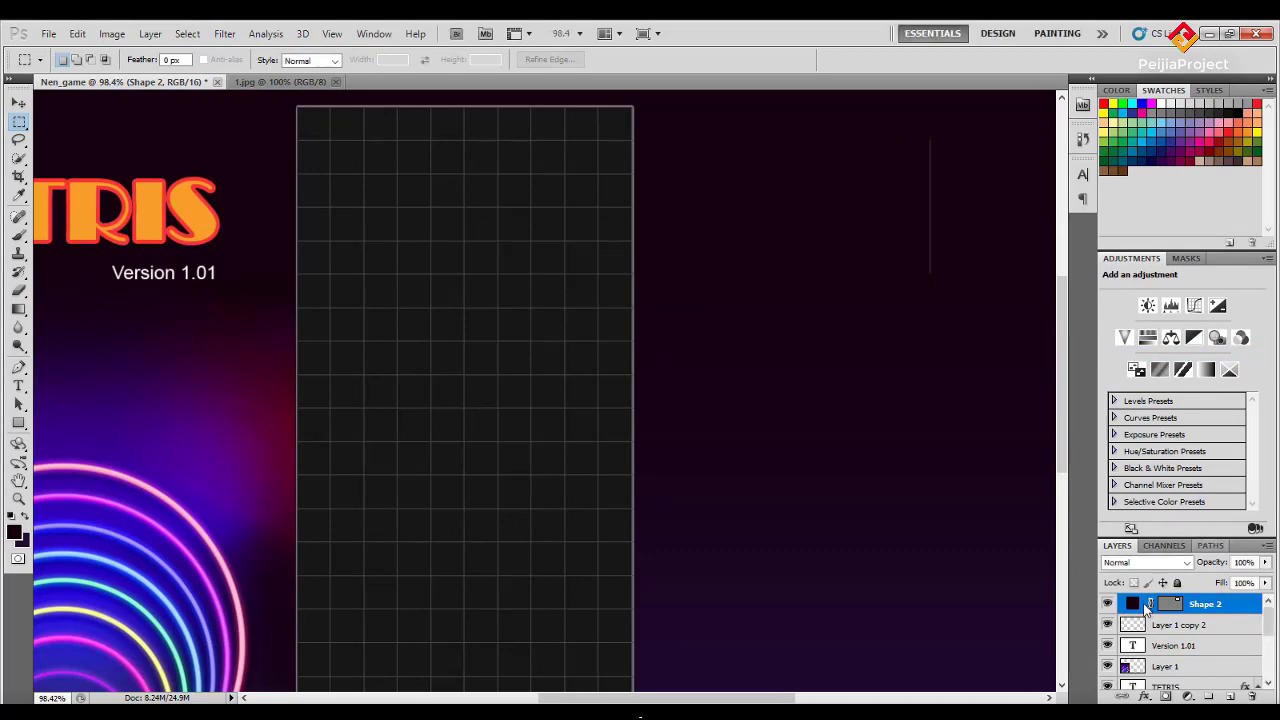
{"action": "right_click", "coordinate": [1150, 606]}
{"action": "left_click", "coordinate": [1113, 374]}
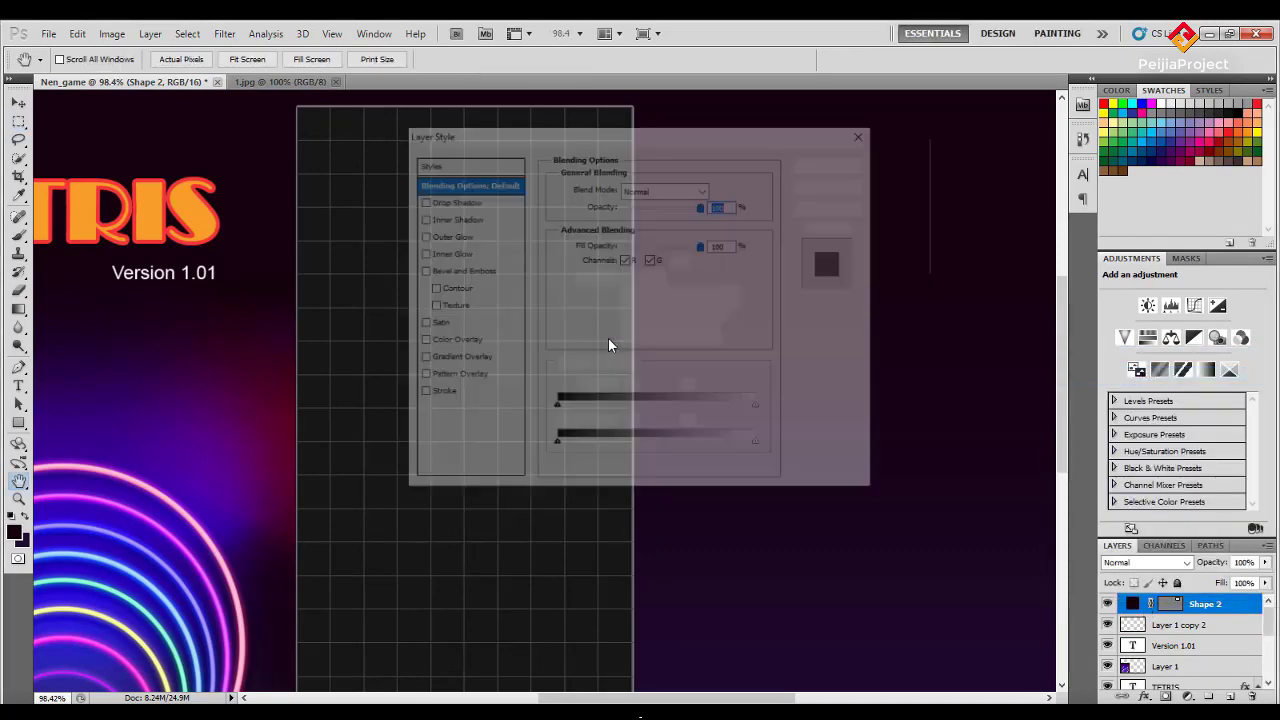
{"action": "left_click", "coordinate": [437, 394]}
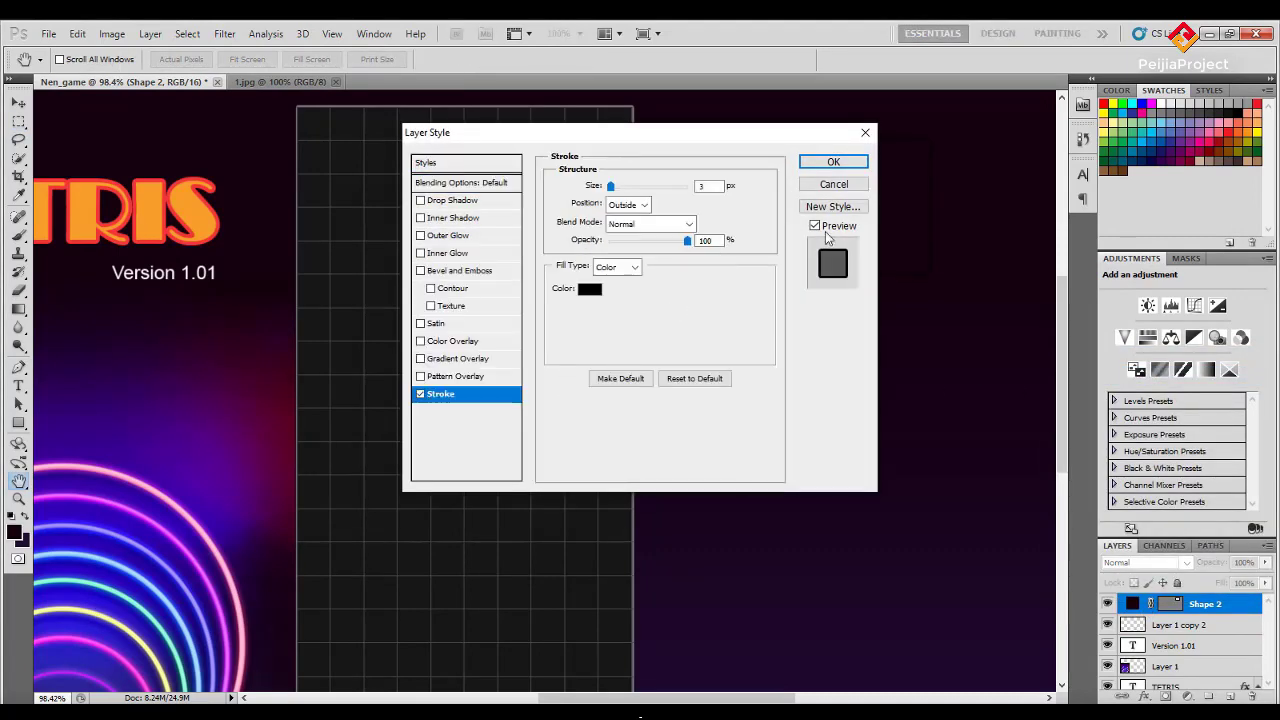
Set the stroke colour to a medium grey, trying hex 333333 and dddddd, and apply the style.
{"action": "left_click", "coordinate": [589, 289]}
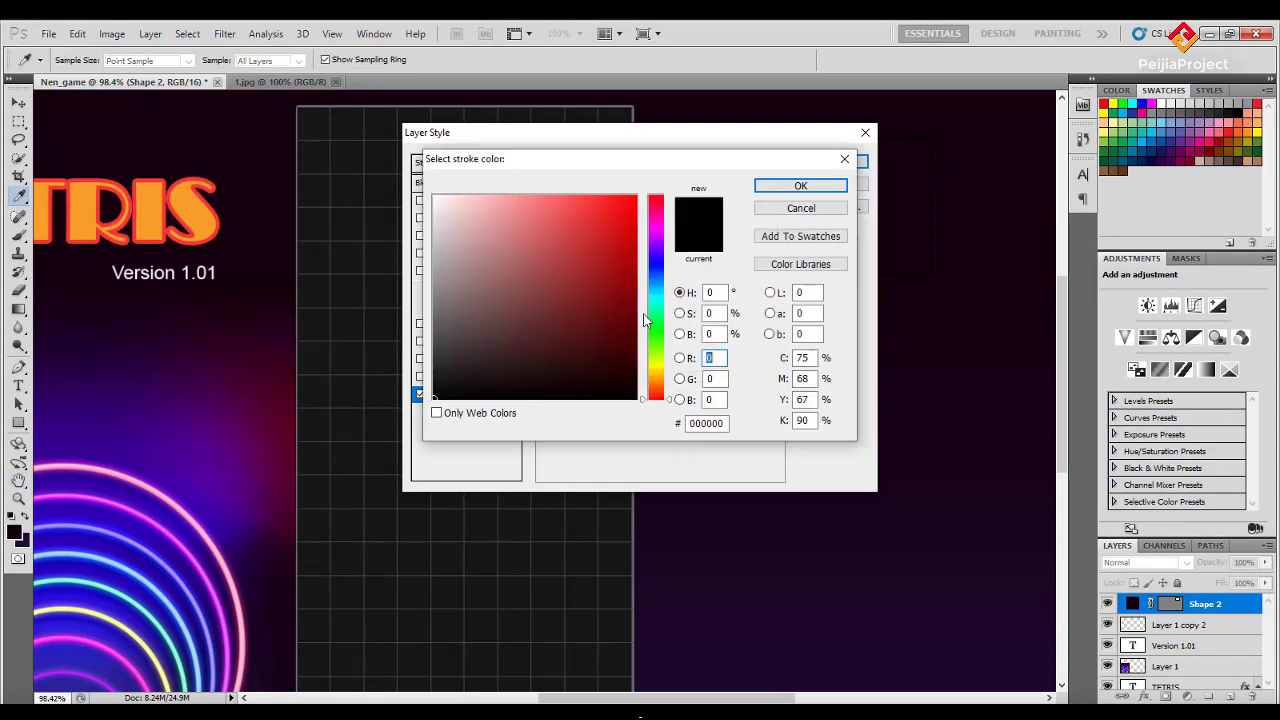
{"action": "left_click", "coordinate": [434, 243]}
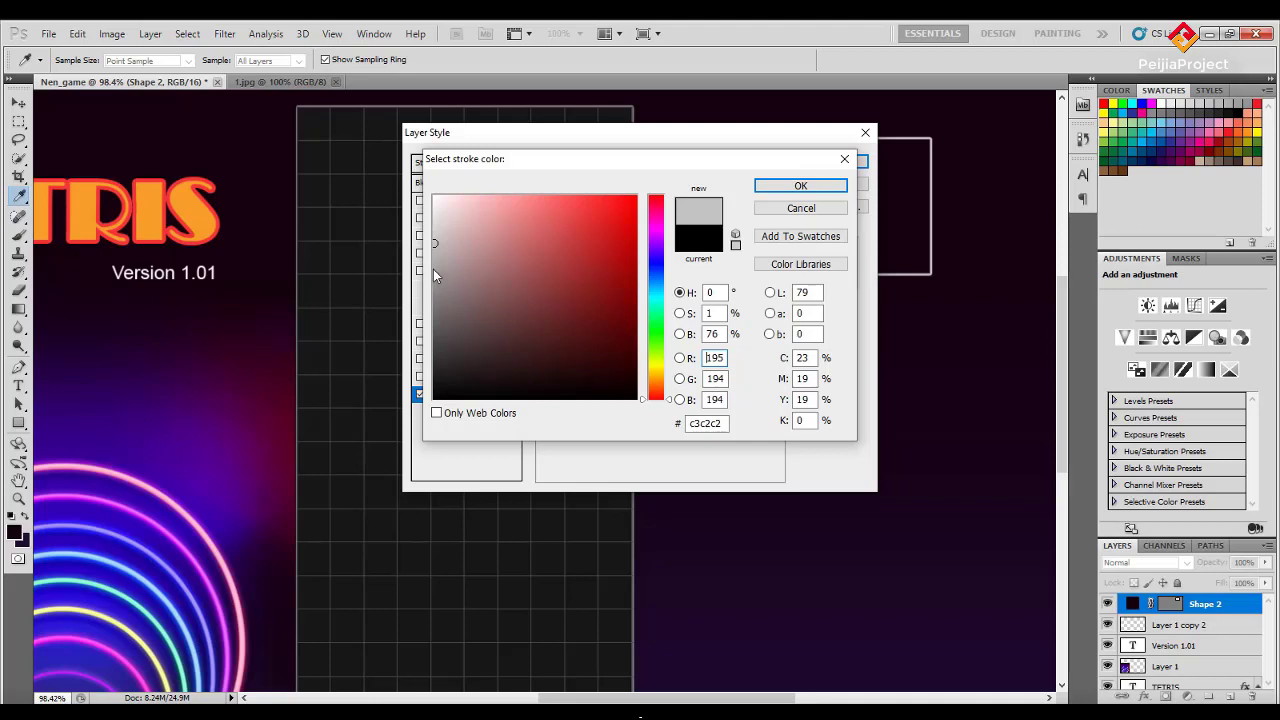
{"action": "left_click_drag", "start_coordinate": [435, 246], "coordinate": [438, 292]}
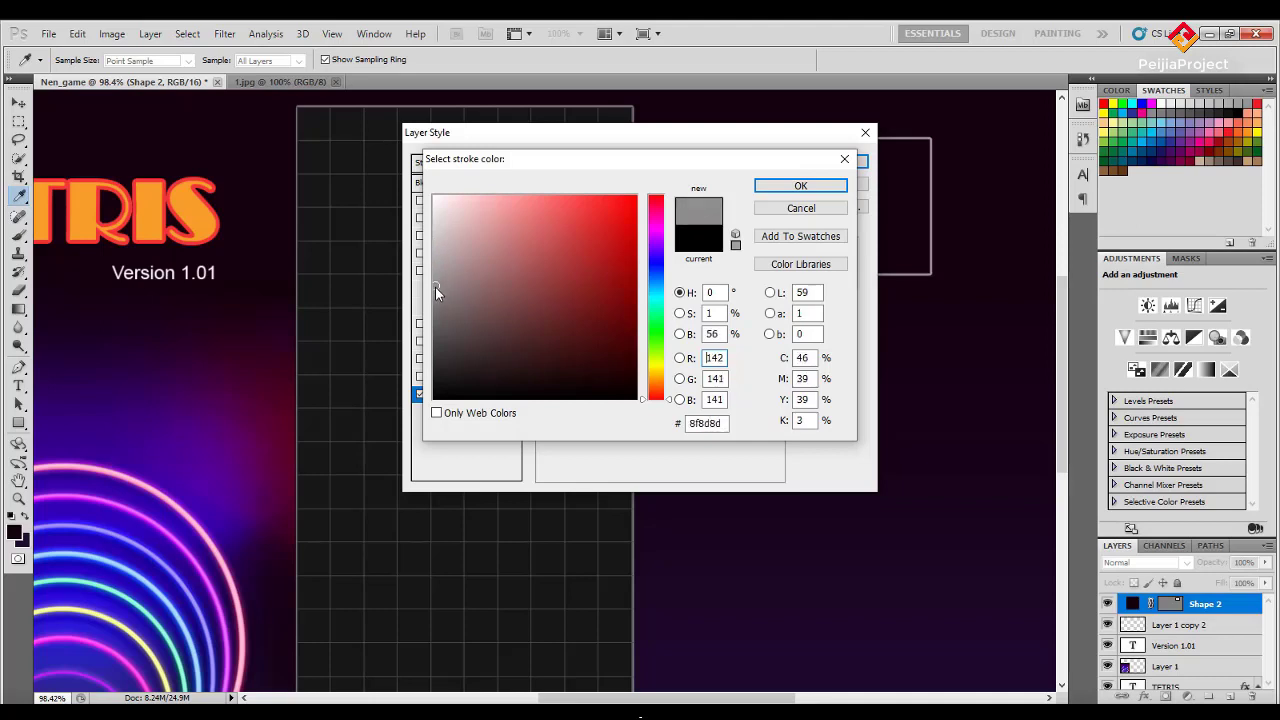
{"action": "left_click_drag", "start_coordinate": [726, 426], "coordinate": [620, 428]}
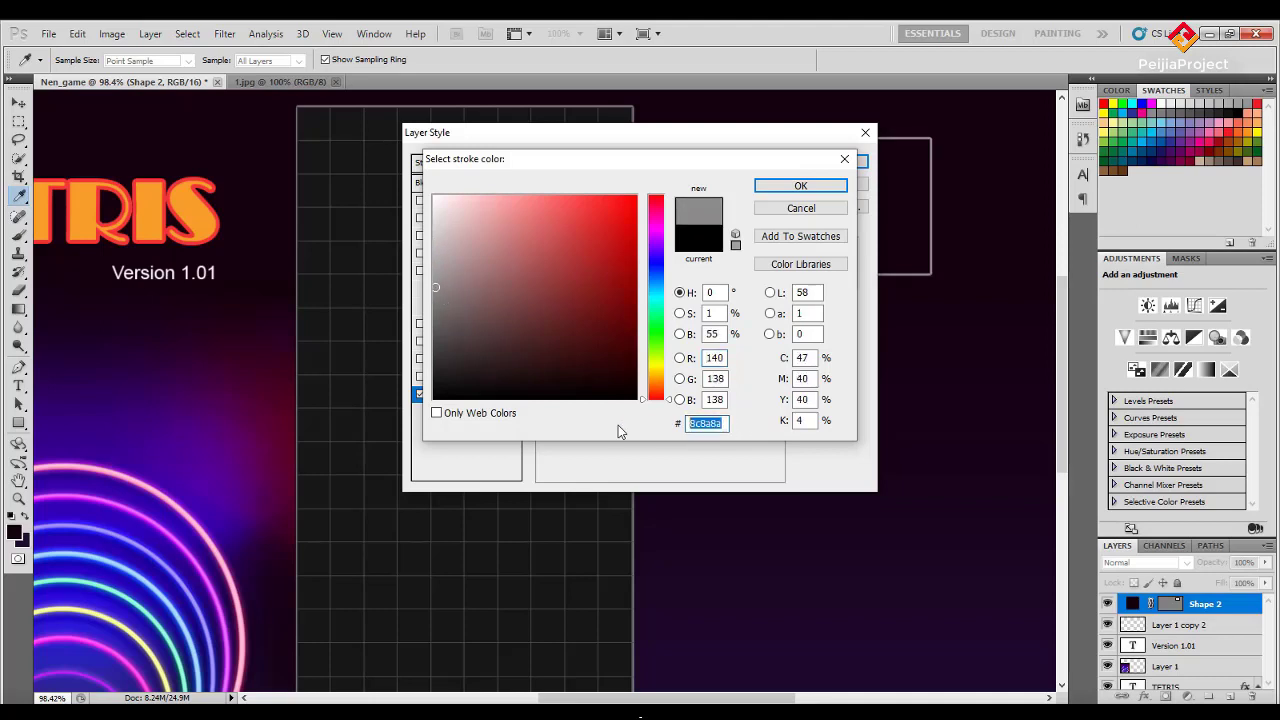
{"action": "type", "text": "33333"}
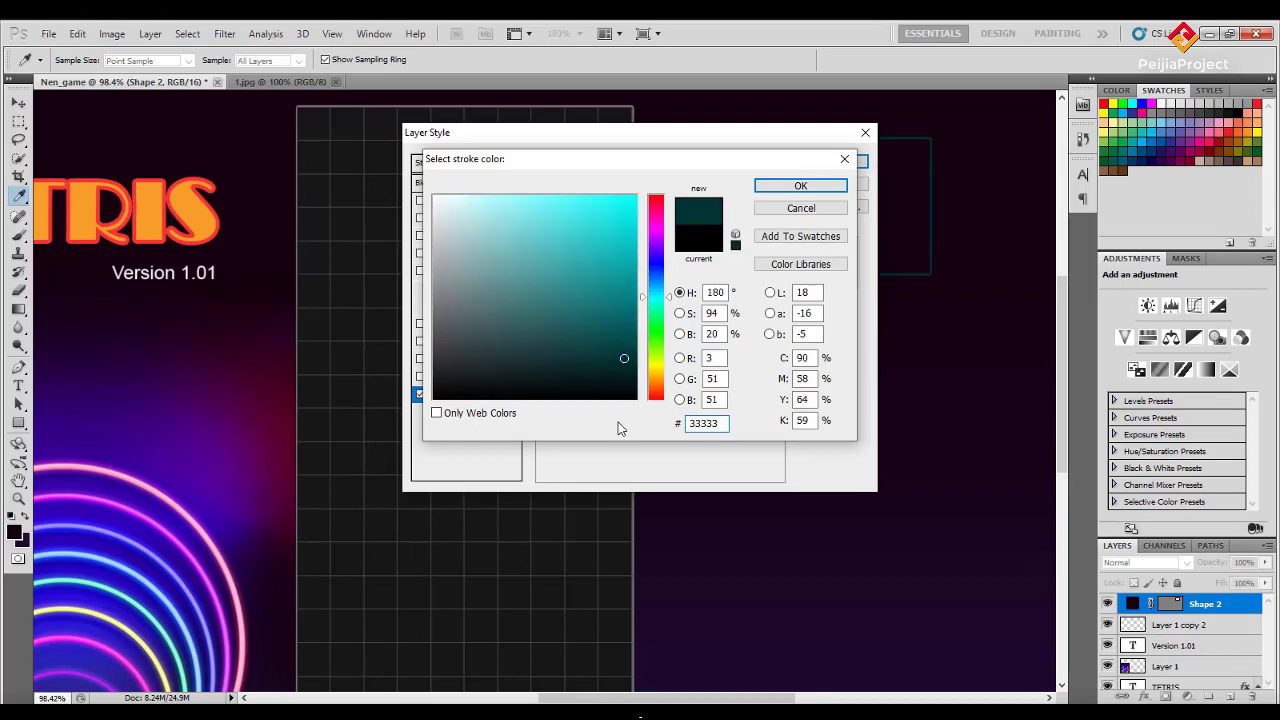
{"action": "type", "text": "3"}
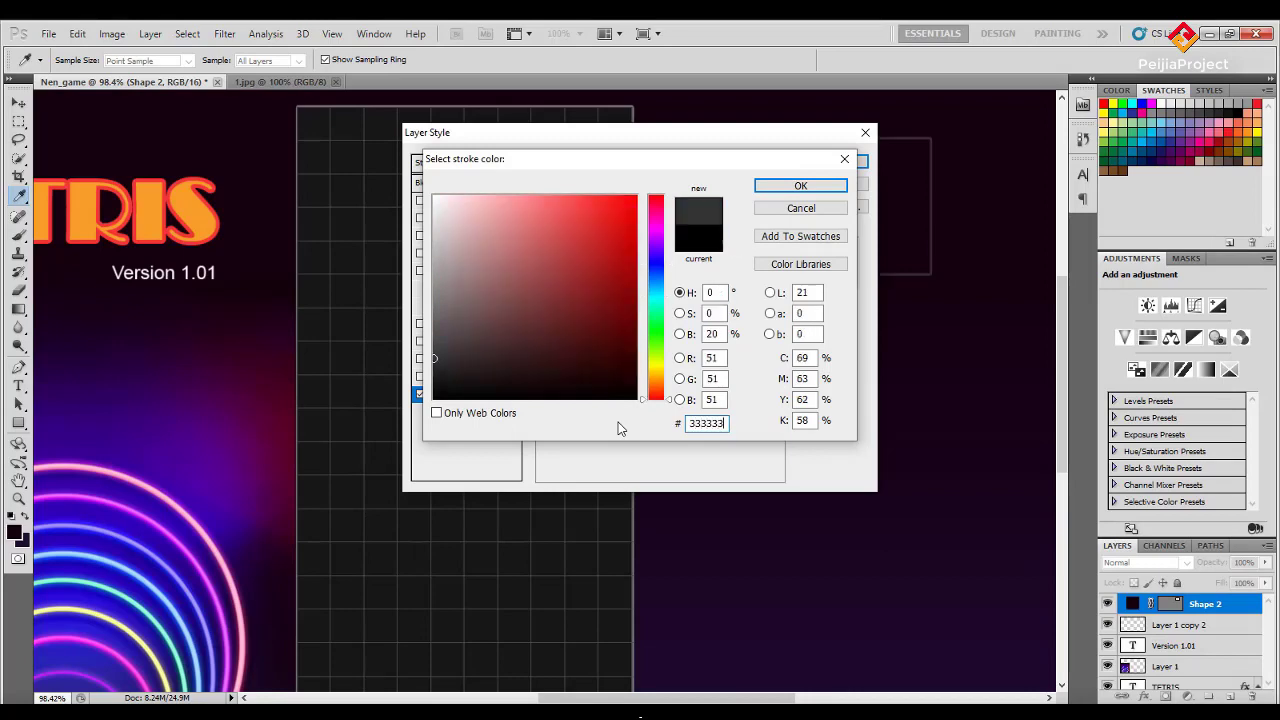
{"action": "key", "text": "BackSpace"}
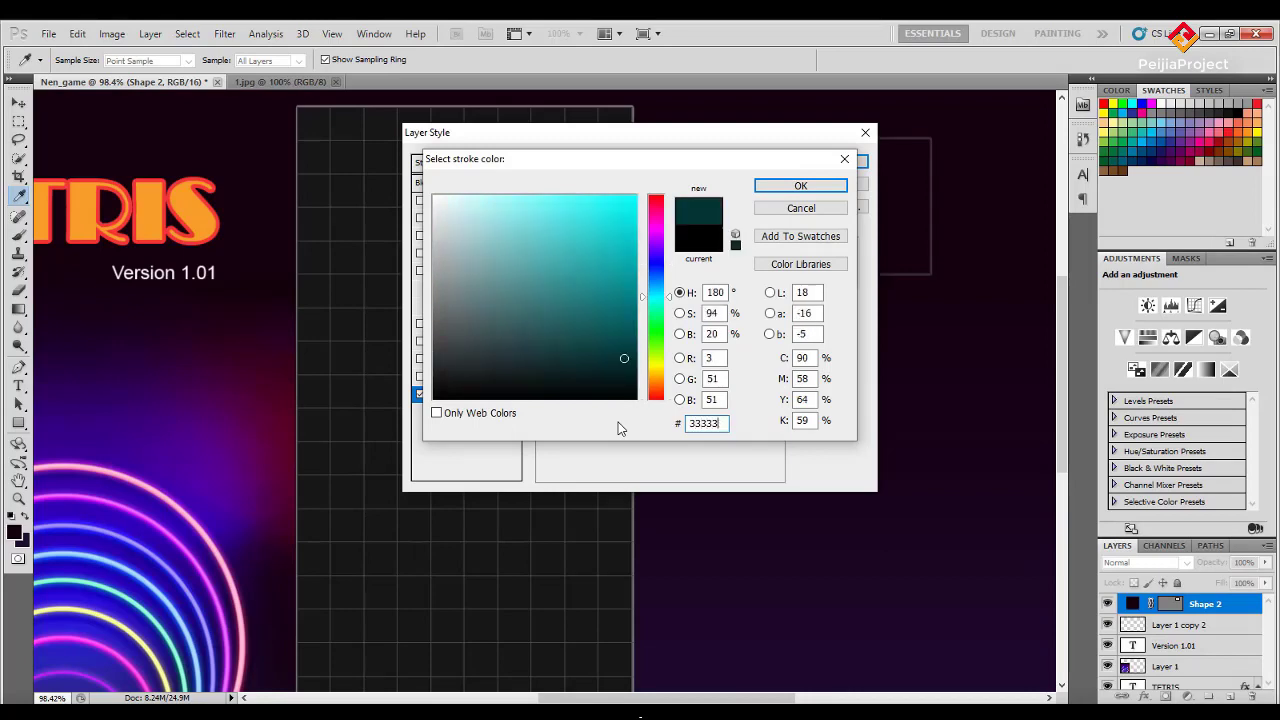
{"action": "key", "text": "BackSpace"}
{"action": "key", "text": "BackSpace"}
{"action": "key", "text": "BackSpace"}
{"action": "key", "text": "BackSpace"}
{"action": "key", "text": "BackSpace"}
{"action": "type", "text": "dd"}
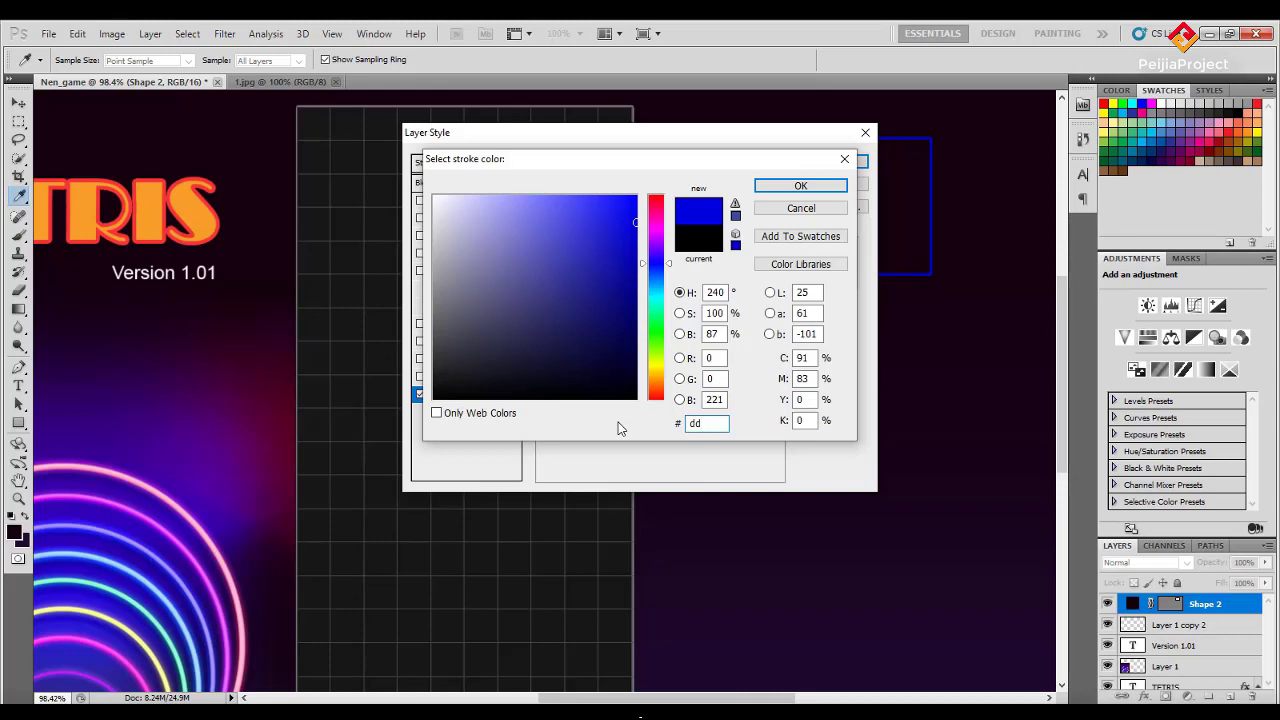
{"action": "type", "text": "ddd"}
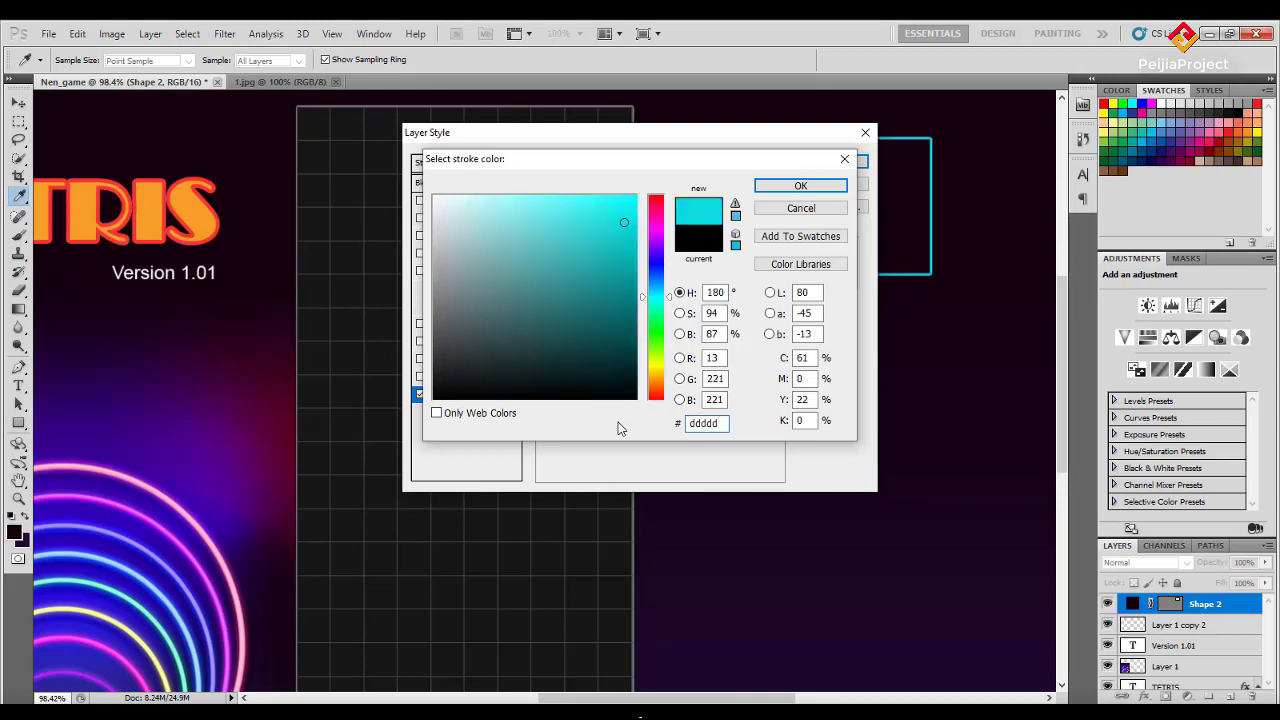
{"action": "type", "text": "d"}
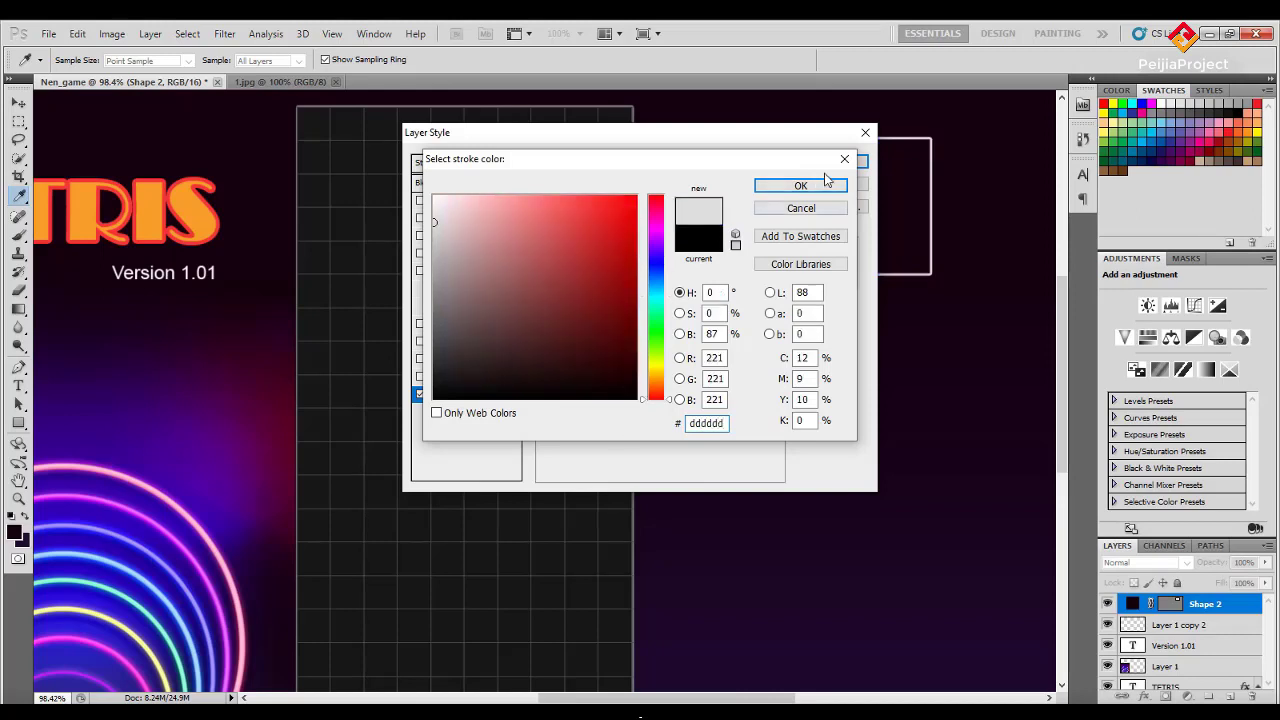
{"action": "left_click_drag", "start_coordinate": [436, 223], "coordinate": [435, 308]}
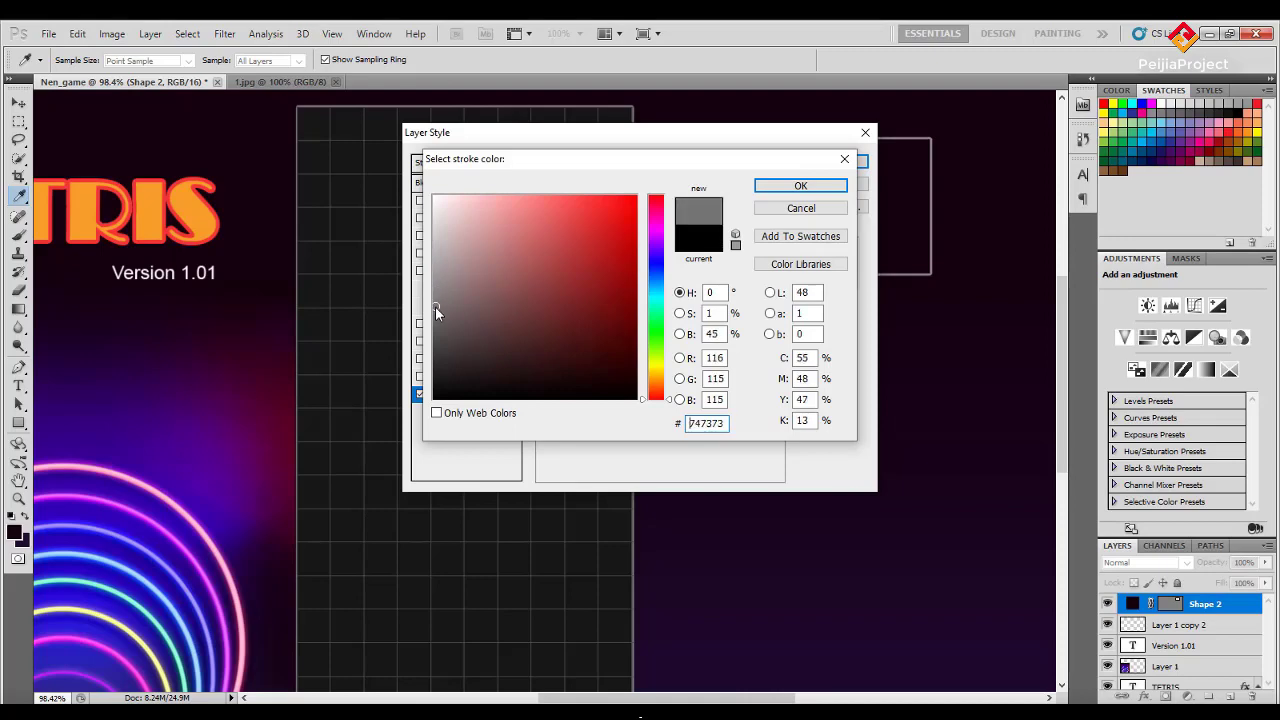
{"action": "left_click", "coordinate": [800, 186]}
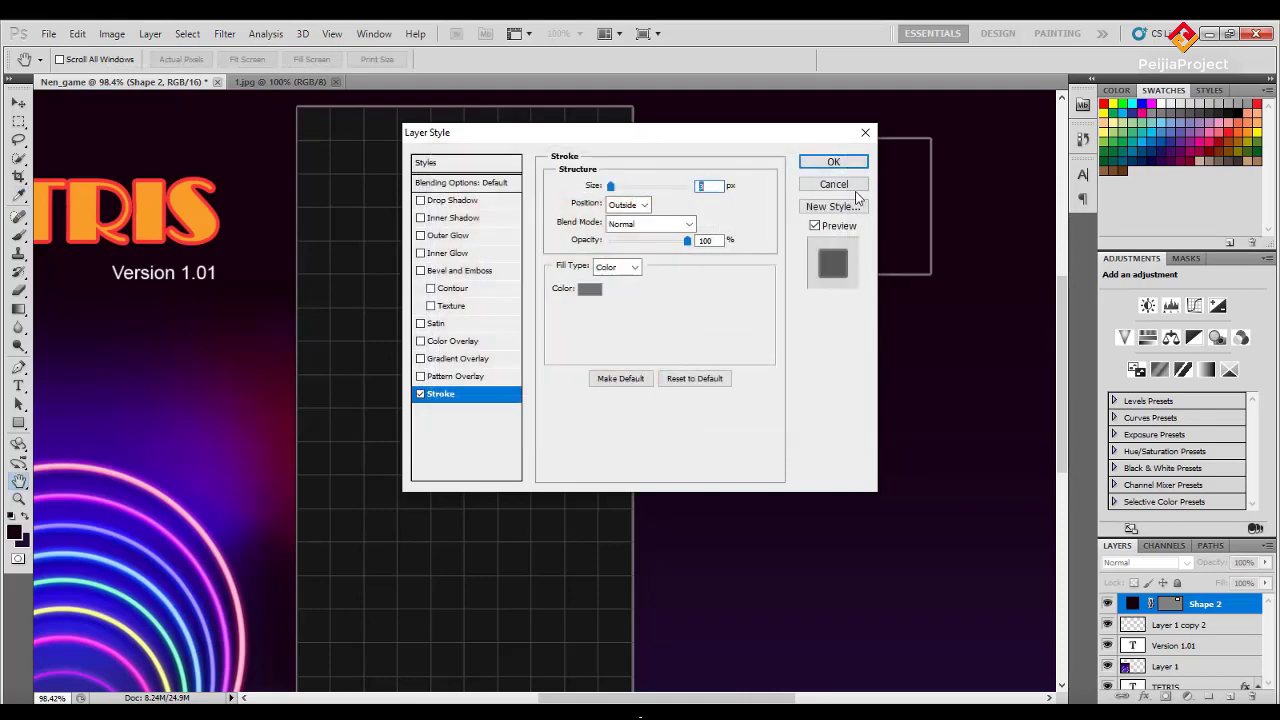
{"action": "left_click", "coordinate": [833, 161]}
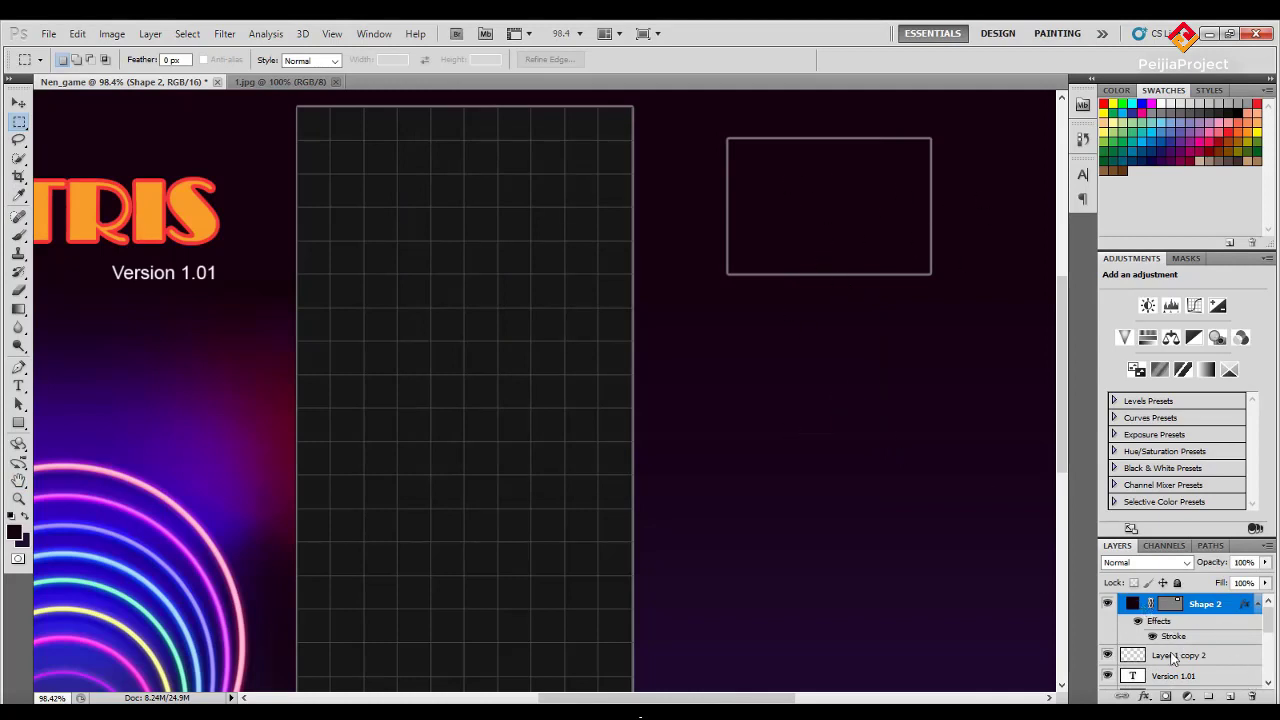
Place Layer 1 copy 2 above Shape 2 and fill Shape 2 with the grid's sampled dark grey.
{"action": "left_click_drag", "start_coordinate": [1128, 661], "coordinate": [1140, 597]}
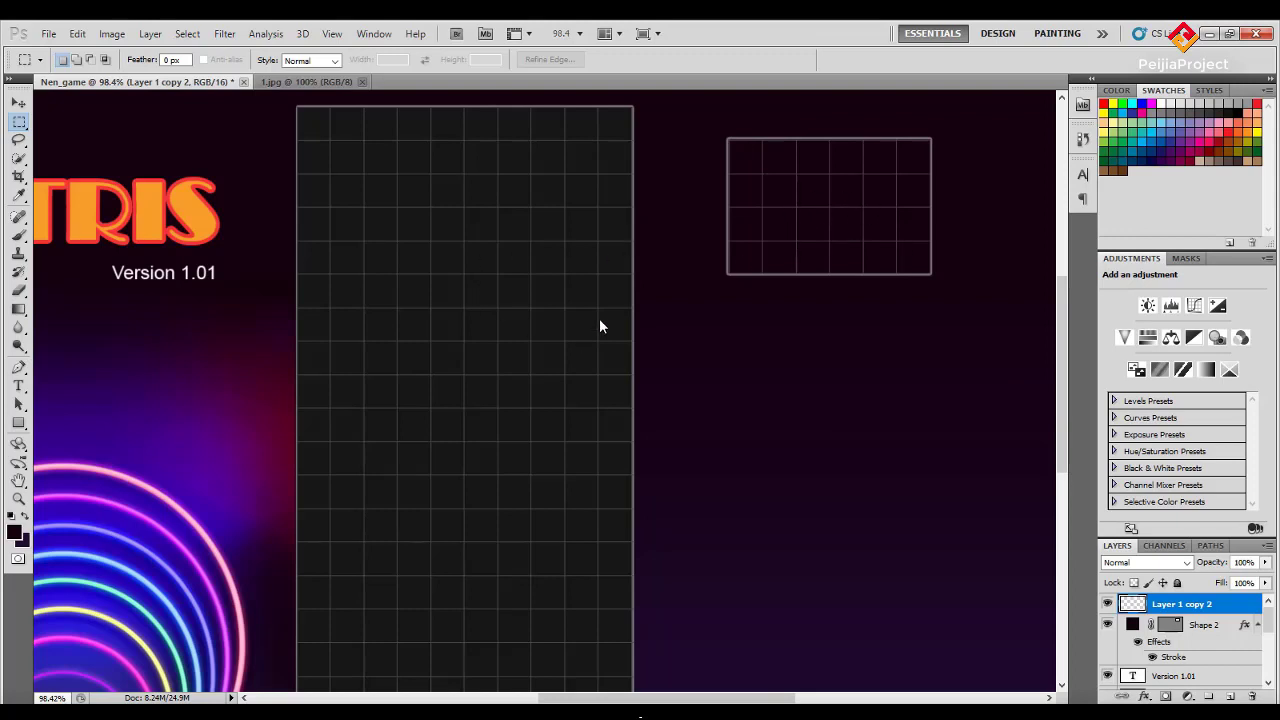
{"action": "left_click", "coordinate": [1141, 627]}
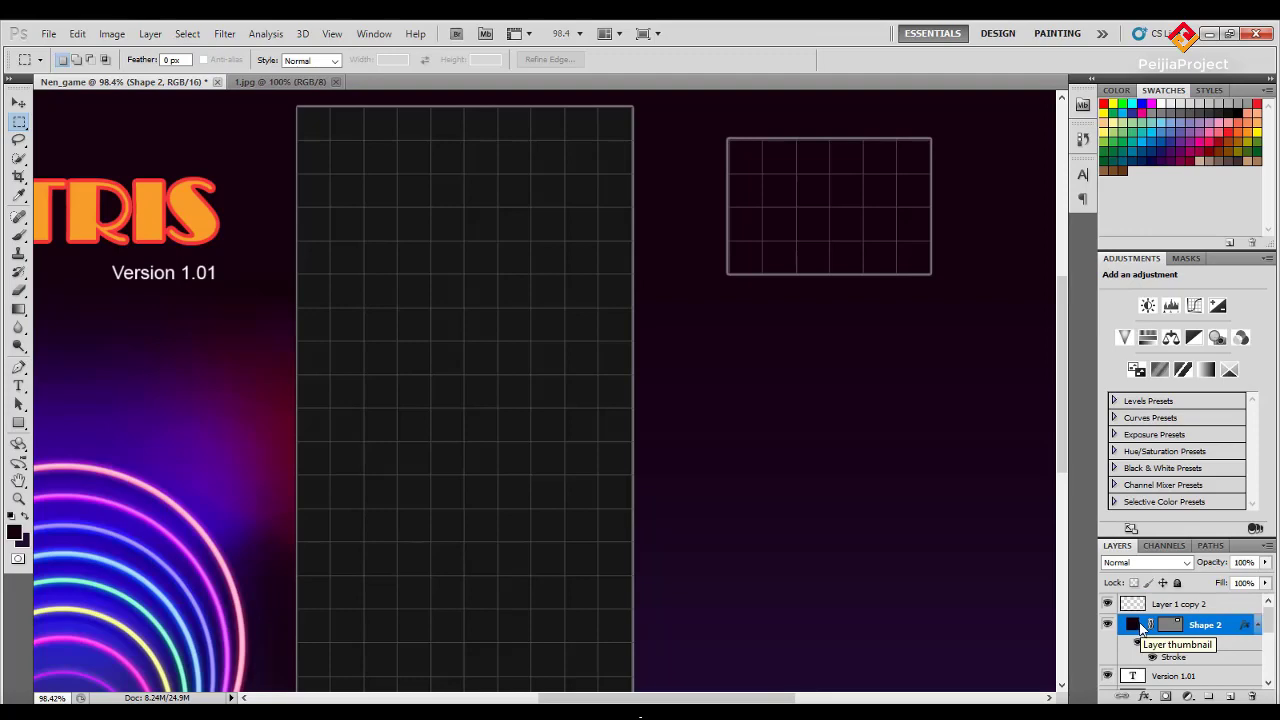
{"action": "double_click", "coordinate": [1141, 627]}
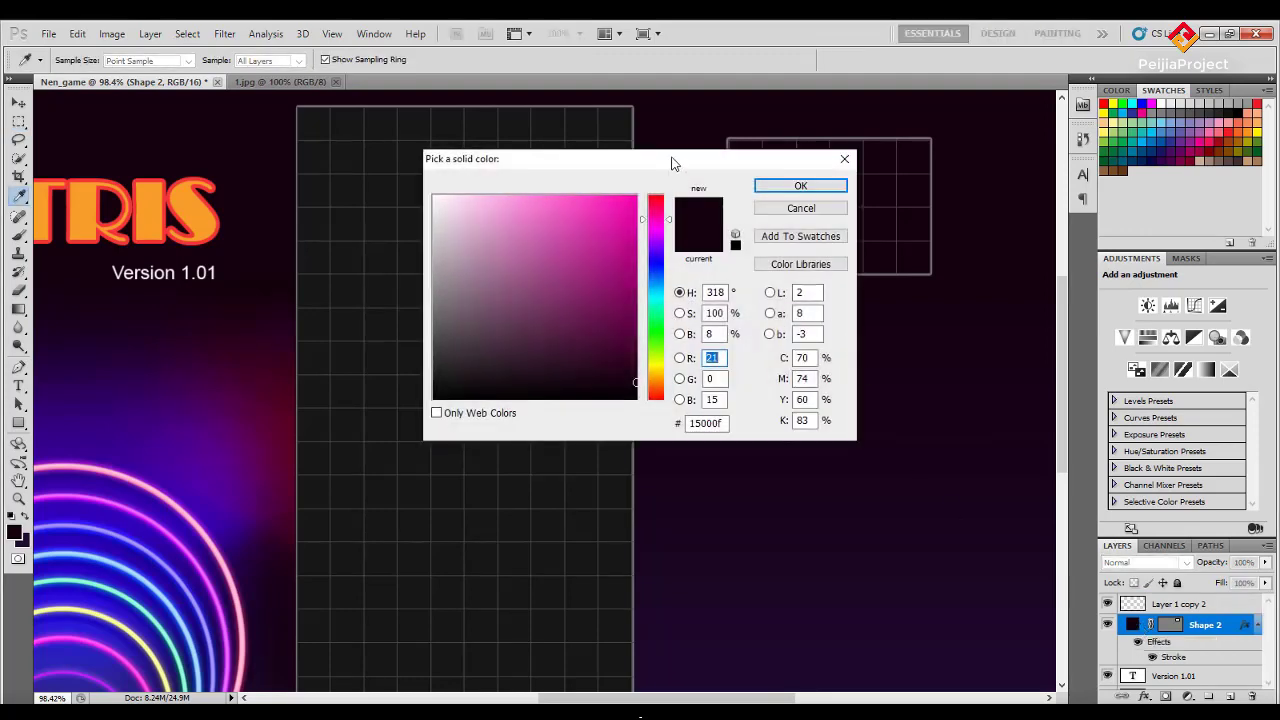
{"action": "left_click_drag", "start_coordinate": [671, 160], "coordinate": [917, 229]}
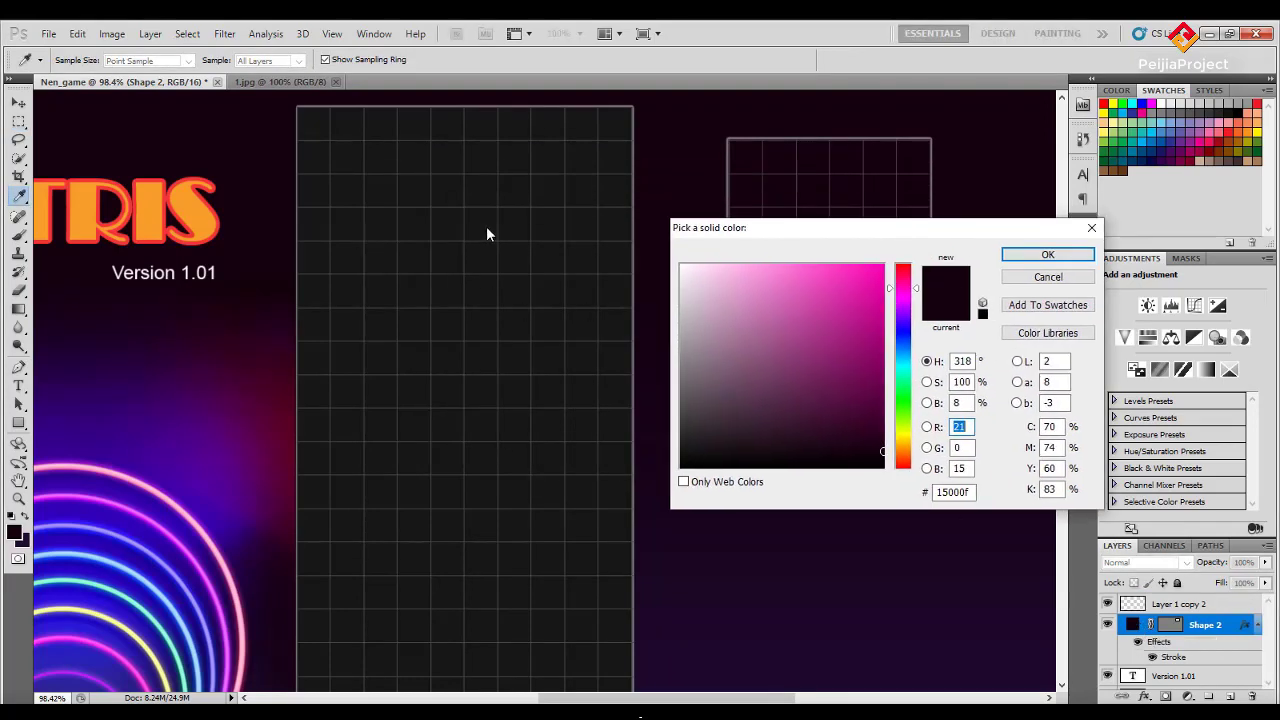
{"action": "left_click", "coordinate": [486, 234]}
{"action": "key", "text": "Return"}
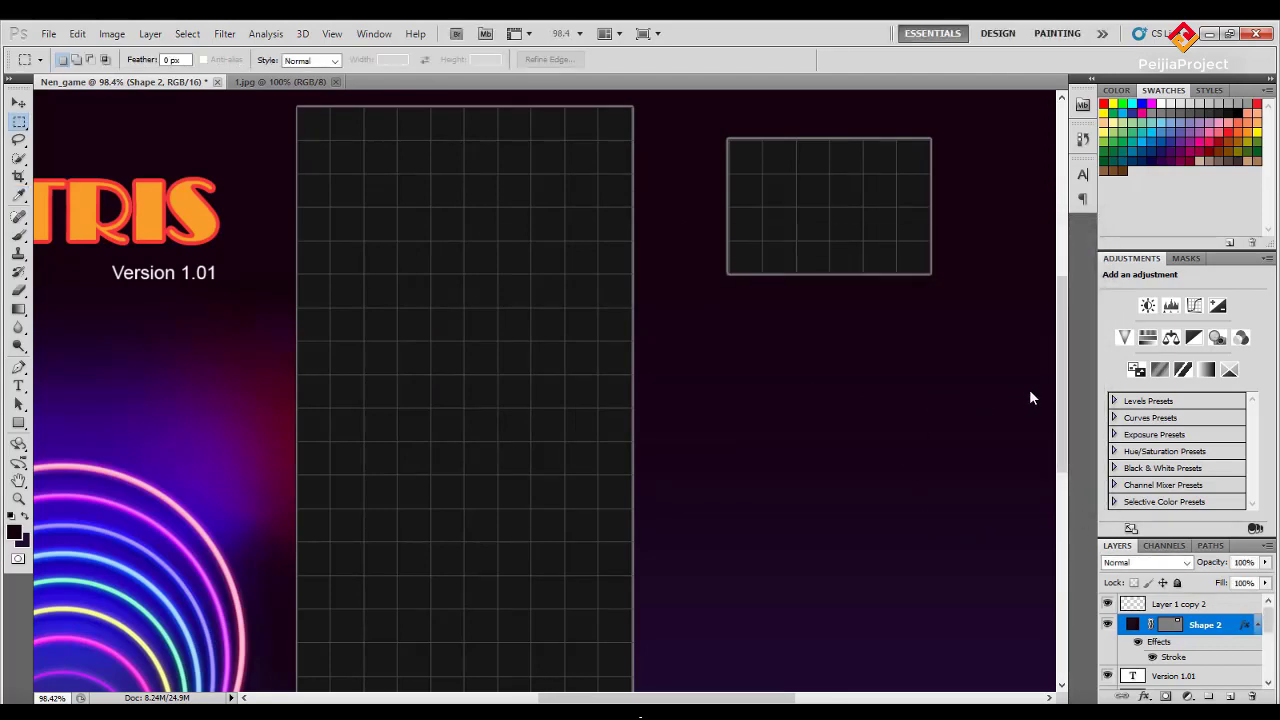
{"action": "left_click_drag", "start_coordinate": [1063, 292], "coordinate": [1062, 276]}
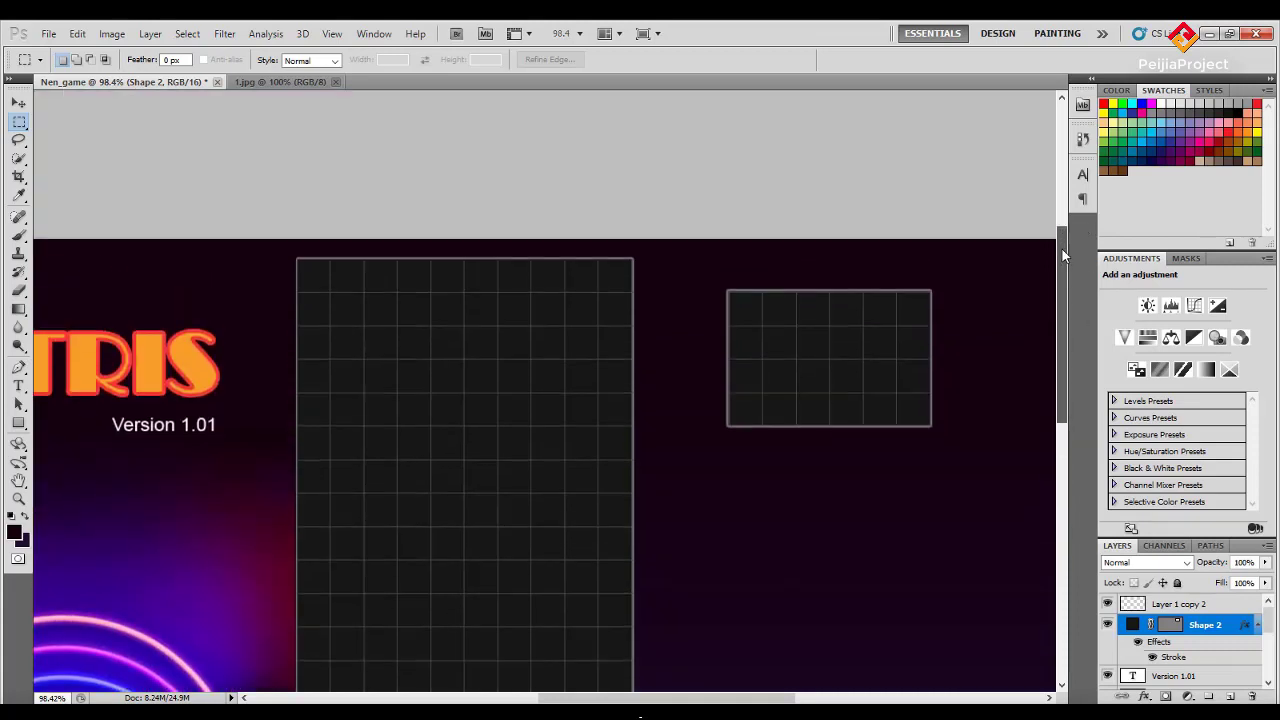
Select the grid and rectangle layers together and move them slightly down.
{"action": "key", "text": "v"}
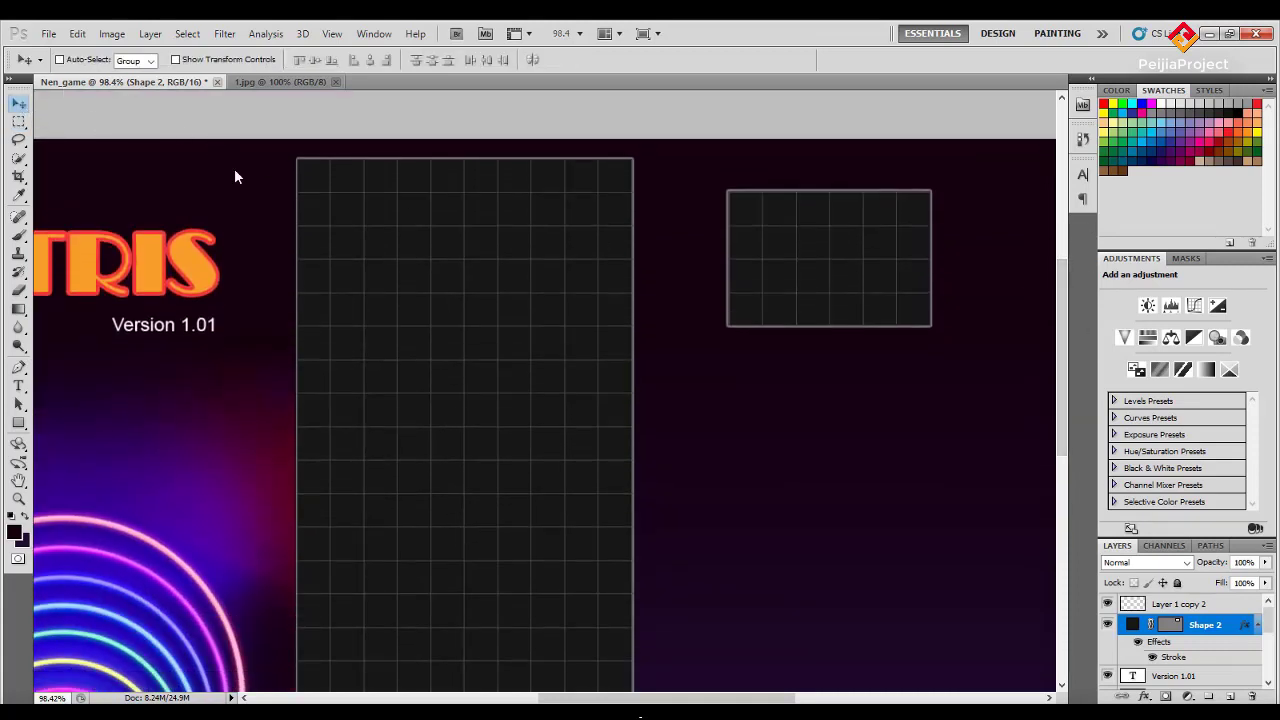
{"action": "left_click", "coordinate": [1157, 606], "text": "shift"}
{"action": "left_click", "coordinate": [1154, 602]}
{"action": "right_click", "coordinate": [1157, 606]}
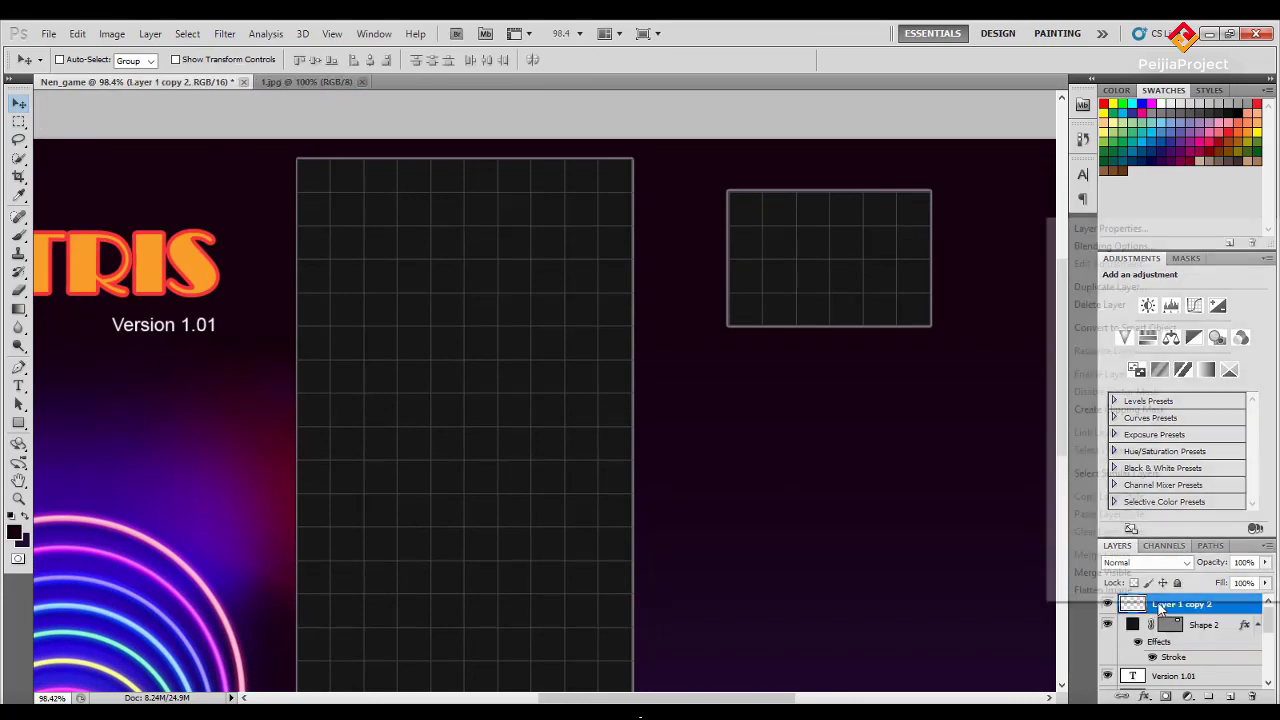
{"action": "key", "text": "Escape"}
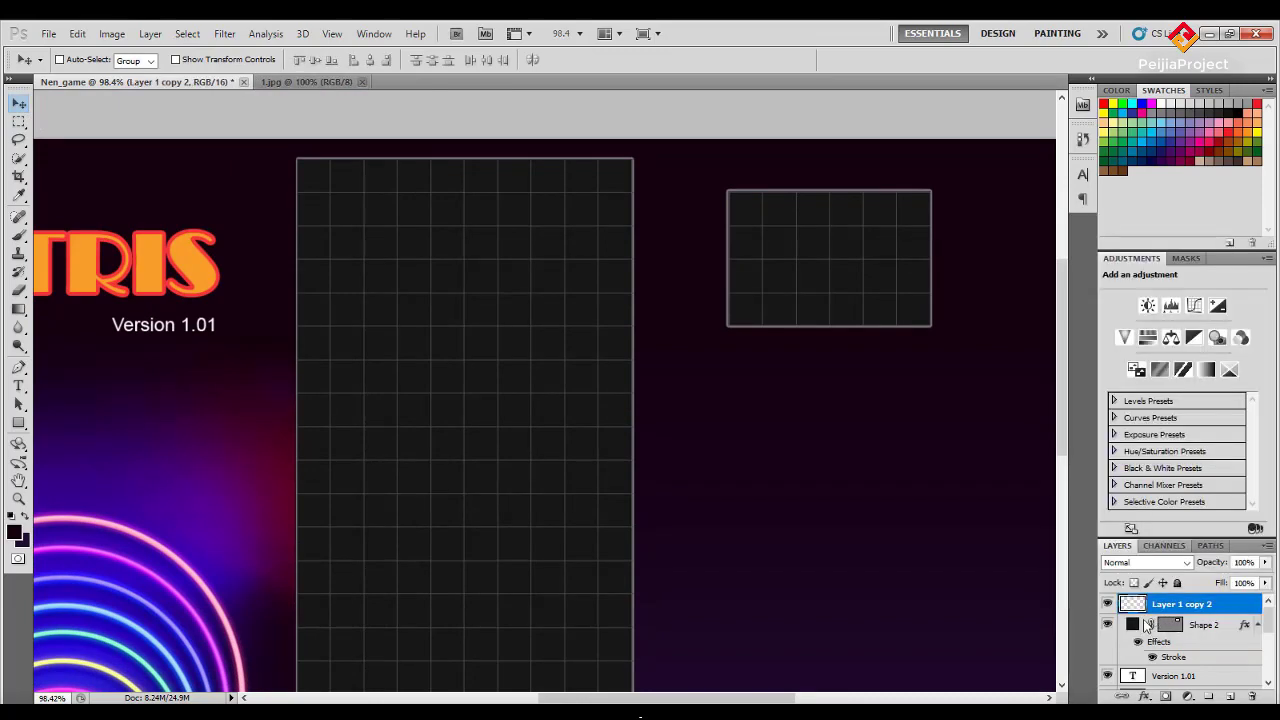
{"action": "left_click", "coordinate": [1140, 625], "text": "shift"}
{"action": "left_click_drag", "start_coordinate": [819, 237], "coordinate": [830, 275]}
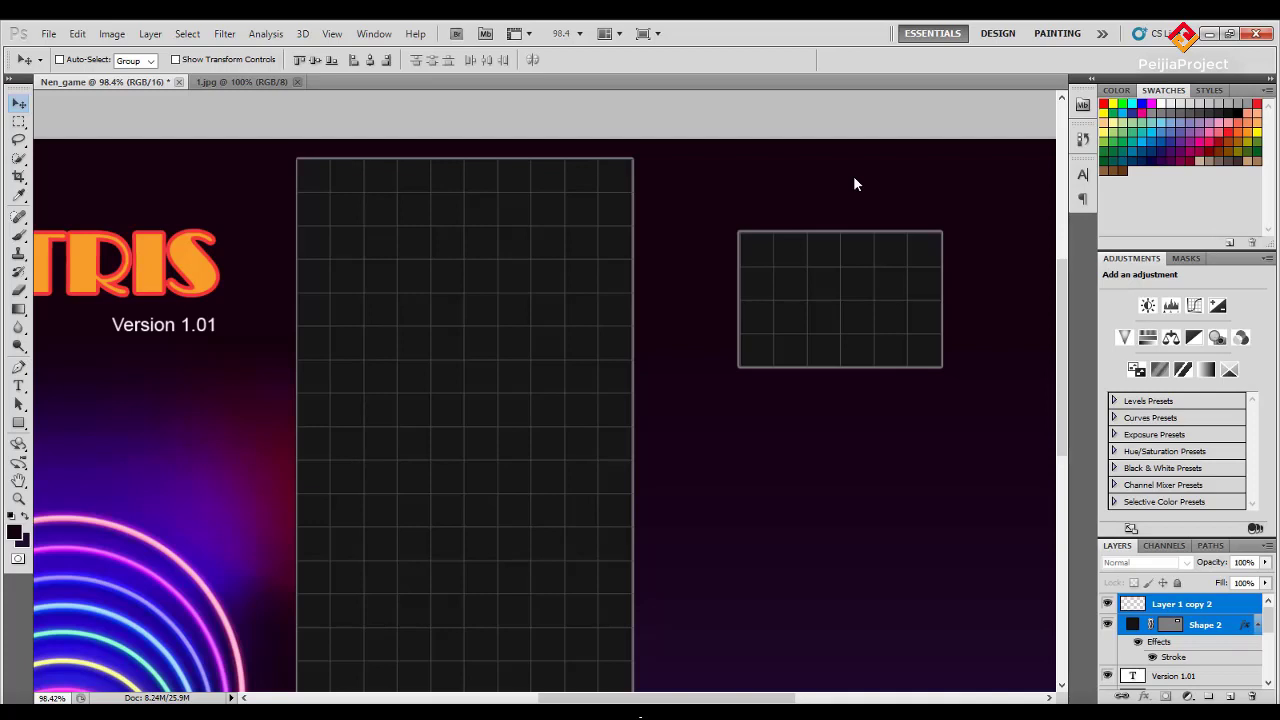
{"action": "scroll", "coordinate": [1032, 361], "scroll_direction": "down", "scroll_amount": 1}
{"action": "scroll", "coordinate": [1032, 361], "scroll_direction": "down", "scroll_amount": 1}
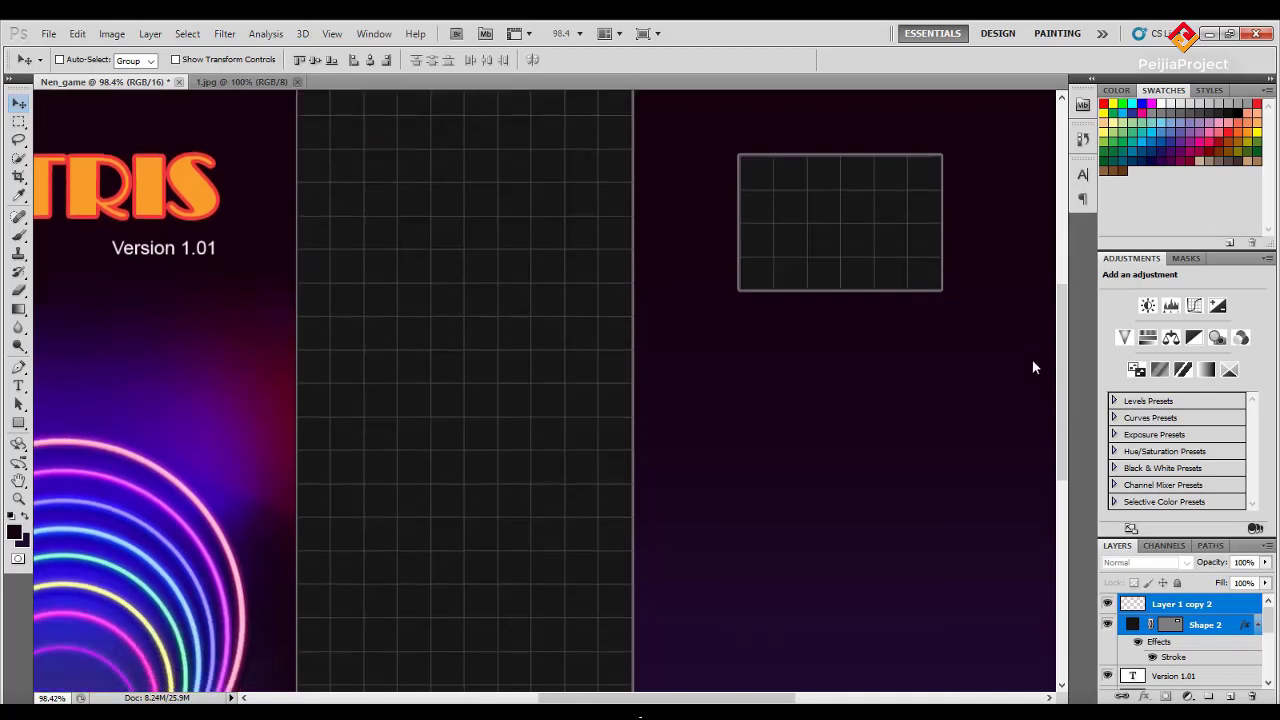
{"action": "scroll", "coordinate": [1031, 361], "scroll_direction": "down", "scroll_amount": 1}
{"action": "scroll", "coordinate": [1030, 361], "scroll_direction": "down", "scroll_amount": 1}
{"action": "scroll", "coordinate": [1026, 357], "scroll_direction": "up", "scroll_amount": 1}
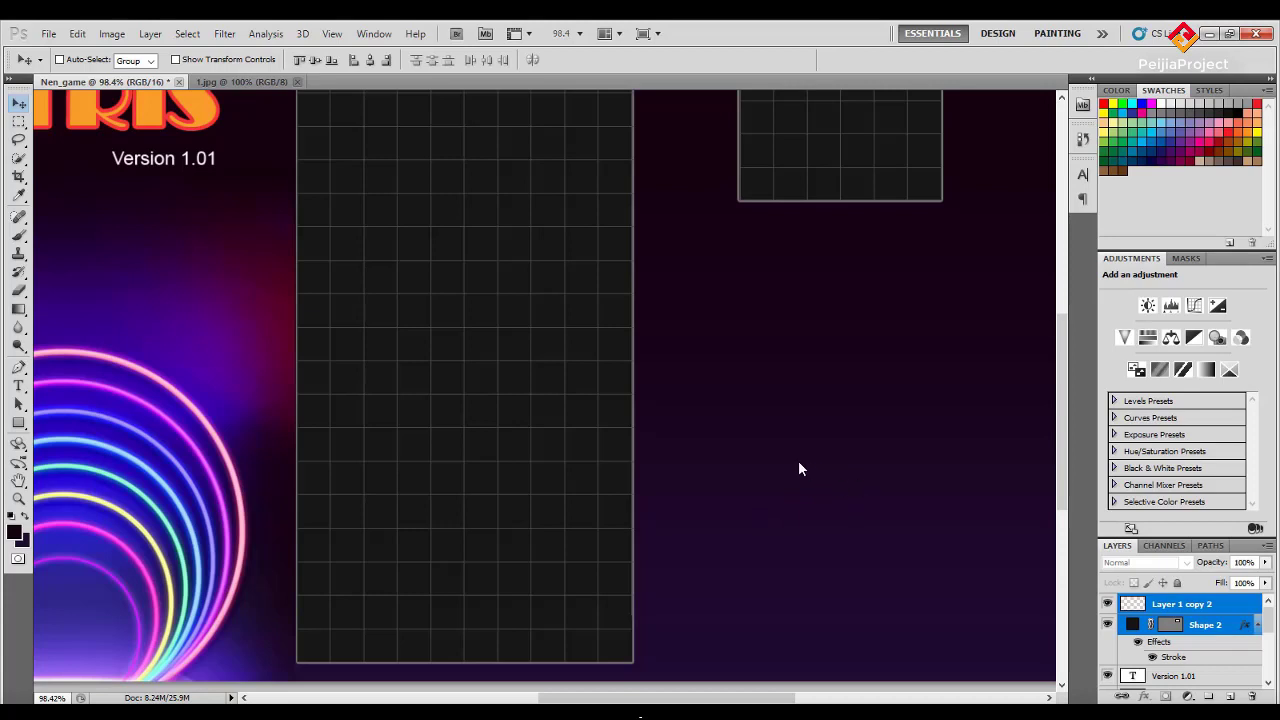
{"action": "scroll", "coordinate": [922, 478], "scroll_direction": "up", "scroll_amount": 2}
{"action": "scroll", "coordinate": [922, 478], "scroll_direction": "up", "scroll_amount": 2}
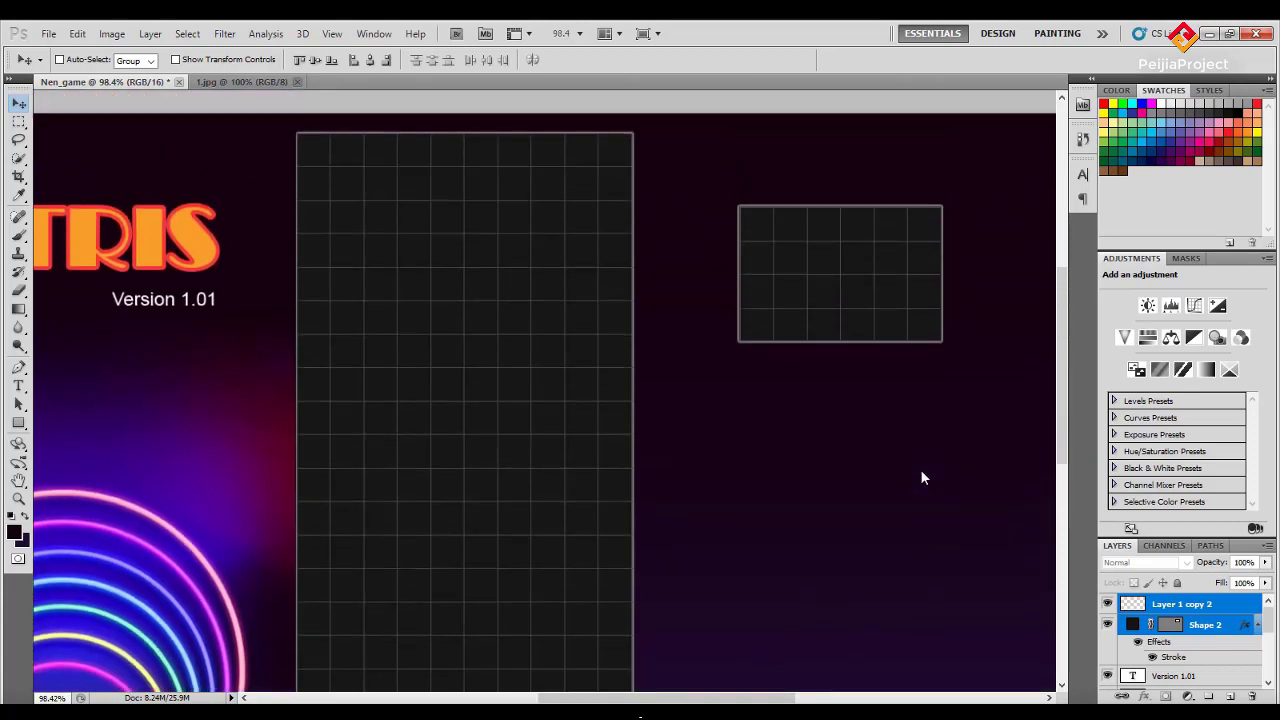
{"action": "scroll", "coordinate": [922, 478], "scroll_direction": "up", "scroll_amount": 1}
{"action": "scroll", "coordinate": [922, 478], "scroll_direction": "up", "scroll_amount": 1}
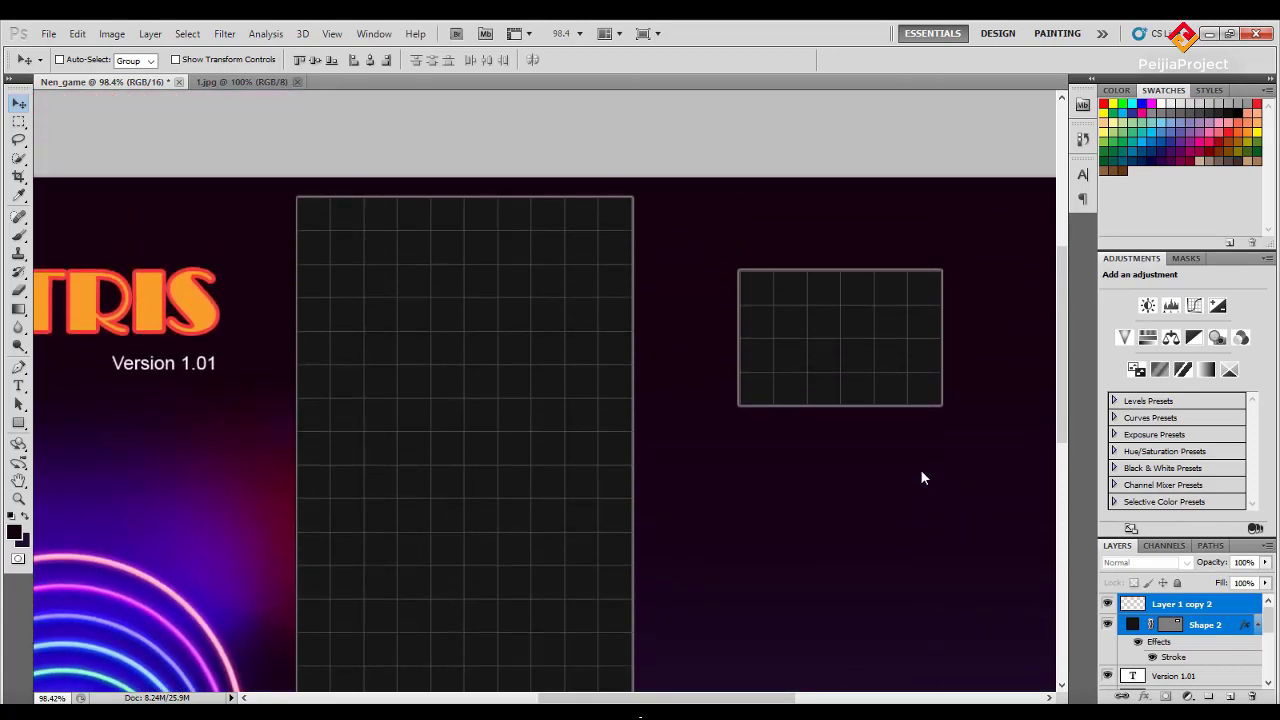
{"action": "scroll", "coordinate": [922, 478], "scroll_direction": "down", "scroll_amount": 2}
{"action": "scroll", "coordinate": [922, 478], "scroll_direction": "down", "scroll_amount": 2}
{"action": "scroll", "coordinate": [922, 478], "scroll_direction": "up", "scroll_amount": 1}
{"action": "scroll", "coordinate": [922, 478], "scroll_direction": "up", "scroll_amount": 1}
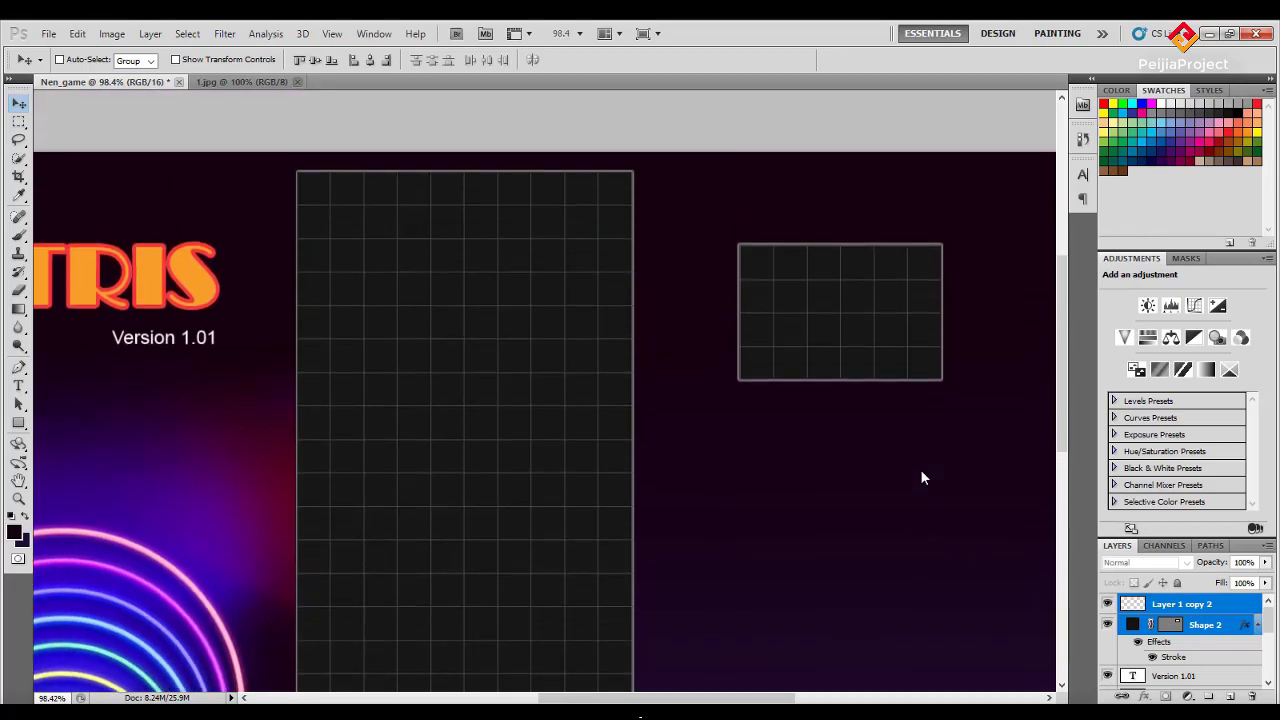
{"action": "left_click_drag", "start_coordinate": [630, 700], "coordinate": [651, 692]}
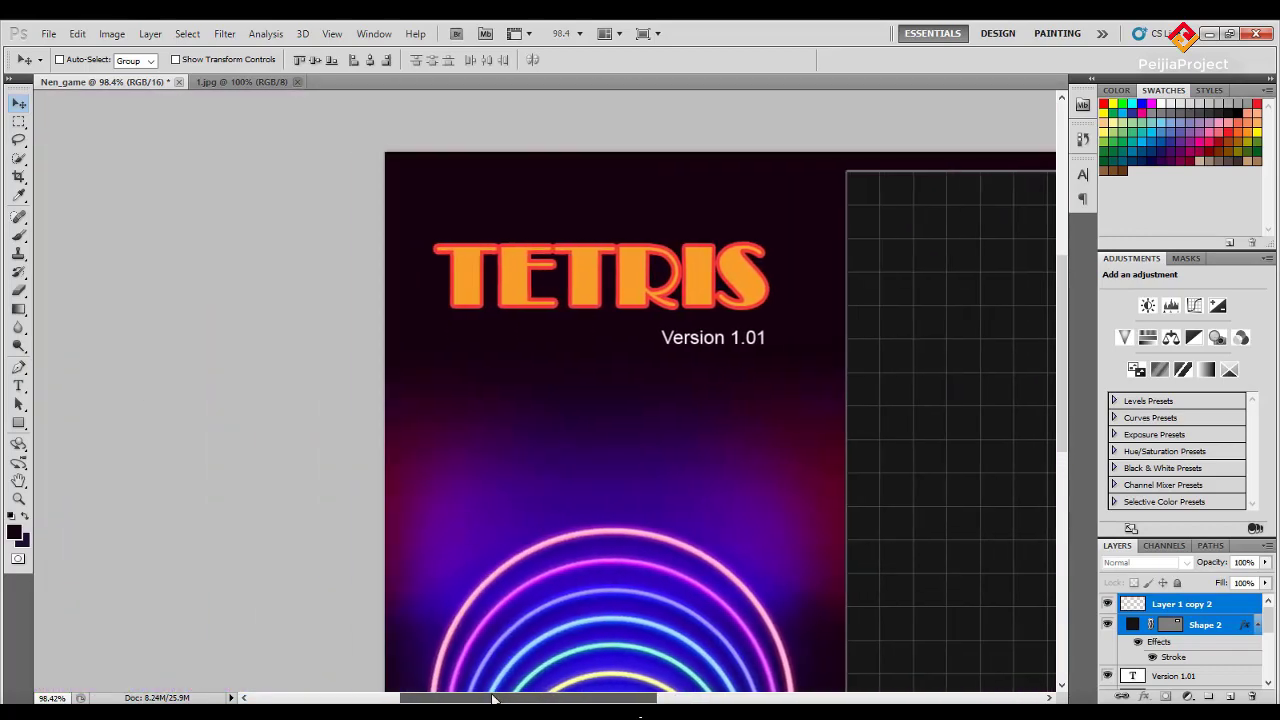
{"action": "scroll", "coordinate": [589, 465], "scroll_direction": "down", "scroll_amount": 1}
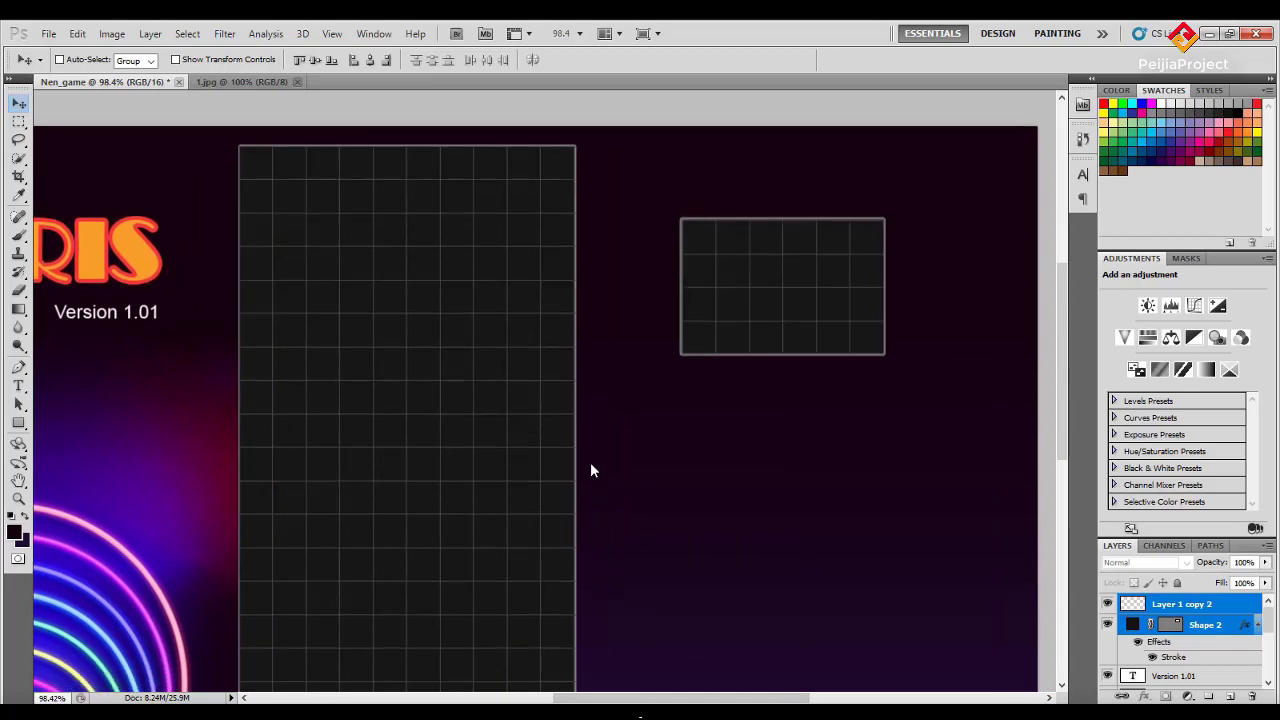
{"action": "scroll", "coordinate": [590, 464], "scroll_direction": "down", "scroll_amount": 1}
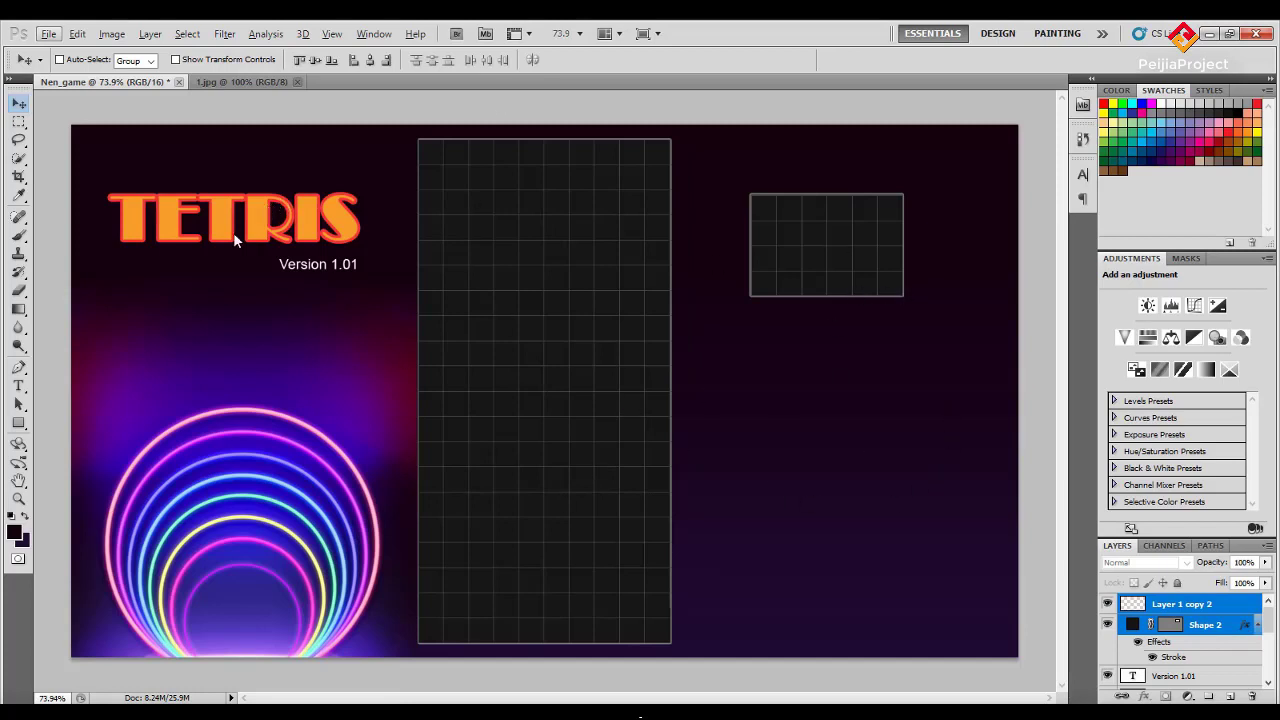
Save a copy as Nen_game.png on the Desktop in PNG format with Interlace None.
{"action": "left_click", "coordinate": [55, 34]}
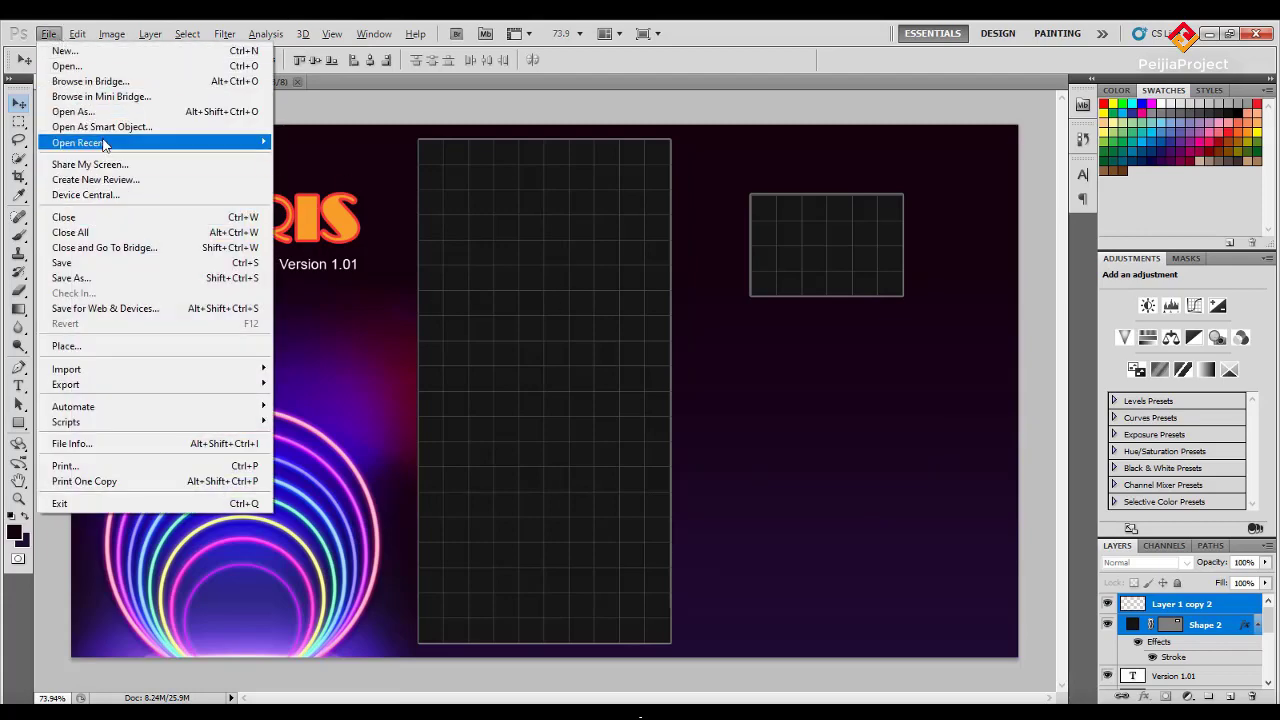
{"action": "left_click", "coordinate": [93, 280]}
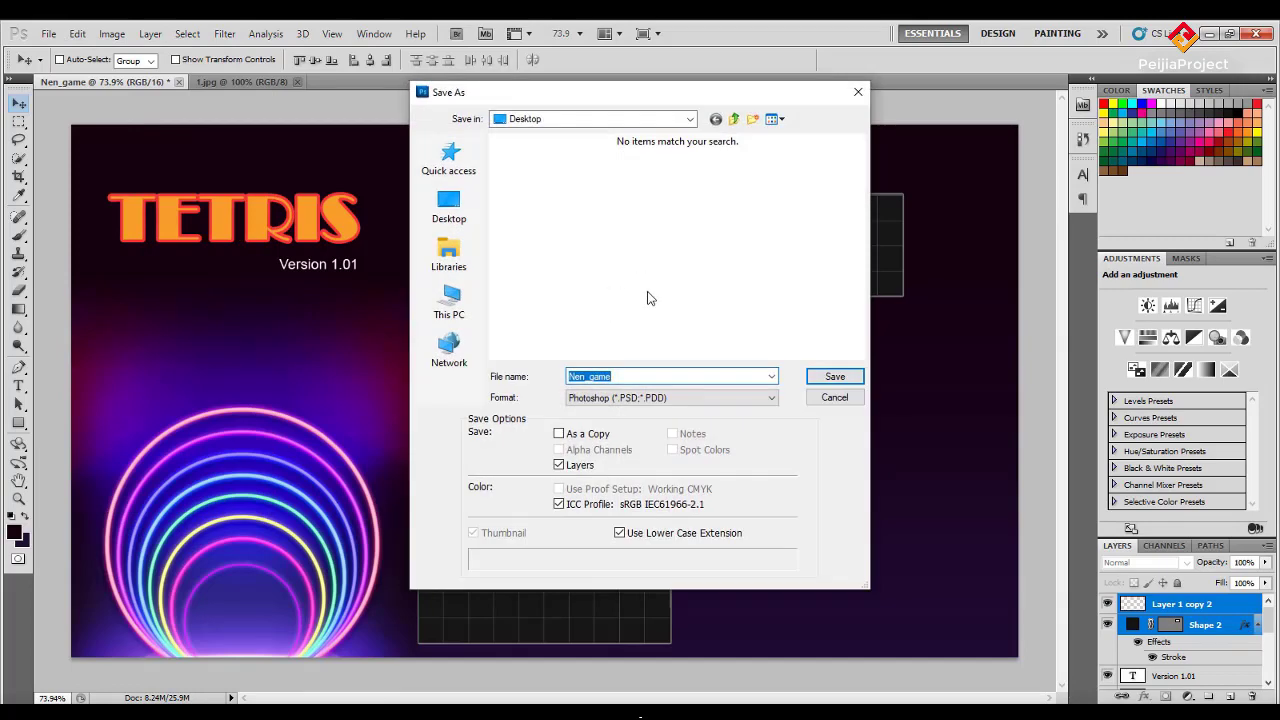
{"action": "left_click", "coordinate": [686, 400]}
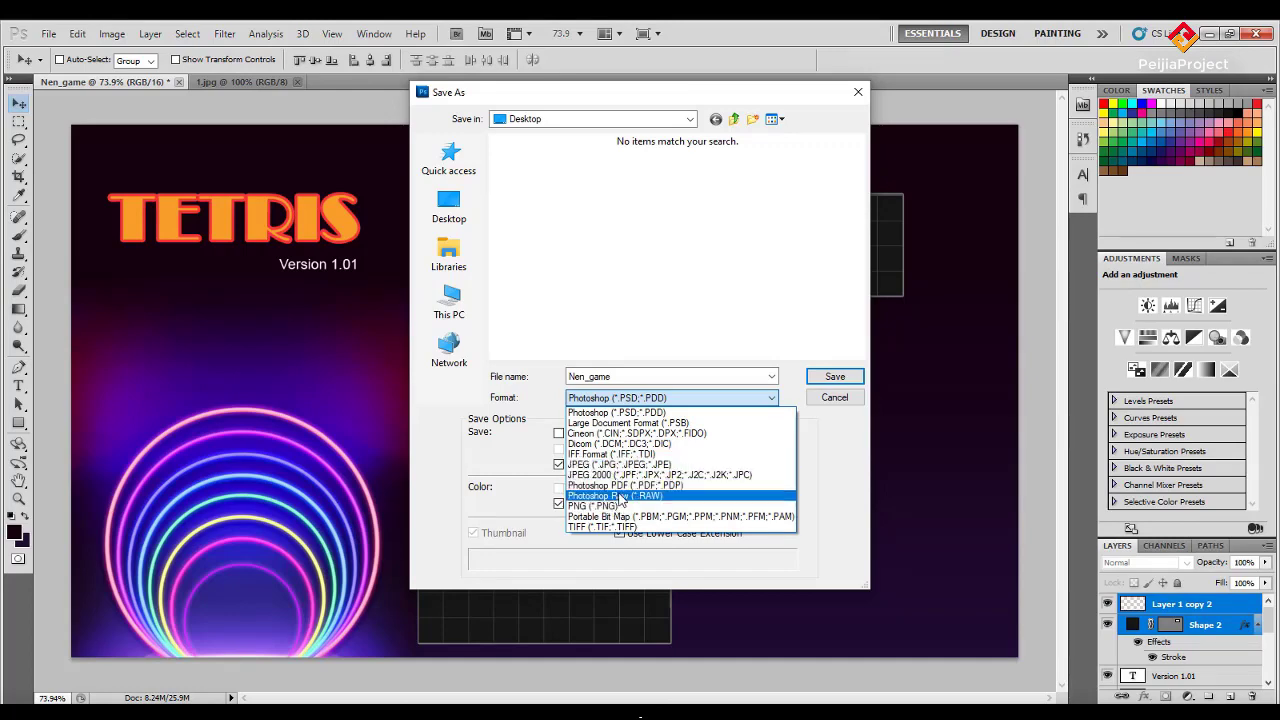
{"action": "left_click", "coordinate": [620, 506]}
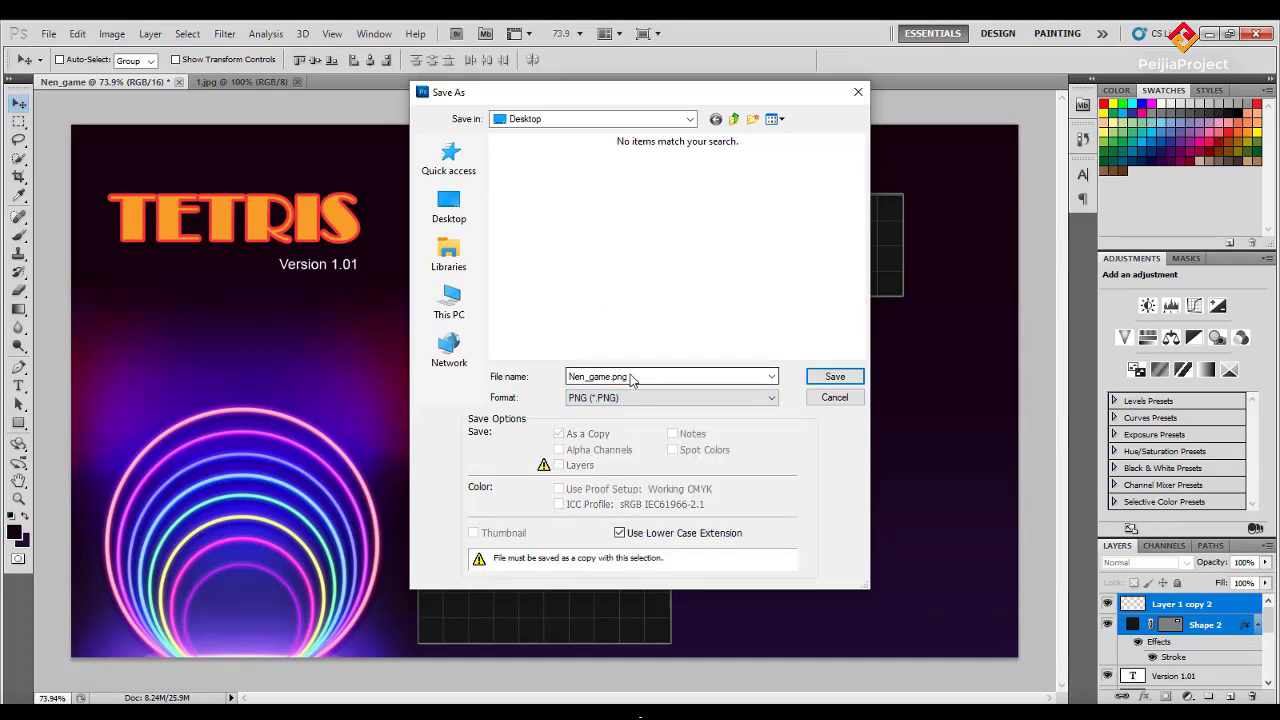
{"action": "left_click", "coordinate": [837, 376]}
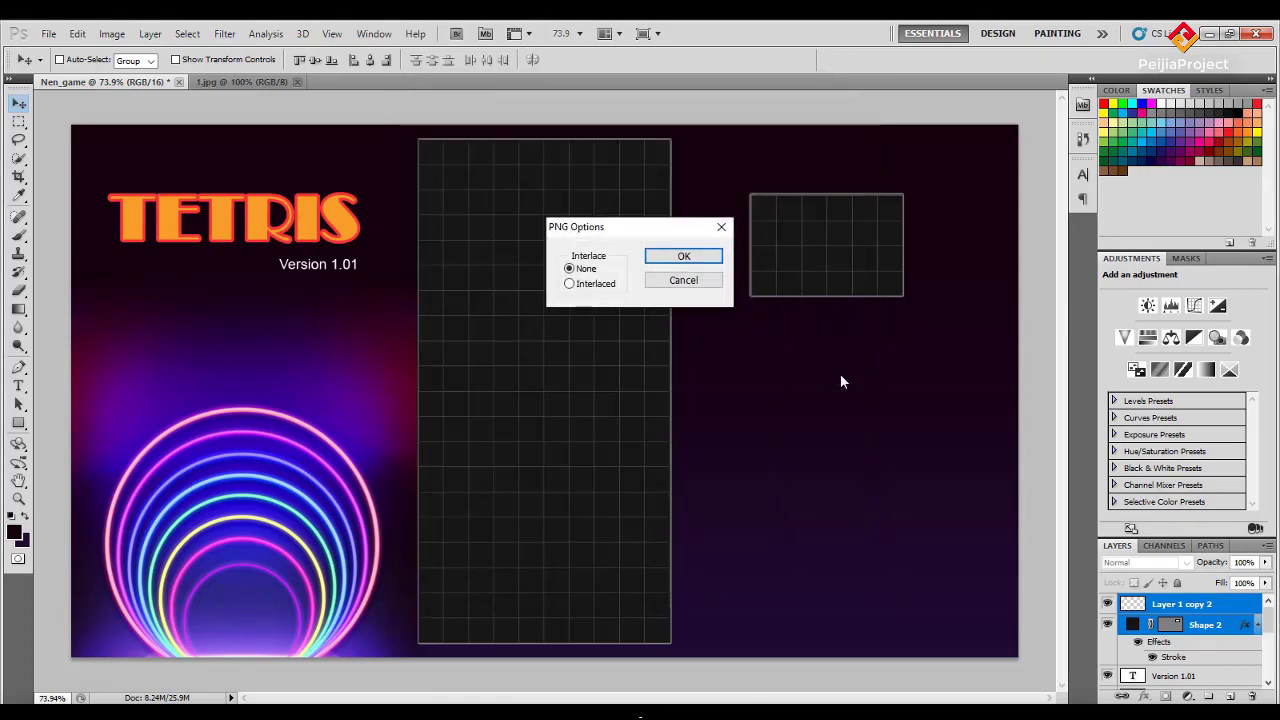
{"action": "left_click", "coordinate": [684, 258]}
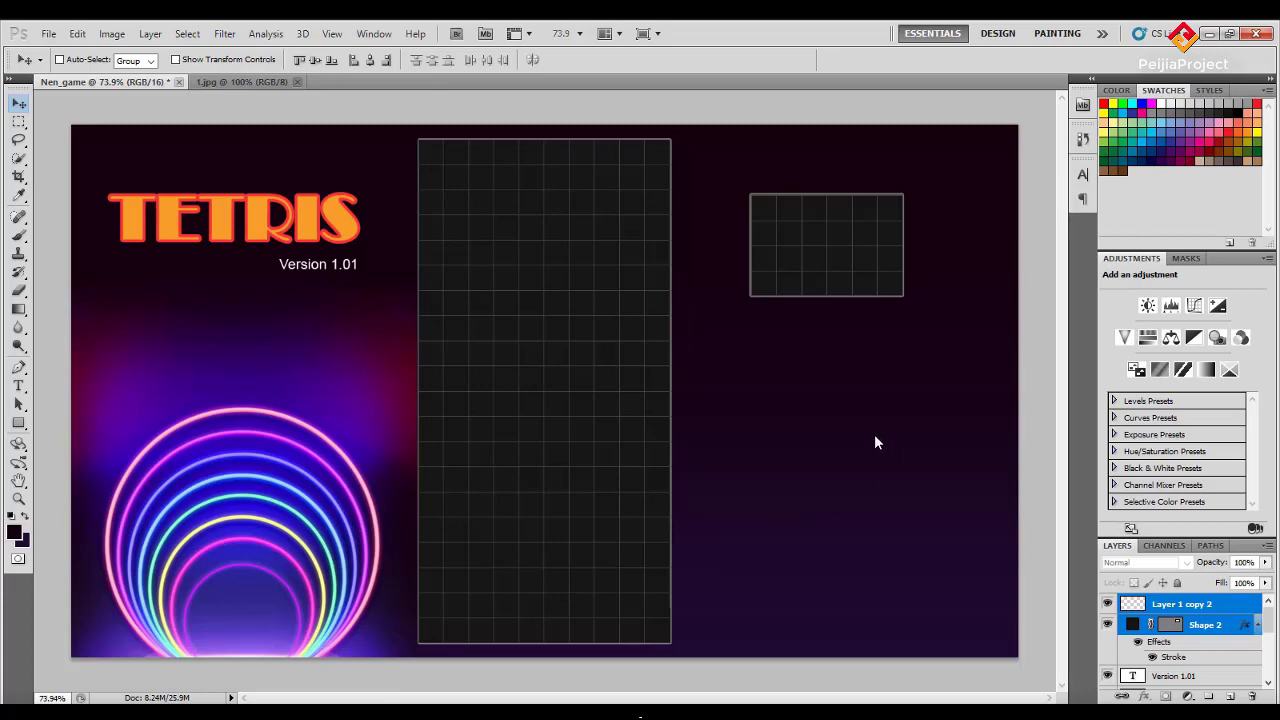
Close Nen_game without saving changes, then close 1.jpg.
{"action": "left_click", "coordinate": [179, 82]}
{"action": "left_click", "coordinate": [666, 286]}
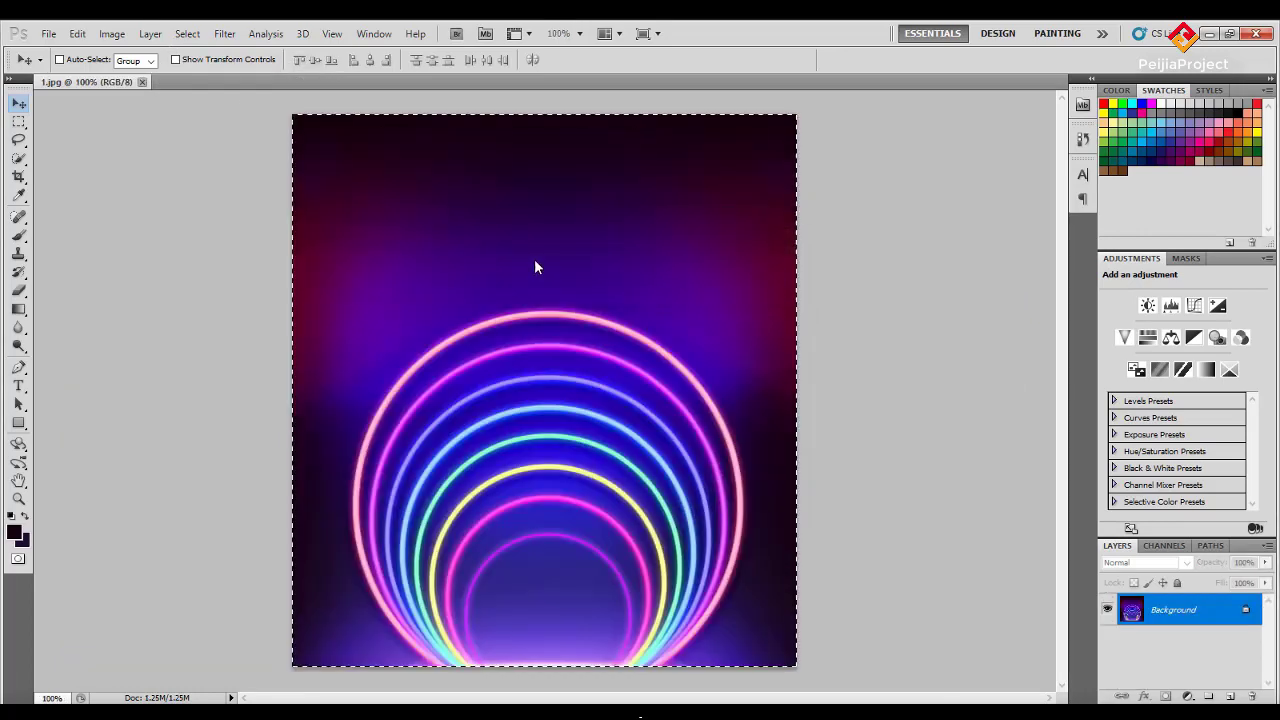
{"action": "left_click", "coordinate": [145, 83]}
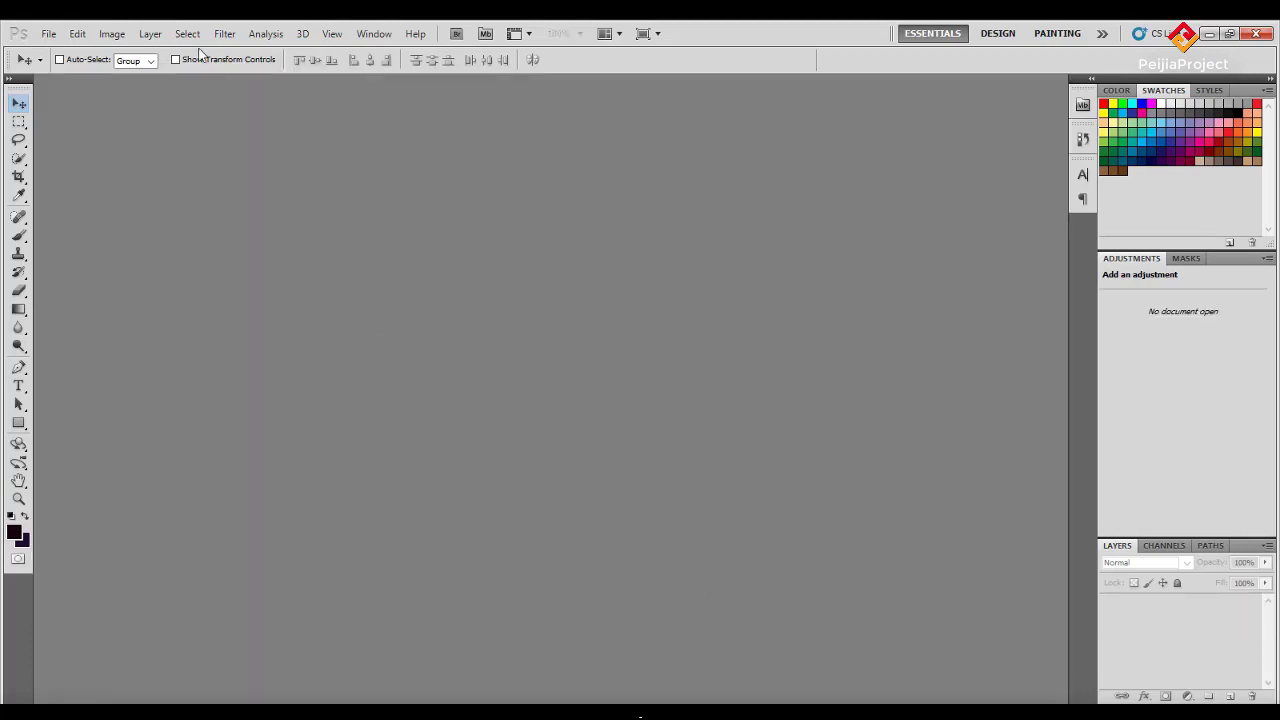
Bring up the New document dialog (Clipboard preset, 631 × 691 px) and dismiss it.
{"action": "left_click", "coordinate": [48, 33]}
{"action": "left_click", "coordinate": [77, 55]}
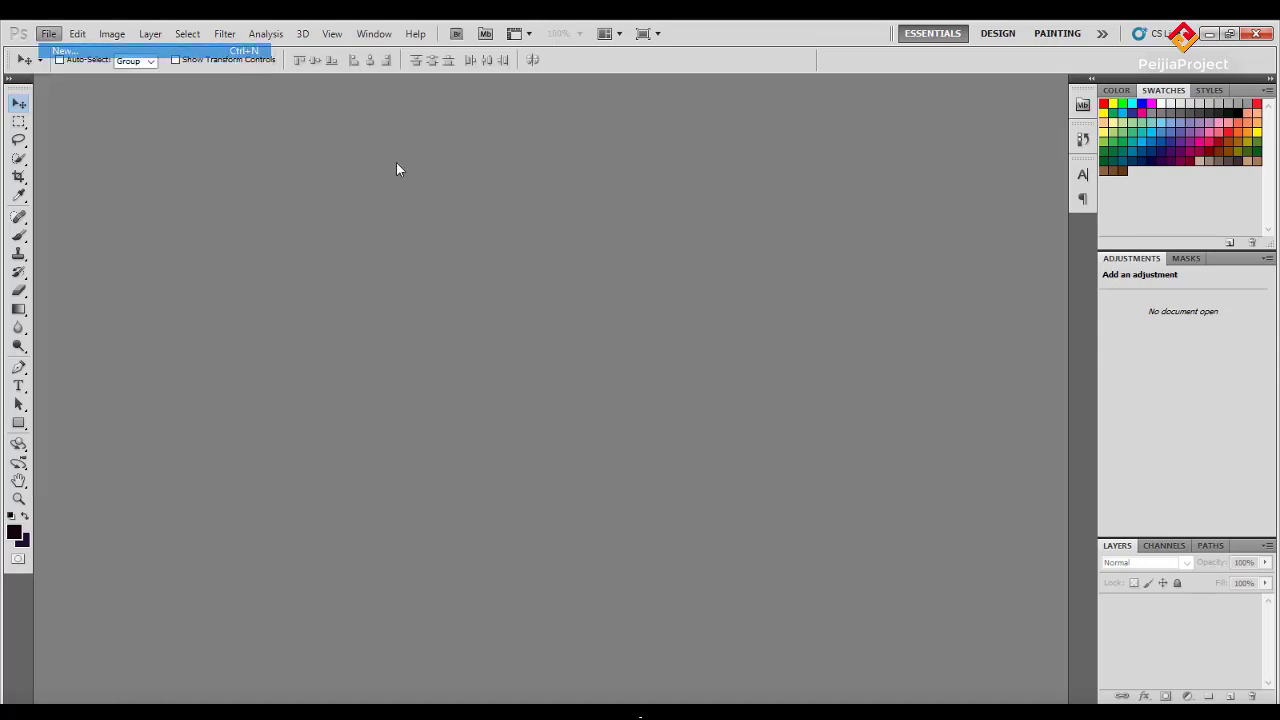
{"action": "left_click_drag", "start_coordinate": [605, 268], "coordinate": [516, 272]}
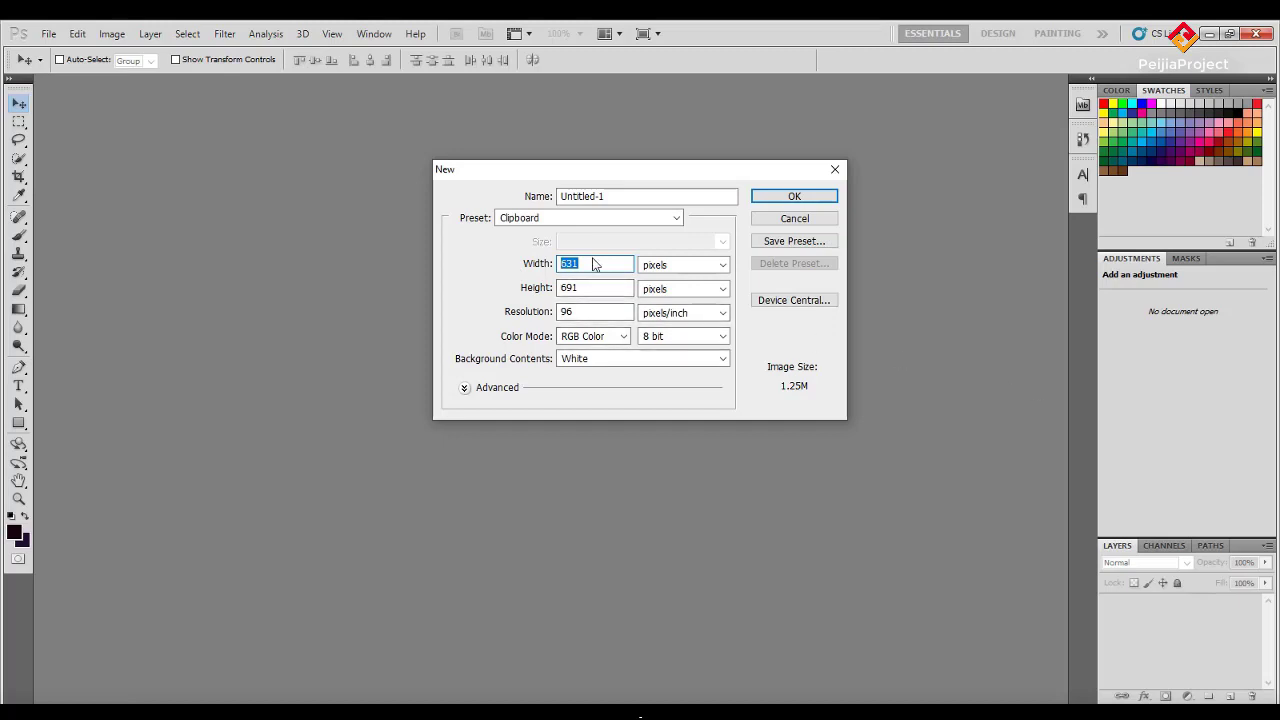
{"action": "left_click", "coordinate": [824, 195]}
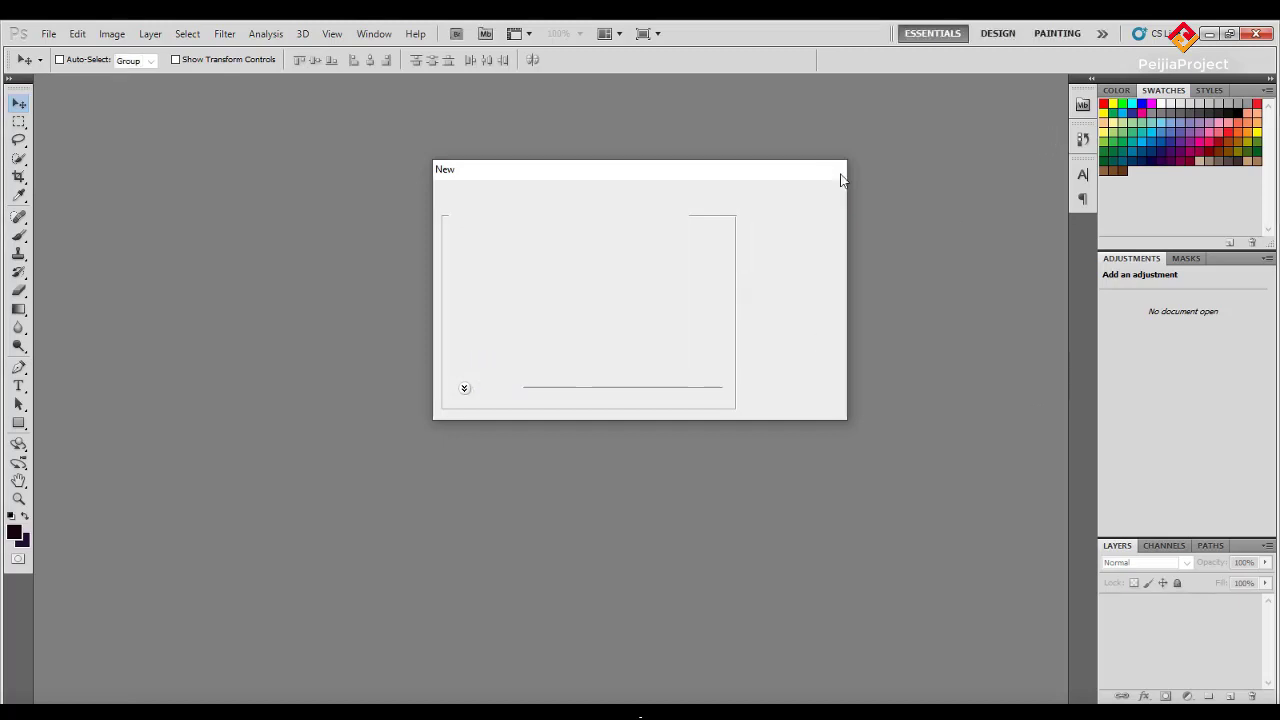
In Notepad, type the letters L, J, O, T, I, Z, S one per line, then minimize it.
{"action": "key", "text": "super+r"}
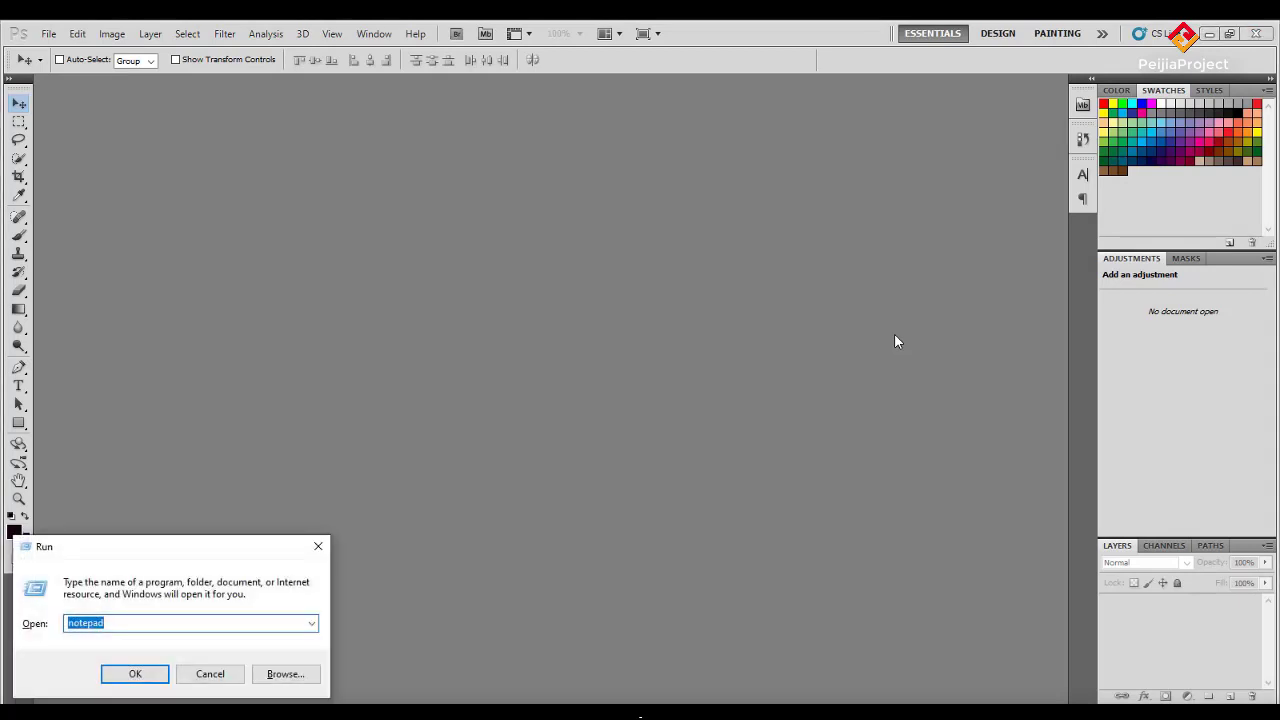
{"action": "key", "text": "Return"}
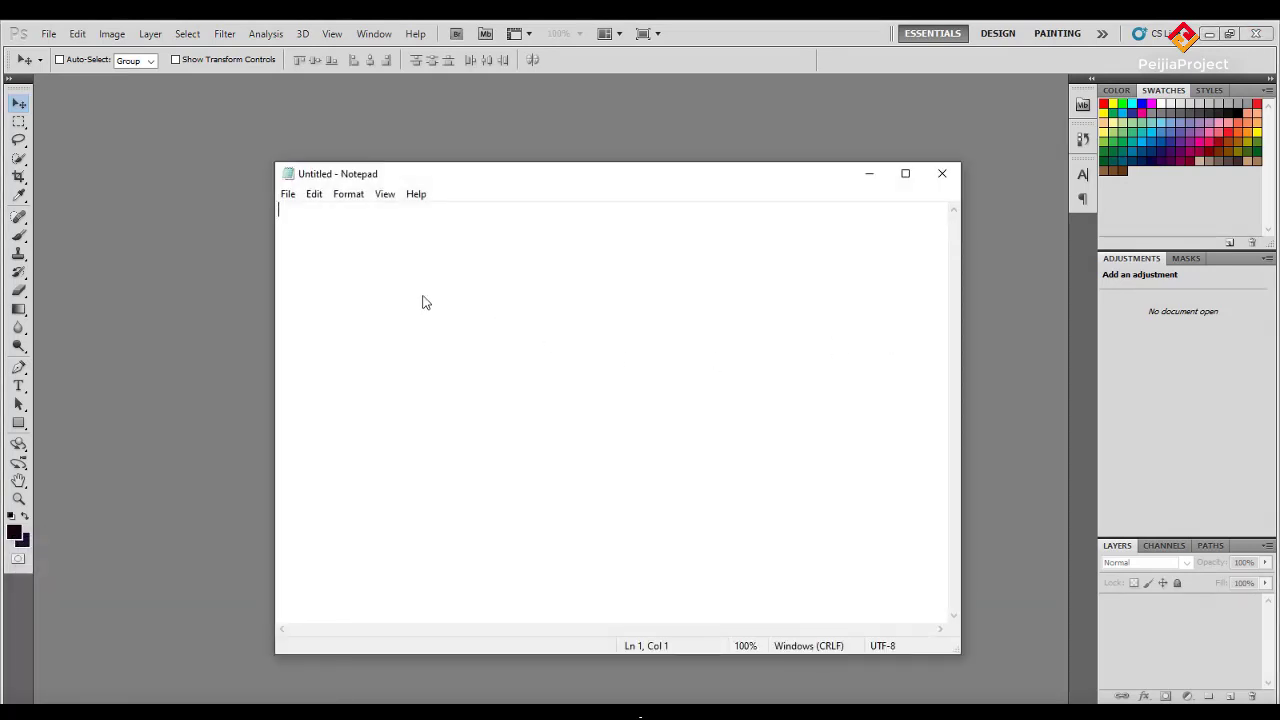
{"action": "type", "text": "L "}
{"action": "type", "text": "J"}
{"action": "type", "text": "O "}
{"action": "type", "text": "T"}
{"action": "type", "text": "I"}
{"action": "type", "text": "Z "}
{"action": "type", "text": "S"}
{"action": "key", "text": "Up"}
{"action": "key", "text": "Up"}
{"action": "key", "text": "Up"}
{"action": "key", "text": "Down"}
{"action": "key", "text": "Down"}
{"action": "key", "text": "Down"}
{"action": "key", "text": "Down"}
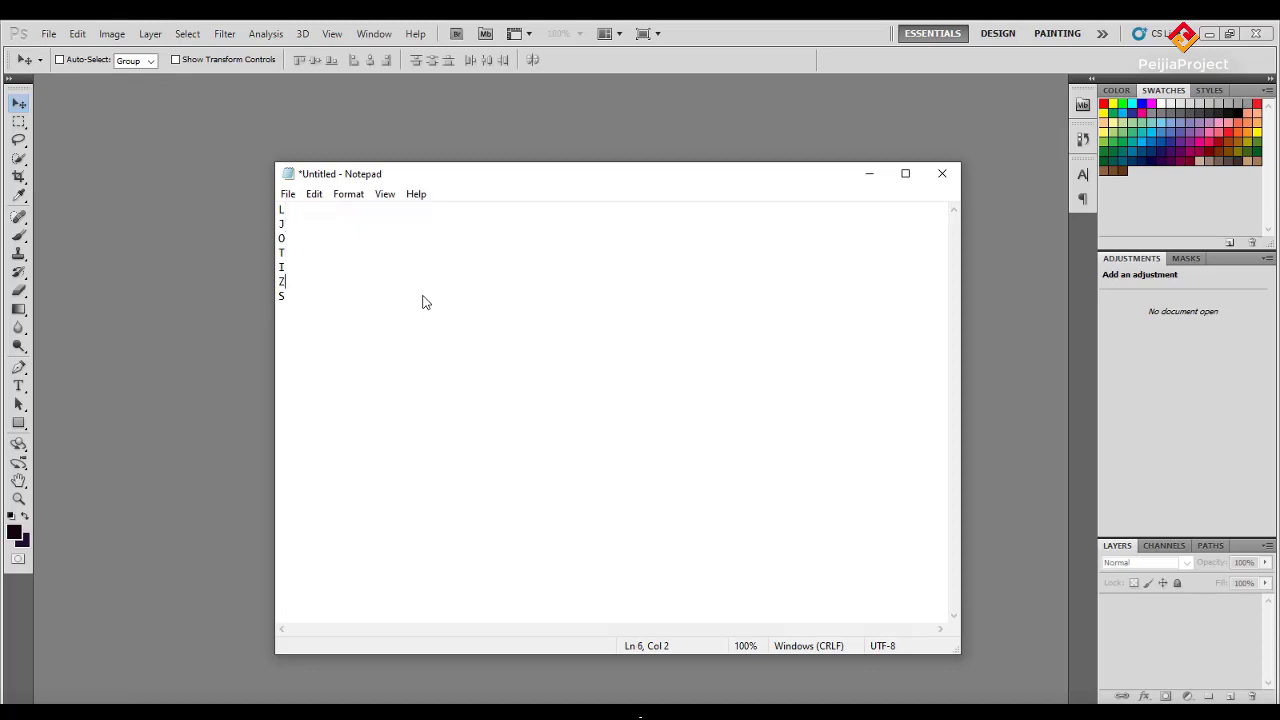
{"action": "key", "text": "Down"}
{"action": "left_click", "coordinate": [869, 175]}
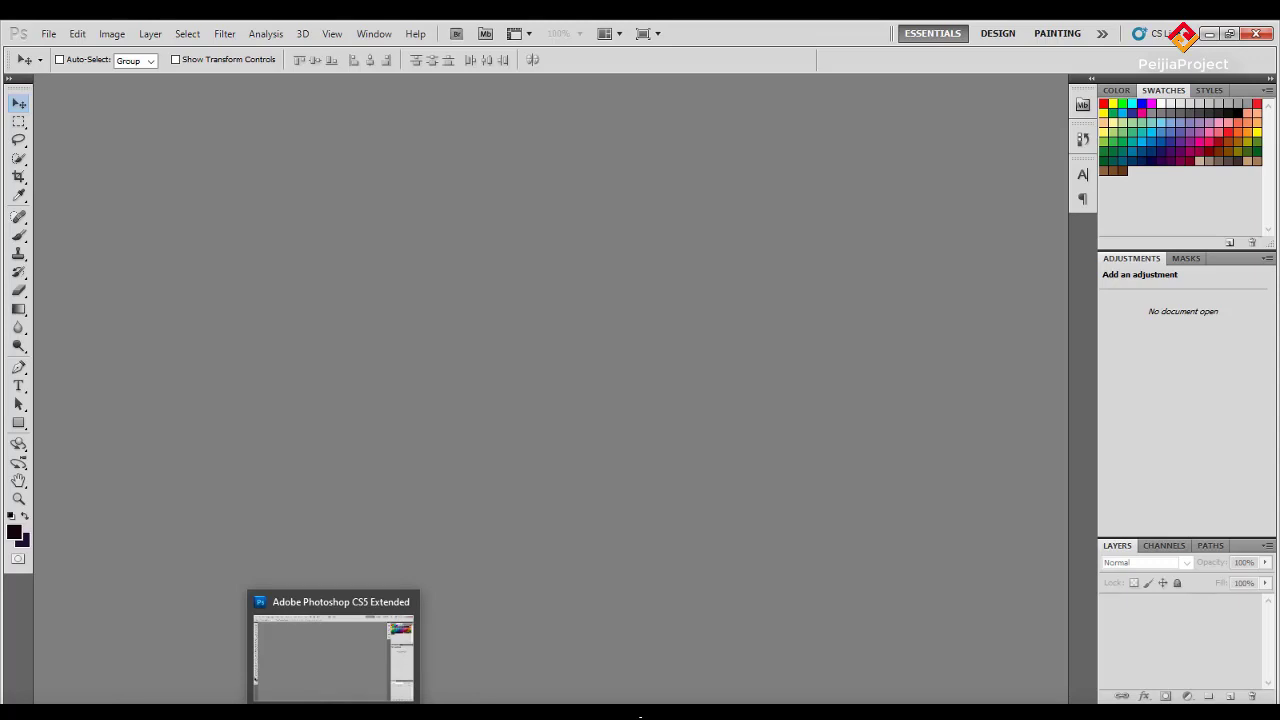
Create a new document named Khoi_hinh, 1000 pixels wide by 100 pixels high.
{"action": "left_click", "coordinate": [48, 33]}
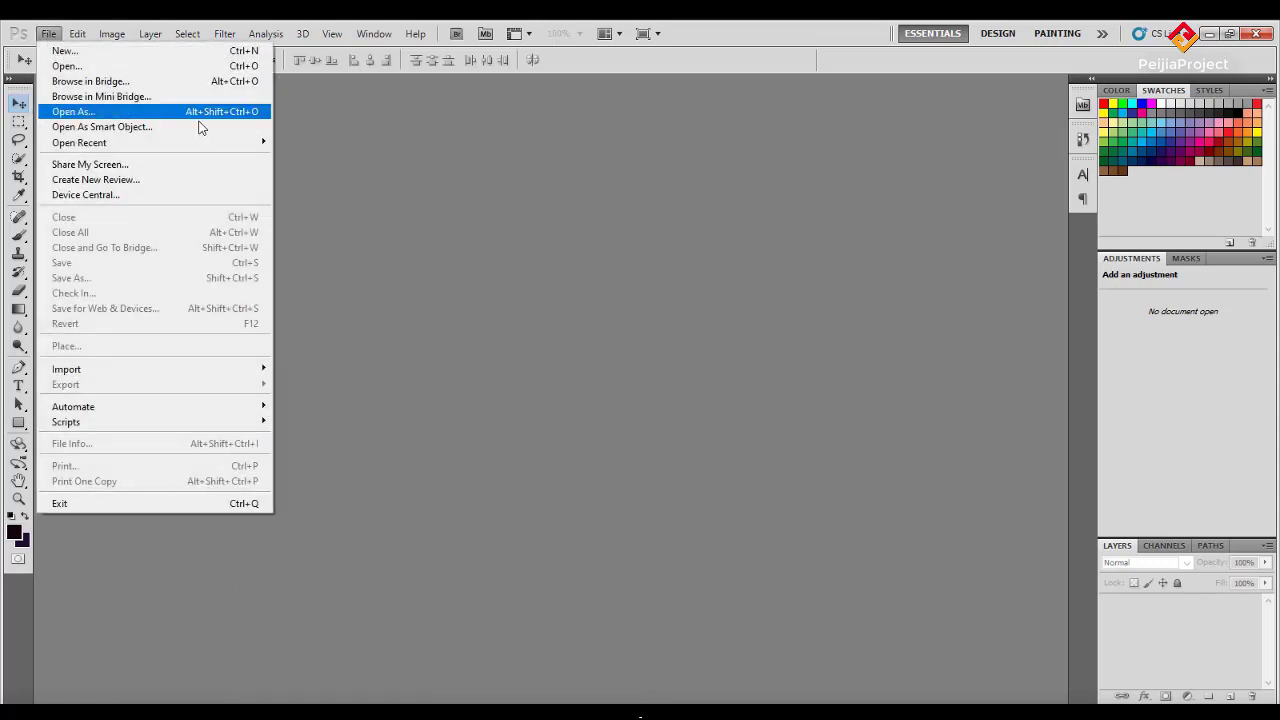
{"action": "left_click", "coordinate": [143, 51]}
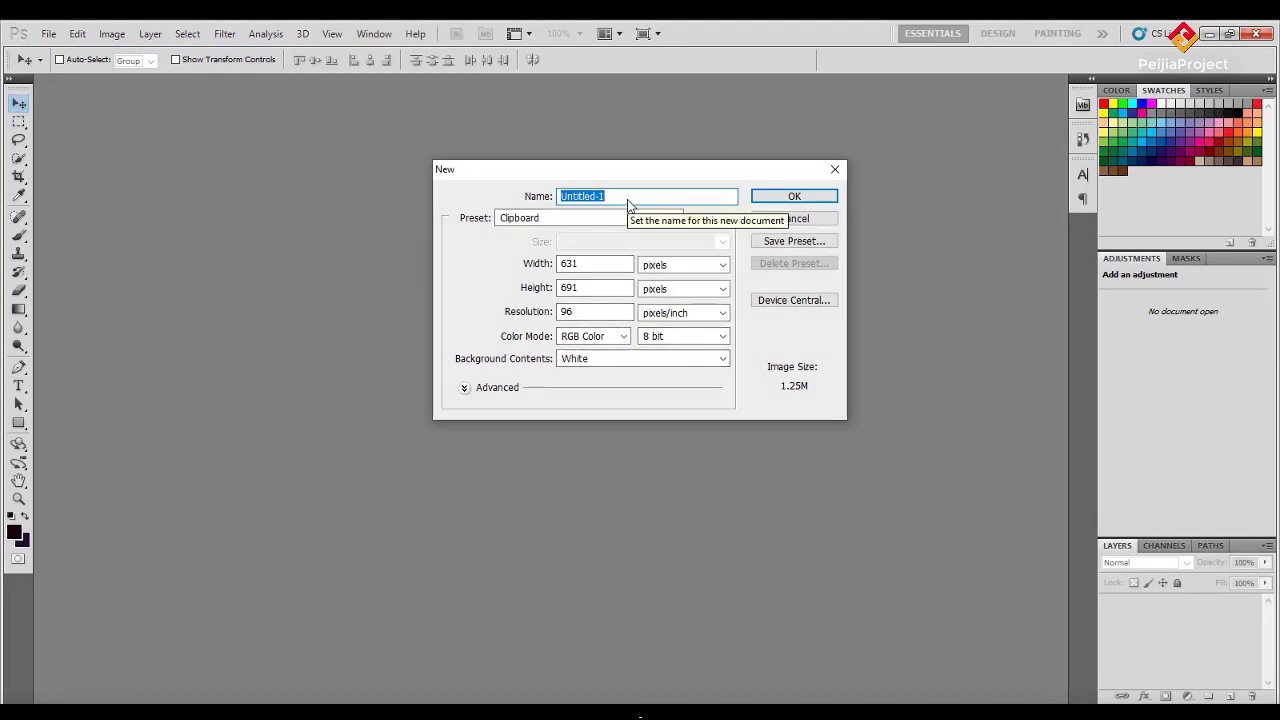
{"action": "type", "text": "Kho"}
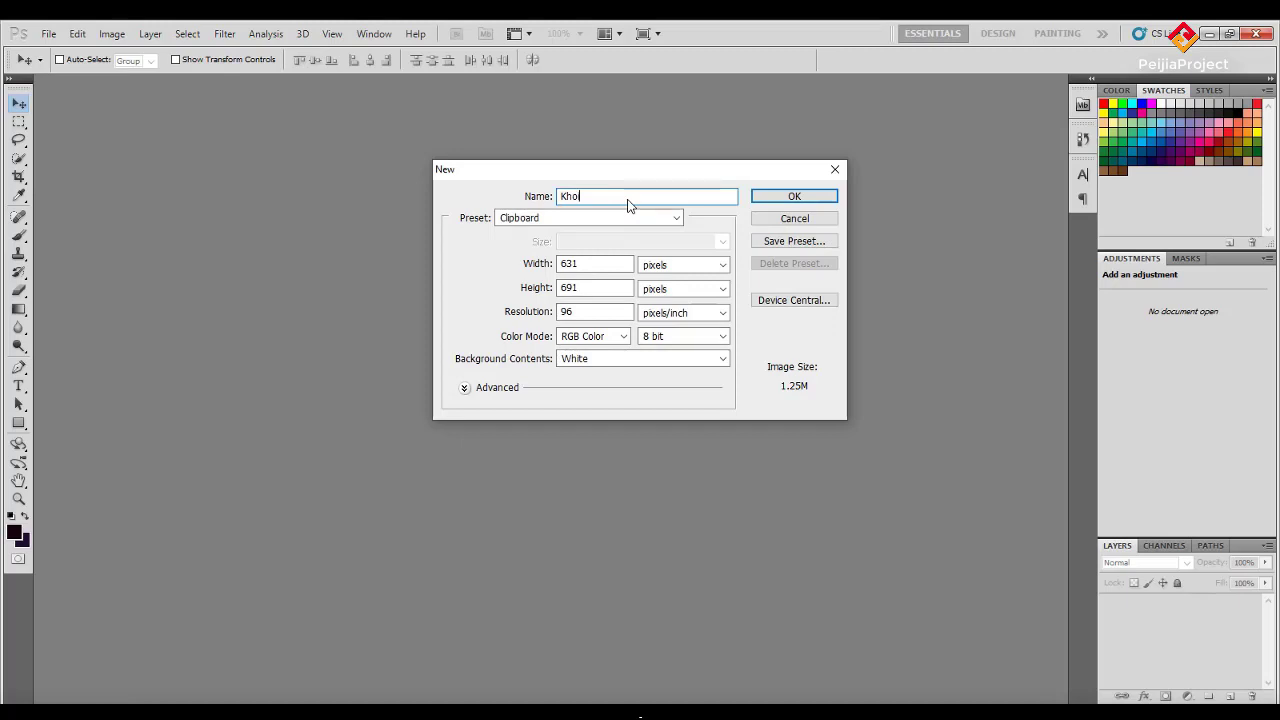
{"action": "type", "text": "i_hinh"}
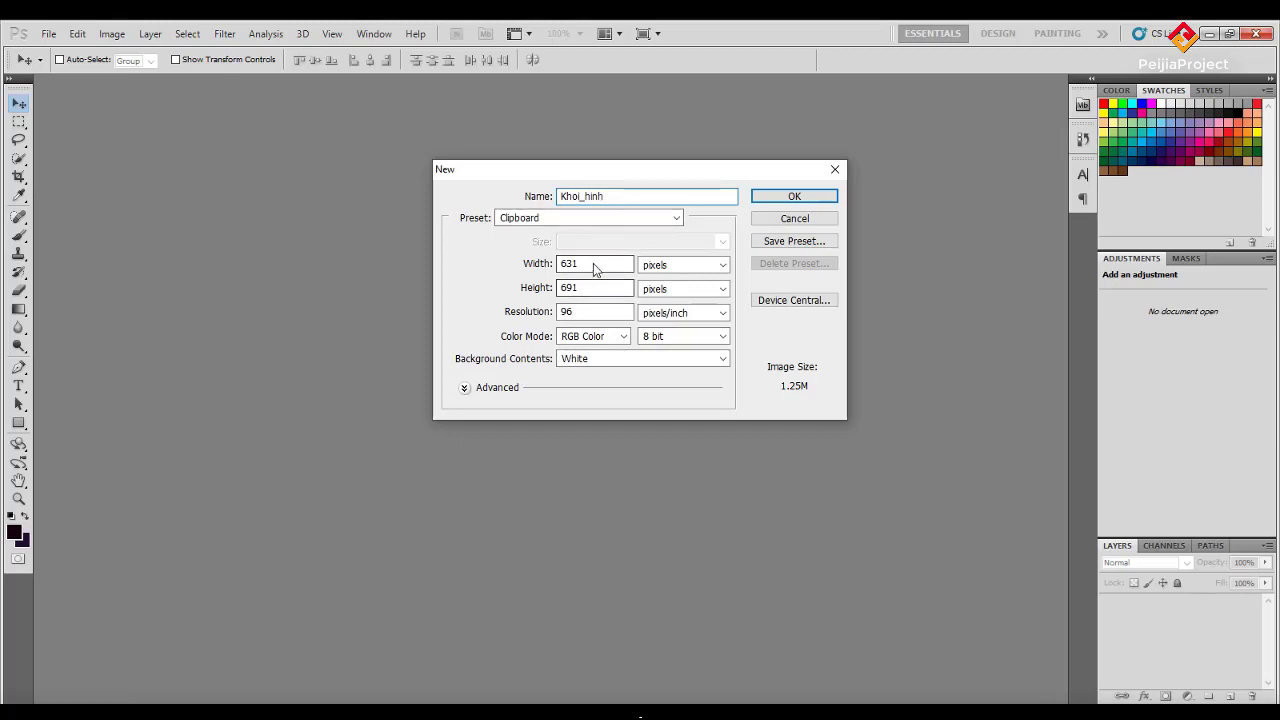
{"action": "double_click", "coordinate": [594, 264]}
{"action": "type", "text": "1"}
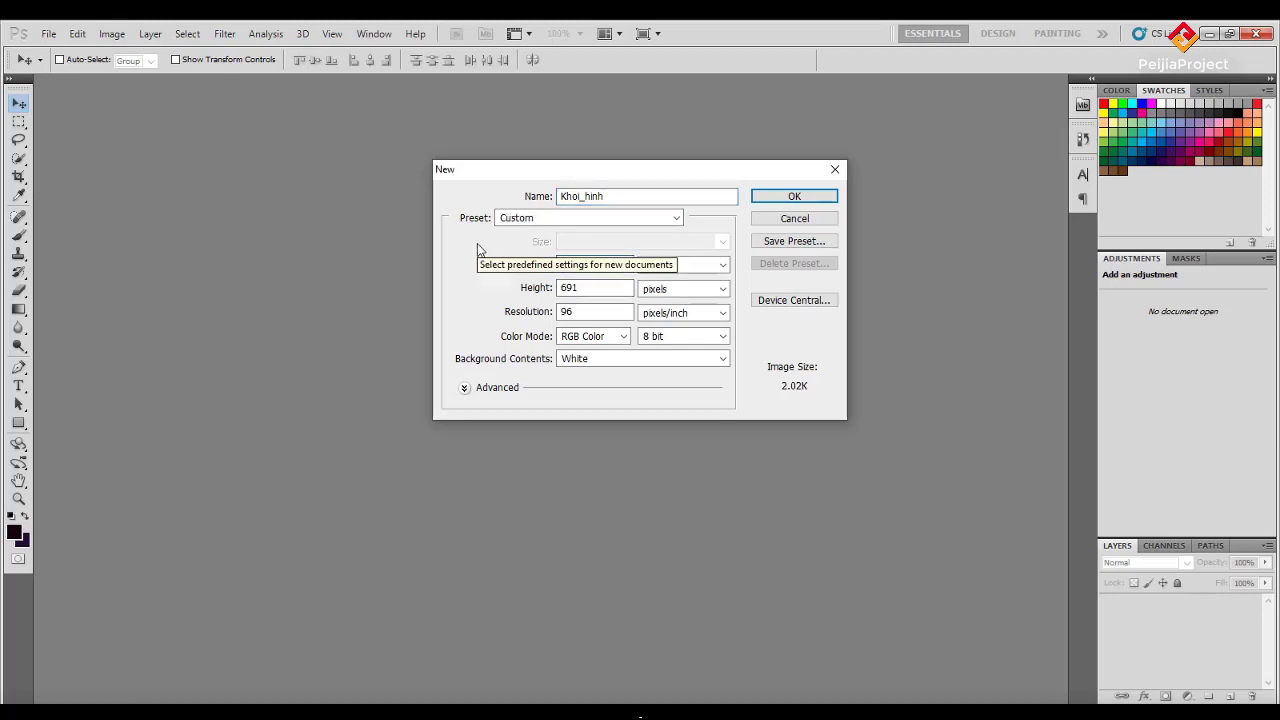
{"action": "type", "text": "000"}
{"action": "key", "text": "Tab"}
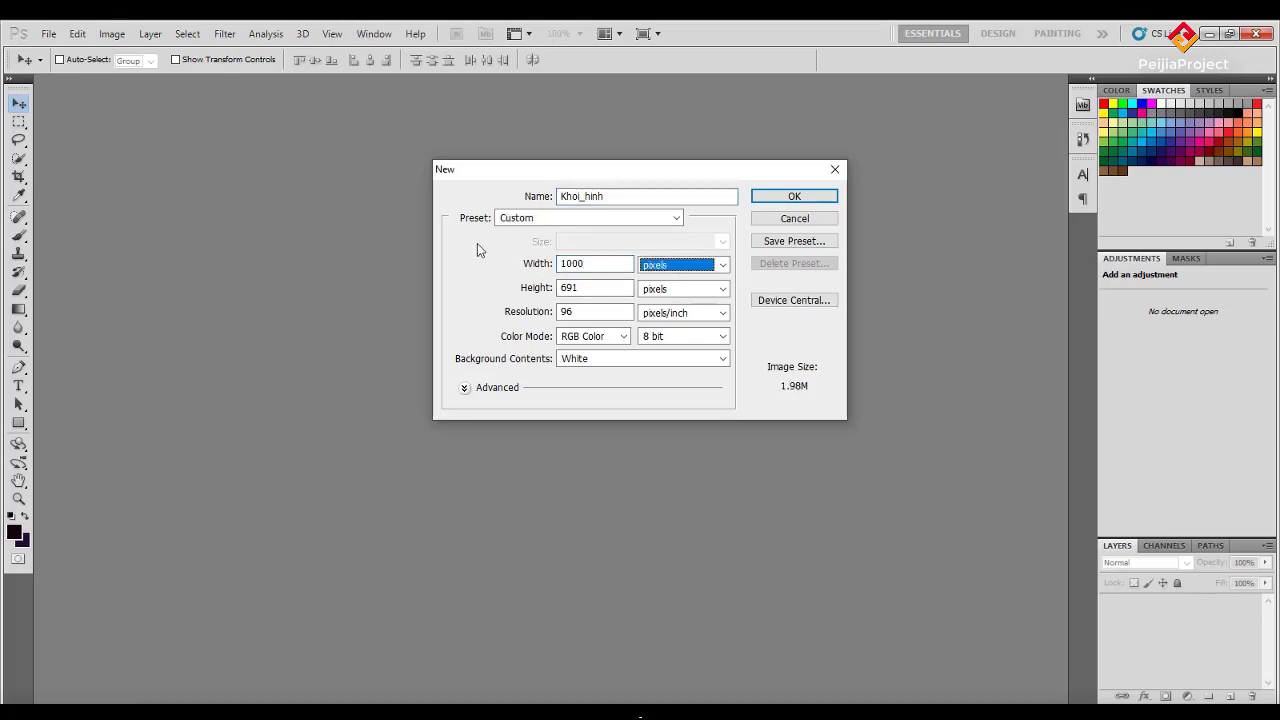
{"action": "key", "text": "Tab"}
{"action": "type", "text": "100"}
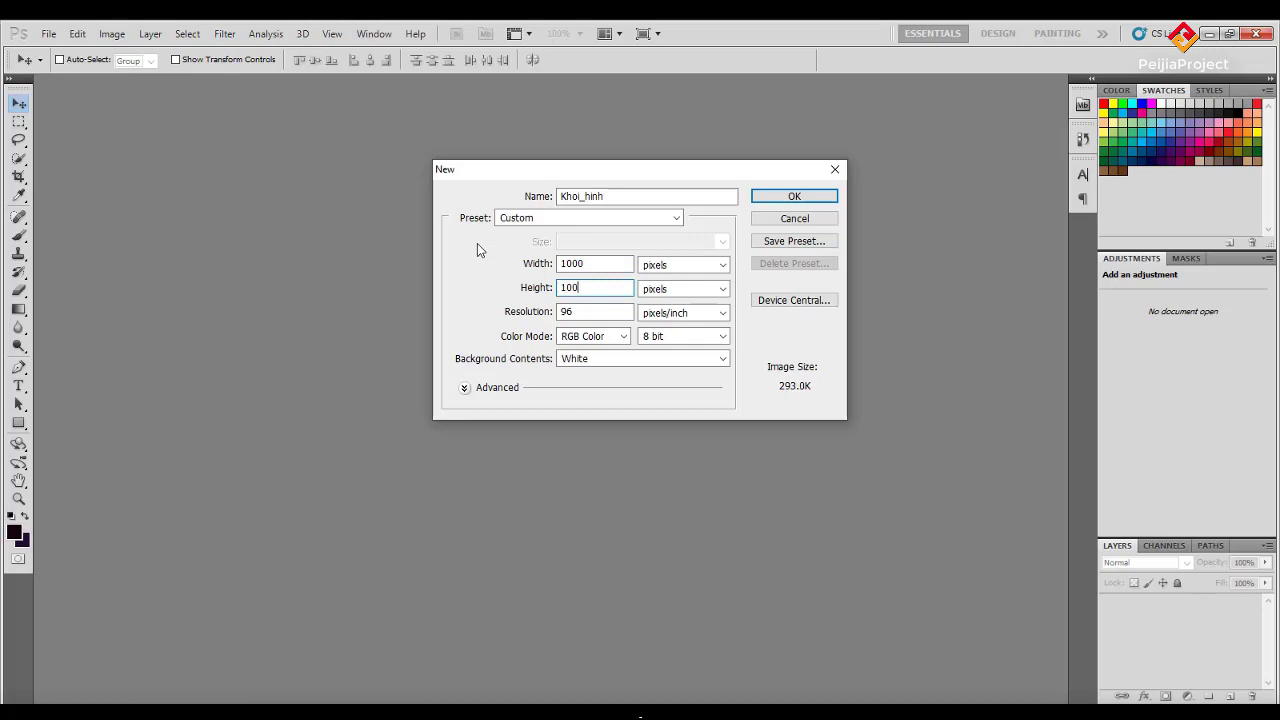
{"action": "left_click", "coordinate": [765, 192]}
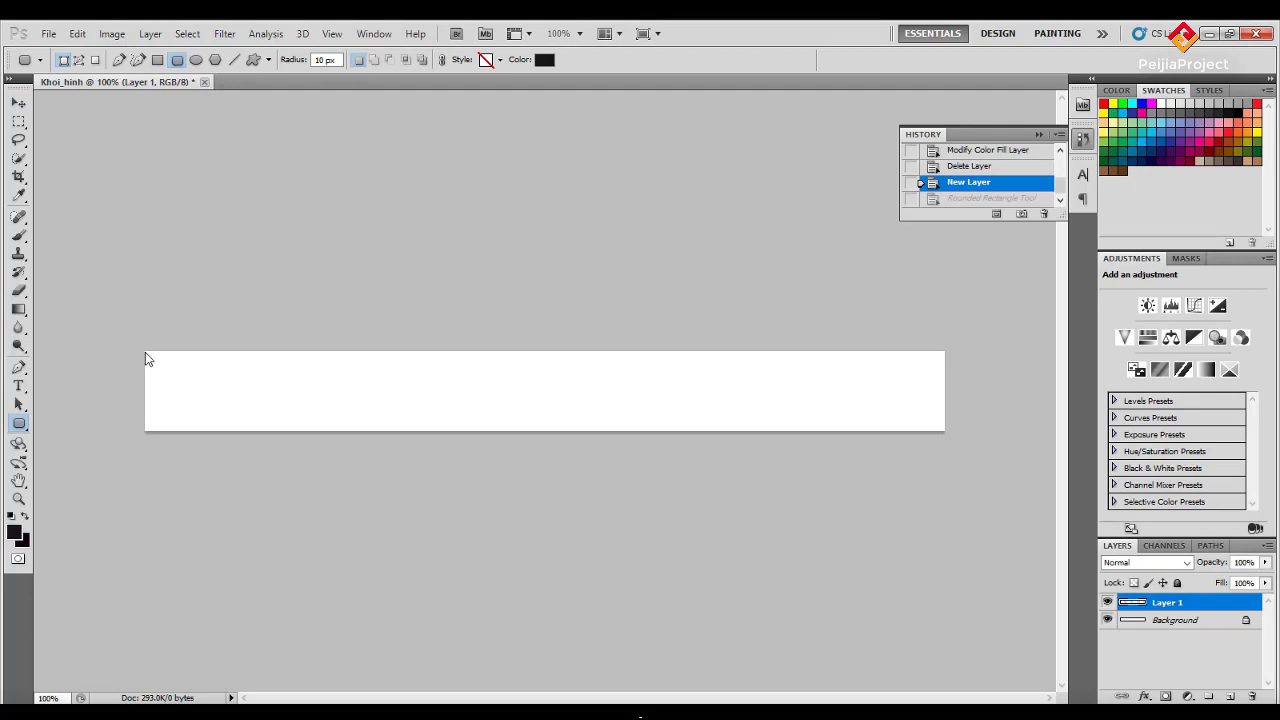
Draw a rounded square at the canvas's left end, keeping its black fill after trying red.
{"action": "left_click_drag", "start_coordinate": [145, 353], "coordinate": [241, 431]}
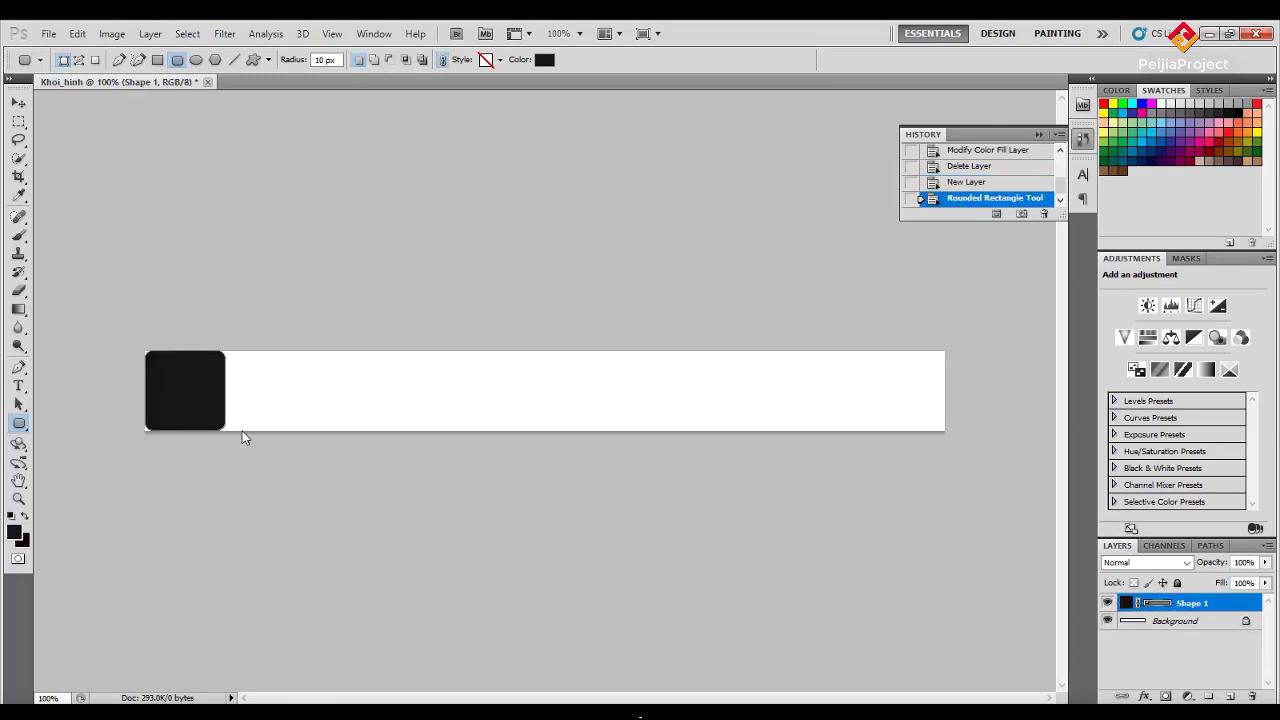
{"action": "double_click", "coordinate": [1128, 603]}
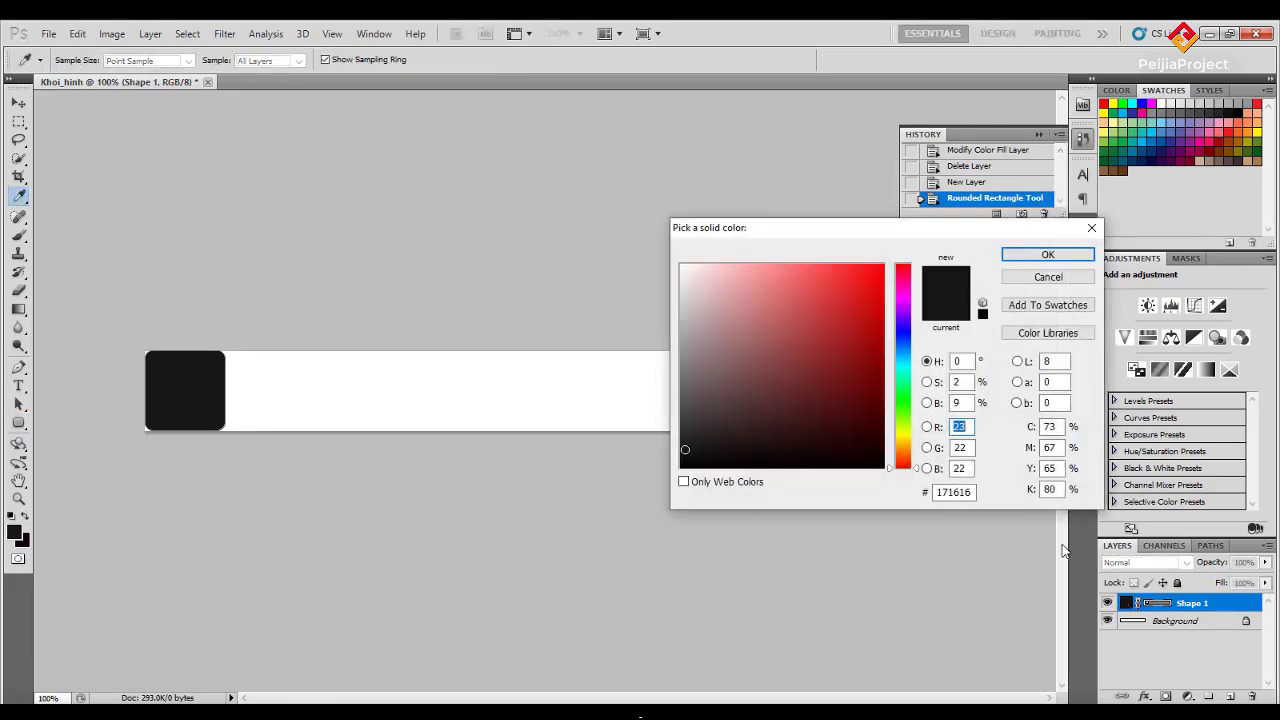
{"action": "left_click", "coordinate": [879, 272]}
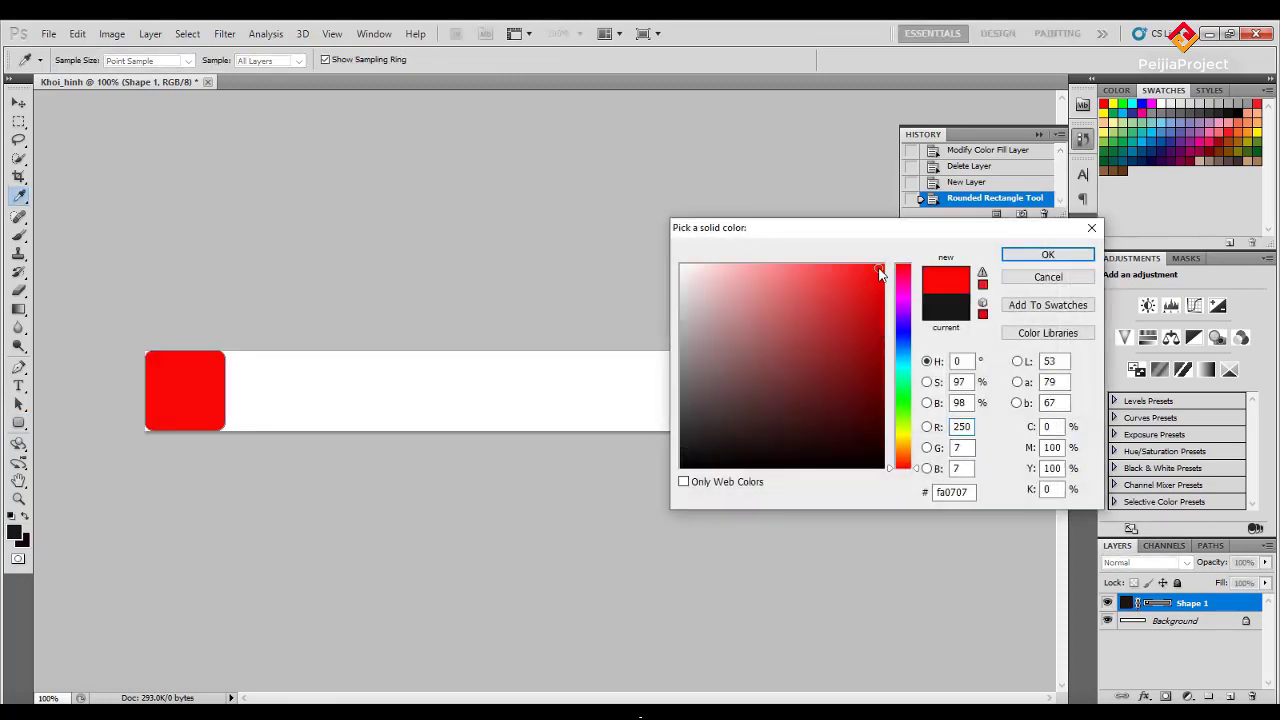
{"action": "left_click", "coordinate": [1047, 277]}
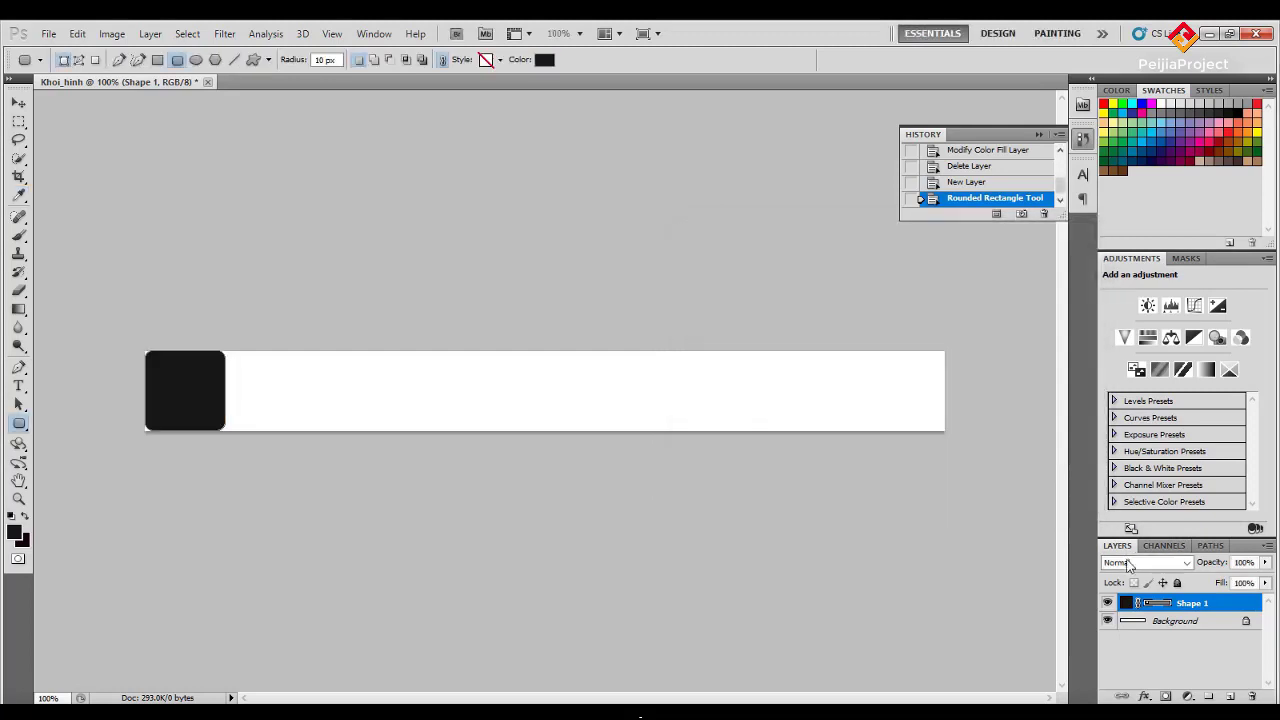
Add a 4 px red Stroke with Position set to Inside to Shape 1.
{"action": "right_click", "coordinate": [1130, 602]}
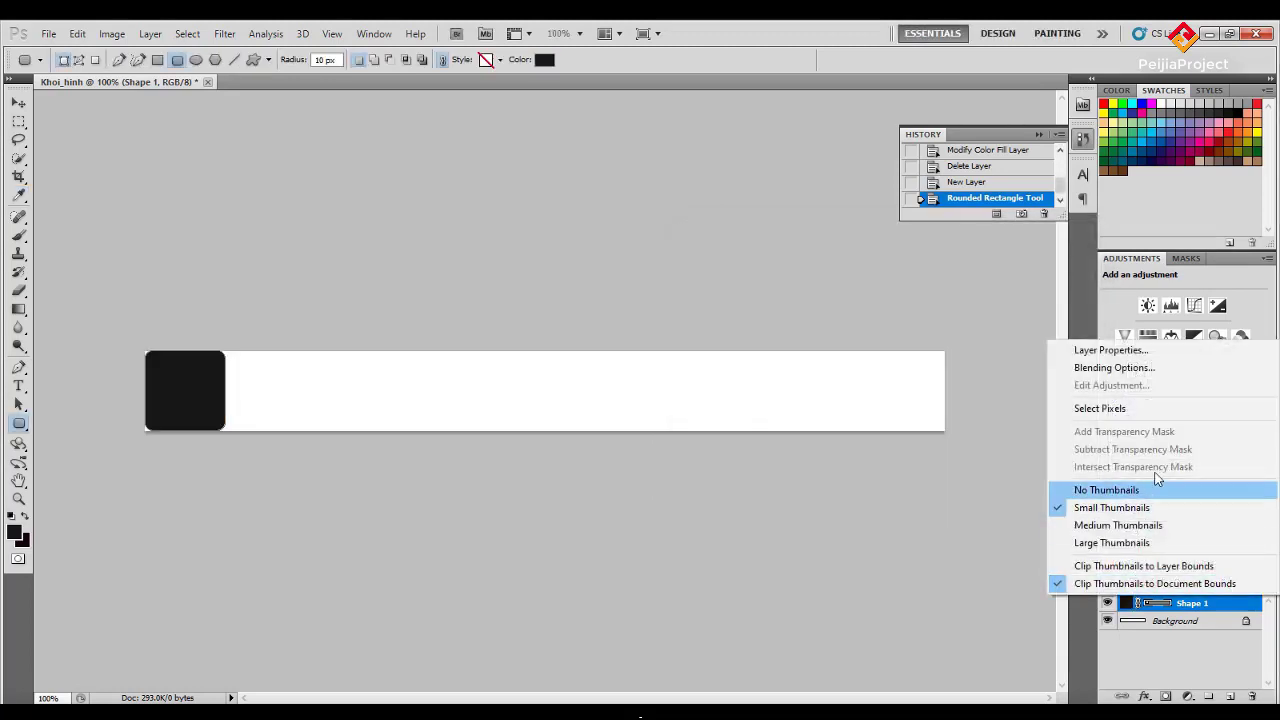
{"action": "left_click", "coordinate": [1100, 368]}
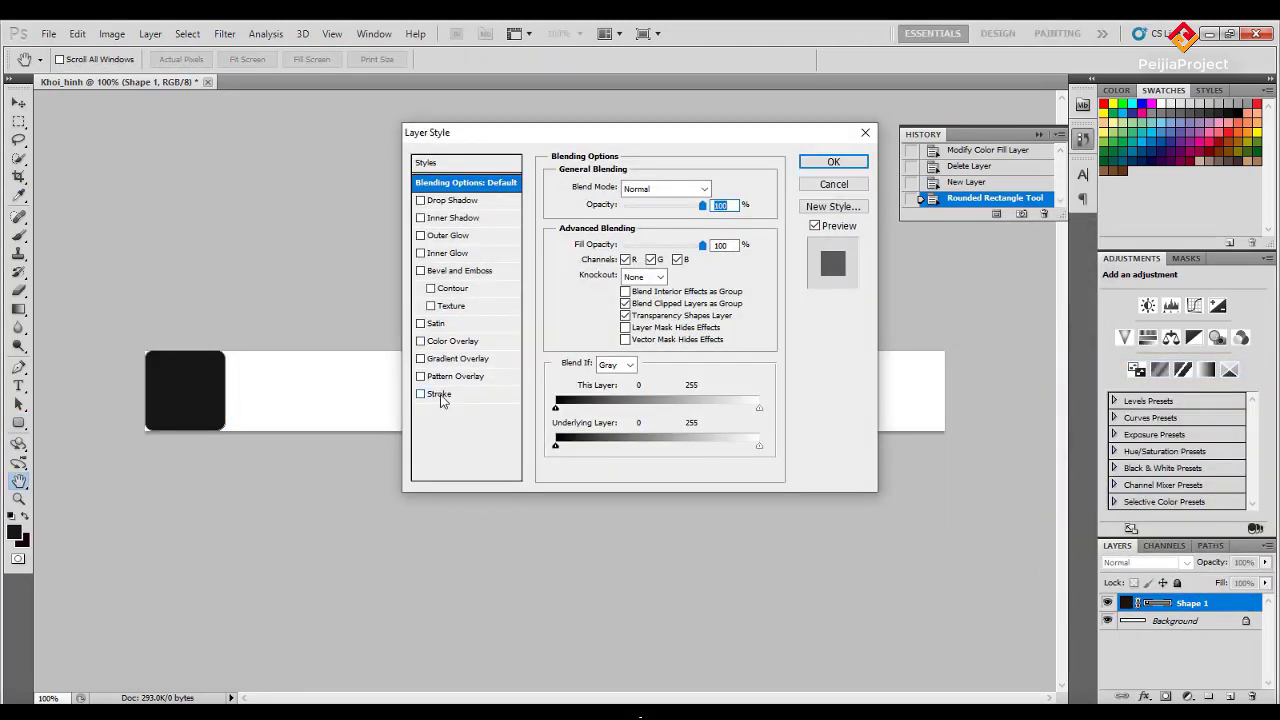
{"action": "left_click", "coordinate": [440, 394]}
{"action": "left_click", "coordinate": [638, 206]}
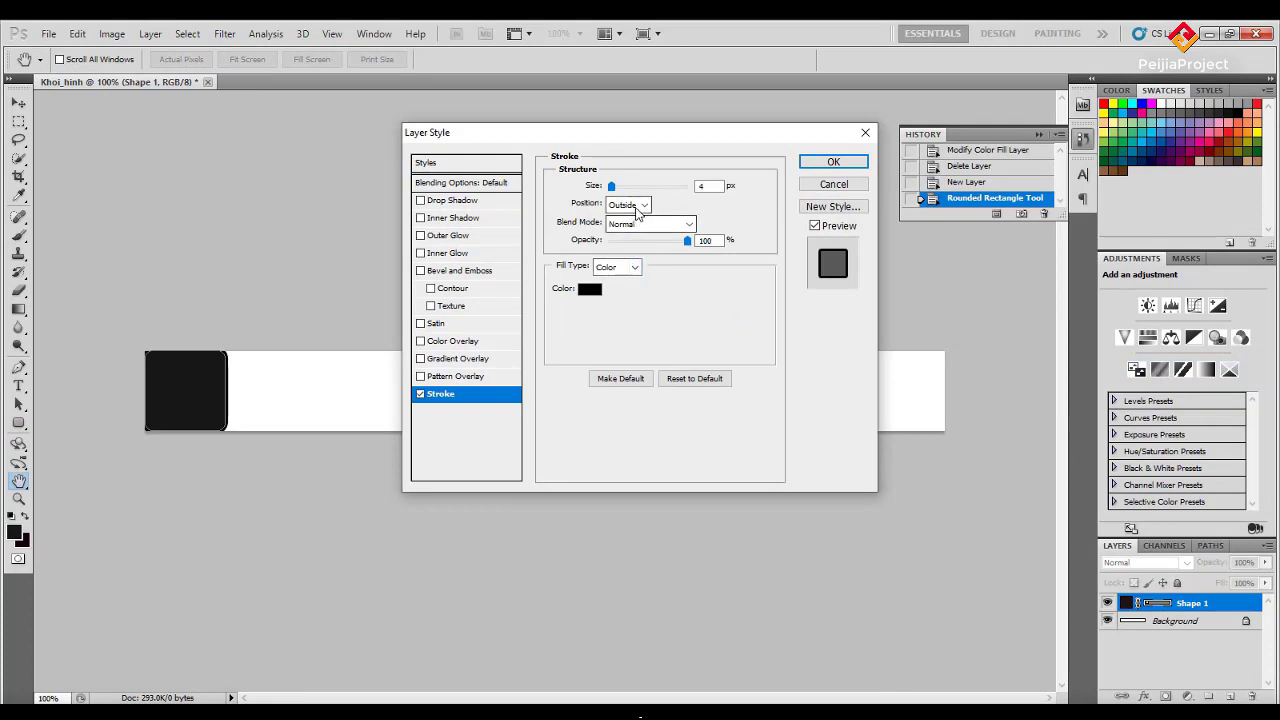
{"action": "left_click", "coordinate": [618, 234]}
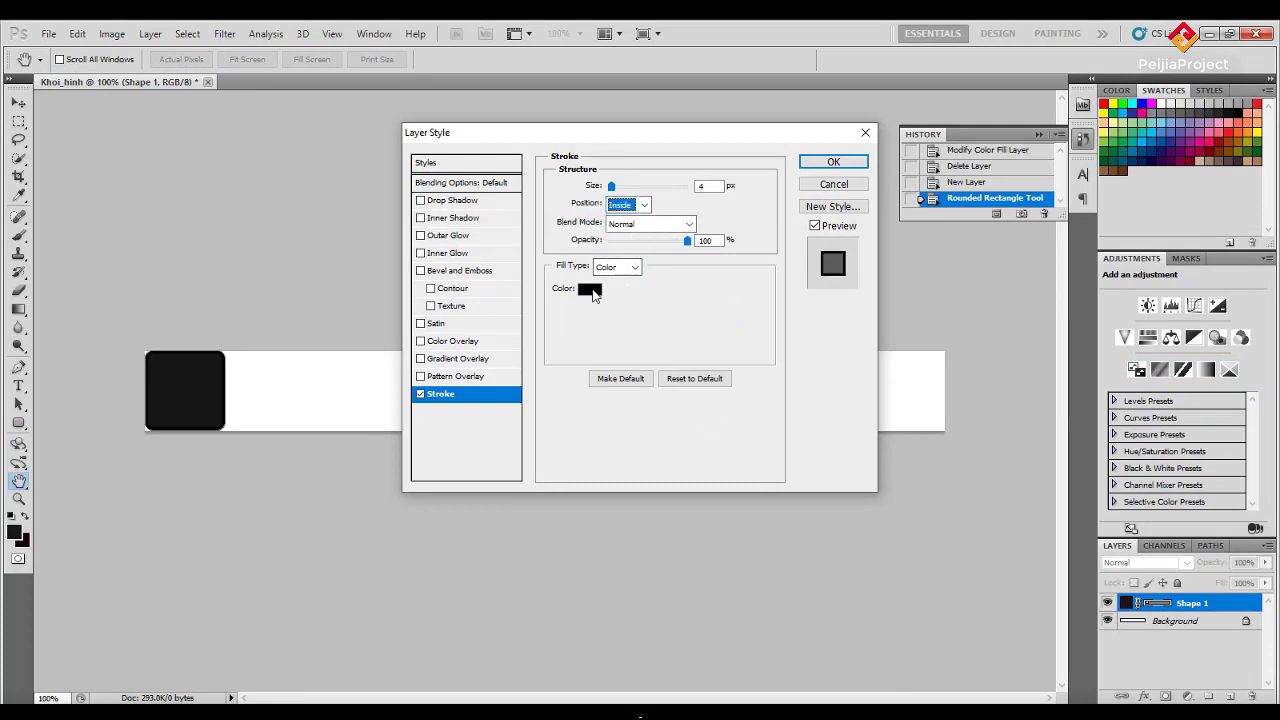
{"action": "left_click", "coordinate": [590, 289]}
{"action": "mouse_move", "coordinate": [857, 271]}
{"action": "left_mouse_down"}
{"action": "mouse_move", "coordinate": [882, 275]}
{"action": "mouse_move", "coordinate": [856, 267]}
{"action": "left_mouse_up"}
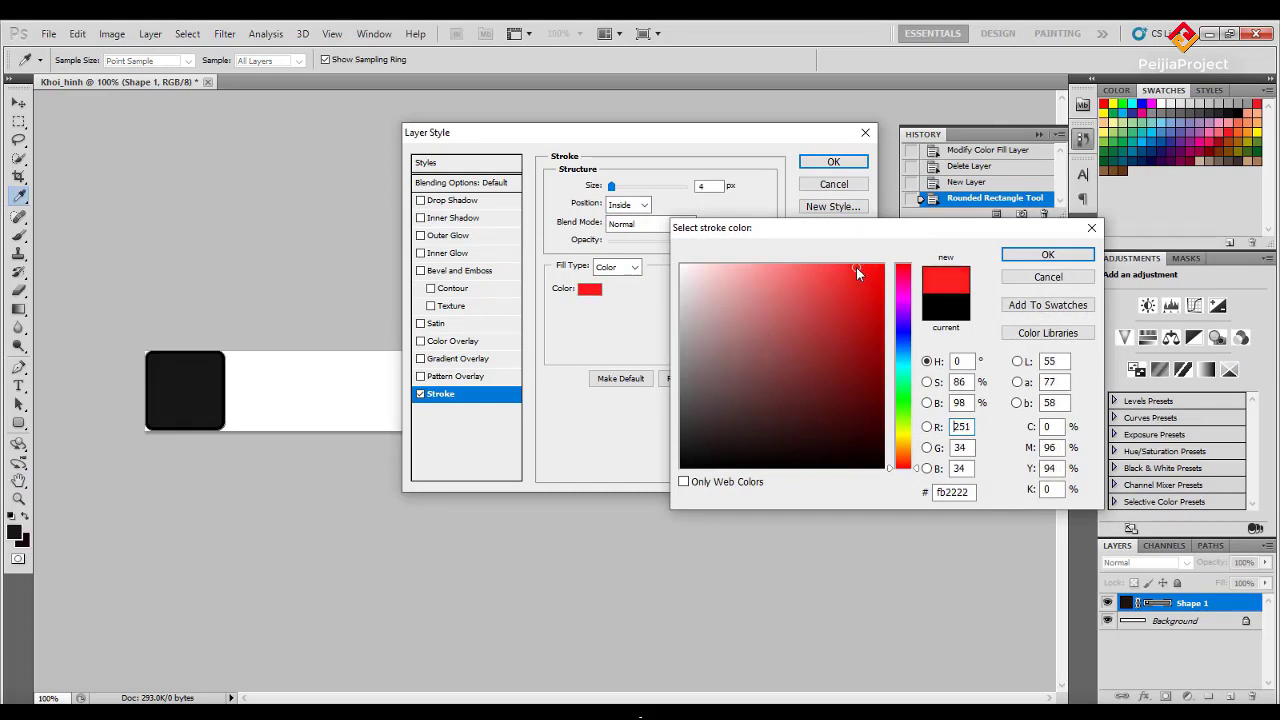
{"action": "left_click", "coordinate": [1047, 254]}
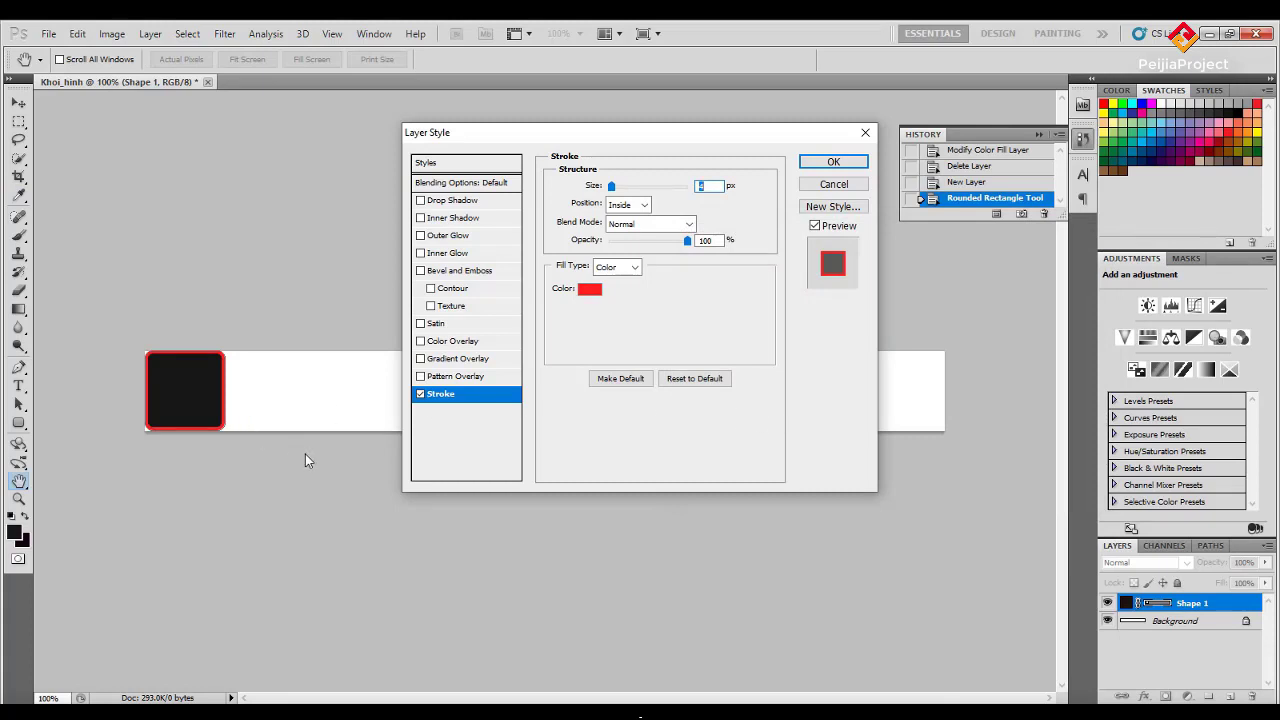
{"action": "left_click", "coordinate": [833, 162]}
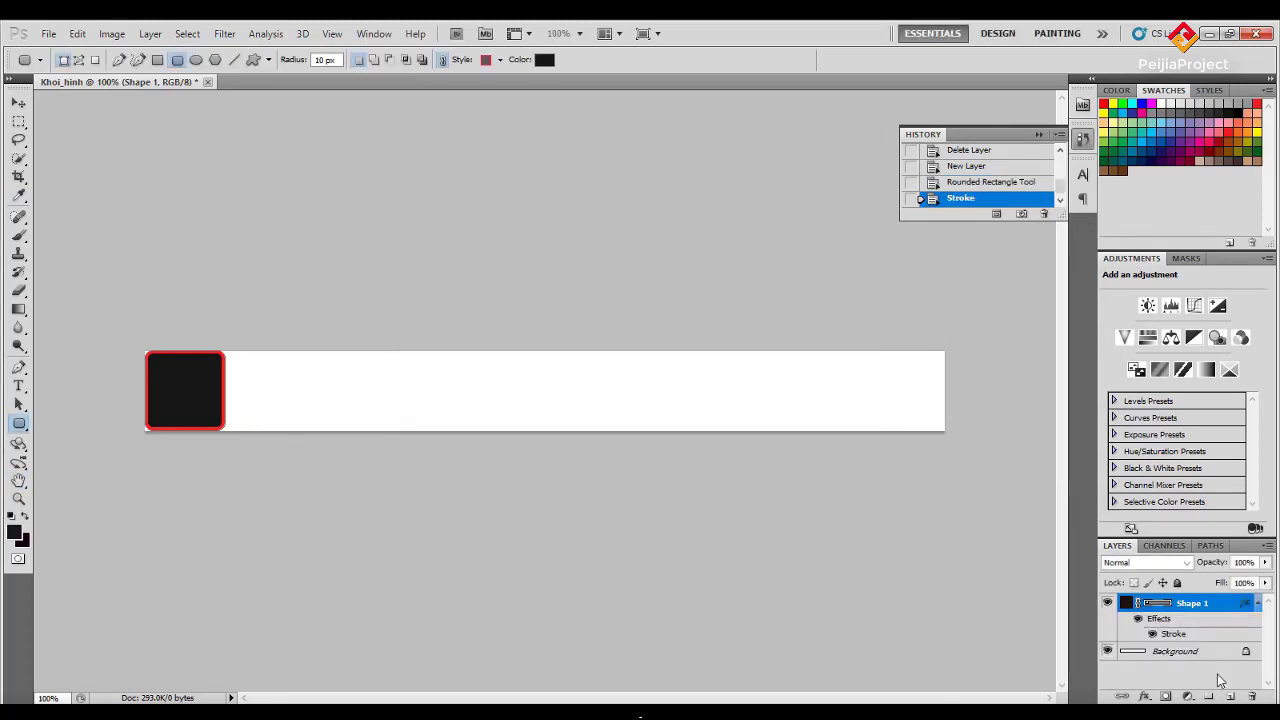
Convert the Shape 1 layer to a Smart Object and nudge the square down one pixel.
{"action": "right_click", "coordinate": [1167, 608]}
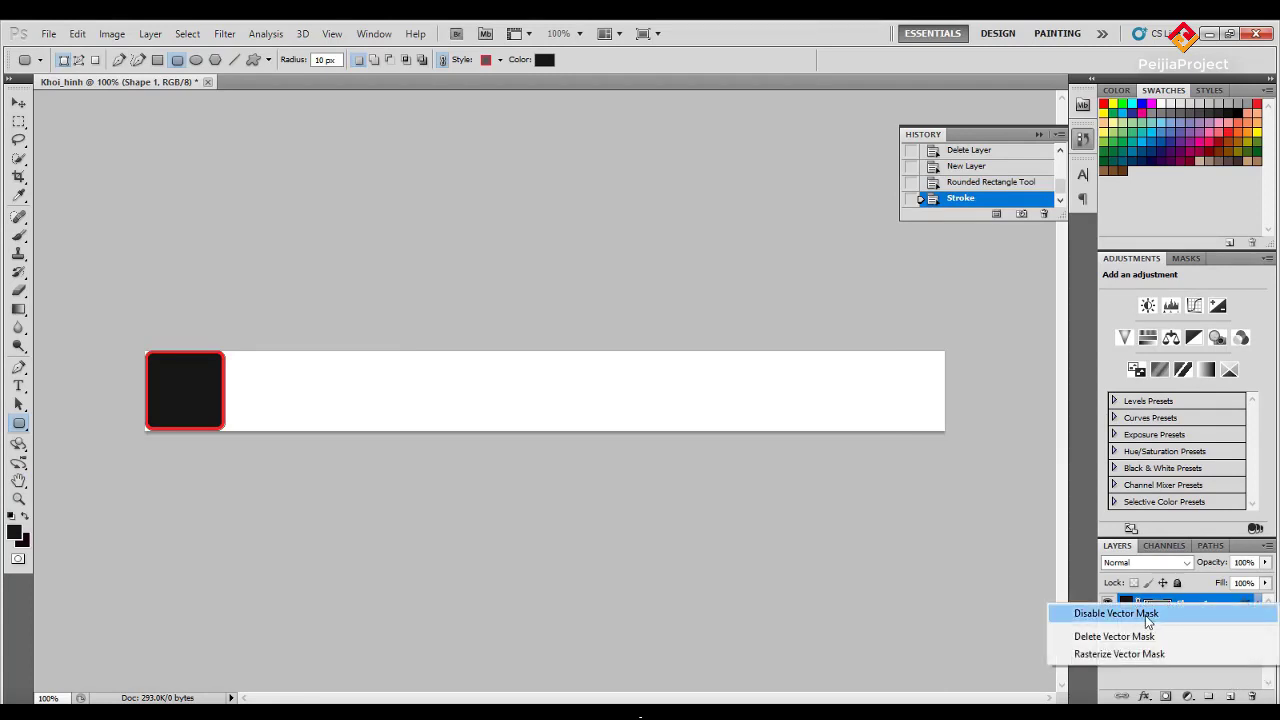
{"action": "left_click", "coordinate": [1148, 614]}
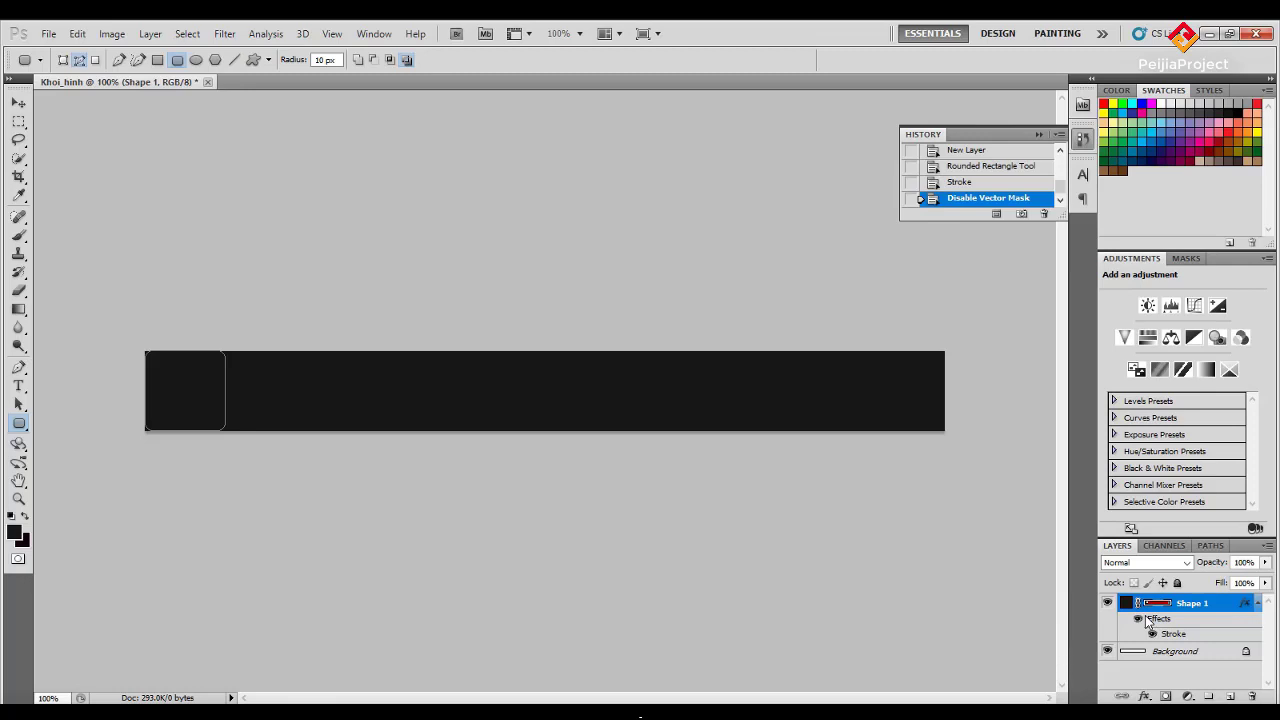
{"action": "key", "text": "ctrl+z"}
{"action": "right_click", "coordinate": [1180, 608]}
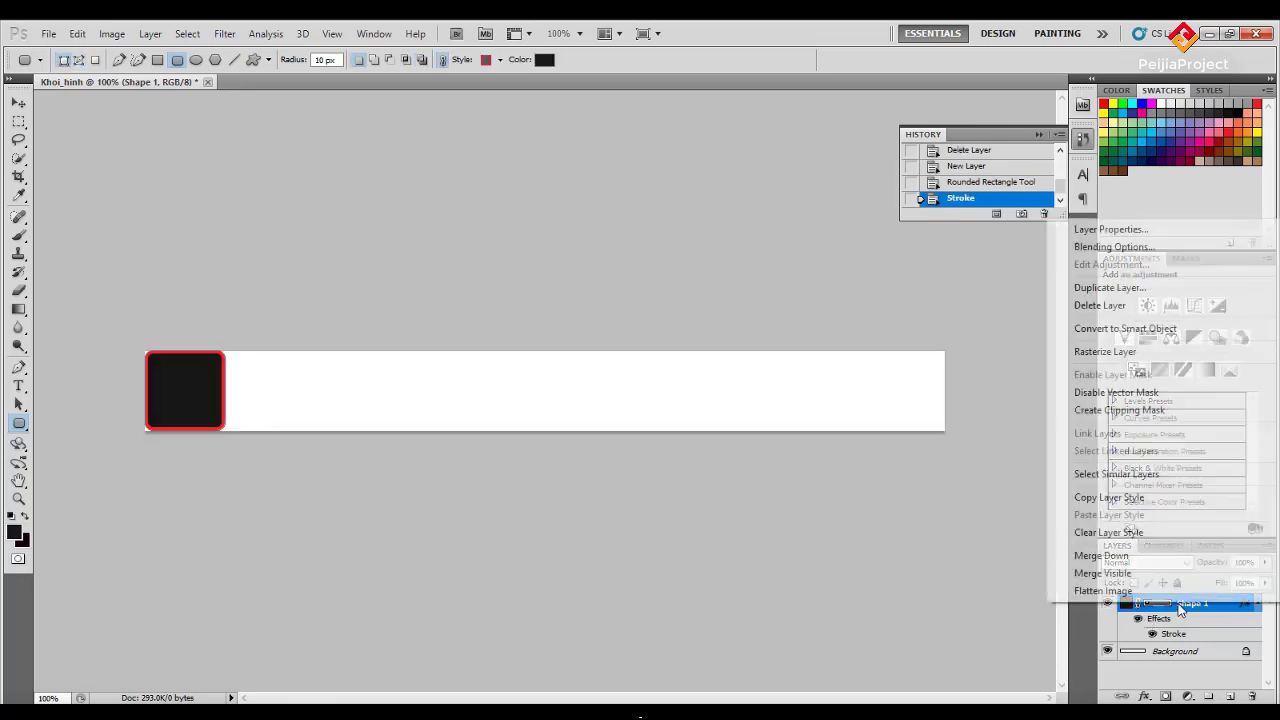
{"action": "left_click", "coordinate": [1130, 329]}
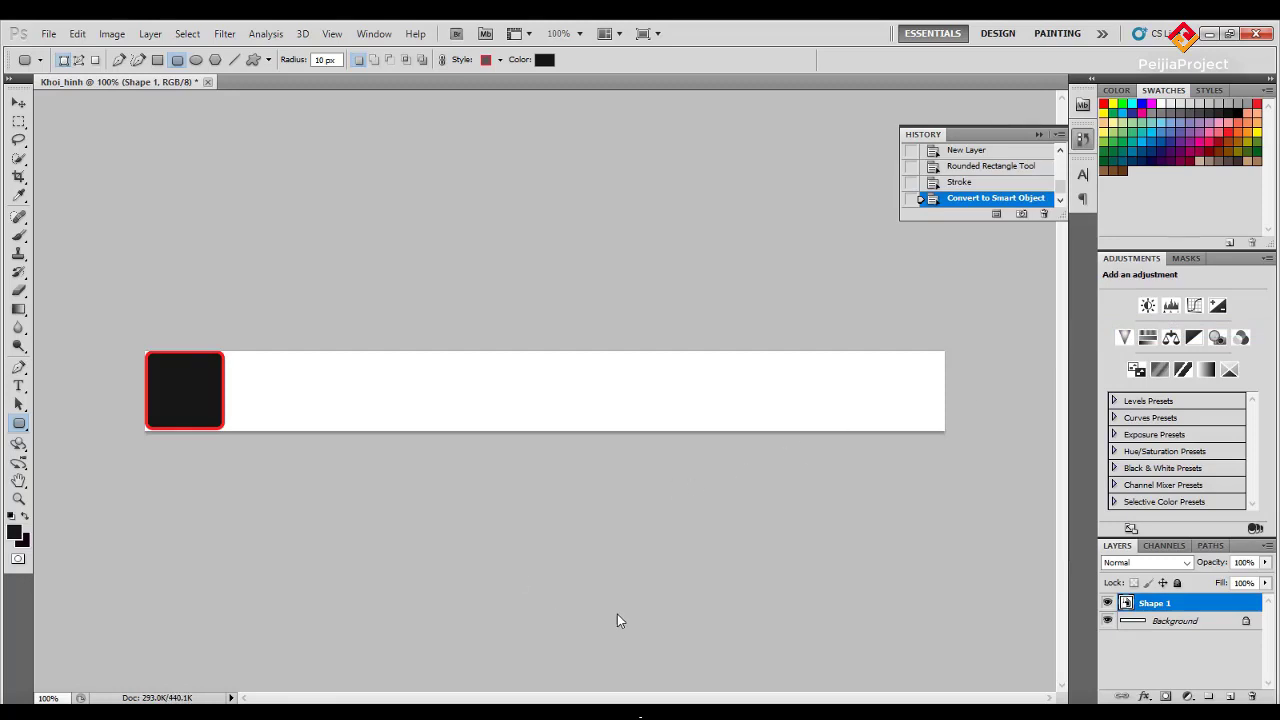
{"action": "left_click", "coordinate": [20, 105]}
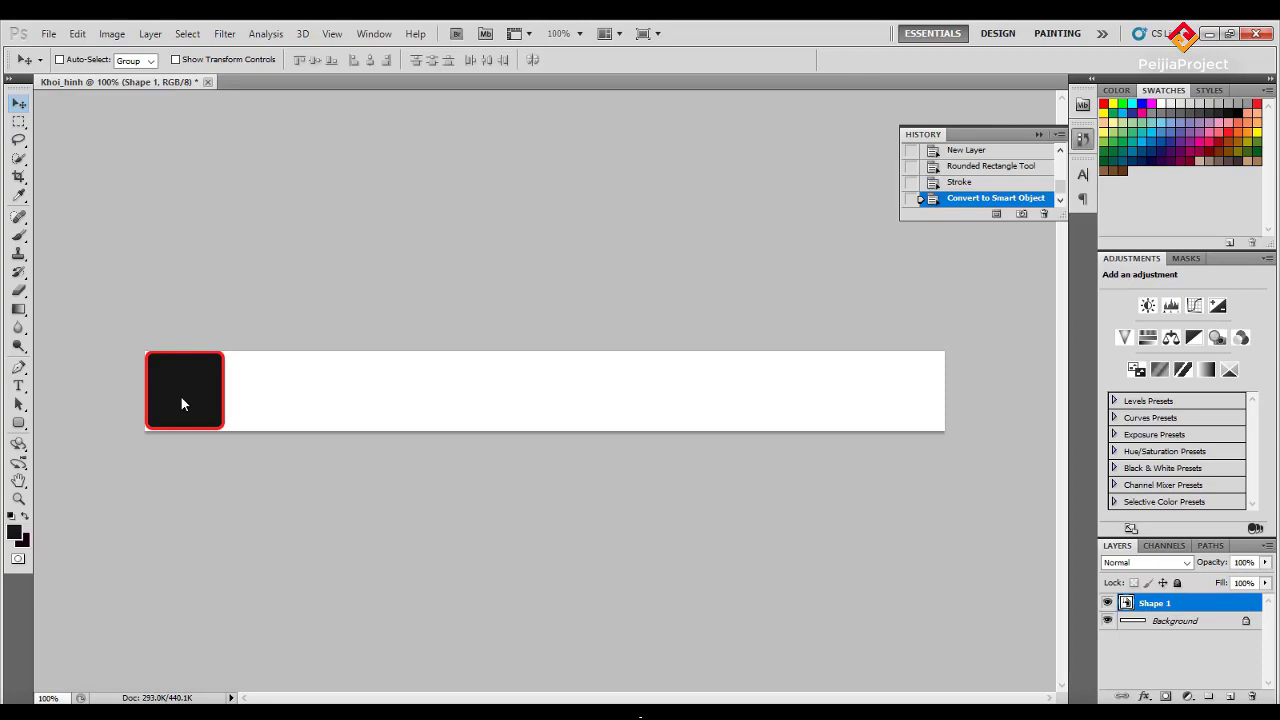
{"action": "key", "text": "Down"}
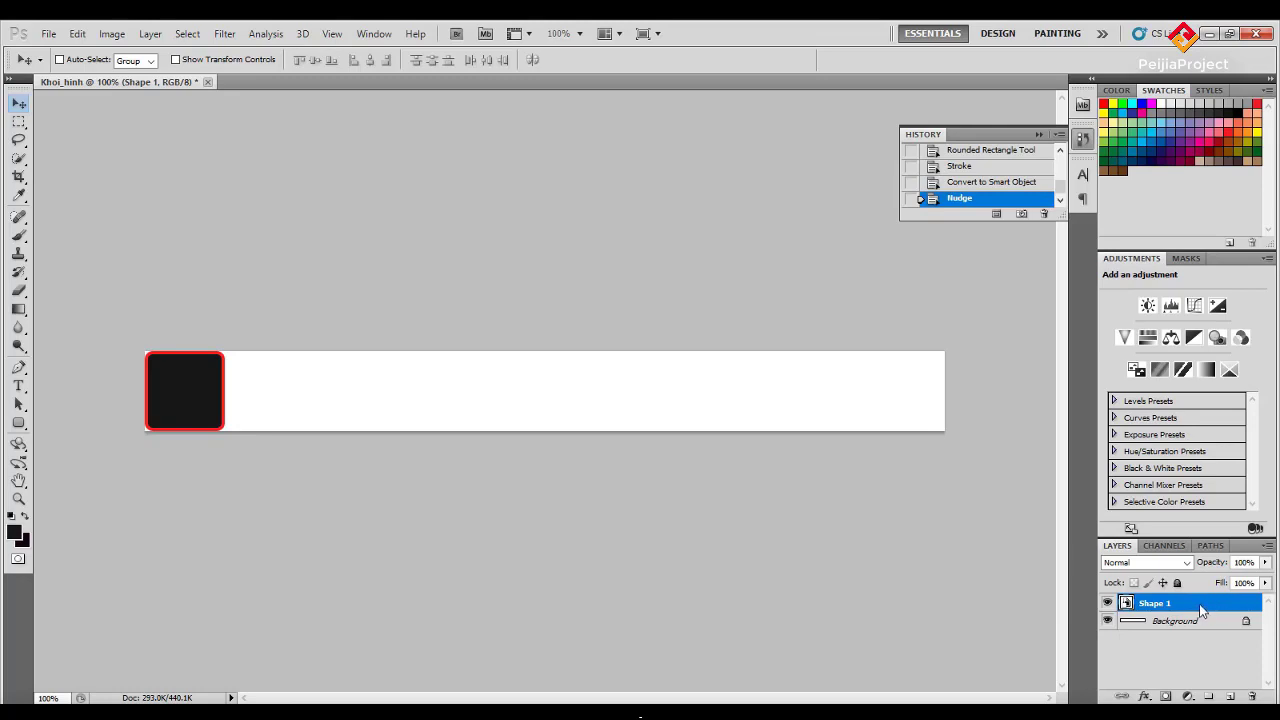
Duplicate the Shape 1 layer six times, creating Shape 1 copy through Shape 1 copy 6.
{"action": "left_click_drag", "start_coordinate": [1200, 605], "coordinate": [1229, 697]}
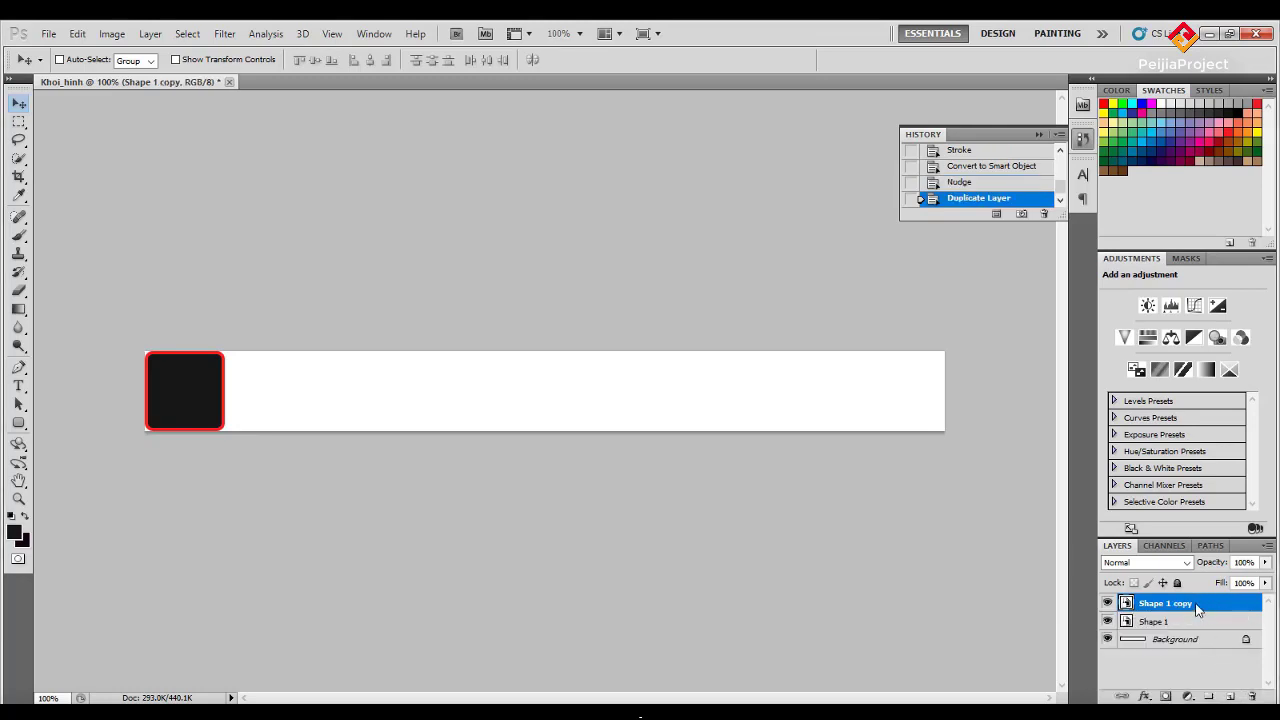
{"action": "left_click_drag", "start_coordinate": [1200, 612], "coordinate": [1229, 697]}
{"action": "left_click_drag", "start_coordinate": [1200, 608], "coordinate": [1229, 697]}
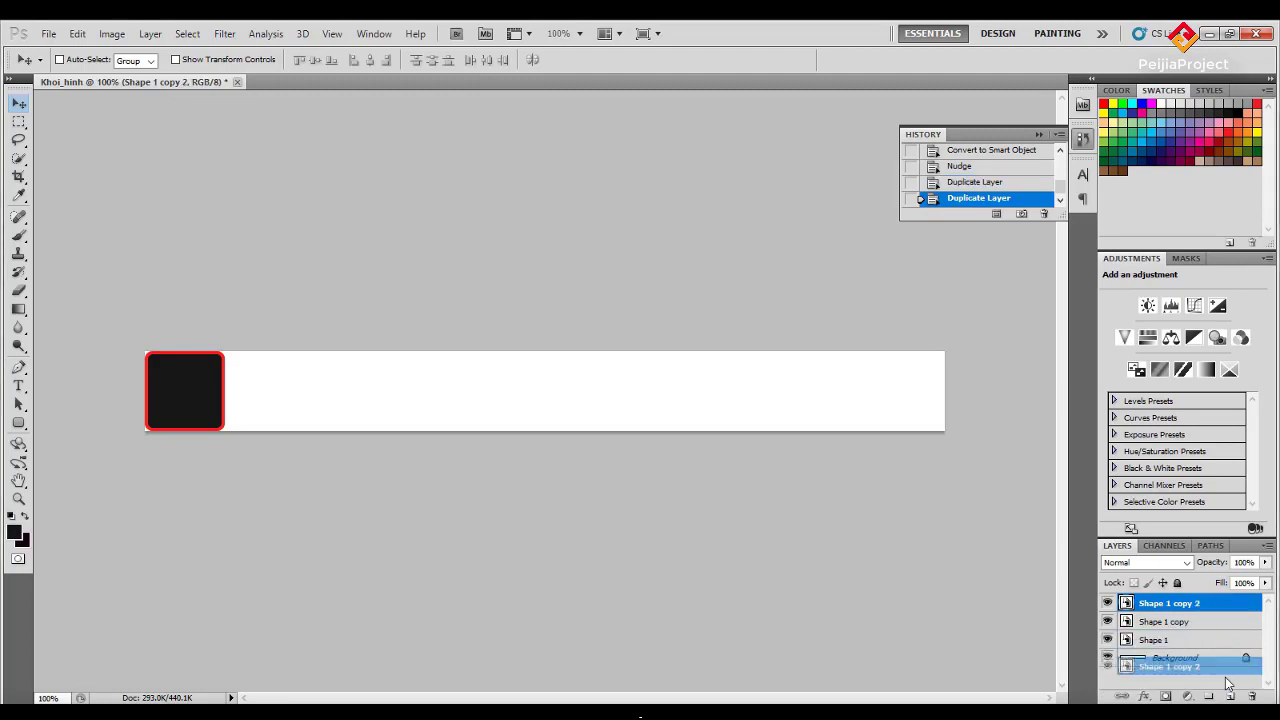
{"action": "left_click_drag", "start_coordinate": [1200, 605], "coordinate": [1229, 697]}
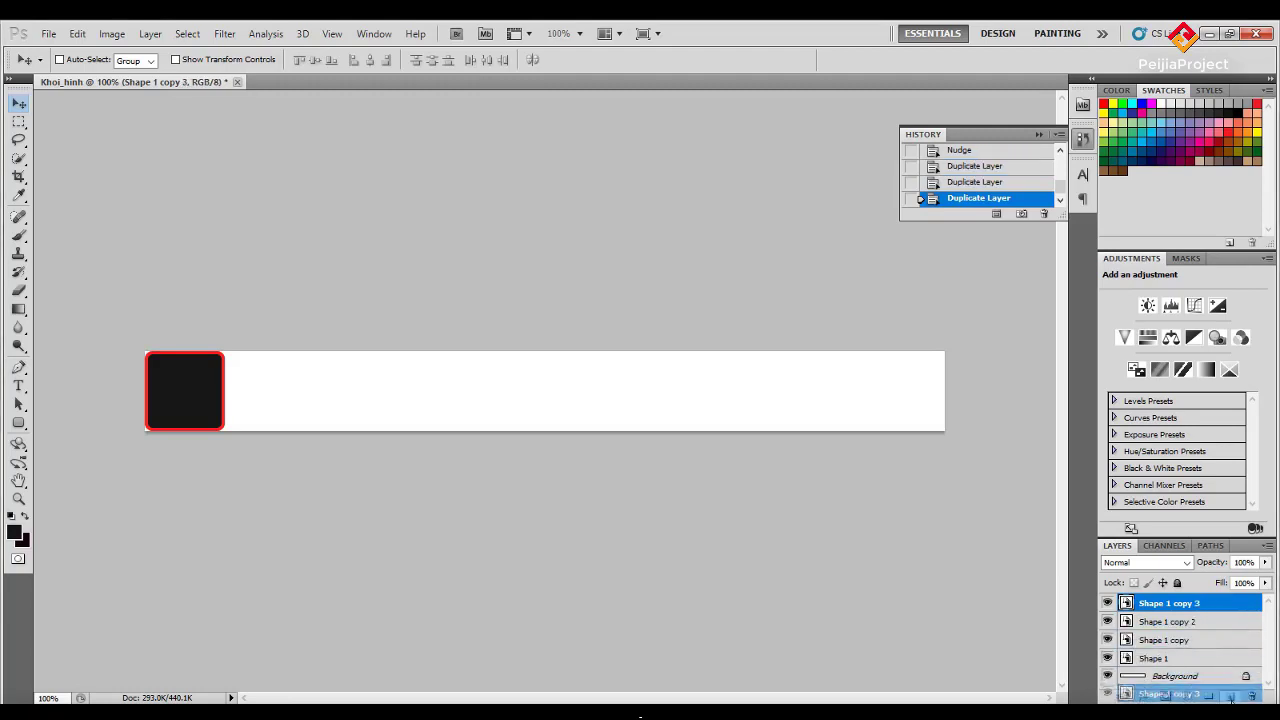
{"action": "left_click_drag", "start_coordinate": [1198, 610], "coordinate": [1234, 698]}
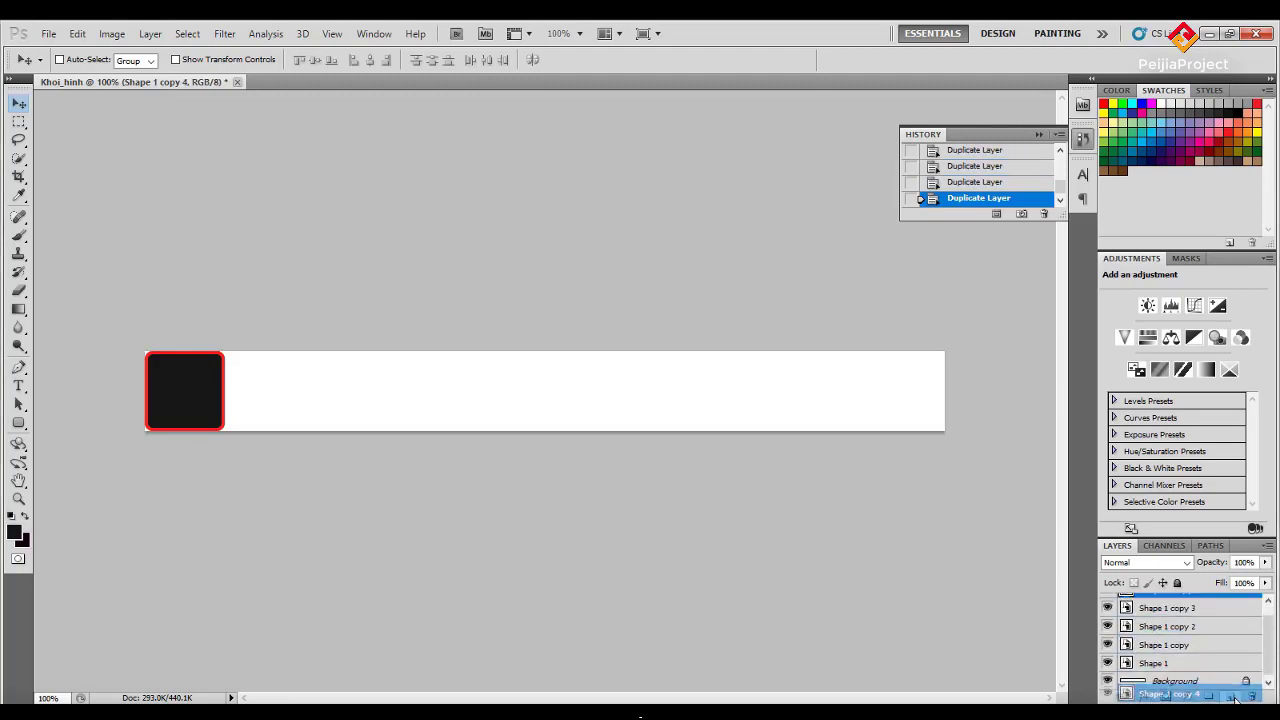
{"action": "left_click_drag", "start_coordinate": [1200, 605], "coordinate": [1229, 697]}
{"action": "scroll", "coordinate": [1216, 661], "scroll_direction": "down", "scroll_amount": 2}
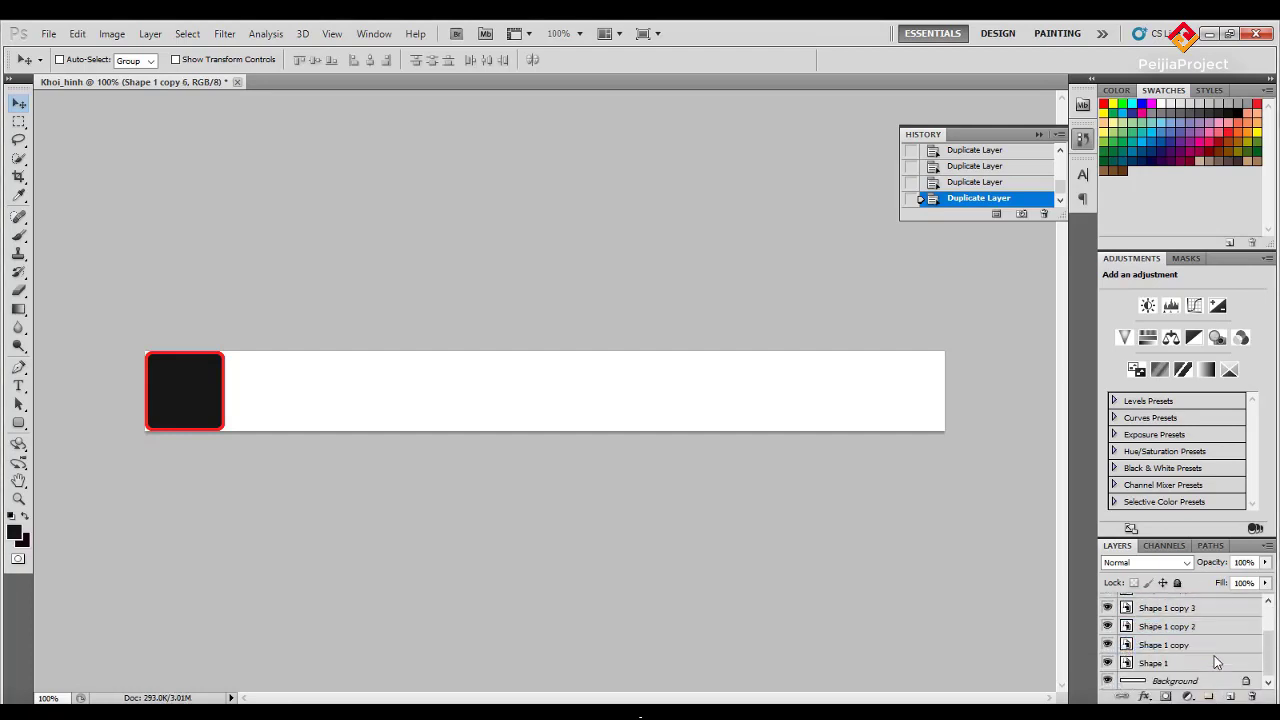
Drag the Shape 1 copy square right of the original and space the following squares apart.
{"action": "left_click", "coordinate": [1166, 644]}
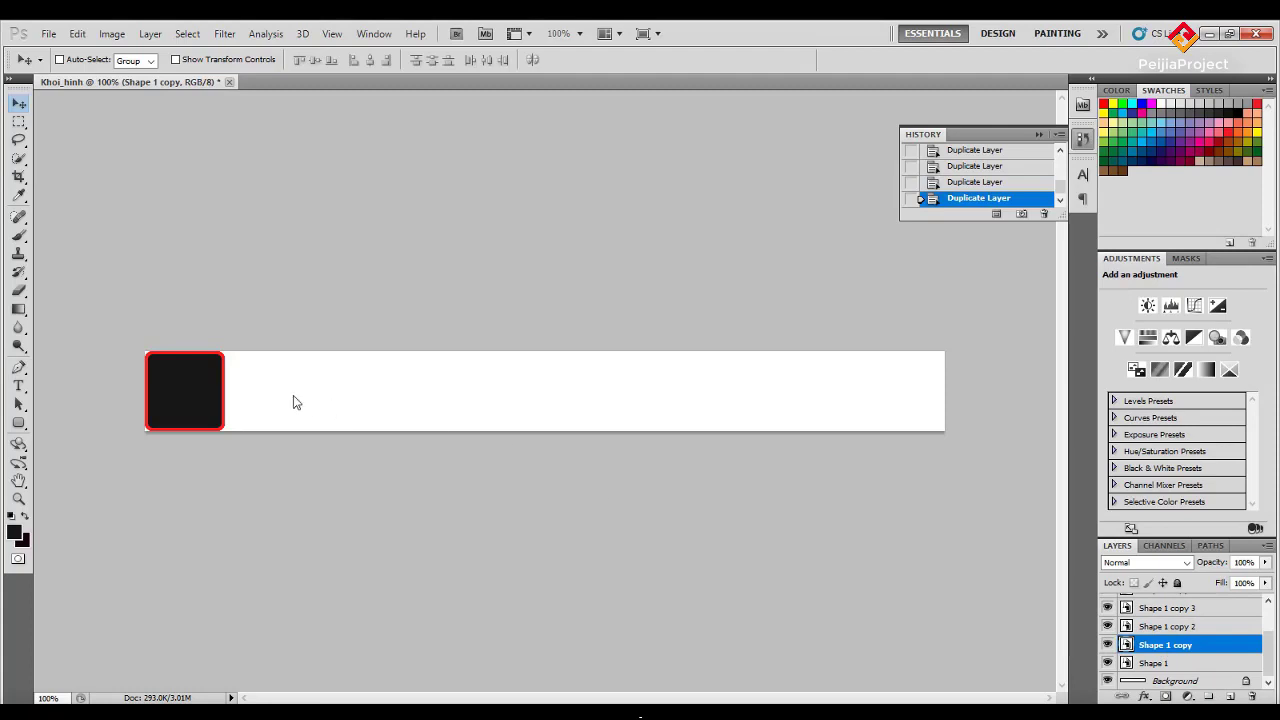
{"action": "left_click_drag", "start_coordinate": [183, 390], "coordinate": [259, 390]}
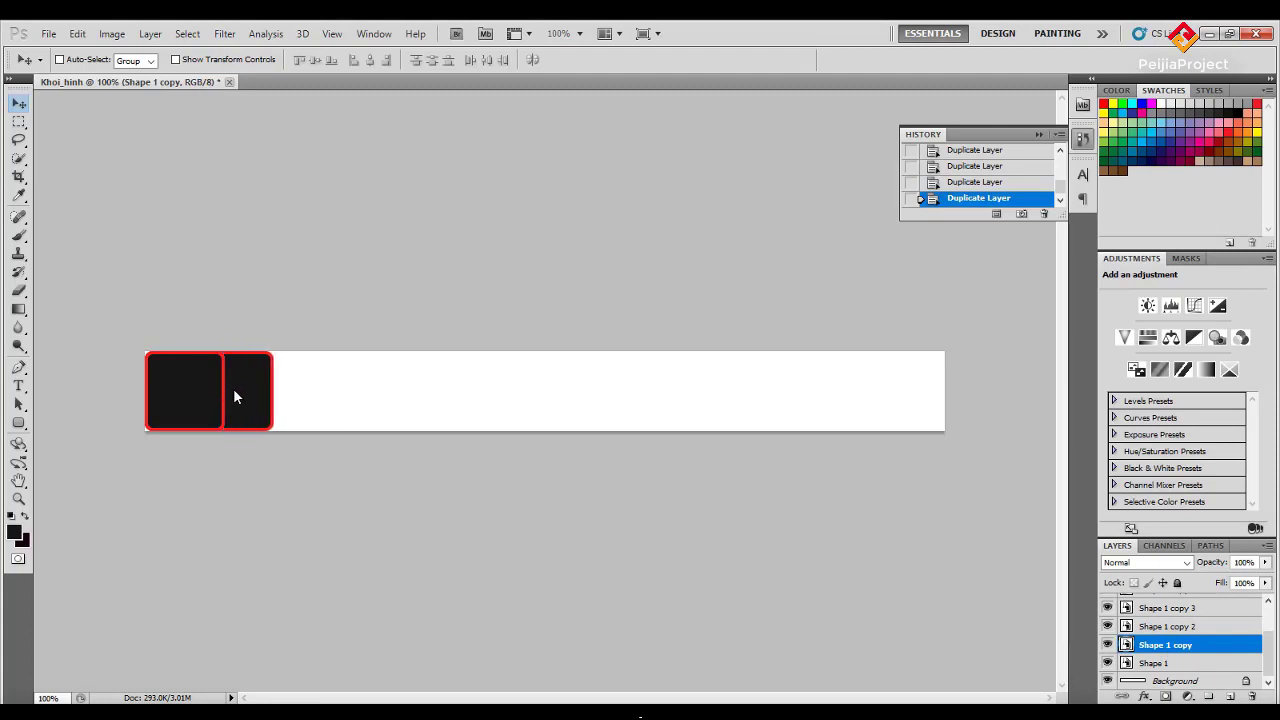
{"action": "left_click_drag", "start_coordinate": [265, 392], "coordinate": [352, 395]}
{"action": "left_click_drag", "start_coordinate": [357, 396], "coordinate": [374, 399]}
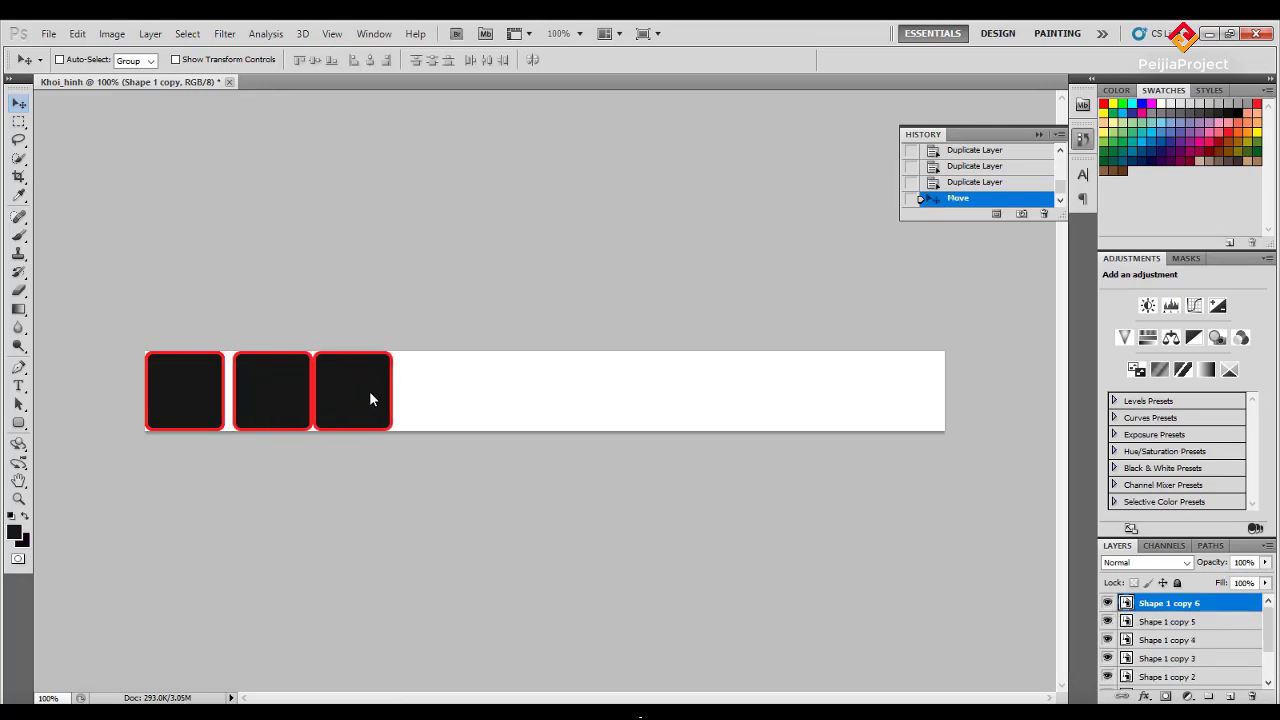
{"action": "key", "text": "Left"}
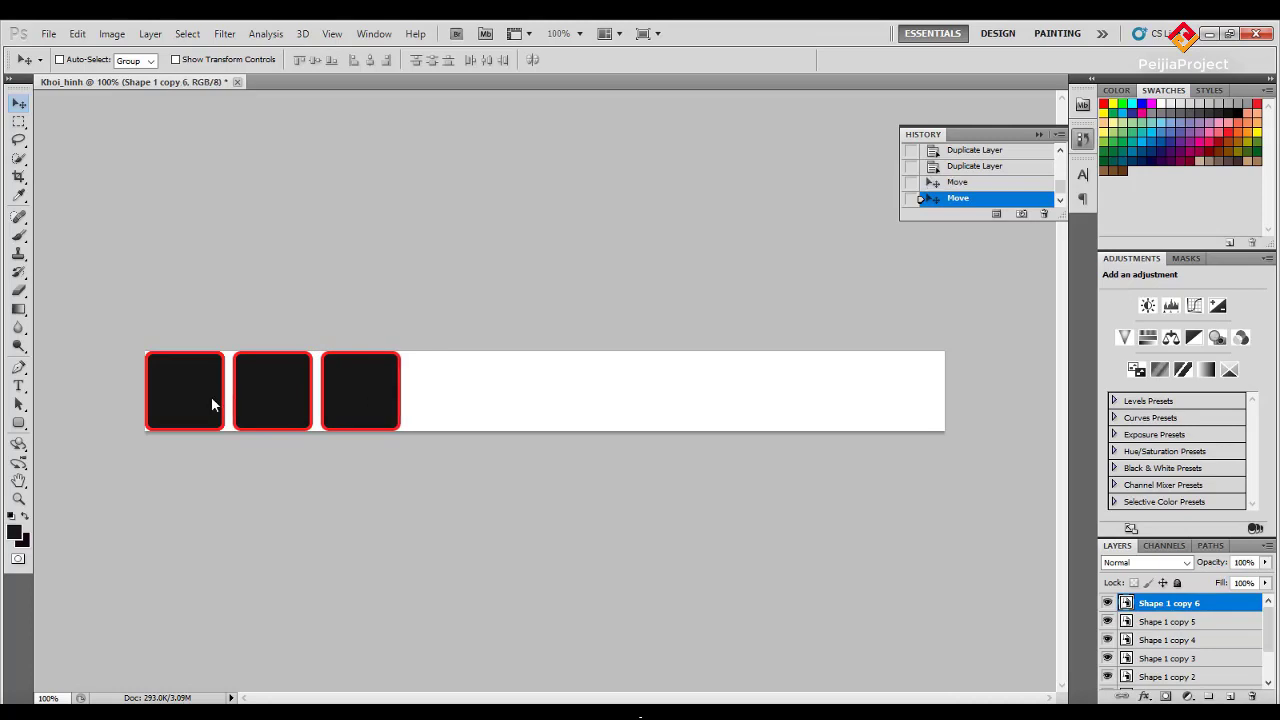
{"action": "mouse_move", "coordinate": [193, 409]}
{"action": "left_mouse_down"}
{"action": "mouse_move", "coordinate": [256, 410]}
{"action": "mouse_move", "coordinate": [196, 396]}
{"action": "left_mouse_up"}
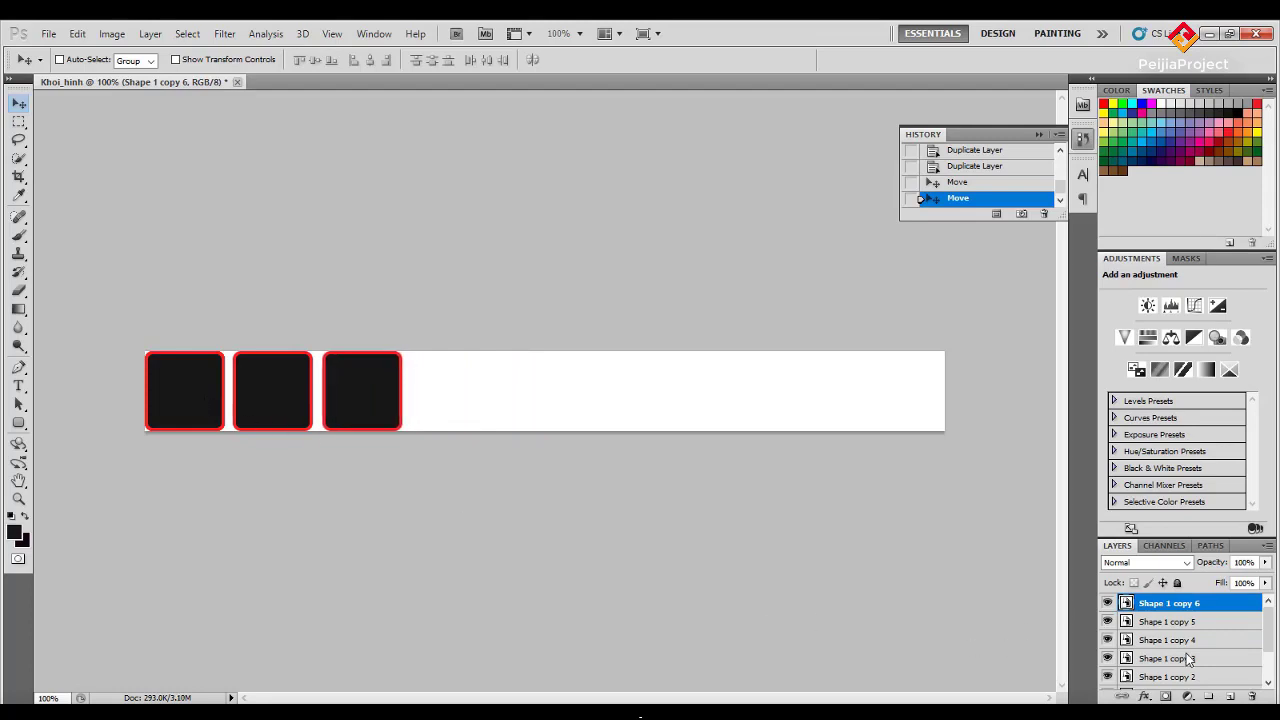
Place Shape 1 copy 5 and Shape 1 copy 4 into the fourth and fifth slots.
{"action": "left_click", "coordinate": [1182, 623]}
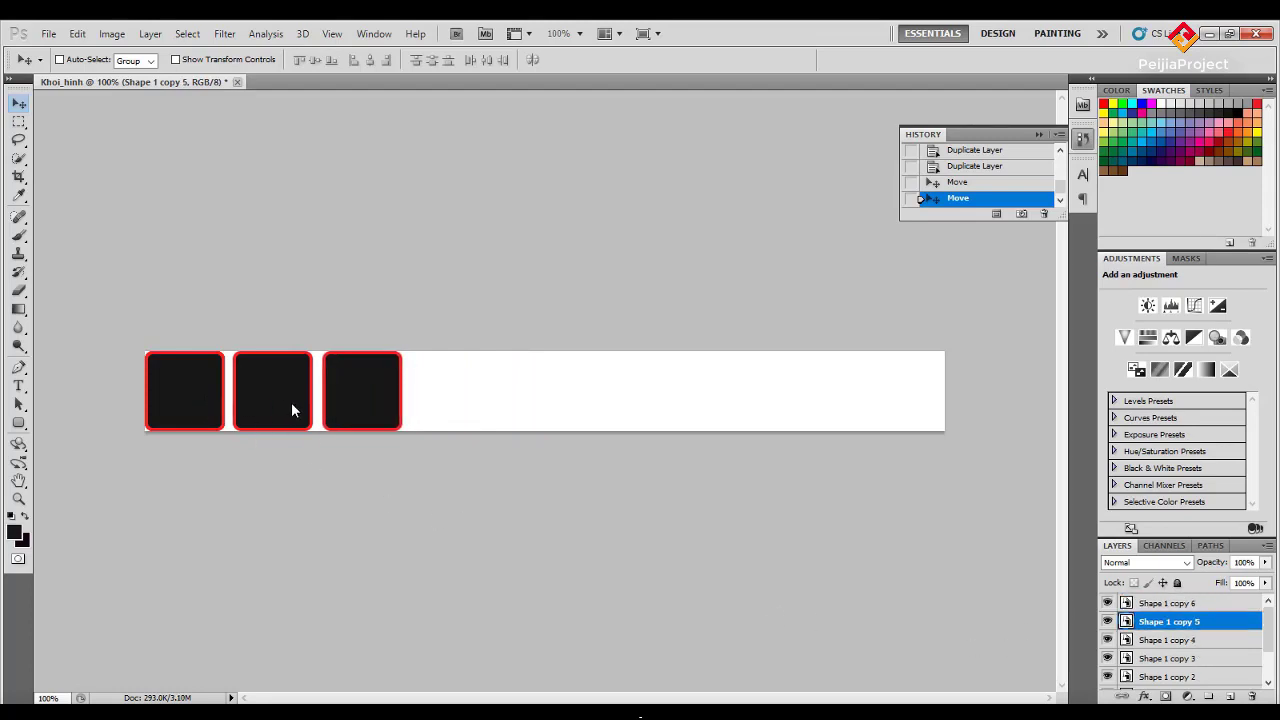
{"action": "left_click_drag", "start_coordinate": [252, 418], "coordinate": [443, 410]}
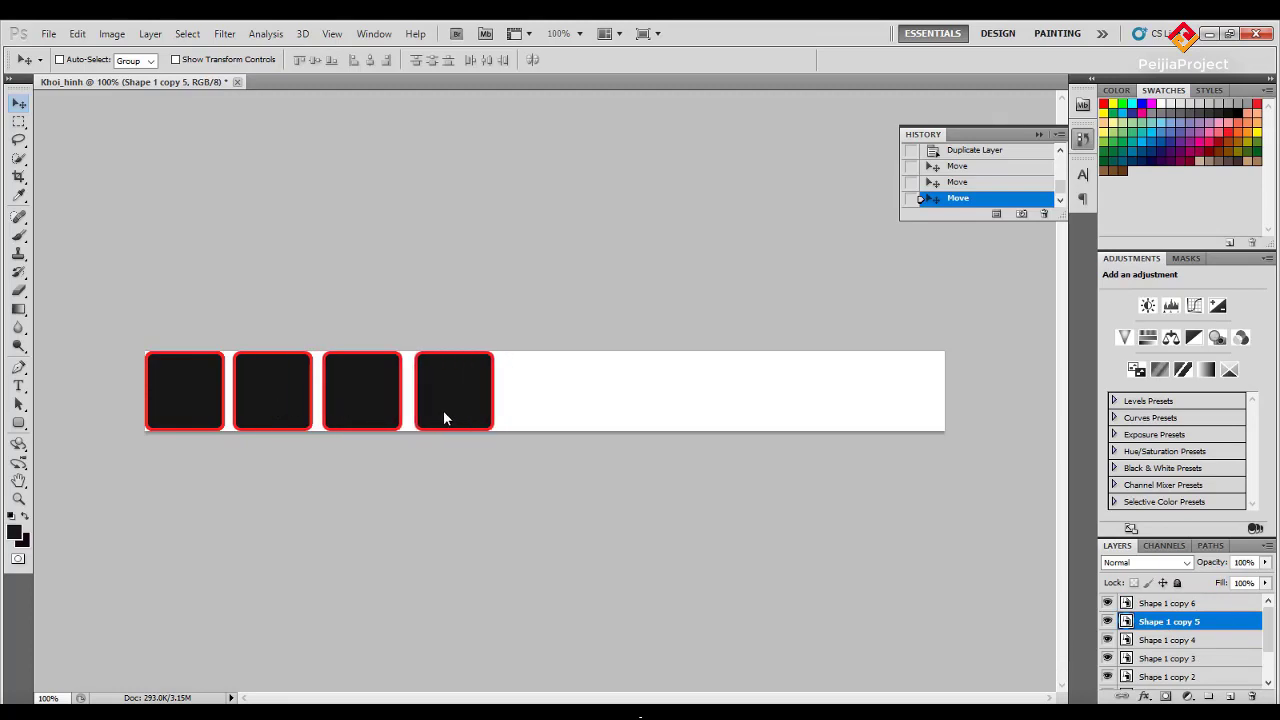
{"action": "left_click_drag", "start_coordinate": [444, 411], "coordinate": [442, 411]}
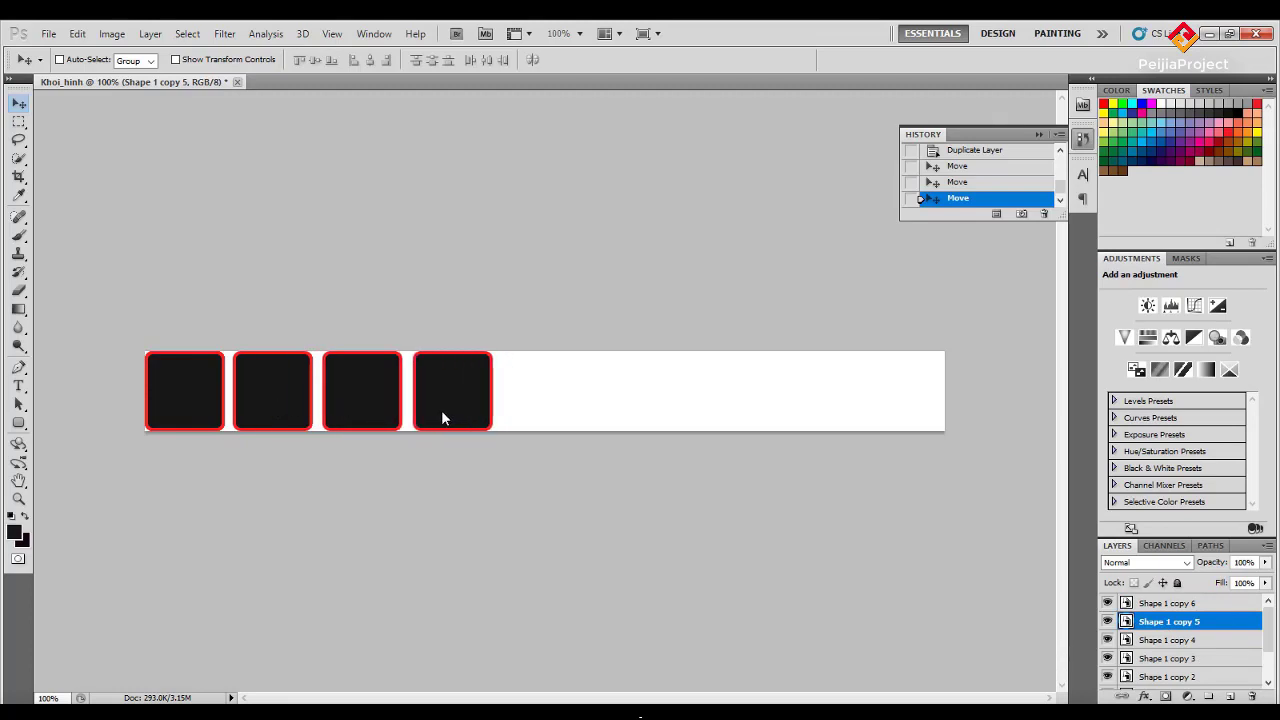
{"action": "left_click", "coordinate": [1166, 640]}
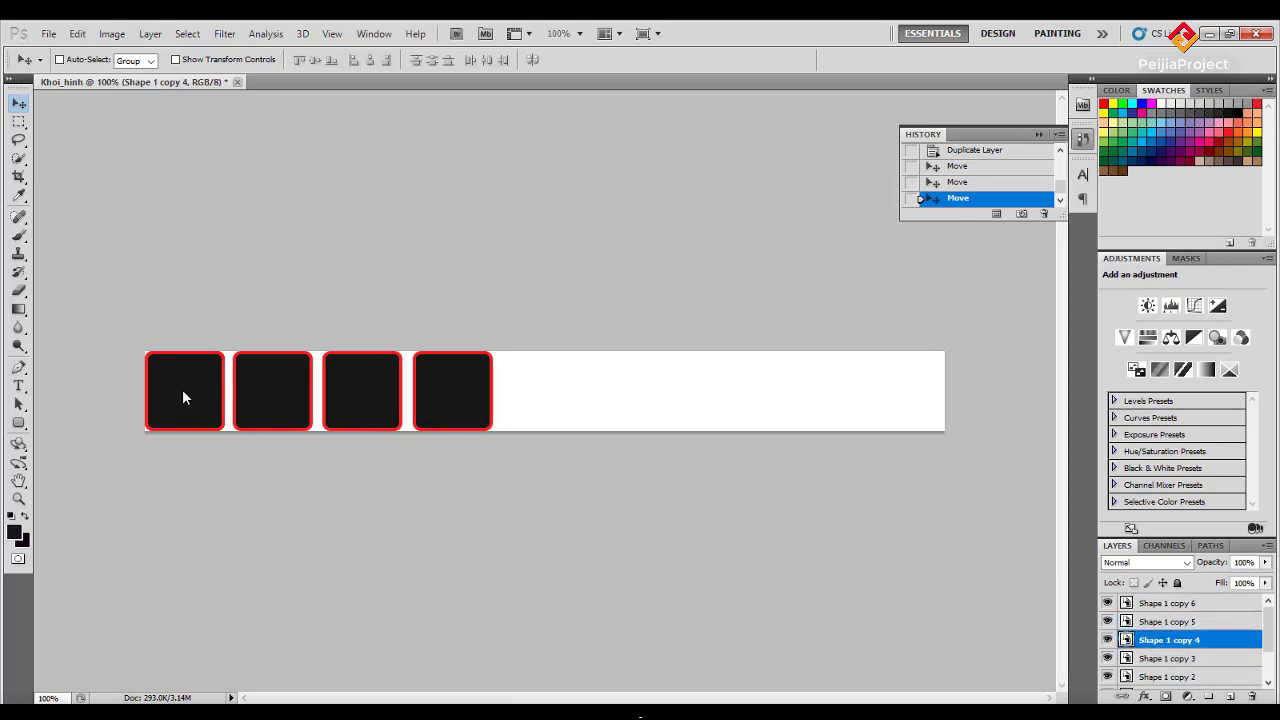
{"action": "left_click_drag", "start_coordinate": [182, 397], "coordinate": [541, 415]}
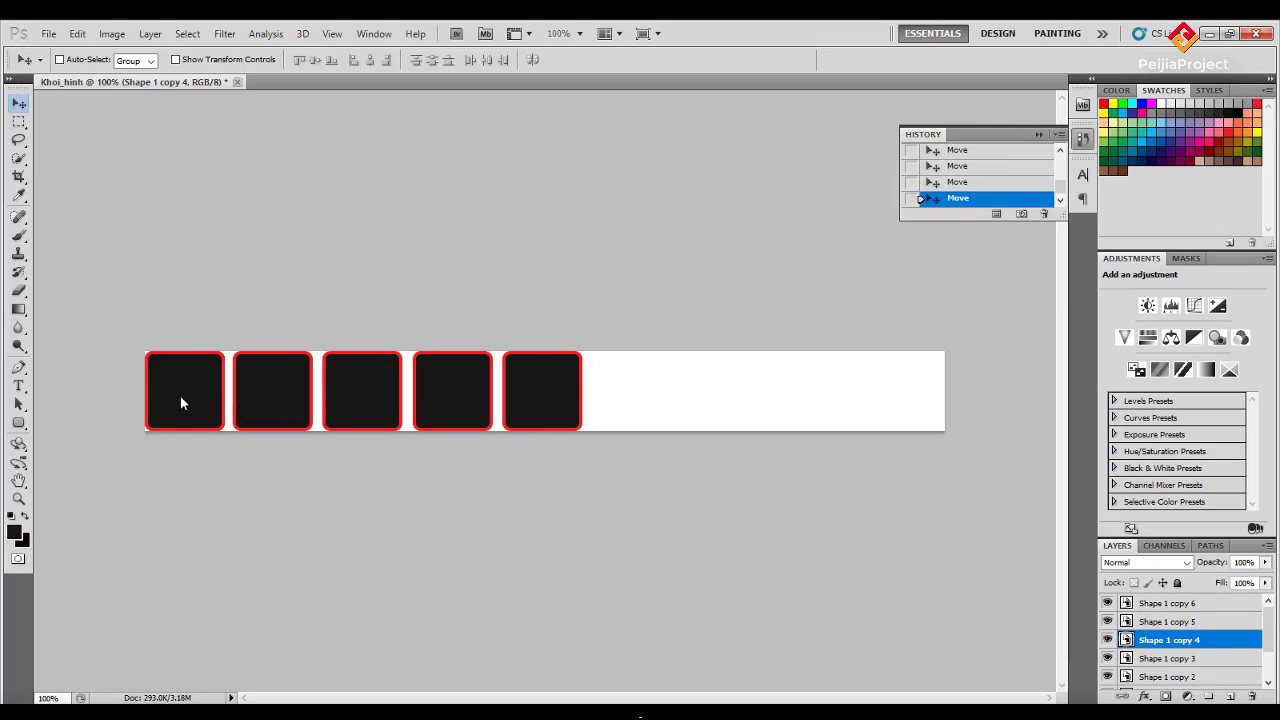
{"action": "left_click_drag", "start_coordinate": [167, 391], "coordinate": [169, 393]}
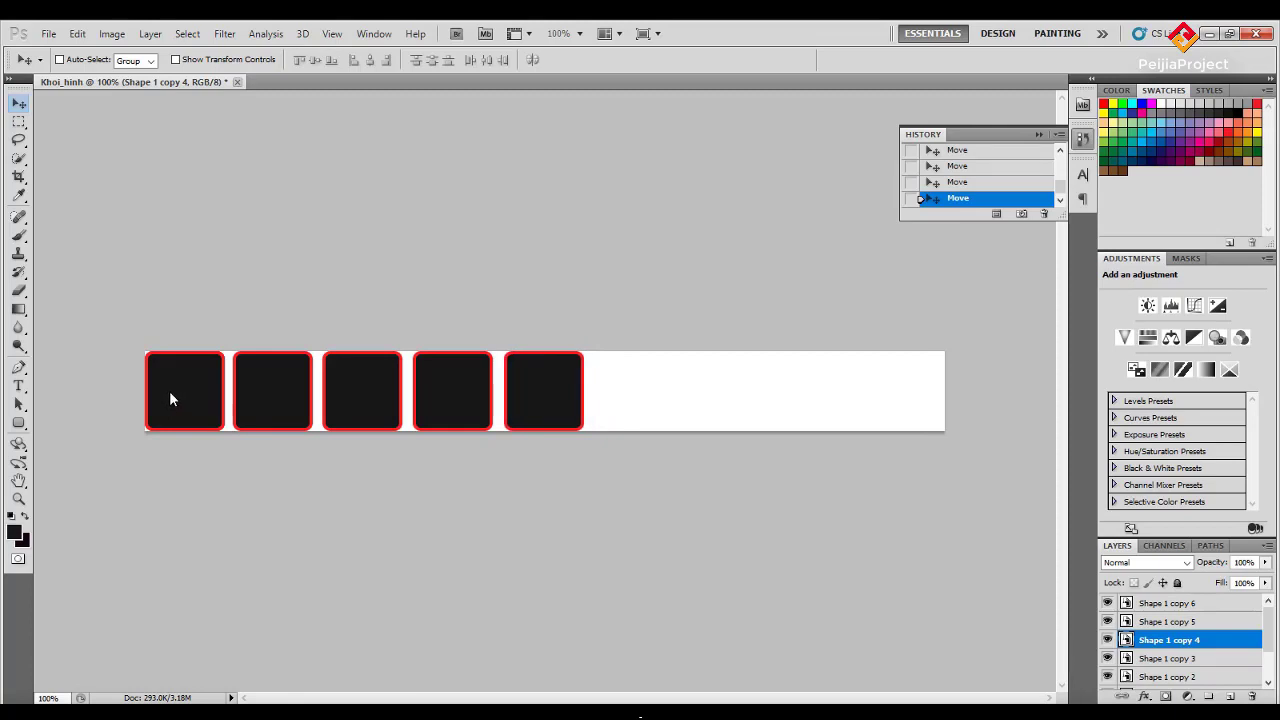
Move Shape 1 copy 3, copy 2 and copy into the sixth, seventh and final slots.
{"action": "left_click", "coordinate": [1166, 659]}
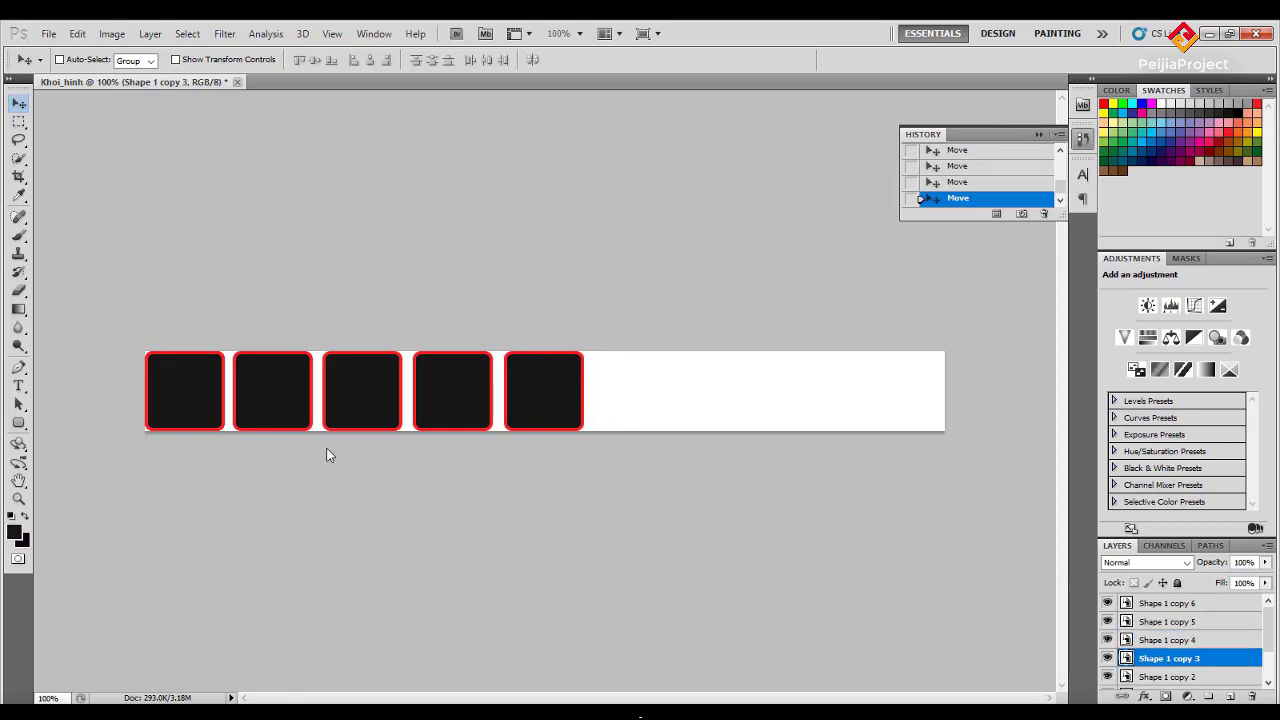
{"action": "left_click_drag", "start_coordinate": [197, 399], "coordinate": [647, 396]}
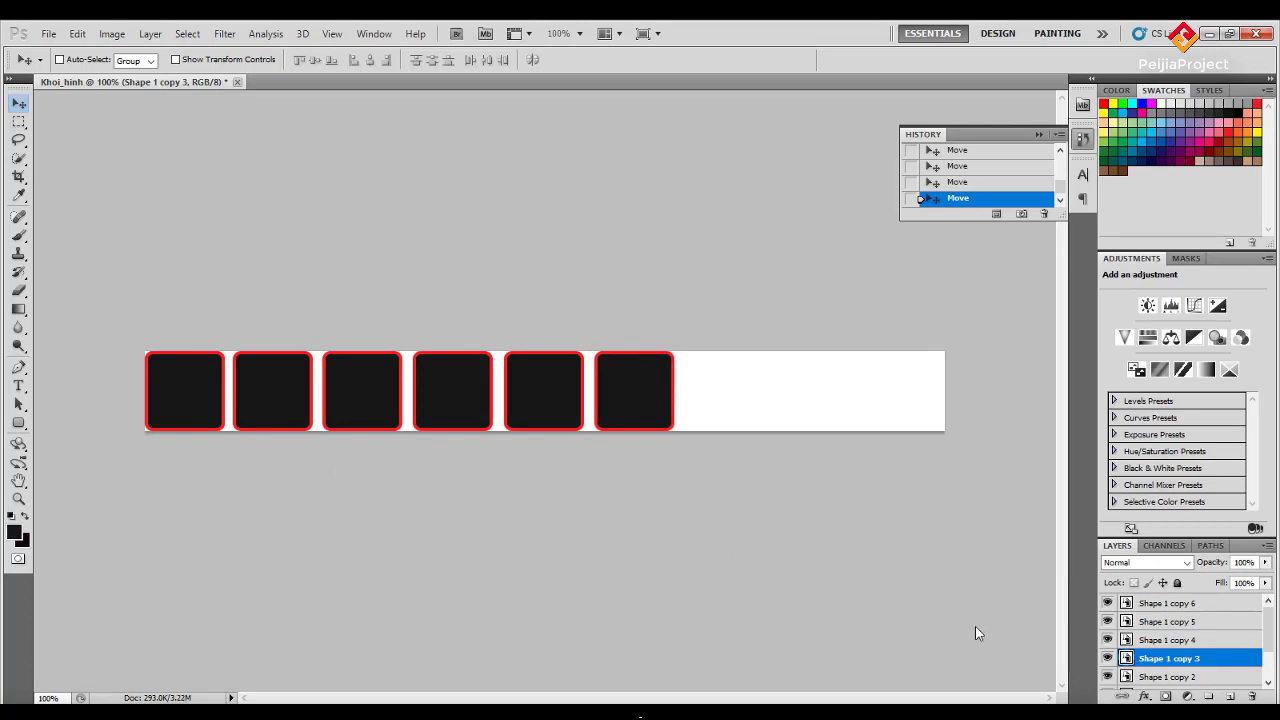
{"action": "left_click", "coordinate": [1177, 676]}
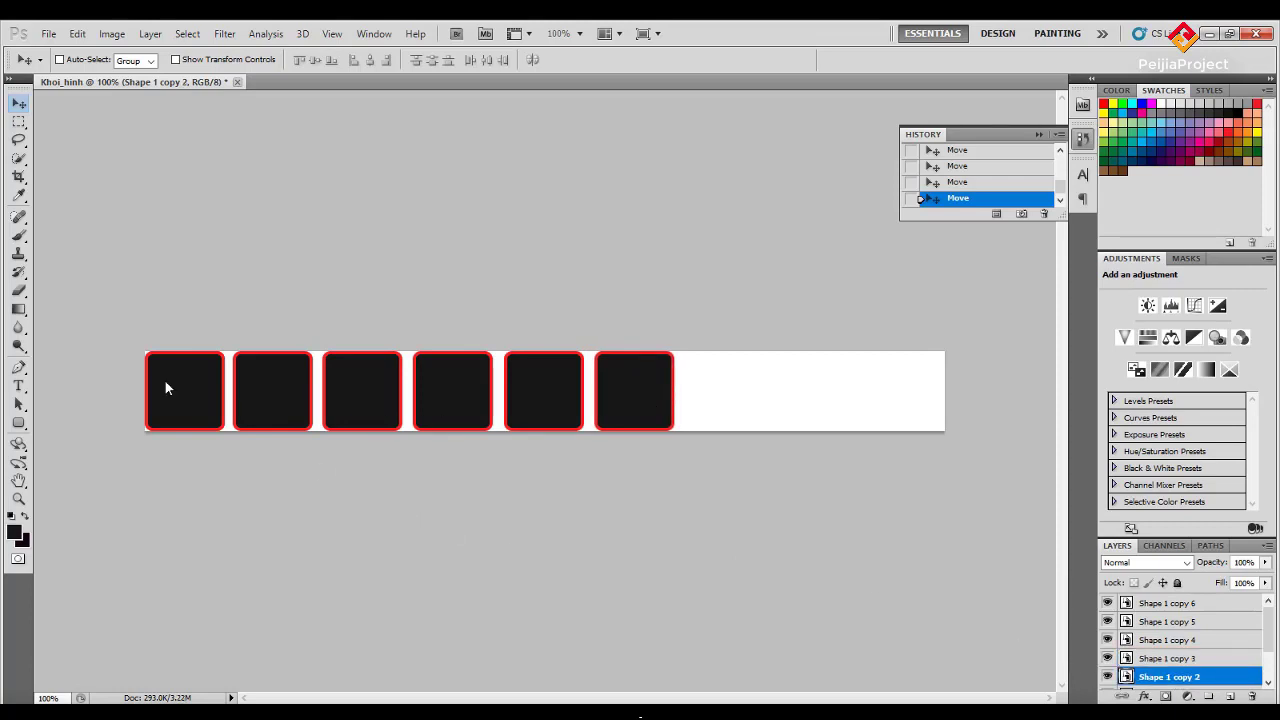
{"action": "left_click_drag", "start_coordinate": [604, 402], "coordinate": [705, 407]}
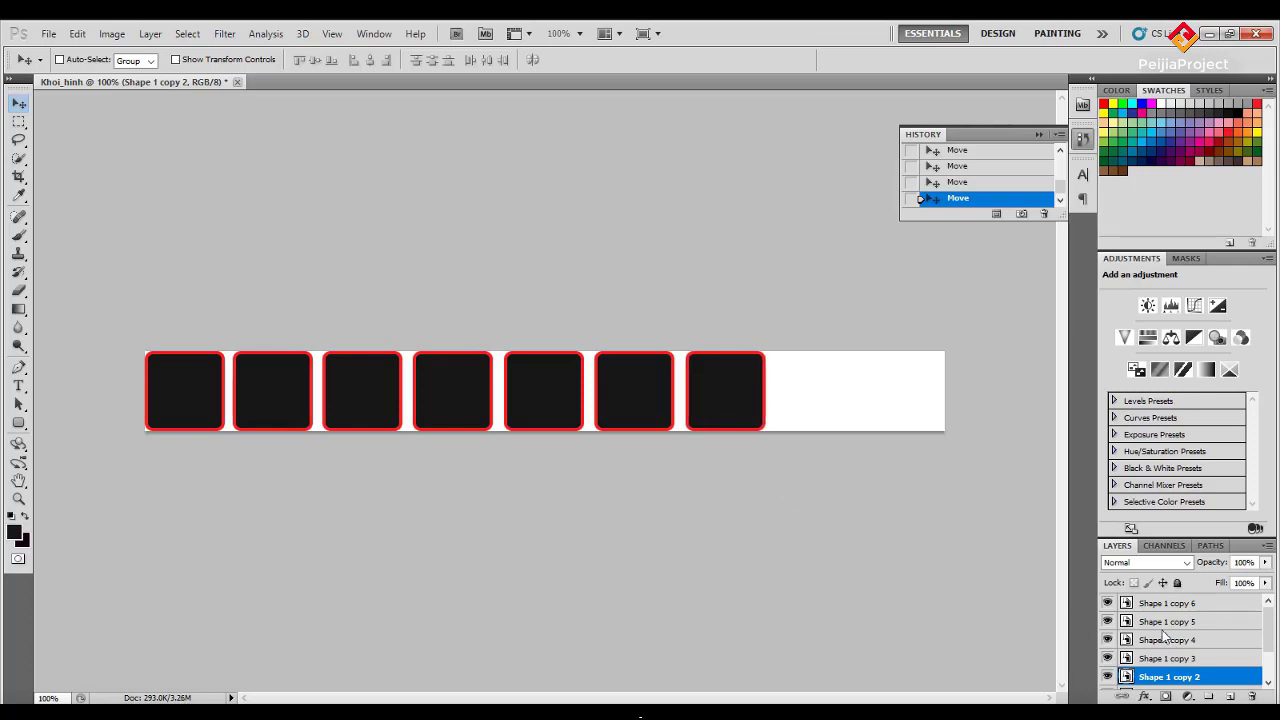
{"action": "scroll", "coordinate": [1163, 640], "scroll_direction": "down", "scroll_amount": 1}
{"action": "left_click", "coordinate": [1170, 660]}
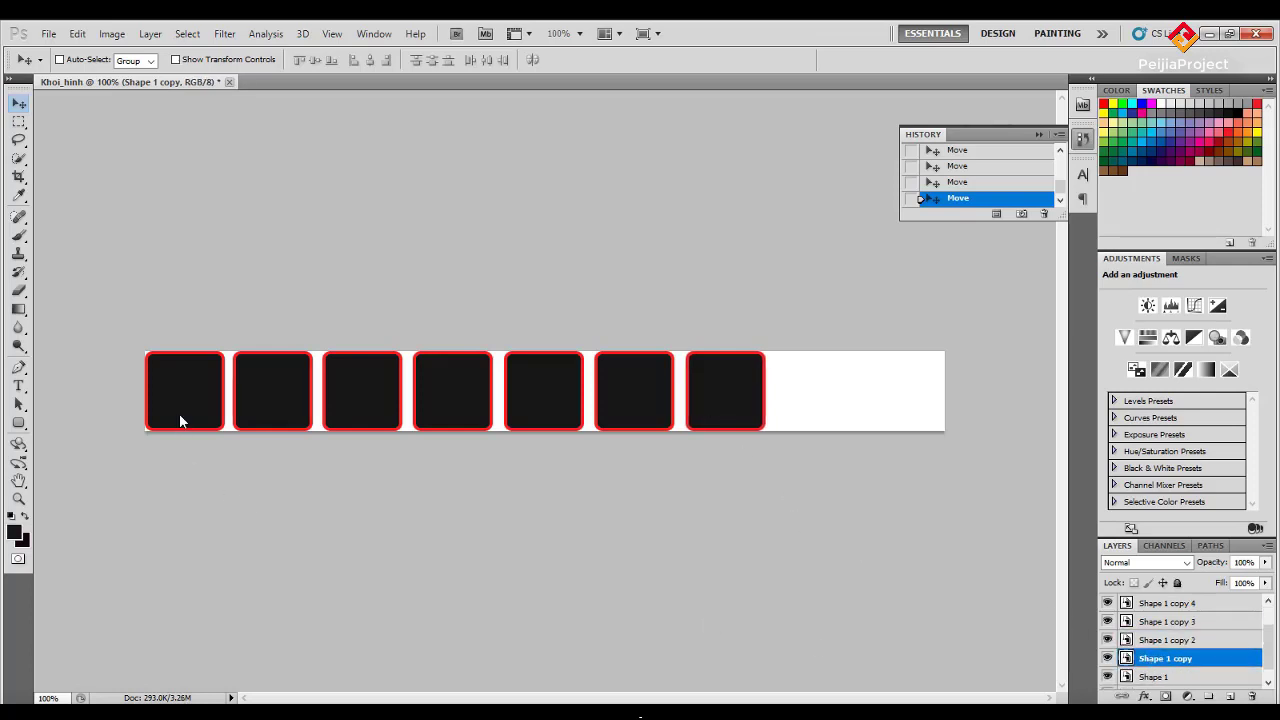
{"action": "left_click_drag", "start_coordinate": [180, 418], "coordinate": [723, 410]}
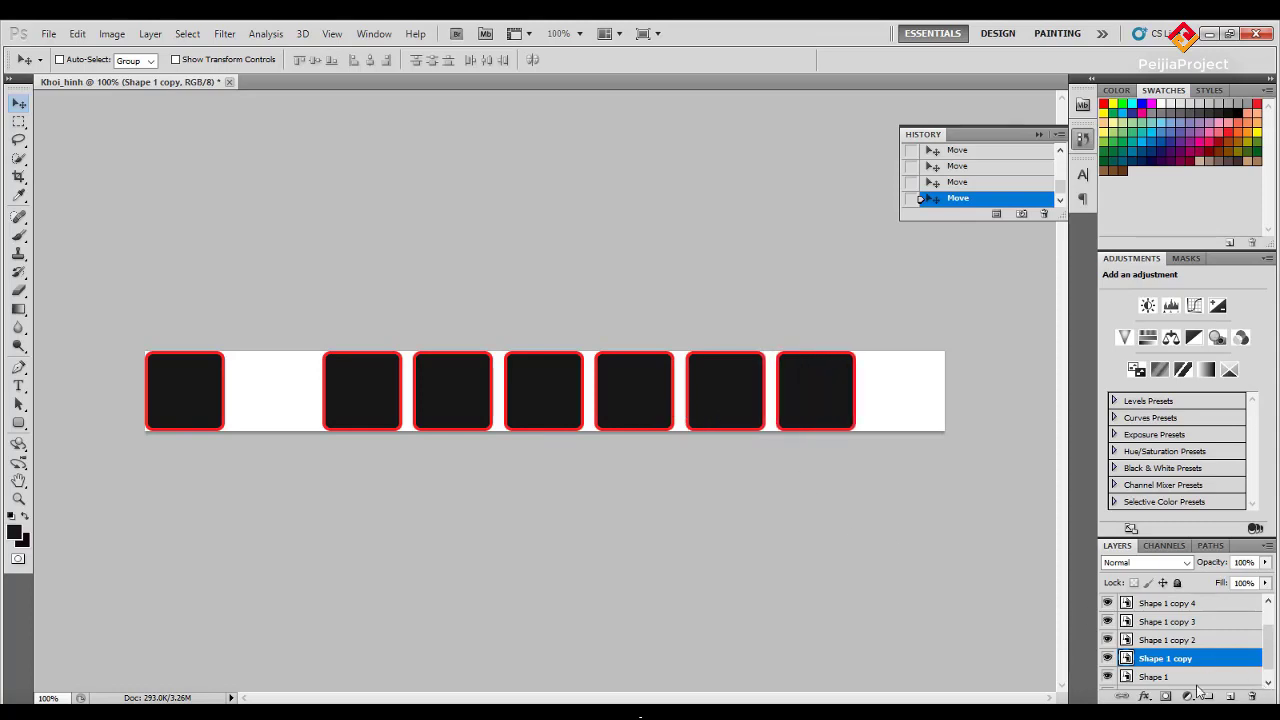
{"action": "scroll", "coordinate": [1224, 686], "scroll_direction": "up", "scroll_amount": 1}
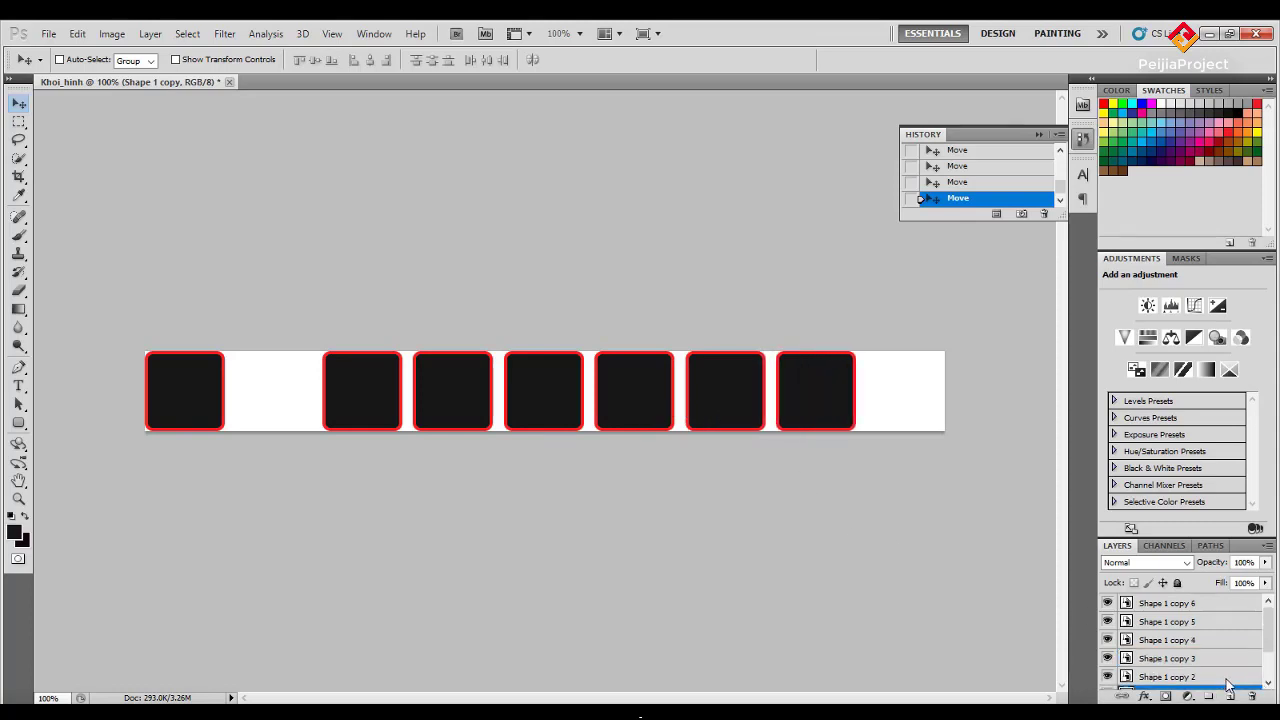
Fine-tune the Shape 1 copy 6 block's position with one-pixel arrow-key nudges.
{"action": "left_click", "coordinate": [1183, 606]}
{"action": "mouse_move", "coordinate": [206, 389]}
{"action": "left_mouse_down"}
{"action": "mouse_move", "coordinate": [246, 397]}
{"action": "mouse_move", "coordinate": [176, 386]}
{"action": "mouse_move", "coordinate": [188, 385]}
{"action": "left_mouse_up"}
{"action": "key", "text": "Right"}
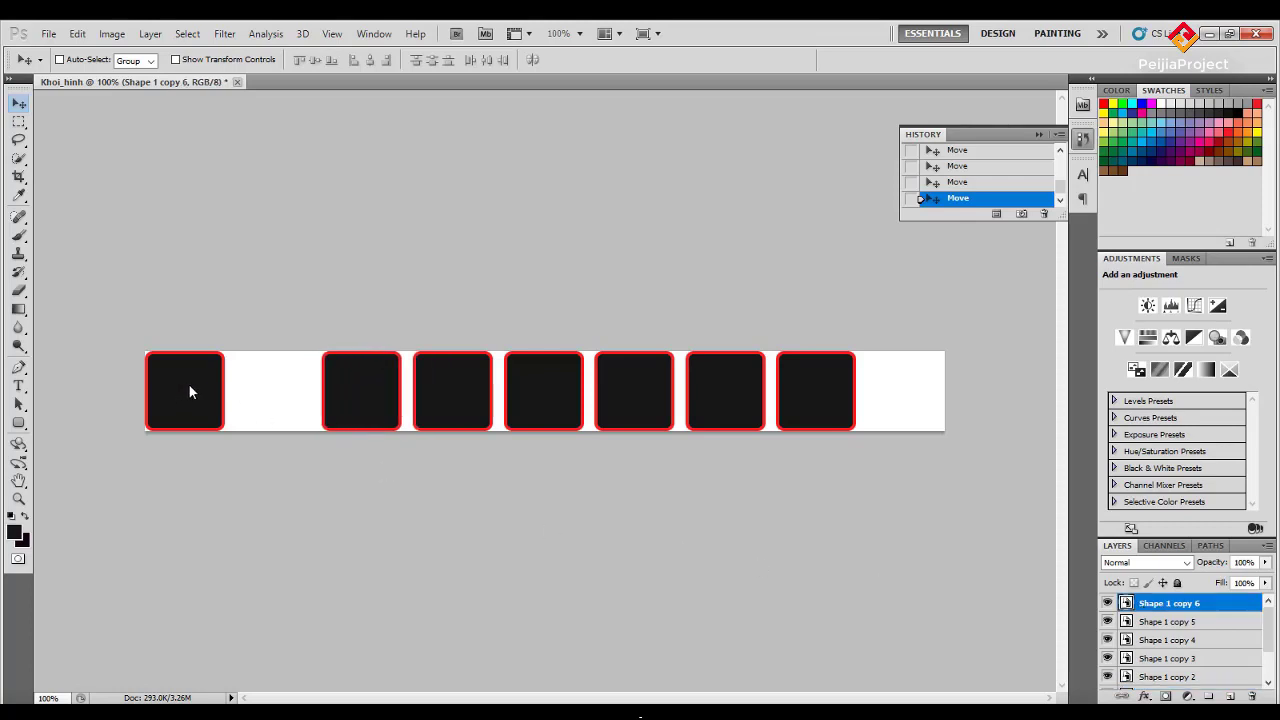
{"action": "key", "text": "Right"}
{"action": "key", "text": "Left"}
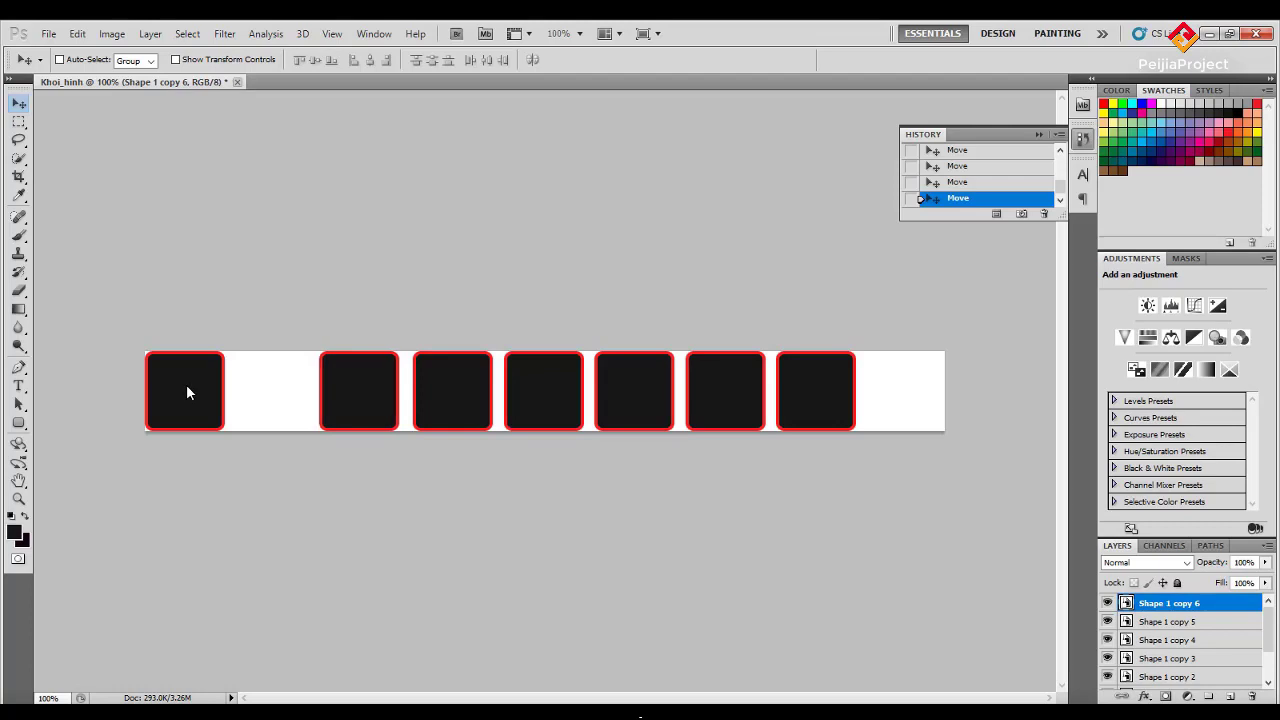
{"action": "key", "text": "Left"}
{"action": "key", "text": "Right"}
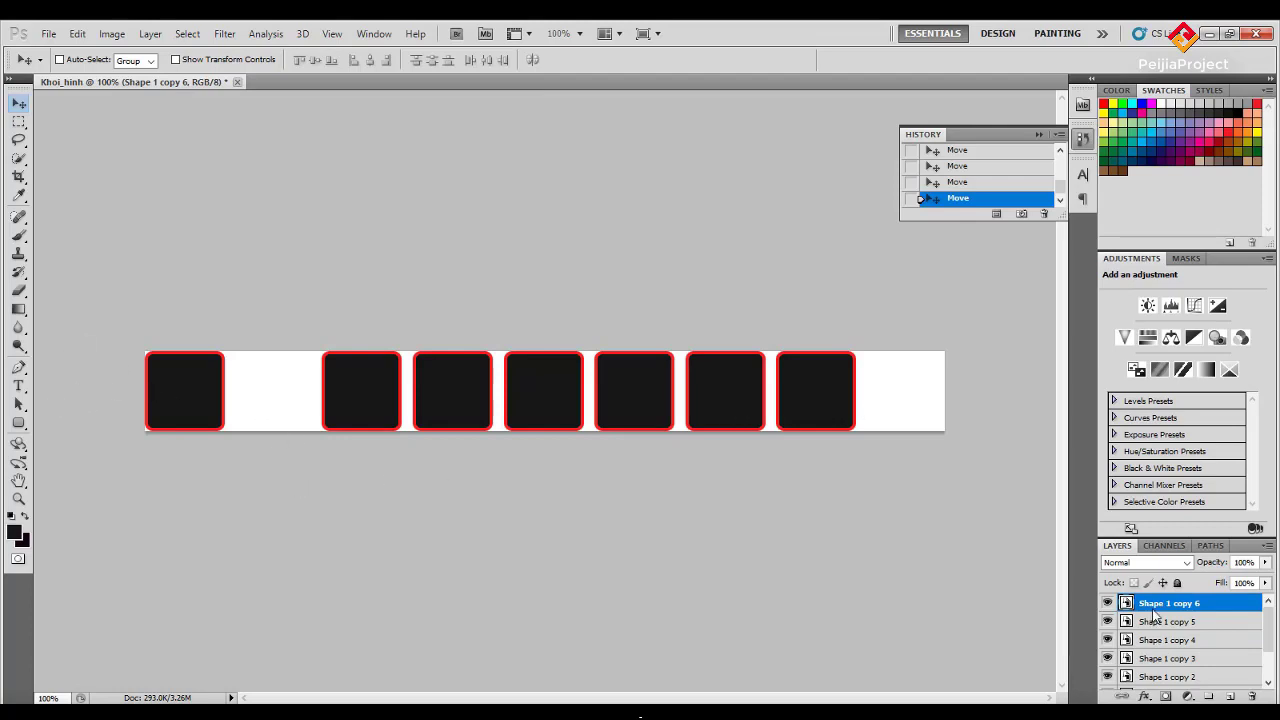
Duplicate Shape 1 copy 6 into the empty second slot, then mark a crop around all eight blocks.
{"action": "left_click_drag", "start_coordinate": [1185, 603], "coordinate": [1231, 696]}
{"action": "left_click_drag", "start_coordinate": [369, 381], "coordinate": [282, 381]}
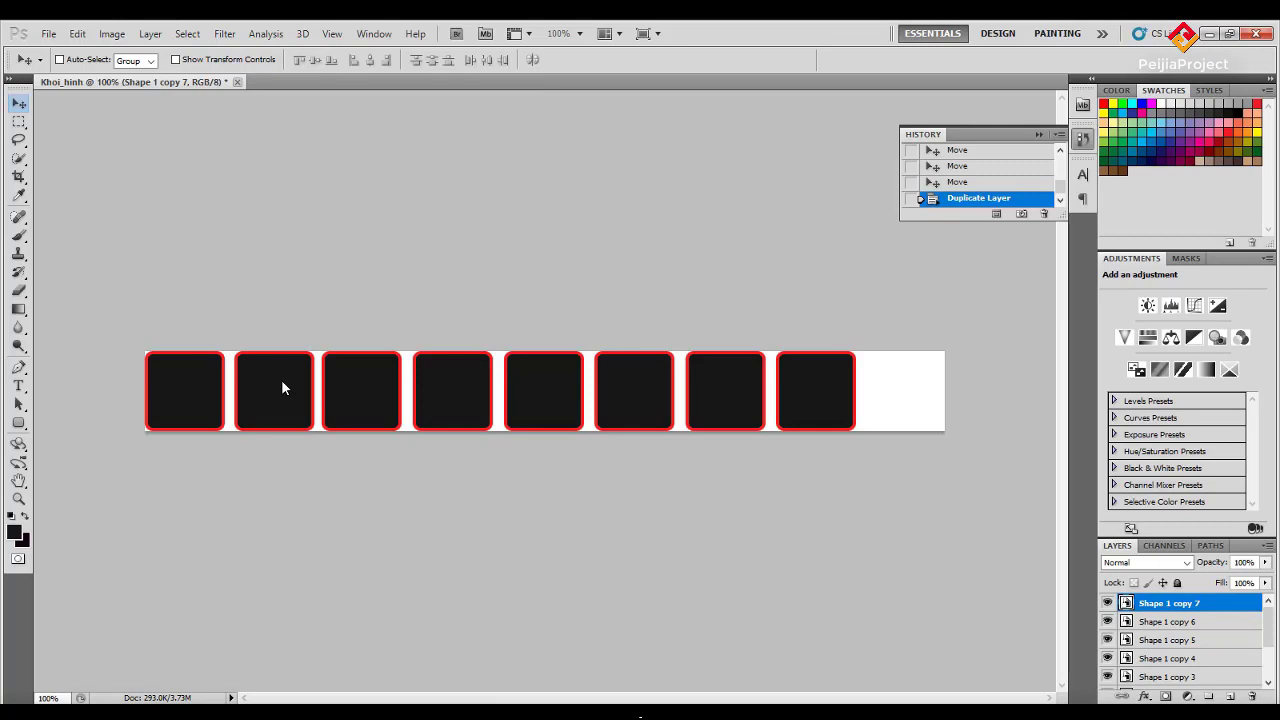
{"action": "left_click_drag", "start_coordinate": [281, 379], "coordinate": [279, 380]}
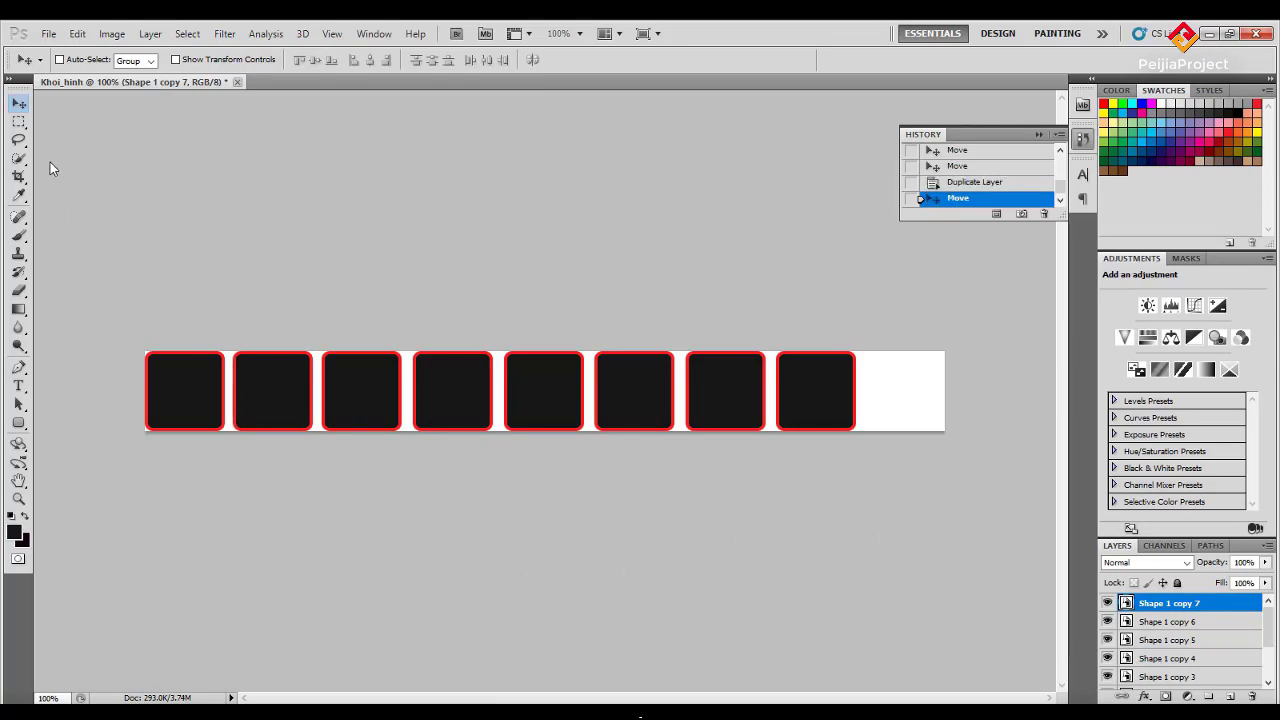
{"action": "left_click", "coordinate": [19, 177]}
{"action": "left_click_drag", "start_coordinate": [146, 352], "coordinate": [865, 644]}
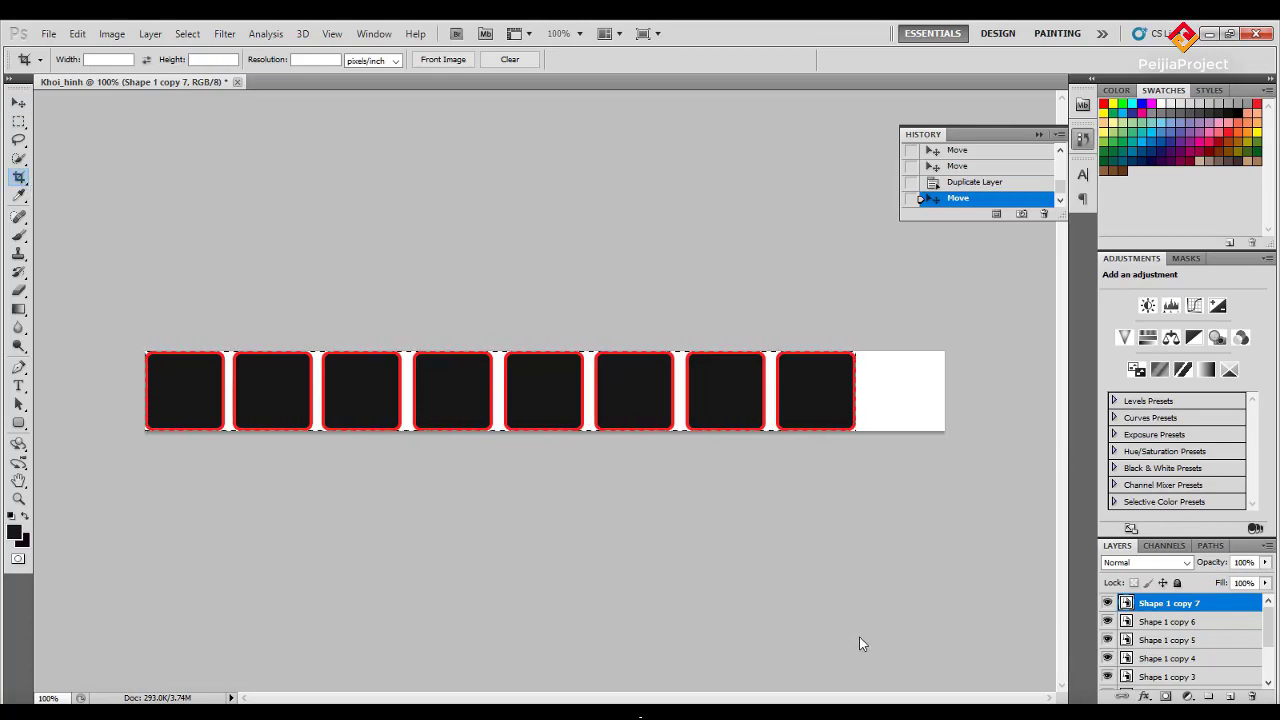
Adjust the crop edge to the last block and commit the crop, removing the empty white strip.
{"action": "left_click_drag", "start_coordinate": [865, 644], "coordinate": [859, 644]}
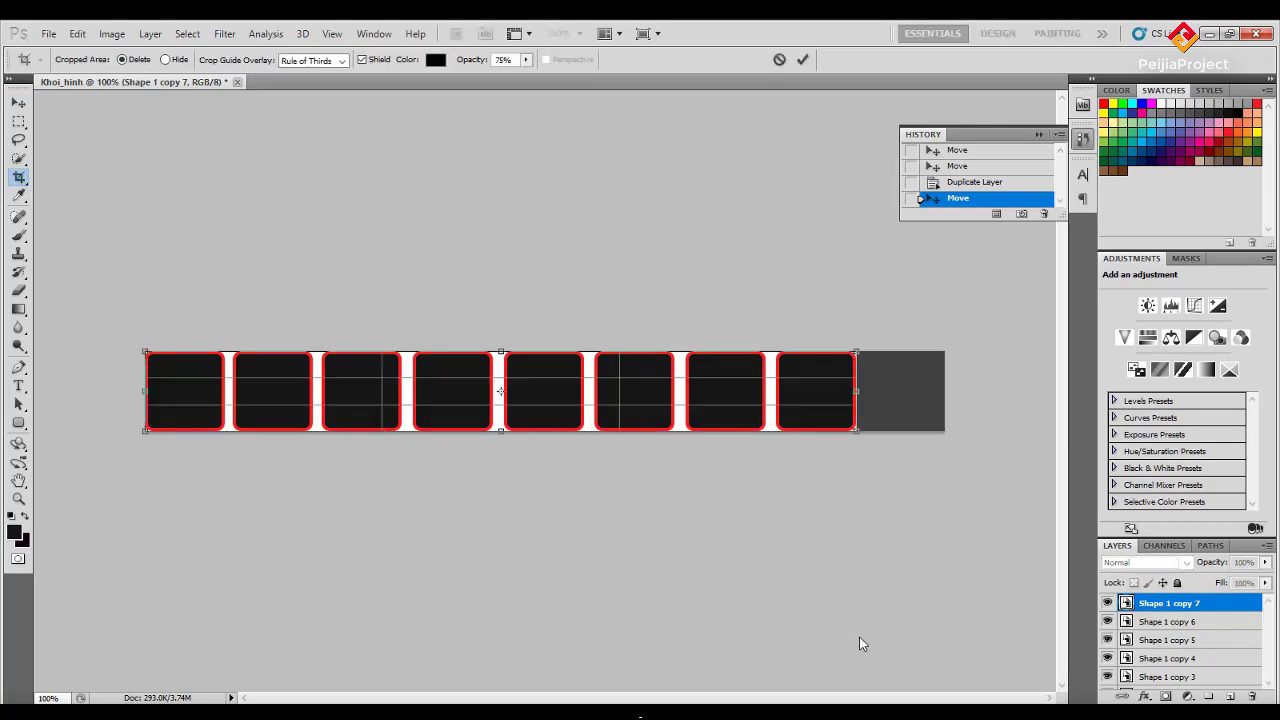
{"action": "key", "text": "Return"}
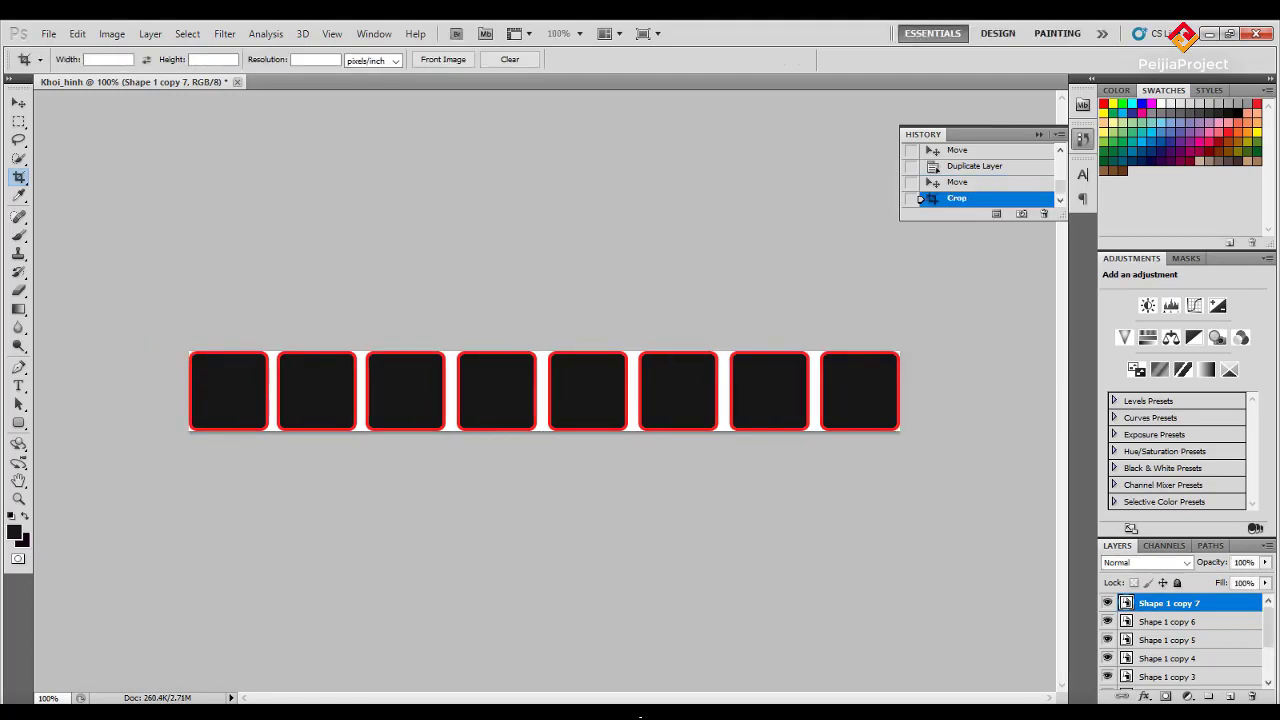
{"action": "left_click_drag", "start_coordinate": [1274, 638], "coordinate": [1270, 675]}
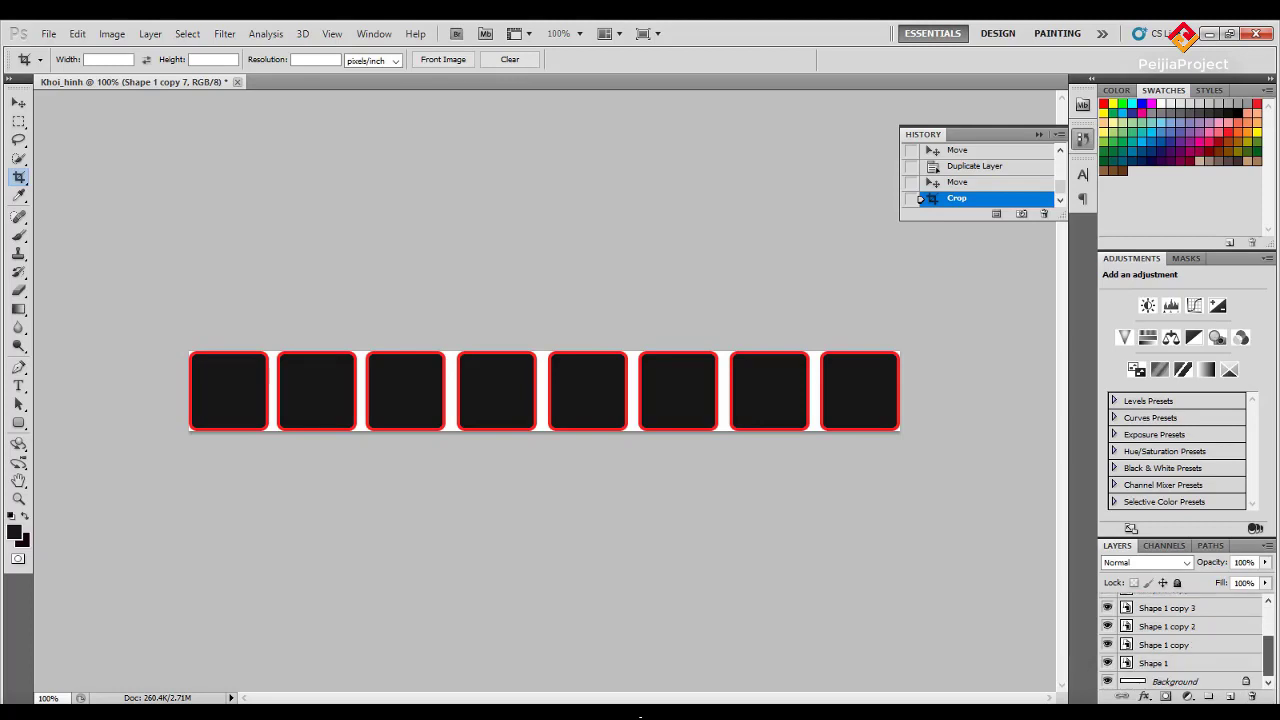
Convert the white Background to Layer 0 and delete it, leaving the blocks on transparency.
{"action": "left_click", "coordinate": [1205, 683]}
{"action": "double_click", "coordinate": [1246, 683]}
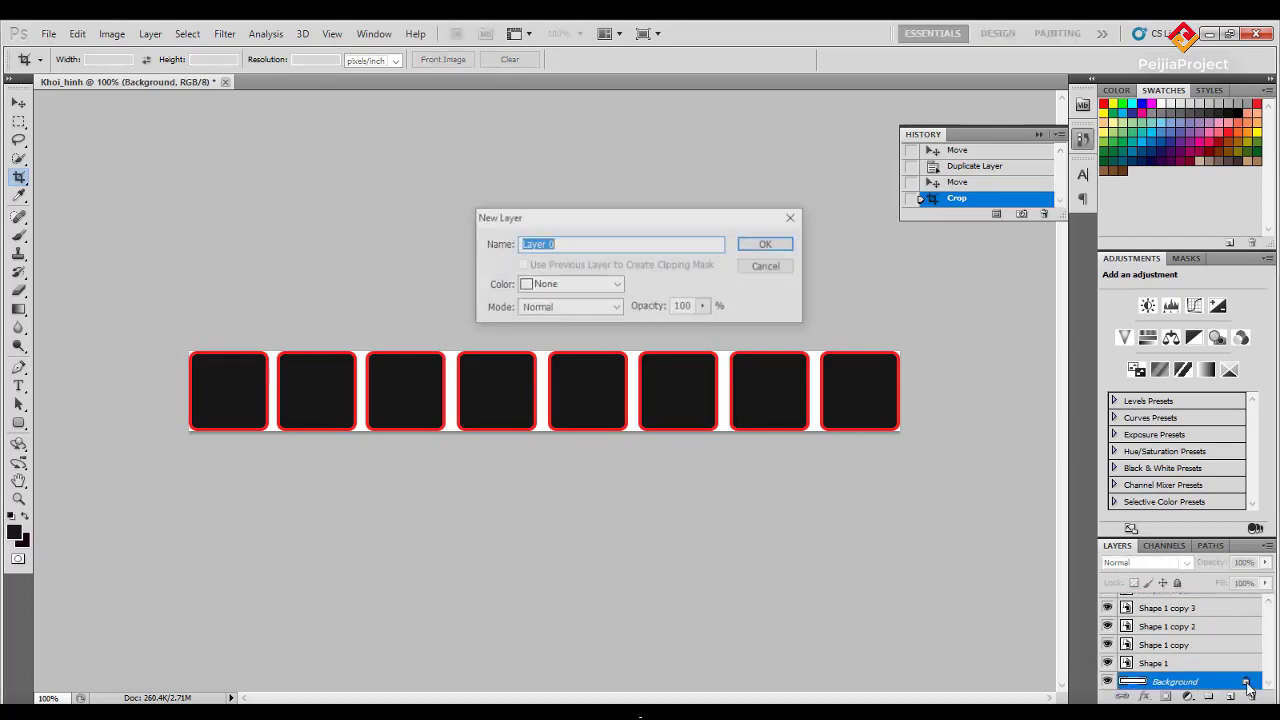
{"action": "left_click", "coordinate": [794, 244]}
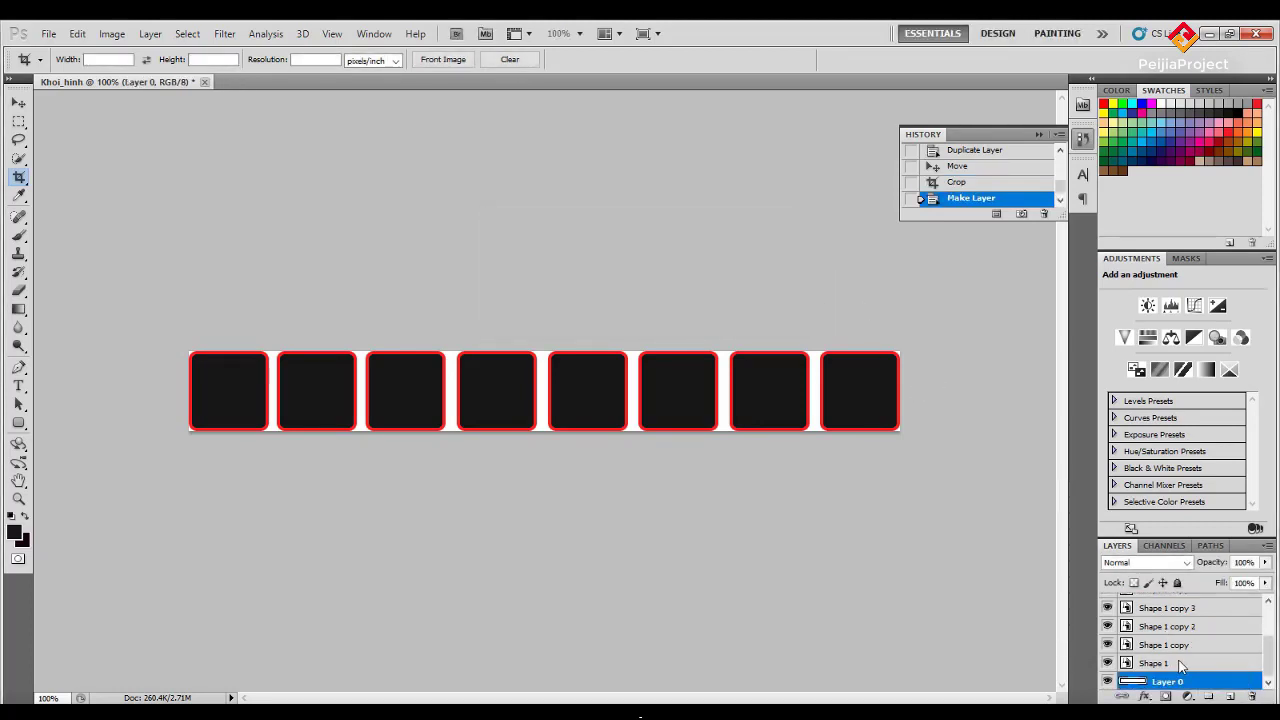
{"action": "left_click", "coordinate": [1252, 696]}
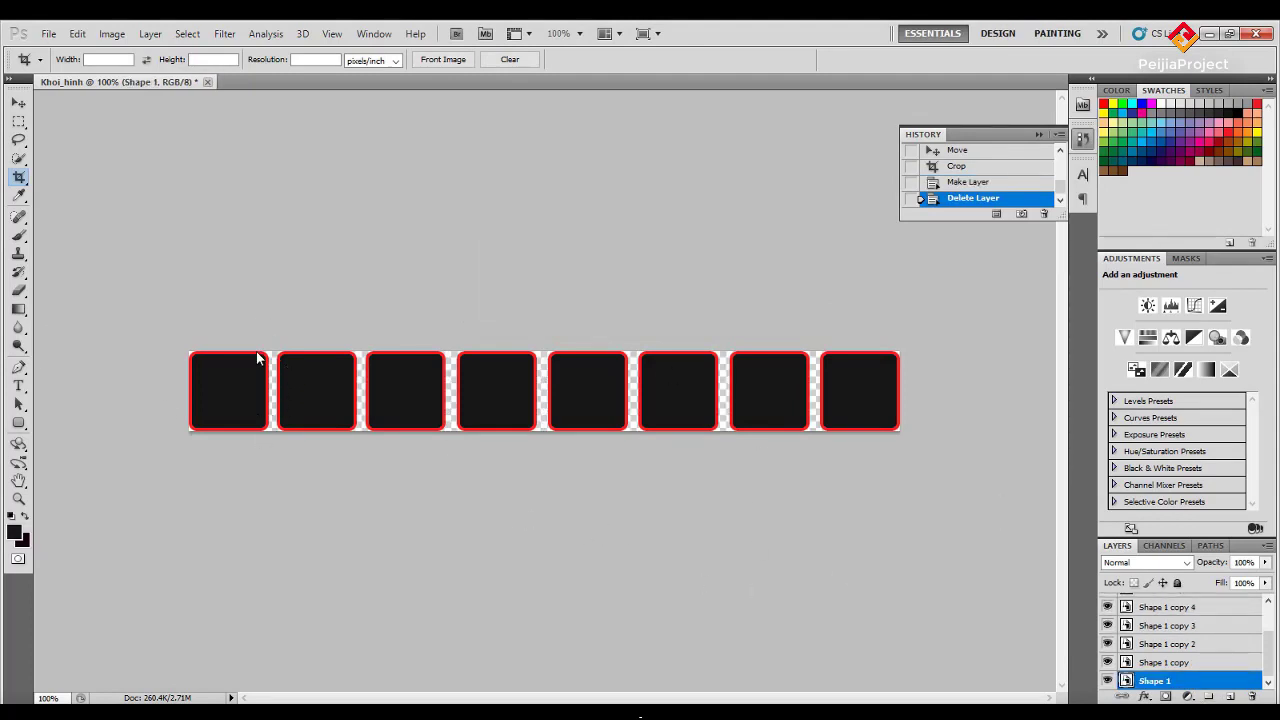
{"action": "left_click", "coordinate": [19, 103]}
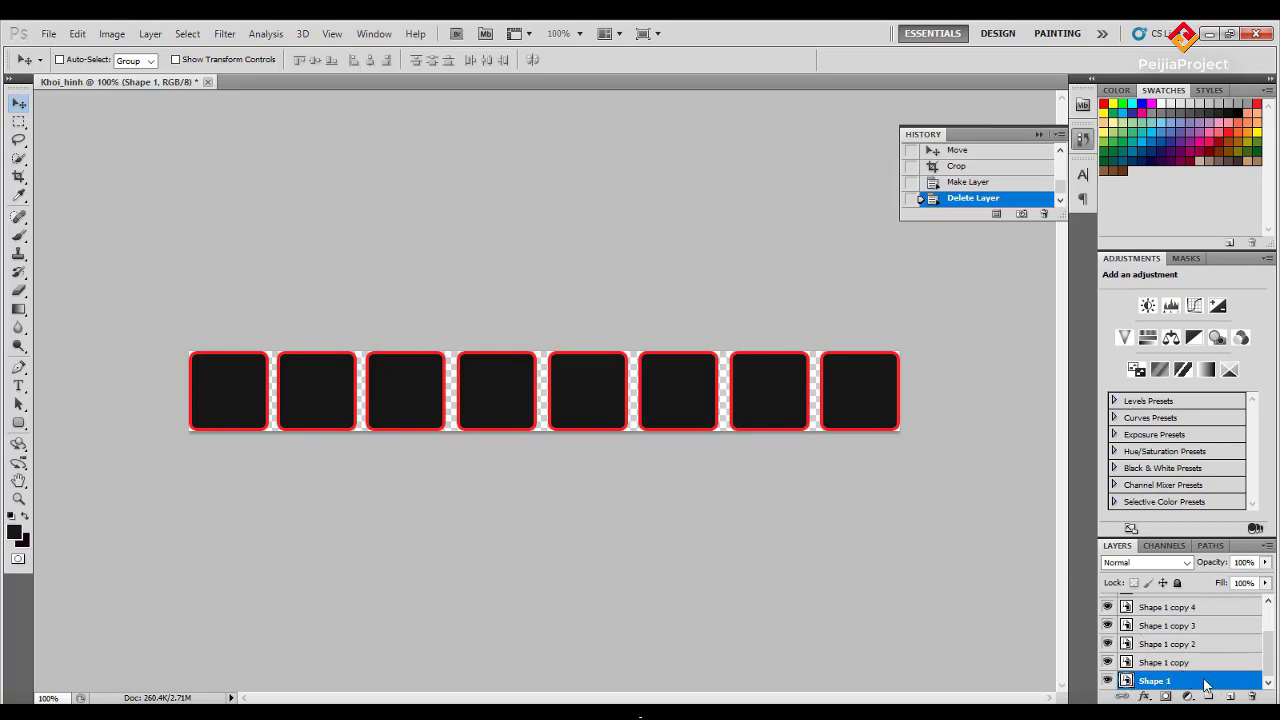
Open the Shape 1 copy smart object contents, then close them and return to Khoi_hinh.
{"action": "left_click", "coordinate": [1166, 664]}
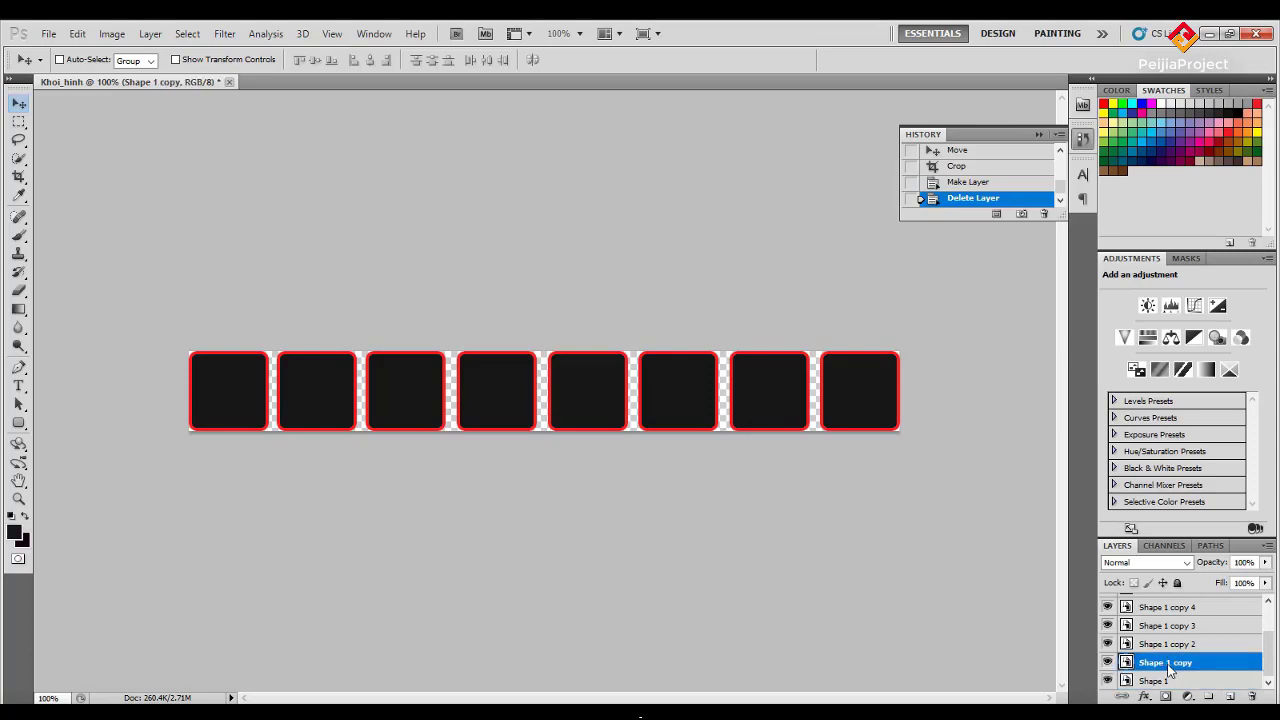
{"action": "right_click", "coordinate": [1166, 664]}
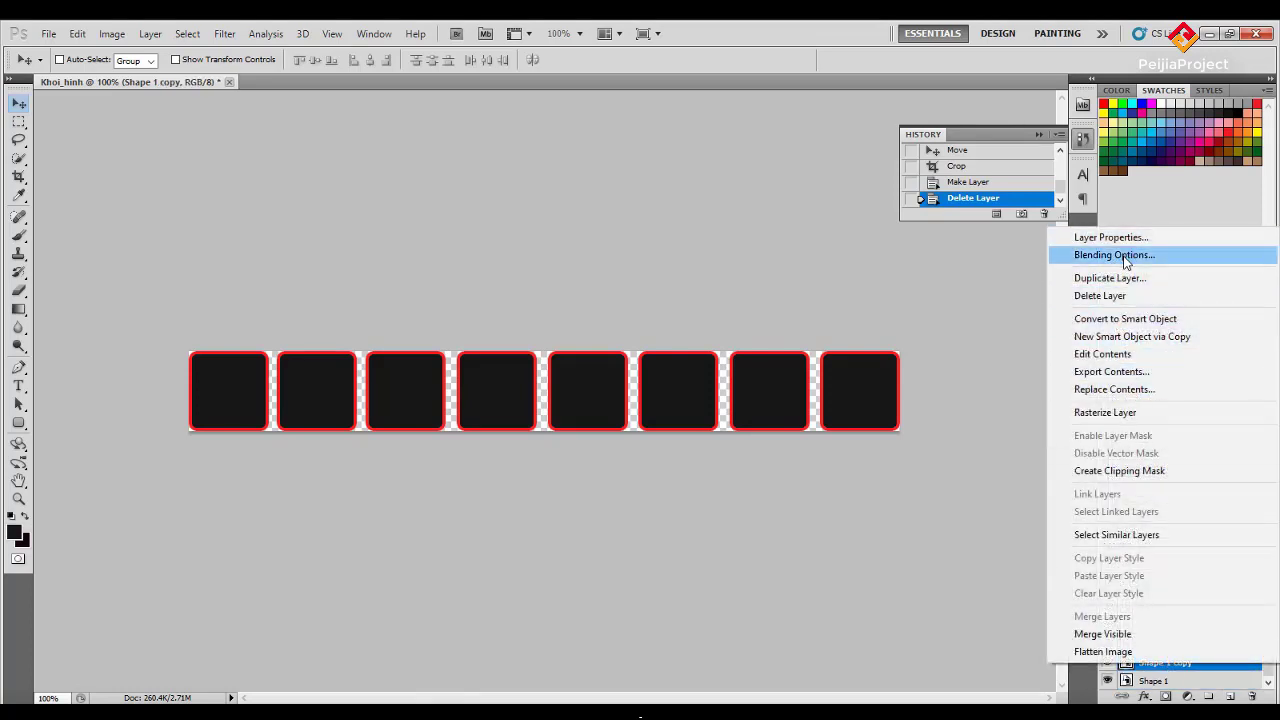
{"action": "left_click", "coordinate": [1166, 676]}
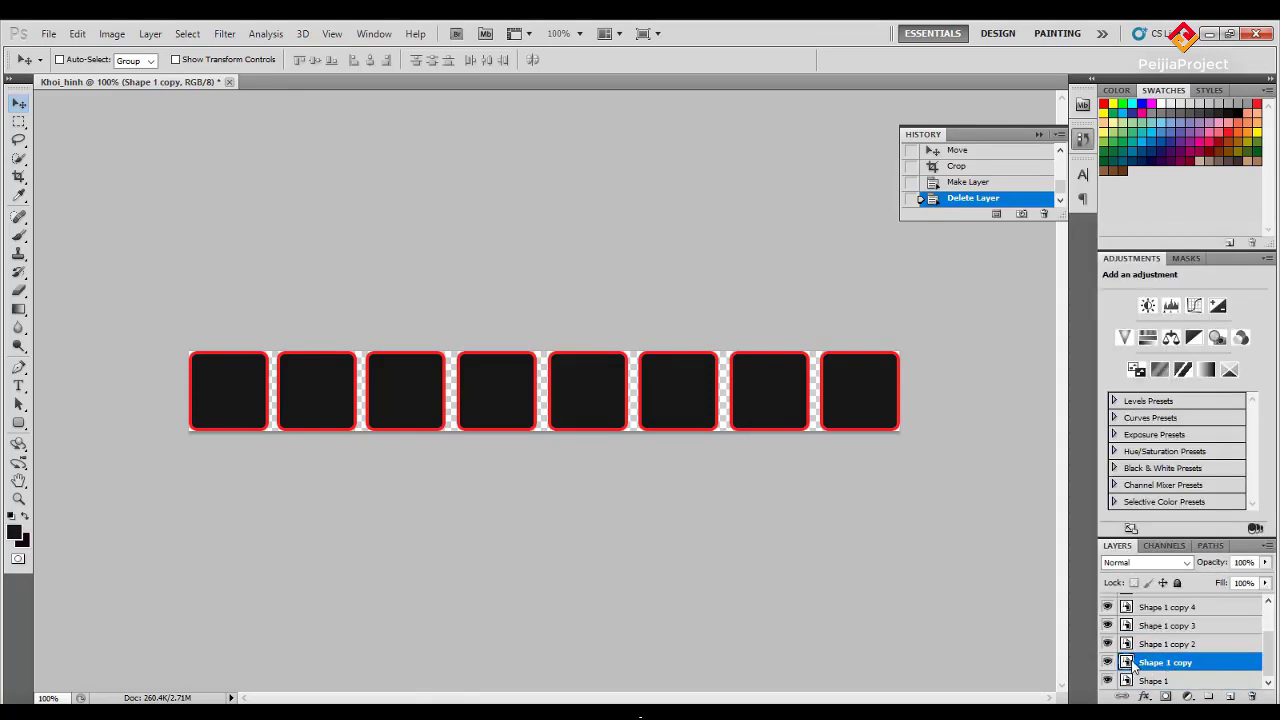
{"action": "double_click", "coordinate": [1127, 662]}
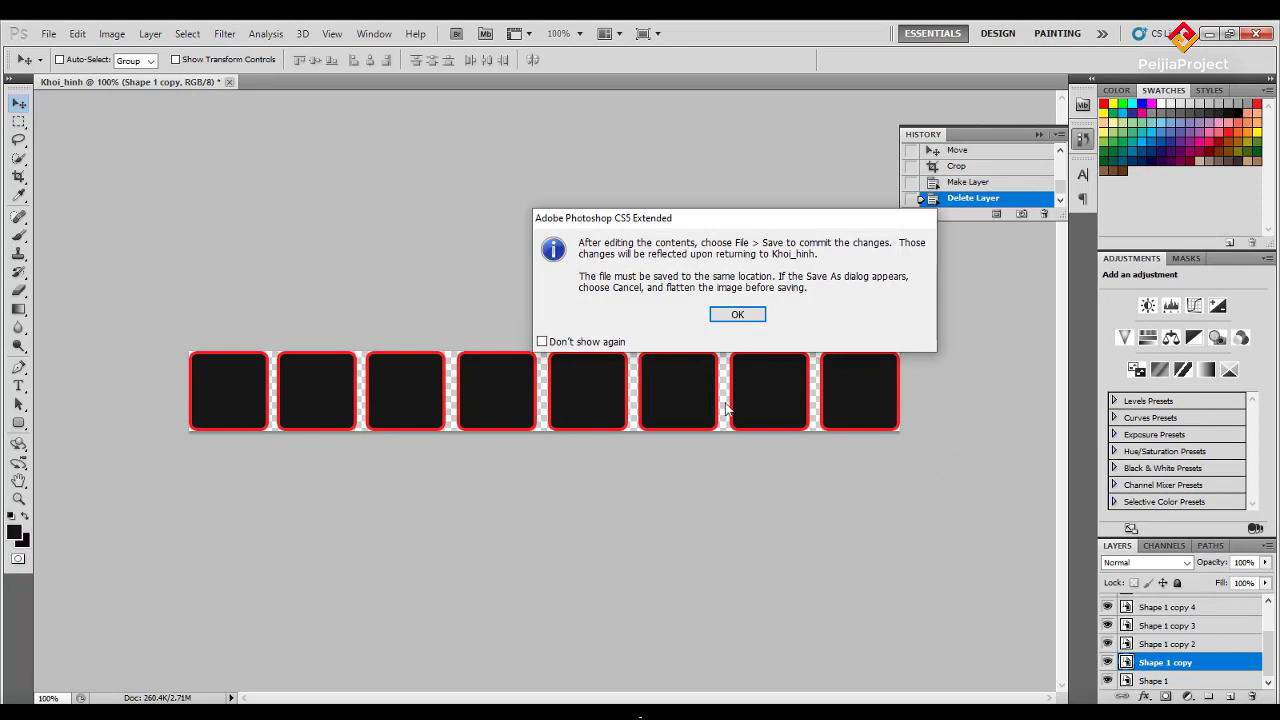
{"action": "left_click", "coordinate": [728, 318]}
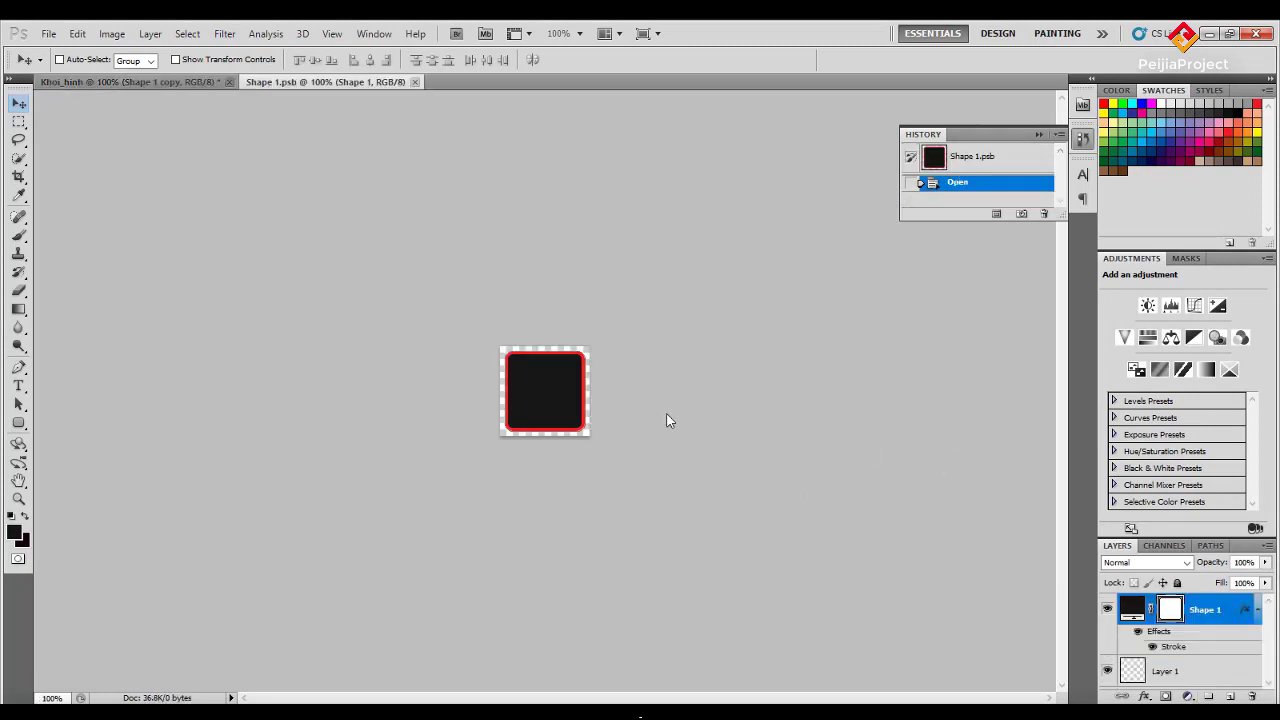
{"action": "left_click", "coordinate": [416, 83]}
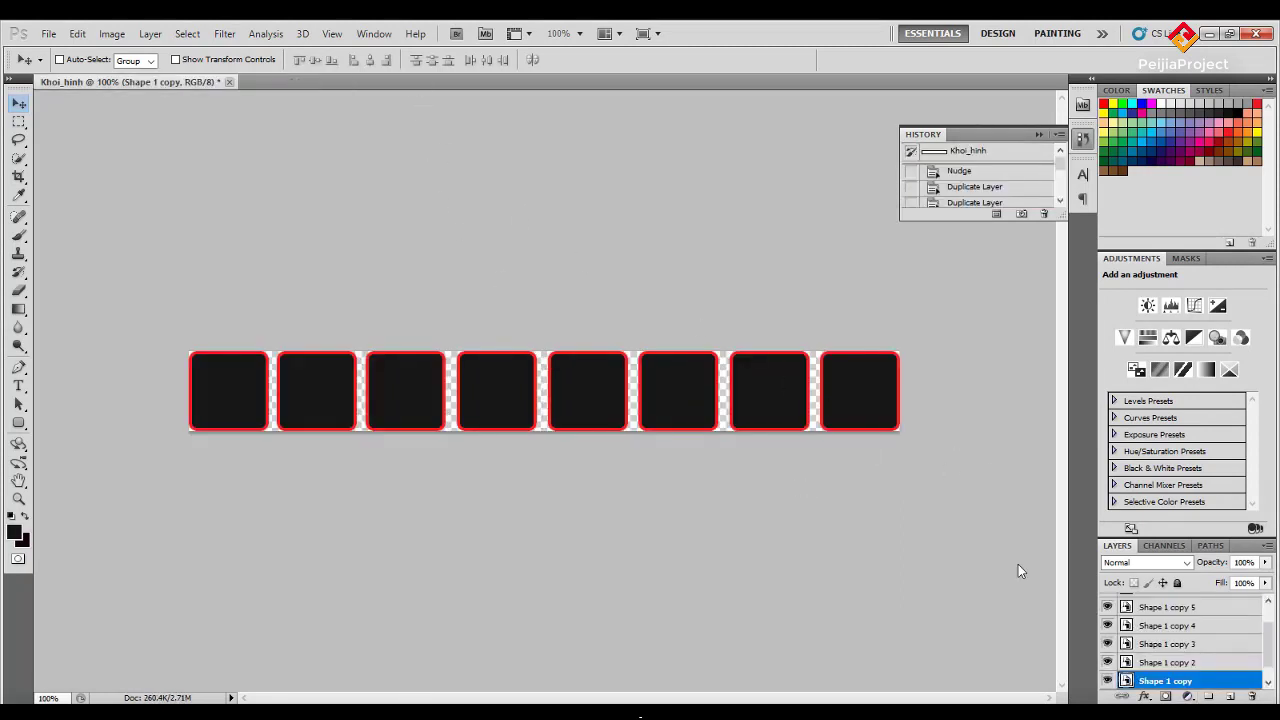
Add a trial orange stroke to the layer and check its applied effects.
{"action": "right_click", "coordinate": [1193, 688]}
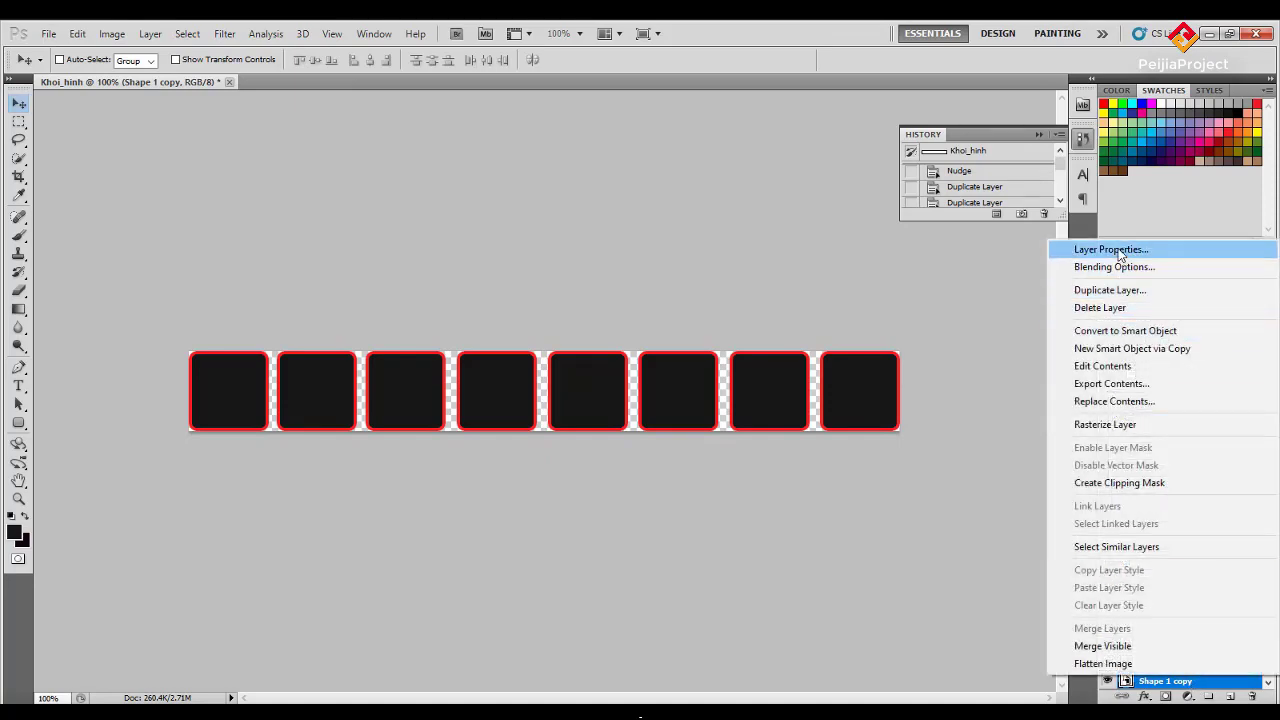
{"action": "left_click", "coordinate": [1116, 267]}
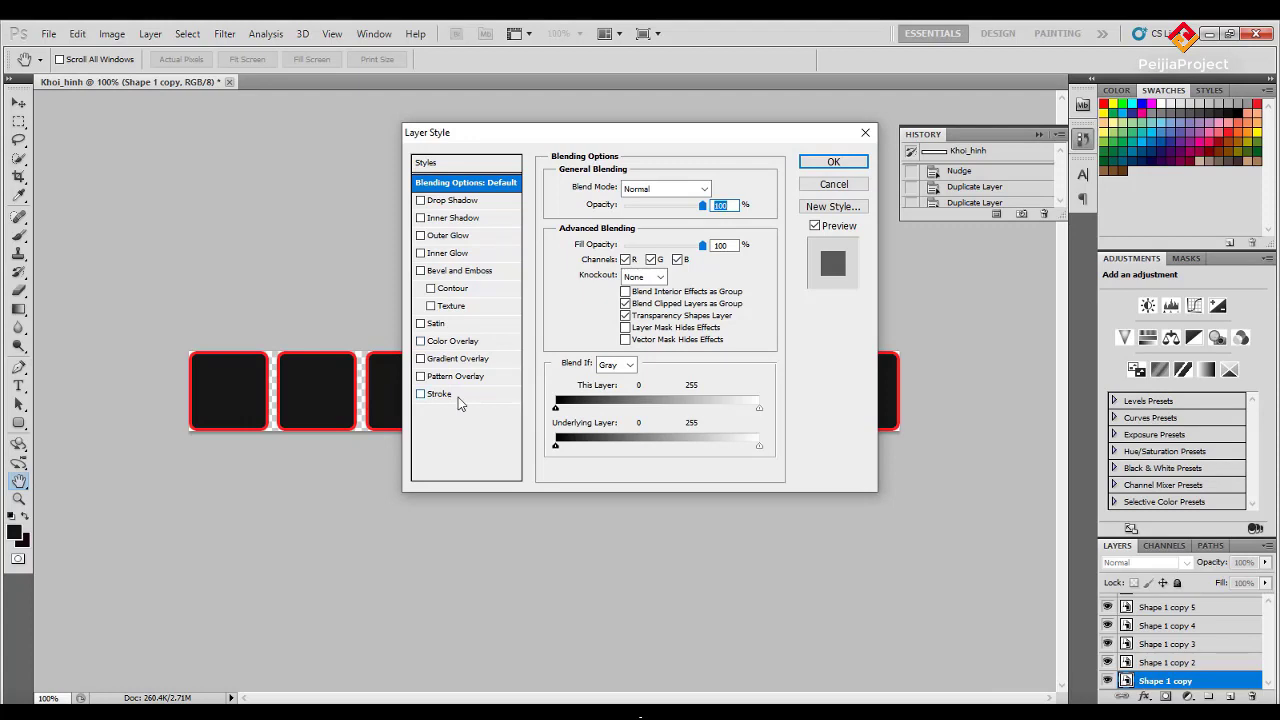
{"action": "left_click", "coordinate": [465, 394]}
{"action": "left_click", "coordinate": [590, 288]}
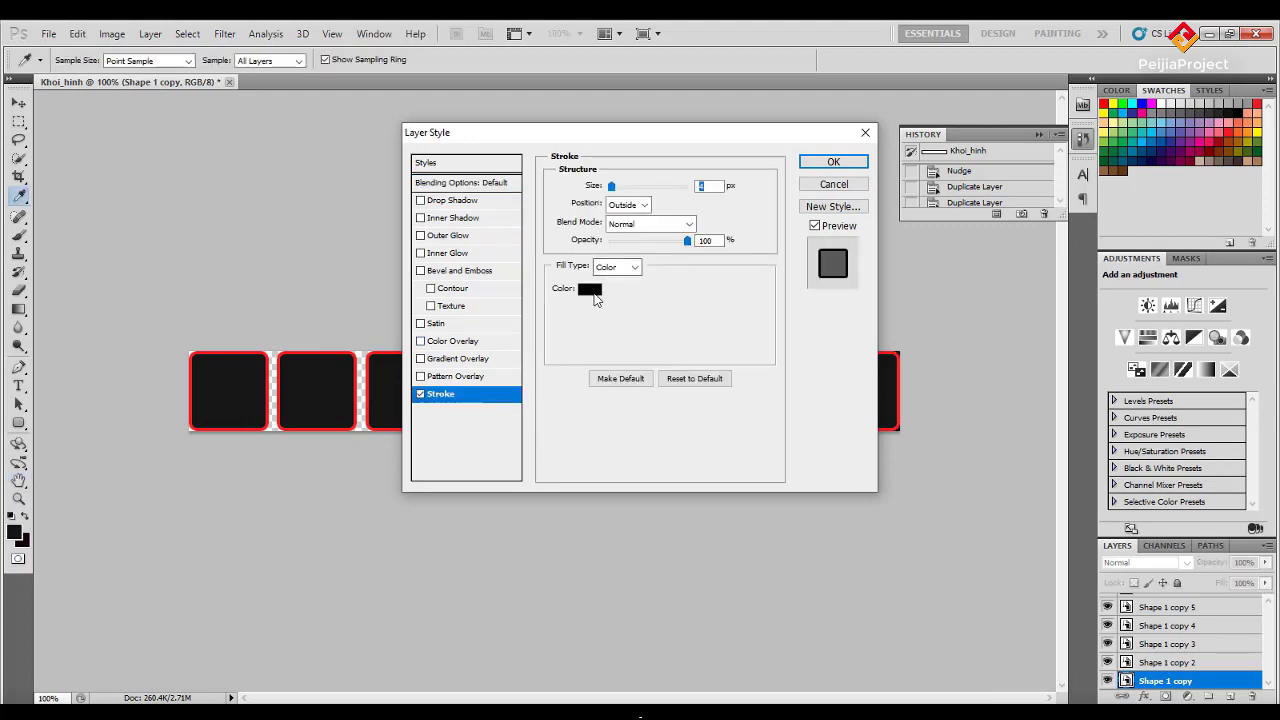
{"action": "left_click_drag", "start_coordinate": [903, 467], "coordinate": [903, 448]}
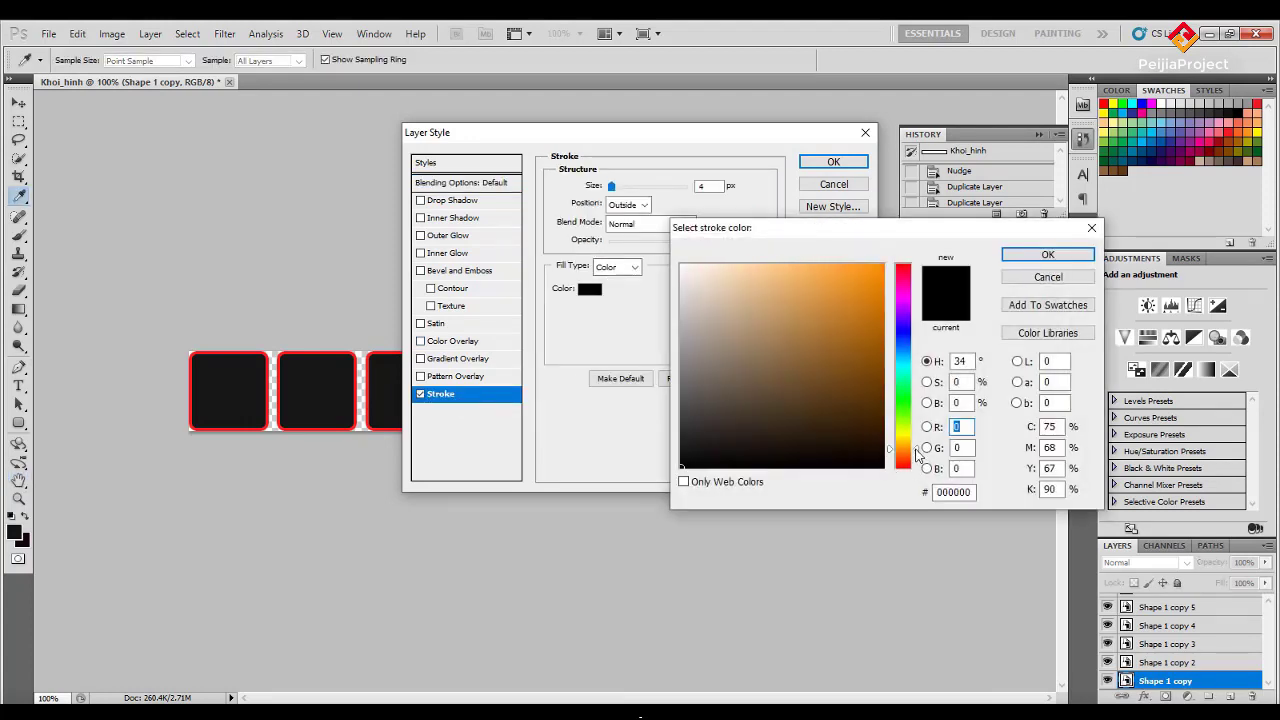
{"action": "left_click", "coordinate": [865, 281]}
{"action": "left_click_drag", "start_coordinate": [865, 281], "coordinate": [841, 265]}
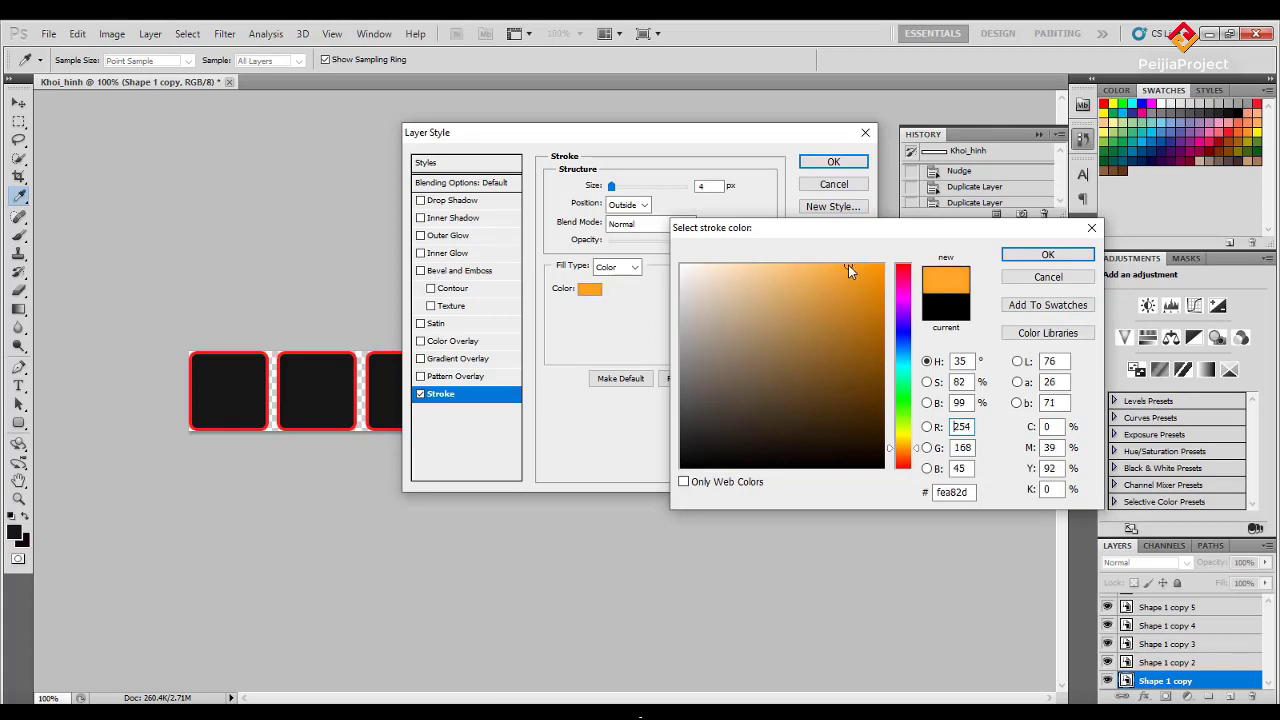
{"action": "left_click", "coordinate": [1047, 256]}
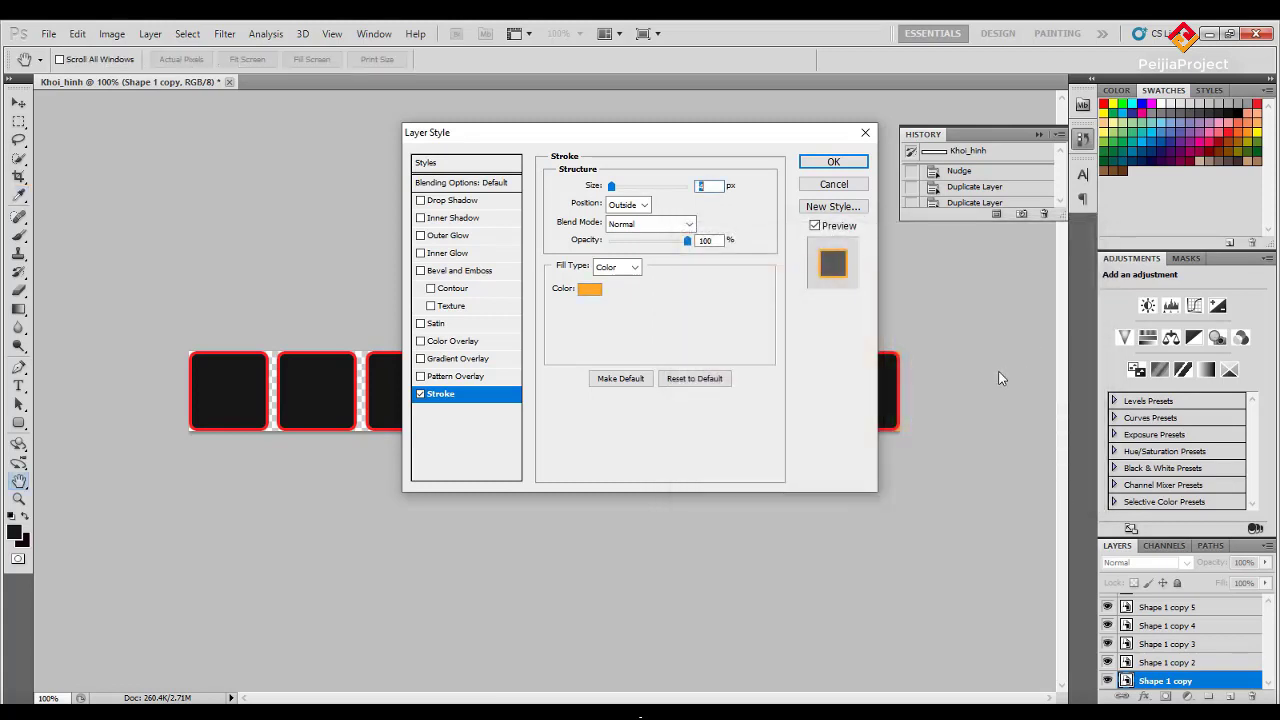
{"action": "left_click", "coordinate": [834, 162]}
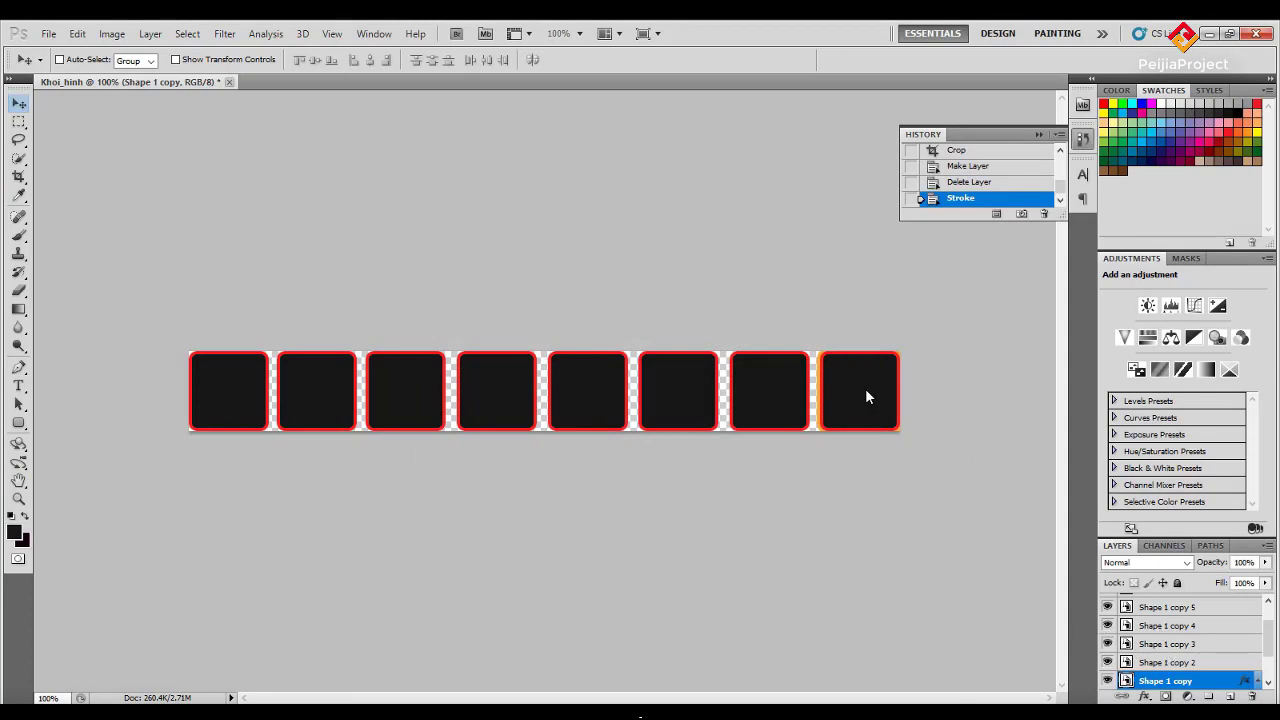
{"action": "left_click_drag", "start_coordinate": [865, 394], "coordinate": [864, 392]}
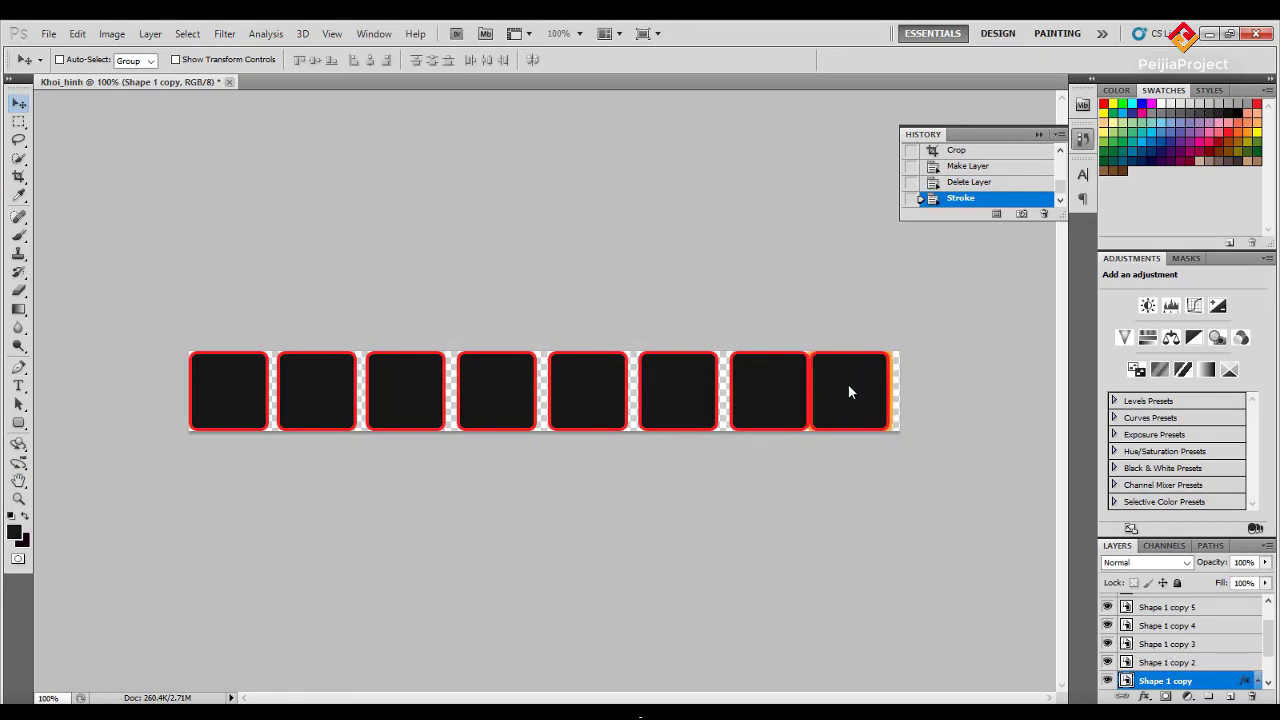
{"action": "left_click", "coordinate": [1258, 681]}
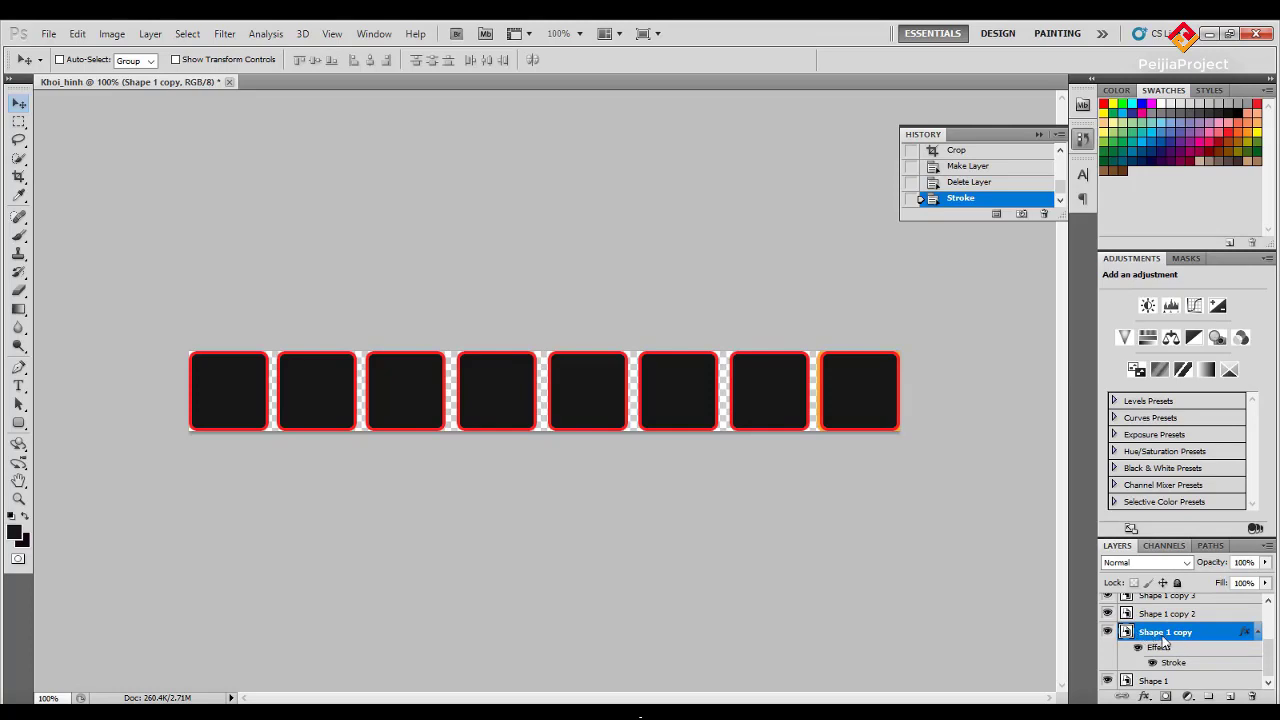
Revert history to Delete Layer, then add a stroke positioned Inside to Shape 1.
{"action": "left_click", "coordinate": [966, 168]}
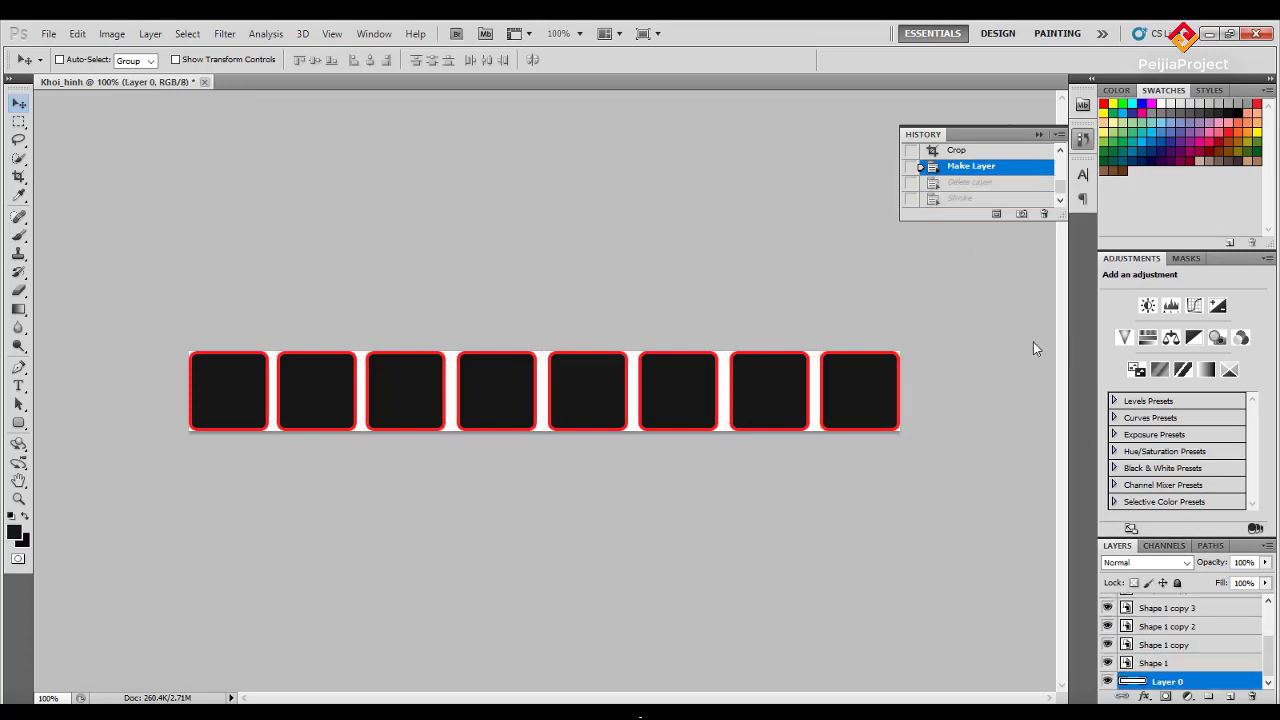
{"action": "left_click", "coordinate": [961, 184]}
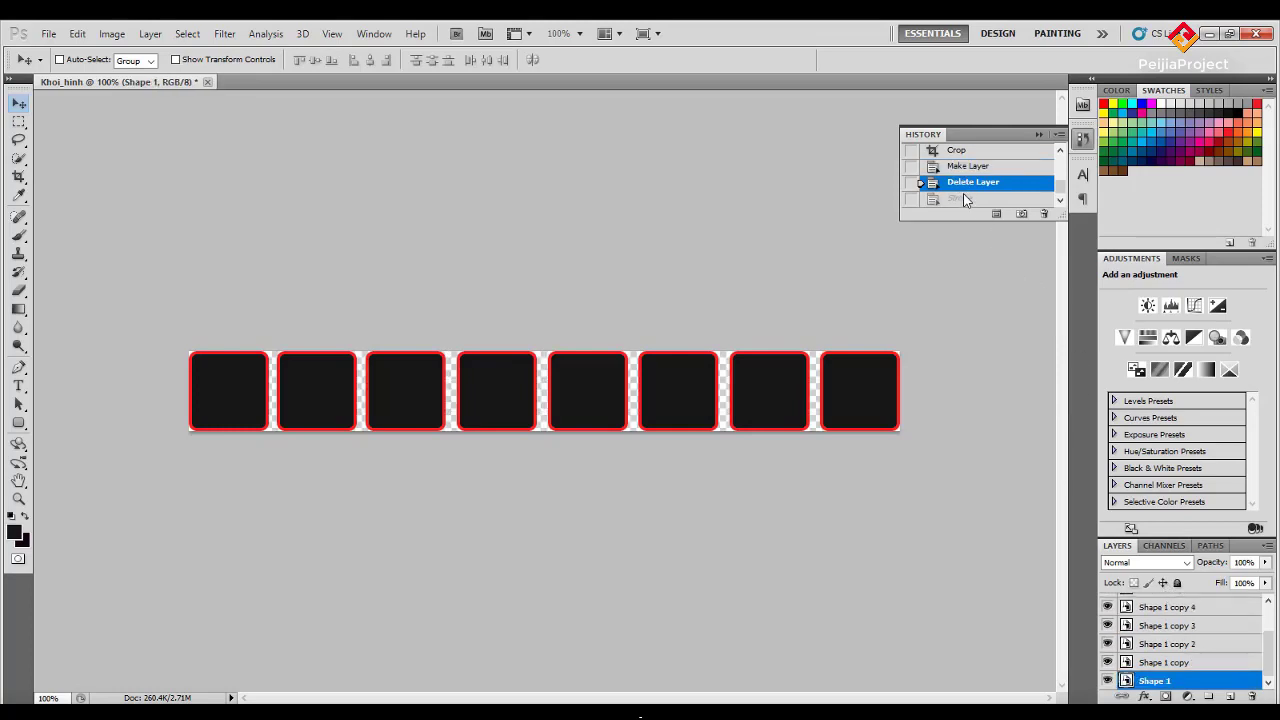
{"action": "right_click", "coordinate": [1158, 683]}
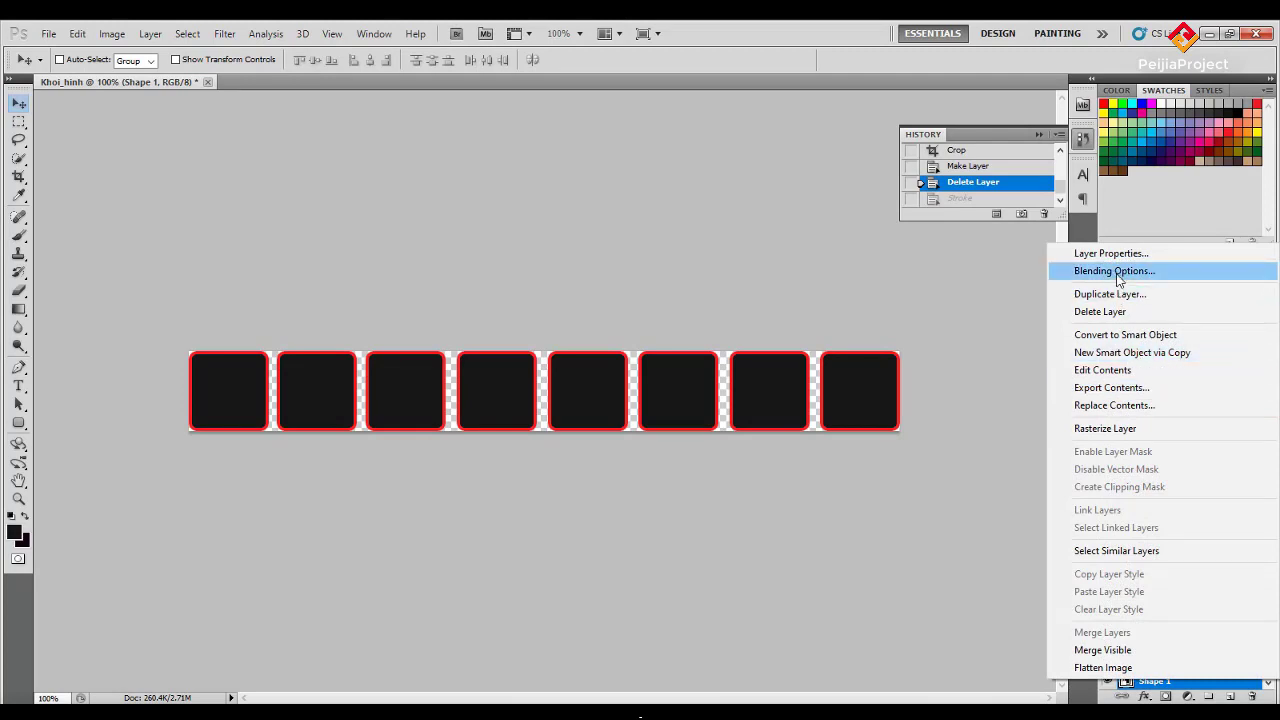
{"action": "left_click", "coordinate": [1115, 271]}
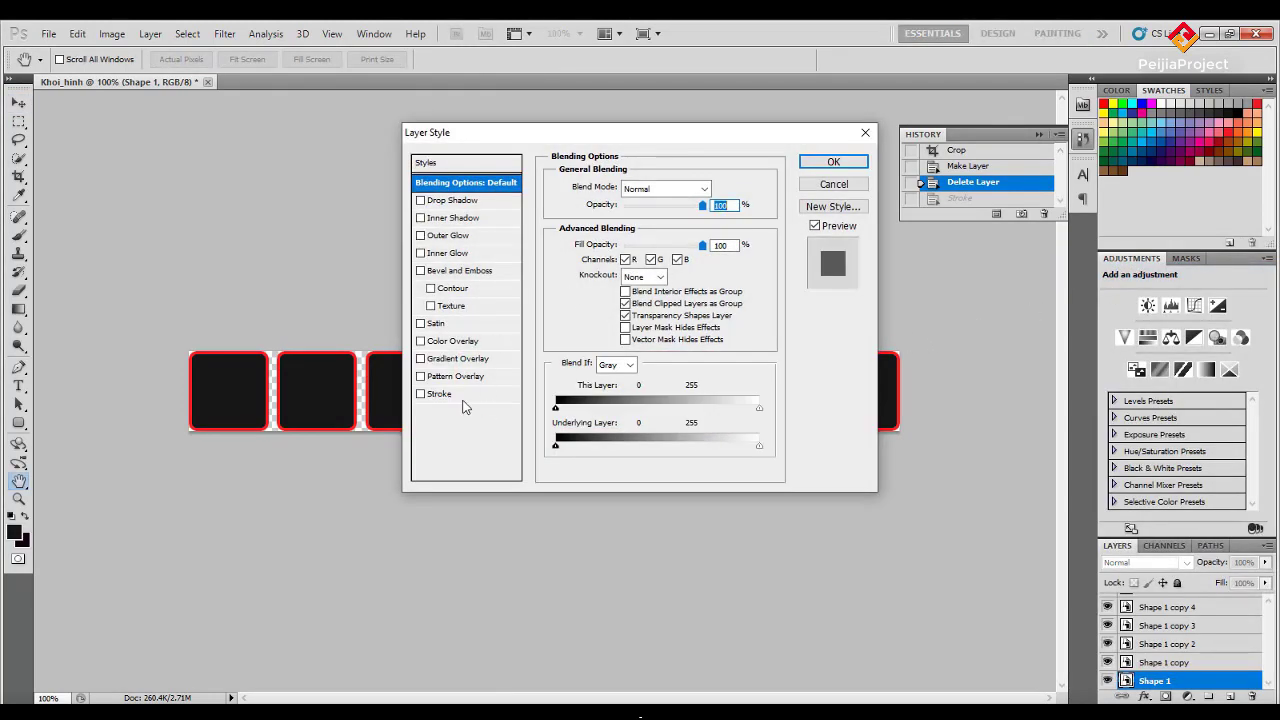
{"action": "left_click", "coordinate": [455, 394]}
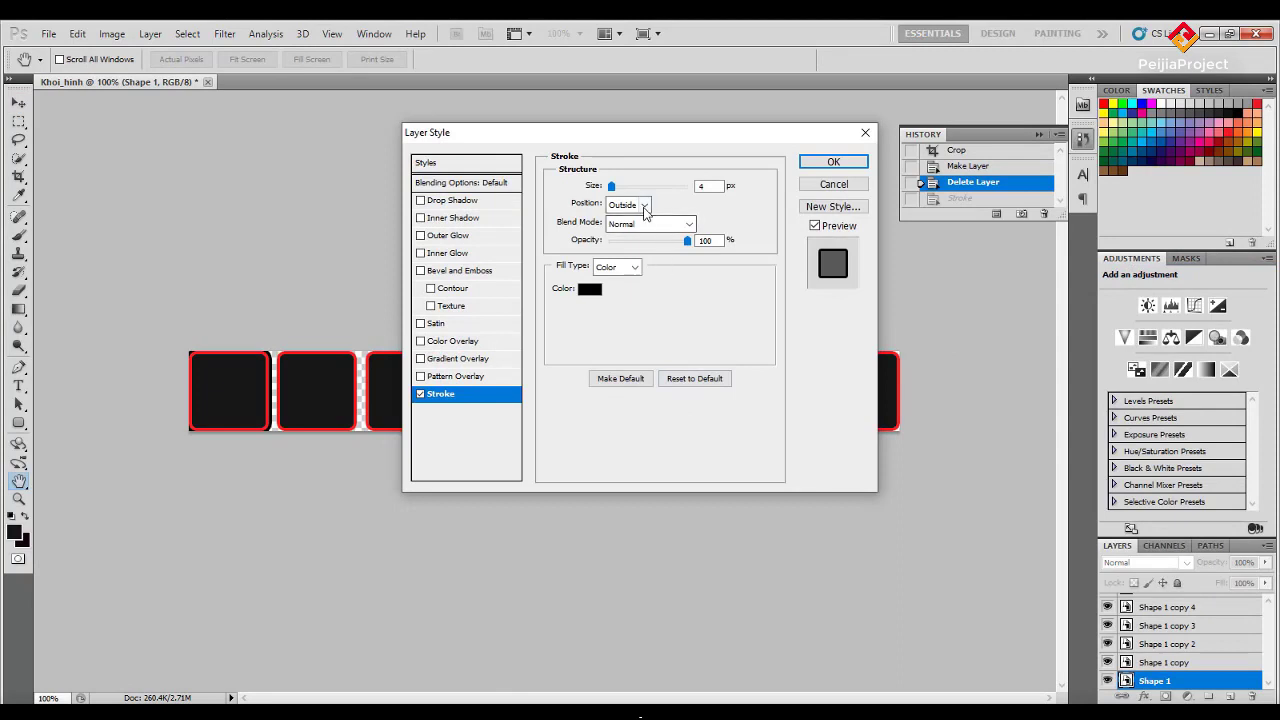
{"action": "left_click", "coordinate": [644, 205]}
{"action": "left_click", "coordinate": [620, 233]}
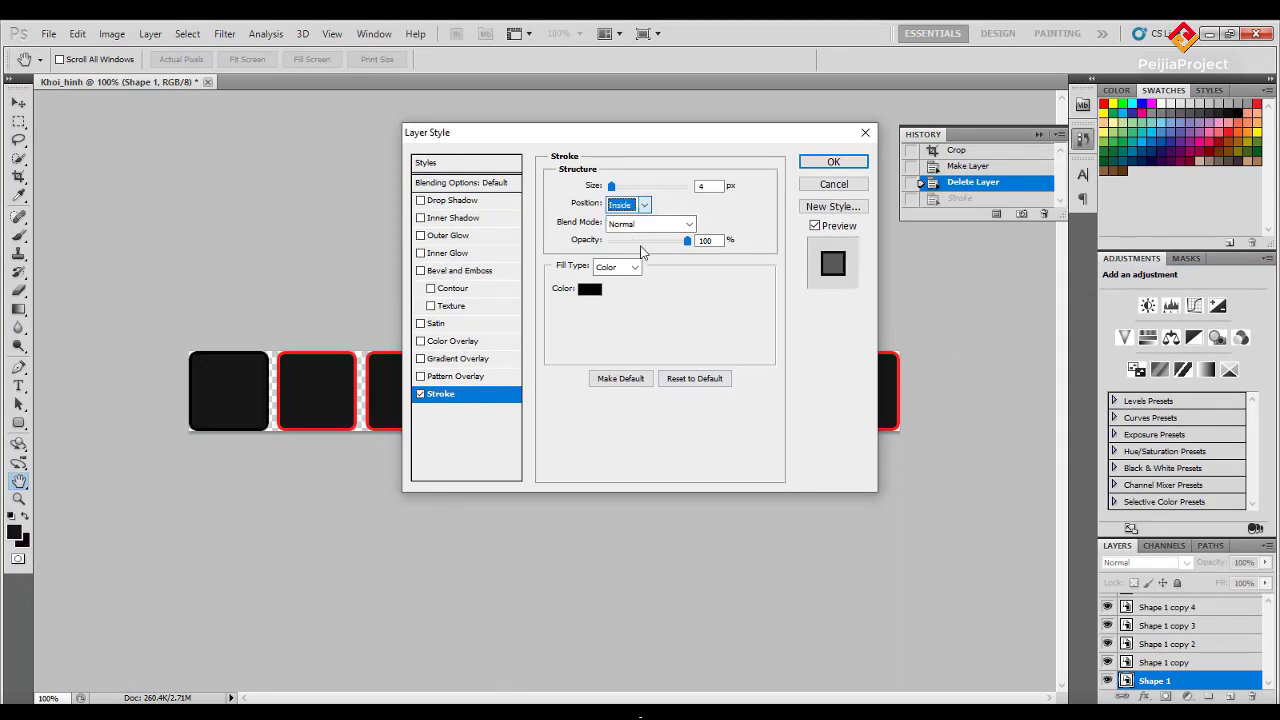
Colour the first tile's inside stroke orange #f47f3f and apply it.
{"action": "left_click", "coordinate": [590, 290]}
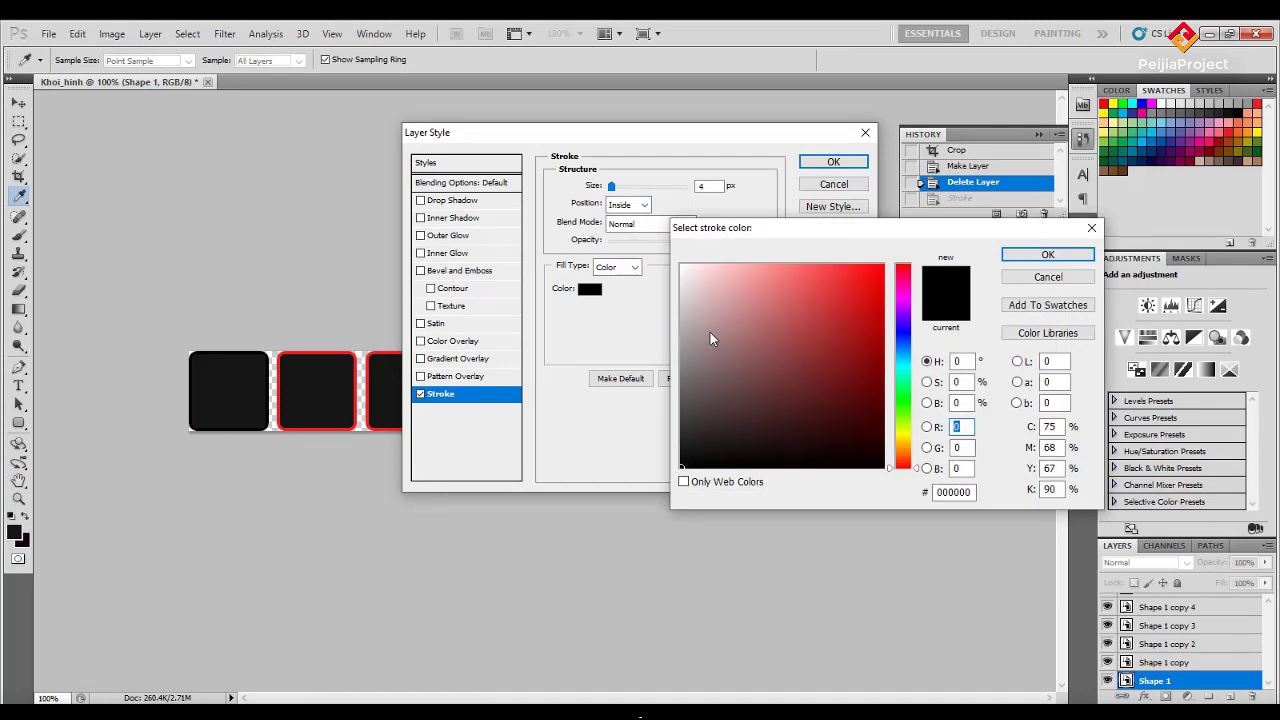
{"action": "mouse_move", "coordinate": [710, 332]}
{"action": "left_mouse_down"}
{"action": "mouse_move", "coordinate": [868, 276]}
{"action": "mouse_move", "coordinate": [838, 276]}
{"action": "left_mouse_up"}
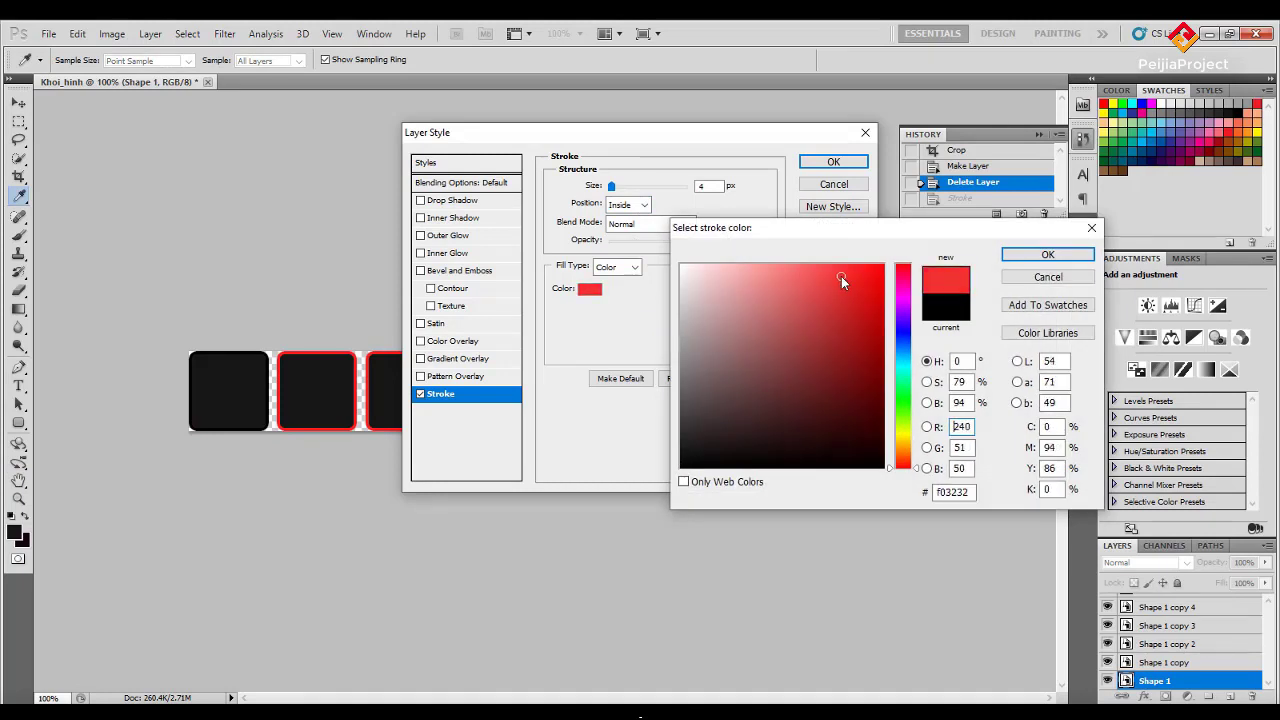
{"action": "left_click", "coordinate": [910, 455]}
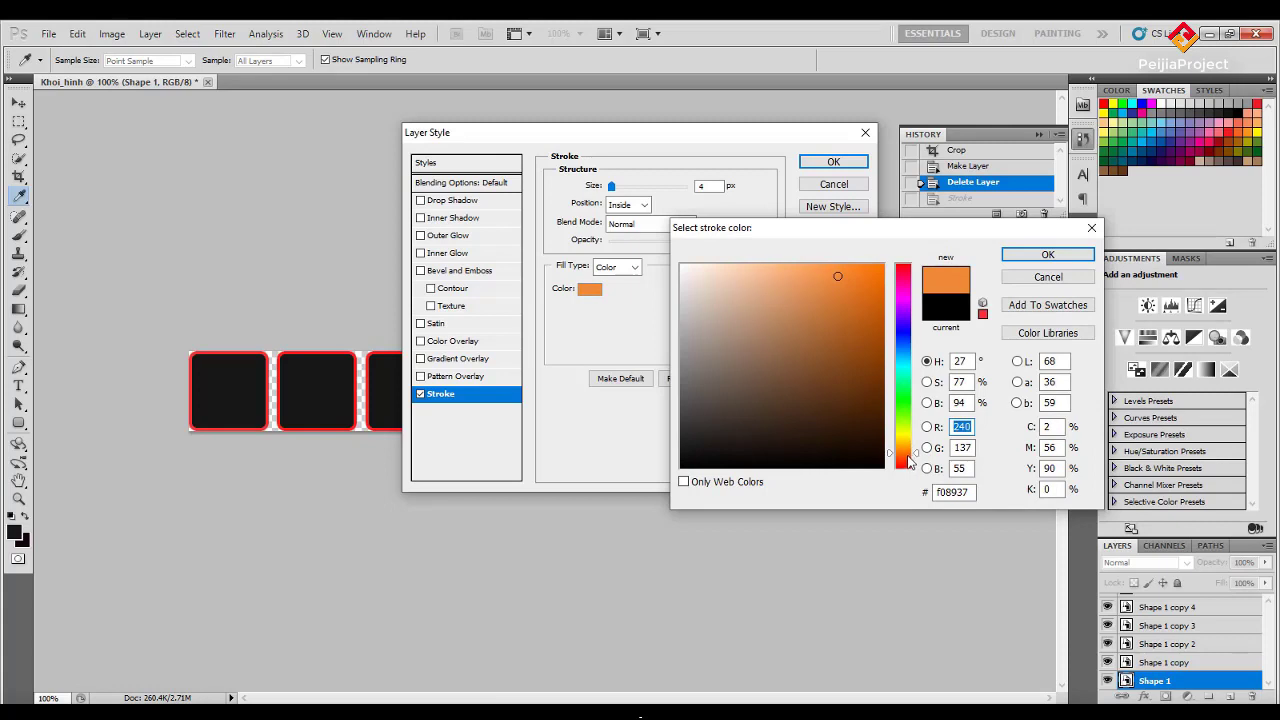
{"action": "left_click", "coordinate": [908, 460]}
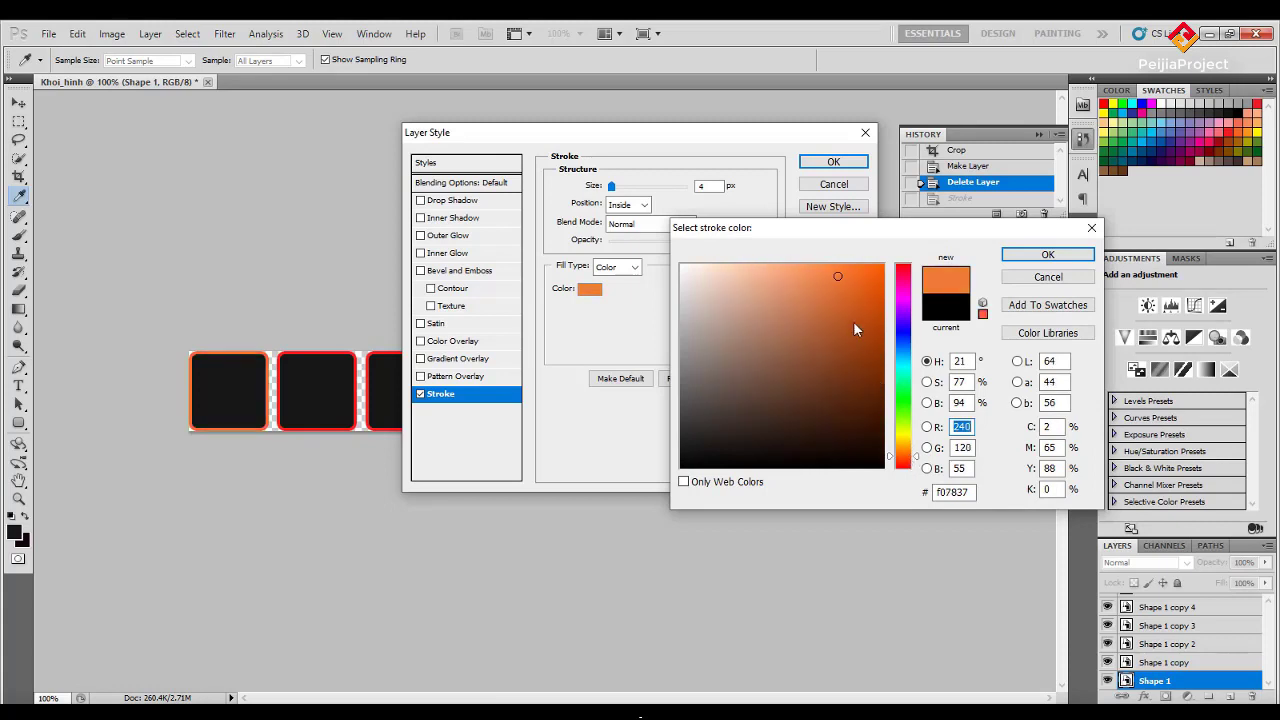
{"action": "left_click_drag", "start_coordinate": [838, 277], "coordinate": [822, 264]}
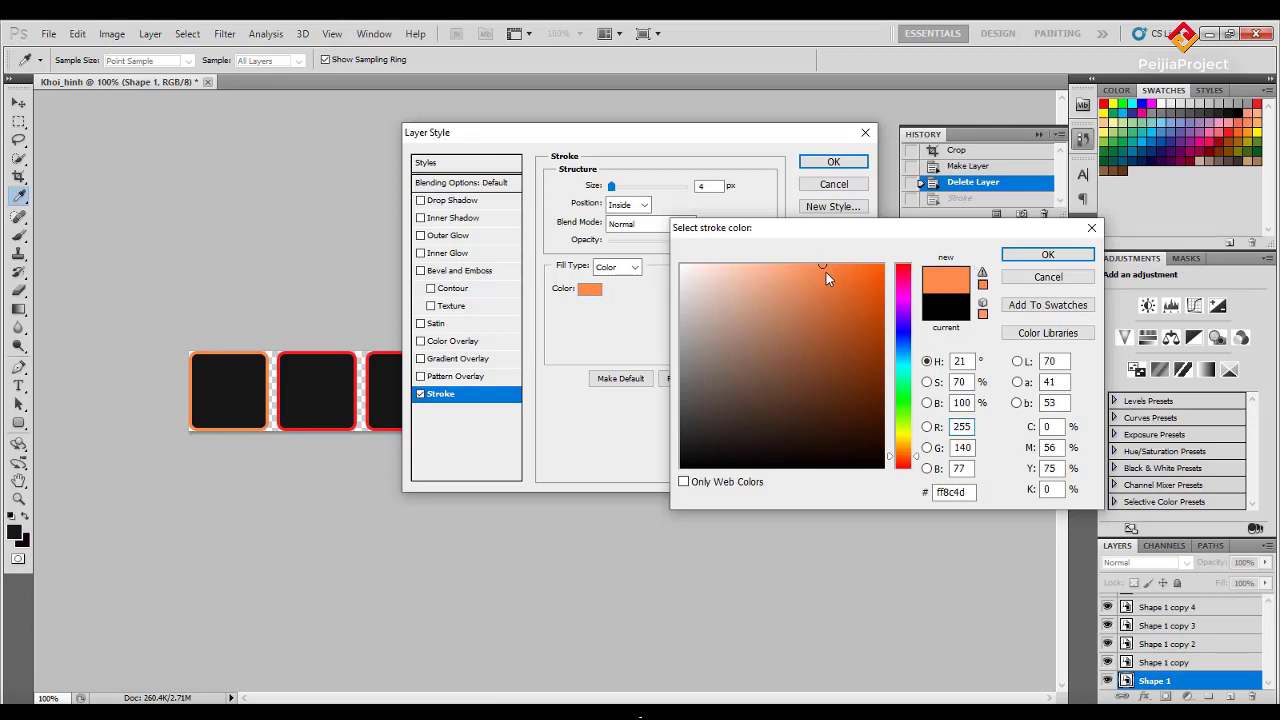
{"action": "left_click_drag", "start_coordinate": [825, 270], "coordinate": [831, 272]}
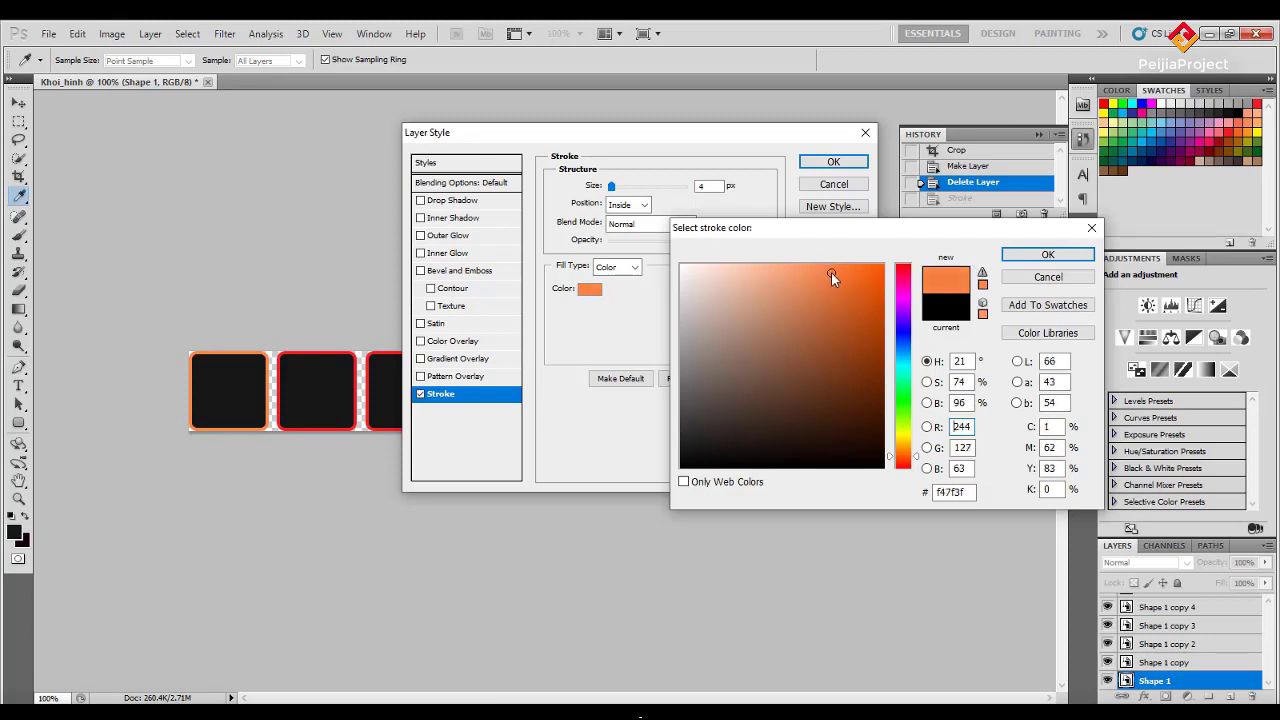
{"action": "left_click", "coordinate": [1040, 255]}
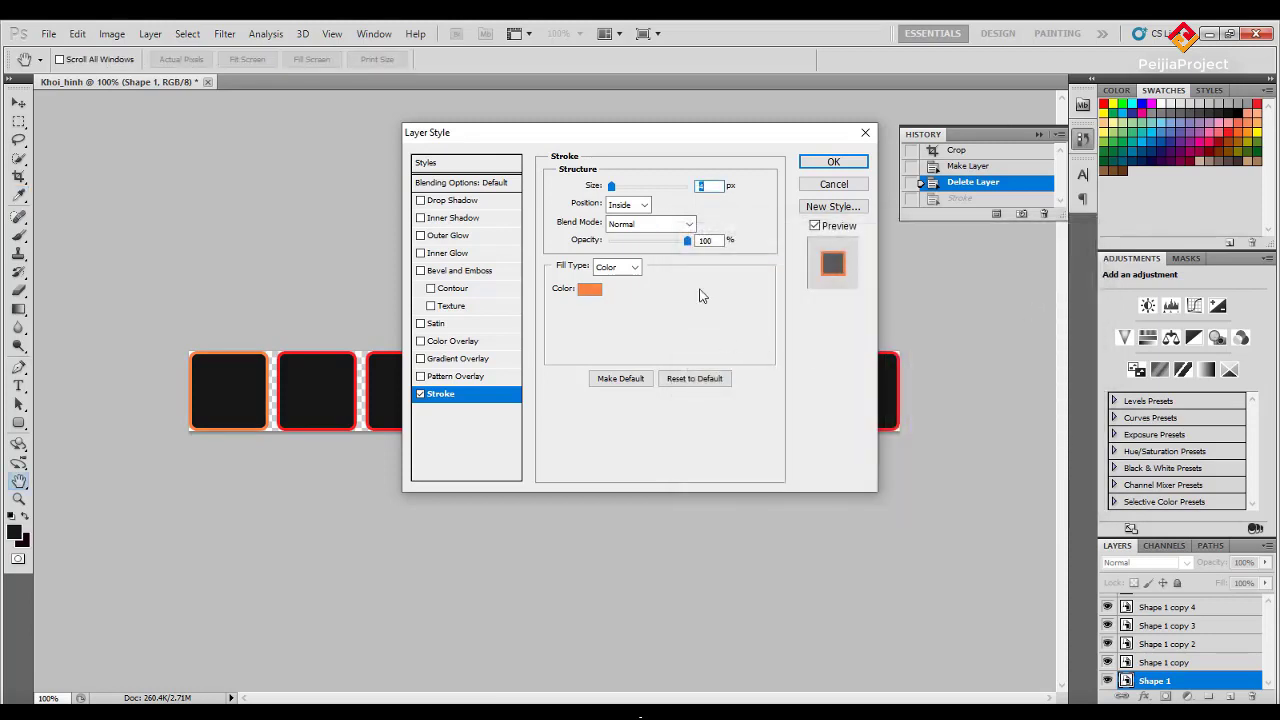
{"action": "left_click", "coordinate": [830, 162]}
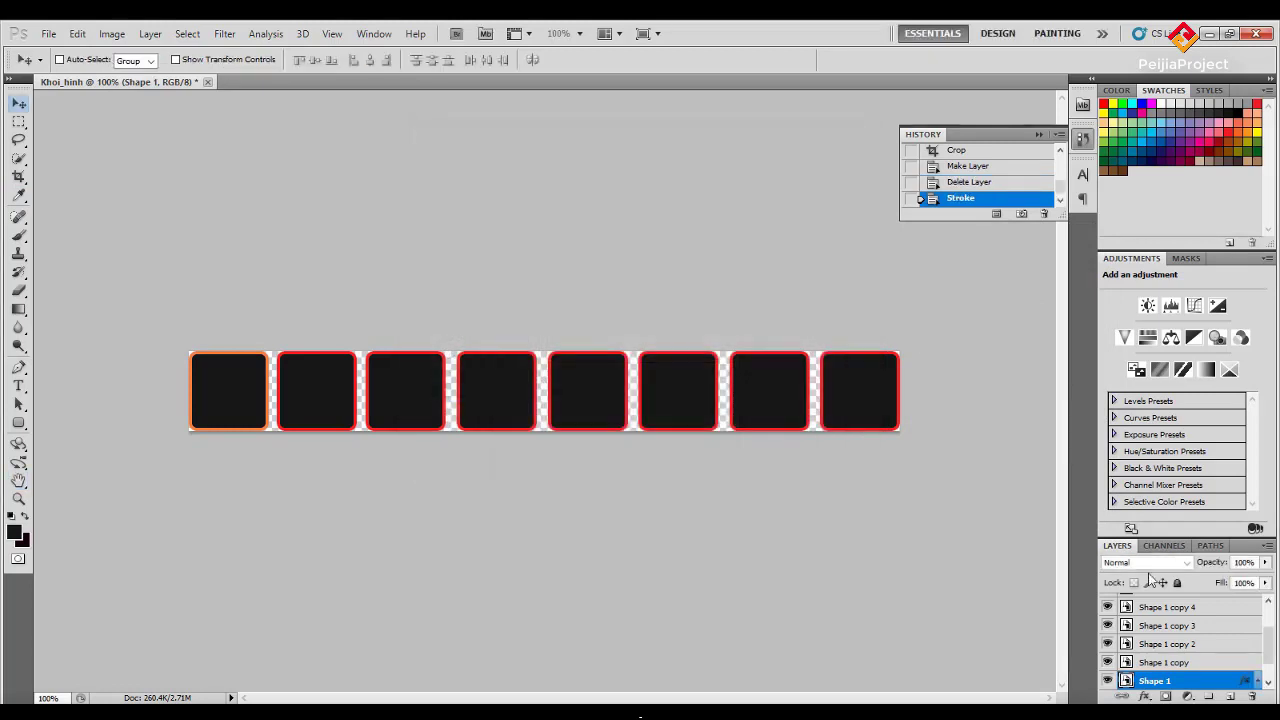
{"action": "left_click", "coordinate": [1172, 663]}
Give Shape 1 copy a 4 px inside stroke in bright green #33ff33.
{"action": "right_click", "coordinate": [1177, 666]}
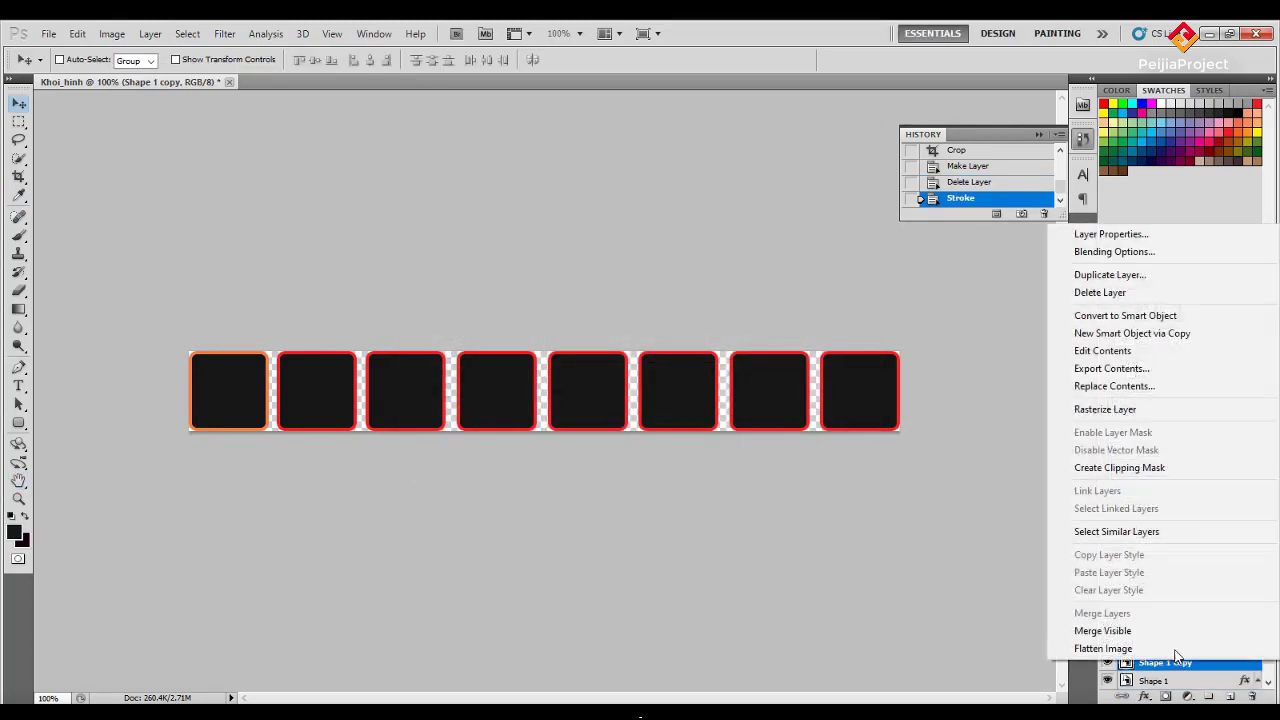
{"action": "left_click", "coordinate": [1130, 260]}
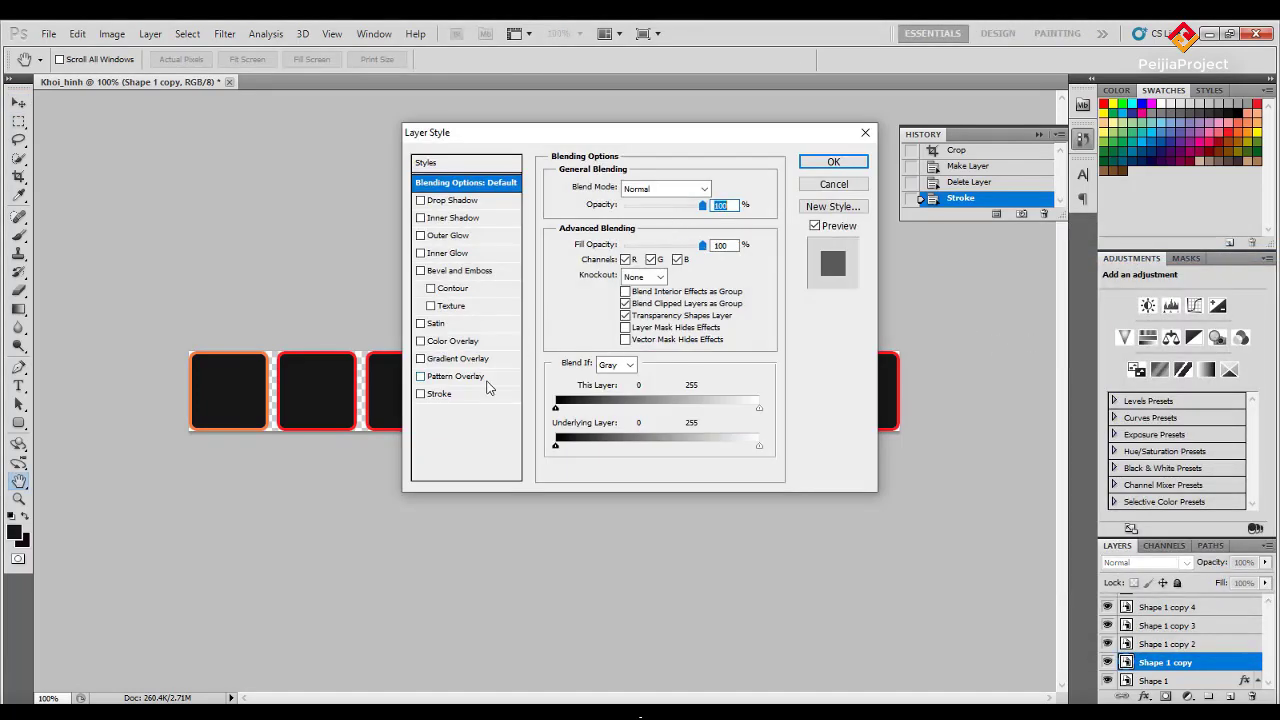
{"action": "left_click", "coordinate": [490, 394]}
{"action": "left_click", "coordinate": [645, 205]}
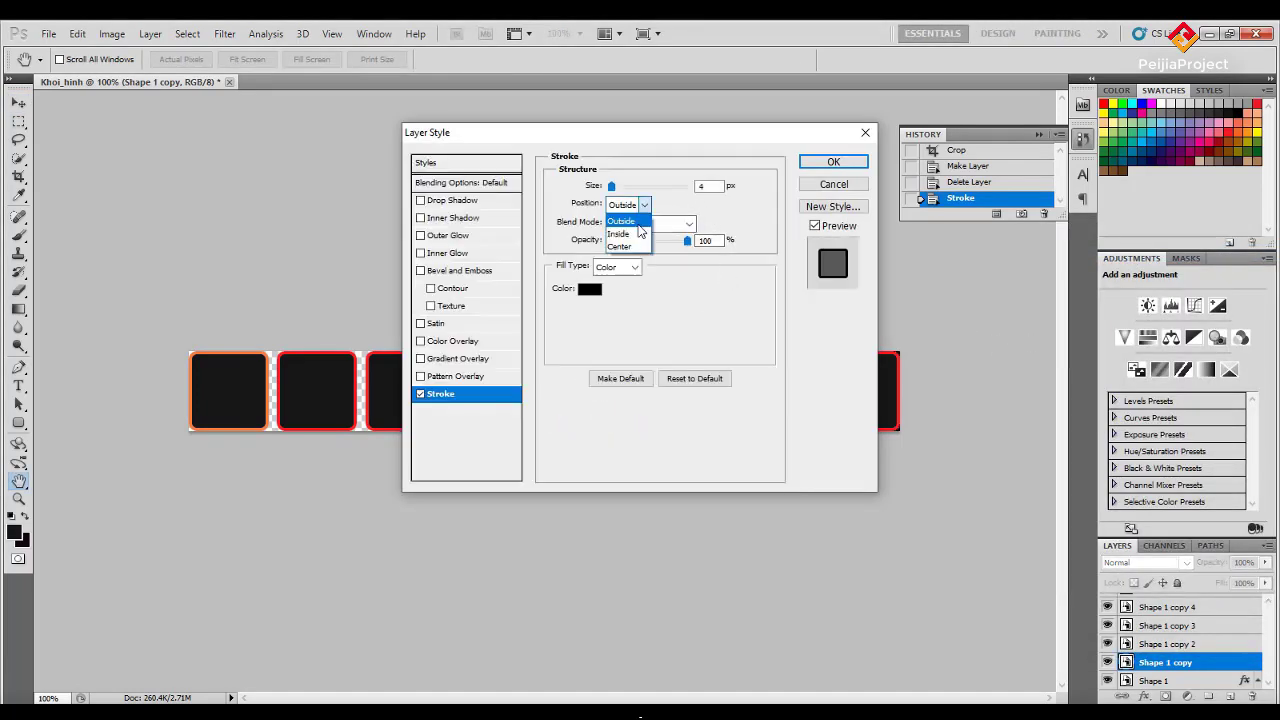
{"action": "left_click", "coordinate": [625, 228]}
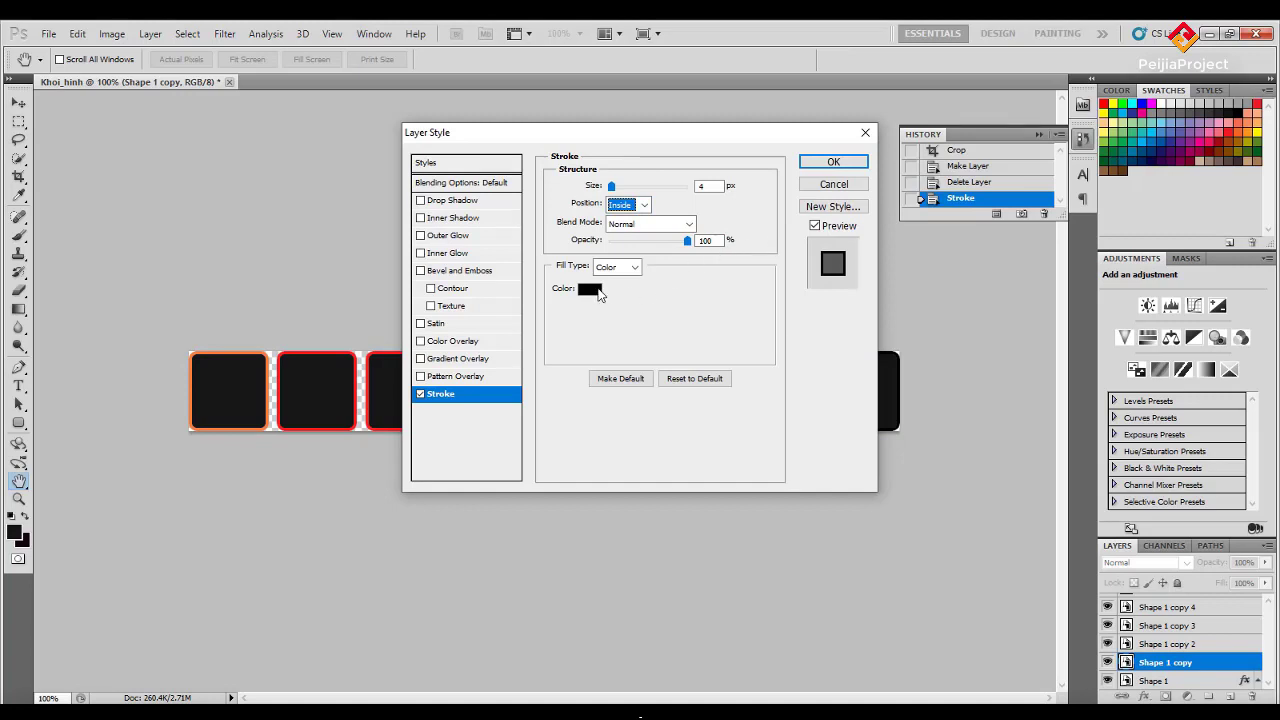
{"action": "left_click", "coordinate": [590, 289]}
{"action": "left_click_drag", "start_coordinate": [905, 450], "coordinate": [905, 400]}
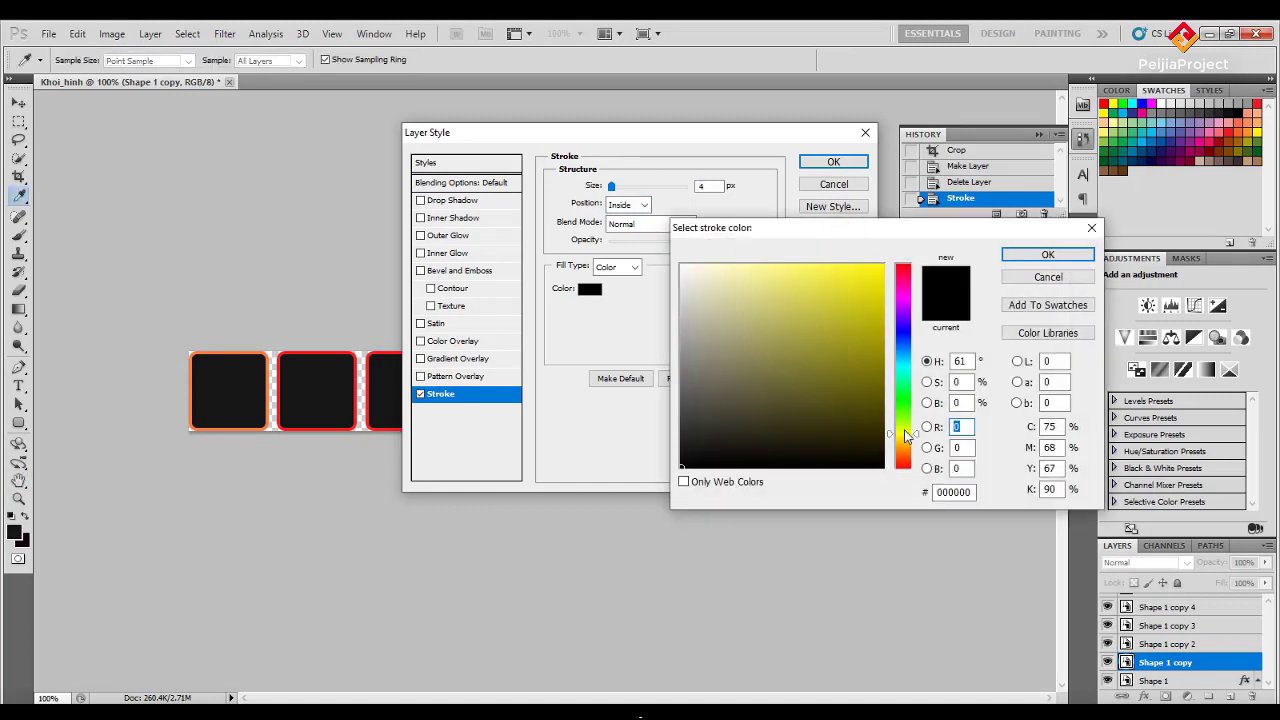
{"action": "left_click_drag", "start_coordinate": [858, 318], "coordinate": [843, 265]}
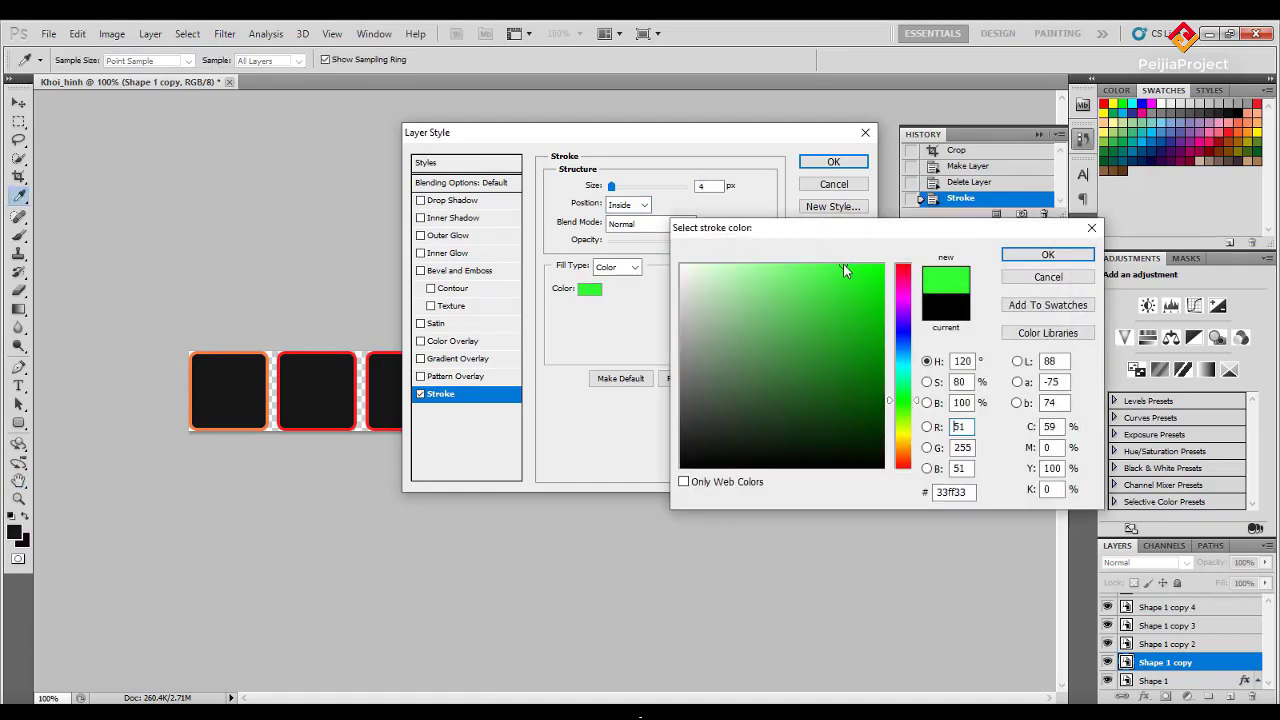
{"action": "left_click", "coordinate": [1047, 254]}
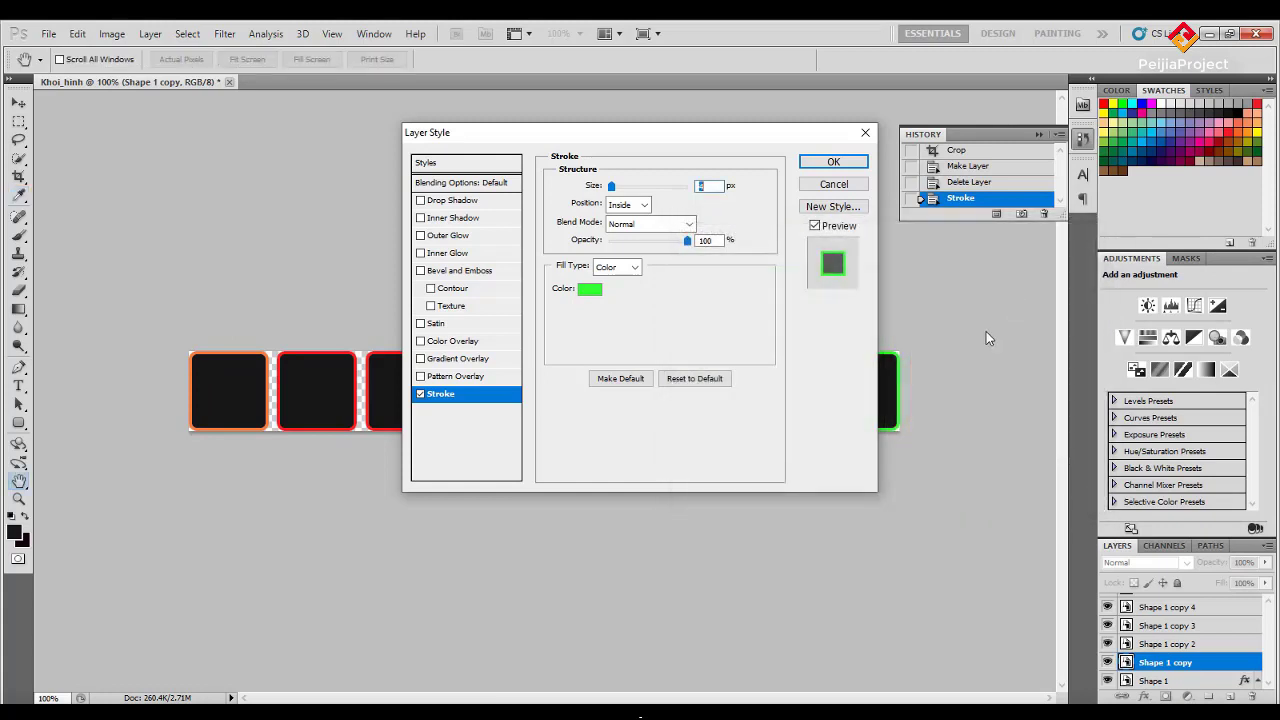
{"action": "left_click", "coordinate": [831, 162]}
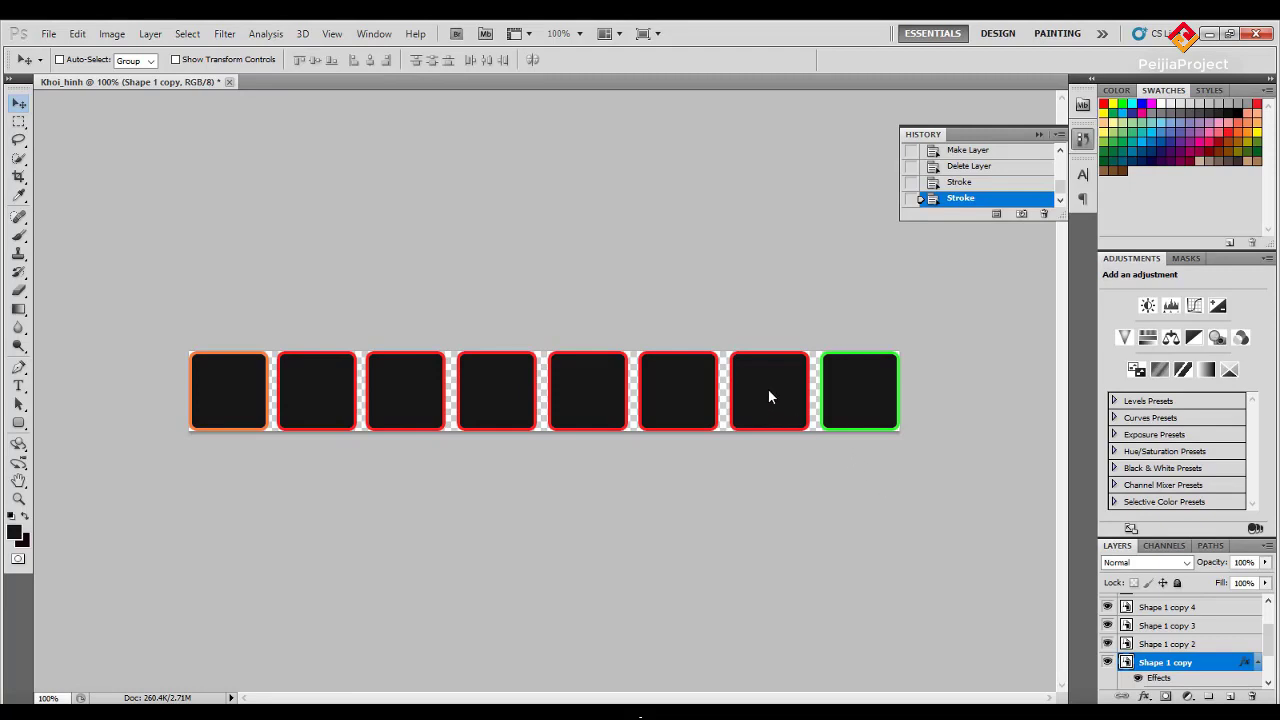
Select Shape 1 copy 2 and enable a Stroke effect in its Layer Style.
{"action": "left_click", "coordinate": [1177, 646]}
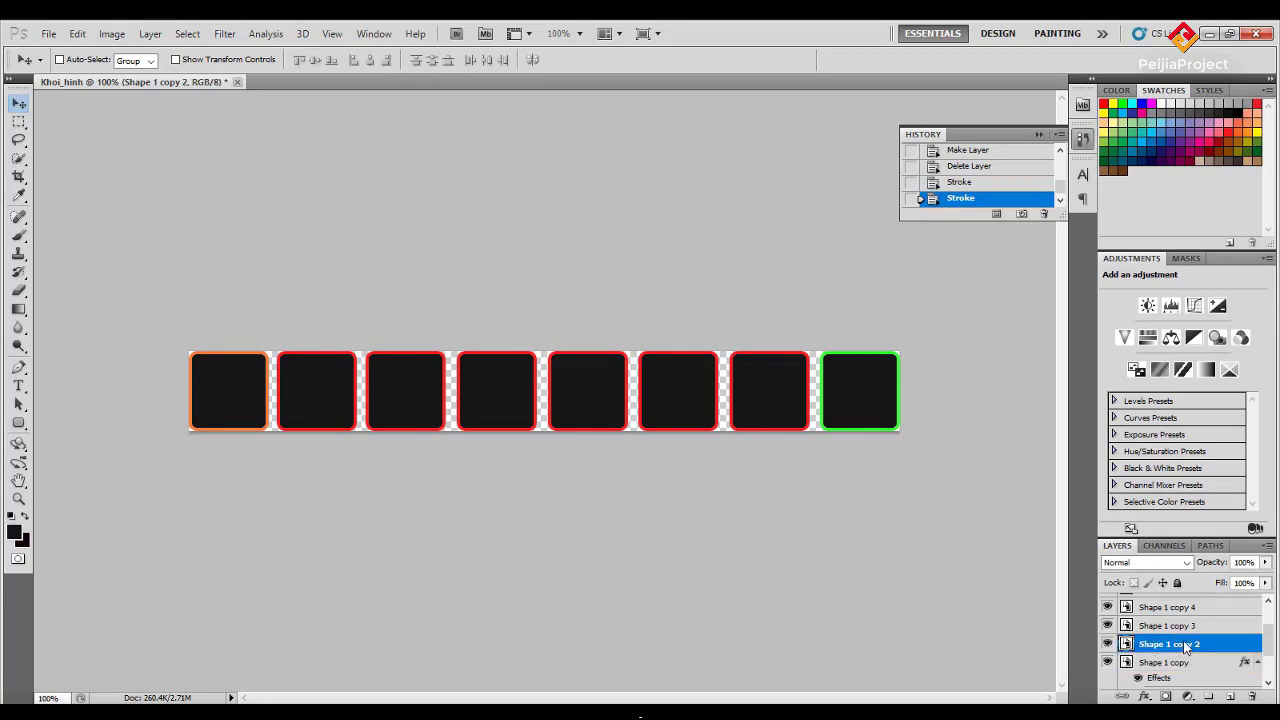
{"action": "right_click", "coordinate": [1185, 648]}
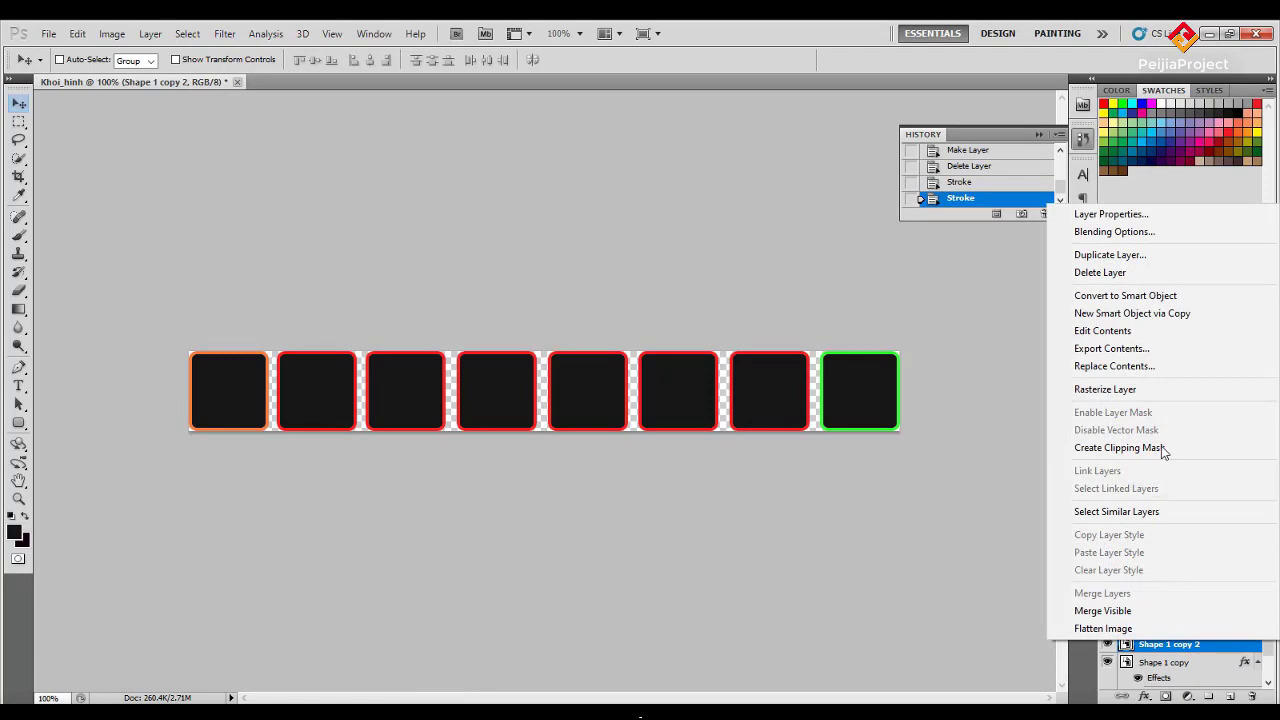
{"action": "left_click", "coordinate": [1155, 233]}
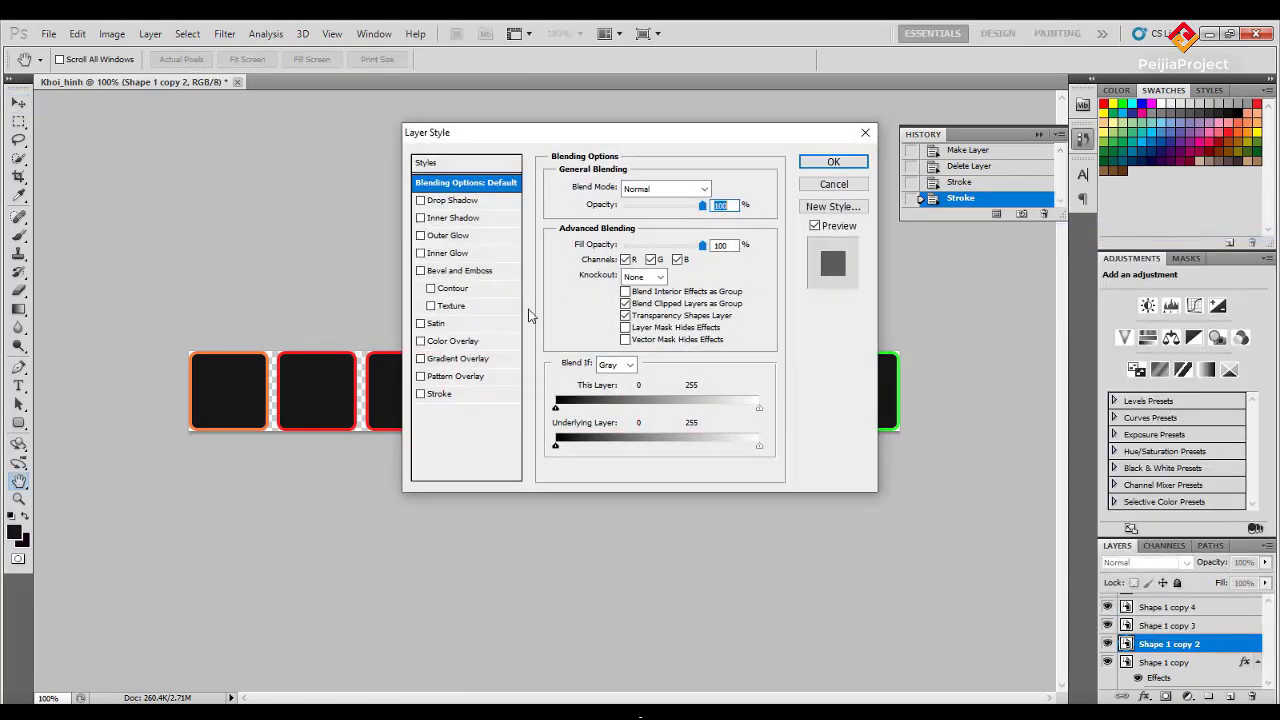
{"action": "left_click", "coordinate": [463, 396]}
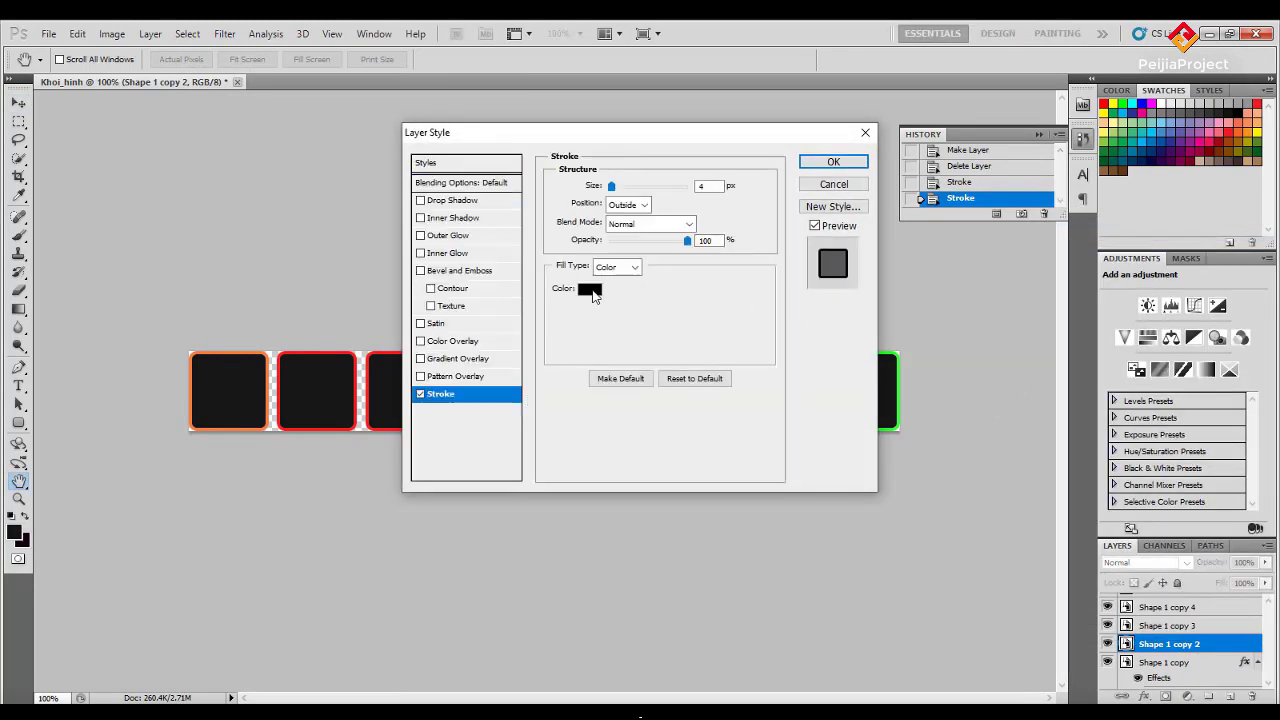
{"action": "left_click", "coordinate": [622, 205]}
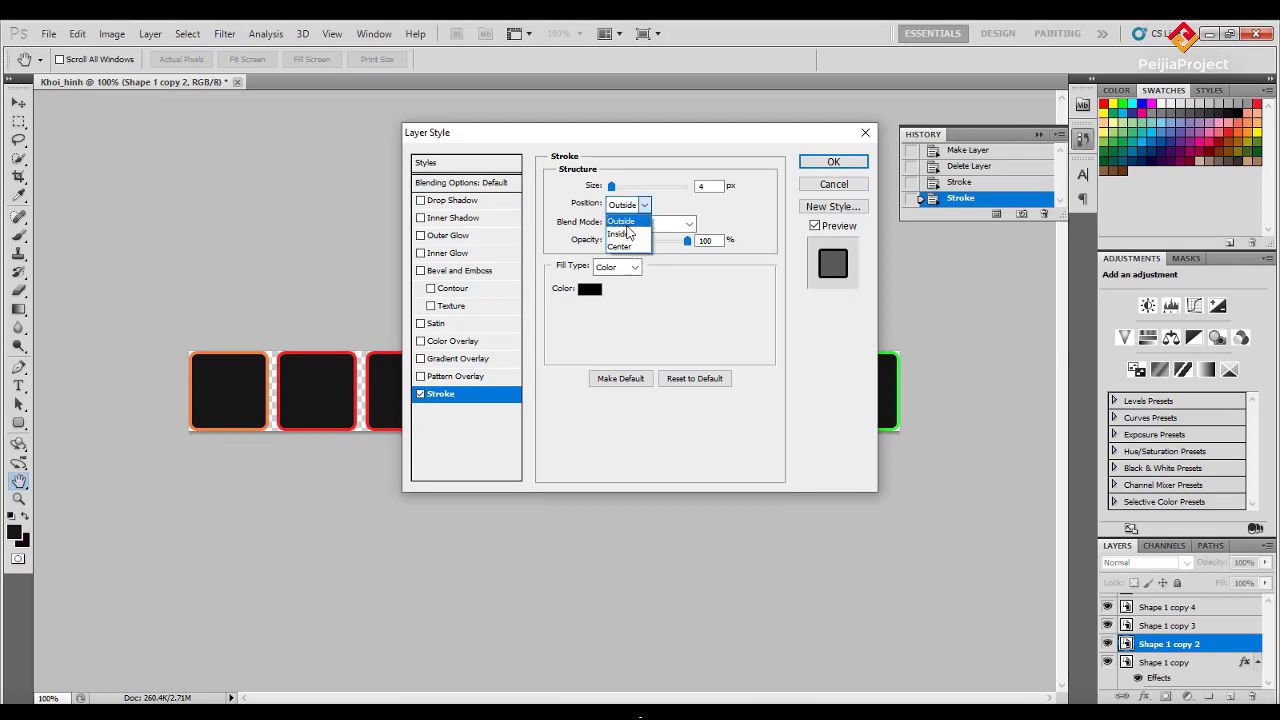
{"action": "left_click", "coordinate": [618, 216]}
{"action": "left_click", "coordinate": [591, 290]}
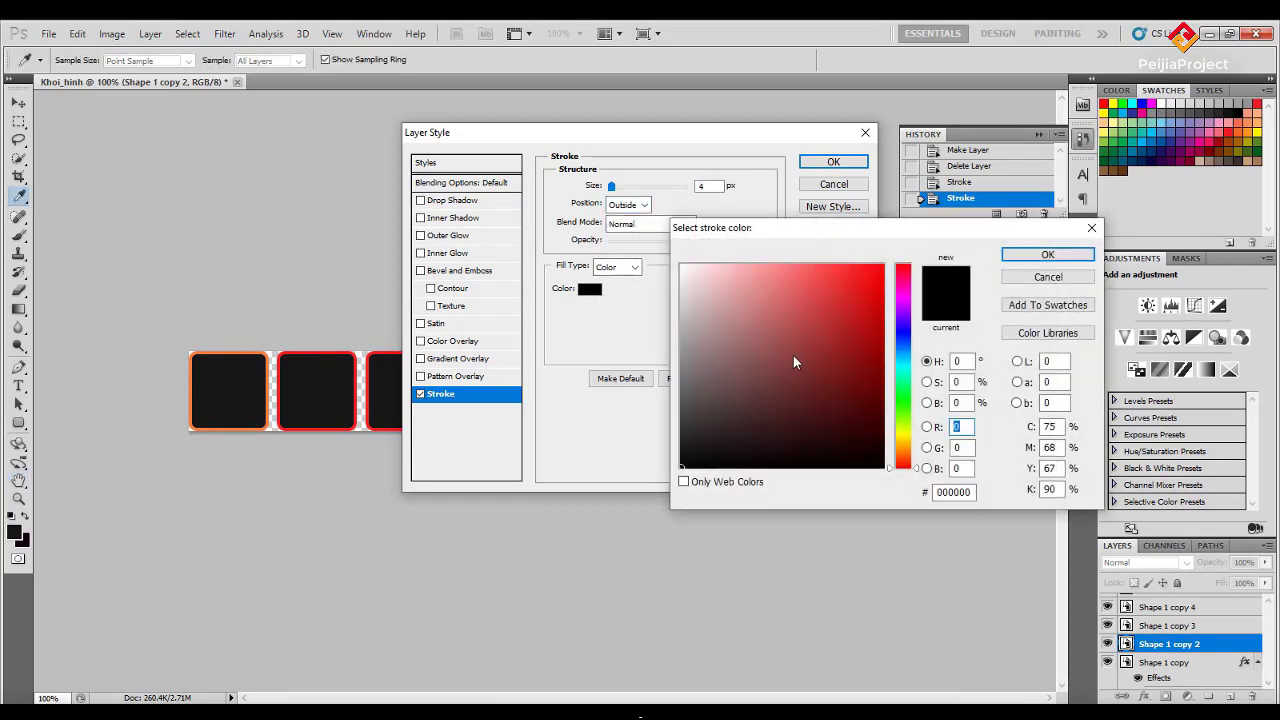
{"action": "left_click", "coordinate": [1048, 277]}
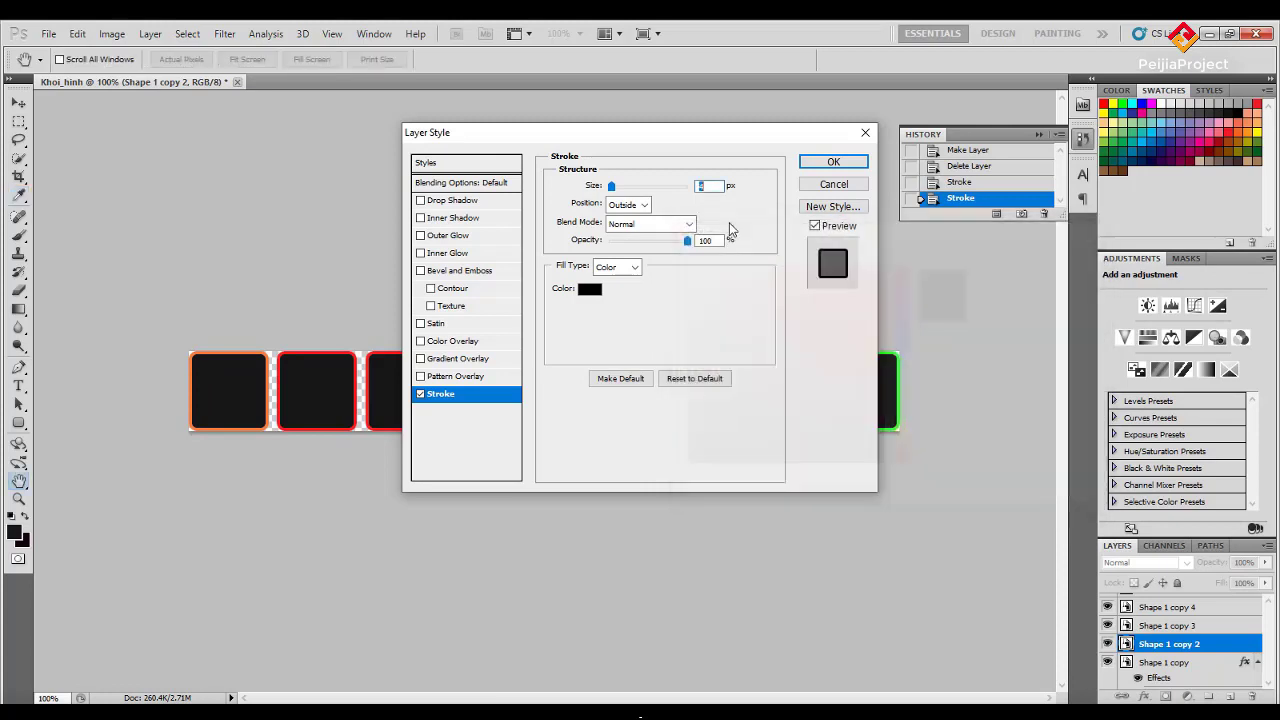
{"action": "type", "text": "4"}
Position the stroke Inside, colour it teal #1ce0c2, and apply it.
{"action": "left_click", "coordinate": [625, 205]}
{"action": "left_click", "coordinate": [619, 233]}
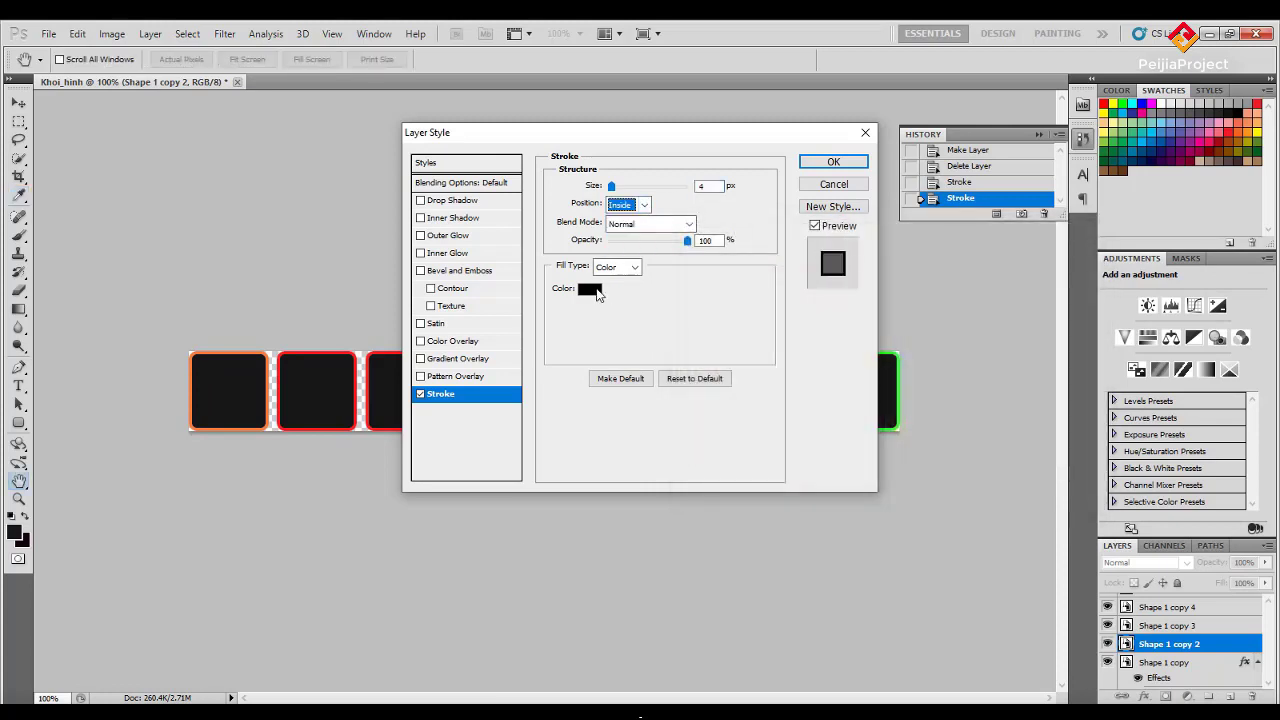
{"action": "left_click", "coordinate": [590, 289]}
{"action": "left_click_drag", "start_coordinate": [905, 391], "coordinate": [910, 373]}
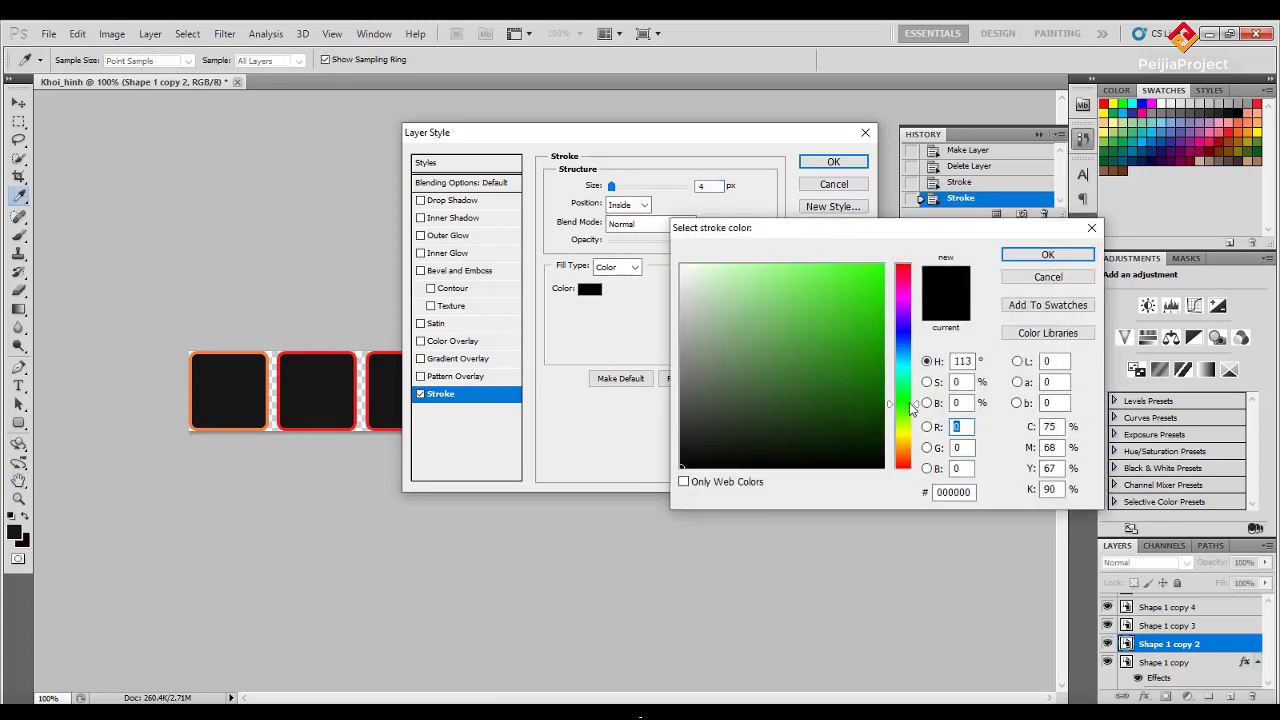
{"action": "mouse_move", "coordinate": [820, 287]}
{"action": "left_mouse_down"}
{"action": "mouse_move", "coordinate": [814, 272]}
{"action": "mouse_move", "coordinate": [830, 267]}
{"action": "mouse_move", "coordinate": [863, 308]}
{"action": "mouse_move", "coordinate": [858, 286]}
{"action": "left_mouse_up"}
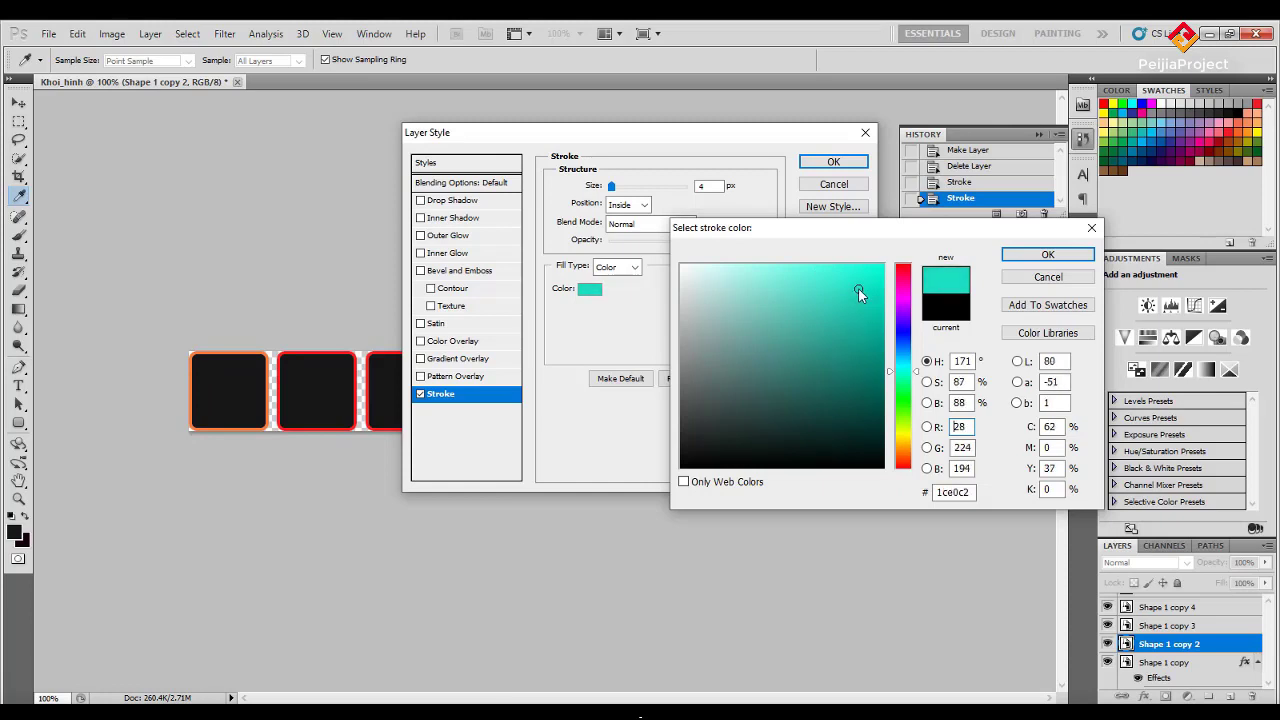
{"action": "left_click", "coordinate": [1046, 255]}
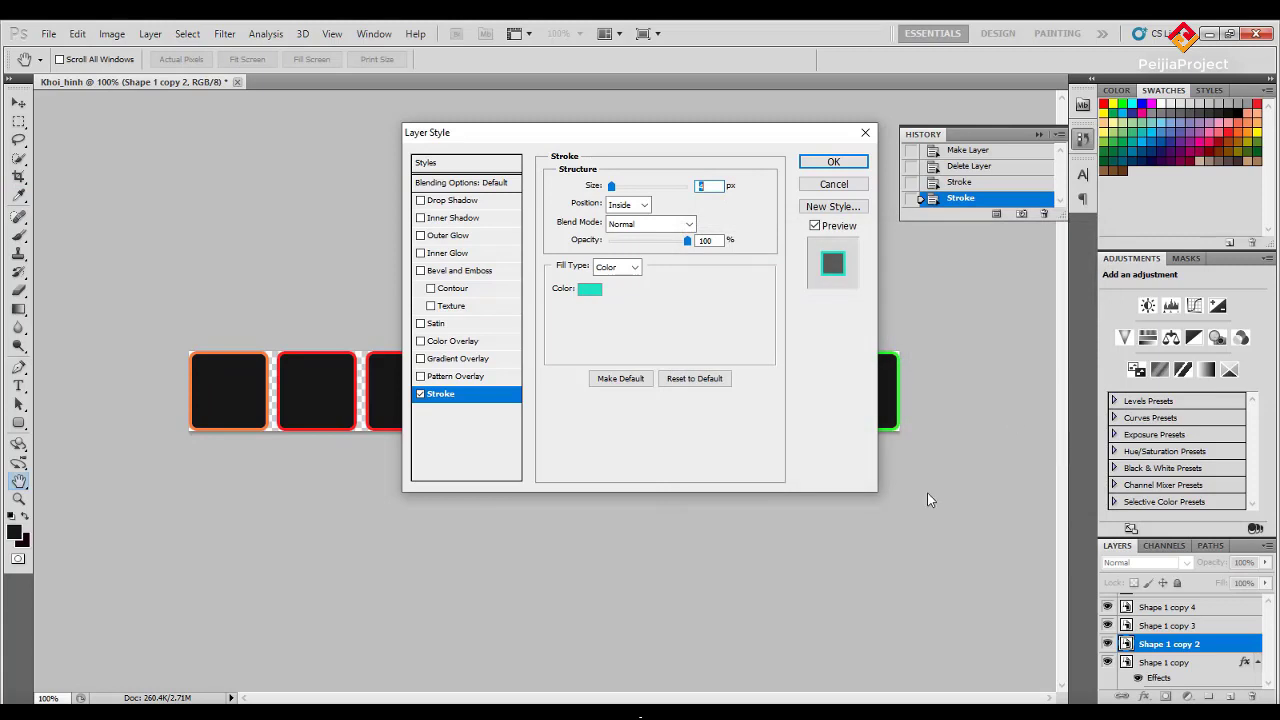
{"action": "left_click", "coordinate": [834, 163]}
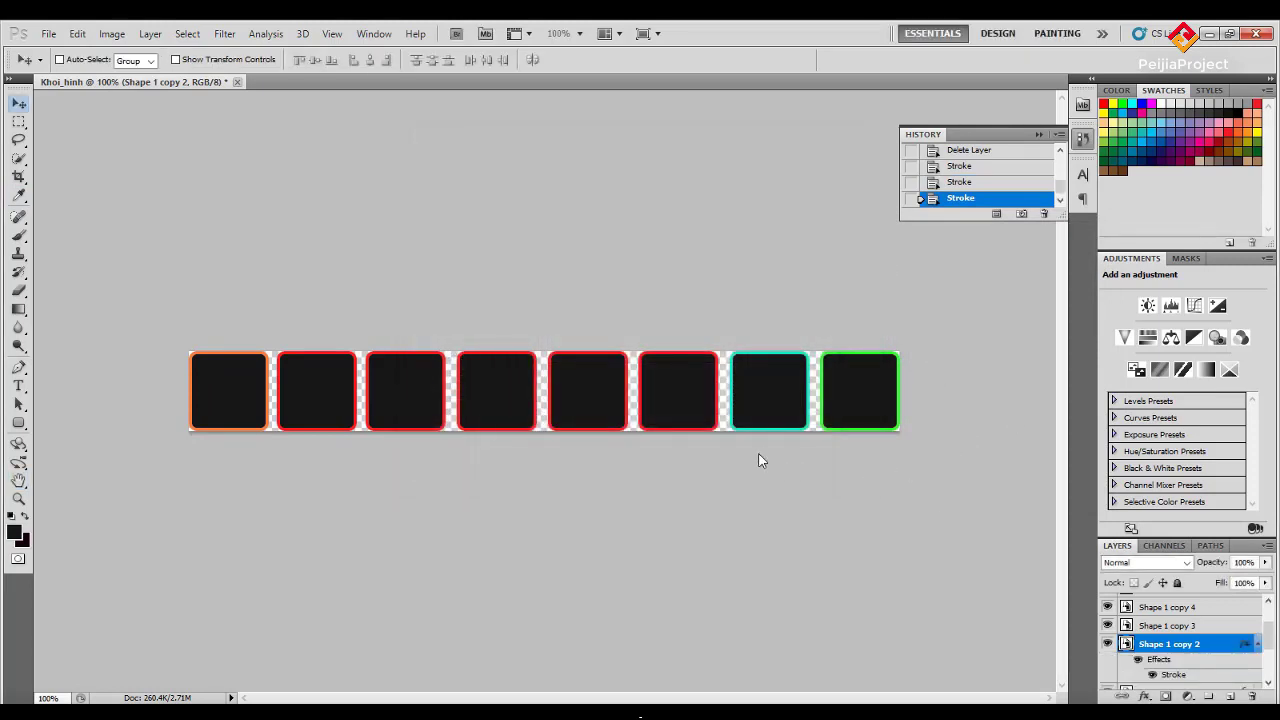
Select Shape 1 copy 3 and add a Stroke positioned Inside.
{"action": "left_click", "coordinate": [1176, 625]}
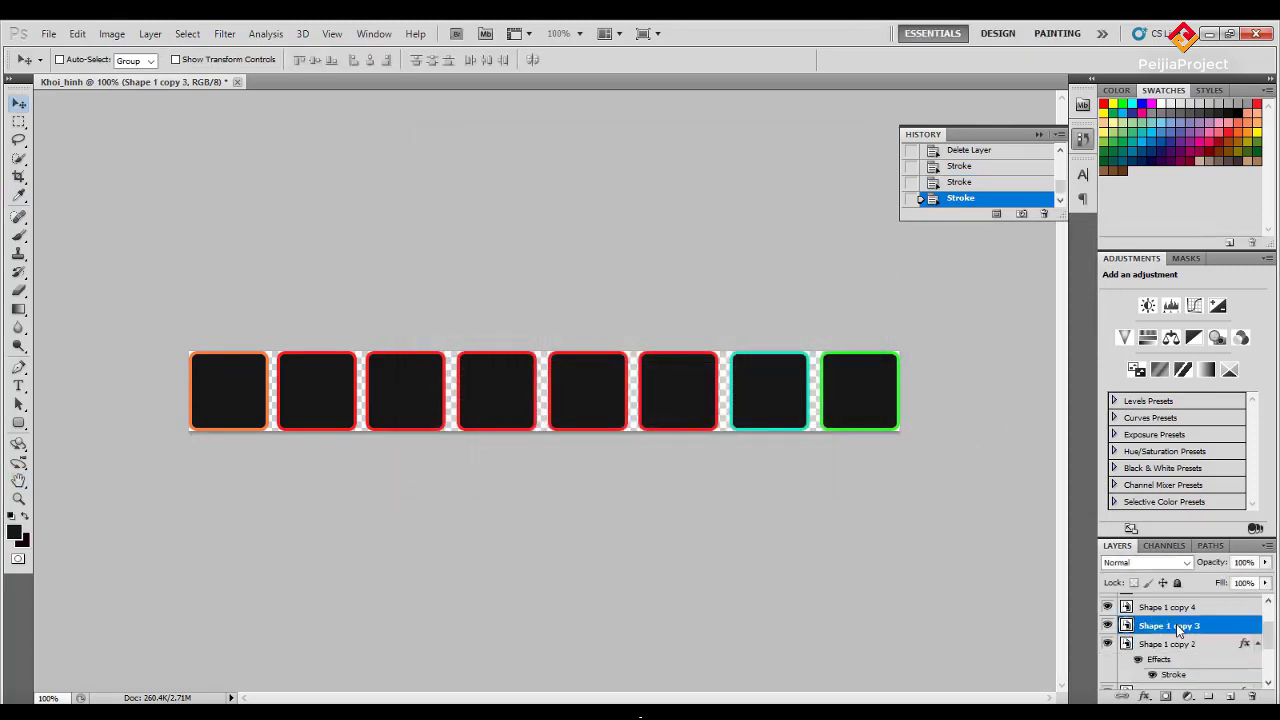
{"action": "right_click", "coordinate": [1176, 625]}
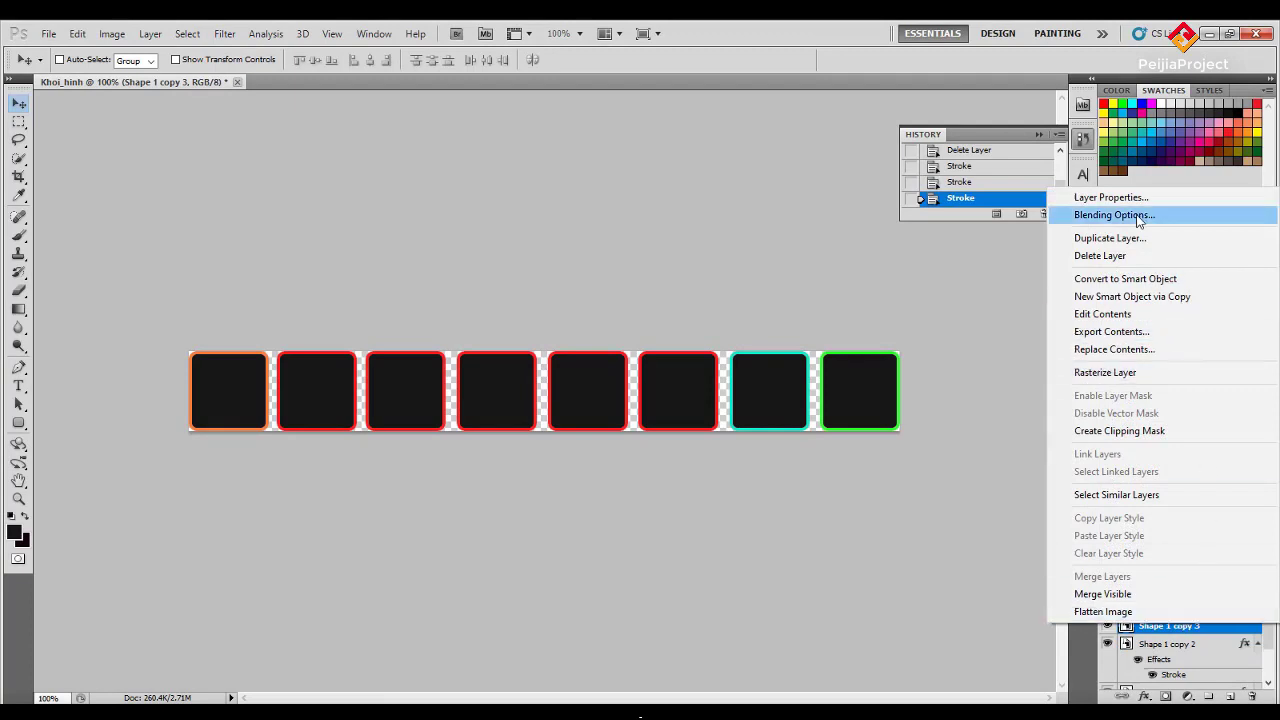
{"action": "left_click", "coordinate": [1114, 215]}
{"action": "key", "text": "h"}
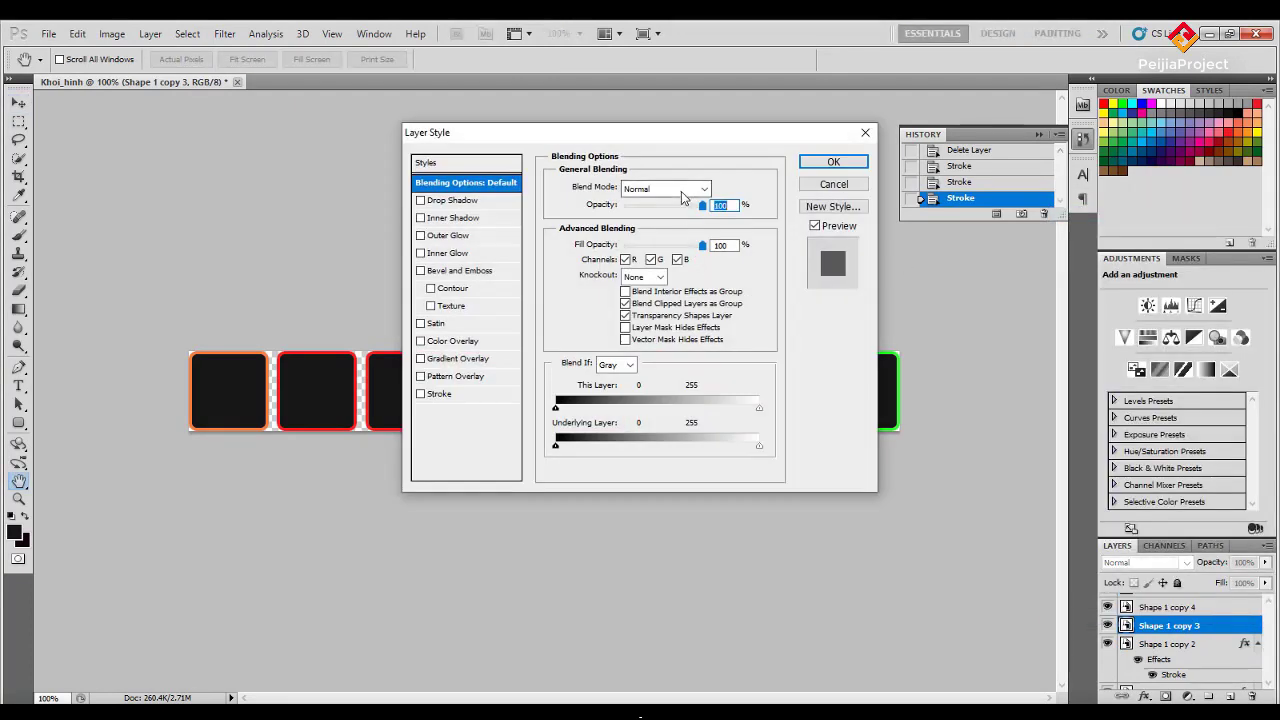
{"action": "left_click", "coordinate": [475, 394]}
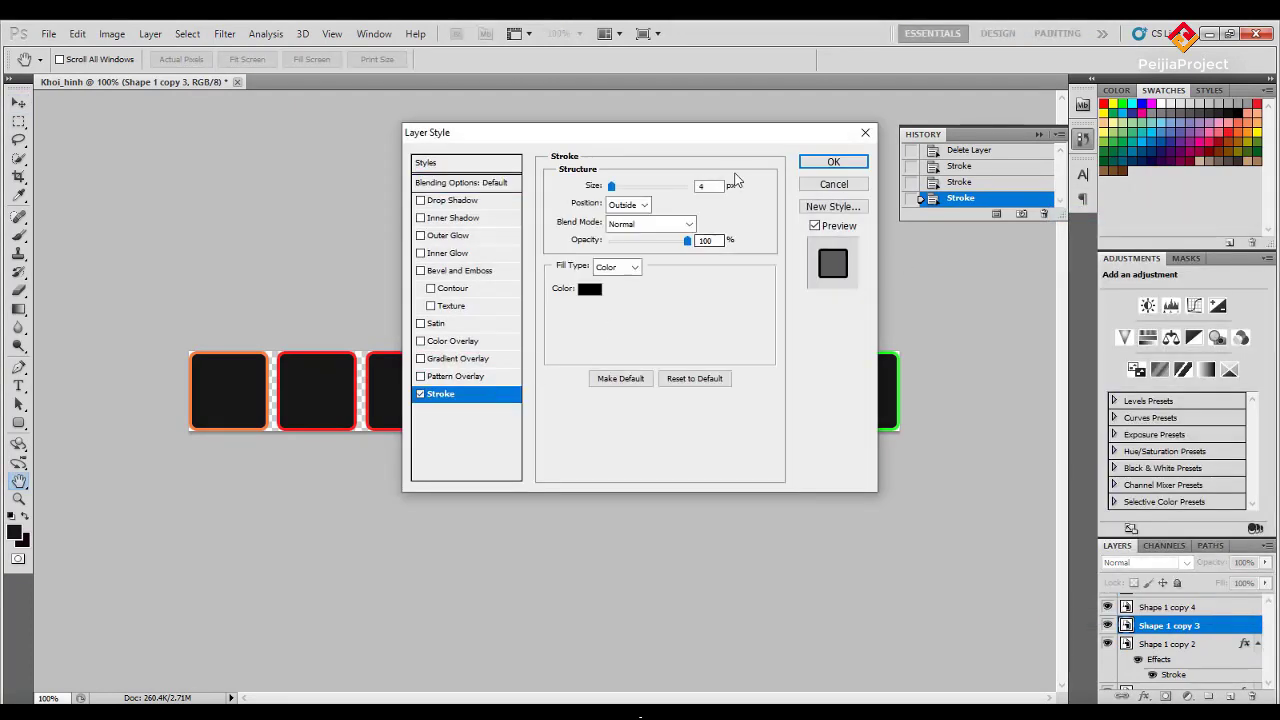
{"action": "left_click", "coordinate": [645, 205]}
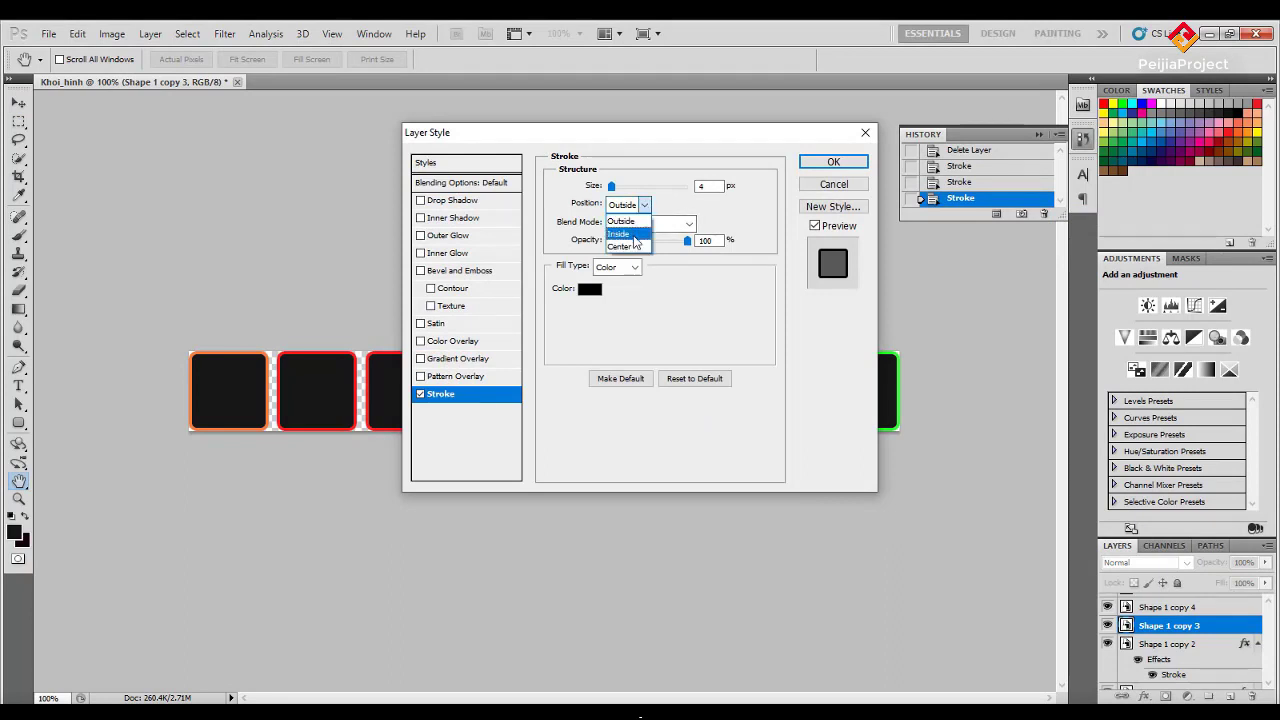
{"action": "left_click", "coordinate": [625, 231]}
Colour the sixth tile's stroke blue #5161ff and apply it.
{"action": "left_click", "coordinate": [589, 289]}
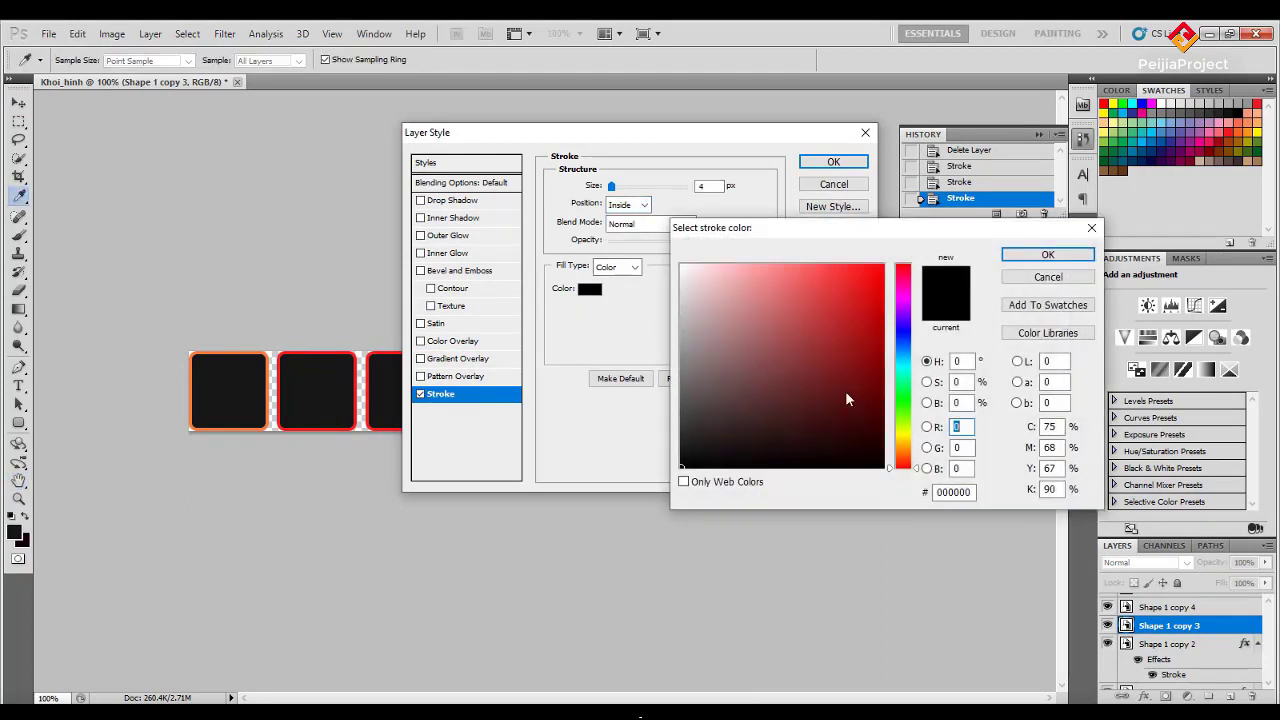
{"action": "left_click", "coordinate": [904, 336]}
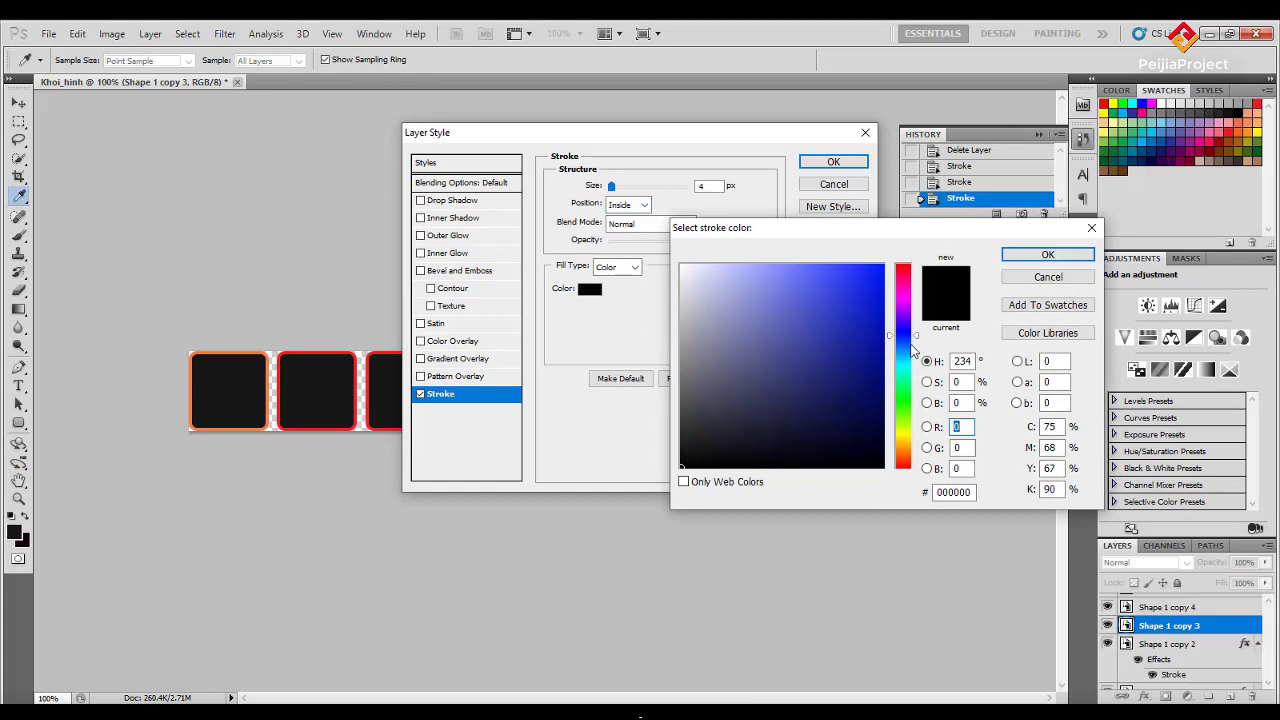
{"action": "left_click_drag", "start_coordinate": [852, 345], "coordinate": [796, 262]}
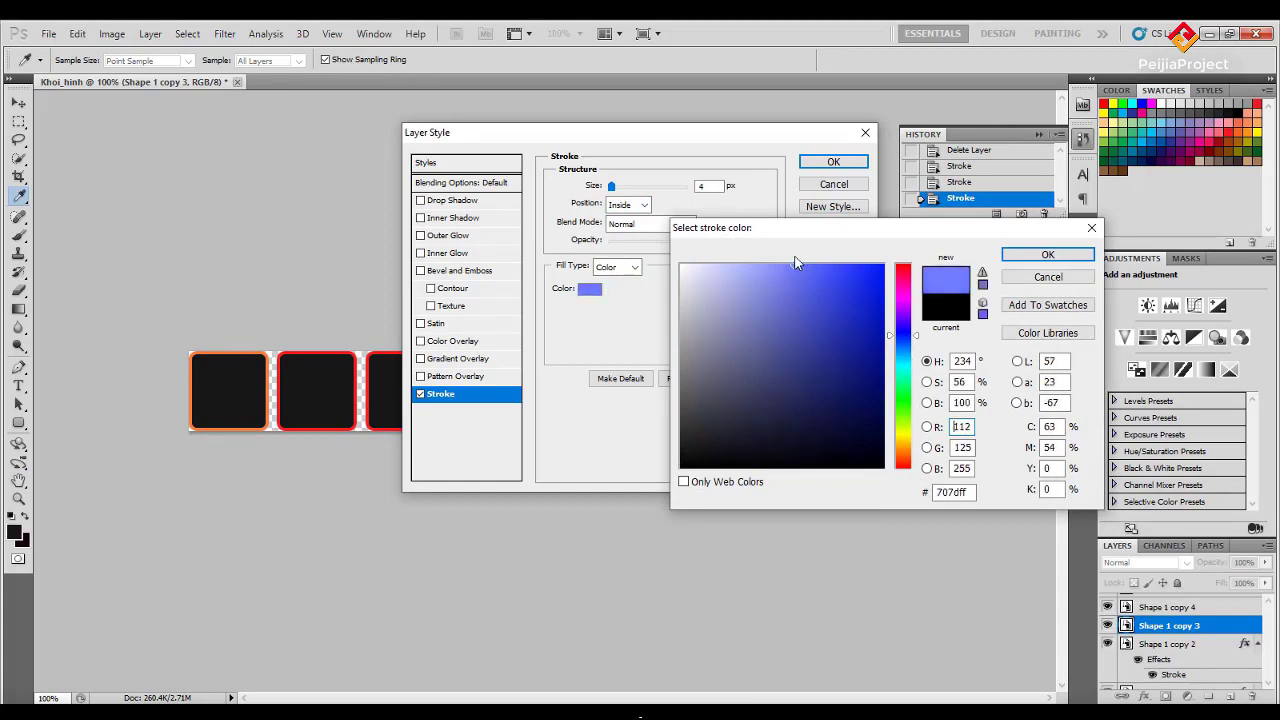
{"action": "left_click_drag", "start_coordinate": [798, 270], "coordinate": [806, 264]}
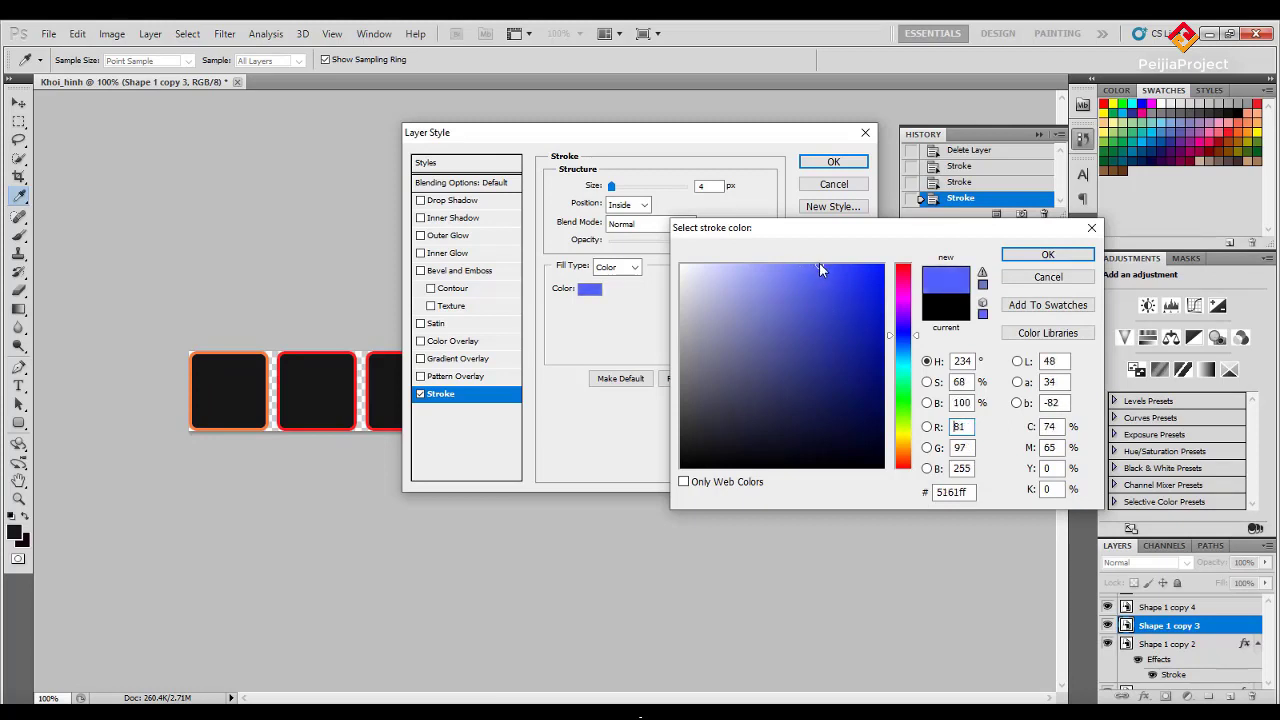
{"action": "left_click_drag", "start_coordinate": [806, 264], "coordinate": [820, 266]}
{"action": "left_click", "coordinate": [1048, 254]}
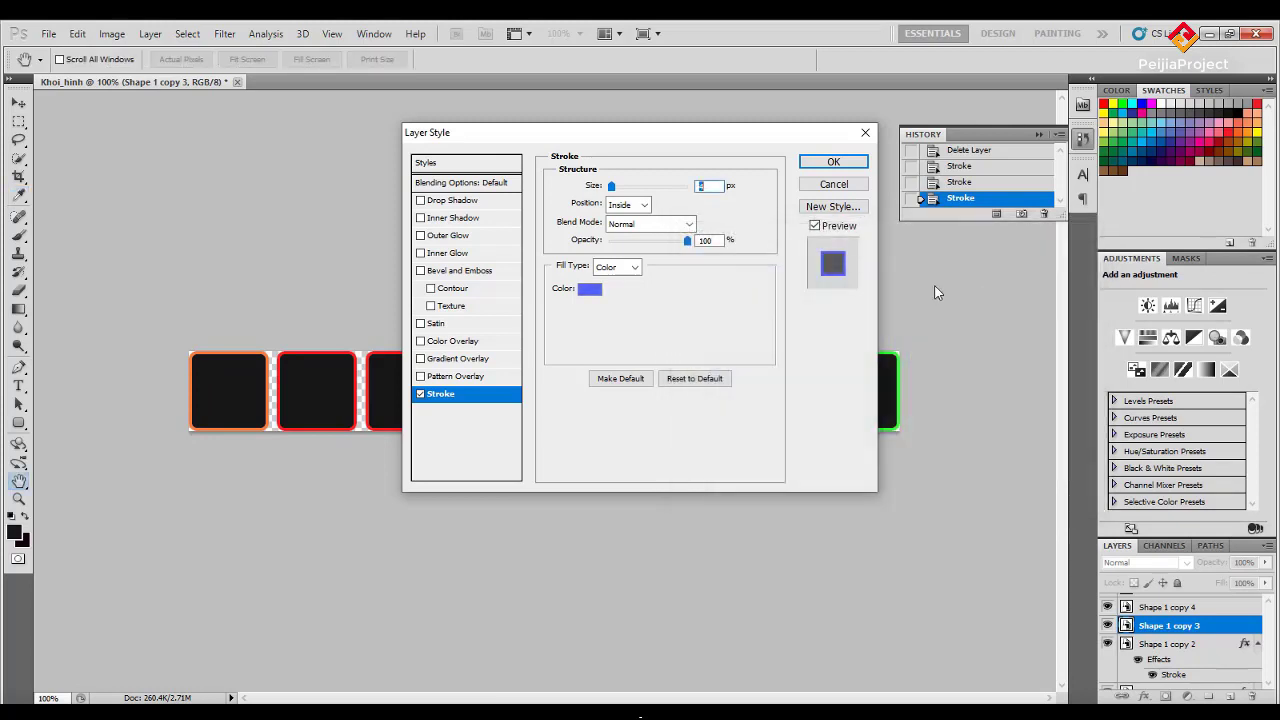
{"action": "left_click", "coordinate": [836, 164]}
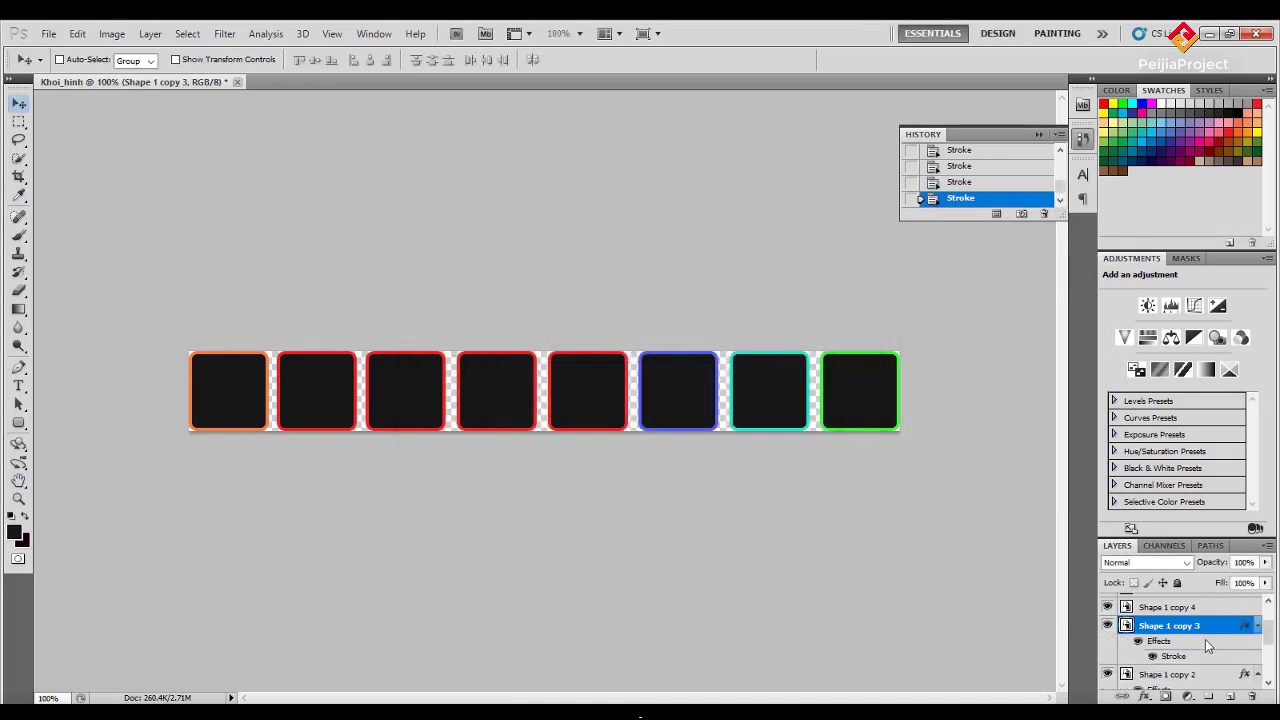
Give Shape 1 copy 4 a 4 px inside stroke in lavender #b497ff.
{"action": "left_click", "coordinate": [1180, 610]}
{"action": "right_click", "coordinate": [1180, 612]}
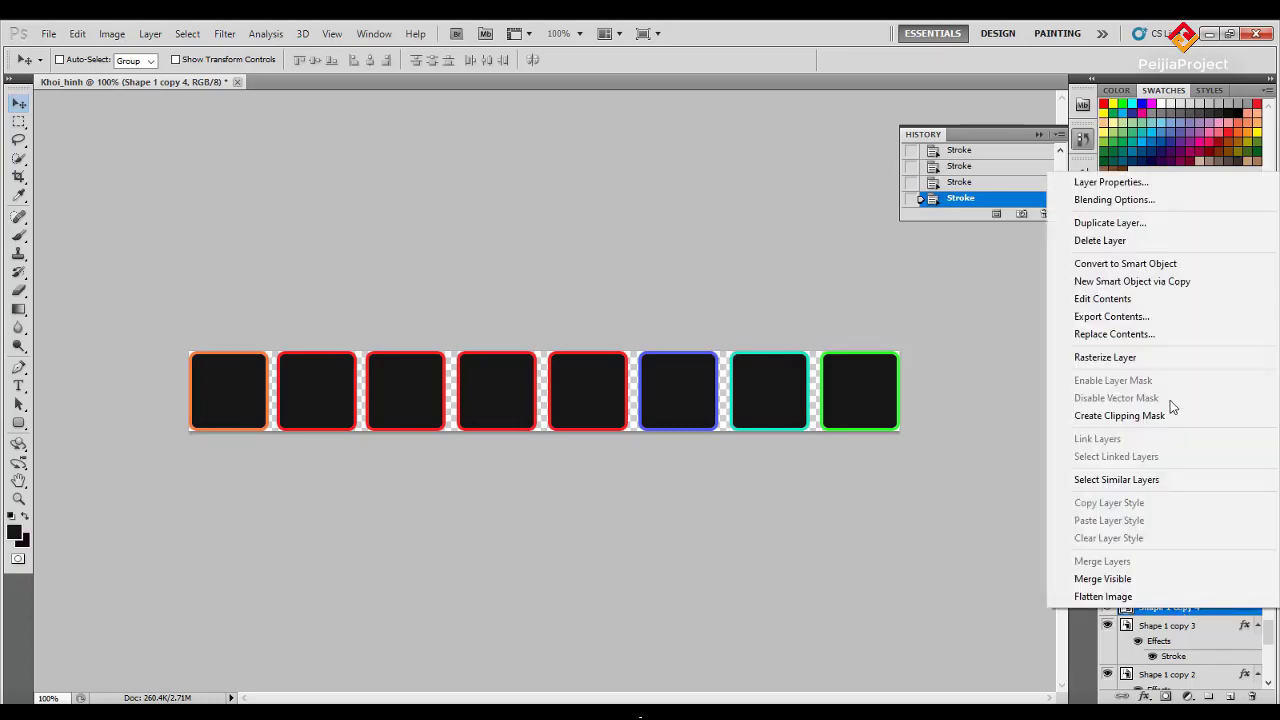
{"action": "left_click", "coordinate": [1125, 205]}
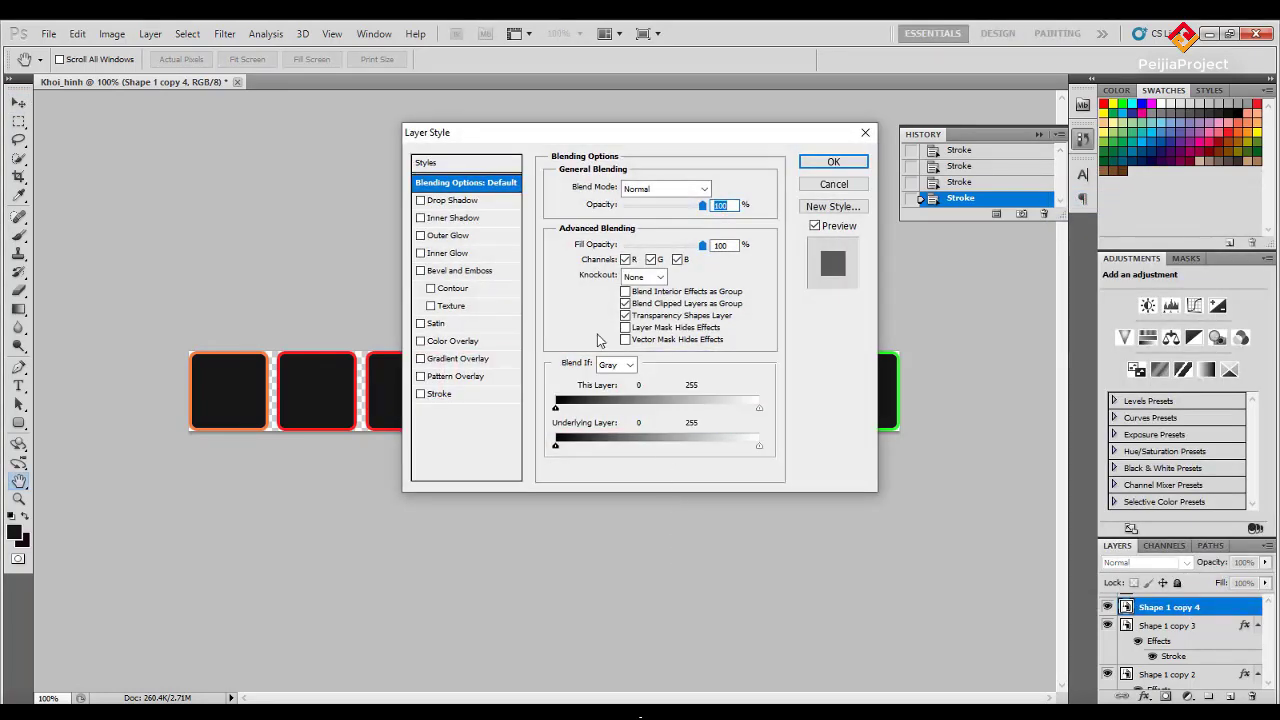
{"action": "left_click", "coordinate": [485, 396]}
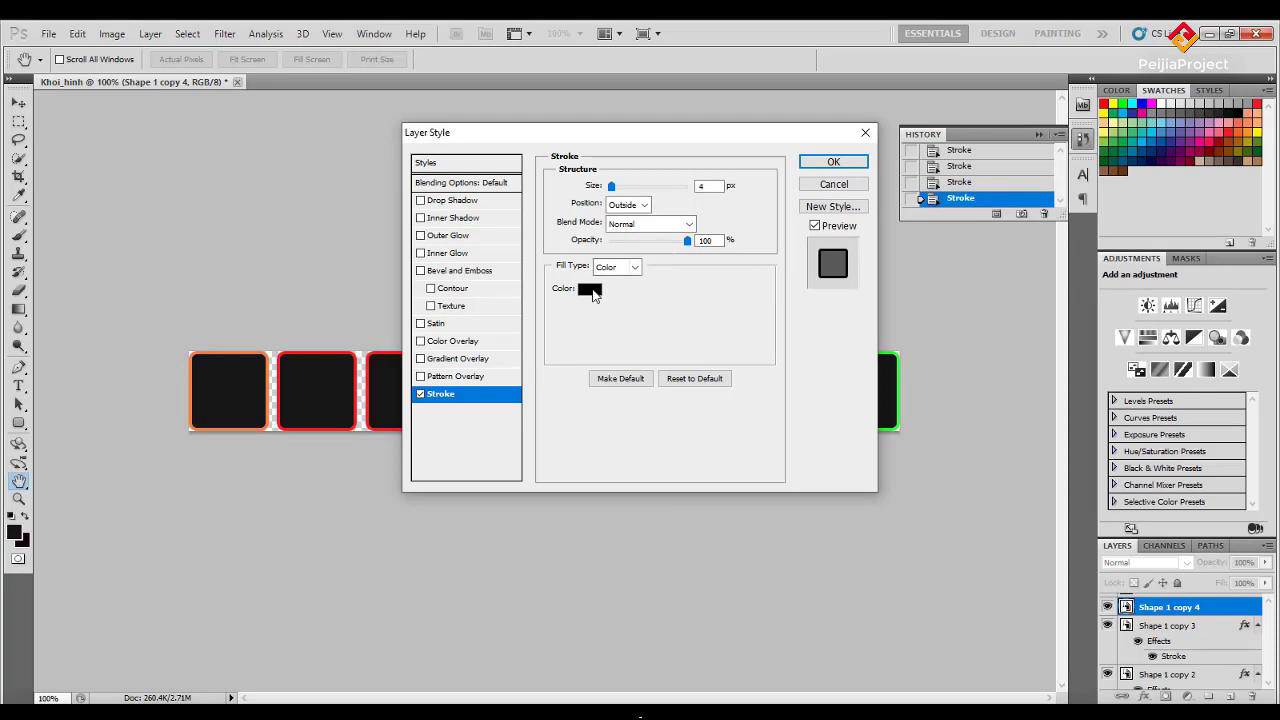
{"action": "left_click", "coordinate": [644, 205]}
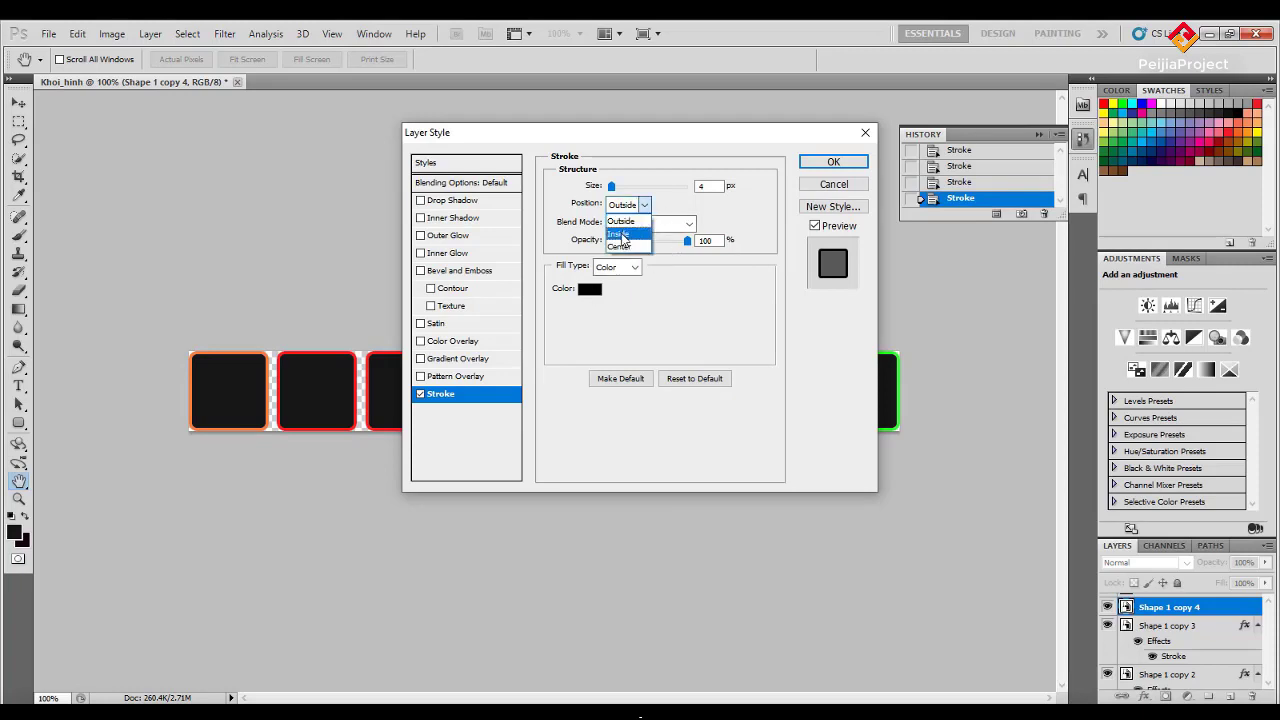
{"action": "left_click", "coordinate": [625, 234]}
{"action": "left_click", "coordinate": [590, 289]}
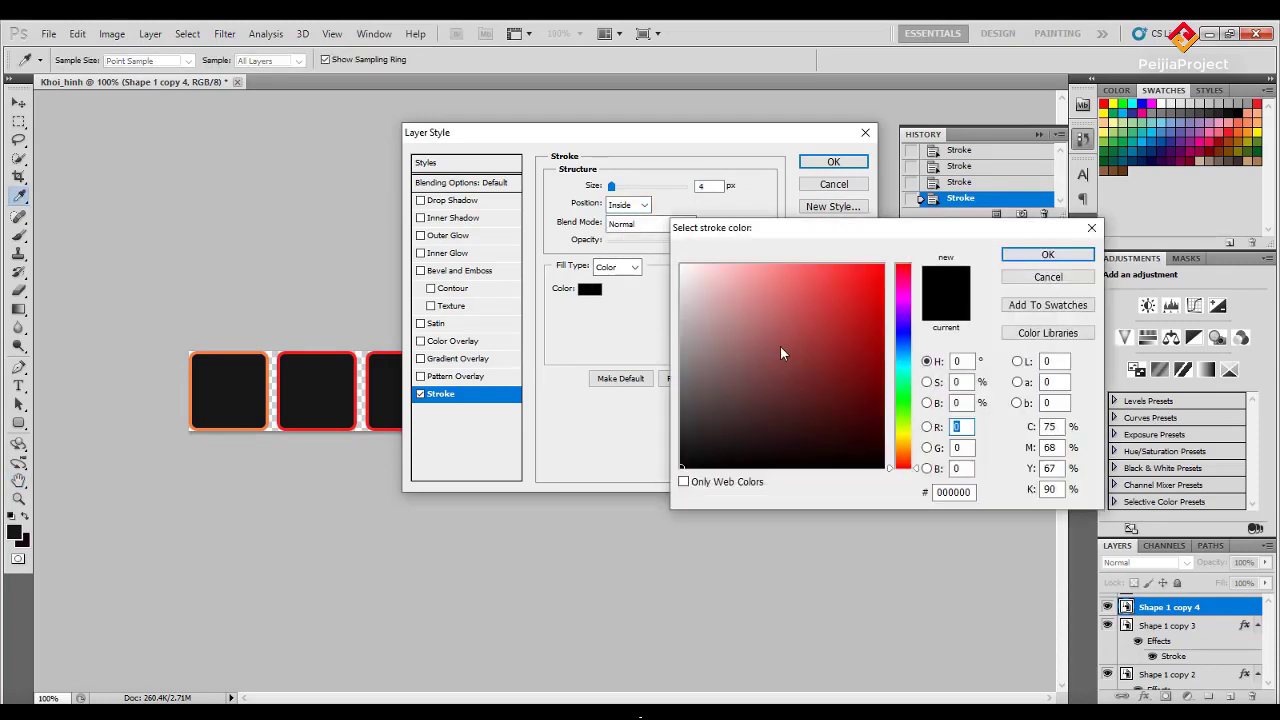
{"action": "mouse_move", "coordinate": [780, 346]}
{"action": "left_mouse_down"}
{"action": "mouse_move", "coordinate": [810, 335]}
{"action": "mouse_move", "coordinate": [820, 304]}
{"action": "mouse_move", "coordinate": [789, 272]}
{"action": "mouse_move", "coordinate": [734, 272]}
{"action": "mouse_move", "coordinate": [727, 294]}
{"action": "mouse_move", "coordinate": [724, 269]}
{"action": "mouse_move", "coordinate": [745, 273]}
{"action": "left_mouse_up"}
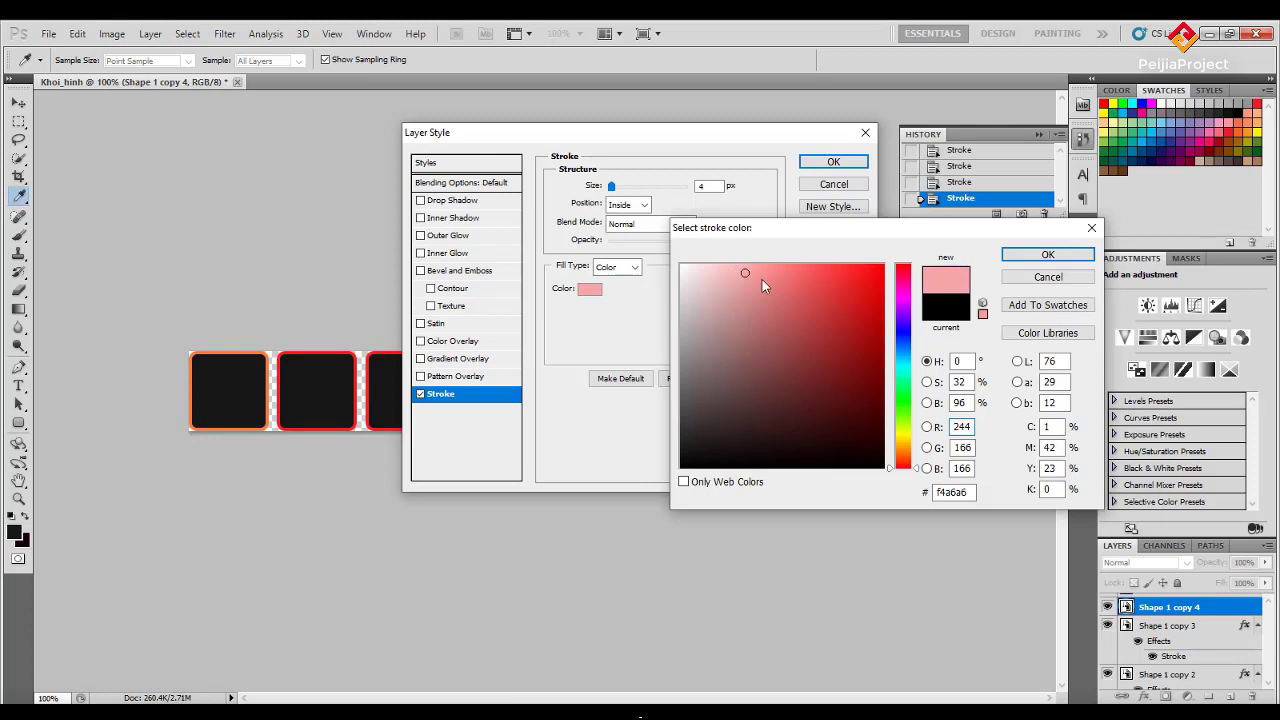
{"action": "left_click_drag", "start_coordinate": [905, 376], "coordinate": [907, 328]}
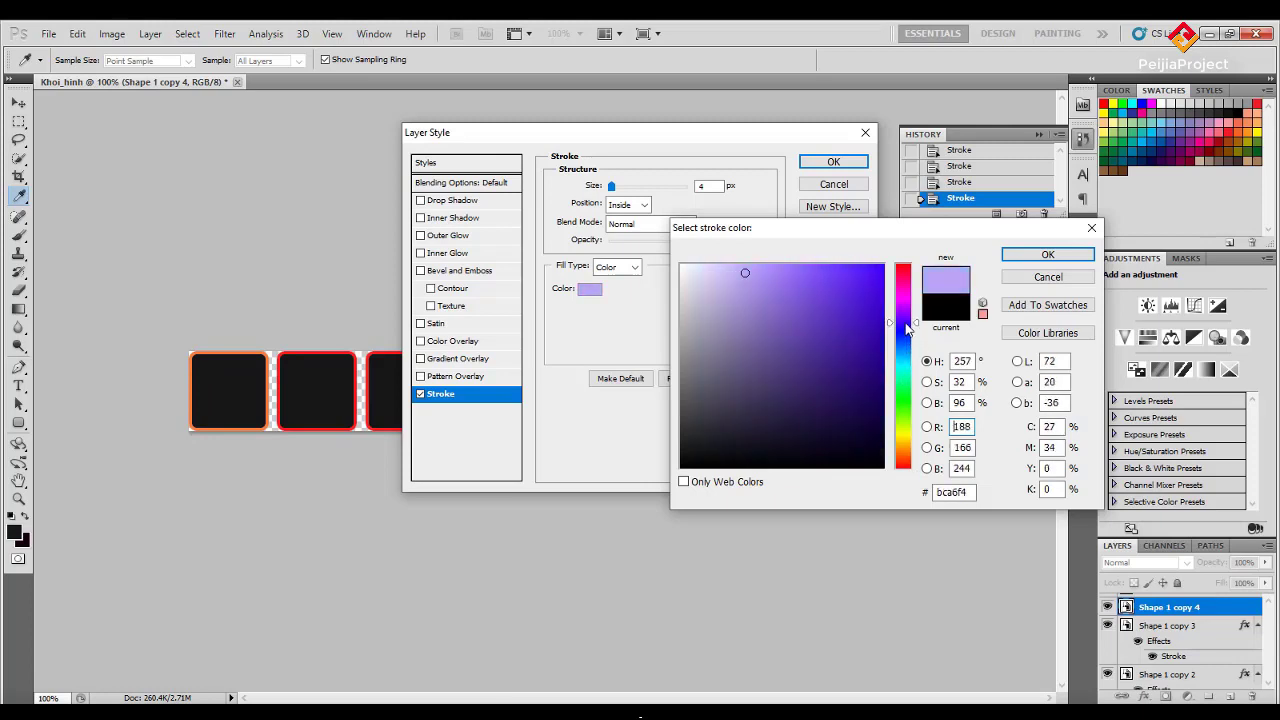
{"action": "left_click_drag", "start_coordinate": [735, 269], "coordinate": [763, 259]}
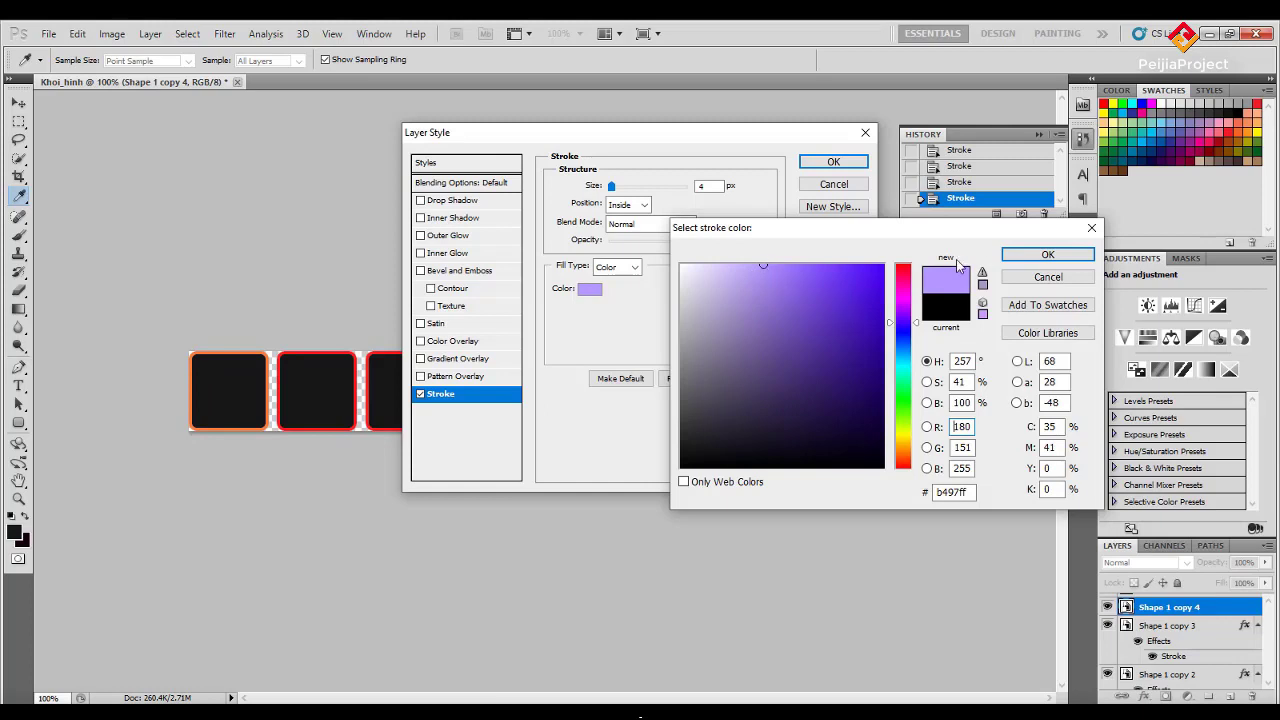
{"action": "left_click", "coordinate": [1046, 256]}
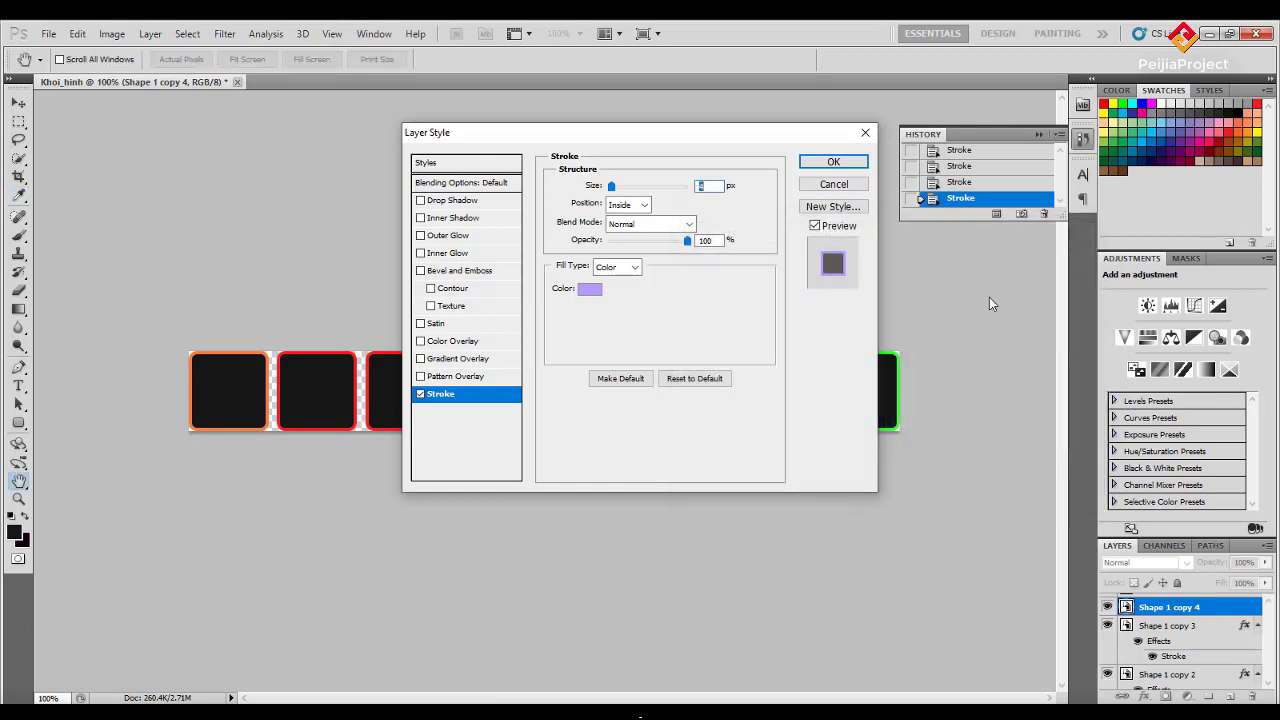
{"action": "left_click", "coordinate": [842, 163]}
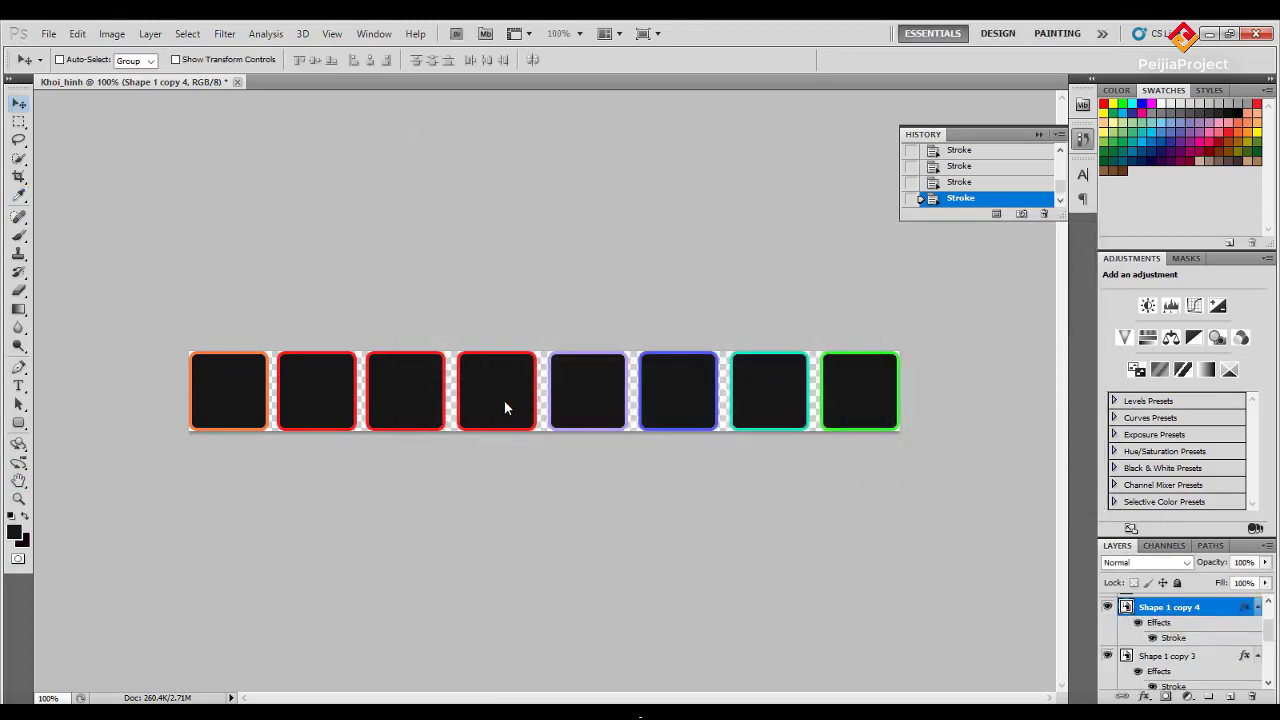
Duplicate the layer as Shape 1 copy 5 and give it a magenta #ec008c stroke.
{"action": "key", "text": "ctrl+j"}
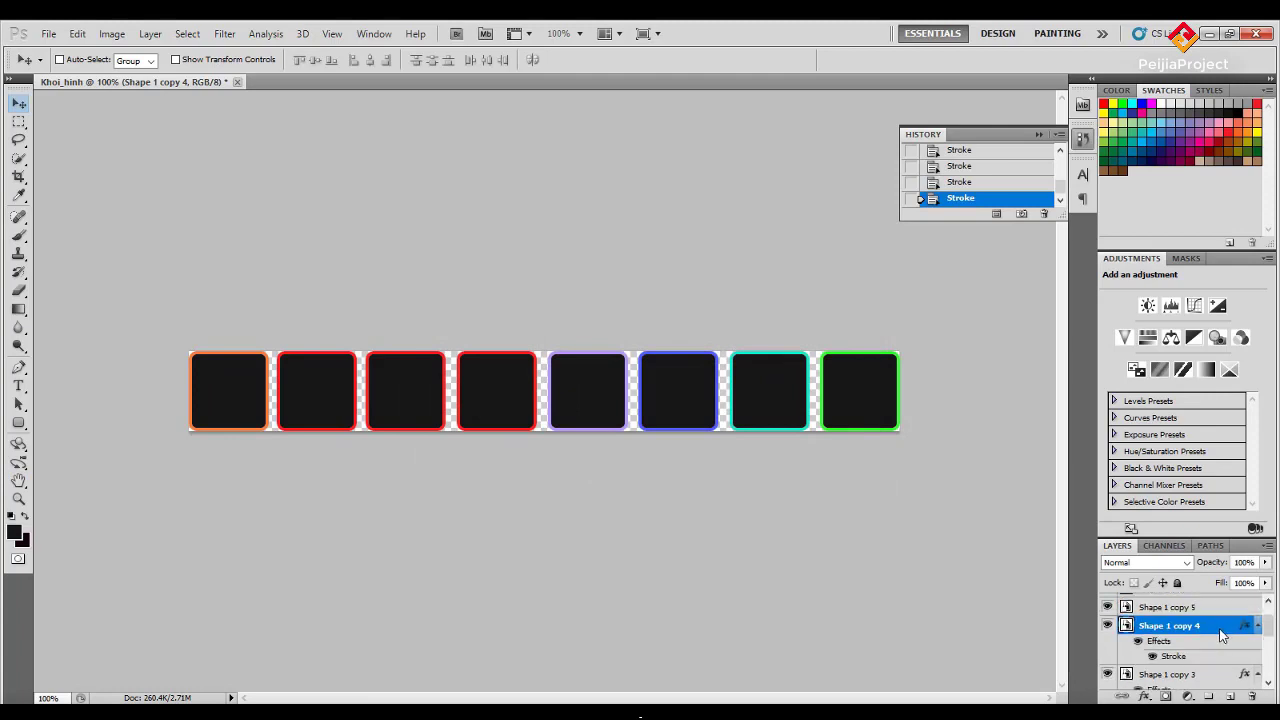
{"action": "right_click", "coordinate": [1172, 611]}
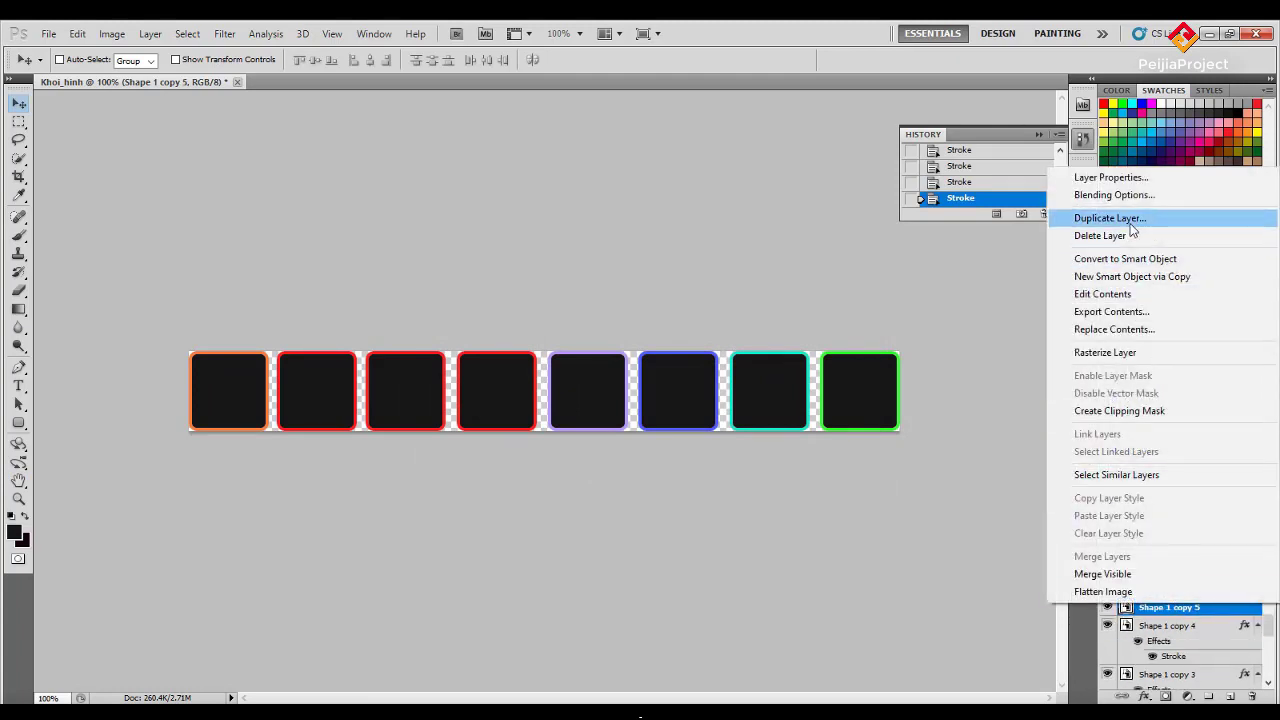
{"action": "left_click", "coordinate": [1115, 195]}
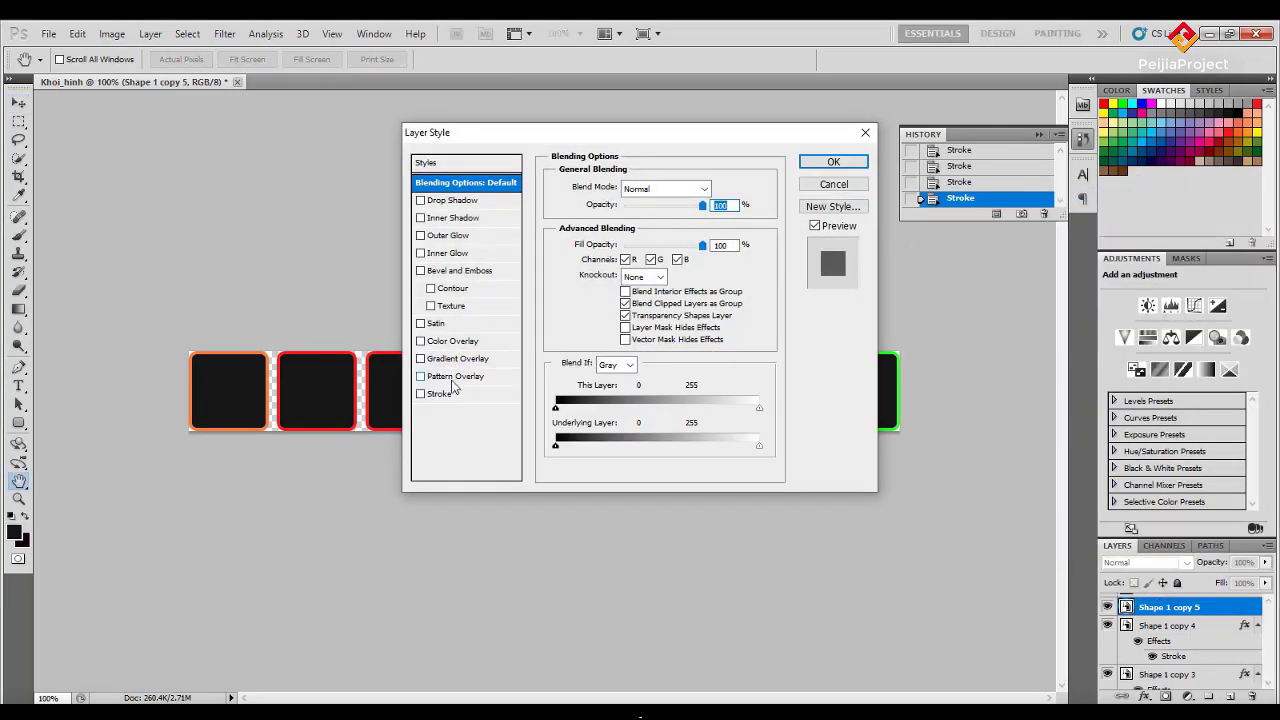
{"action": "left_click", "coordinate": [449, 393]}
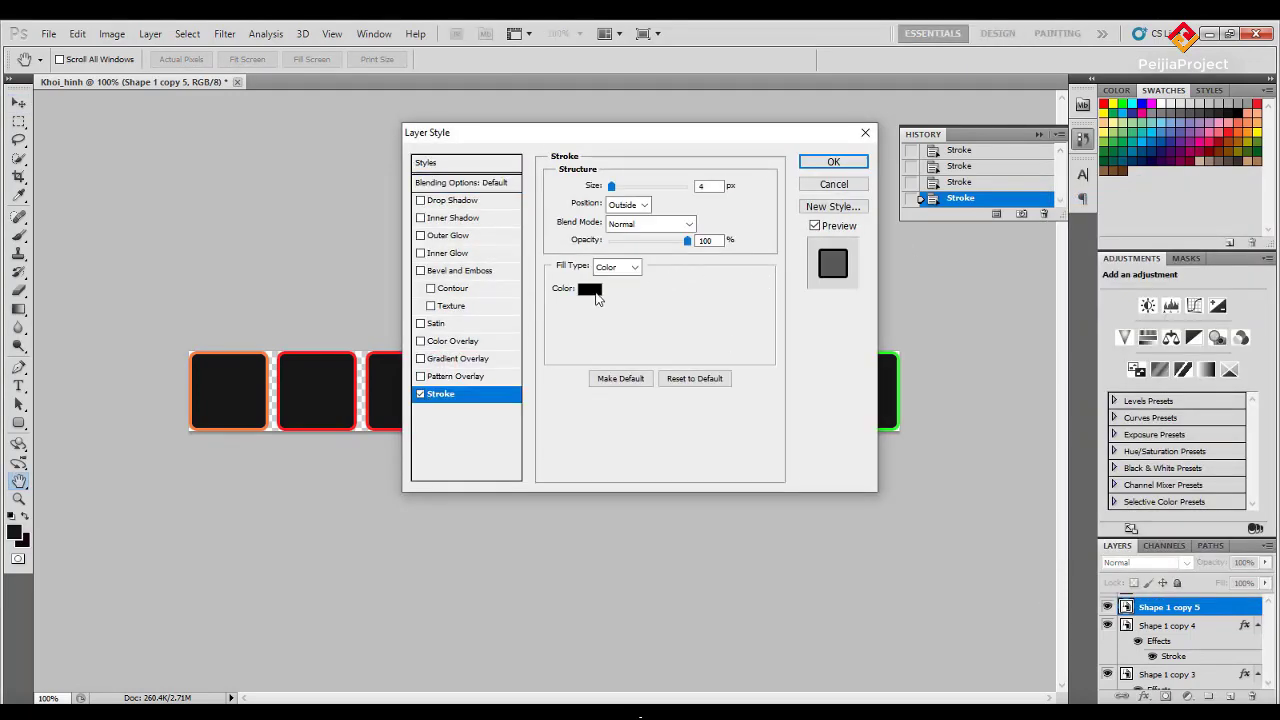
{"action": "left_click", "coordinate": [594, 292]}
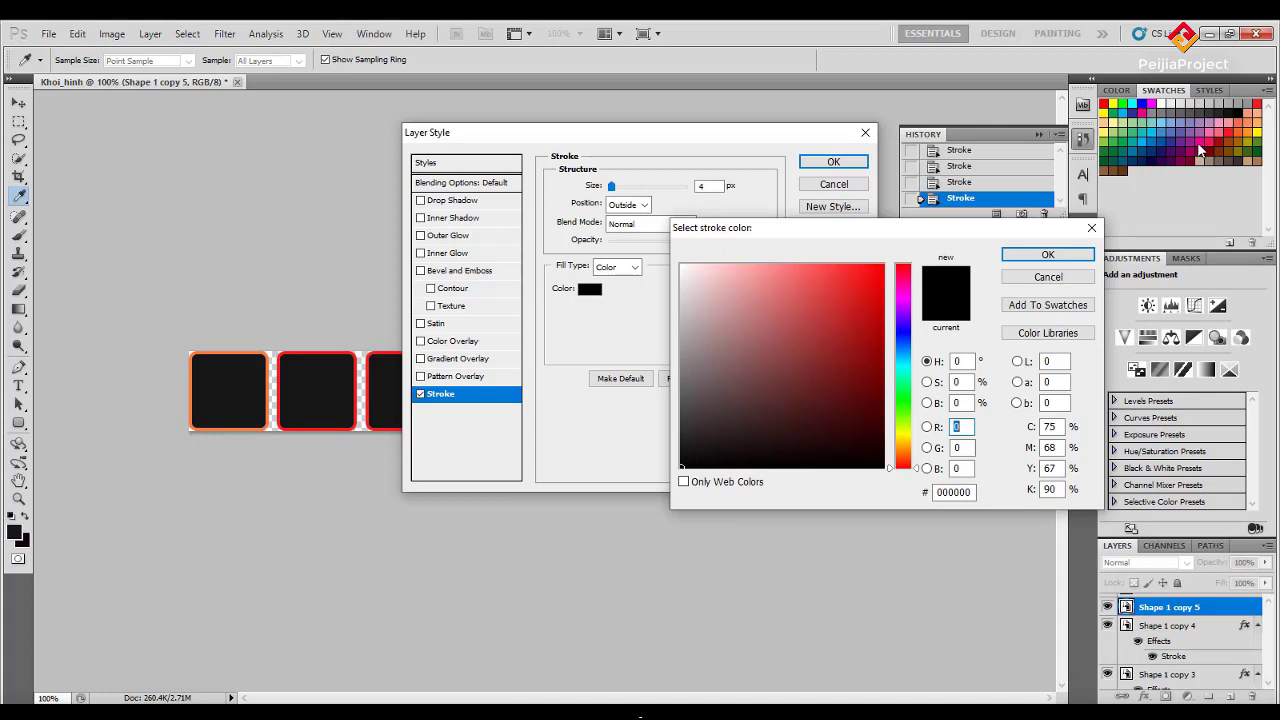
{"action": "left_click", "coordinate": [1199, 148]}
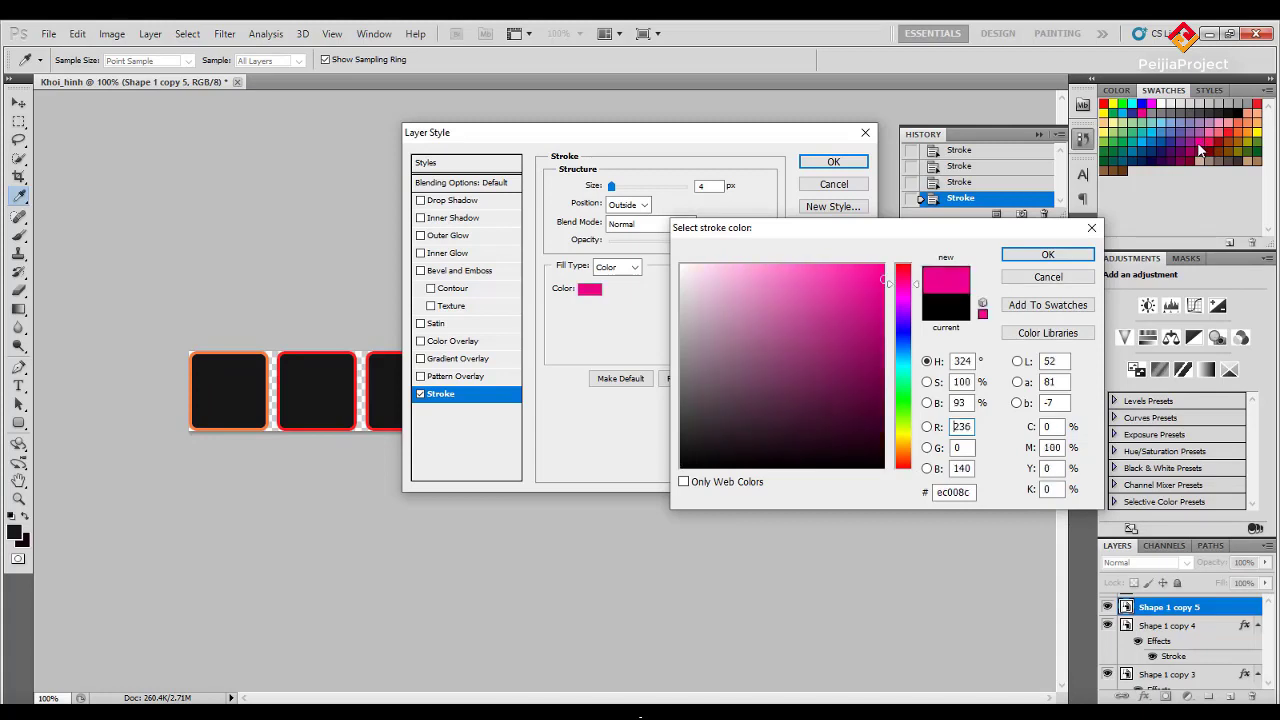
{"action": "left_click", "coordinate": [1047, 254]}
{"action": "left_click", "coordinate": [833, 161]}
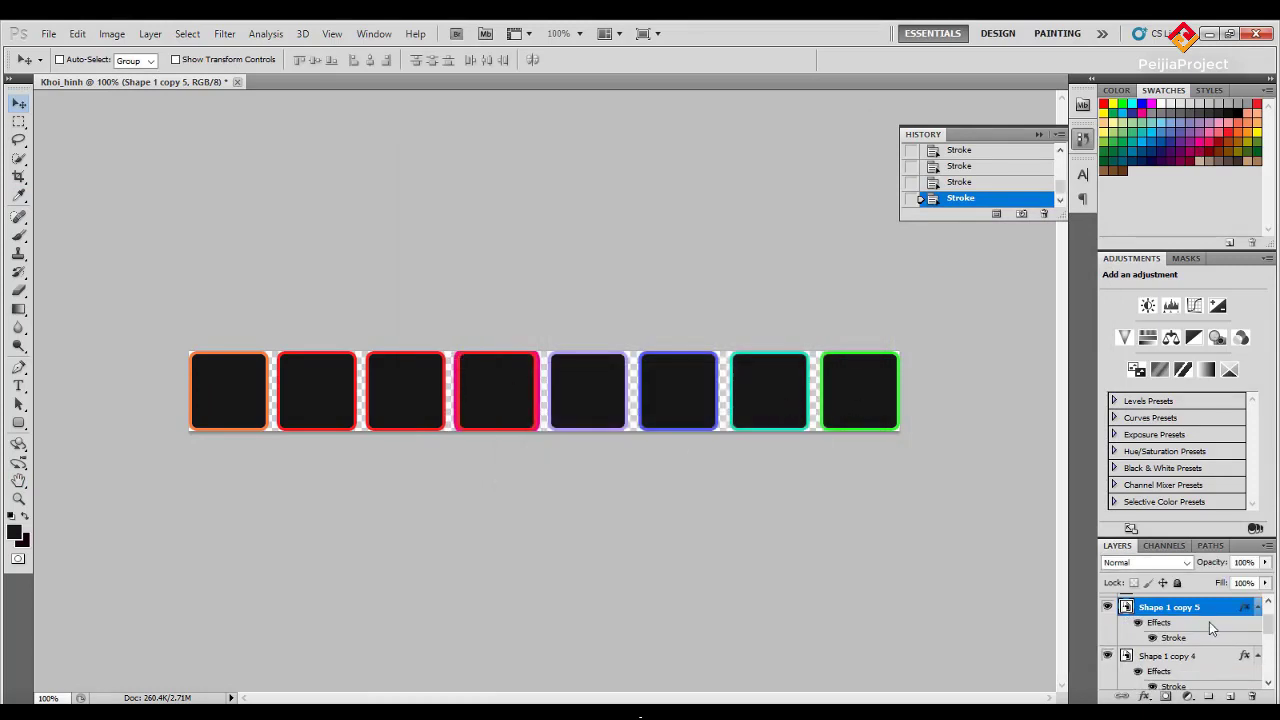
Reopen Shape 1 copy 5's stroke settings, try clearing the size, and keep magenta.
{"action": "right_click", "coordinate": [1176, 614]}
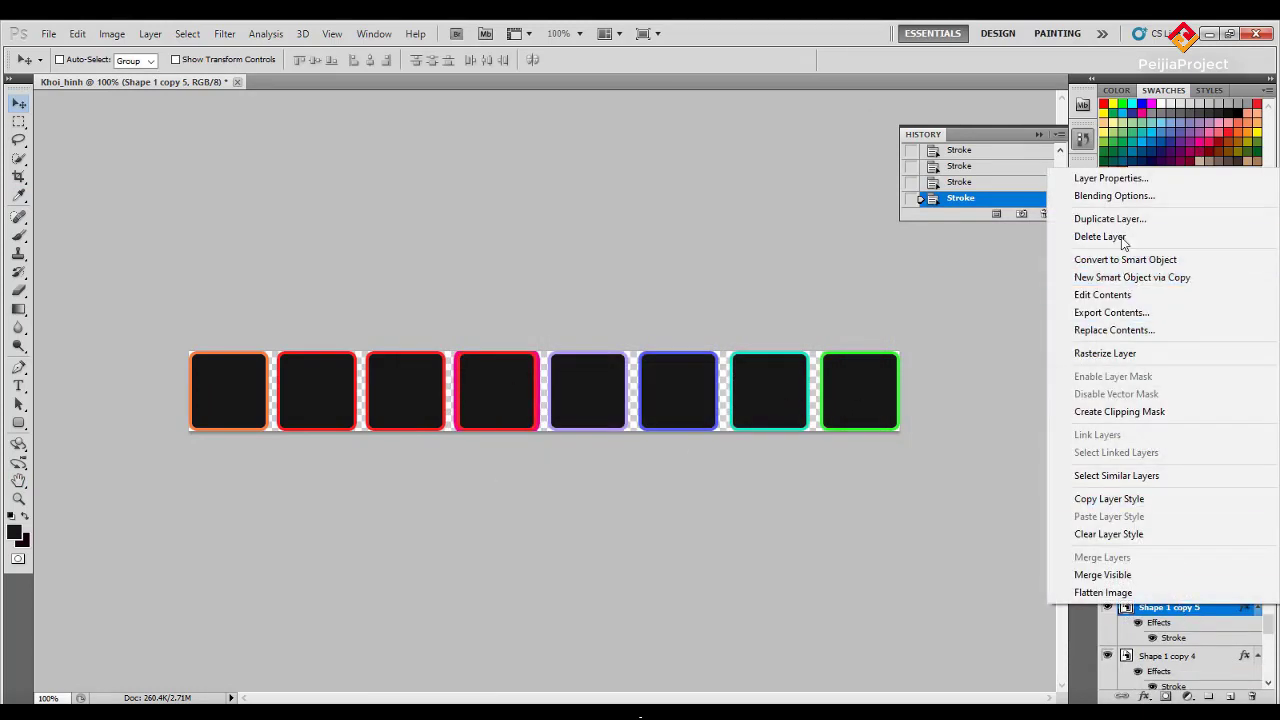
{"action": "left_click", "coordinate": [1118, 197]}
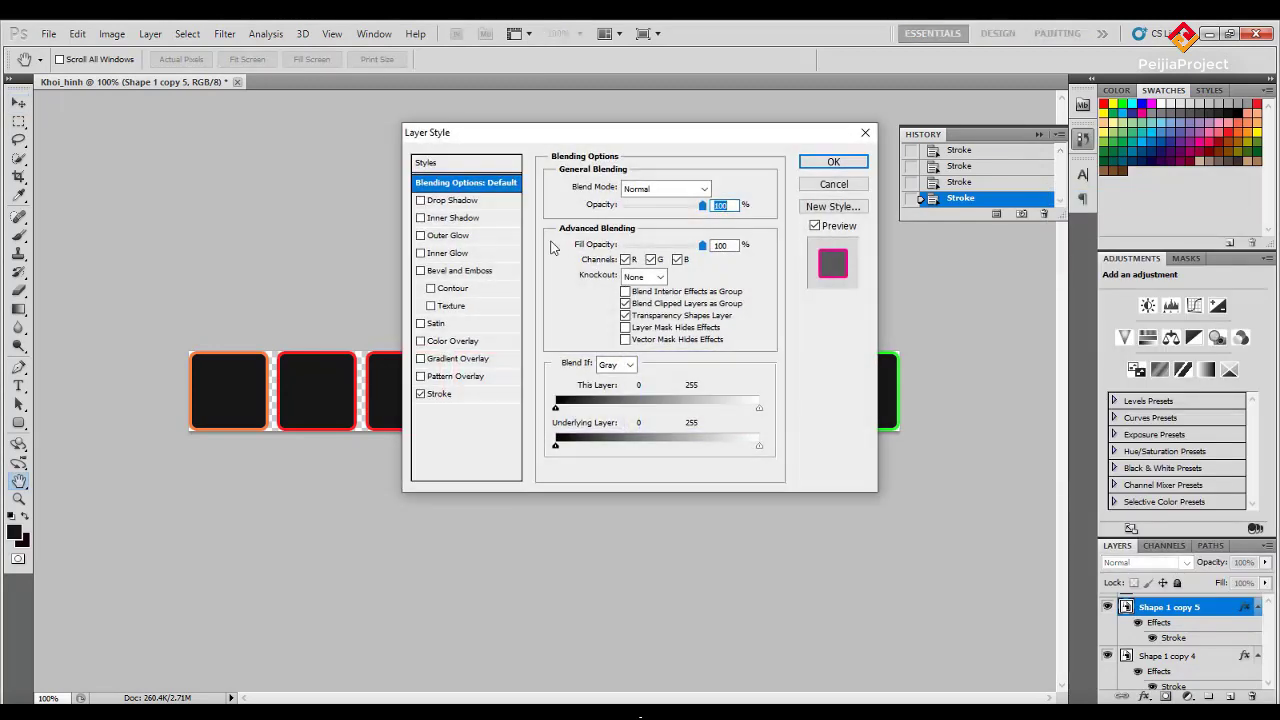
{"action": "left_click", "coordinate": [462, 396]}
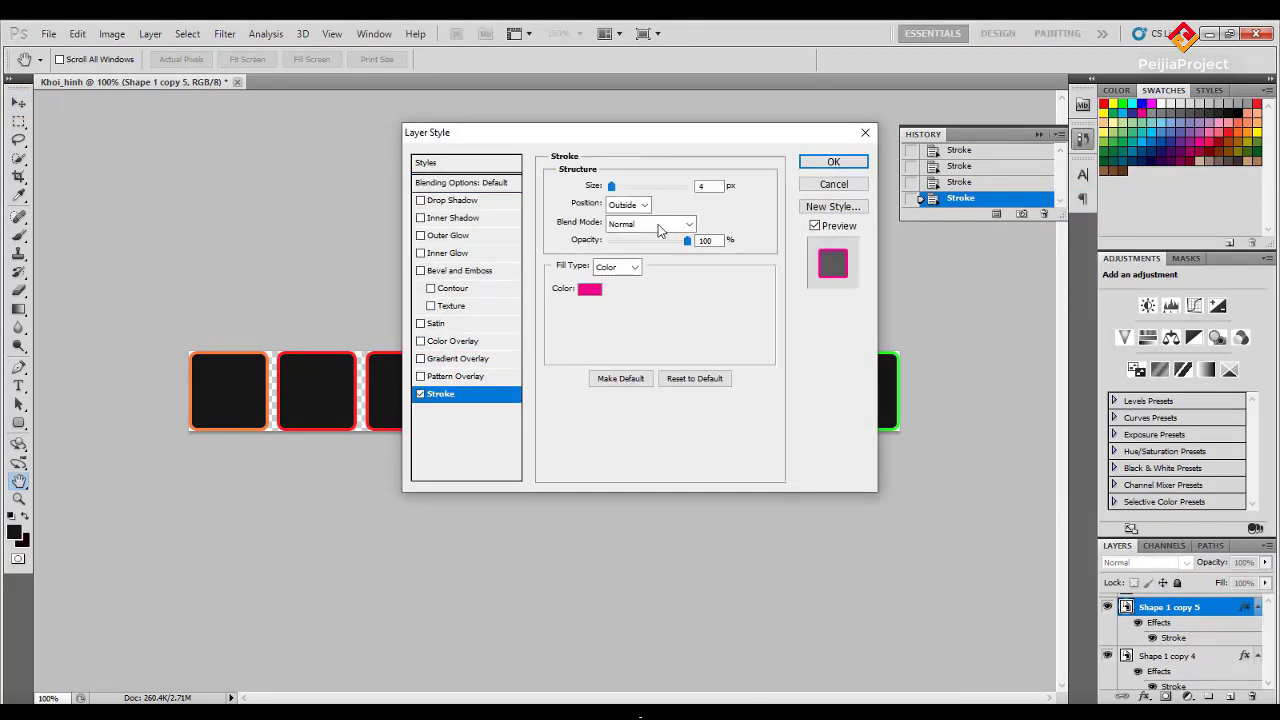
{"action": "double_click", "coordinate": [710, 189]}
{"action": "key", "text": "BackSpace"}
{"action": "left_click", "coordinate": [644, 204]}
{"action": "left_click", "coordinate": [659, 285]}
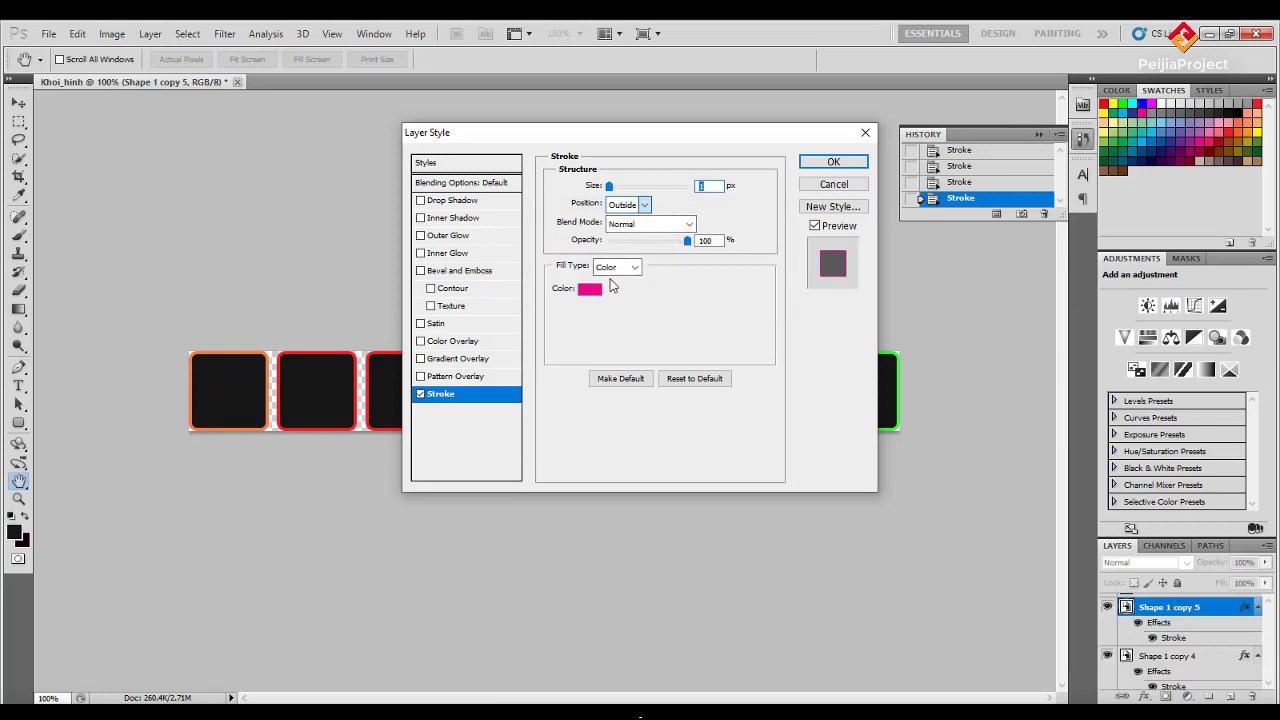
{"action": "left_click", "coordinate": [588, 296]}
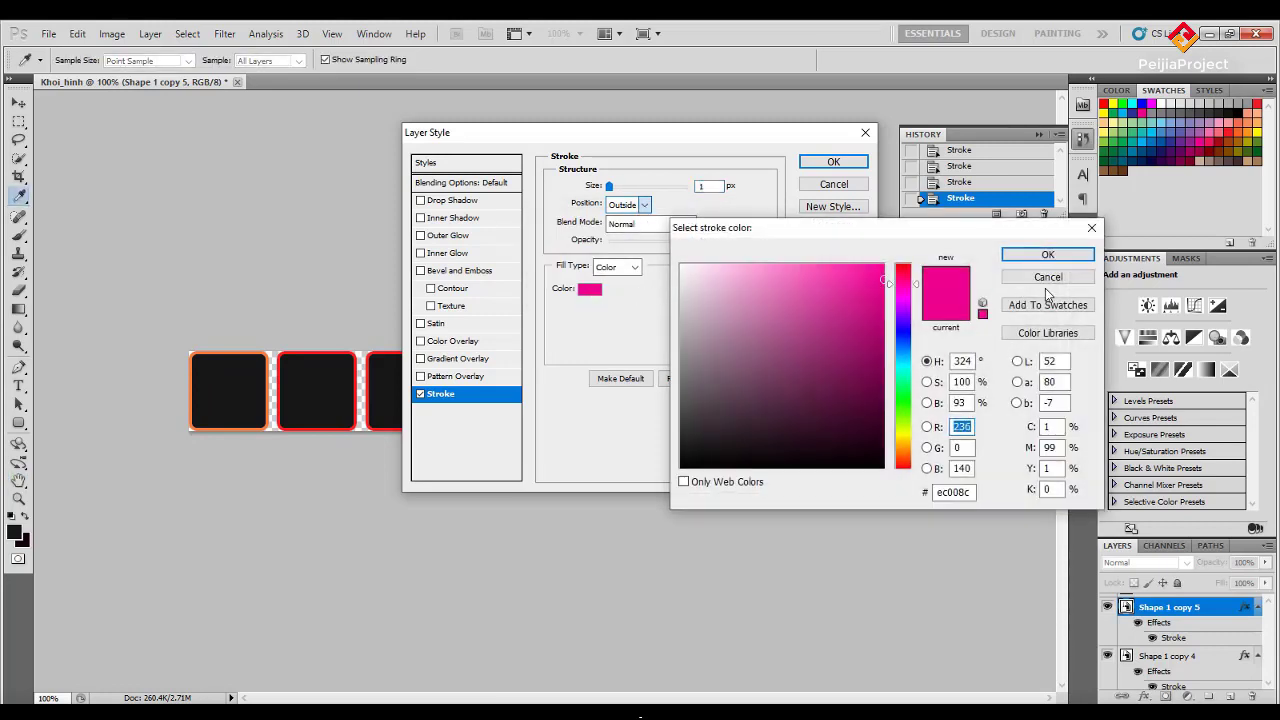
{"action": "left_click", "coordinate": [1047, 254]}
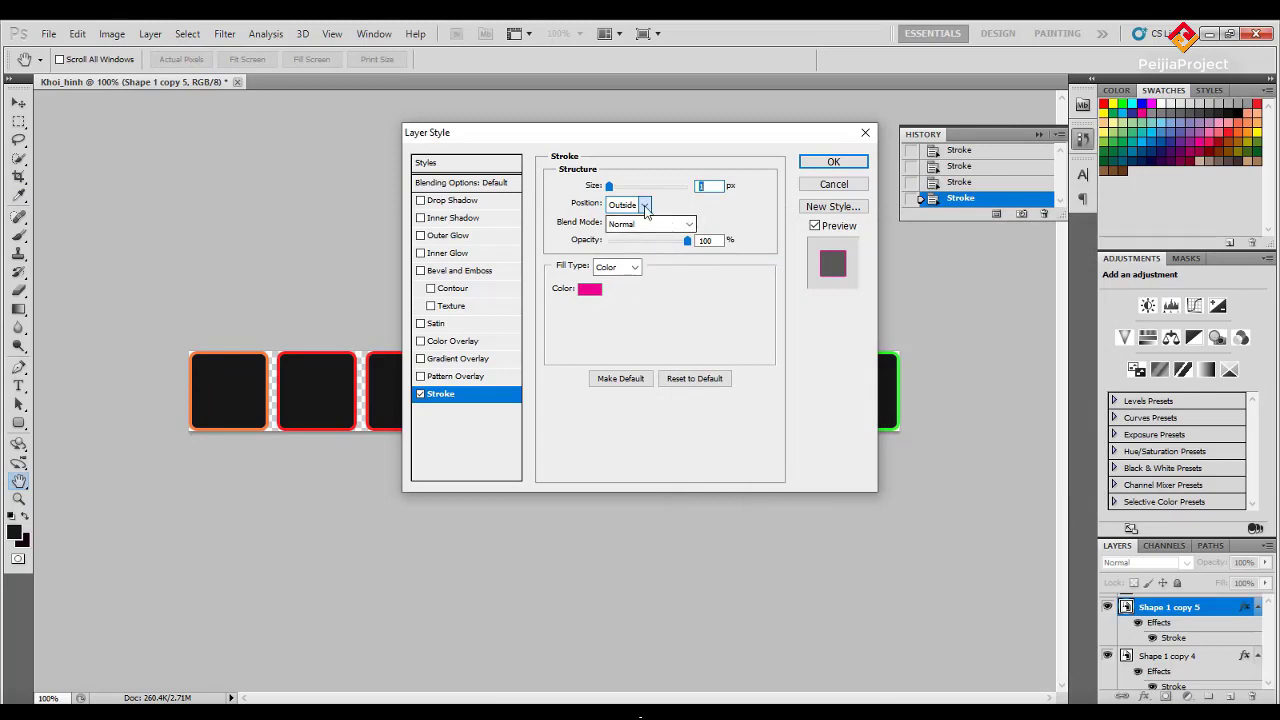
Move the magenta stroke Inside, apply it, and duplicate the layer as Shape 1 copy 6.
{"action": "left_click", "coordinate": [644, 205]}
{"action": "left_click", "coordinate": [624, 229]}
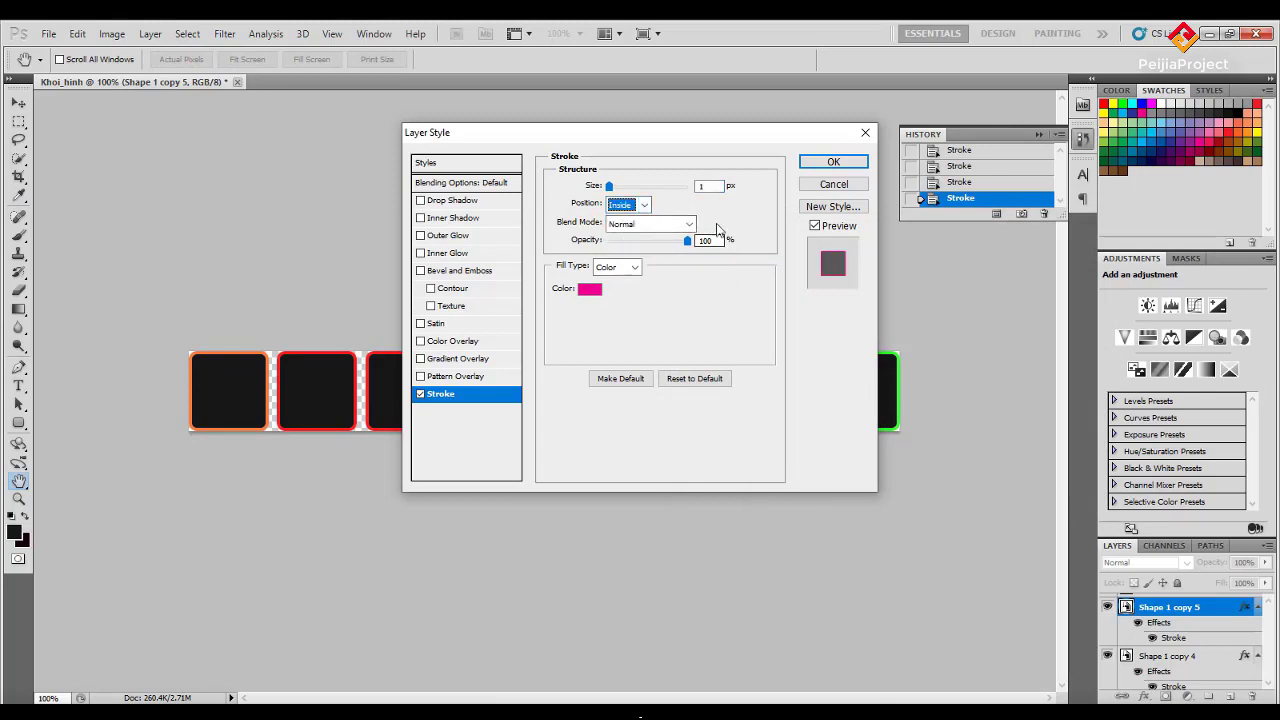
{"action": "double_click", "coordinate": [700, 187]}
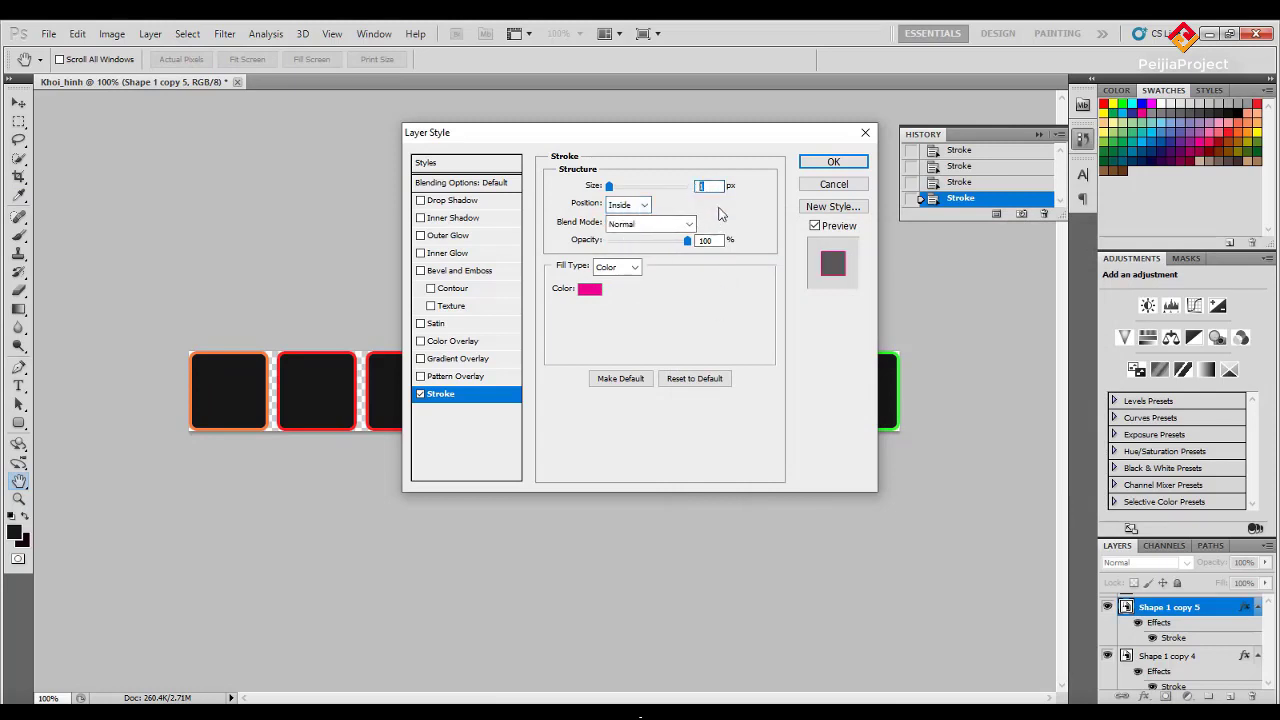
{"action": "type", "text": "4"}
{"action": "left_click", "coordinate": [833, 163]}
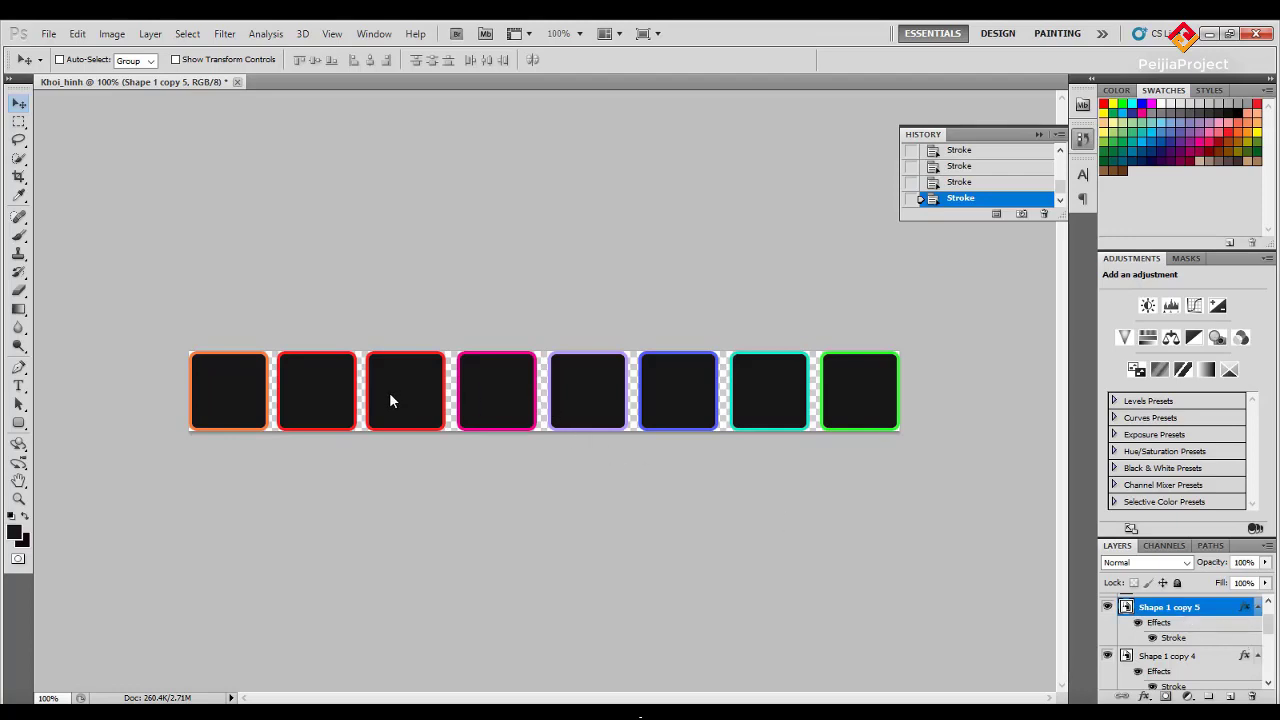
{"action": "key", "text": "ctrl+j"}
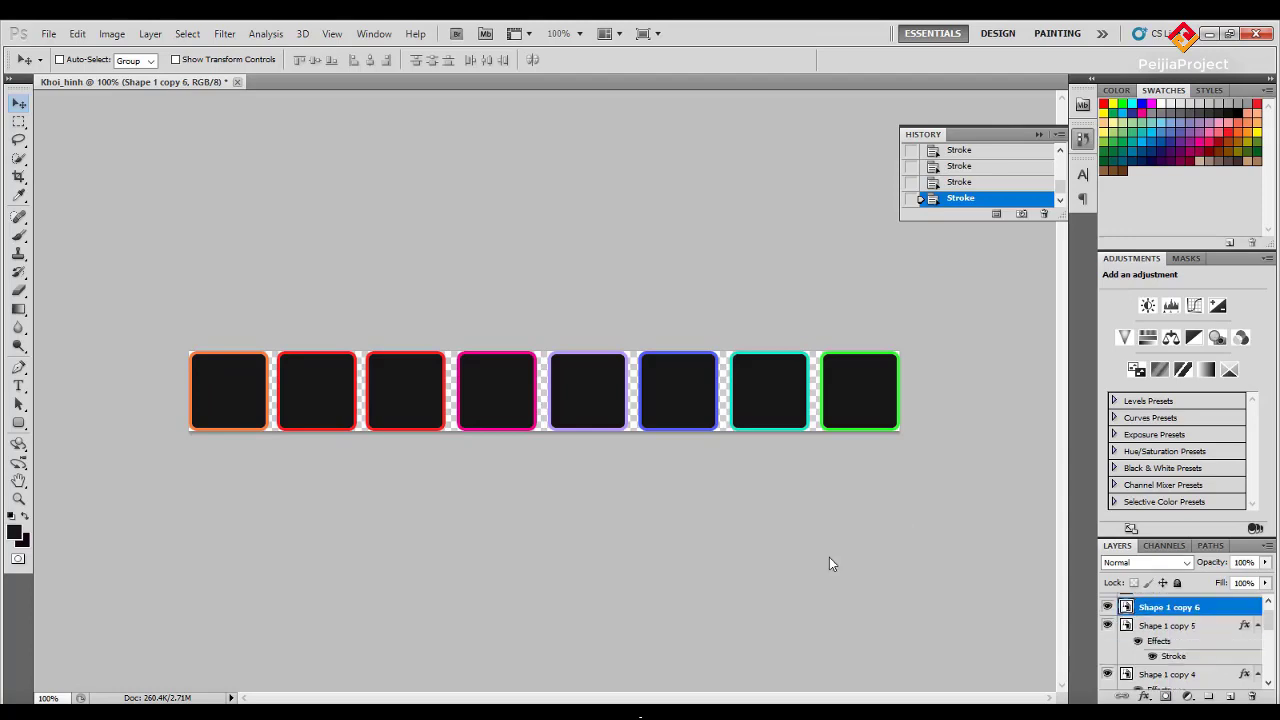
Give Shape 1 copy 6, the third tile, an inside stroke in a yellow swatch colour.
{"action": "right_click", "coordinate": [1175, 613]}
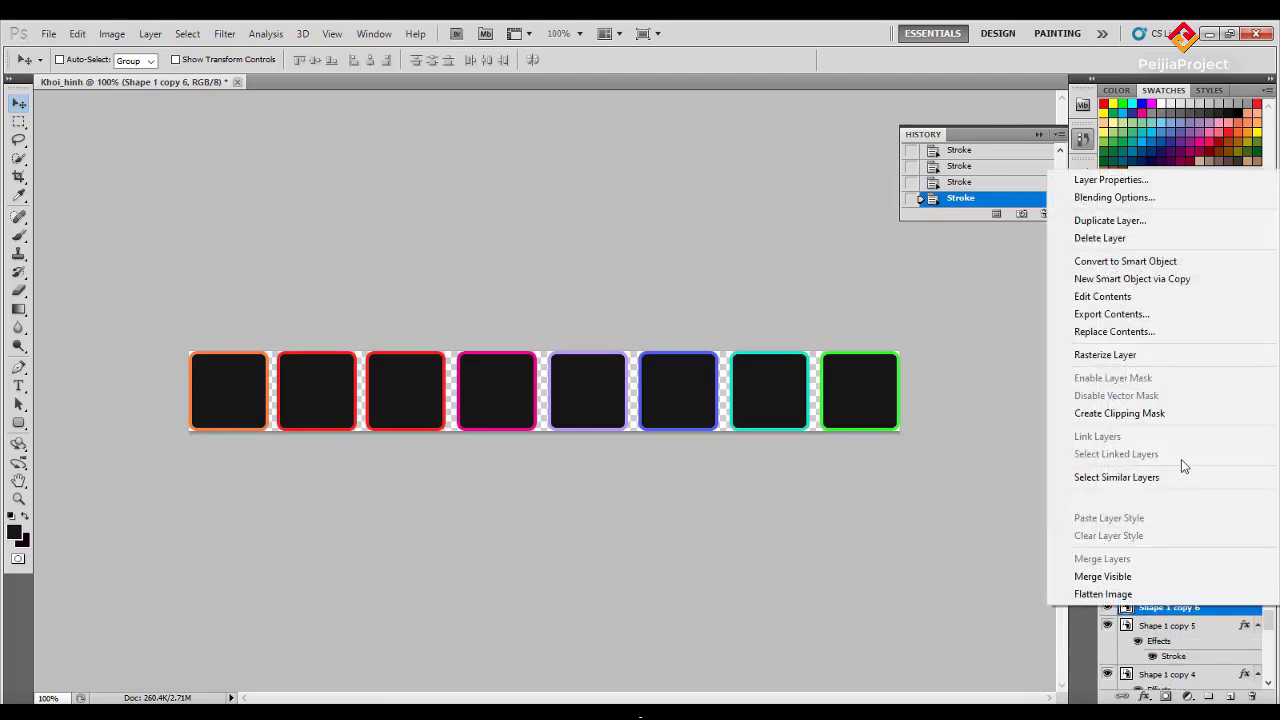
{"action": "left_click", "coordinate": [1127, 198]}
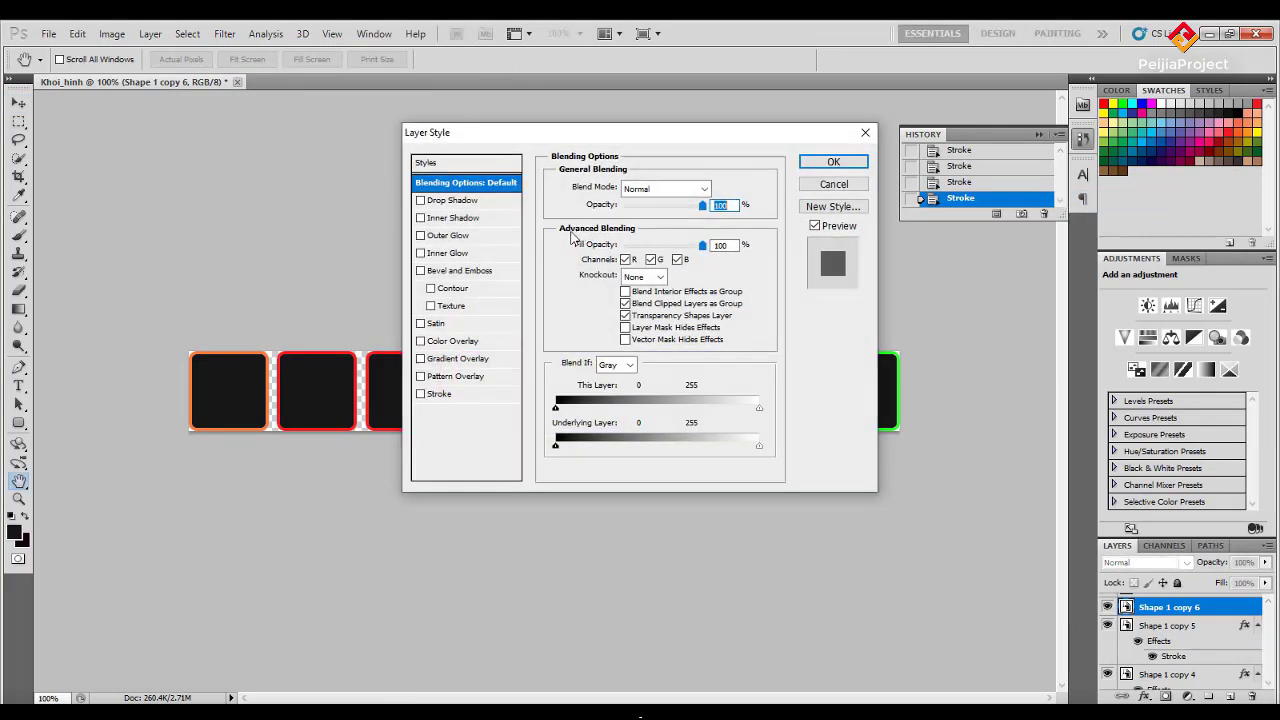
{"action": "left_click", "coordinate": [450, 394]}
{"action": "left_click", "coordinate": [628, 204]}
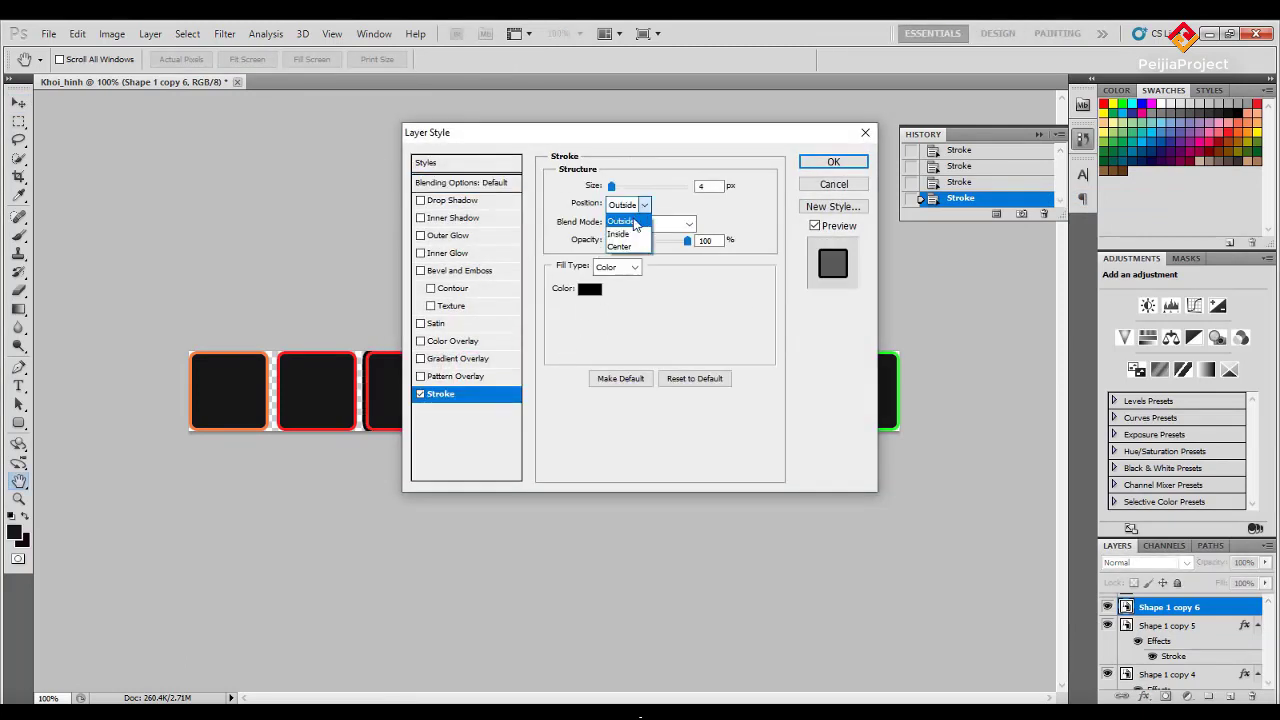
{"action": "left_click", "coordinate": [620, 218]}
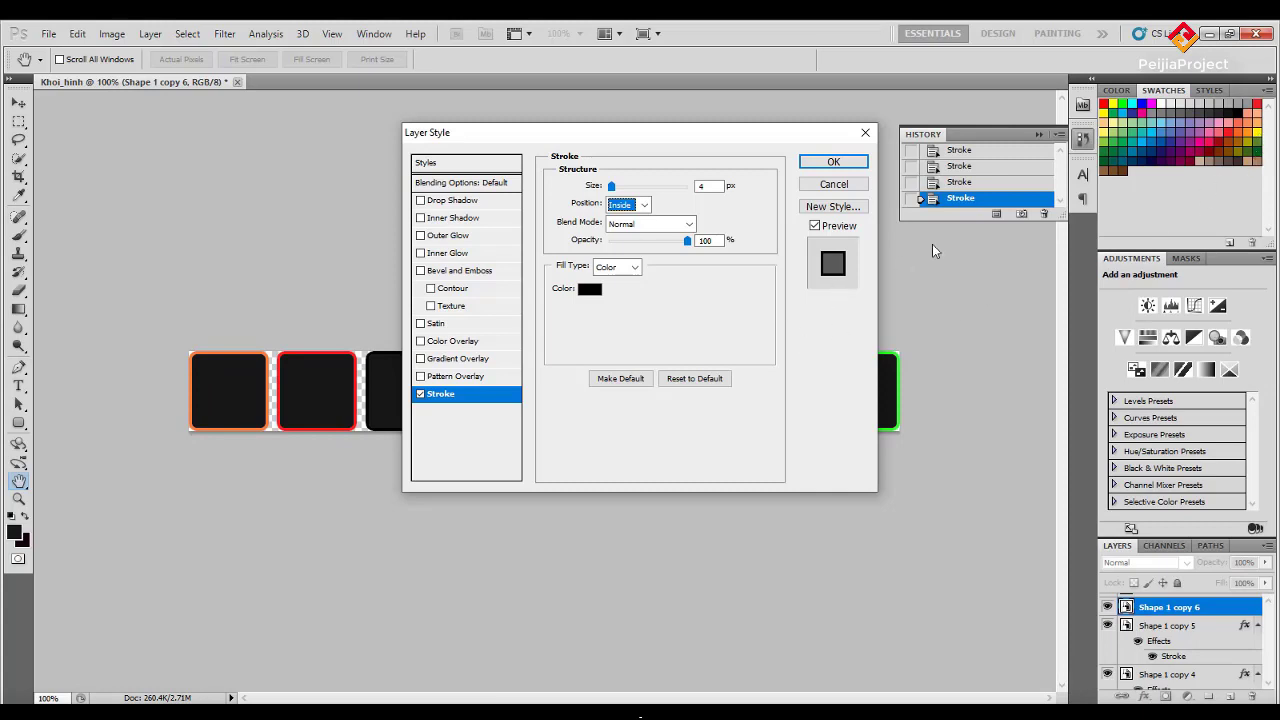
{"action": "left_click", "coordinate": [1258, 140]}
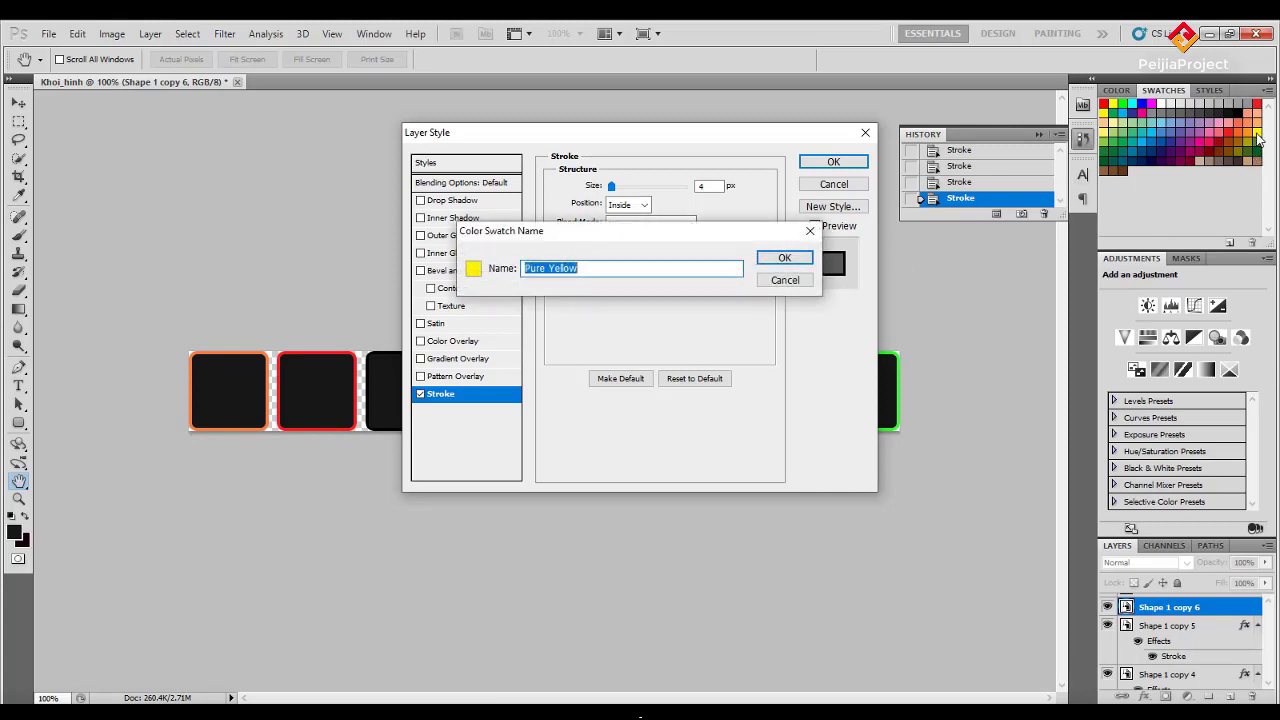
{"action": "left_click", "coordinate": [780, 277]}
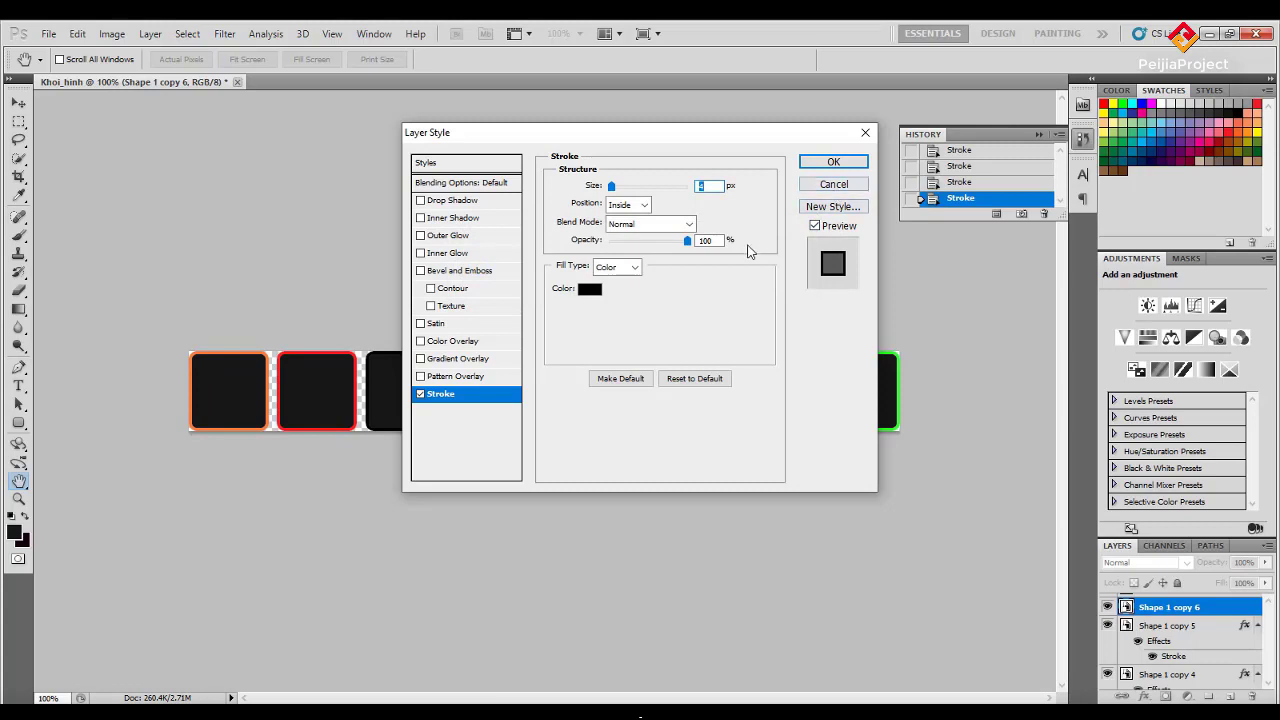
{"action": "left_click", "coordinate": [590, 289]}
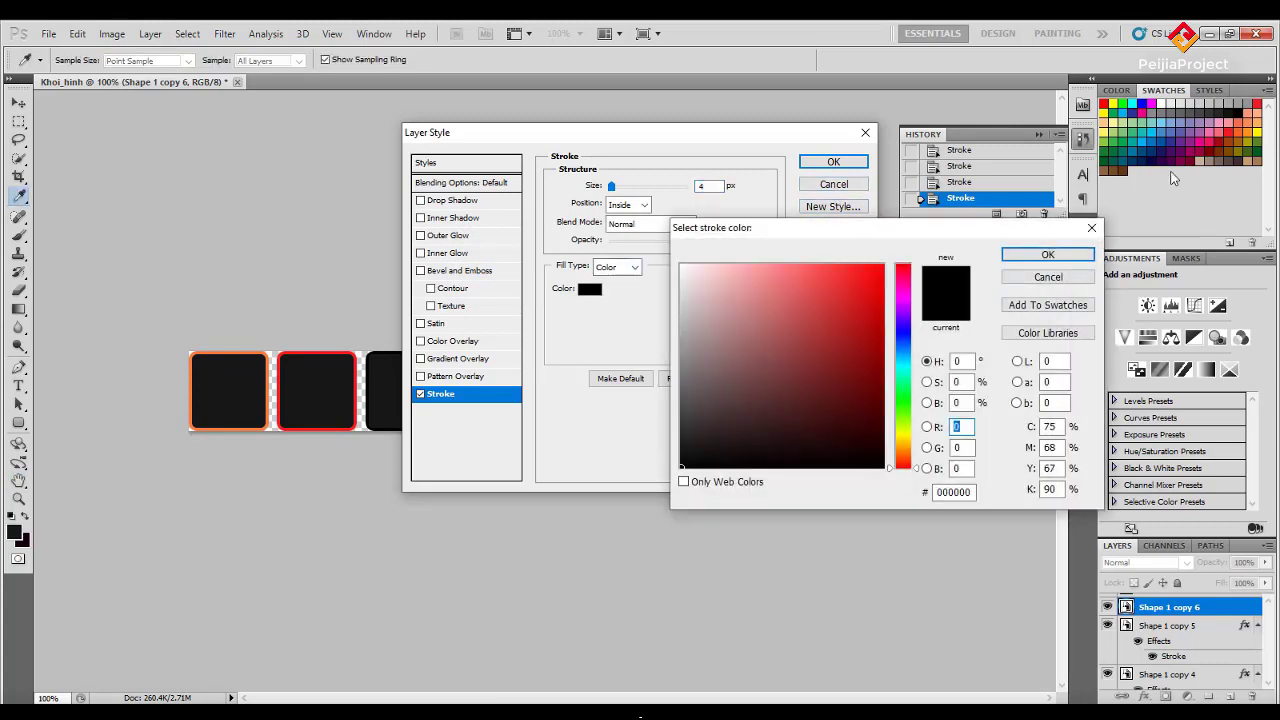
{"action": "left_click", "coordinate": [1257, 140]}
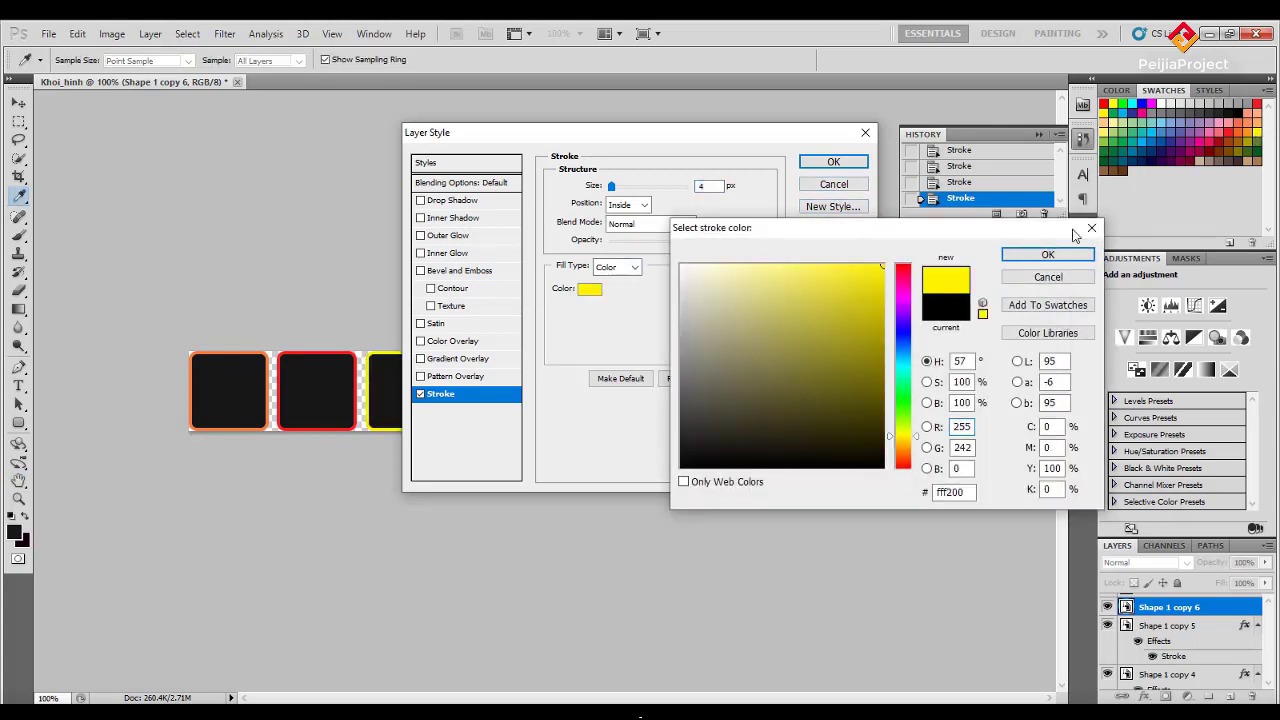
{"action": "left_click", "coordinate": [1040, 255]}
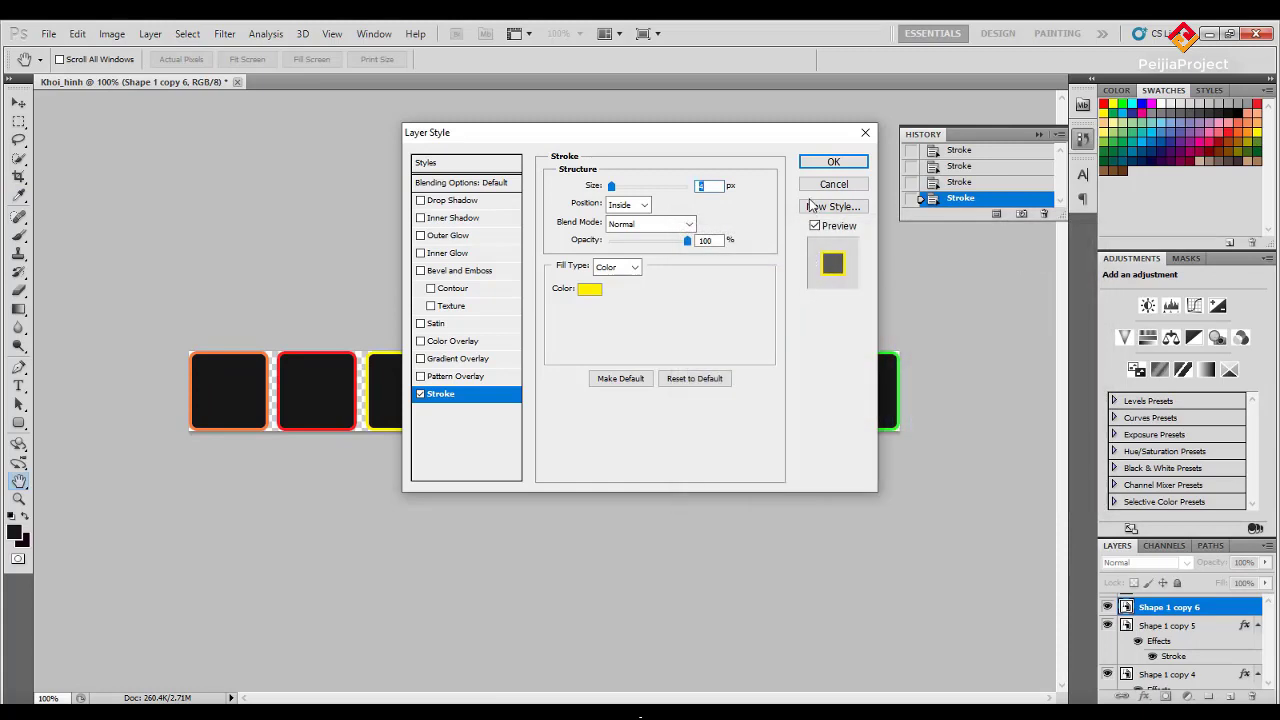
{"action": "left_click", "coordinate": [823, 162]}
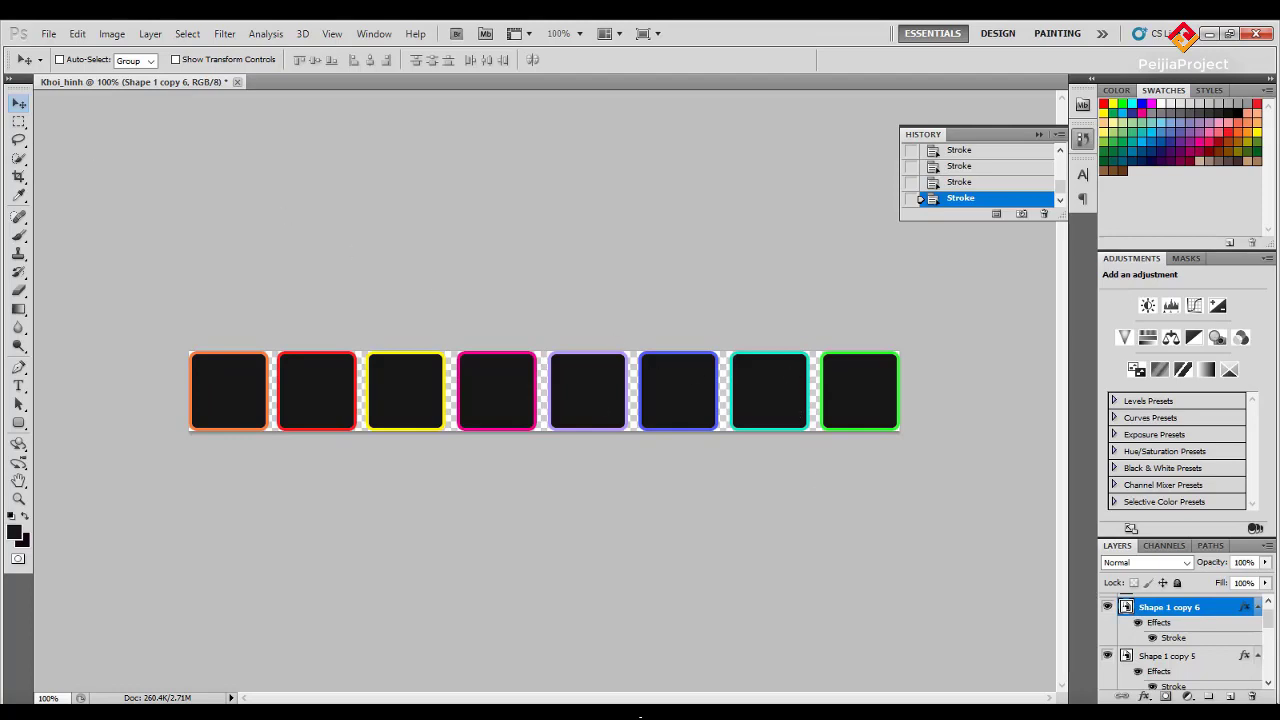
Delete Shape 1 copy 6 and draw a sharp-cornered rectangle, Shape 2, in the empty third slot.
{"action": "left_click_drag", "start_coordinate": [1160, 607], "coordinate": [1253, 697]}
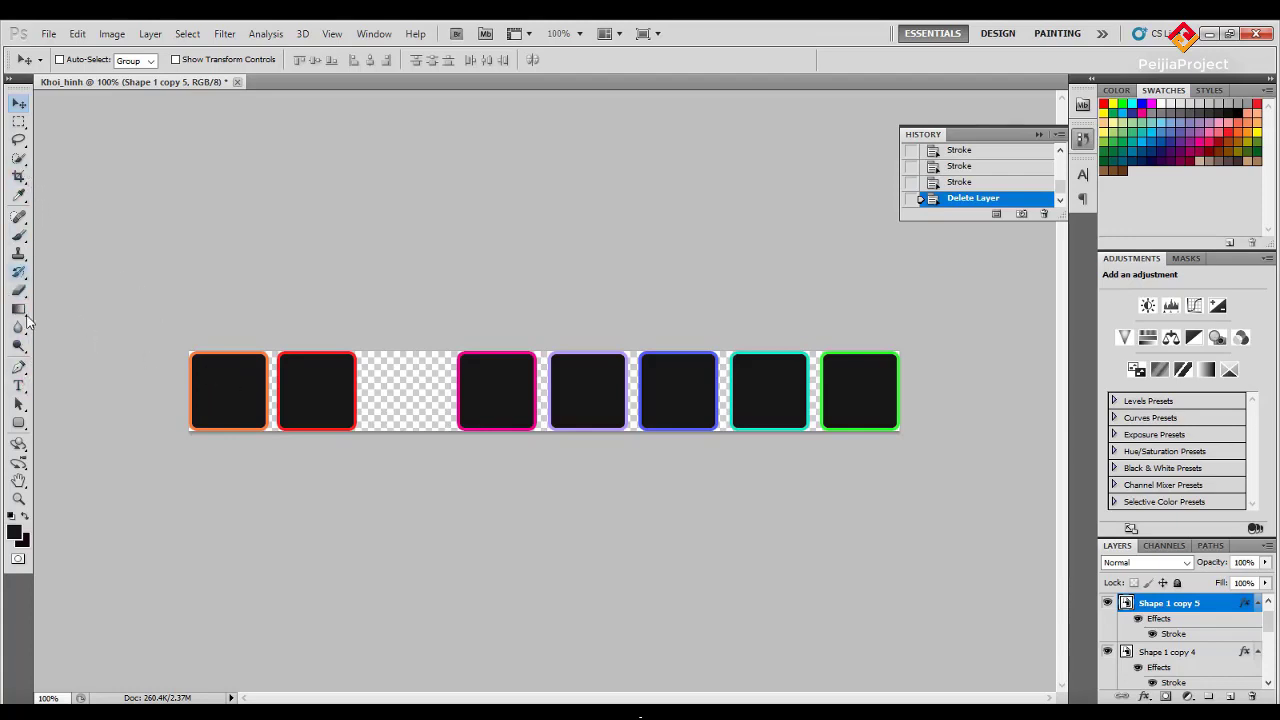
{"action": "left_click", "coordinate": [24, 424]}
{"action": "left_click", "coordinate": [89, 421]}
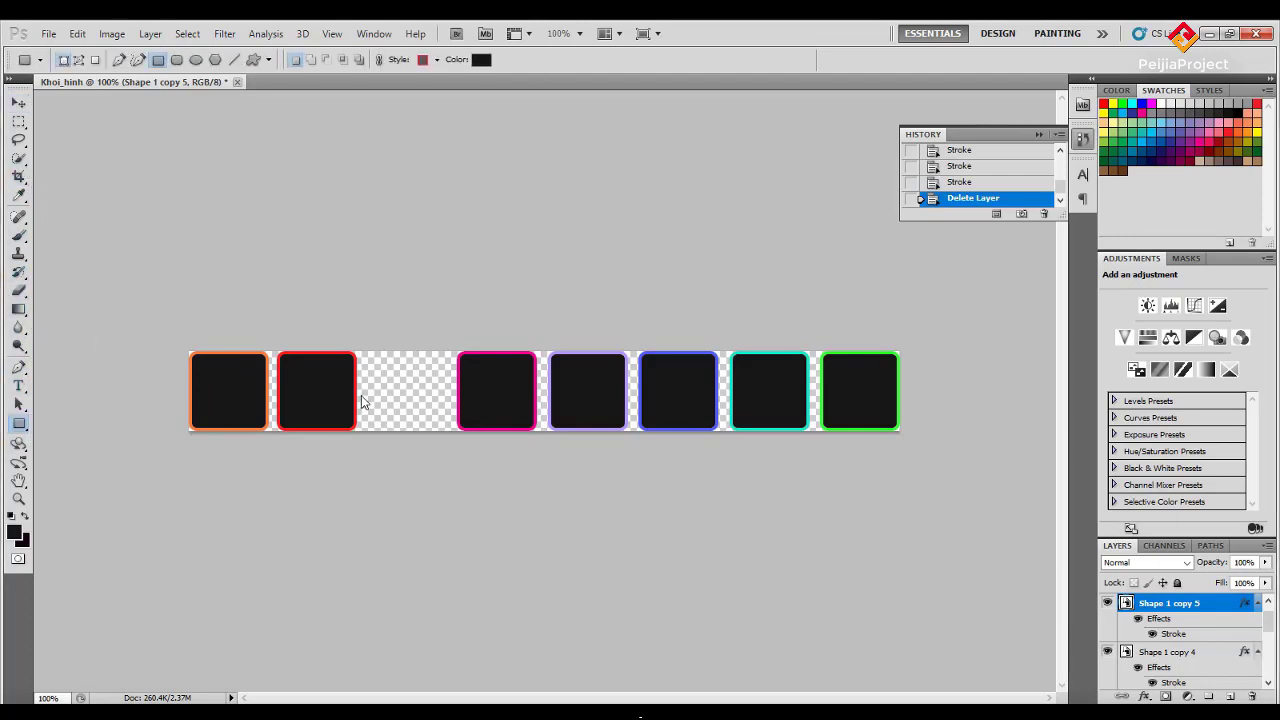
{"action": "left_click_drag", "start_coordinate": [368, 350], "coordinate": [443, 432]}
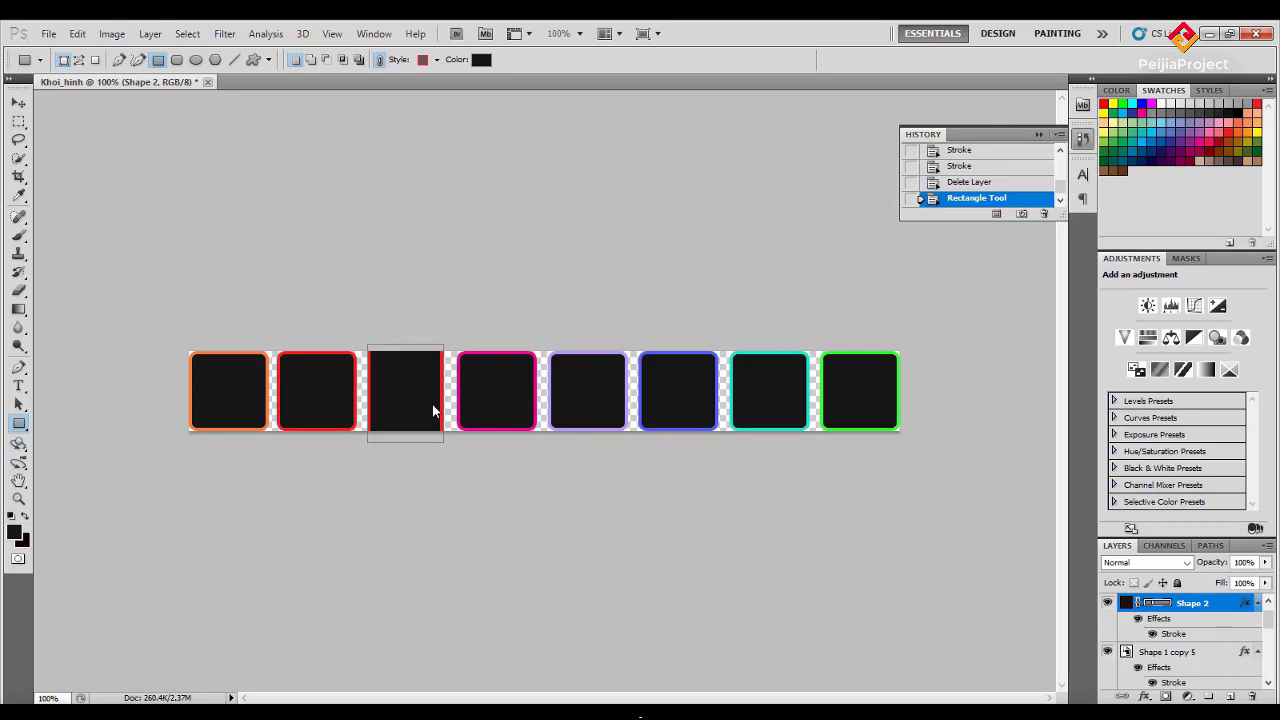
{"action": "key", "text": "Return"}
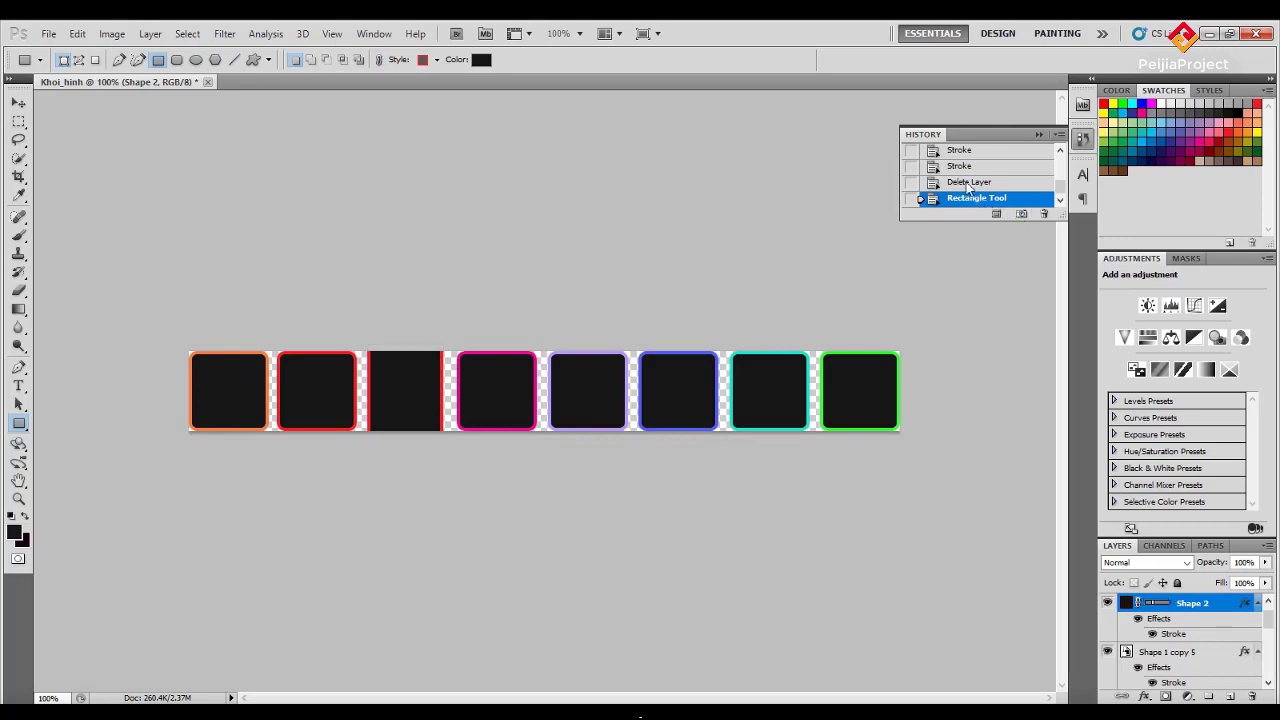
{"action": "left_click", "coordinate": [968, 183]}
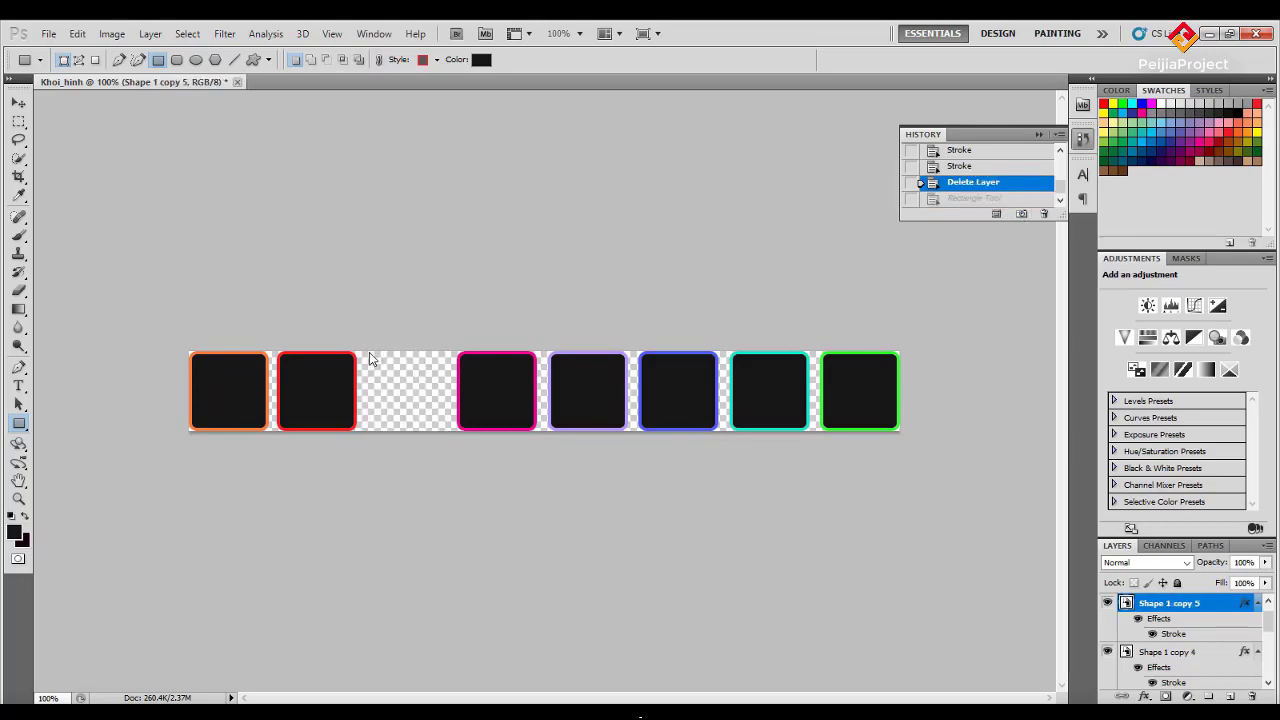
{"action": "left_click_drag", "start_coordinate": [369, 355], "coordinate": [460, 432]}
{"action": "left_click_drag", "start_coordinate": [460, 432], "coordinate": [463, 436]}
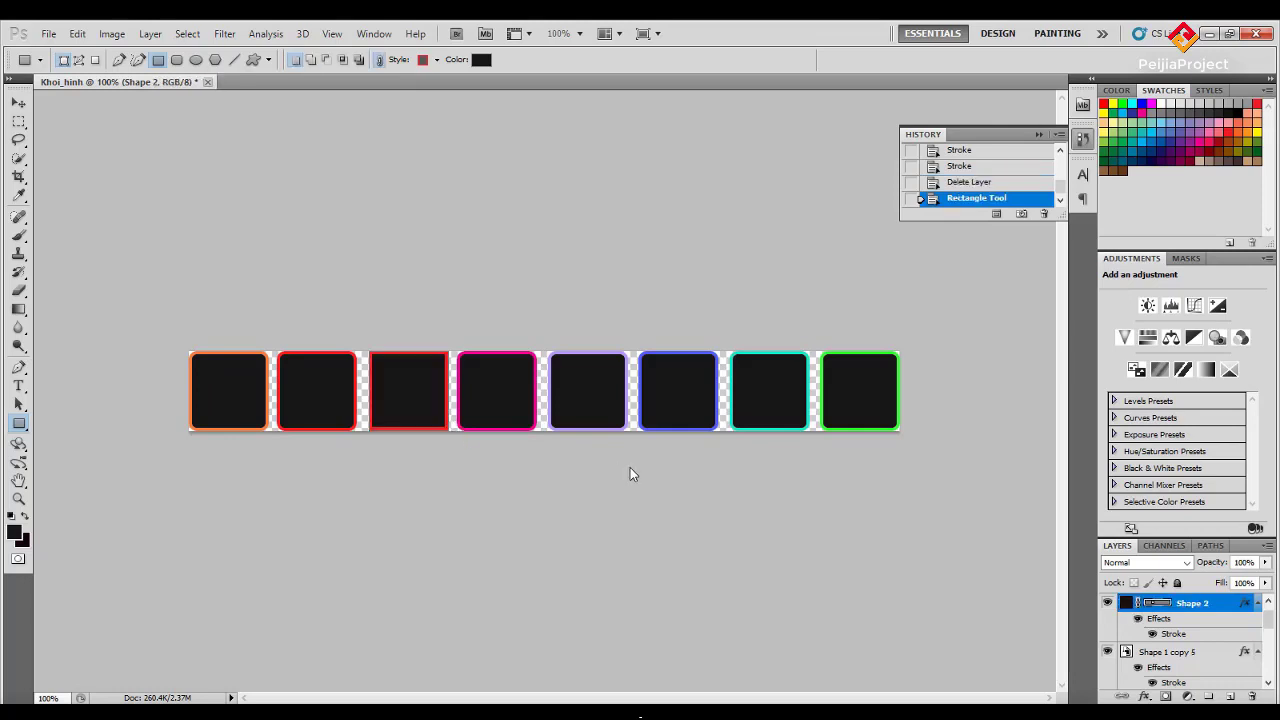
Uncheck Stroke in Shape 2's Layer Style so the third square has no border.
{"action": "right_click", "coordinate": [1200, 606]}
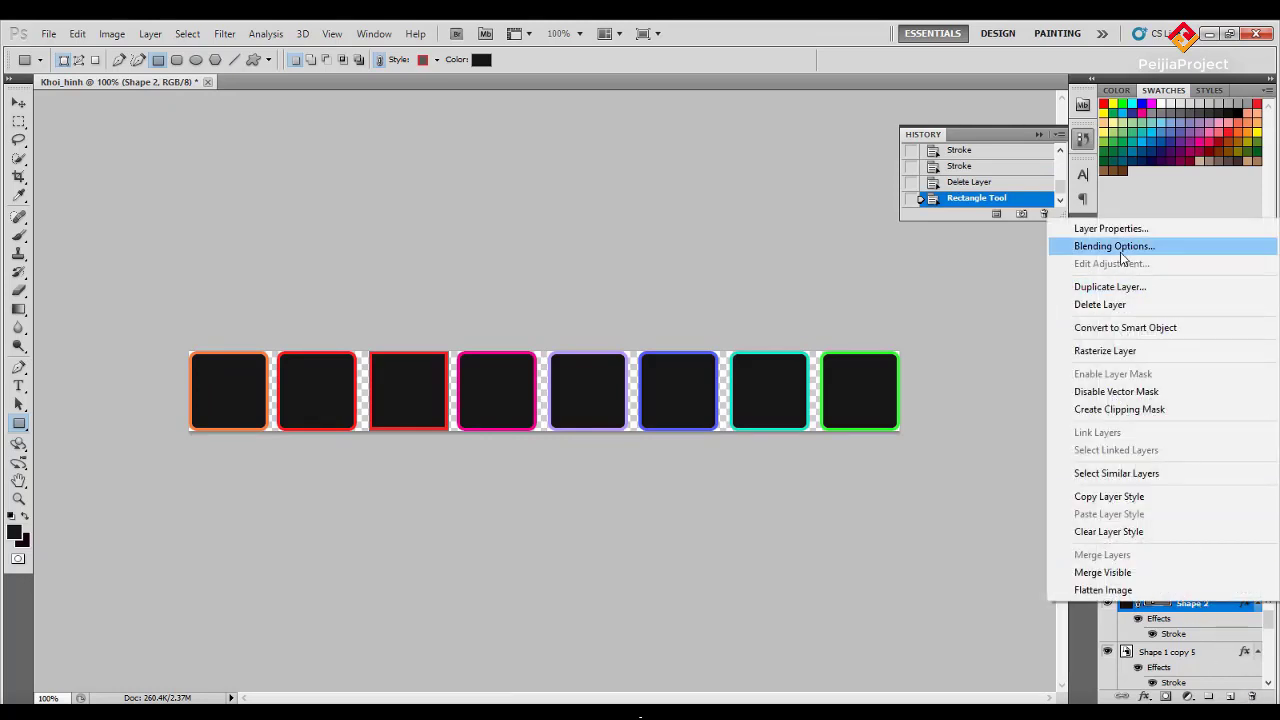
{"action": "left_click", "coordinate": [1198, 630]}
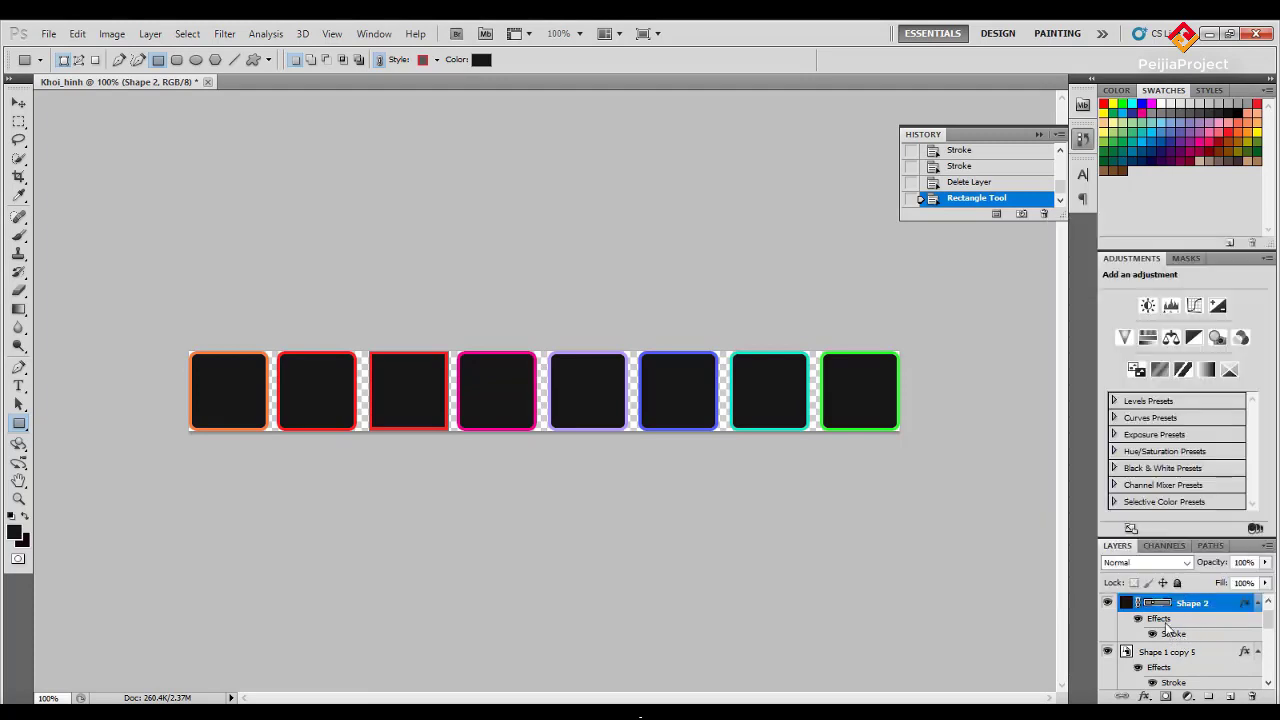
{"action": "right_click", "coordinate": [1166, 622]}
{"action": "left_click", "coordinate": [1175, 625]}
{"action": "key", "text": "h"}
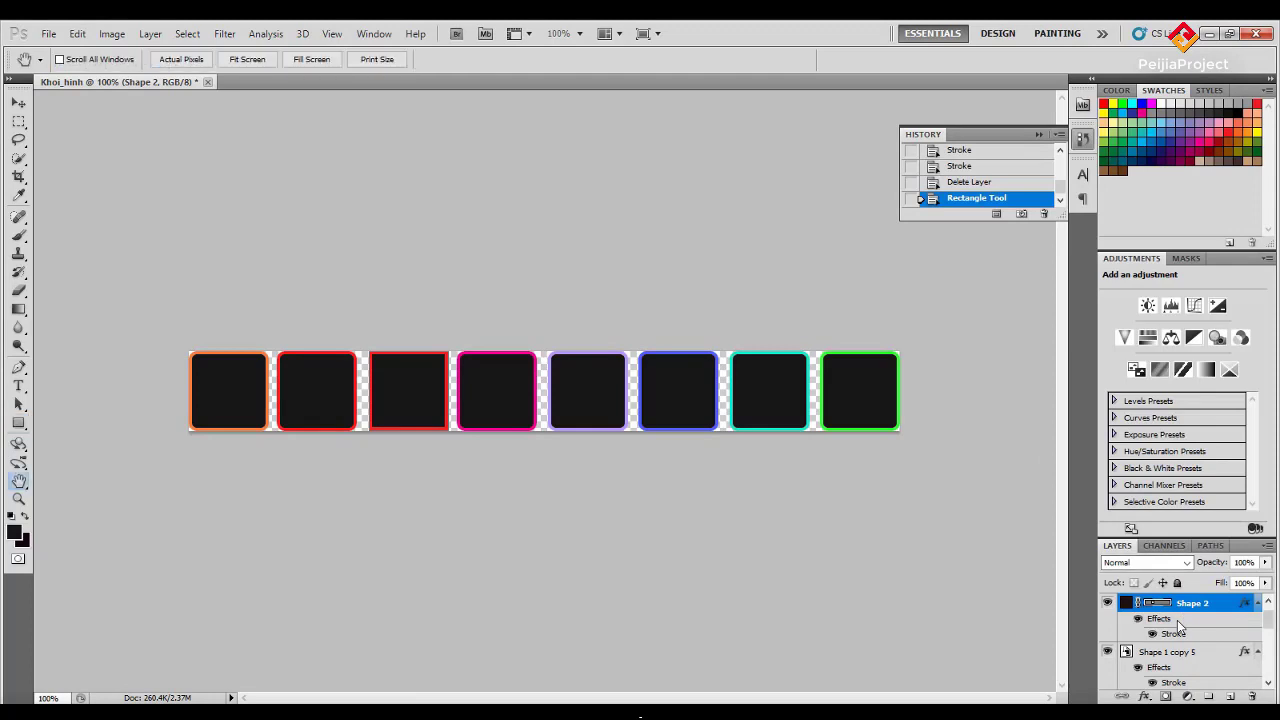
{"action": "double_click", "coordinate": [1179, 626]}
{"action": "left_click", "coordinate": [441, 393]}
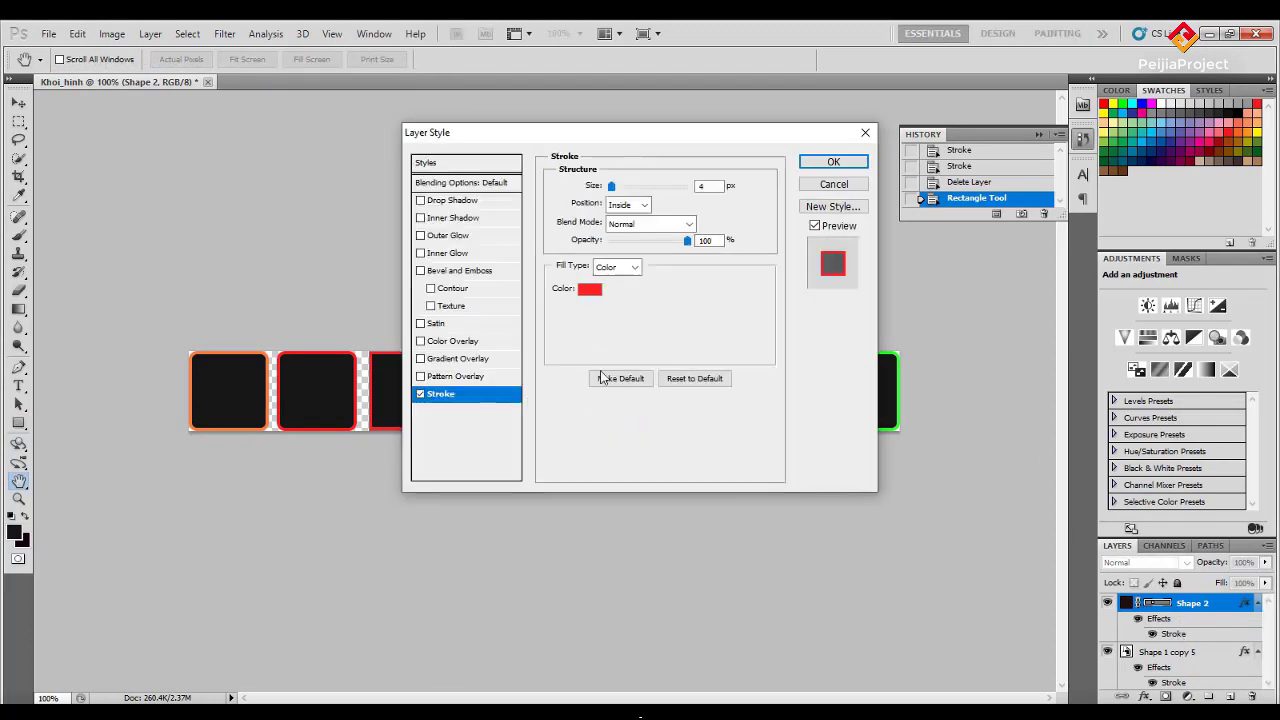
{"action": "left_click", "coordinate": [421, 394]}
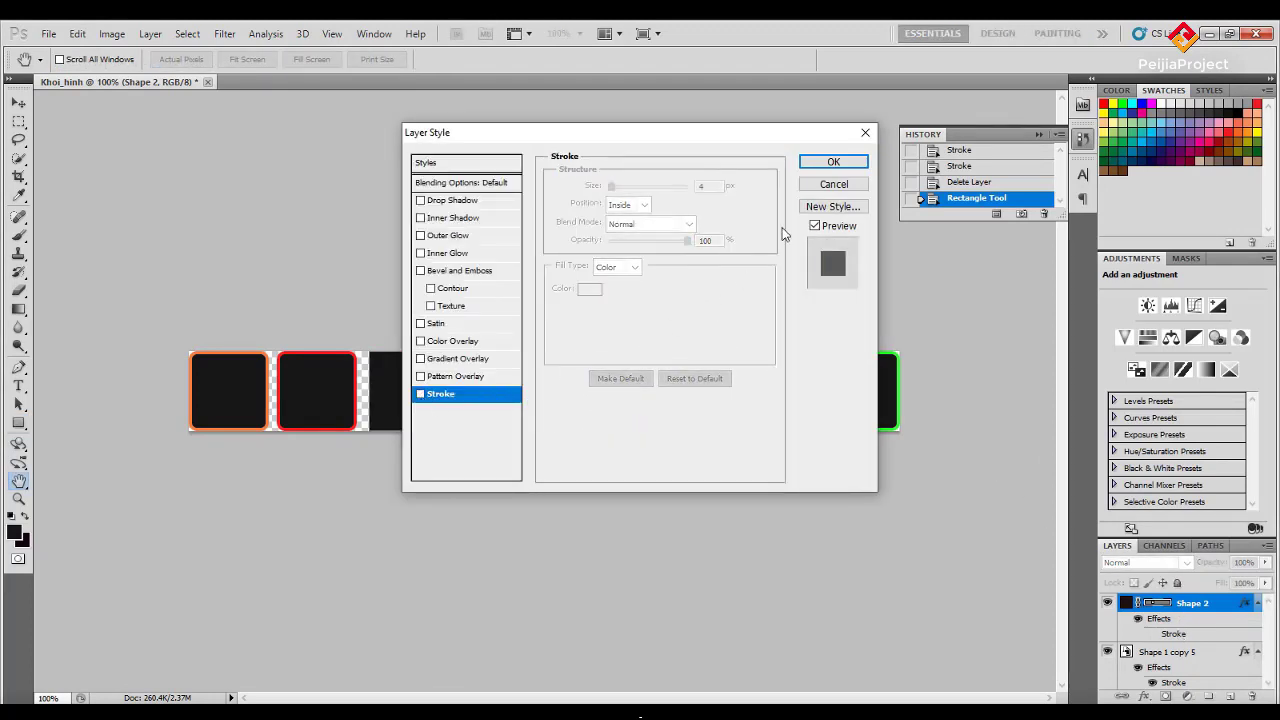
{"action": "left_click", "coordinate": [833, 162]}
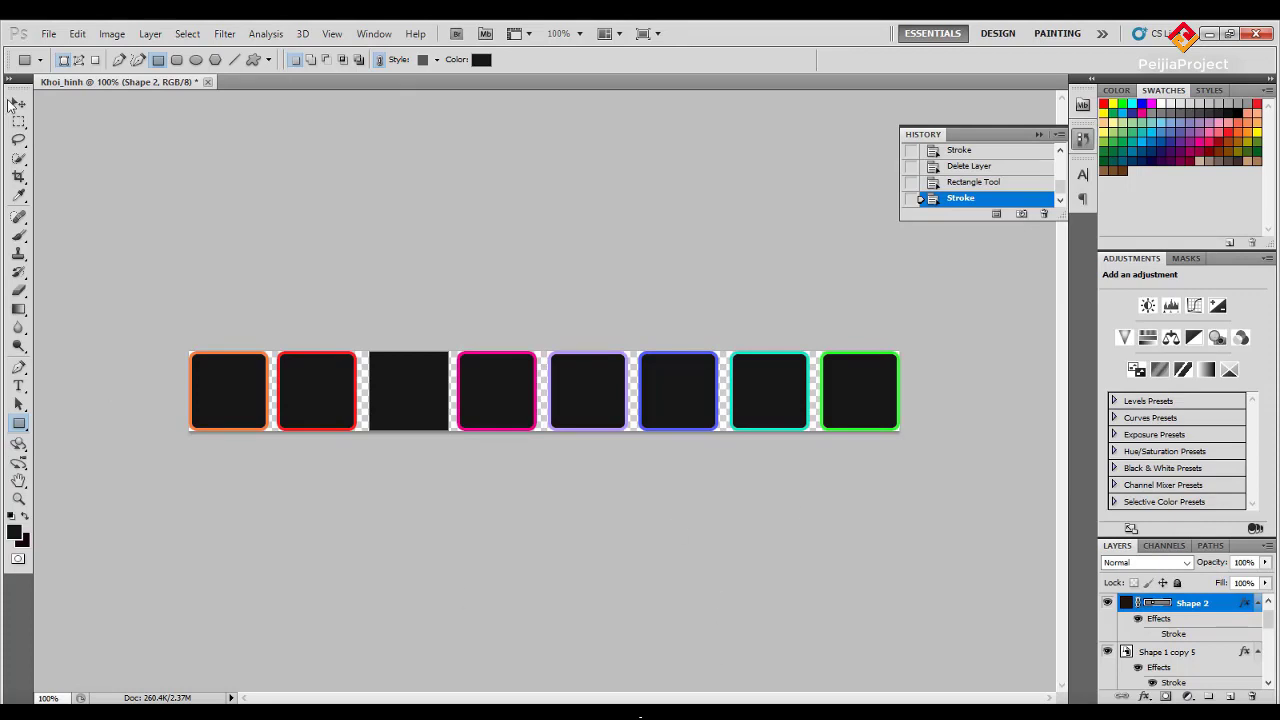
Save the tile row to the Desktop as Khoi_hinh.png without interlacing, then start quitting Photoshop.
{"action": "left_click", "coordinate": [48, 34]}
{"action": "left_click", "coordinate": [95, 279]}
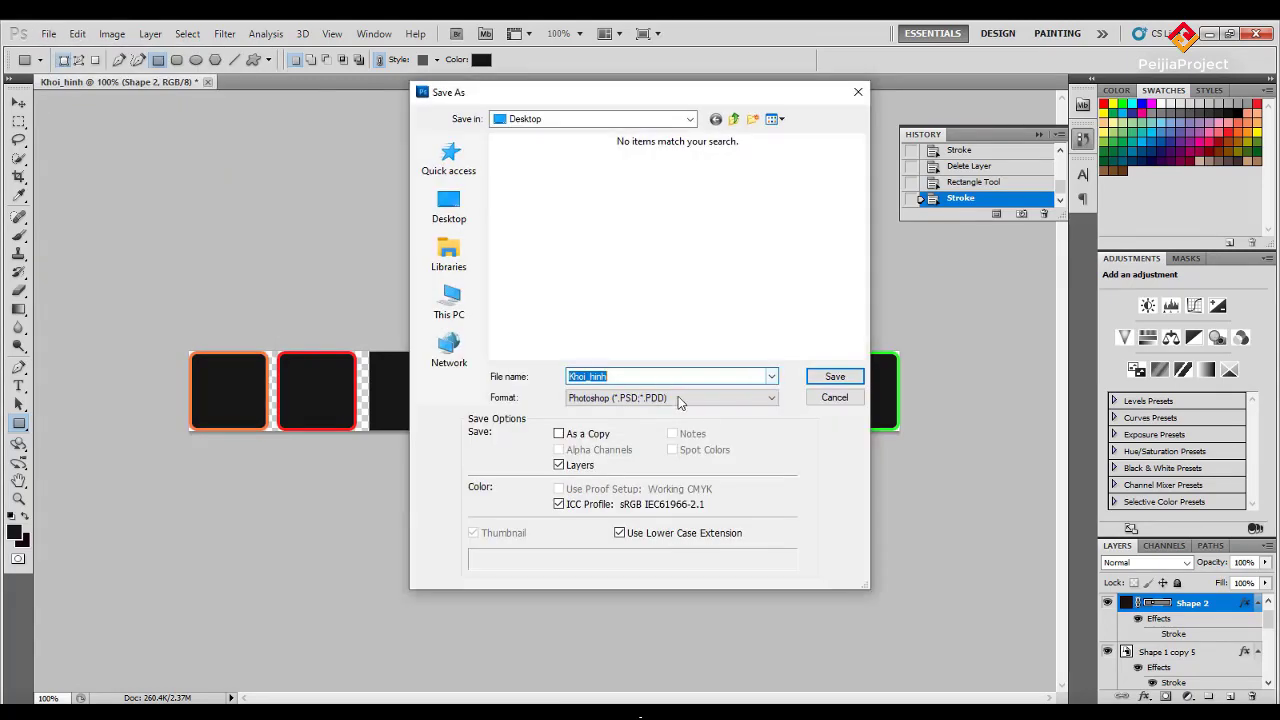
{"action": "left_click", "coordinate": [714, 403]}
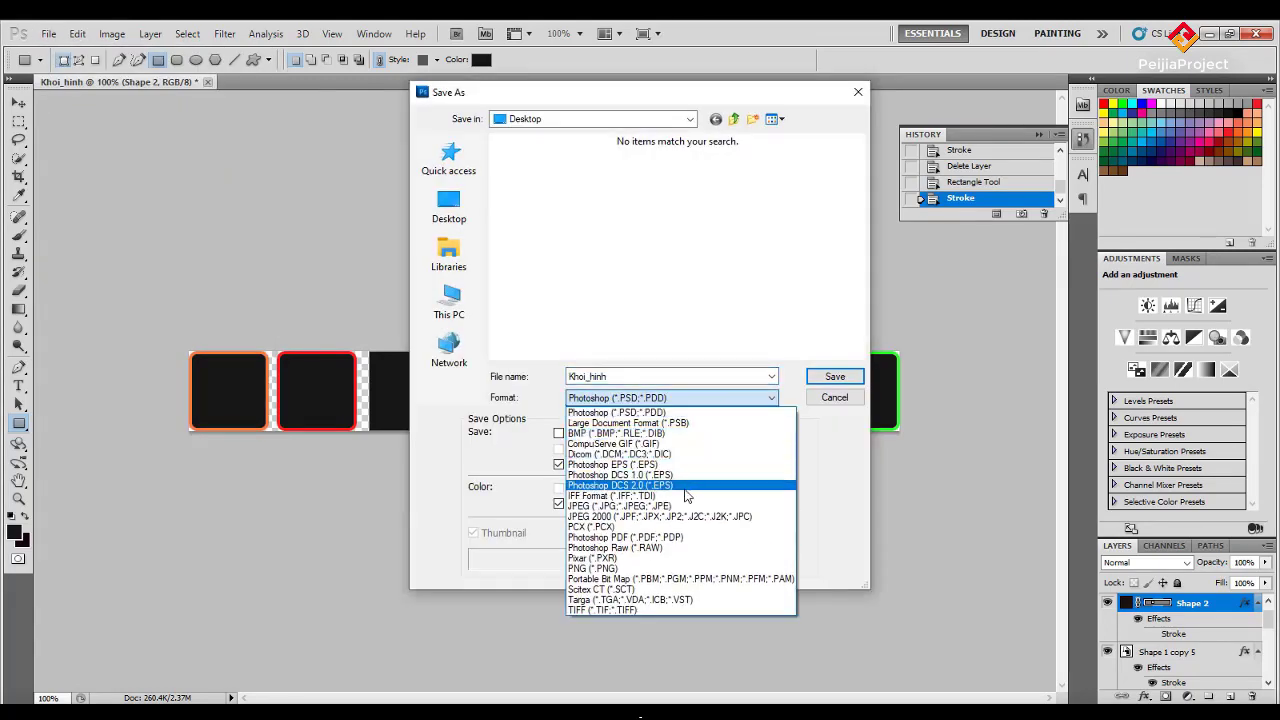
{"action": "left_click", "coordinate": [650, 568]}
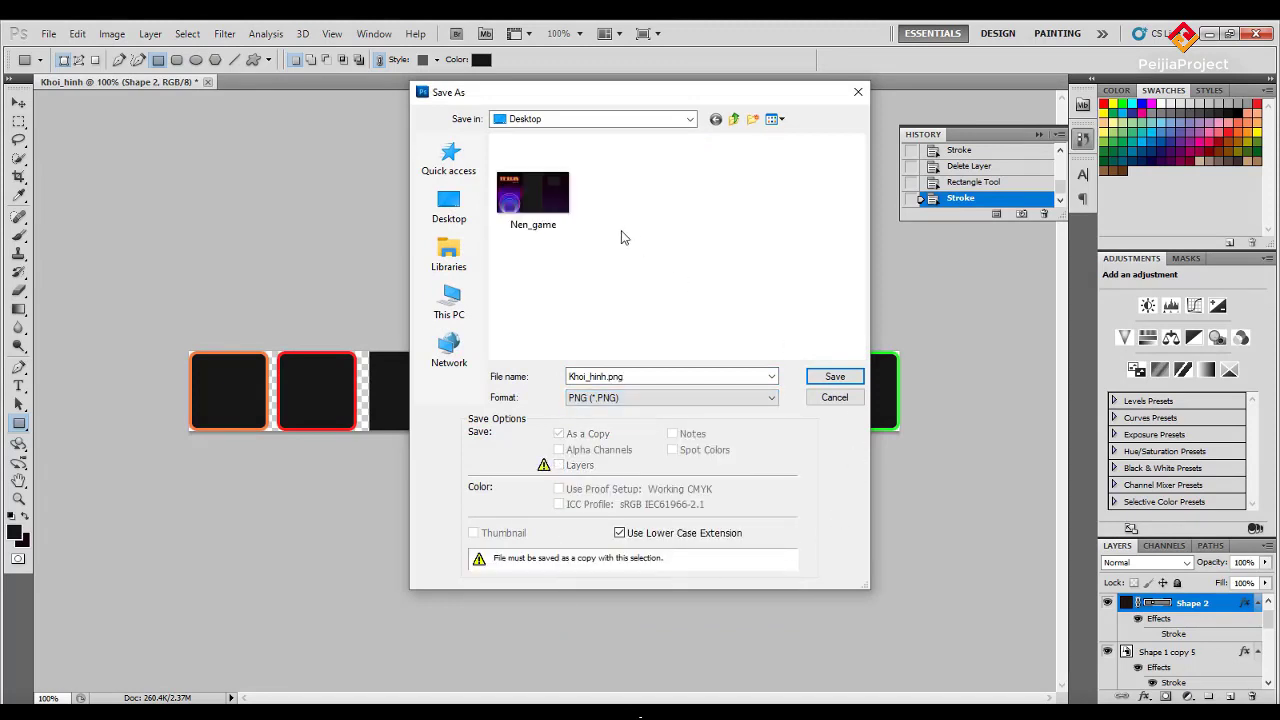
{"action": "left_click", "coordinate": [836, 377]}
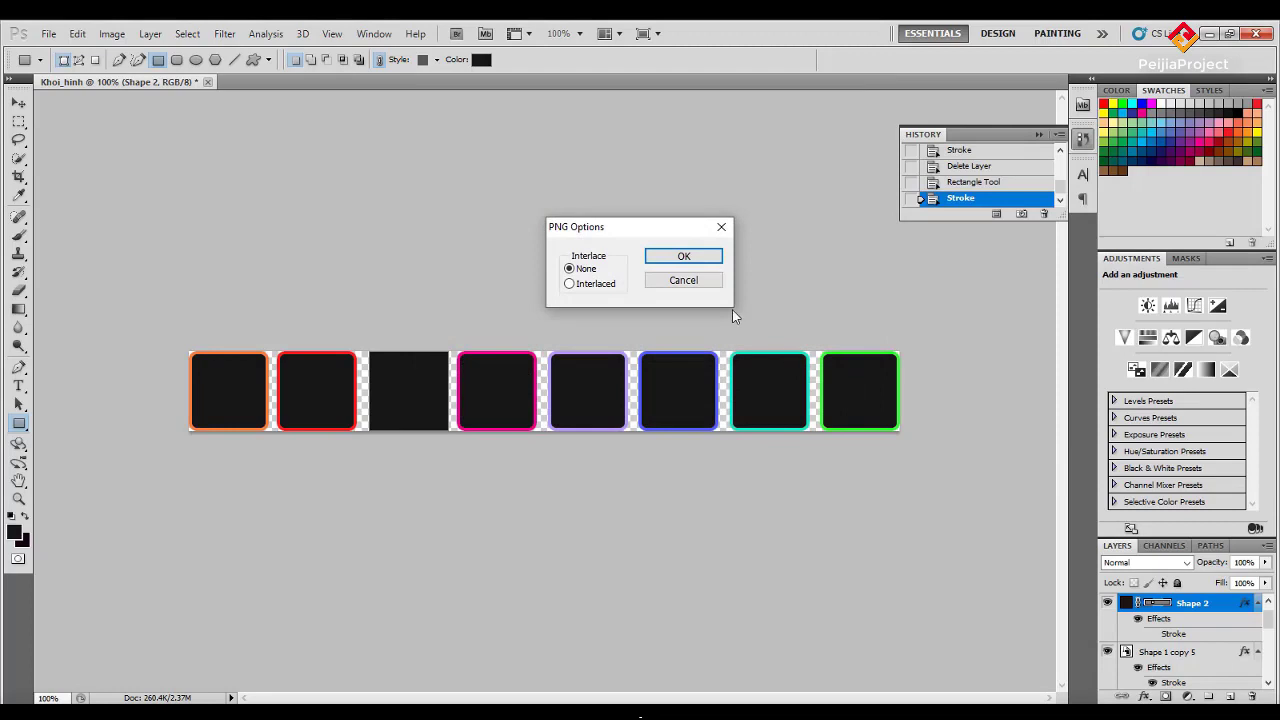
{"action": "left_click", "coordinate": [686, 257]}
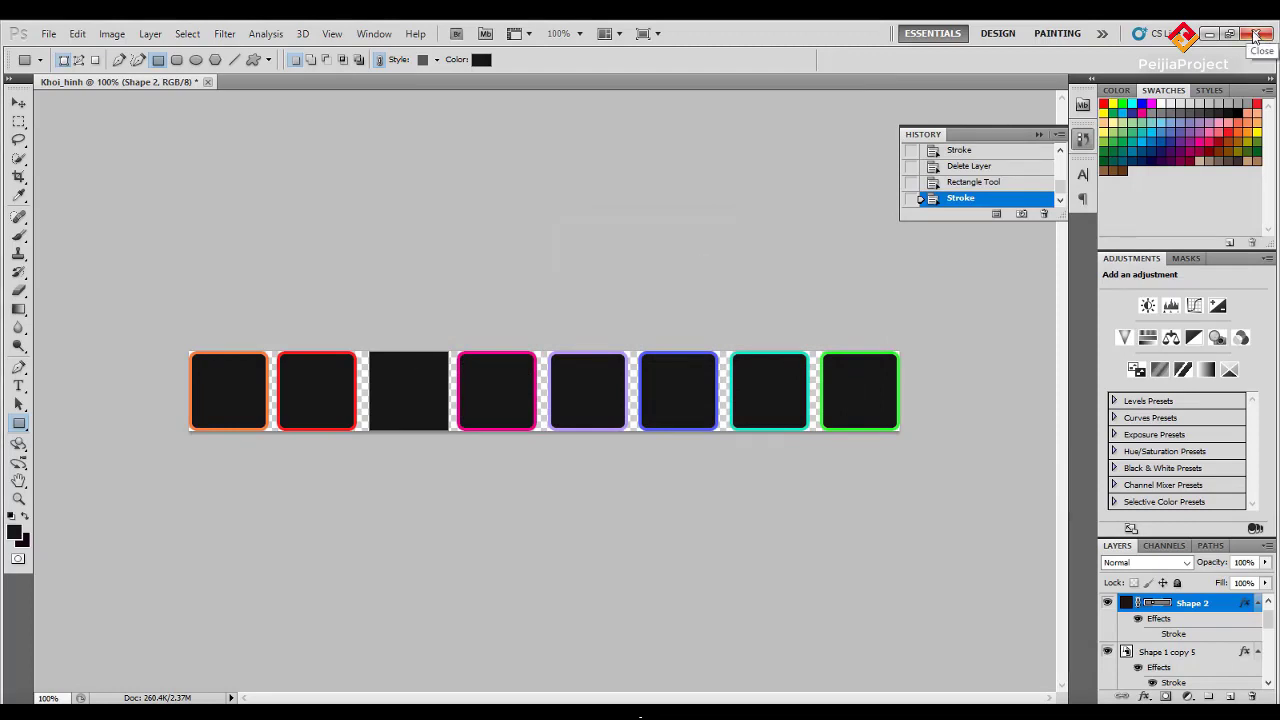
{"action": "left_click", "coordinate": [1256, 36]}
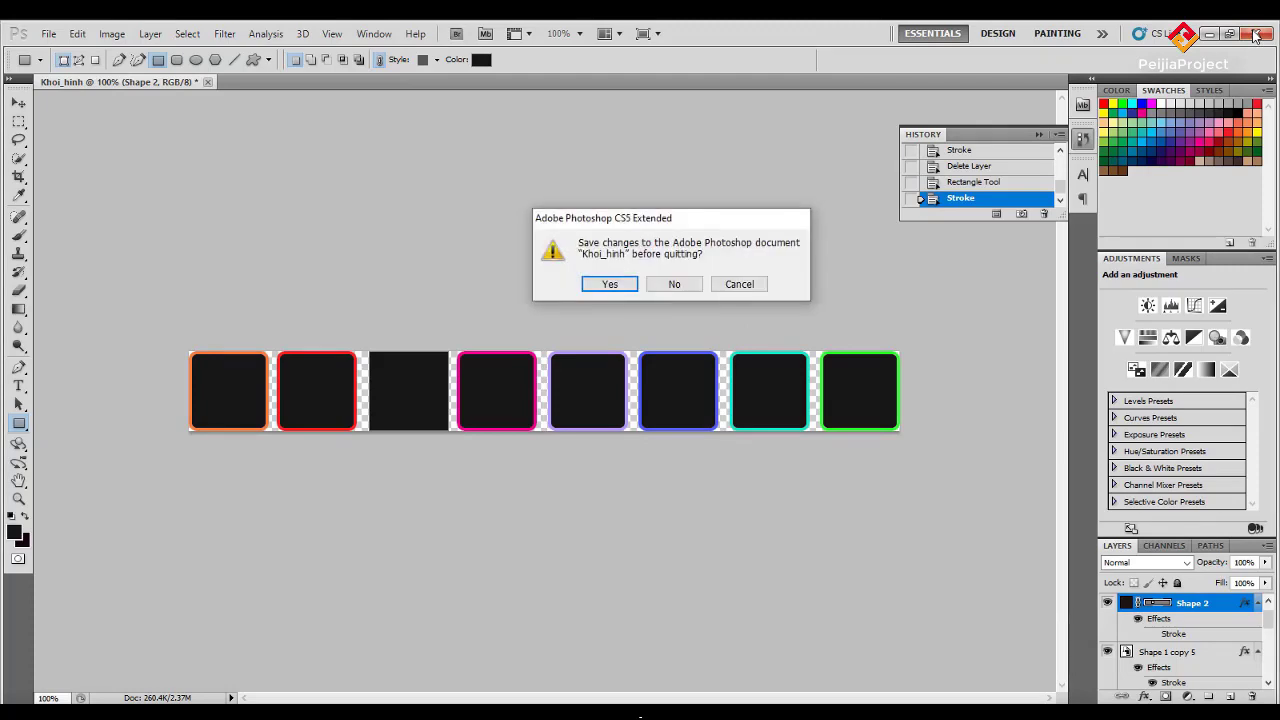
{"action": "key", "text": "Tab"}
Quit Photoshop without saving, refresh the desktop, and open Nen_game.png in Photos.
{"action": "key", "text": "Return"}
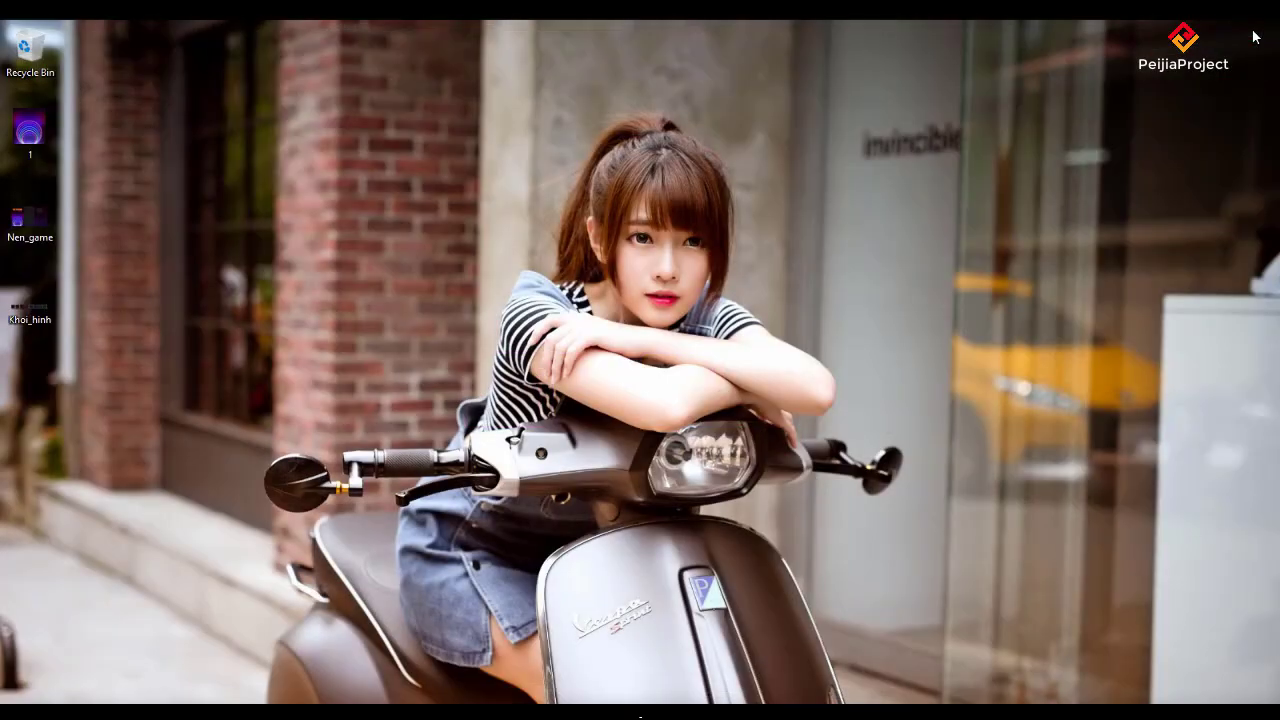
{"action": "right_click", "coordinate": [506, 222]}
{"action": "left_click", "coordinate": [569, 268]}
{"action": "double_click", "coordinate": [38, 220]}
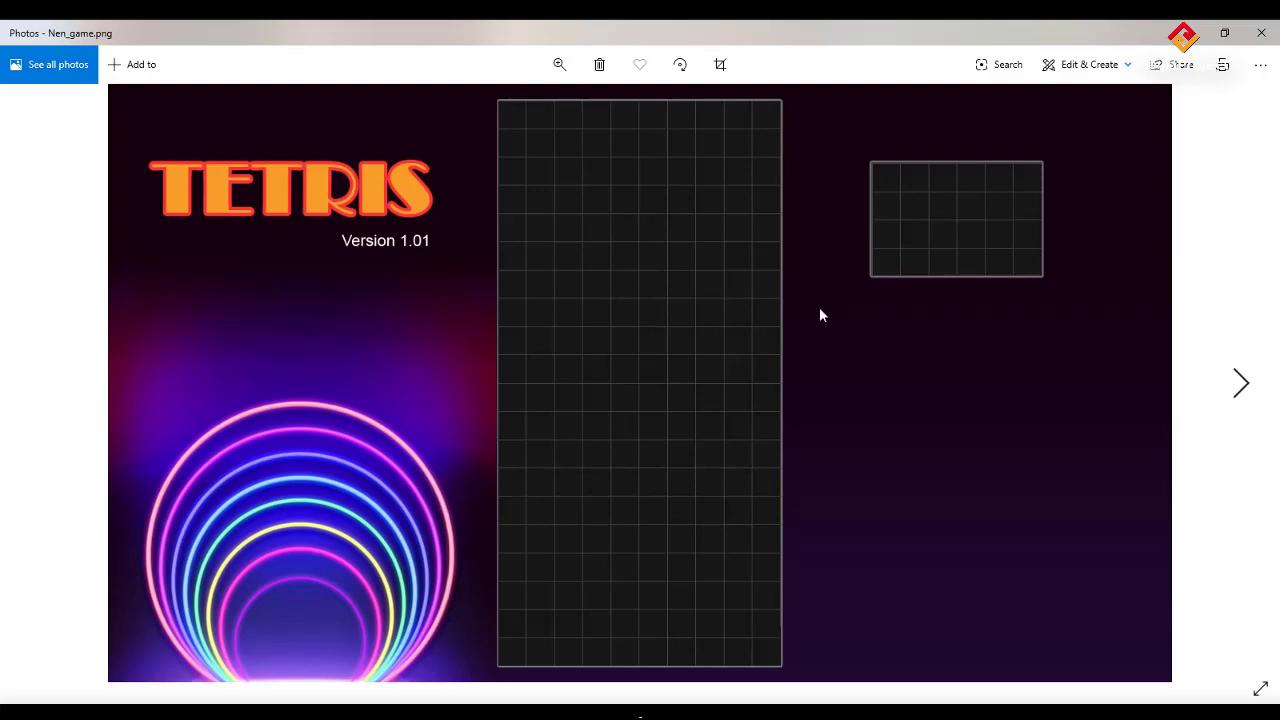
Move to Khoi_hinh.png and zoom in and out on its eight coloured tiles.
{"action": "left_click", "coordinate": [1240, 386]}
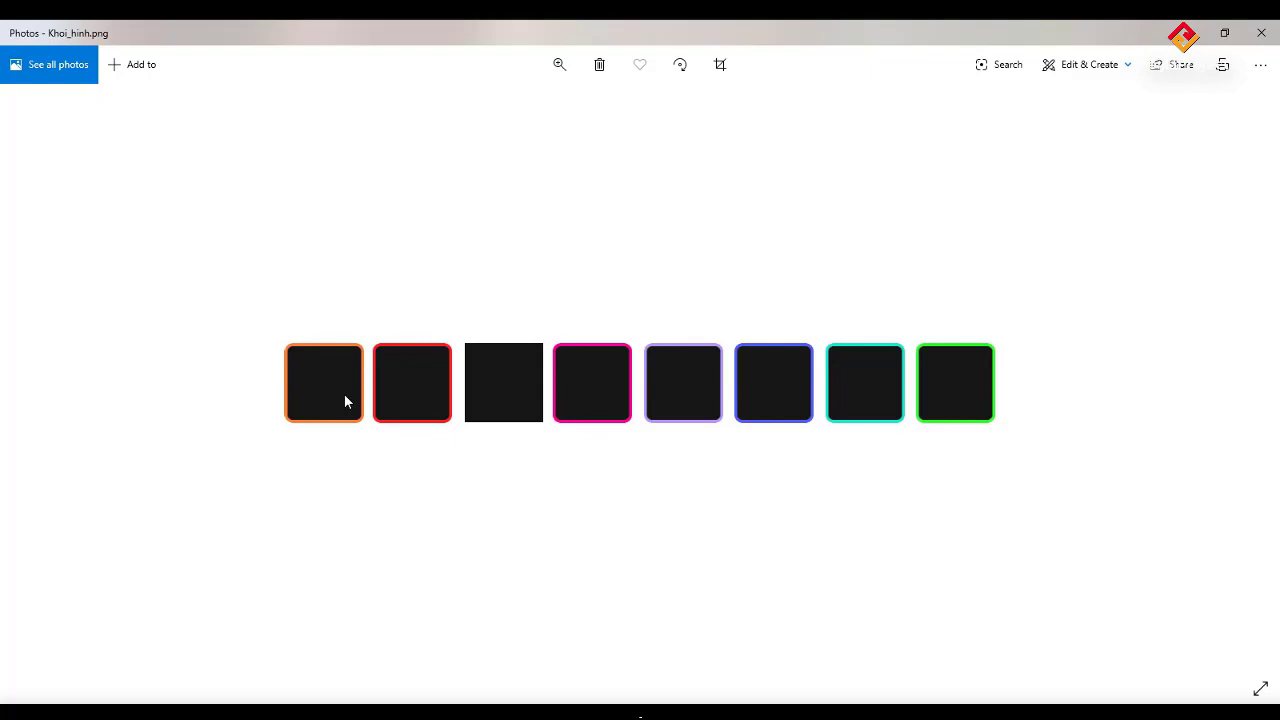
{"action": "scroll", "coordinate": [394, 414], "scroll_direction": "down", "scroll_amount": 1}
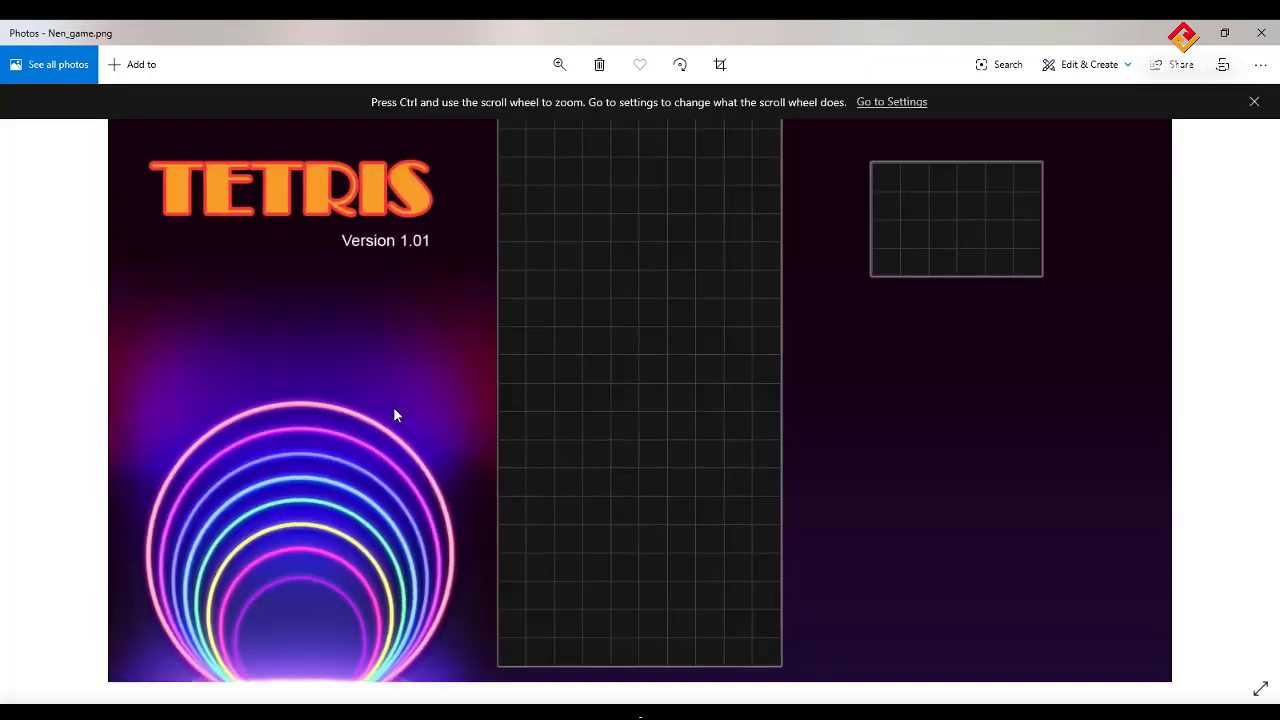
{"action": "scroll", "coordinate": [394, 414], "scroll_direction": "up", "scroll_amount": 1}
{"action": "scroll", "coordinate": [394, 414], "scroll_direction": "up", "scroll_amount": 3, "text": "ctrl"}
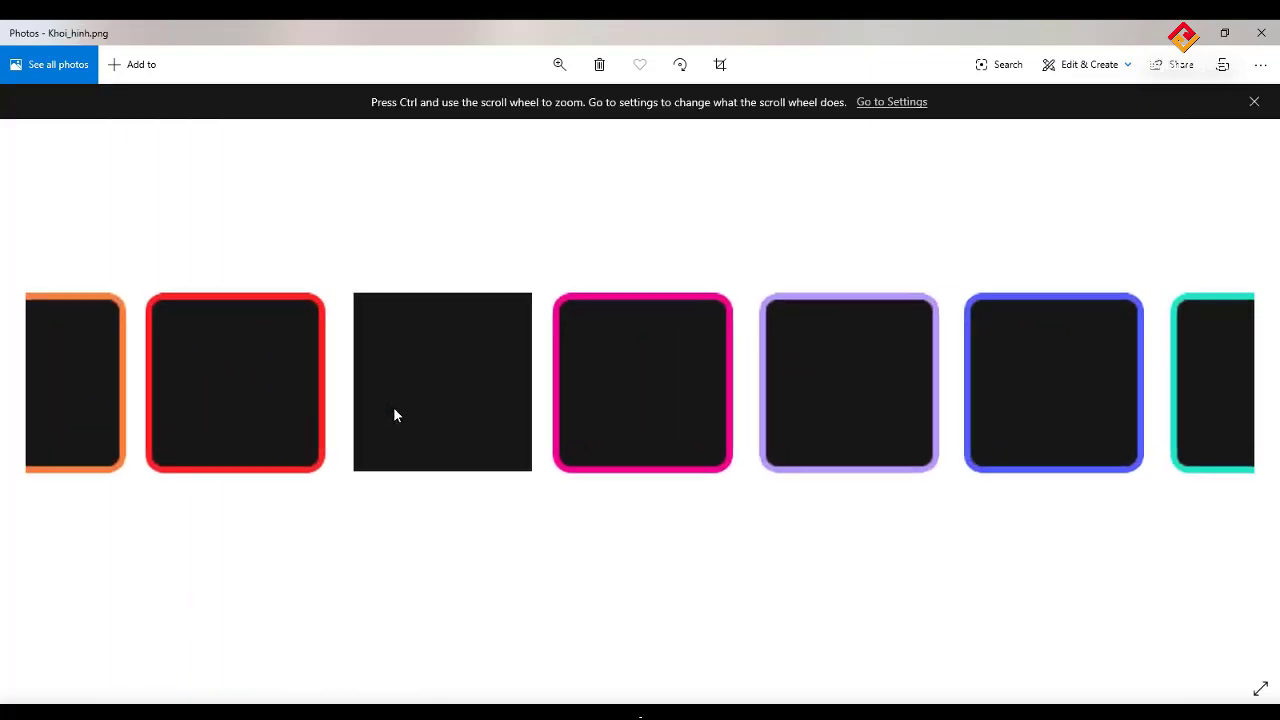
{"action": "scroll", "coordinate": [393, 407], "scroll_direction": "up", "scroll_amount": 1, "text": "ctrl"}
{"action": "scroll", "coordinate": [393, 407], "scroll_direction": "up", "scroll_amount": 1, "text": "ctrl"}
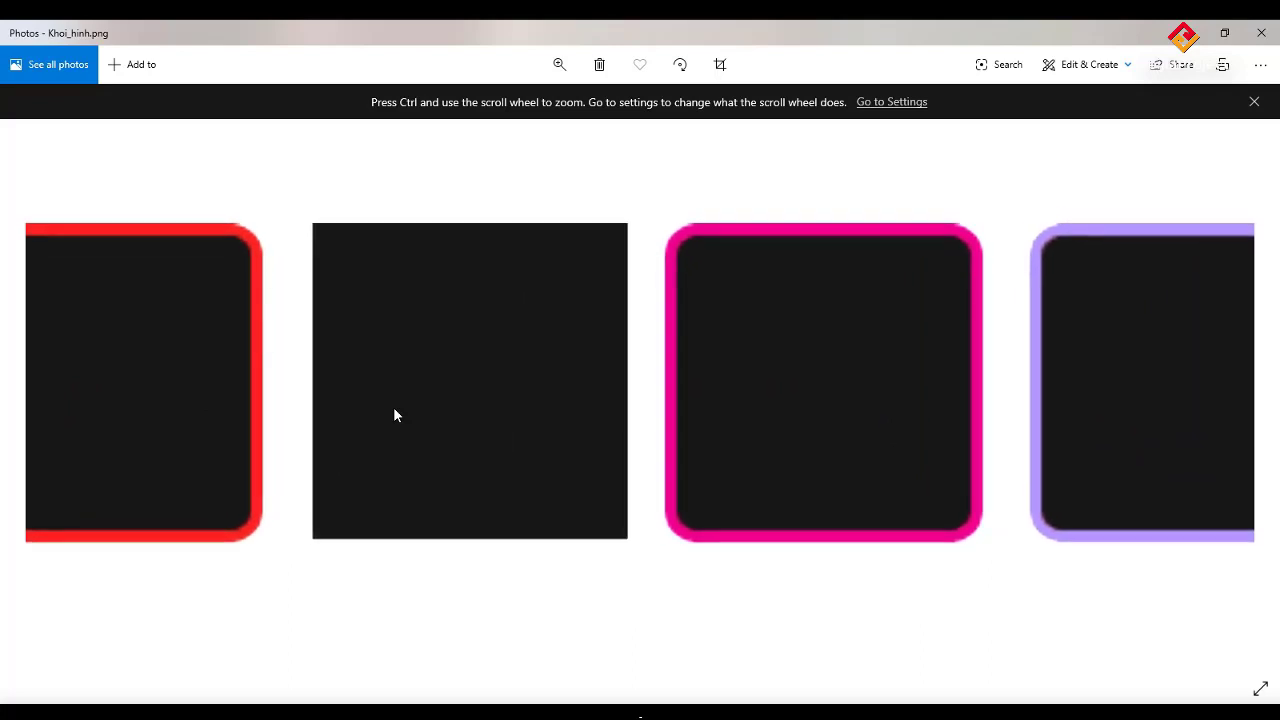
{"action": "scroll", "coordinate": [393, 406], "scroll_direction": "down", "scroll_amount": 2, "text": "ctrl"}
{"action": "scroll", "coordinate": [944, 402], "scroll_direction": "up", "scroll_amount": 1, "text": "ctrl"}
{"action": "scroll", "coordinate": [944, 402], "scroll_direction": "up", "scroll_amount": 2, "text": "ctrl"}
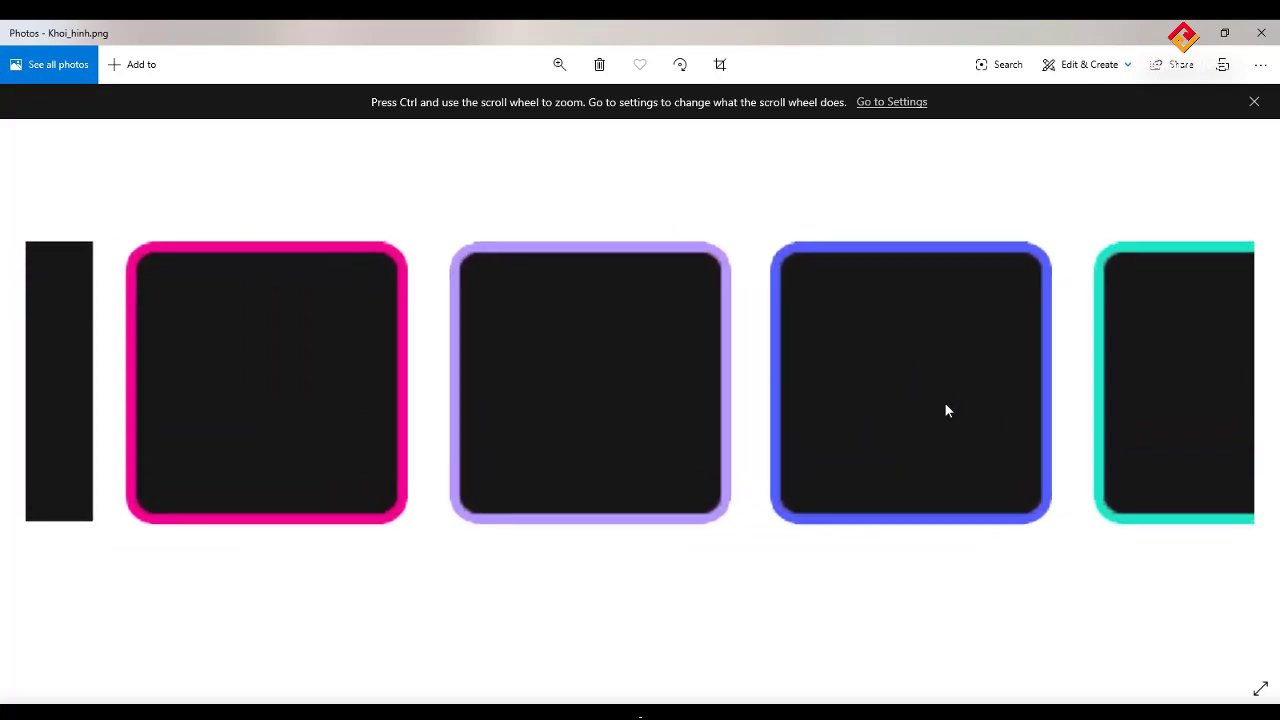
{"action": "scroll", "coordinate": [946, 408], "scroll_direction": "up", "scroll_amount": 1, "text": "ctrl"}
{"action": "scroll", "coordinate": [946, 408], "scroll_direction": "down", "scroll_amount": 1, "text": "ctrl"}
{"action": "scroll", "coordinate": [946, 408], "scroll_direction": "down", "scroll_amount": 1, "text": "ctrl"}
{"action": "scroll", "coordinate": [946, 408], "scroll_direction": "down", "scroll_amount": 2, "text": "ctrl"}
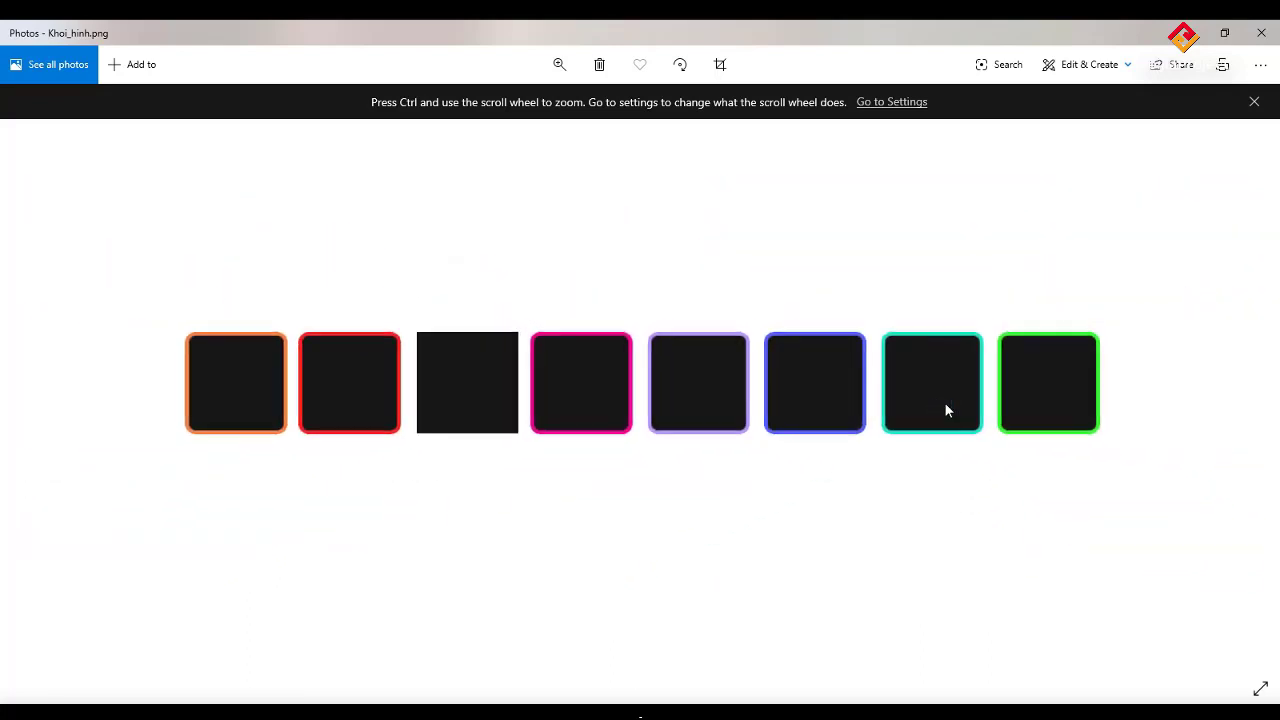
{"action": "scroll", "coordinate": [946, 408], "scroll_direction": "down", "scroll_amount": 1, "text": "ctrl"}
{"action": "left_click", "coordinate": [1254, 101]}
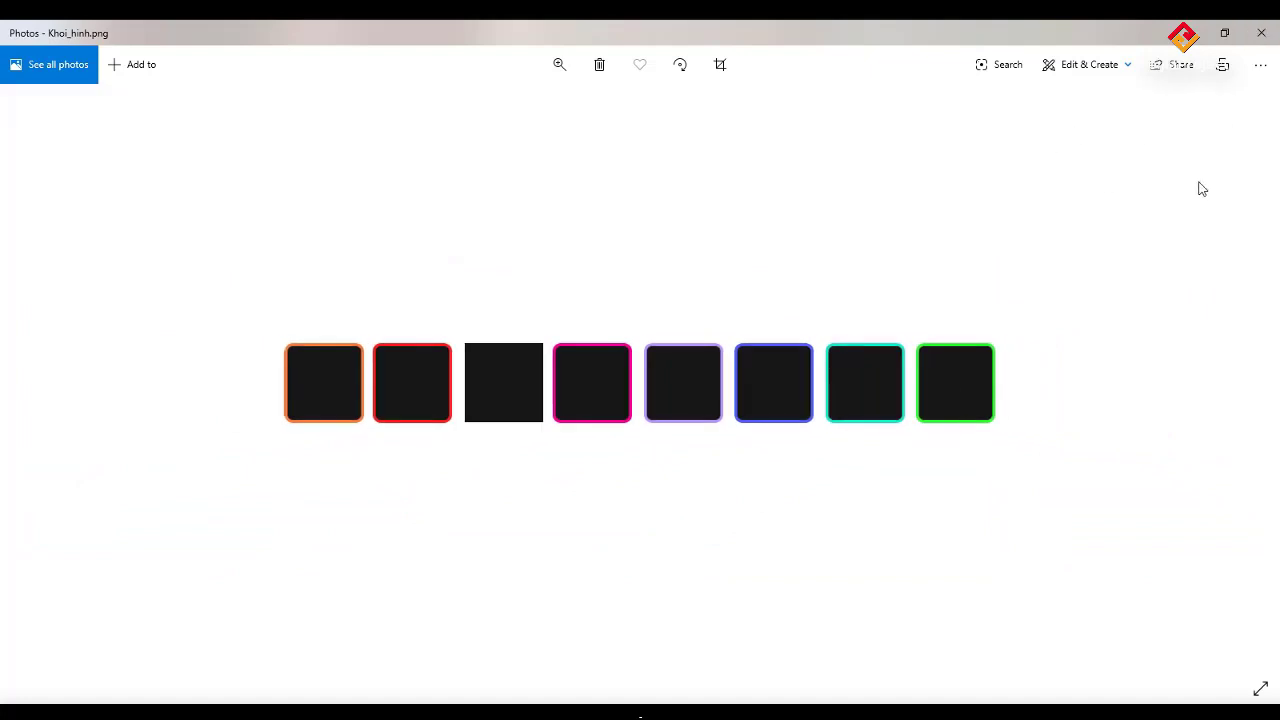
Close the Photos viewer and refresh the desktop.
{"action": "left_click", "coordinate": [1263, 30]}
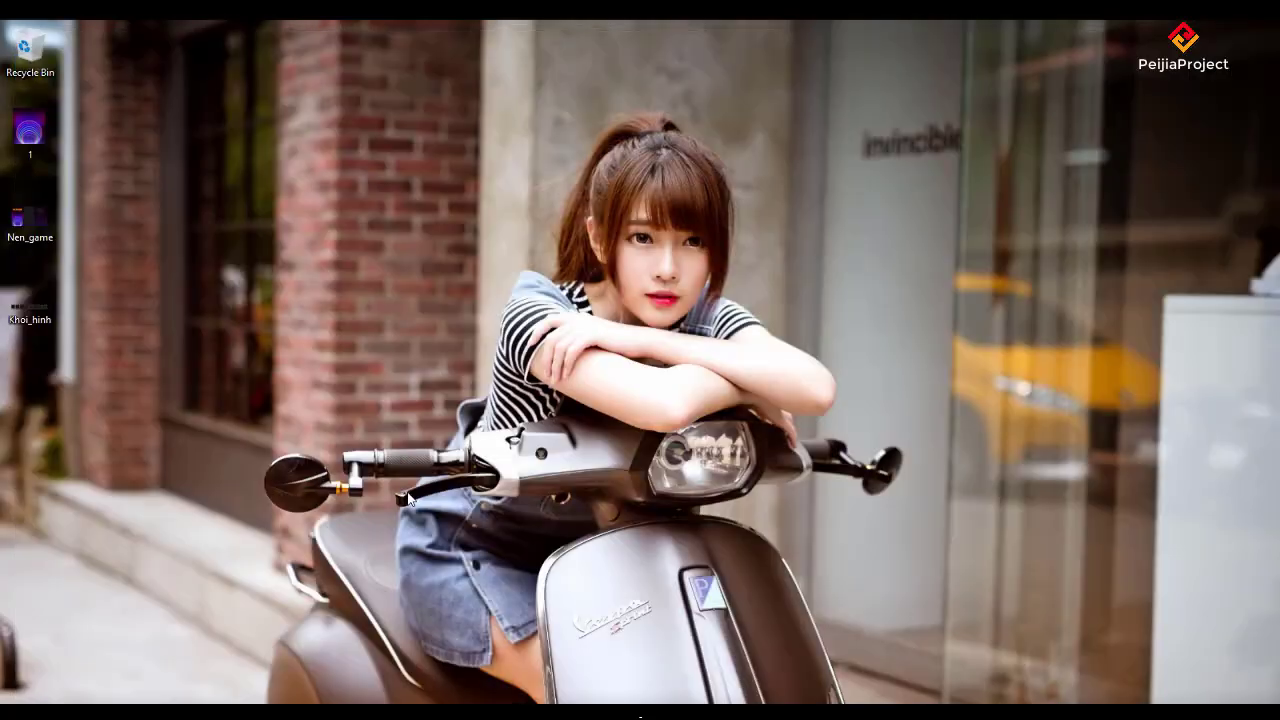
{"action": "right_click", "coordinate": [413, 337]}
{"action": "left_click", "coordinate": [464, 377]}
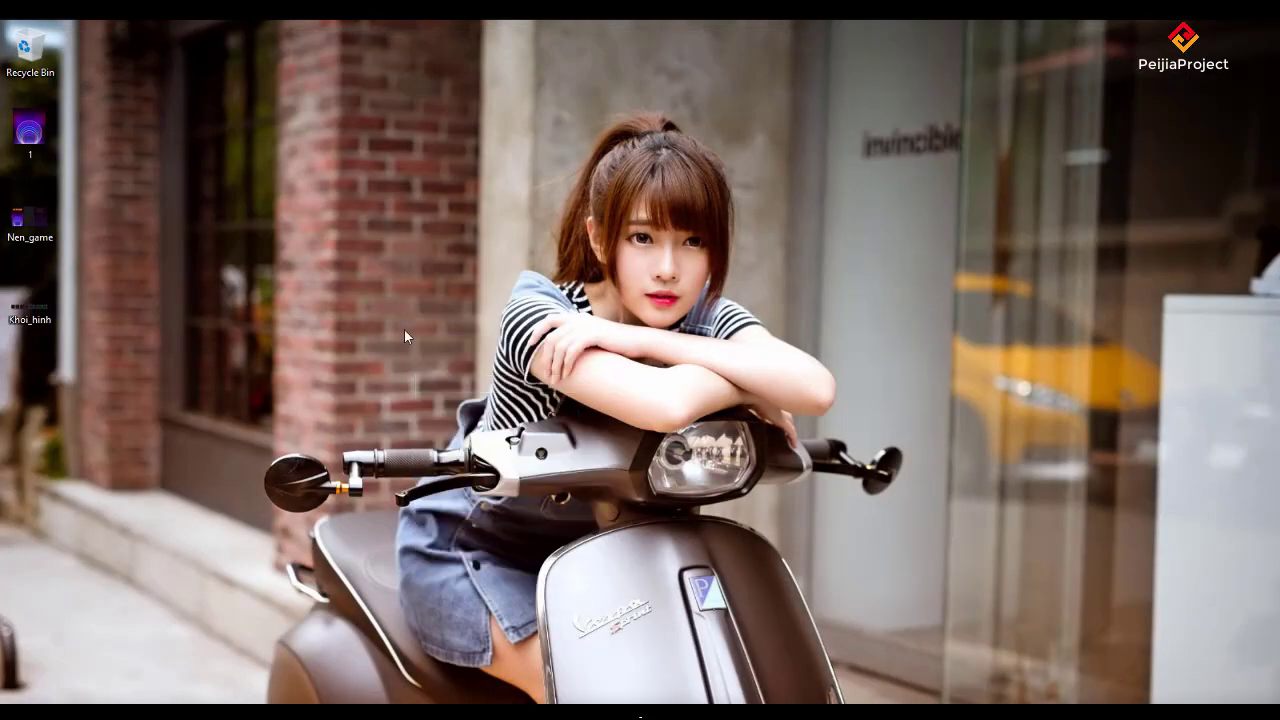